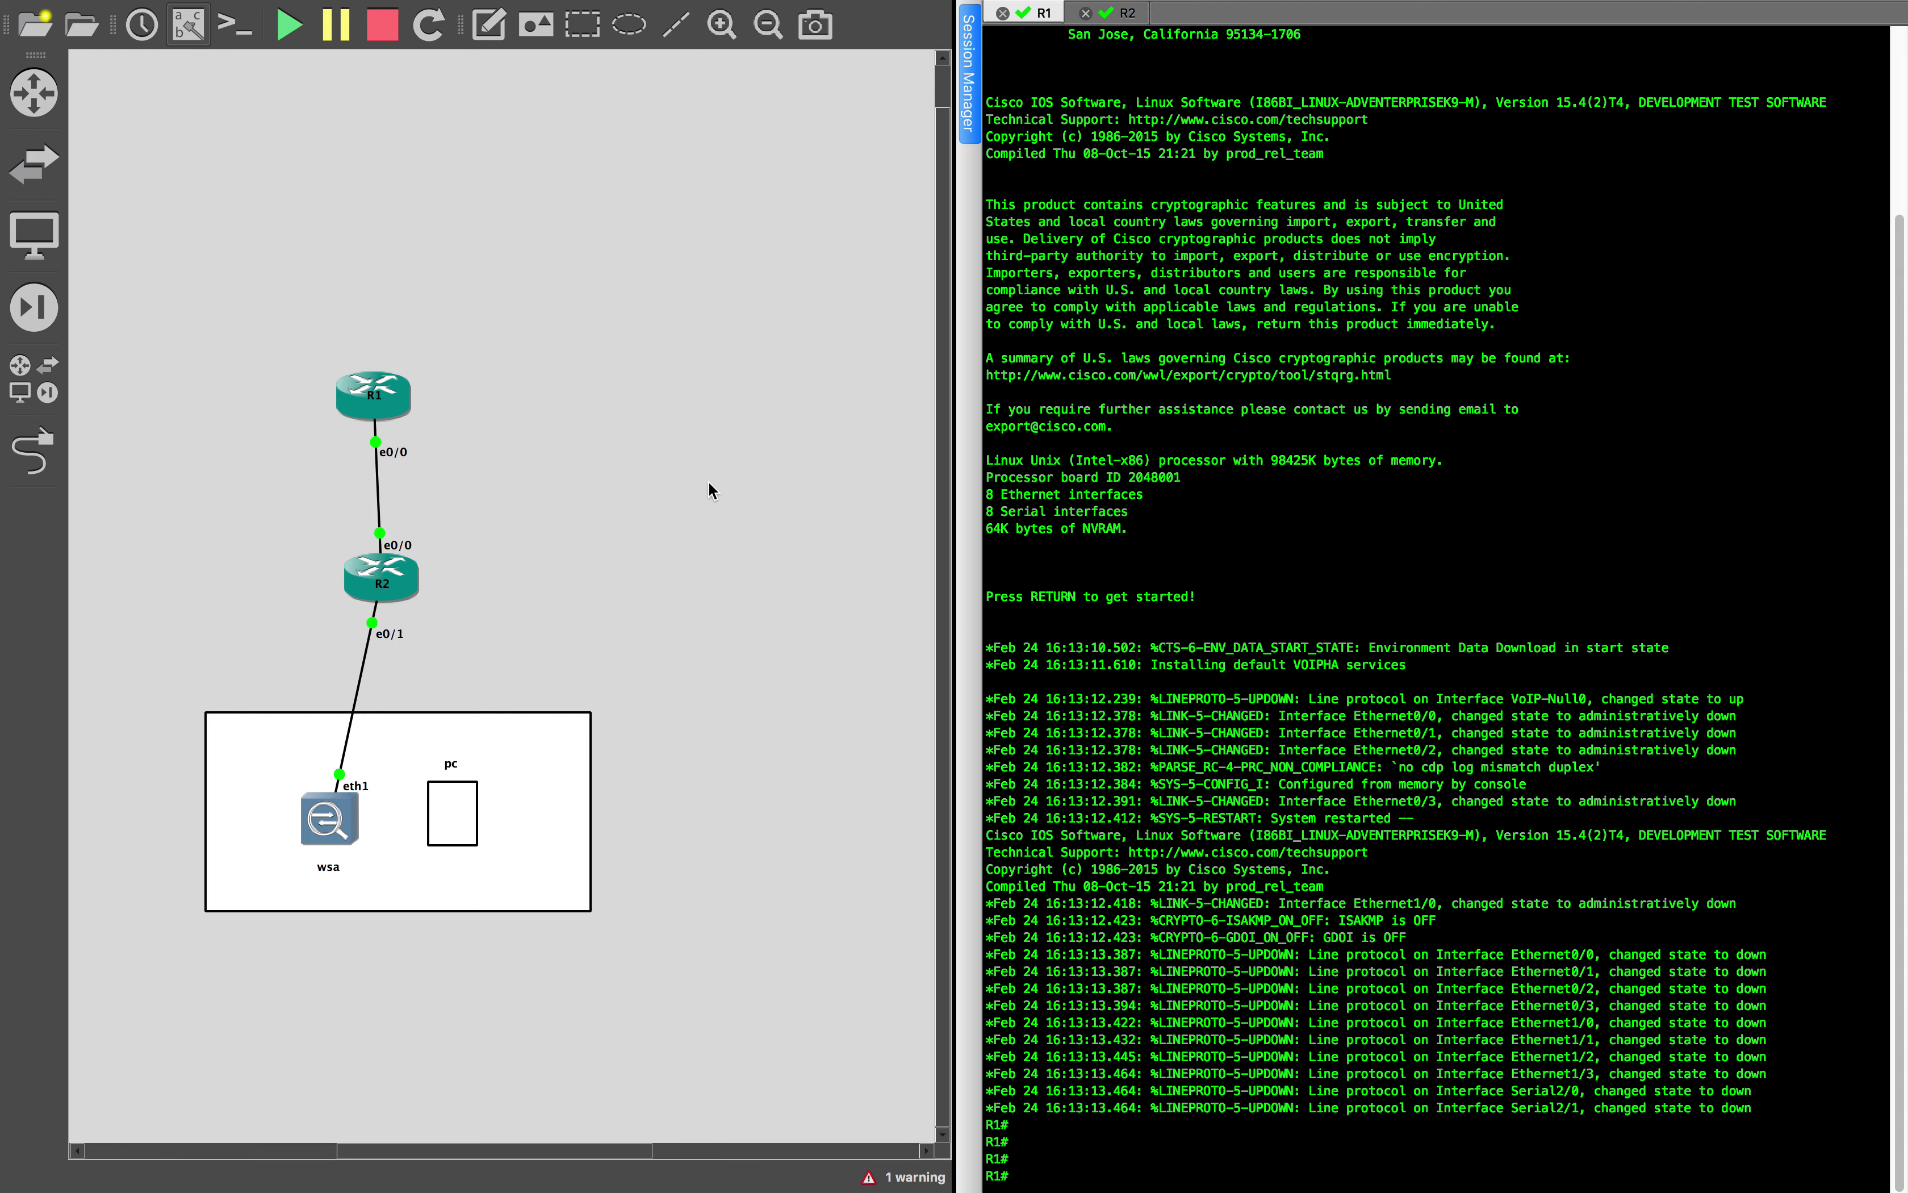
Switch desktop spaces from GNS3 over to the Windows 10 PC showing Edge's new tab
key("ctrl+Left")
key("ctrl+Right")
key("ctrl+Right")
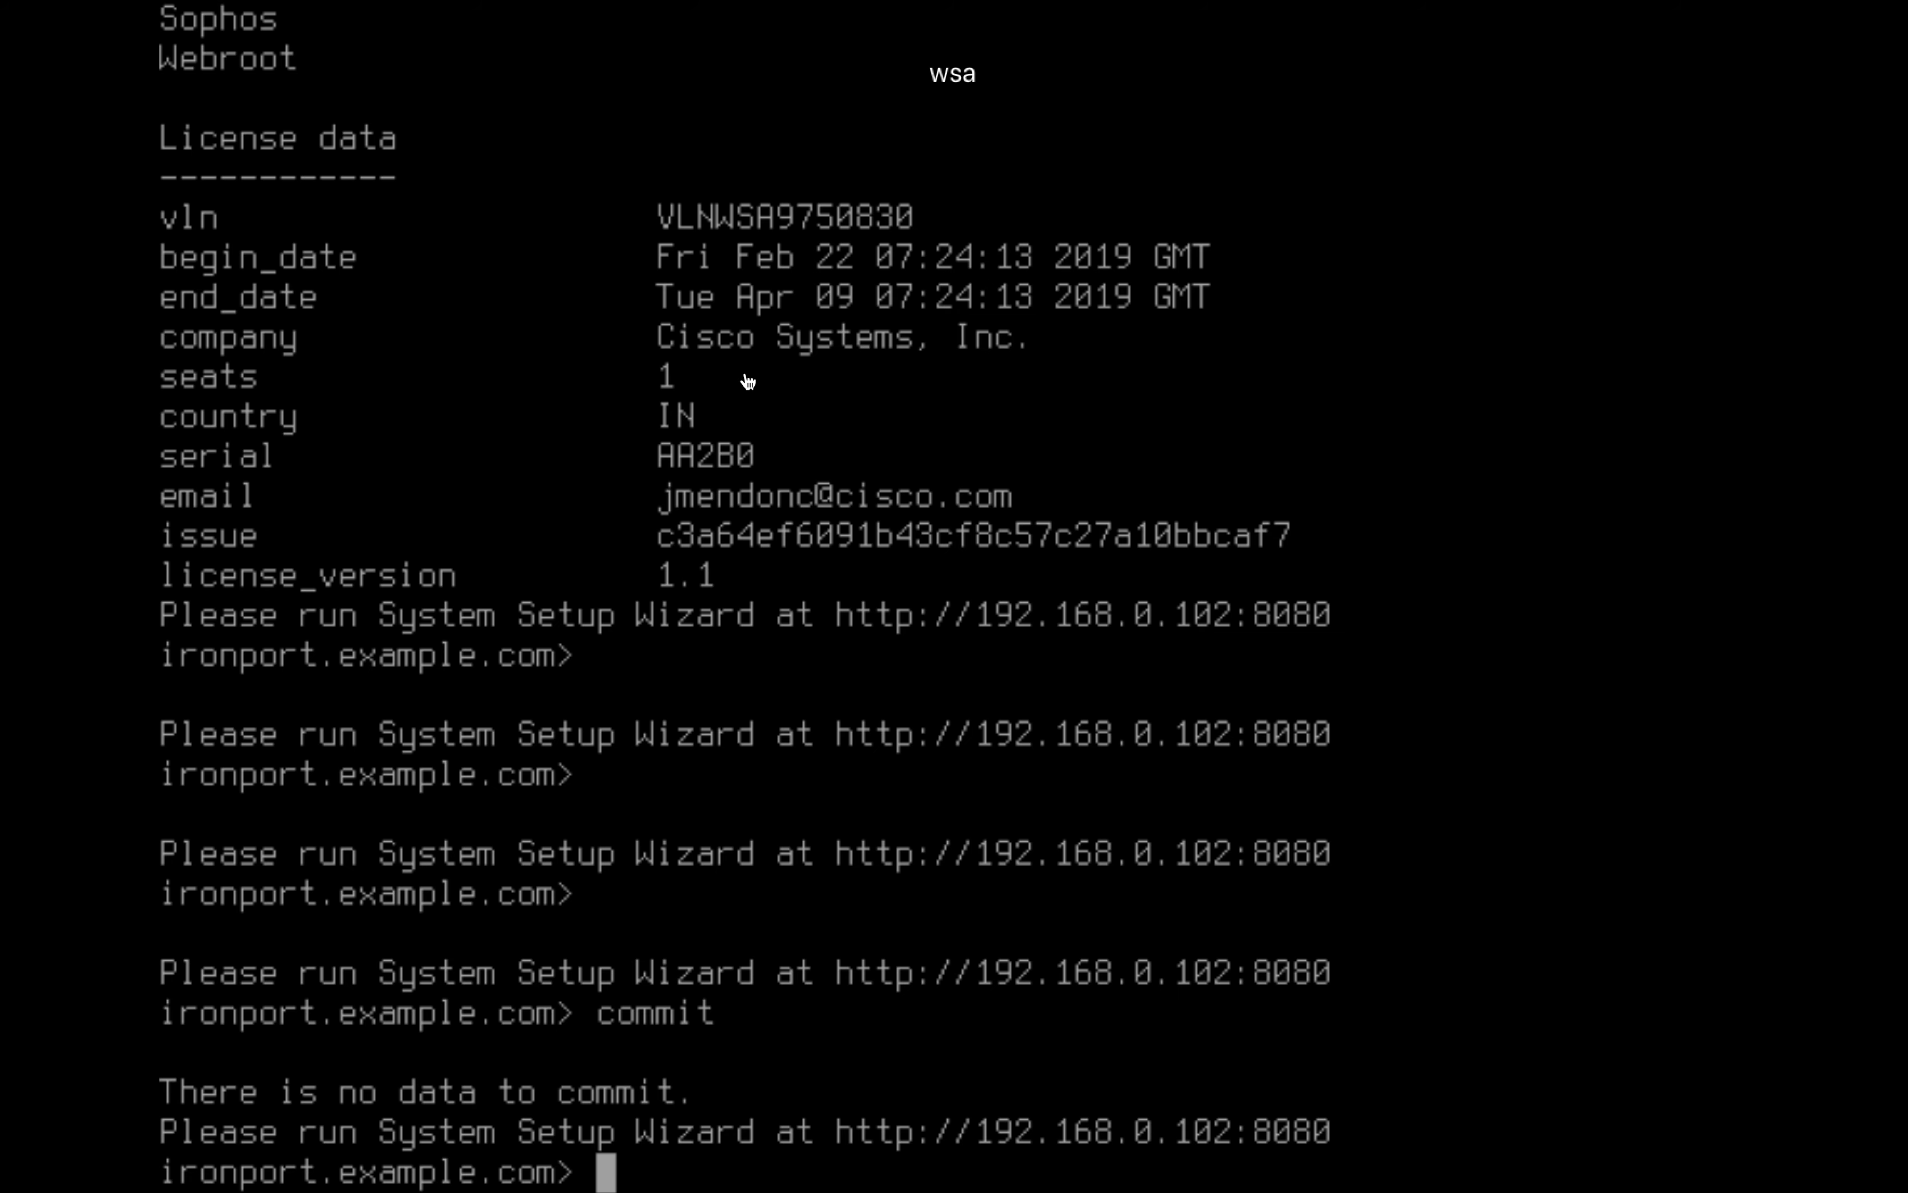
key("ctrl+Right")
key("ctrl+Right")
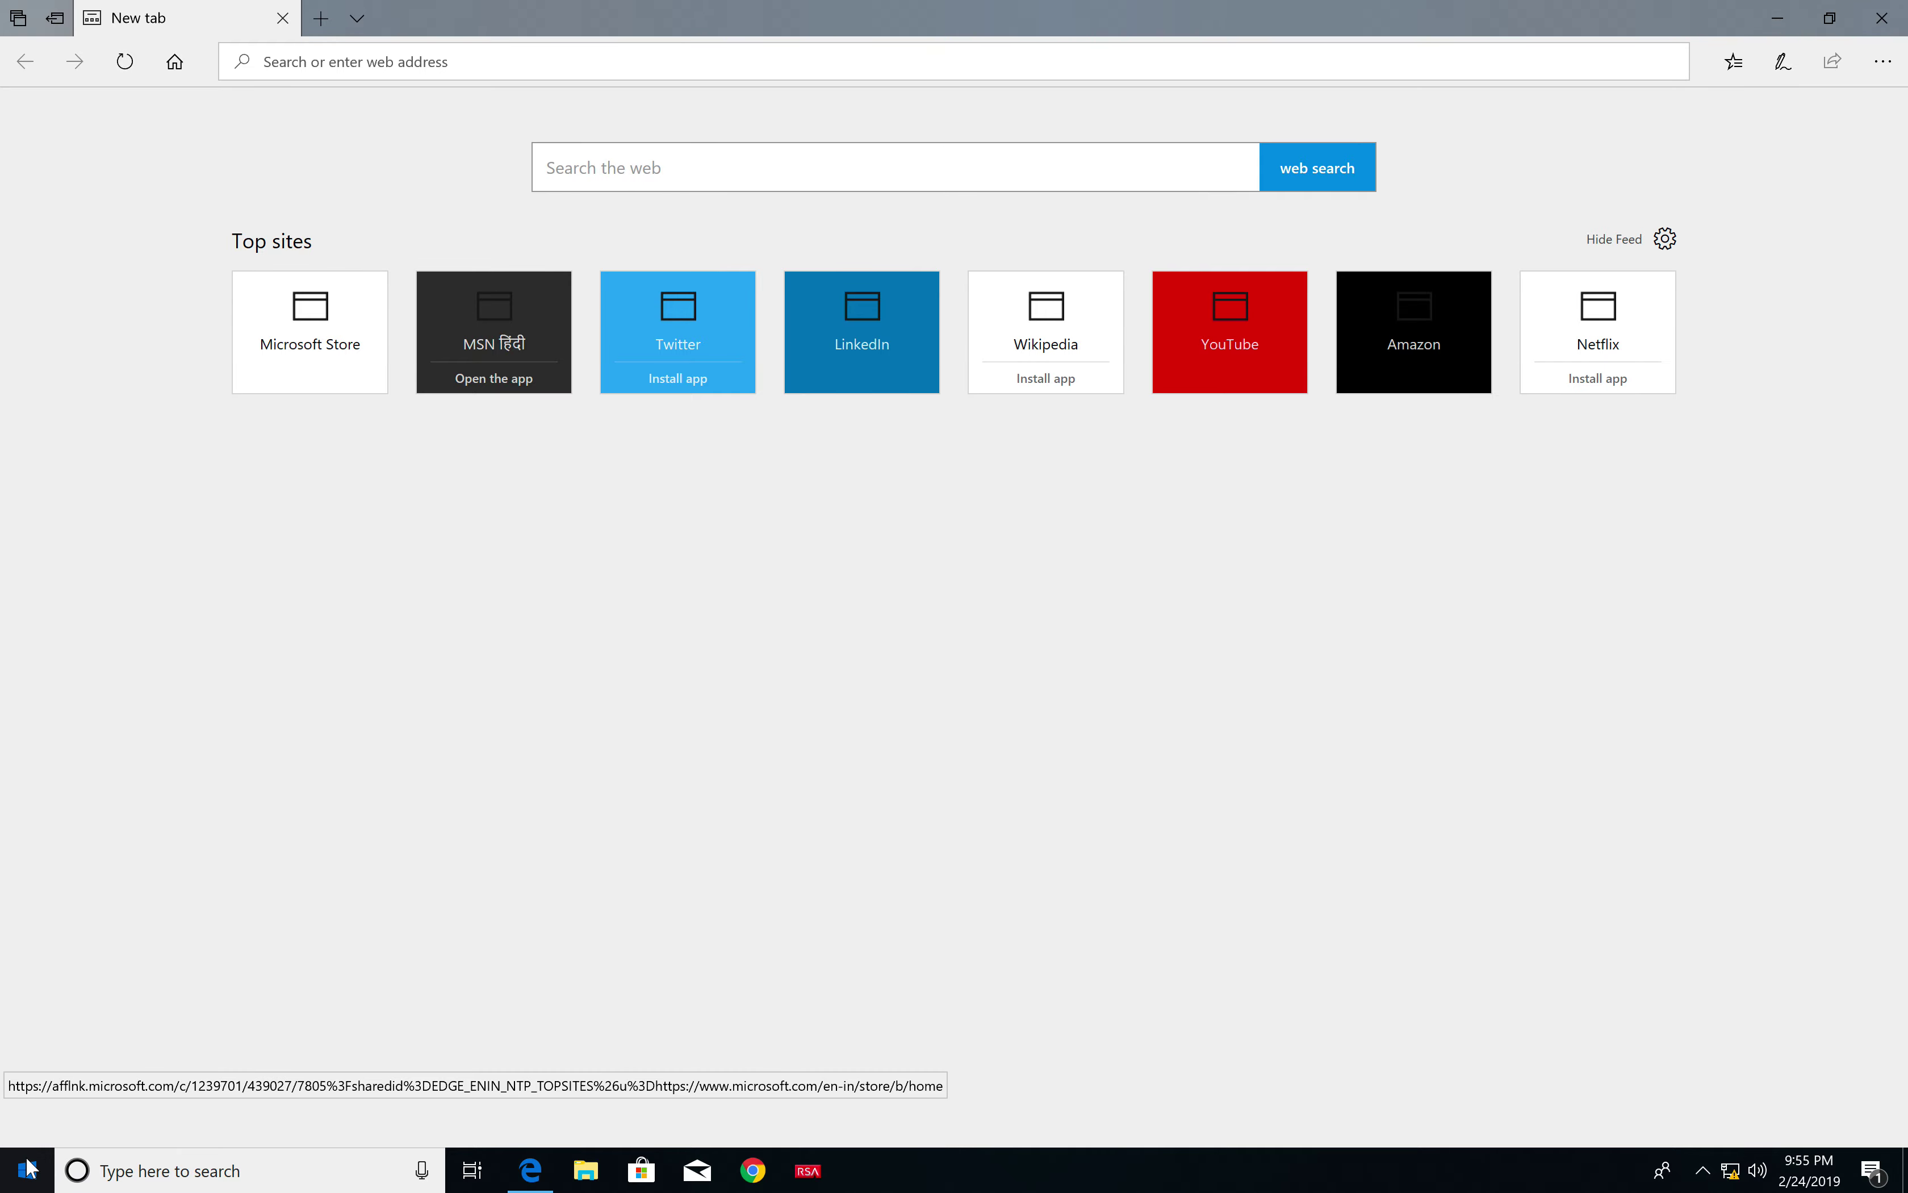
Open and dismiss the Windows Start menu, then switch spaces to the blank Atom document
left_click(28, 1167)
left_click(158, 363)
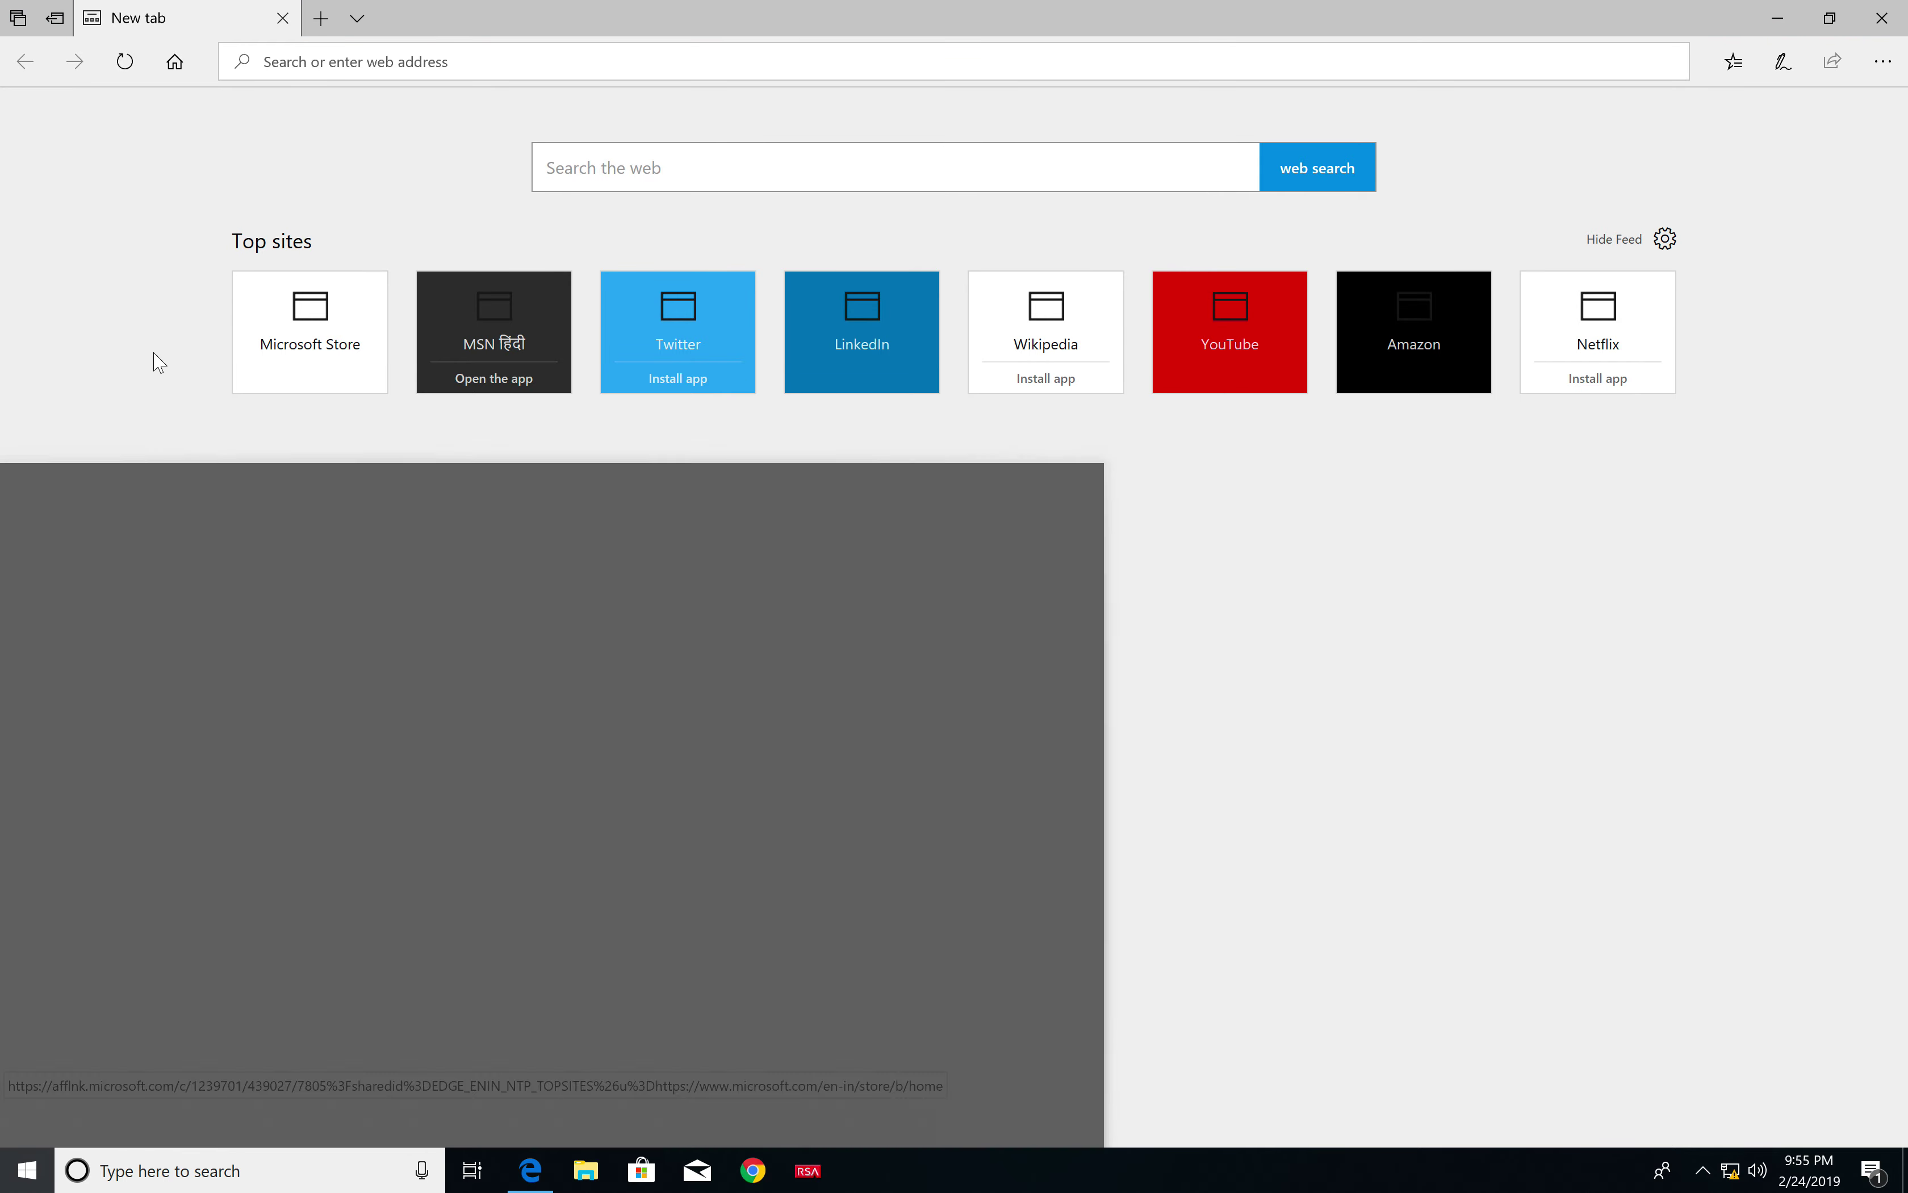
key("ctrl+Left")
key("ctrl+Left")
key("ctrl+Left")
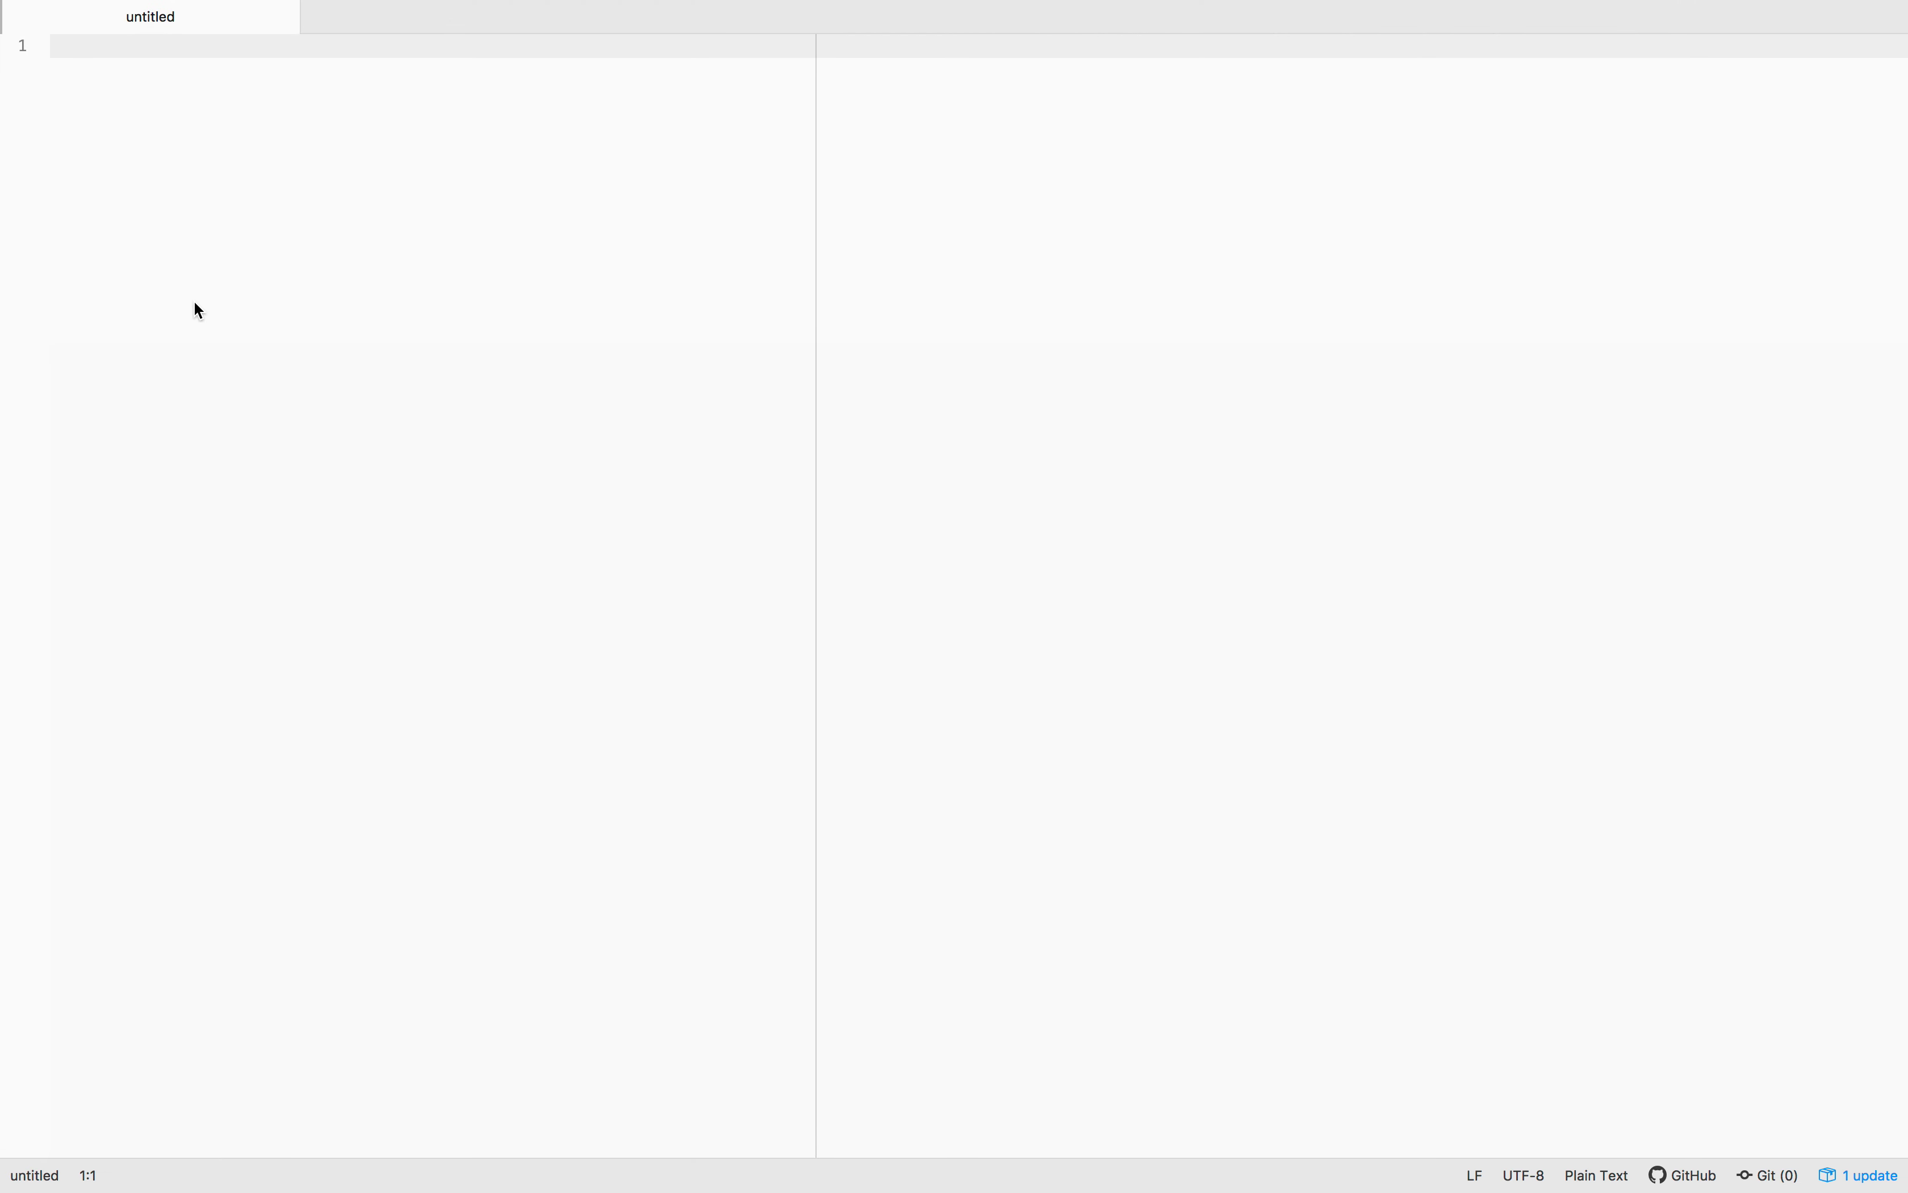
Paste R1's config into Atom and highlight its e0/0 address, loopback 1.1.1.1, enable secret and static route
key("super+v")
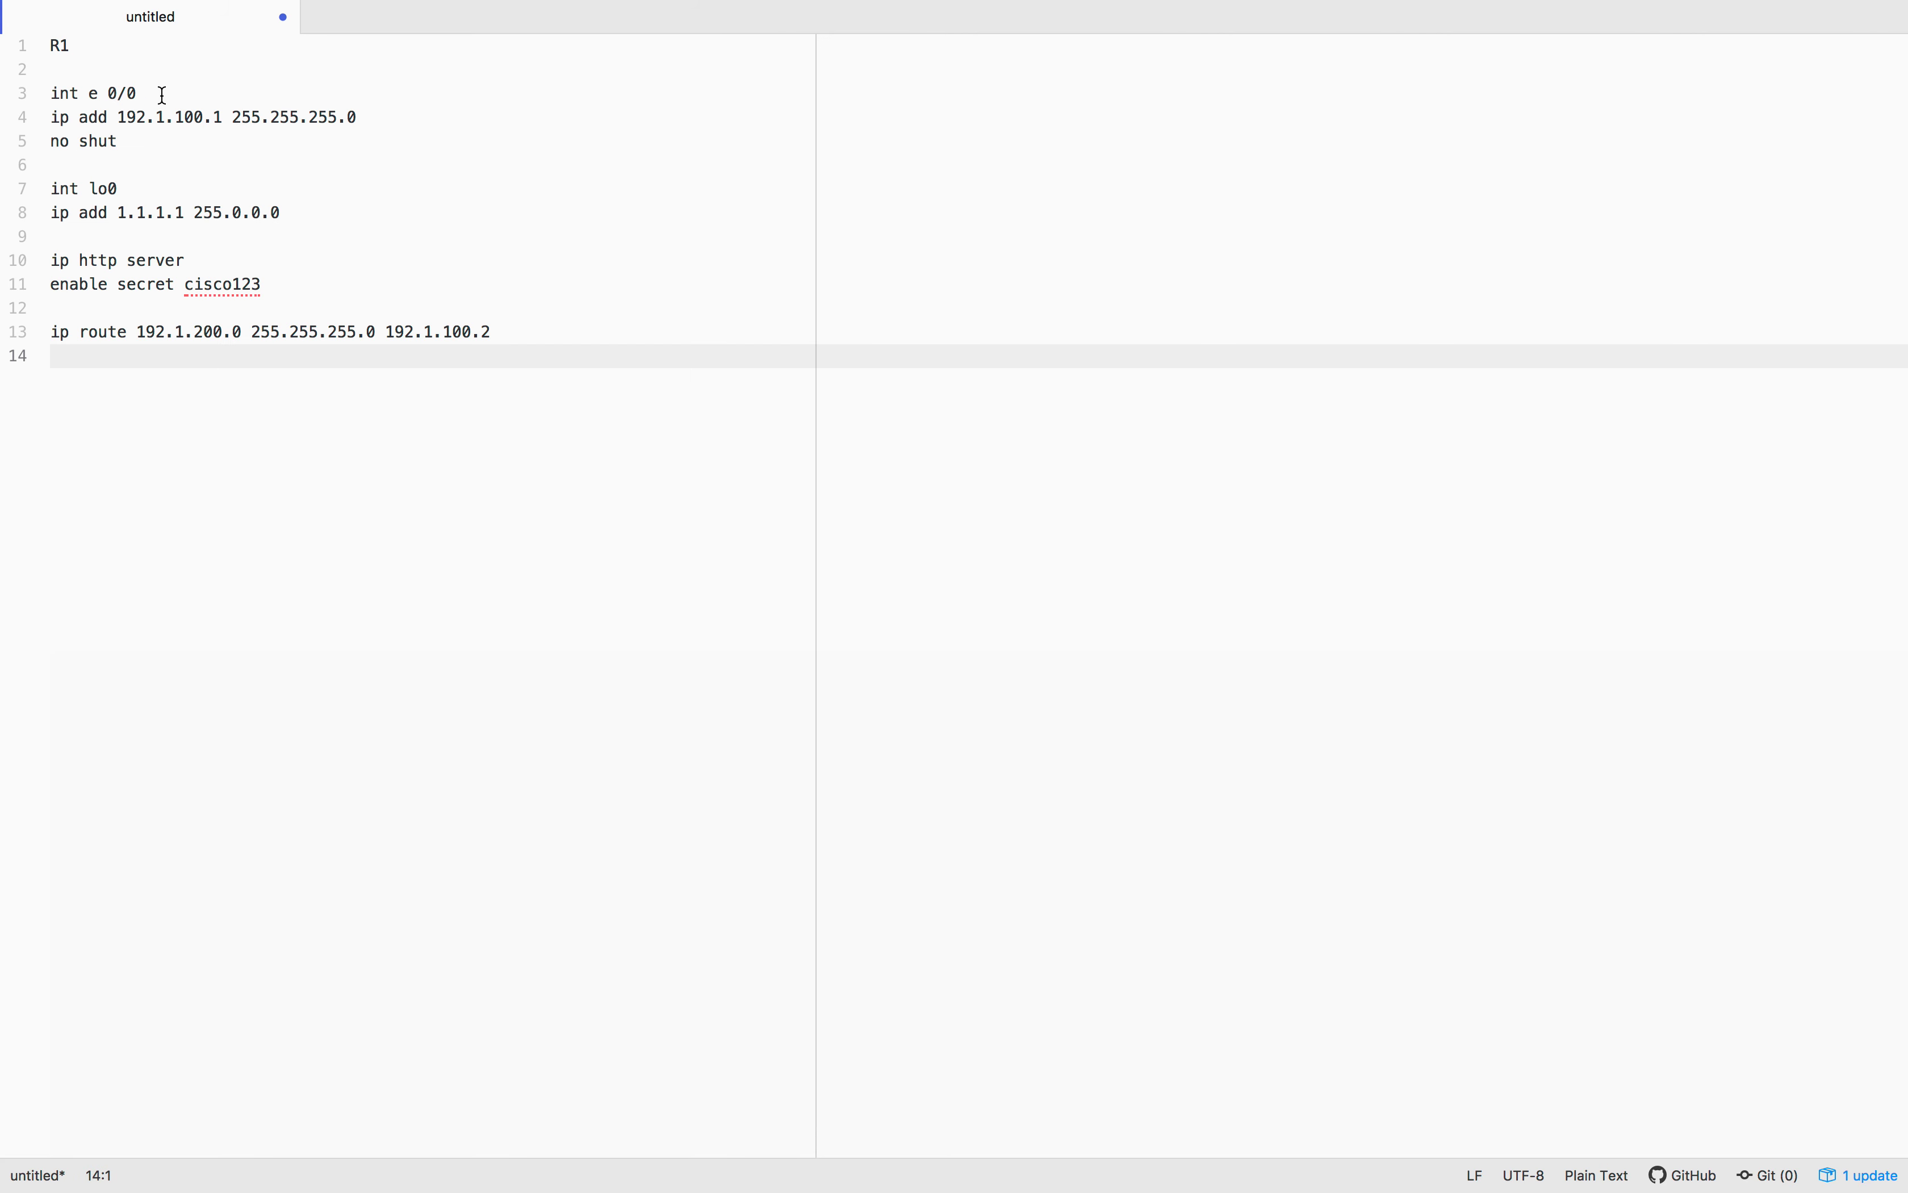
left_click_drag(360, 117, 43, 116)
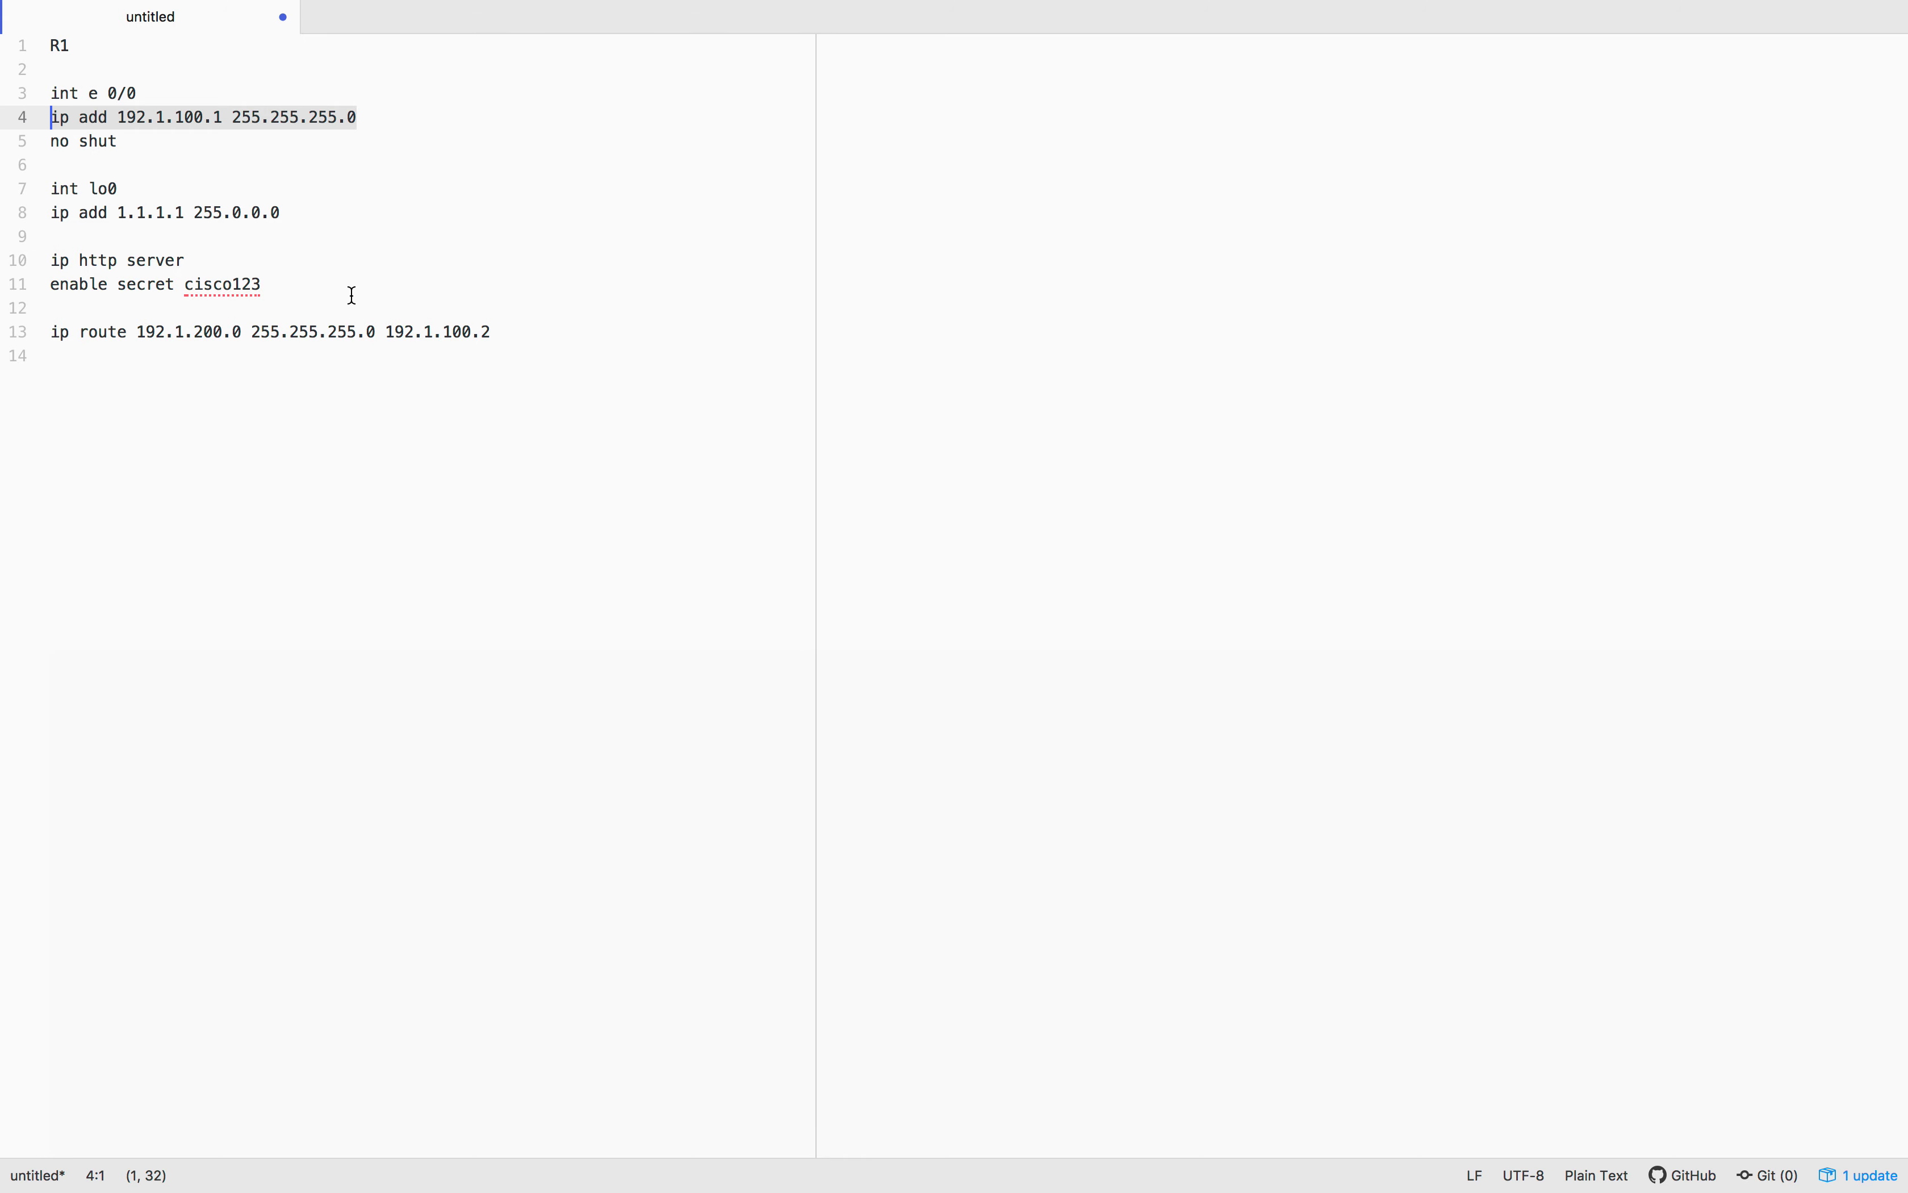
left_click_drag(301, 215, 196, 209)
key("Down")
key("Down")
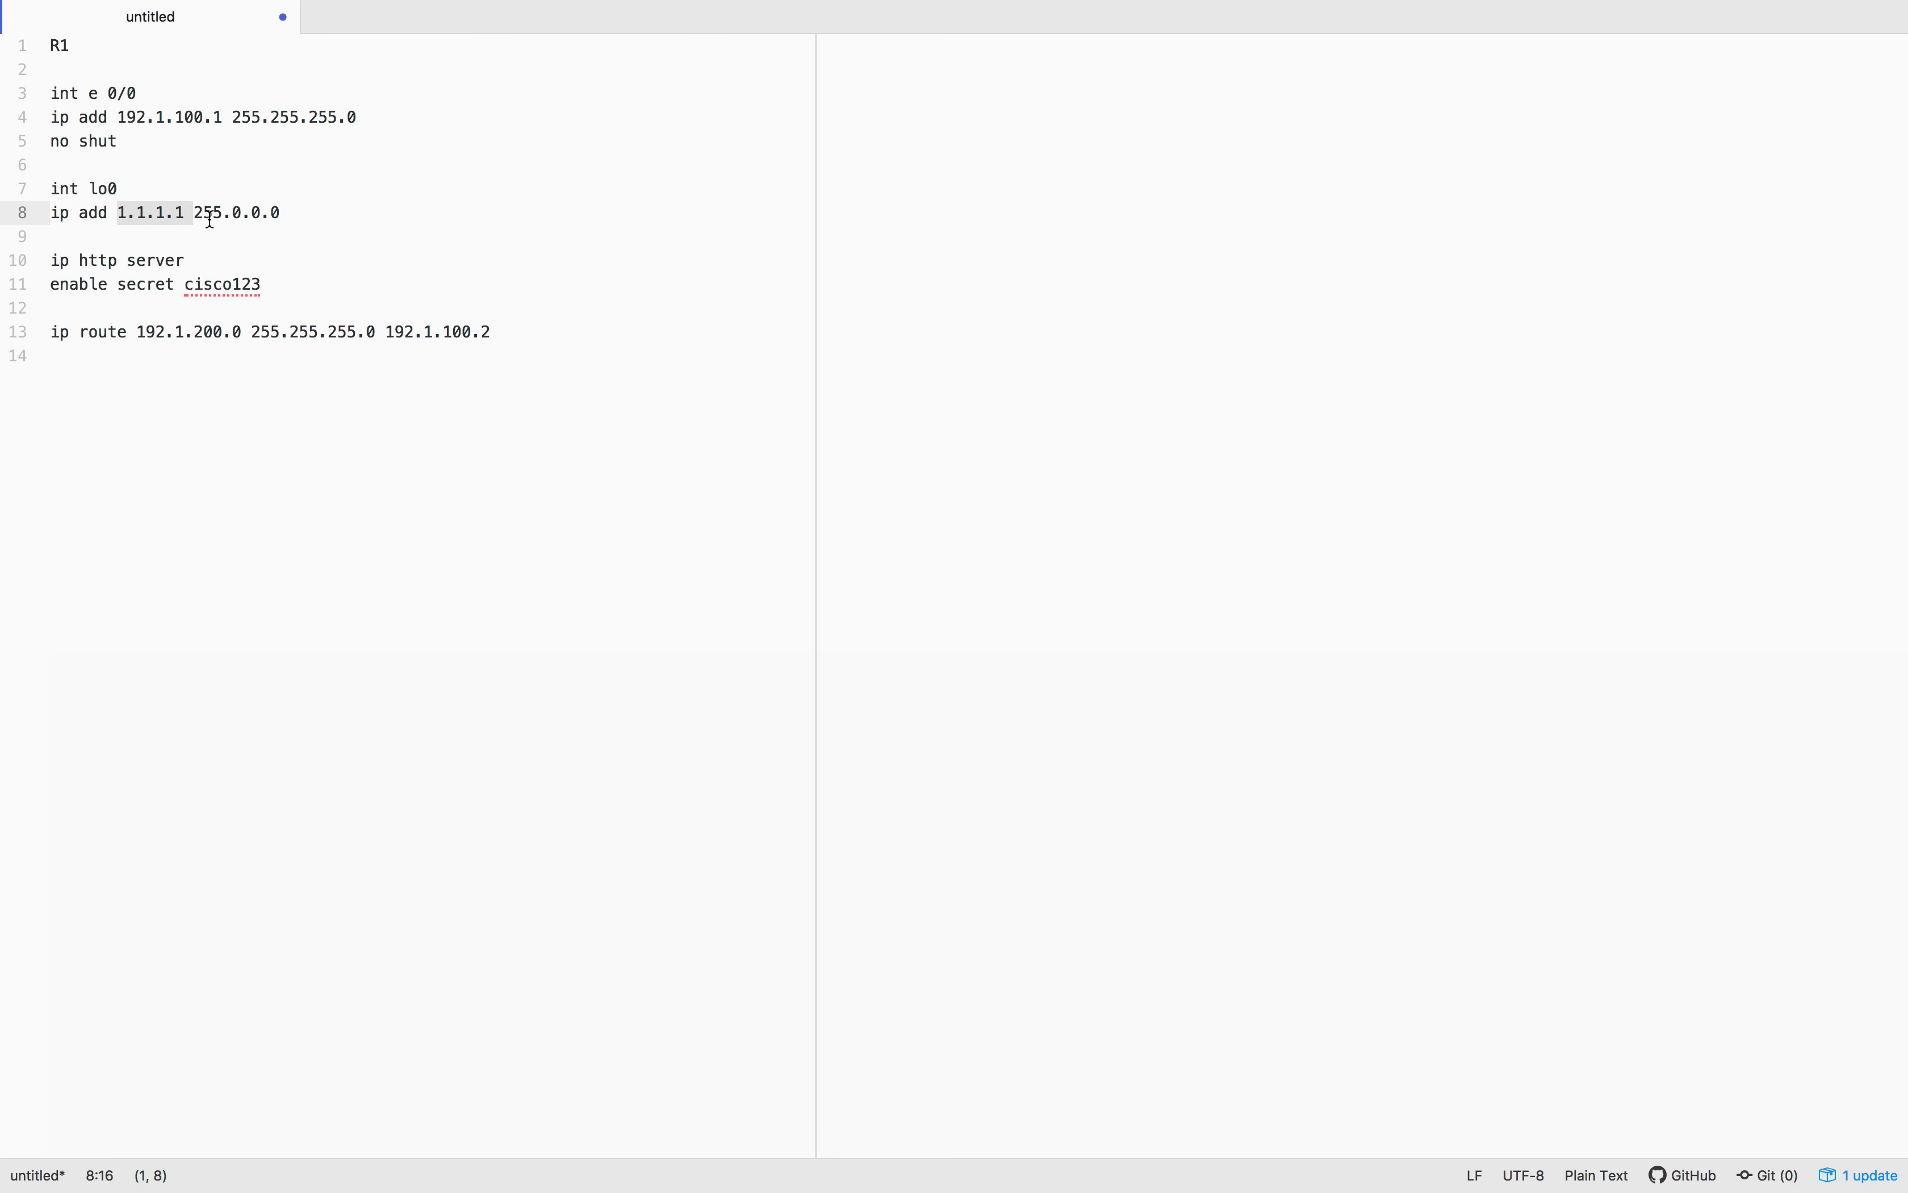
left_click(234, 231)
left_click_drag(277, 285, 21, 260)
left_click(221, 282)
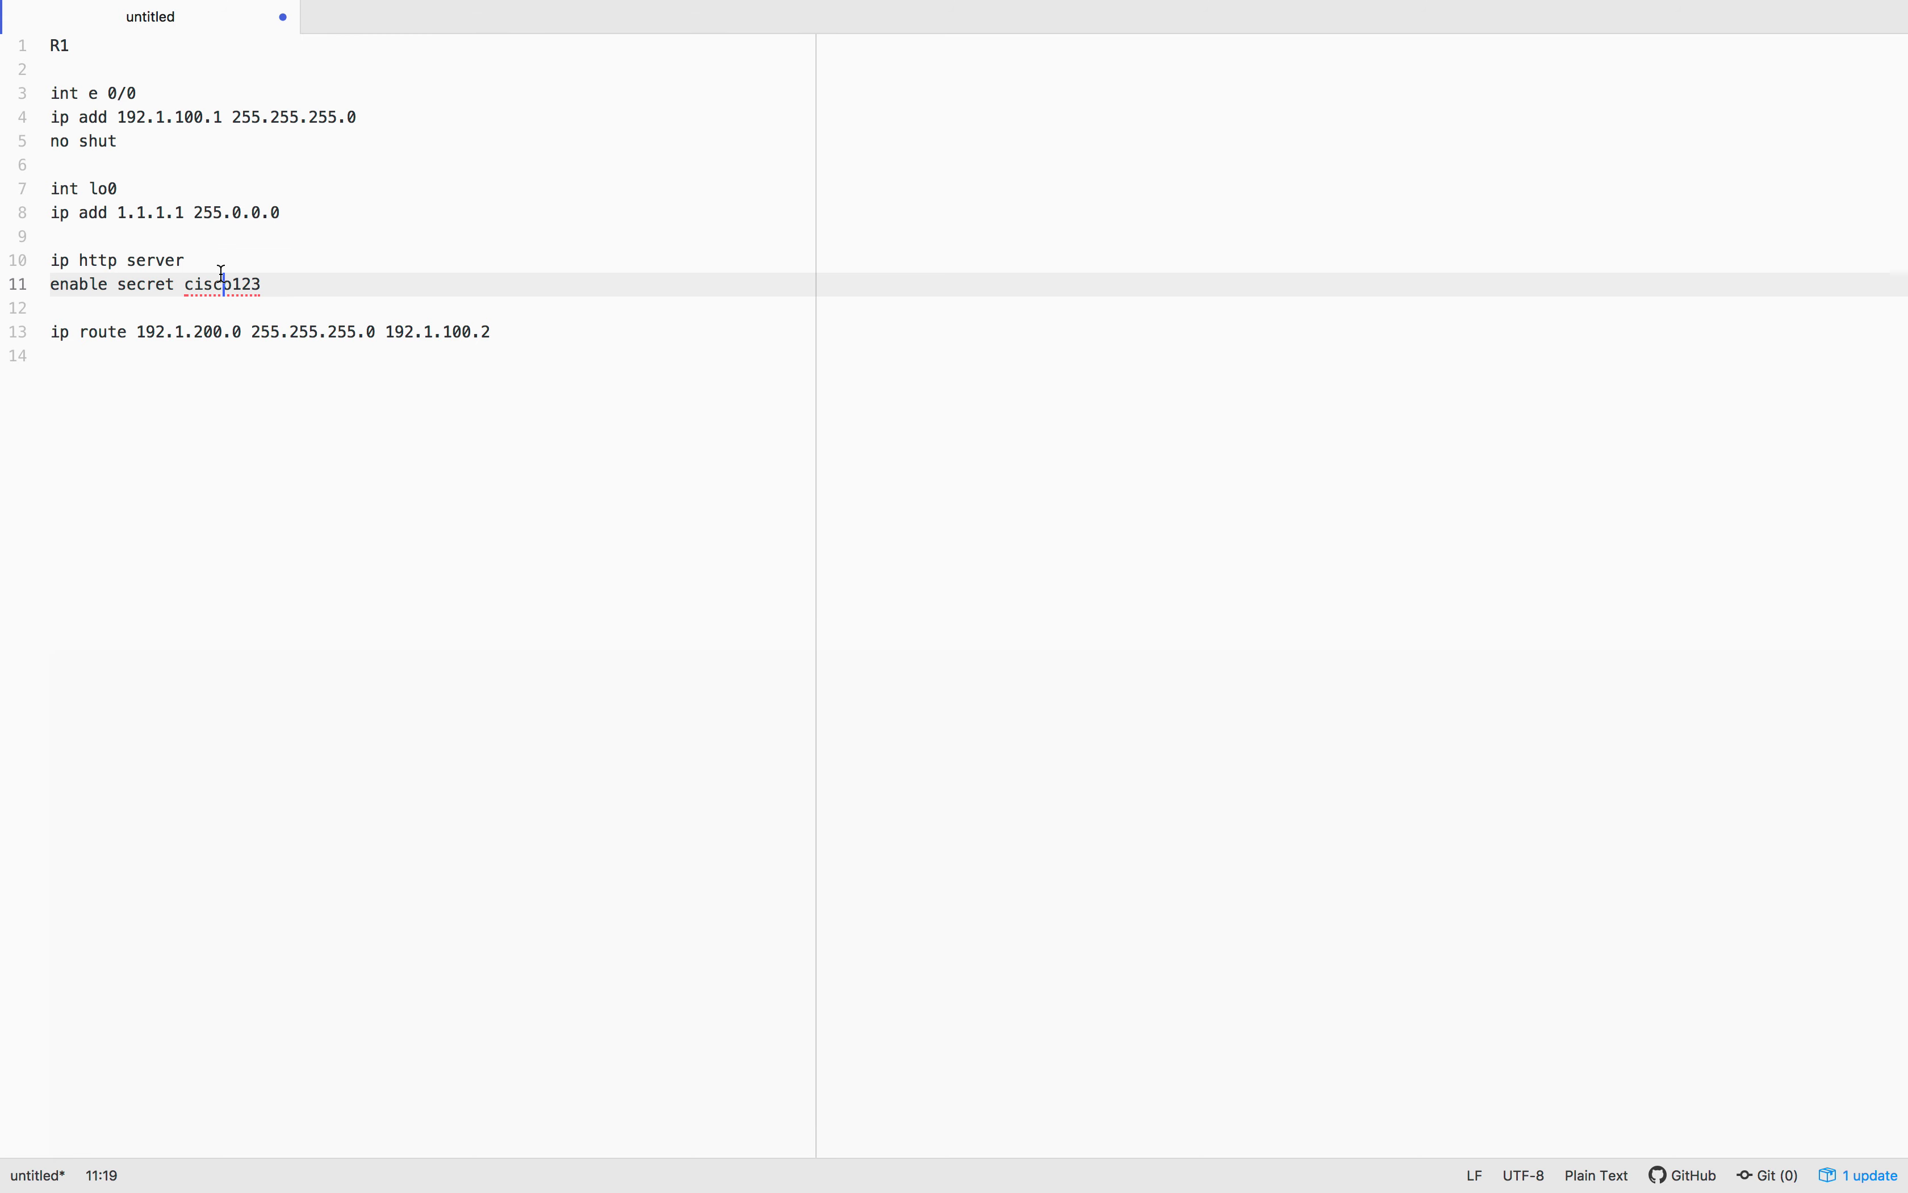
left_click_drag(184, 282, 280, 282)
left_click_drag(138, 331, 558, 329)
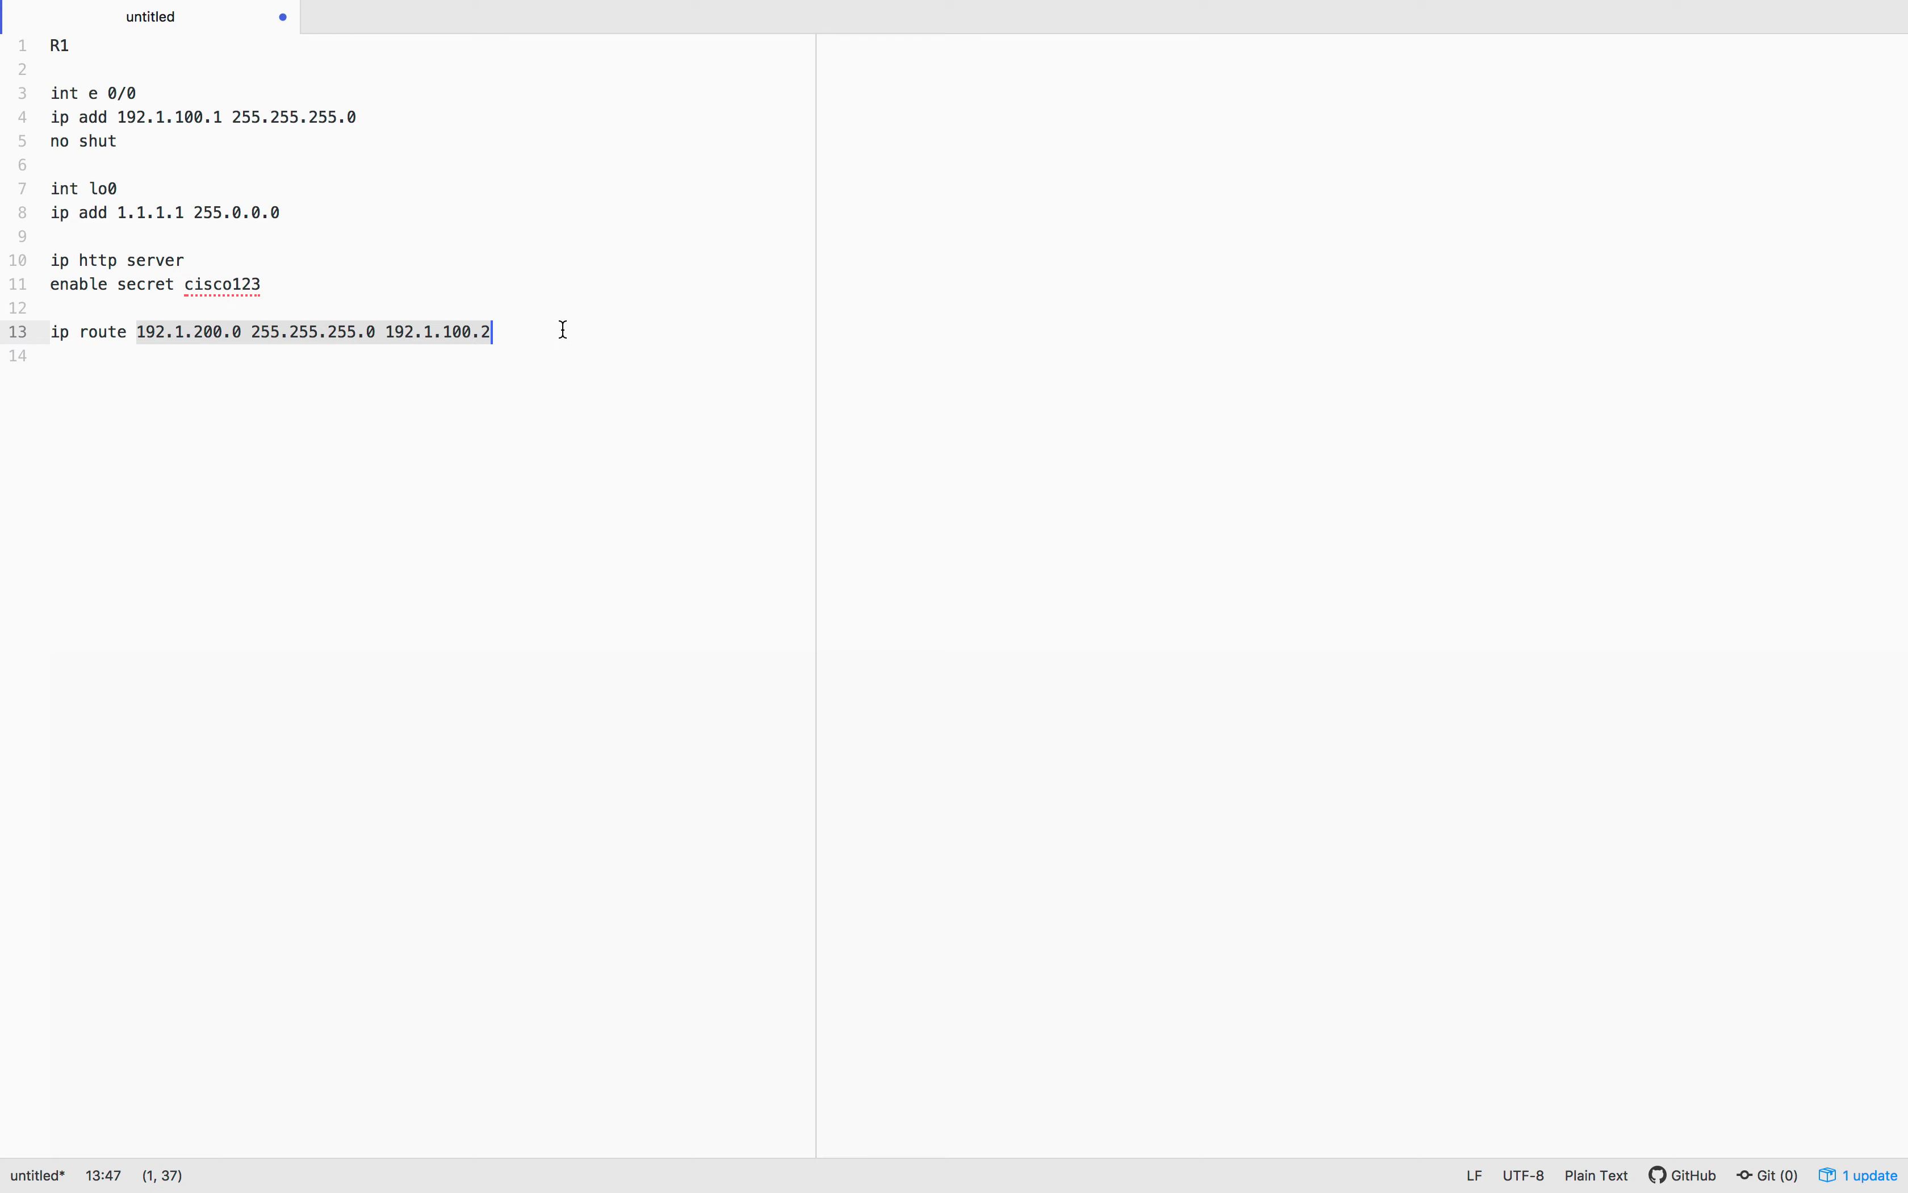
Reorder spaces in Mission Control so GNS3 sits beside Atom, then enter the GNS3 space
key("ctrl+Left")
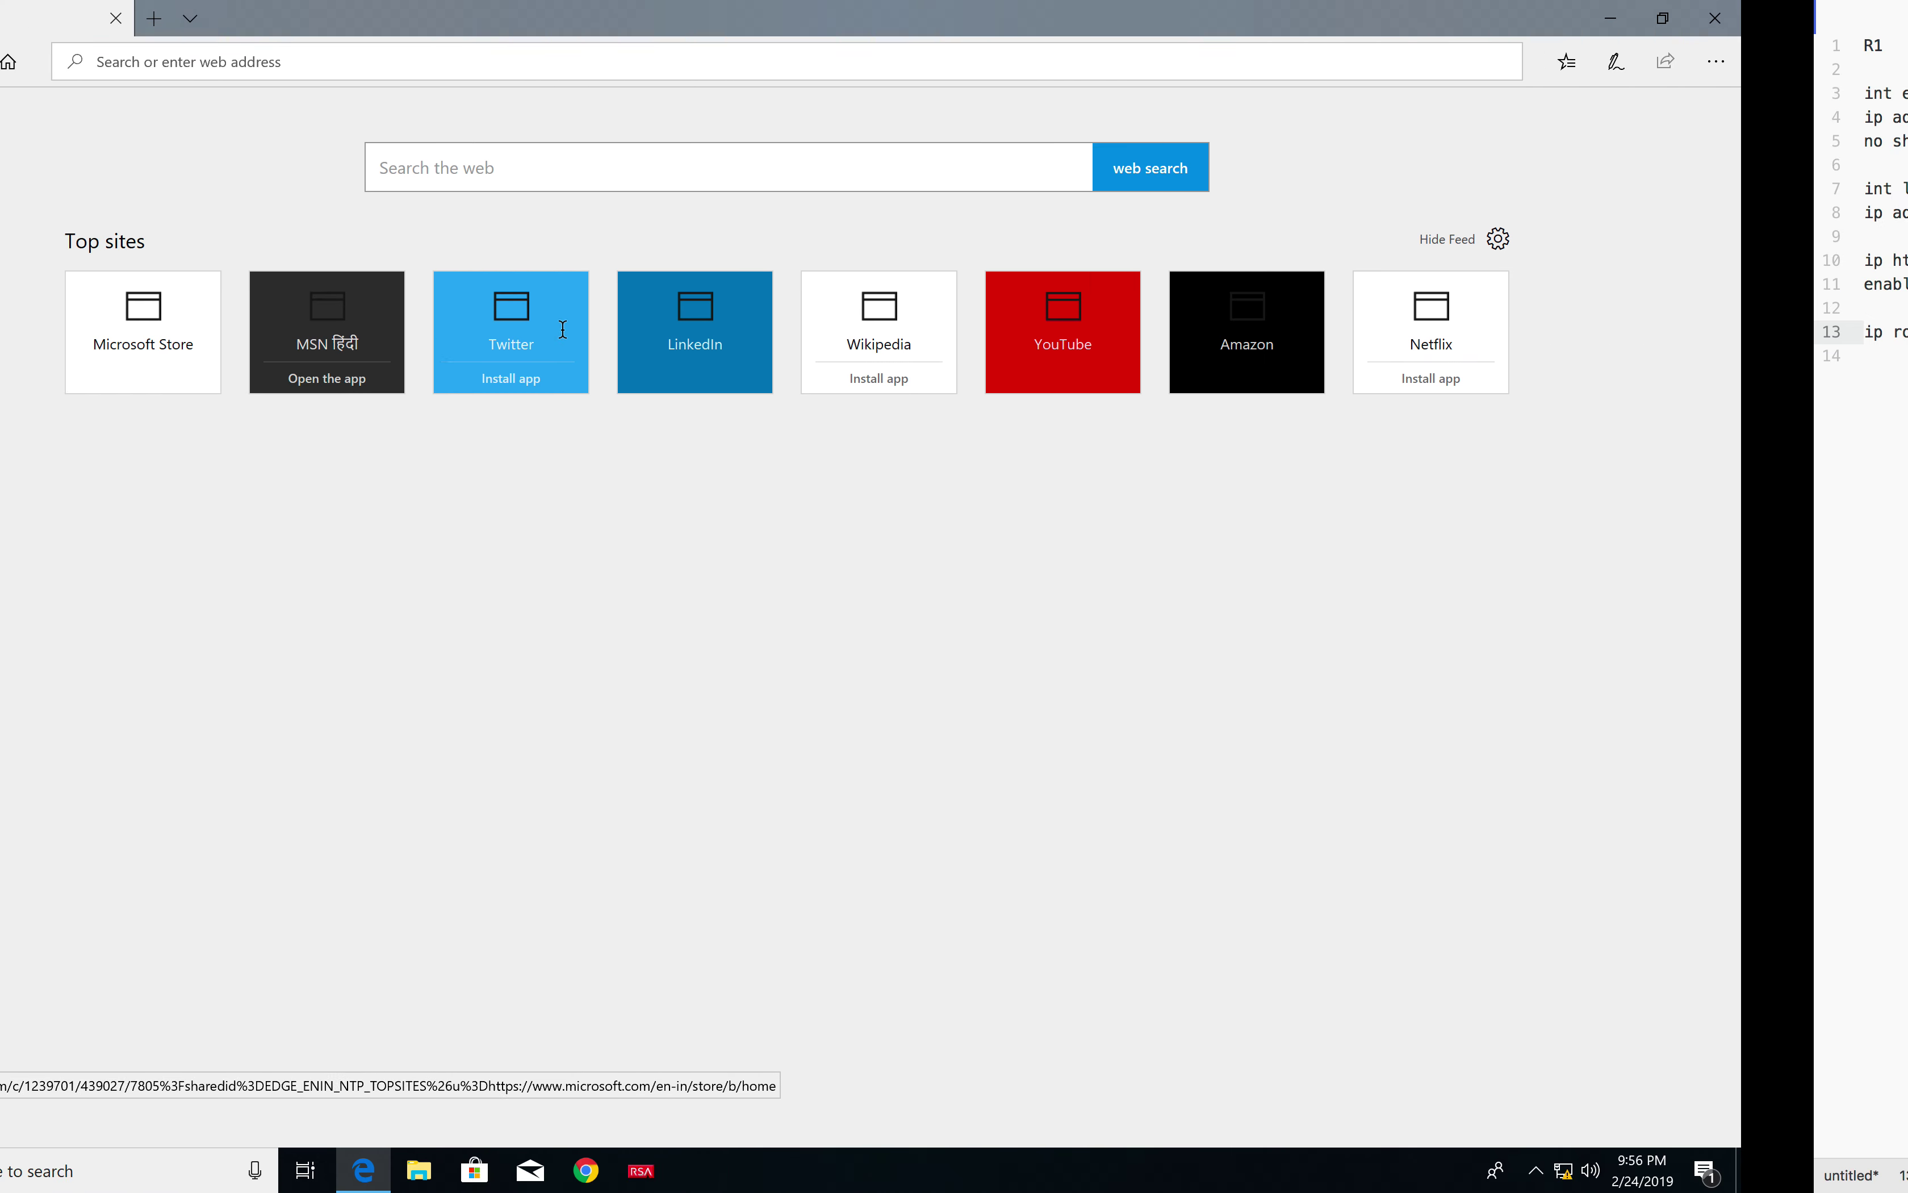
key("ctrl+Left")
key("ctrl+Up")
left_click_drag(629, 83, 1259, 91)
left_click(1259, 91)
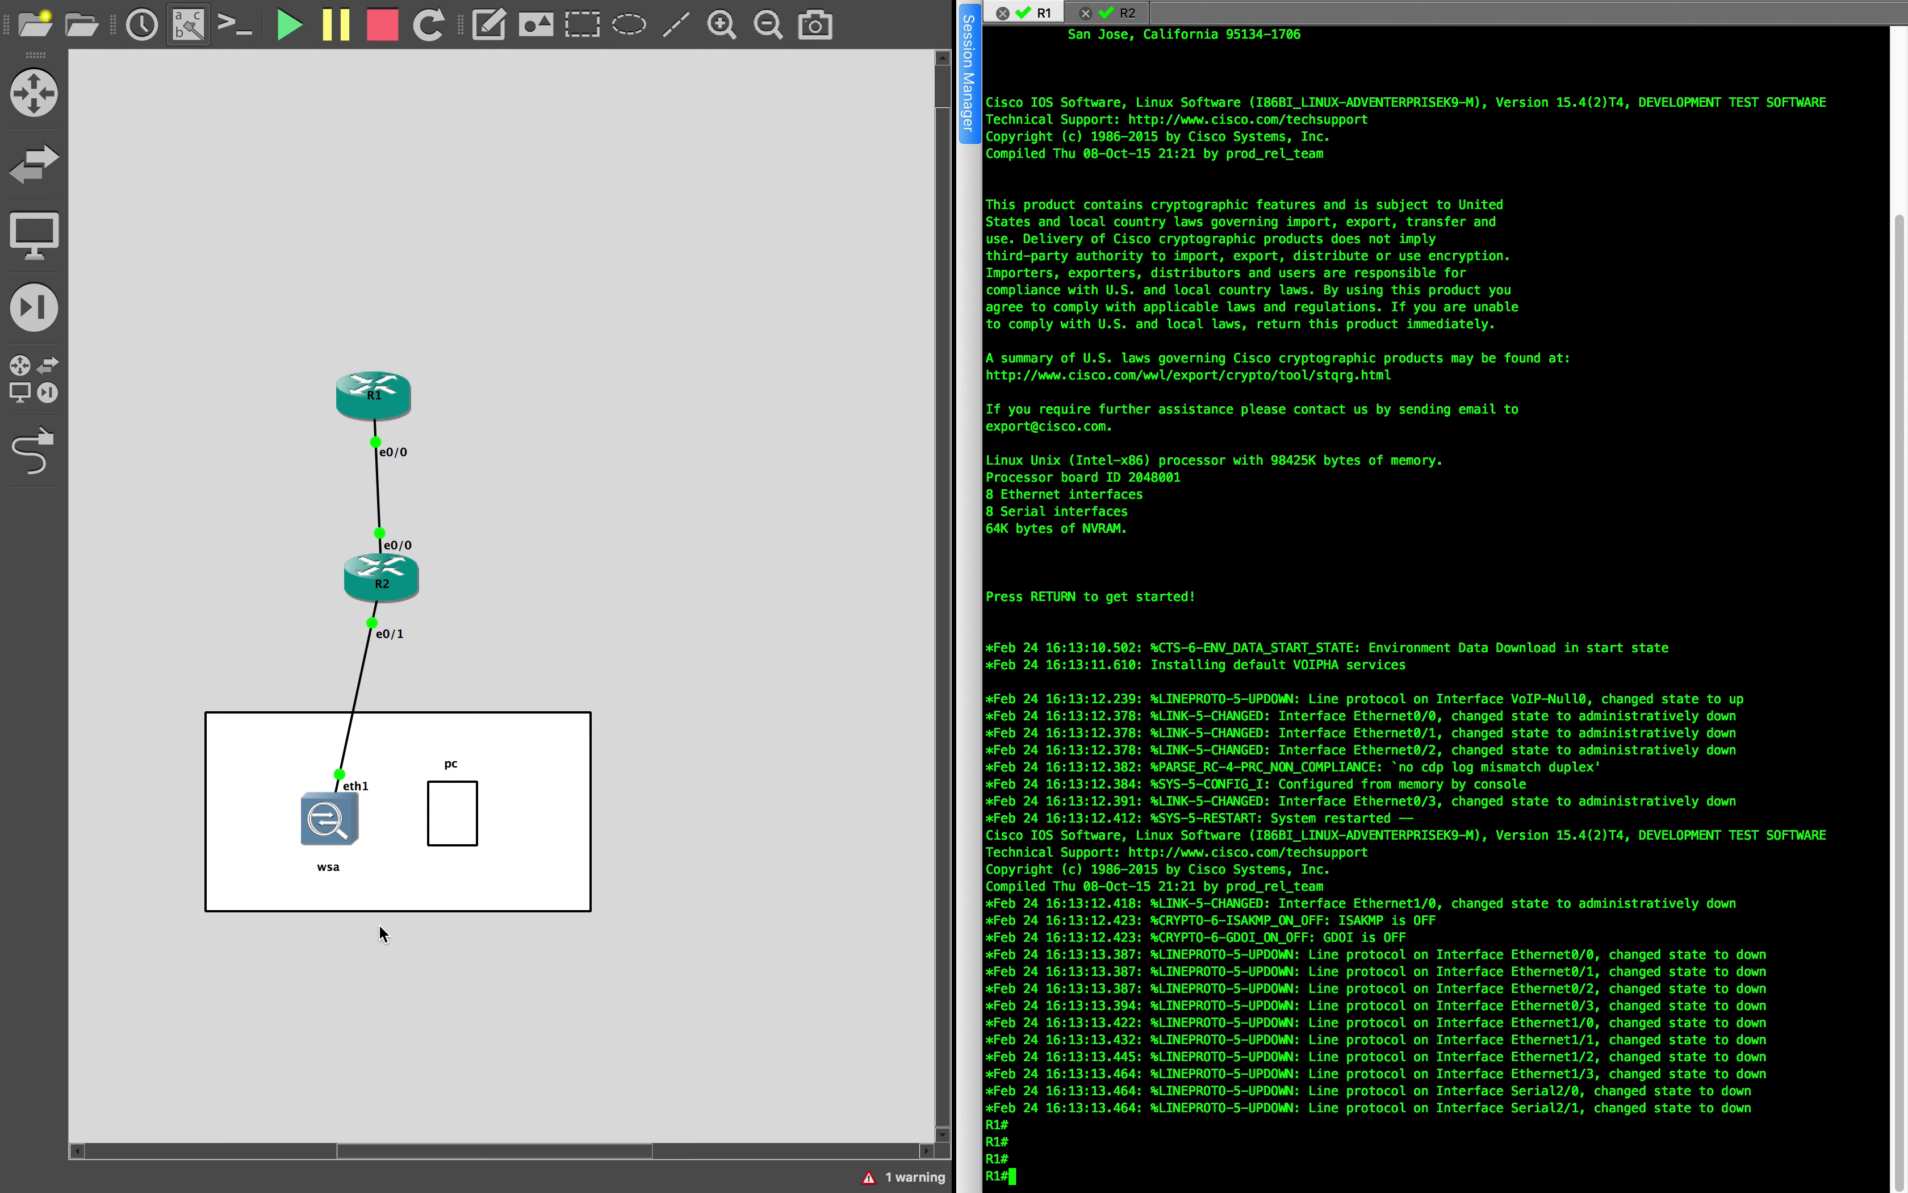
Add a 192.1.200.0 text note below R2 on the topology canvas
left_click(520, 140)
left_click(489, 25)
left_click(460, 678)
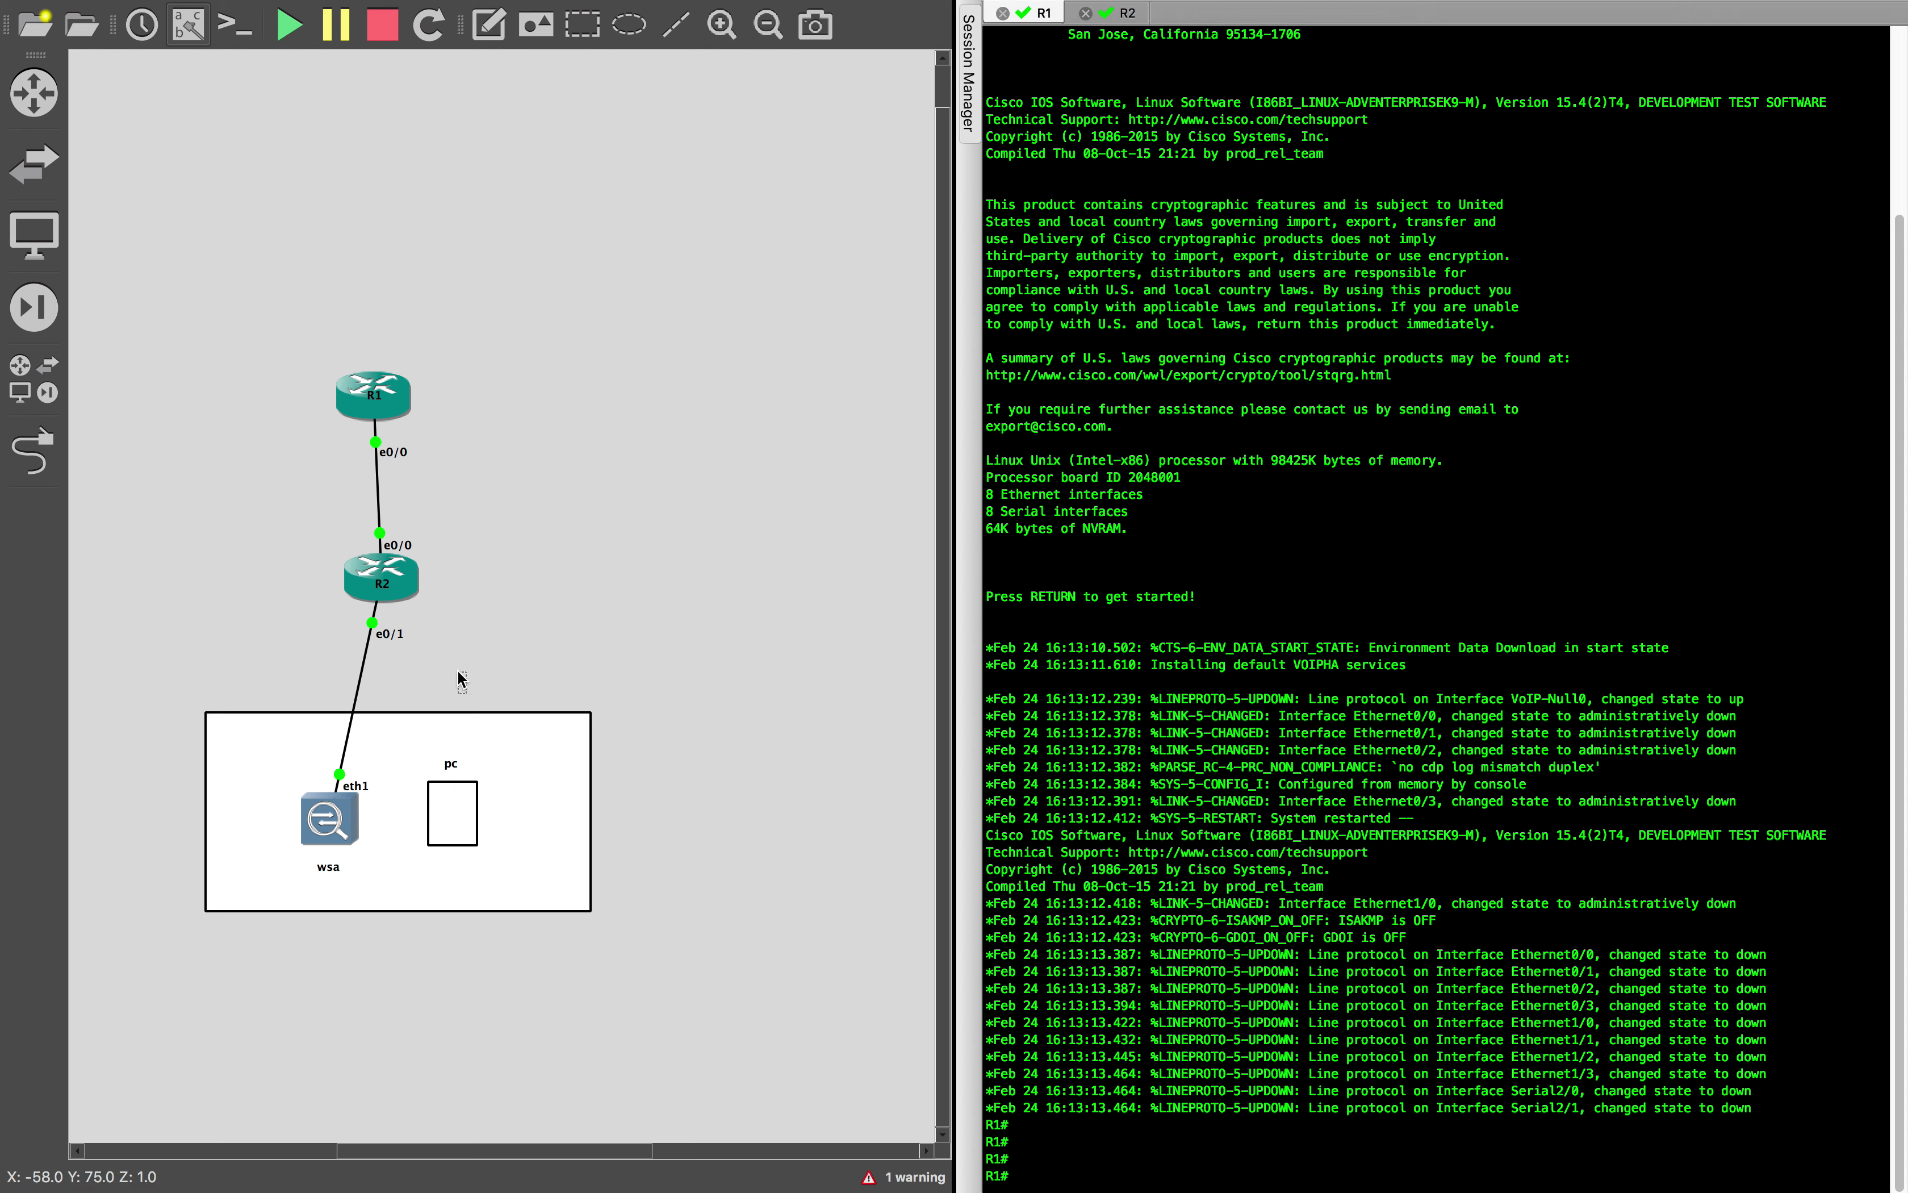
type("192.1.200.0")
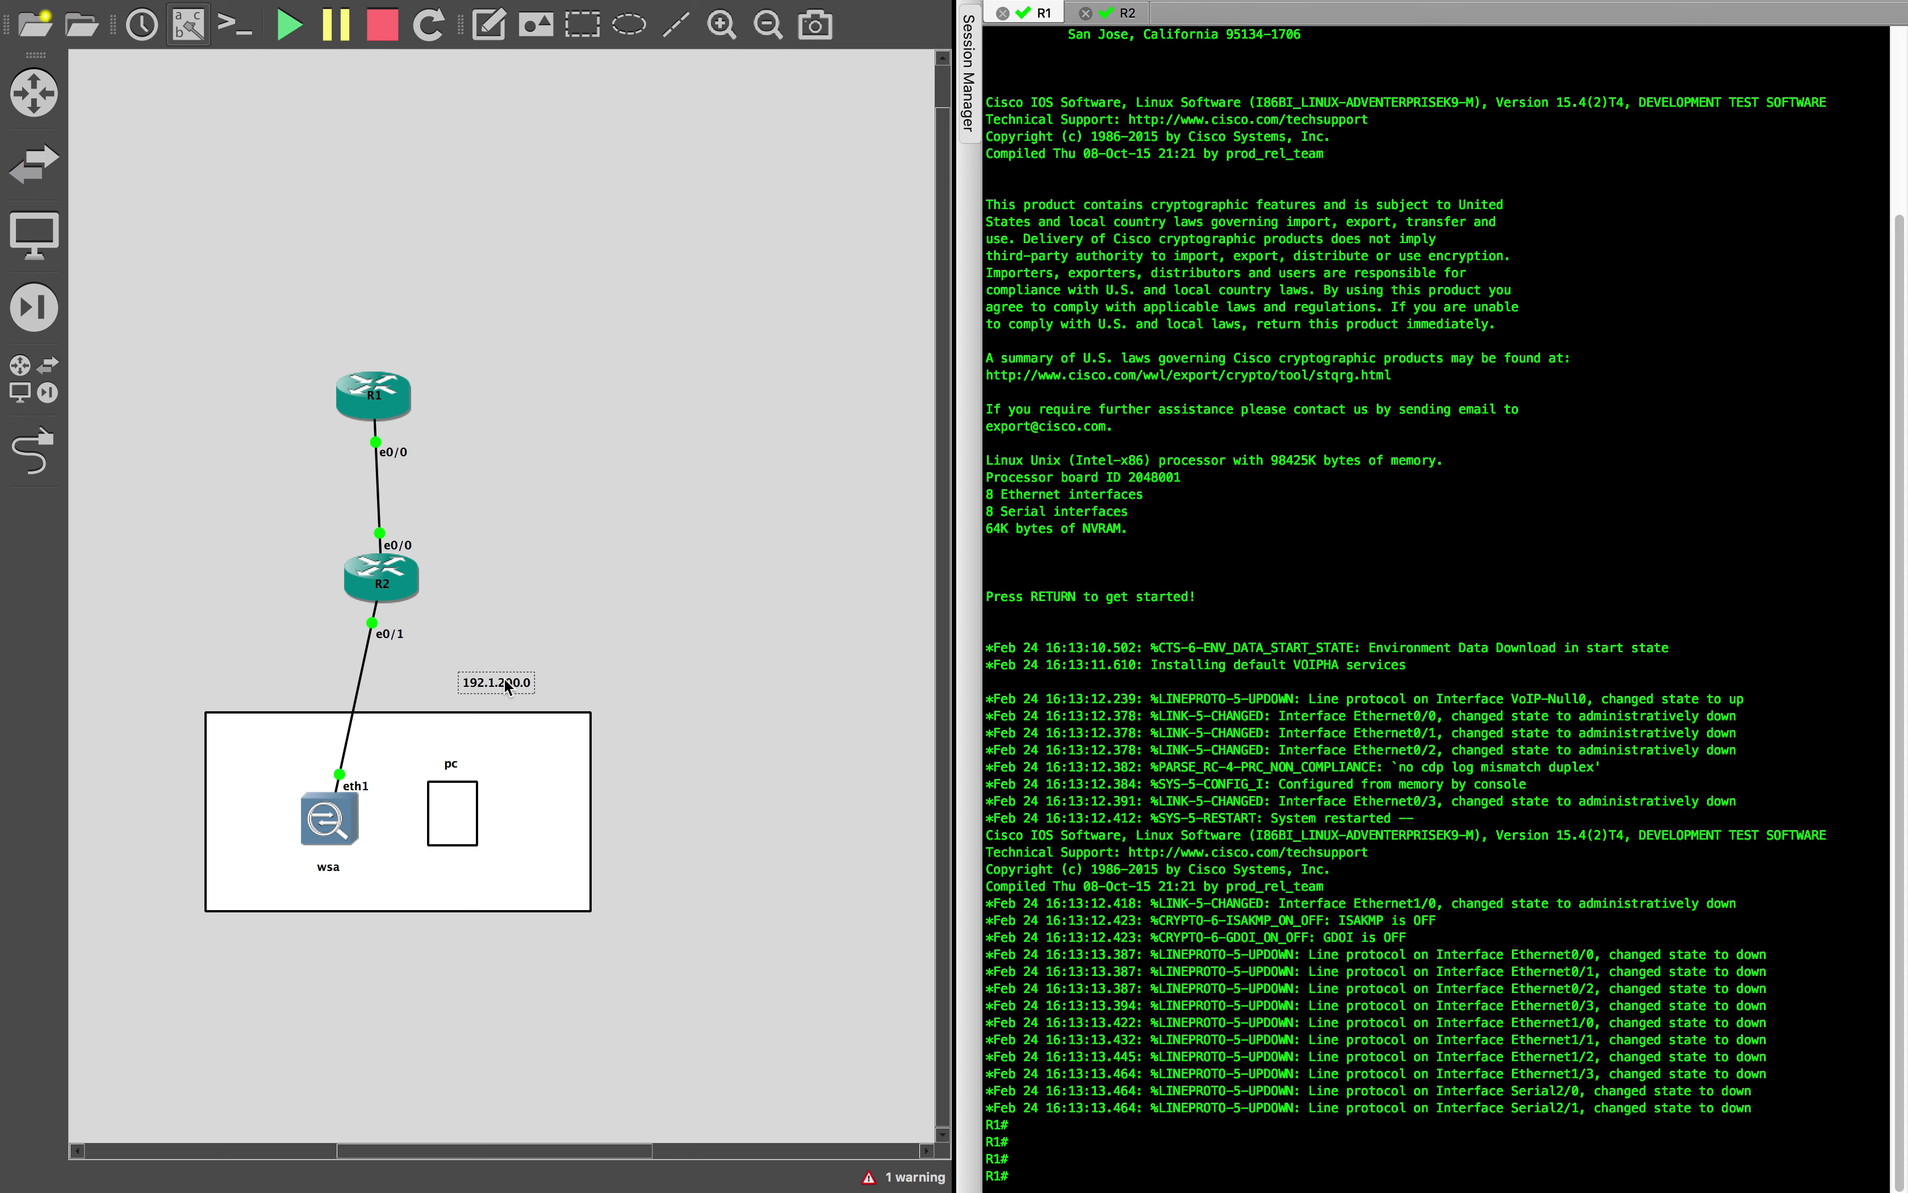
Duplicate the note, move the copy beside the R1–R2 link as 192.1.100.0, and nudge the original left
right_click(507, 686)
left_click(597, 695)
left_click_drag(512, 710, 512, 477)
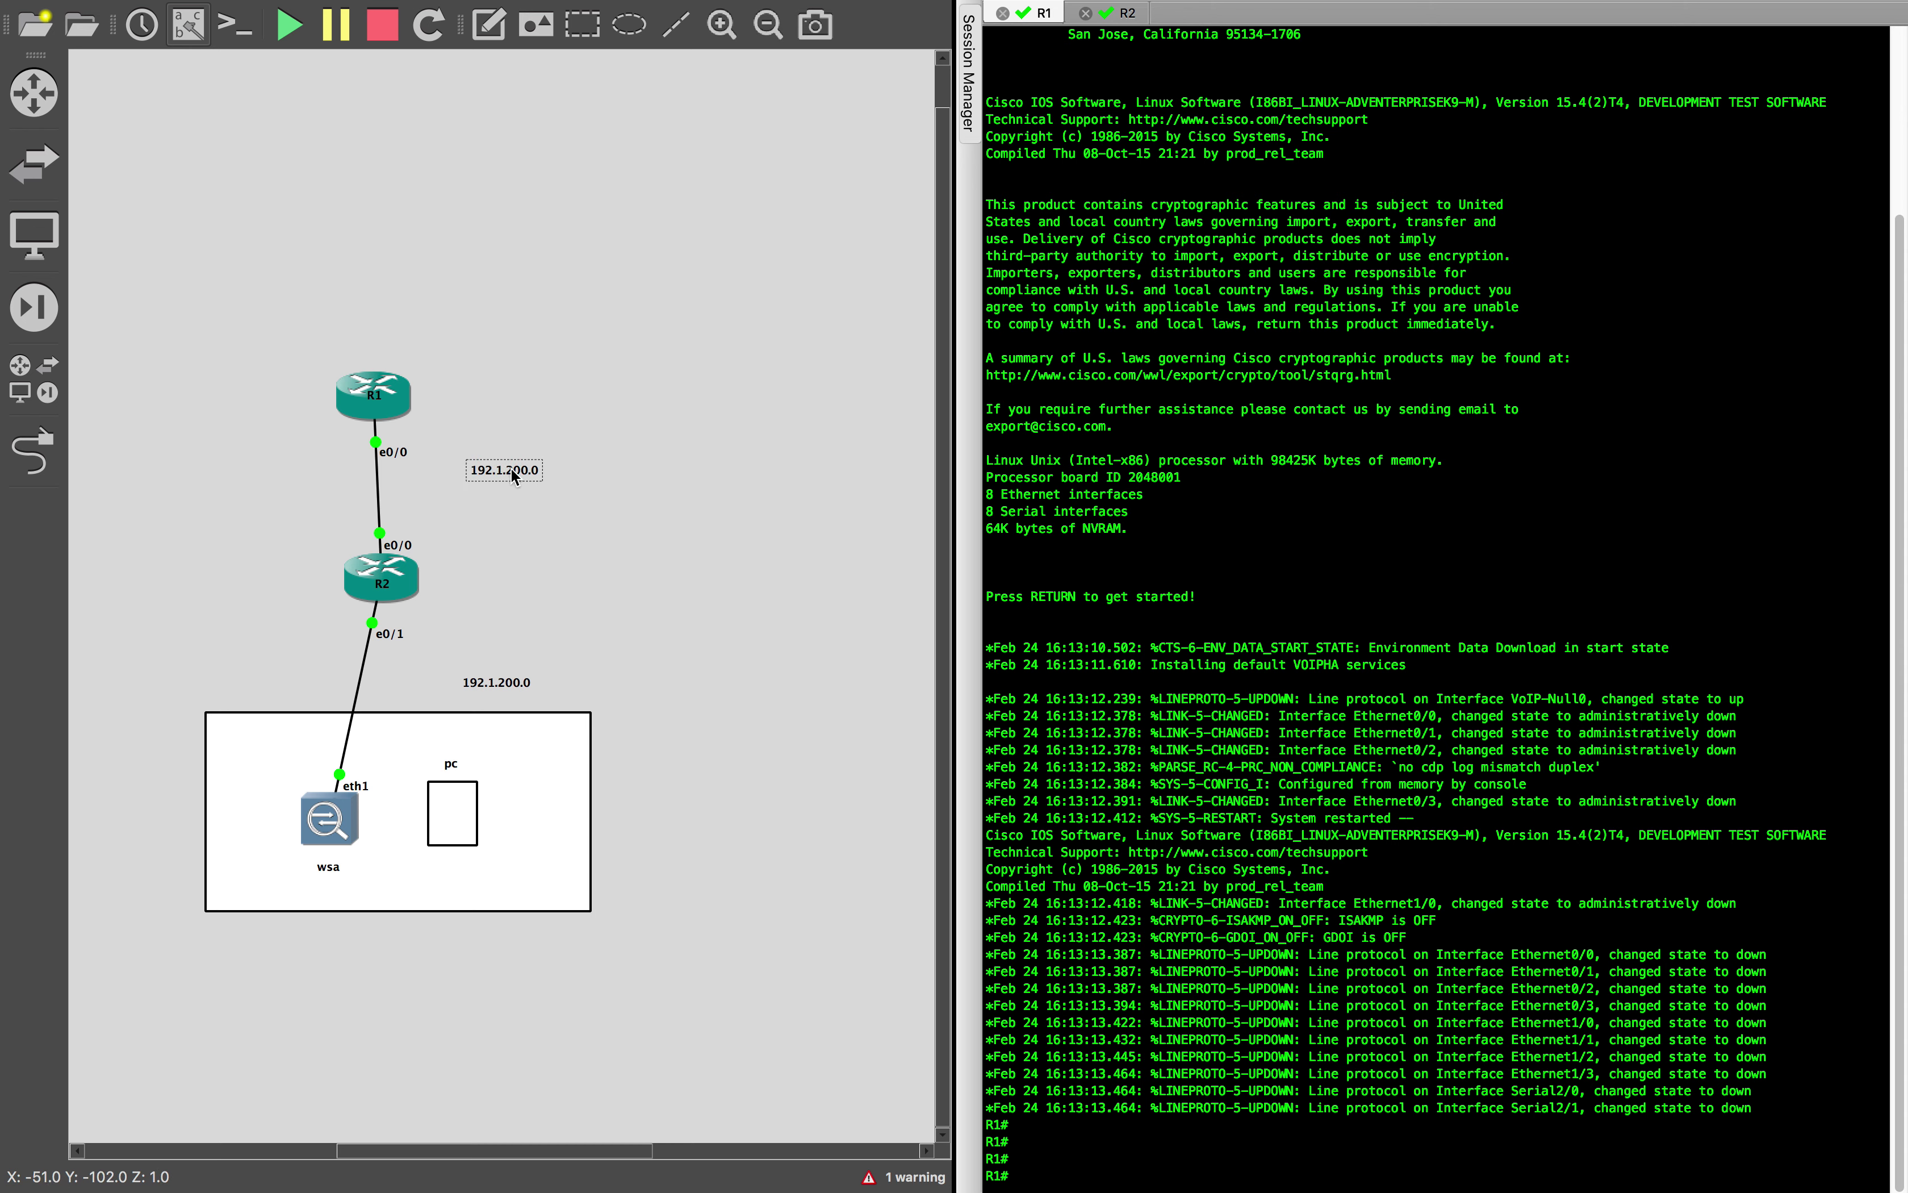
type("1")
left_click_drag(499, 681, 458, 676)
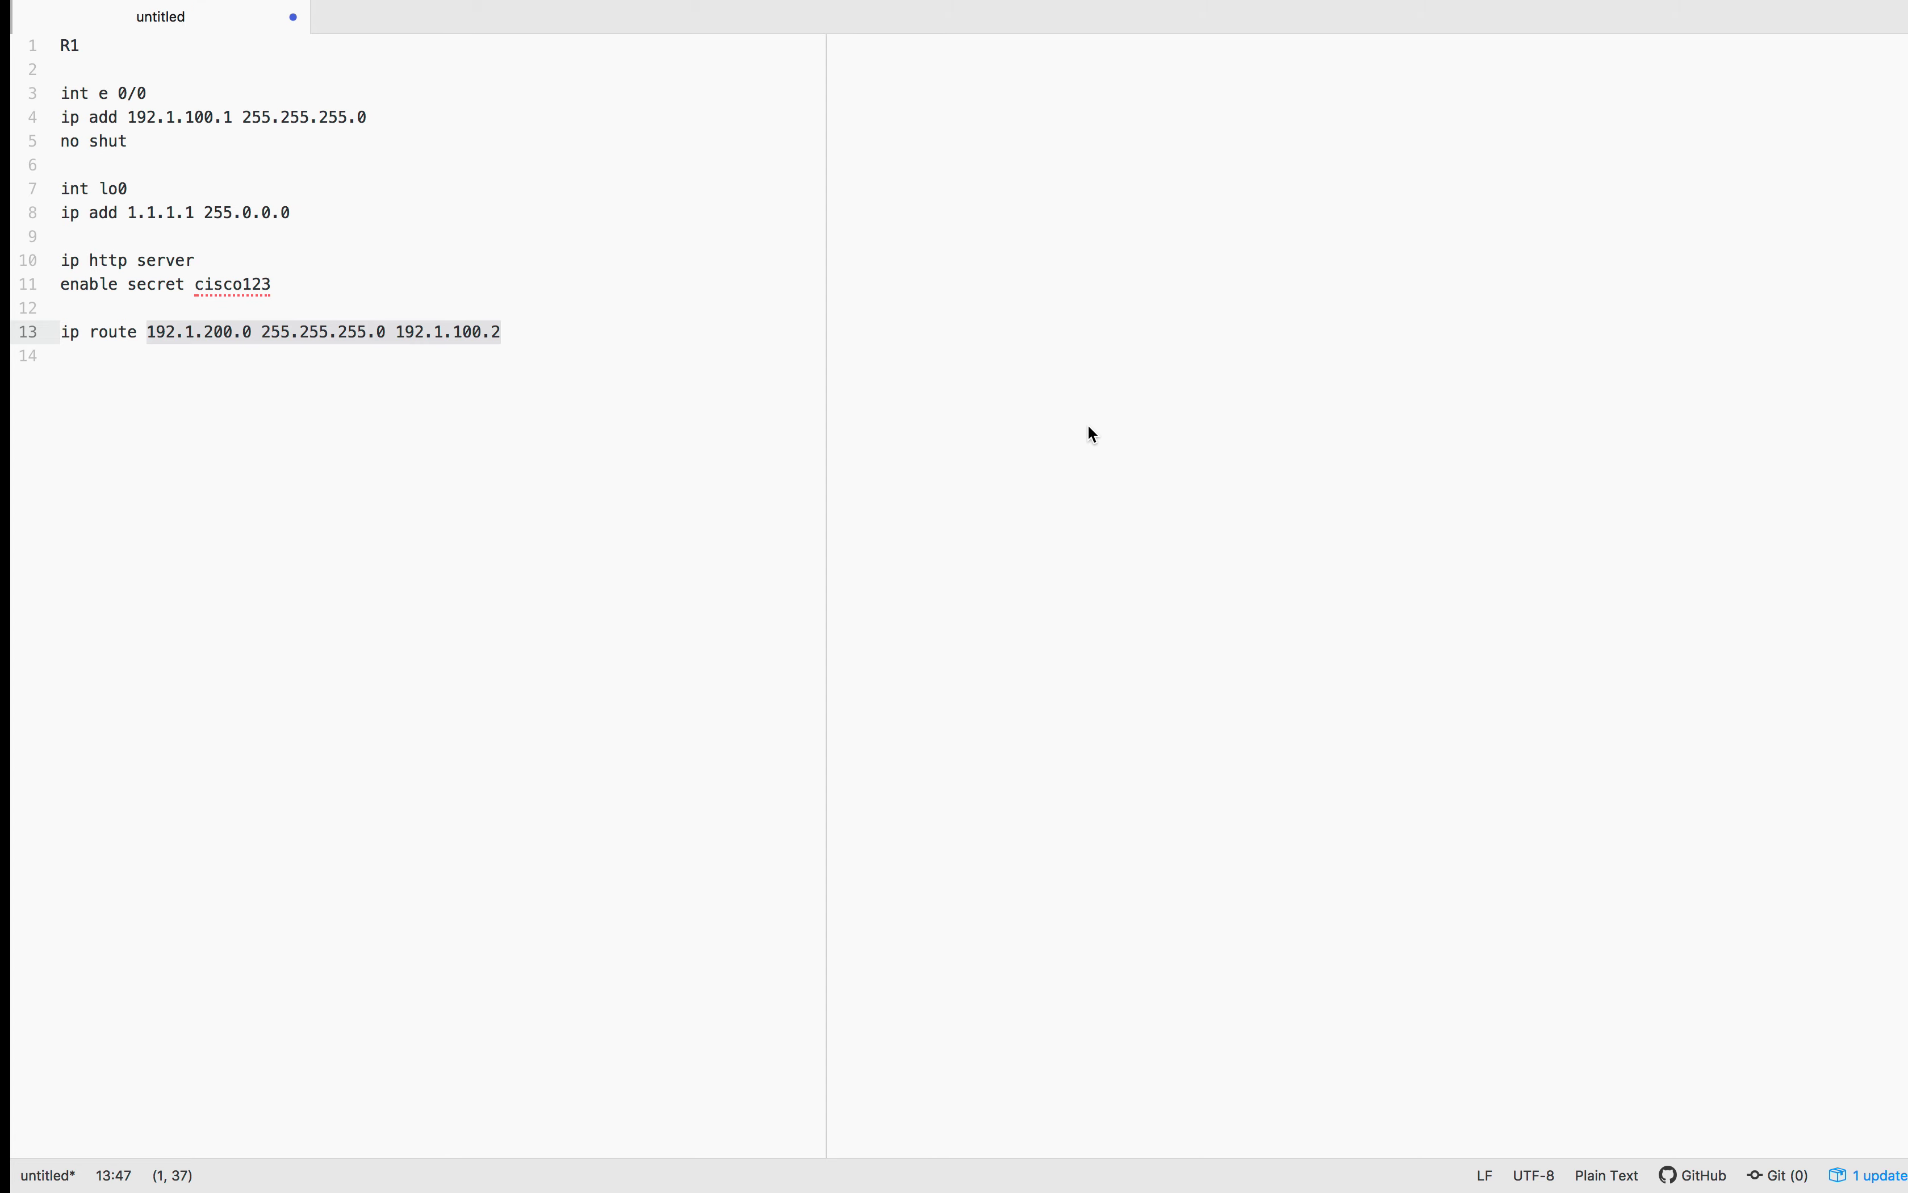
Paste R2's configuration on line 16 below R1's block and highlight its e0/0 address 192.1.100.2
left_click(402, 482)
key("Return")
key("Return")
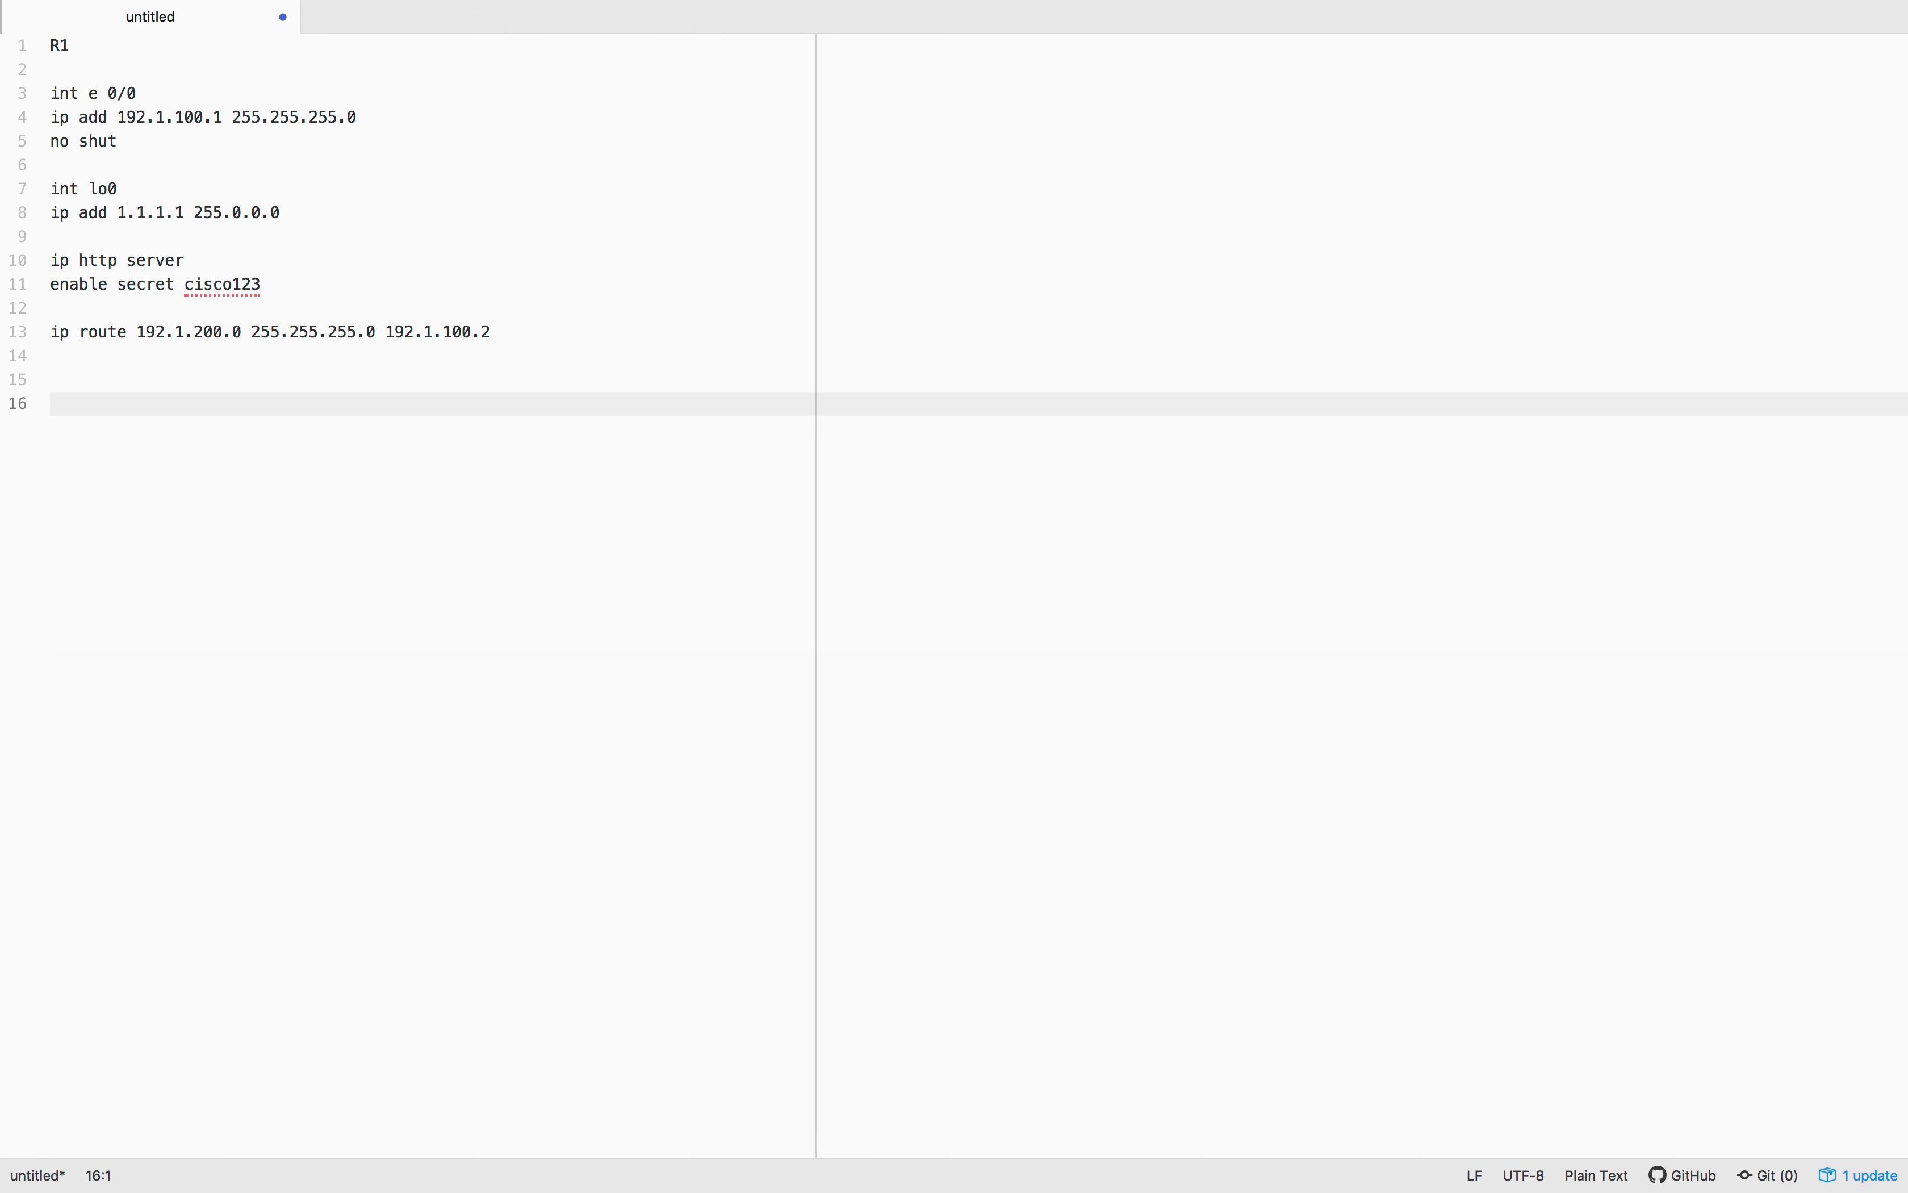
left_click(81, 402)
type("R2  int e 0/0 ip add 192.1.100.2 255.255.255.0 no shut  ip route 0.0.0.0 0.0.0.0 192.1.100.1   int e 0/1 ip add 192.1.200.2 255.255.255.0 no shut")
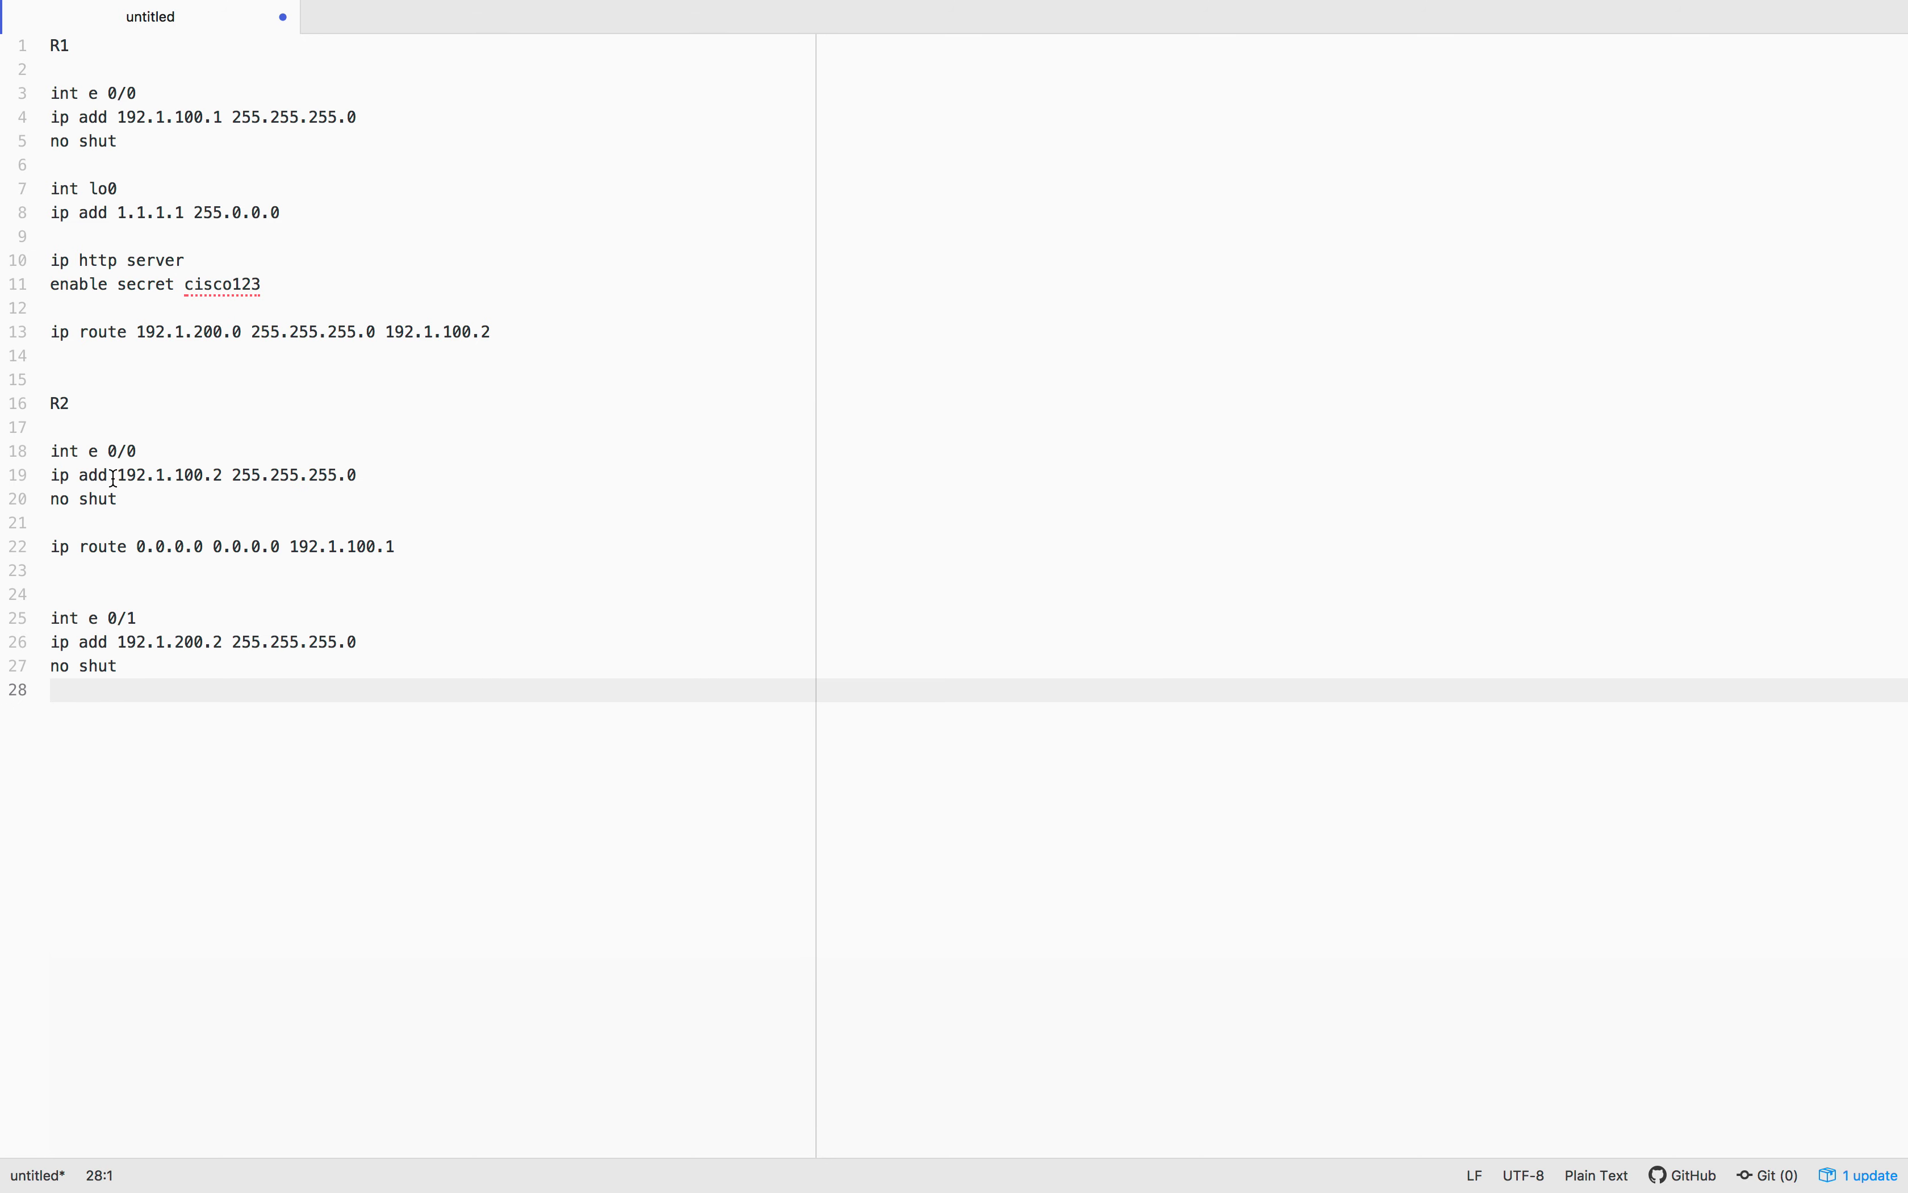
left_click_drag(116, 477, 232, 477)
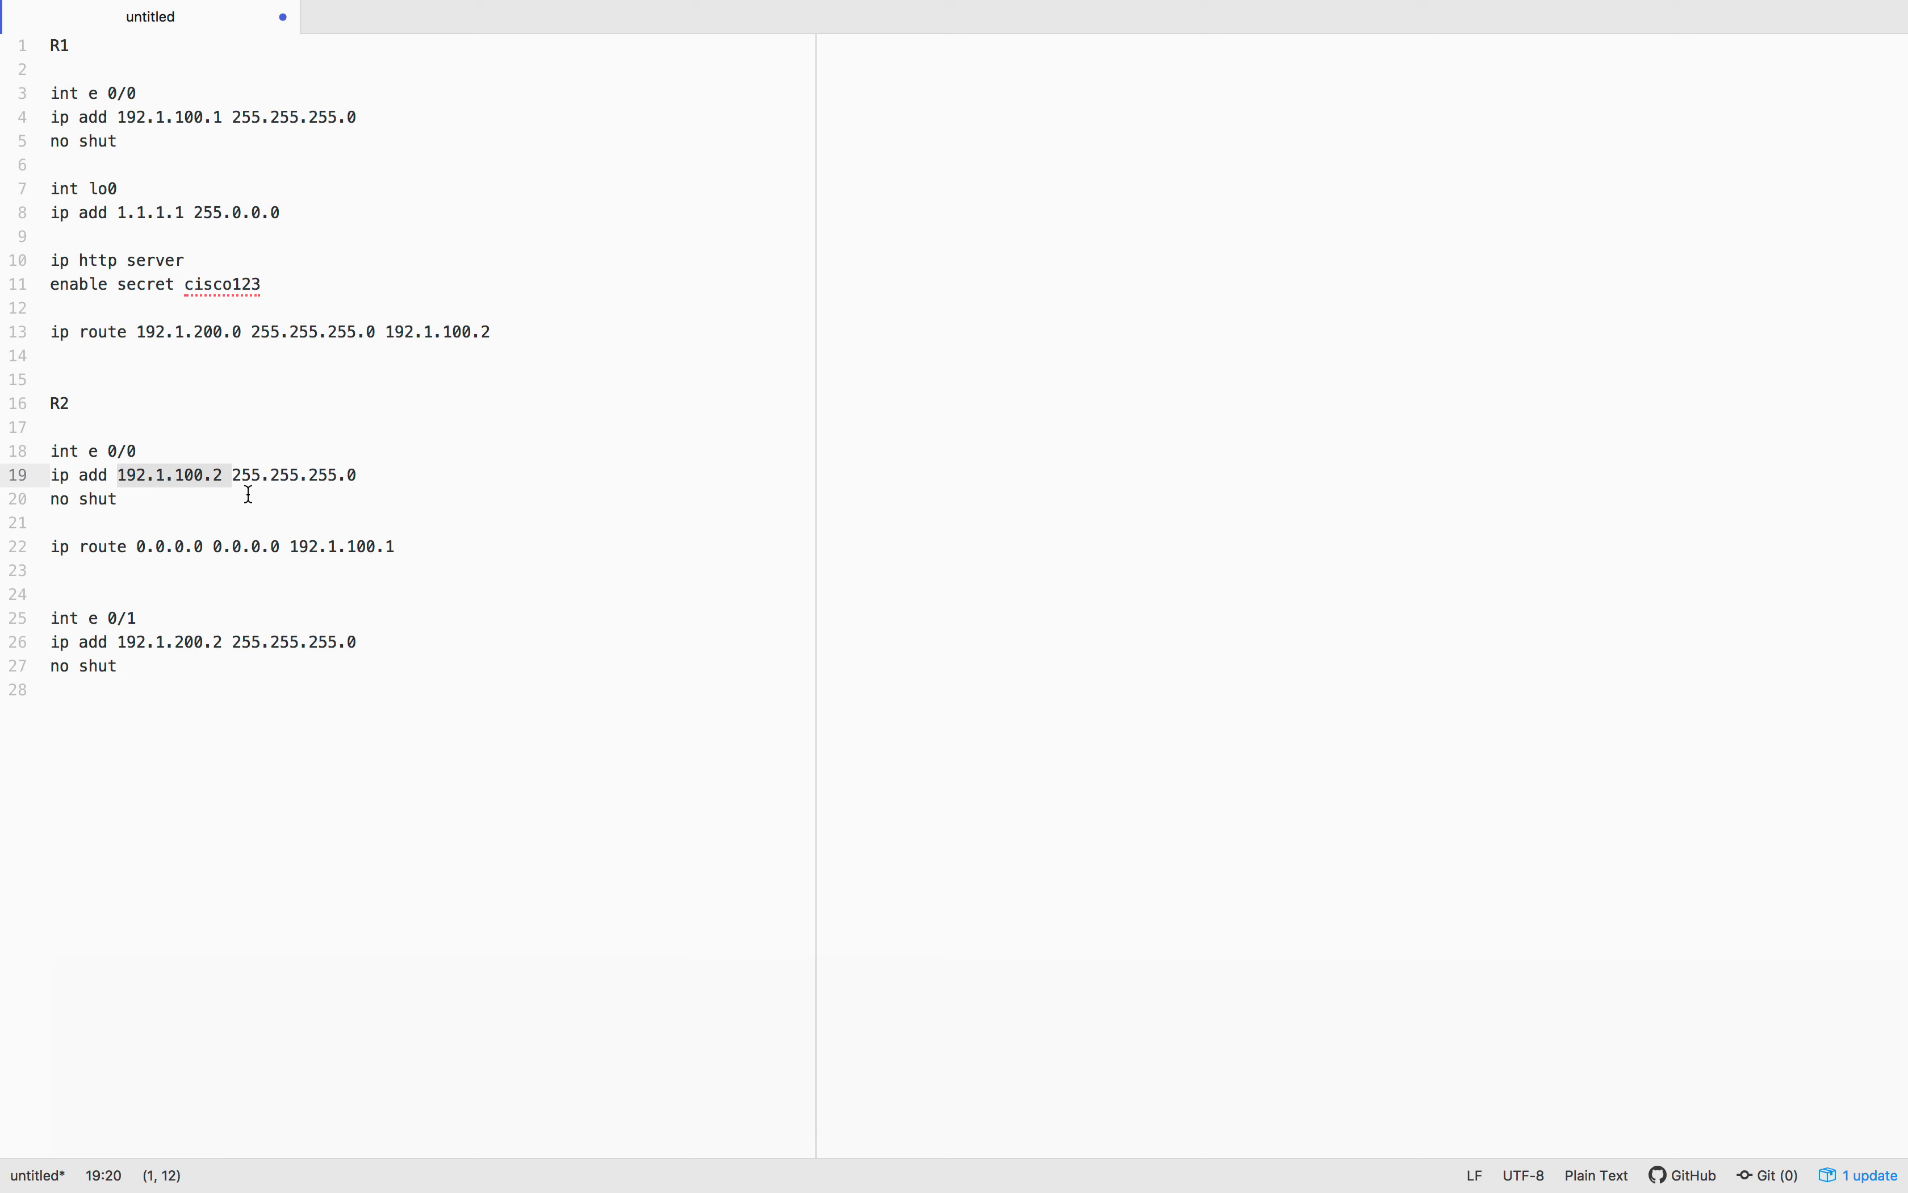
Check R2's int e 0/1 and default route lines against the GNS3 lab topology
key("ctrl+Left")
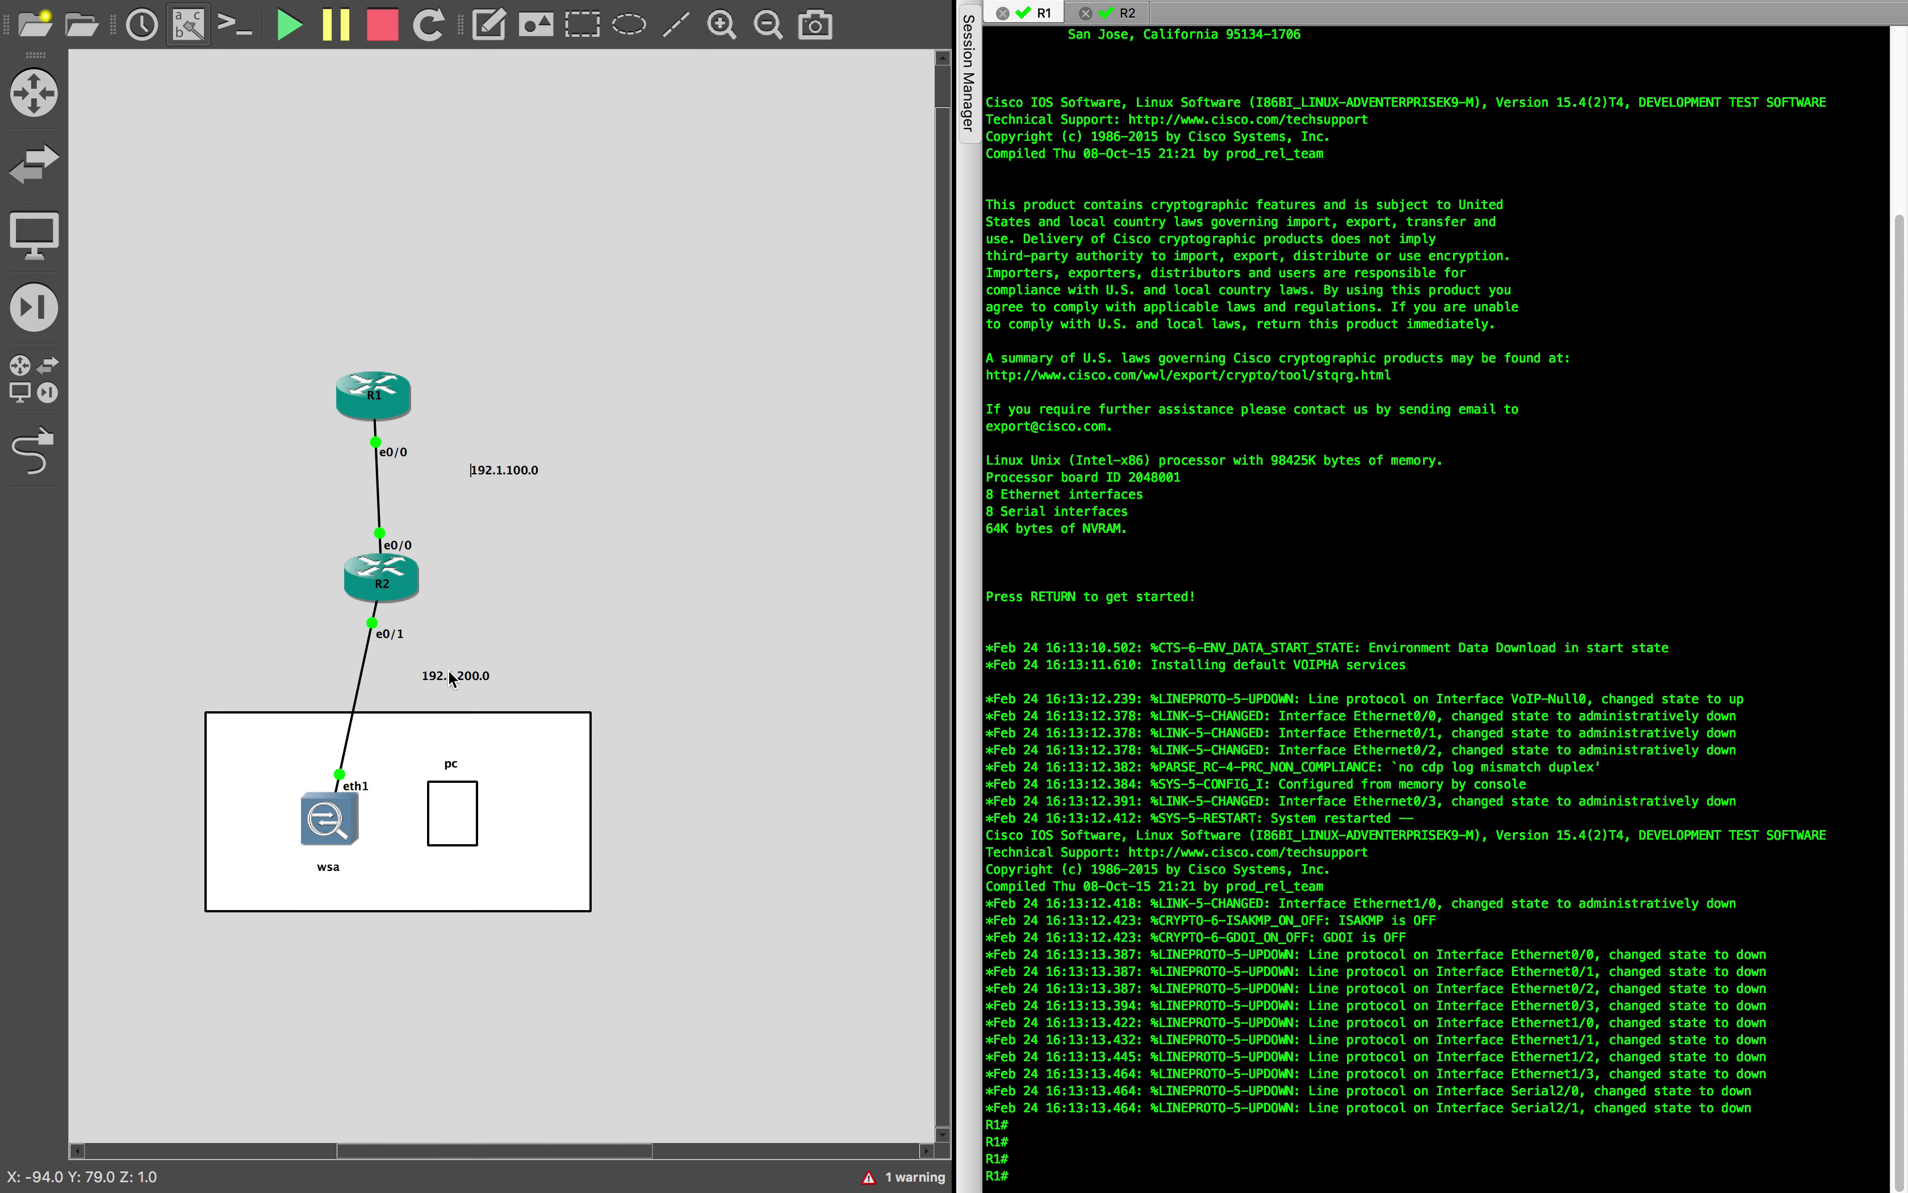
key("ctrl+Right")
left_click(332, 618)
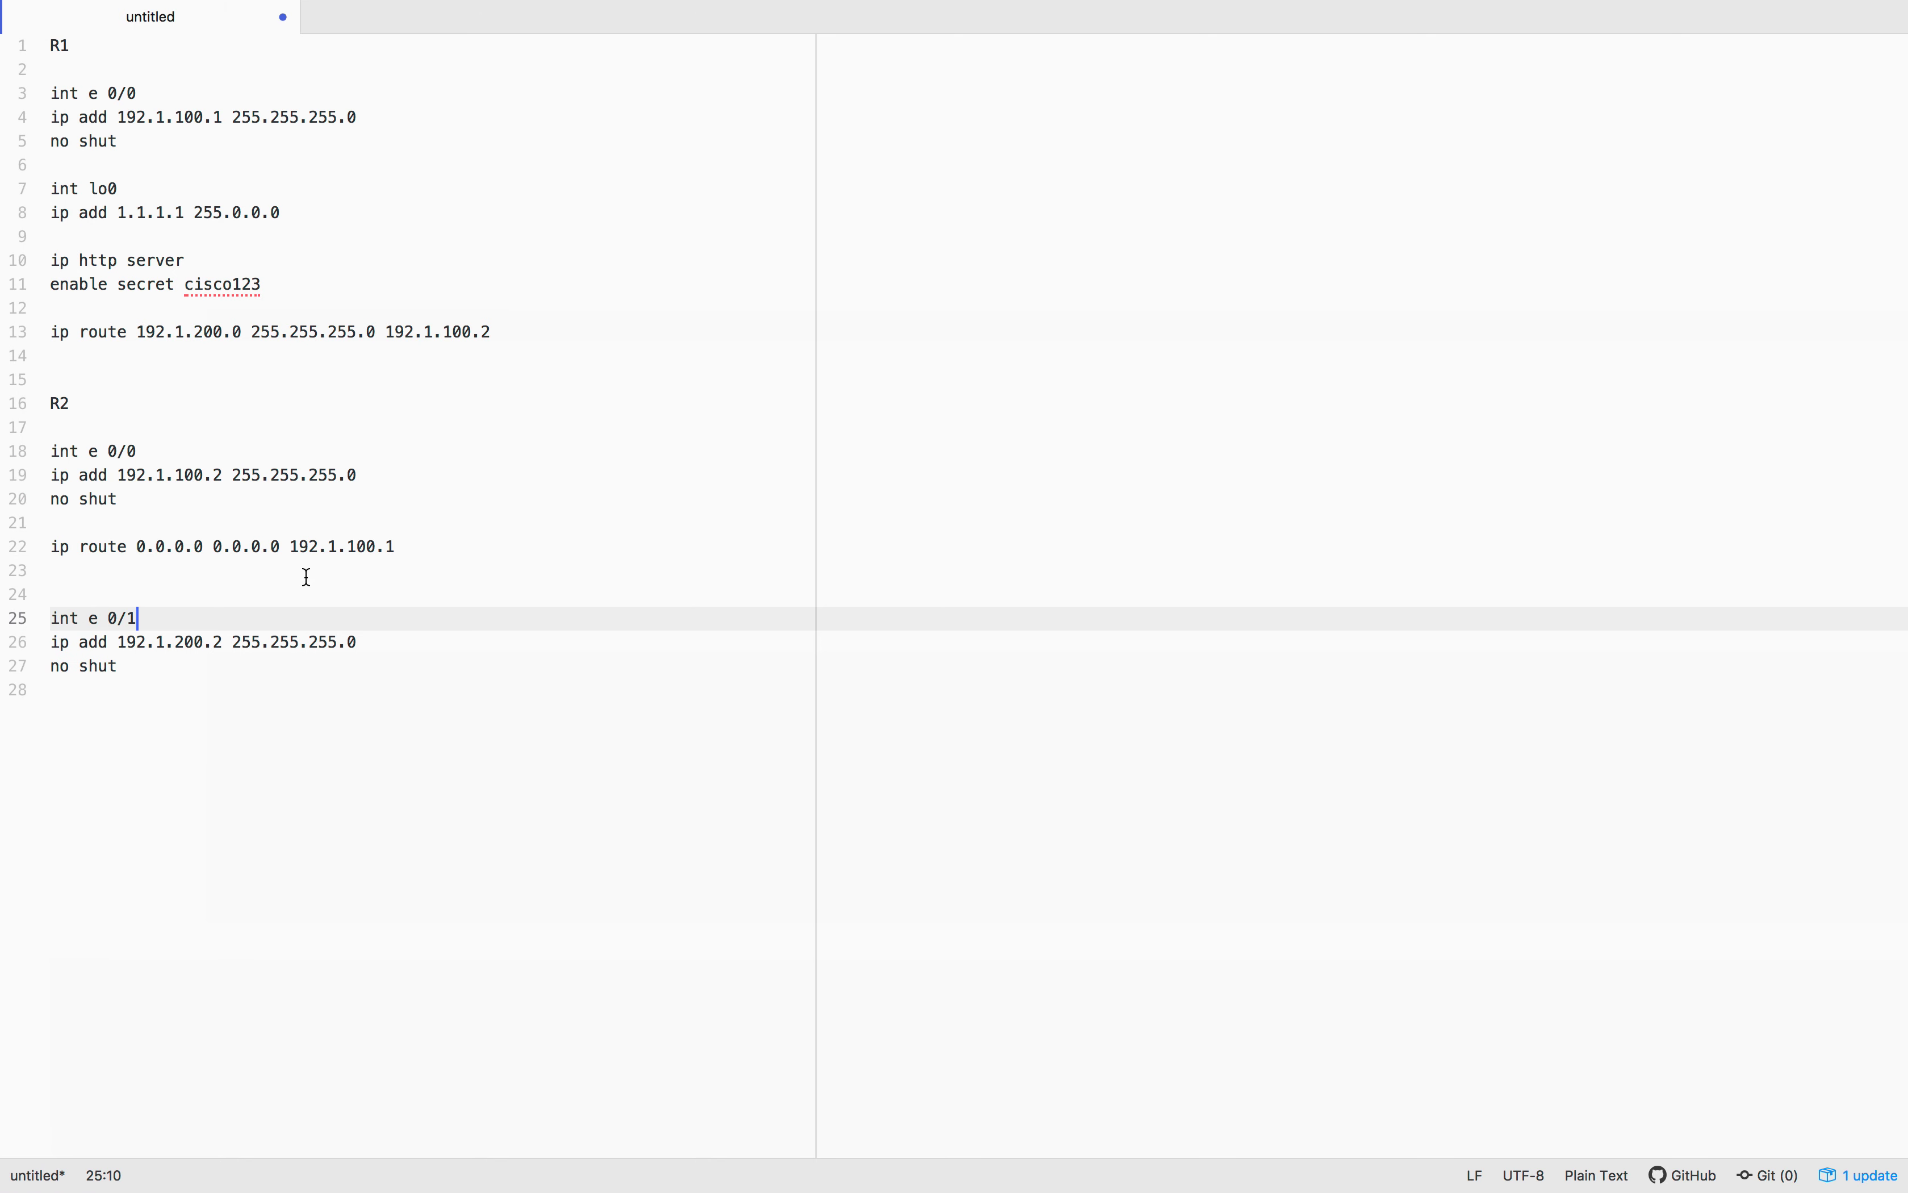
left_click(413, 527)
left_click(281, 546)
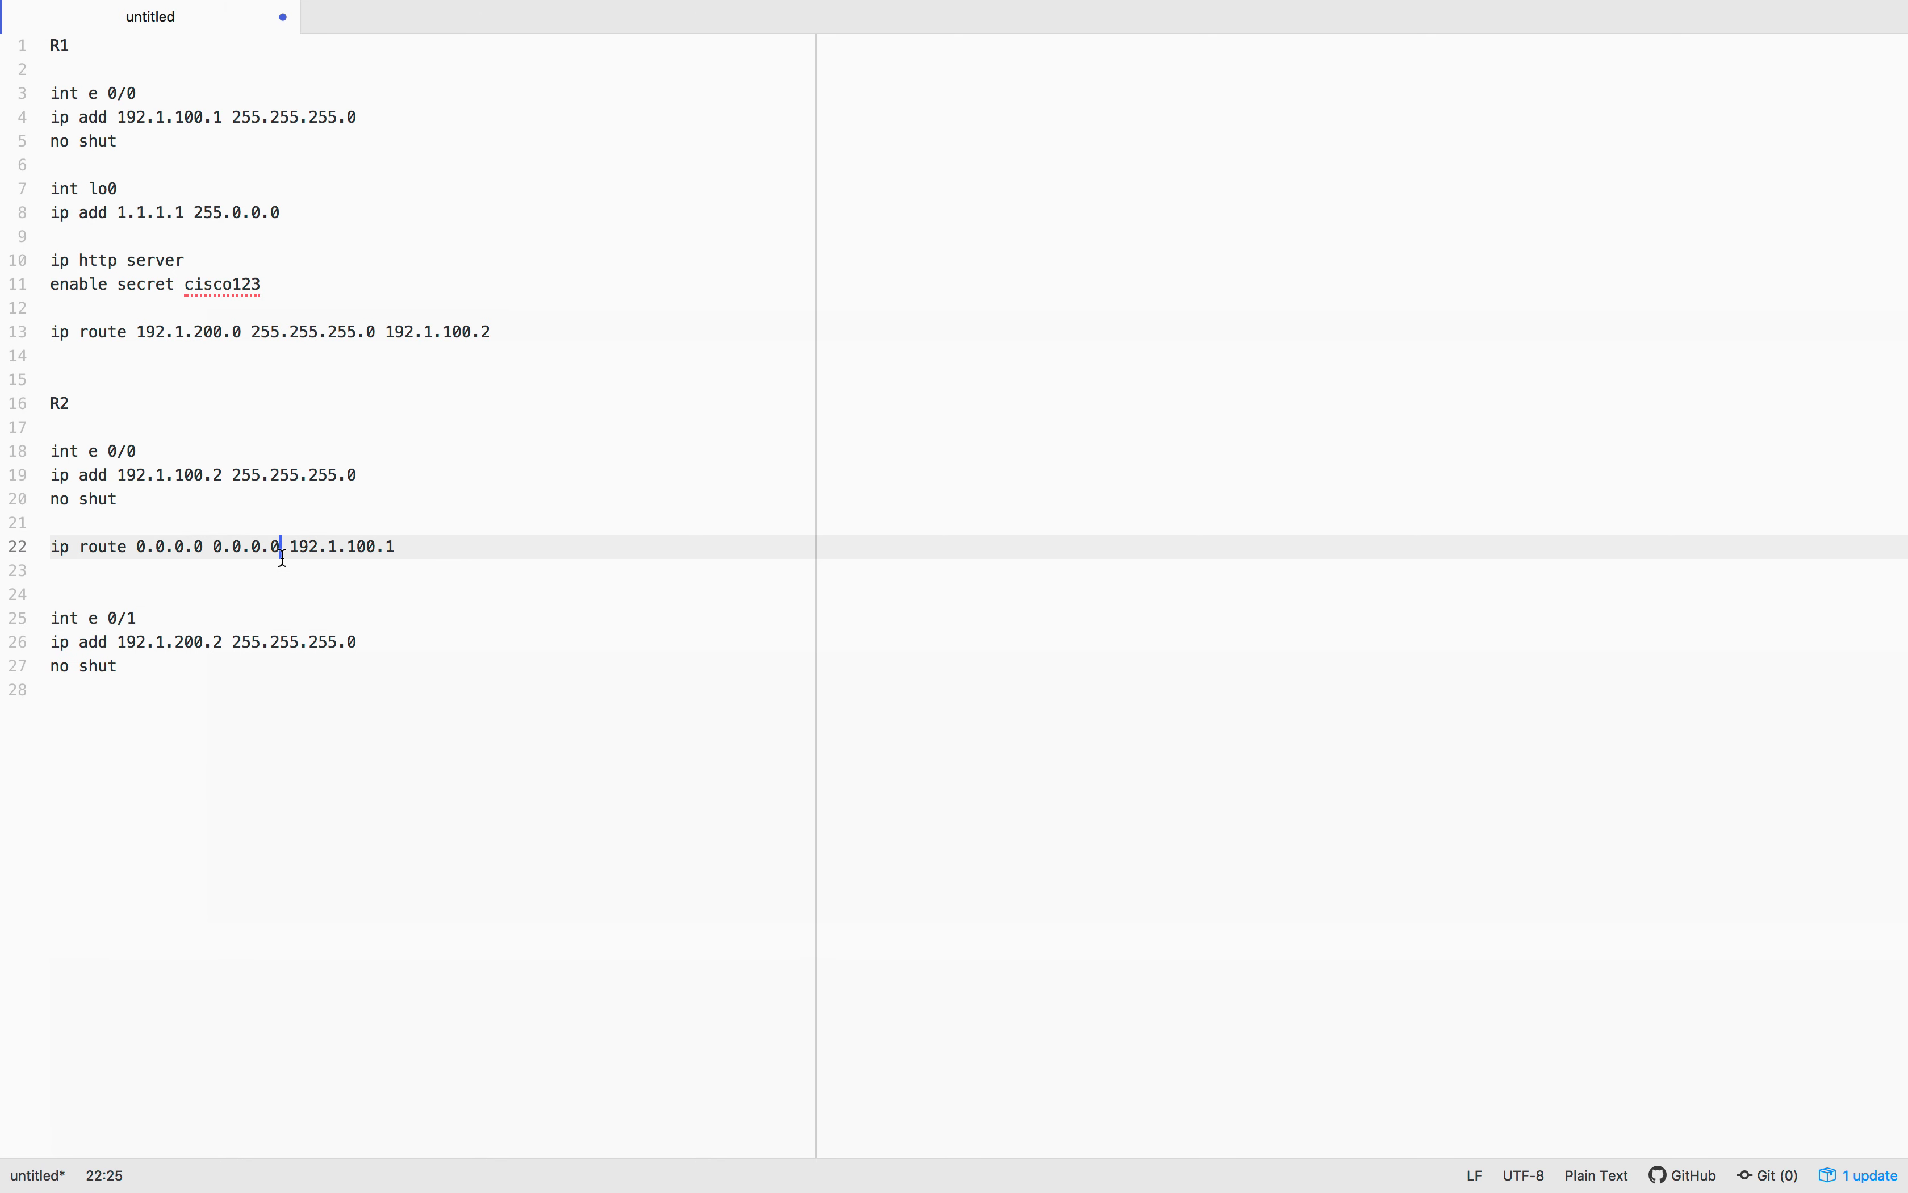
key("ctrl+Left")
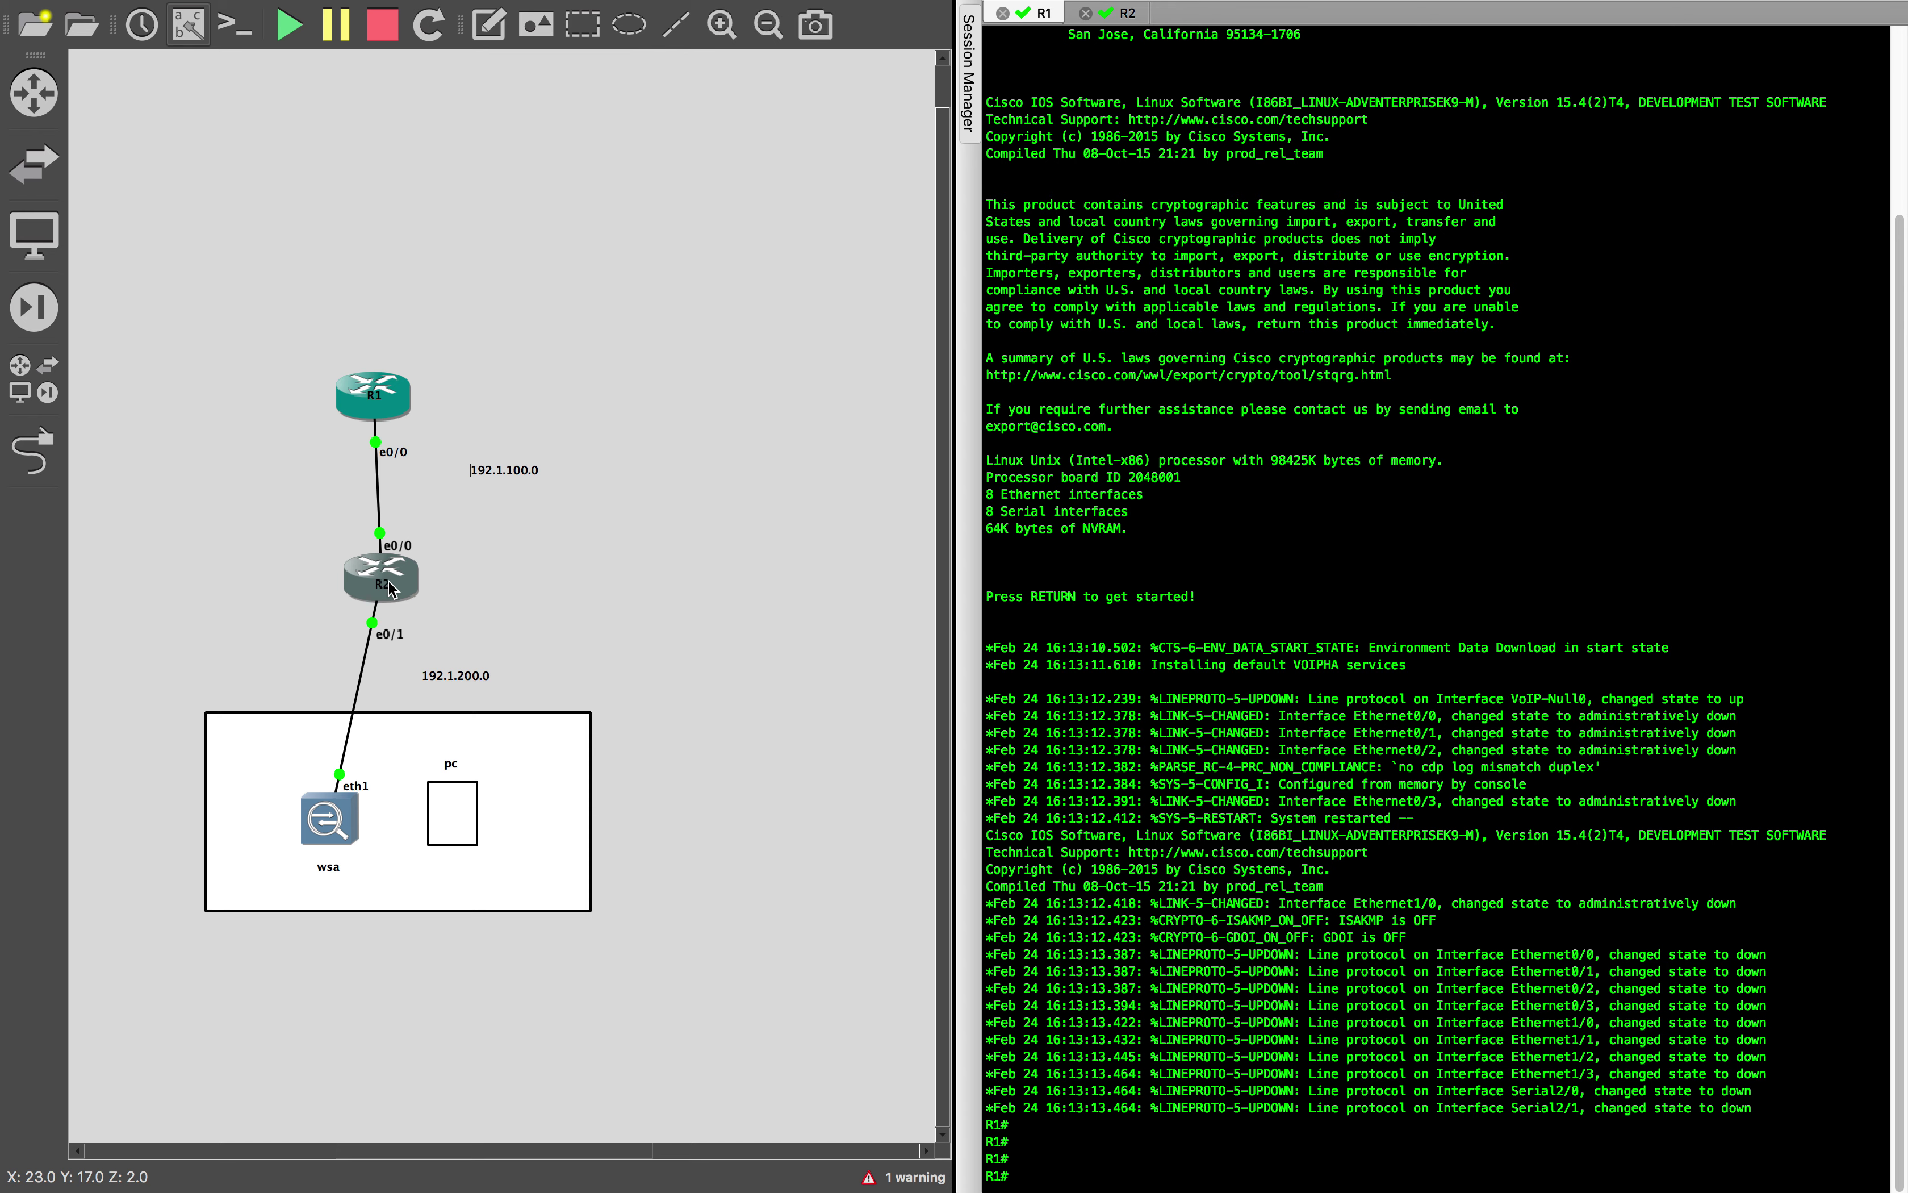
key("ctrl+Right")
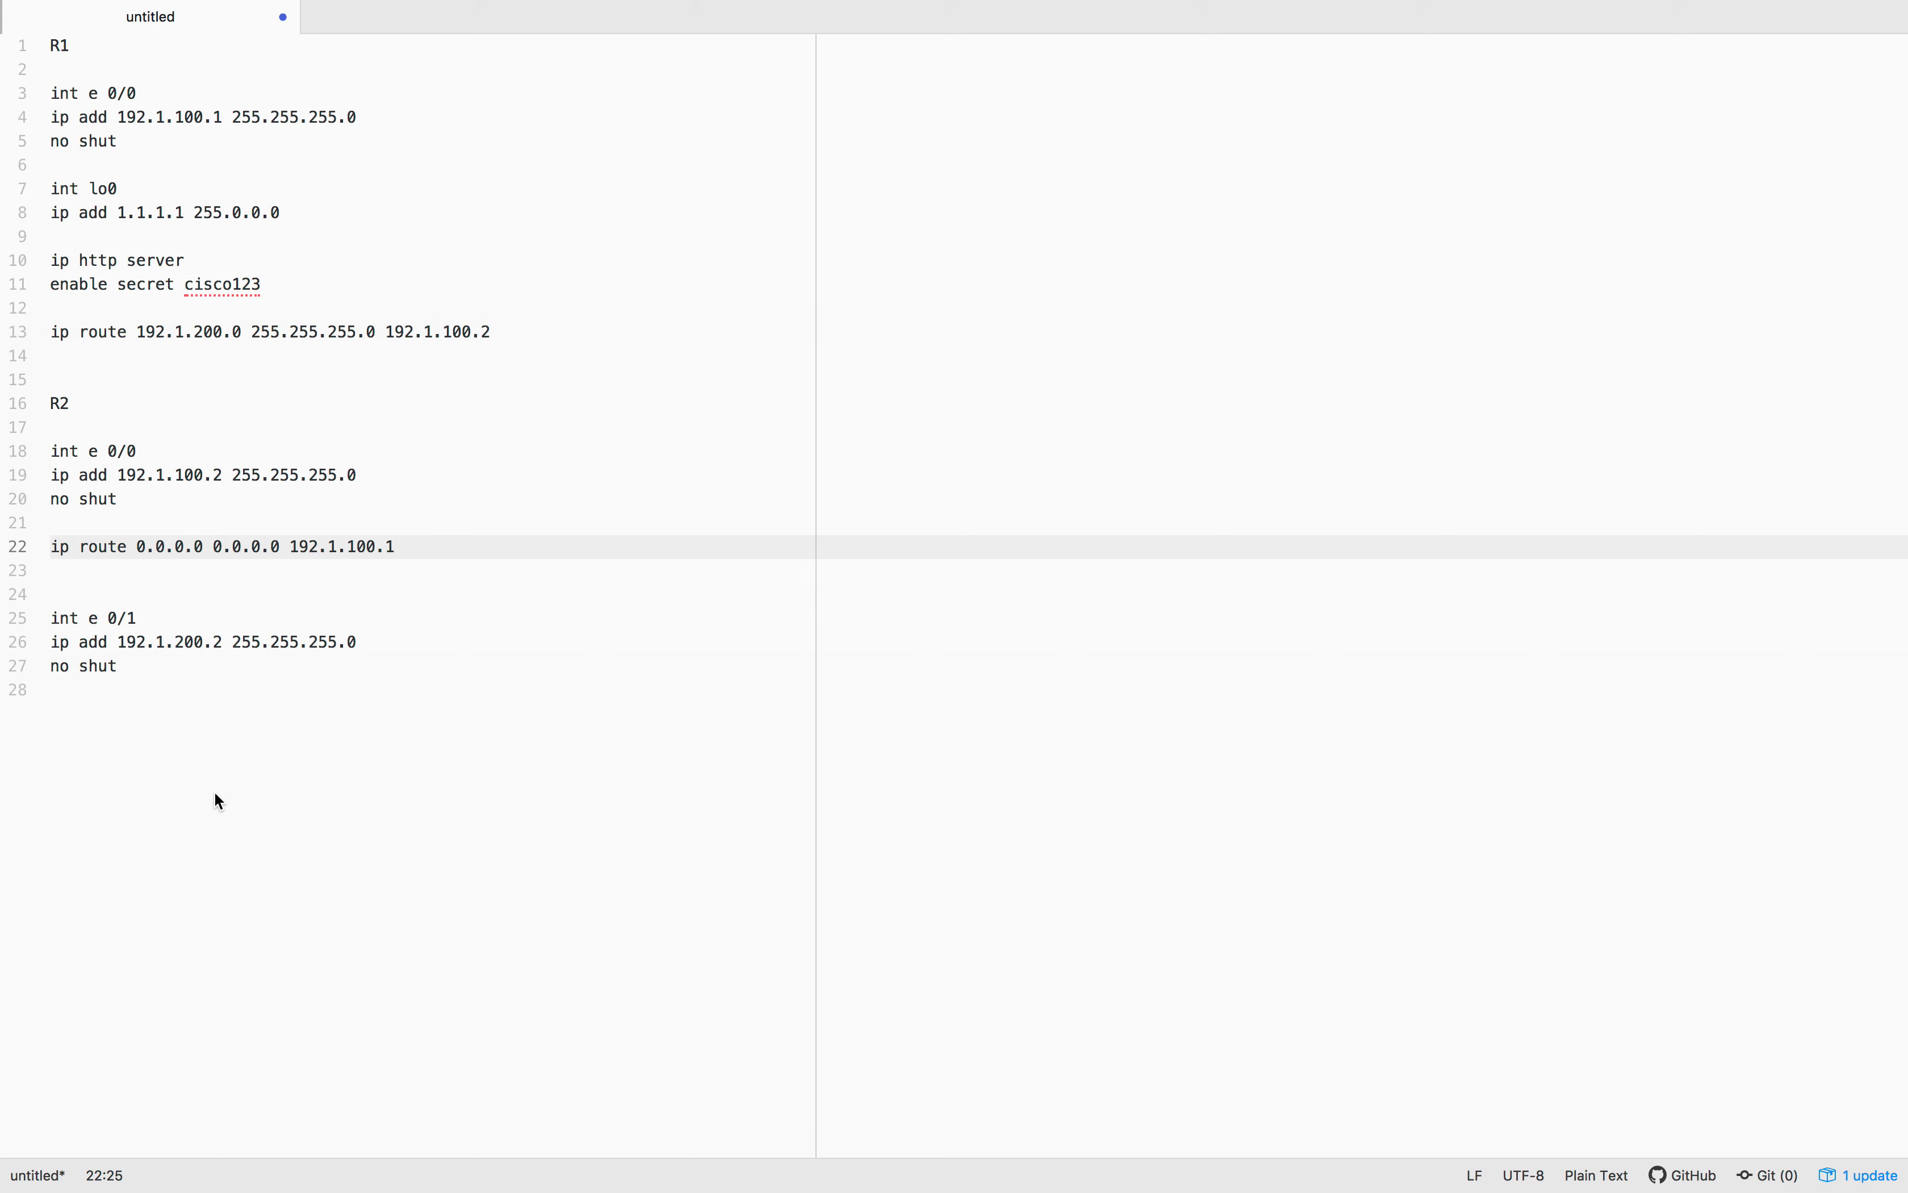
Add an 'ip dns server' line at the end of R2's configuration
left_click(59, 723)
key("Return")
type("ip dns server")
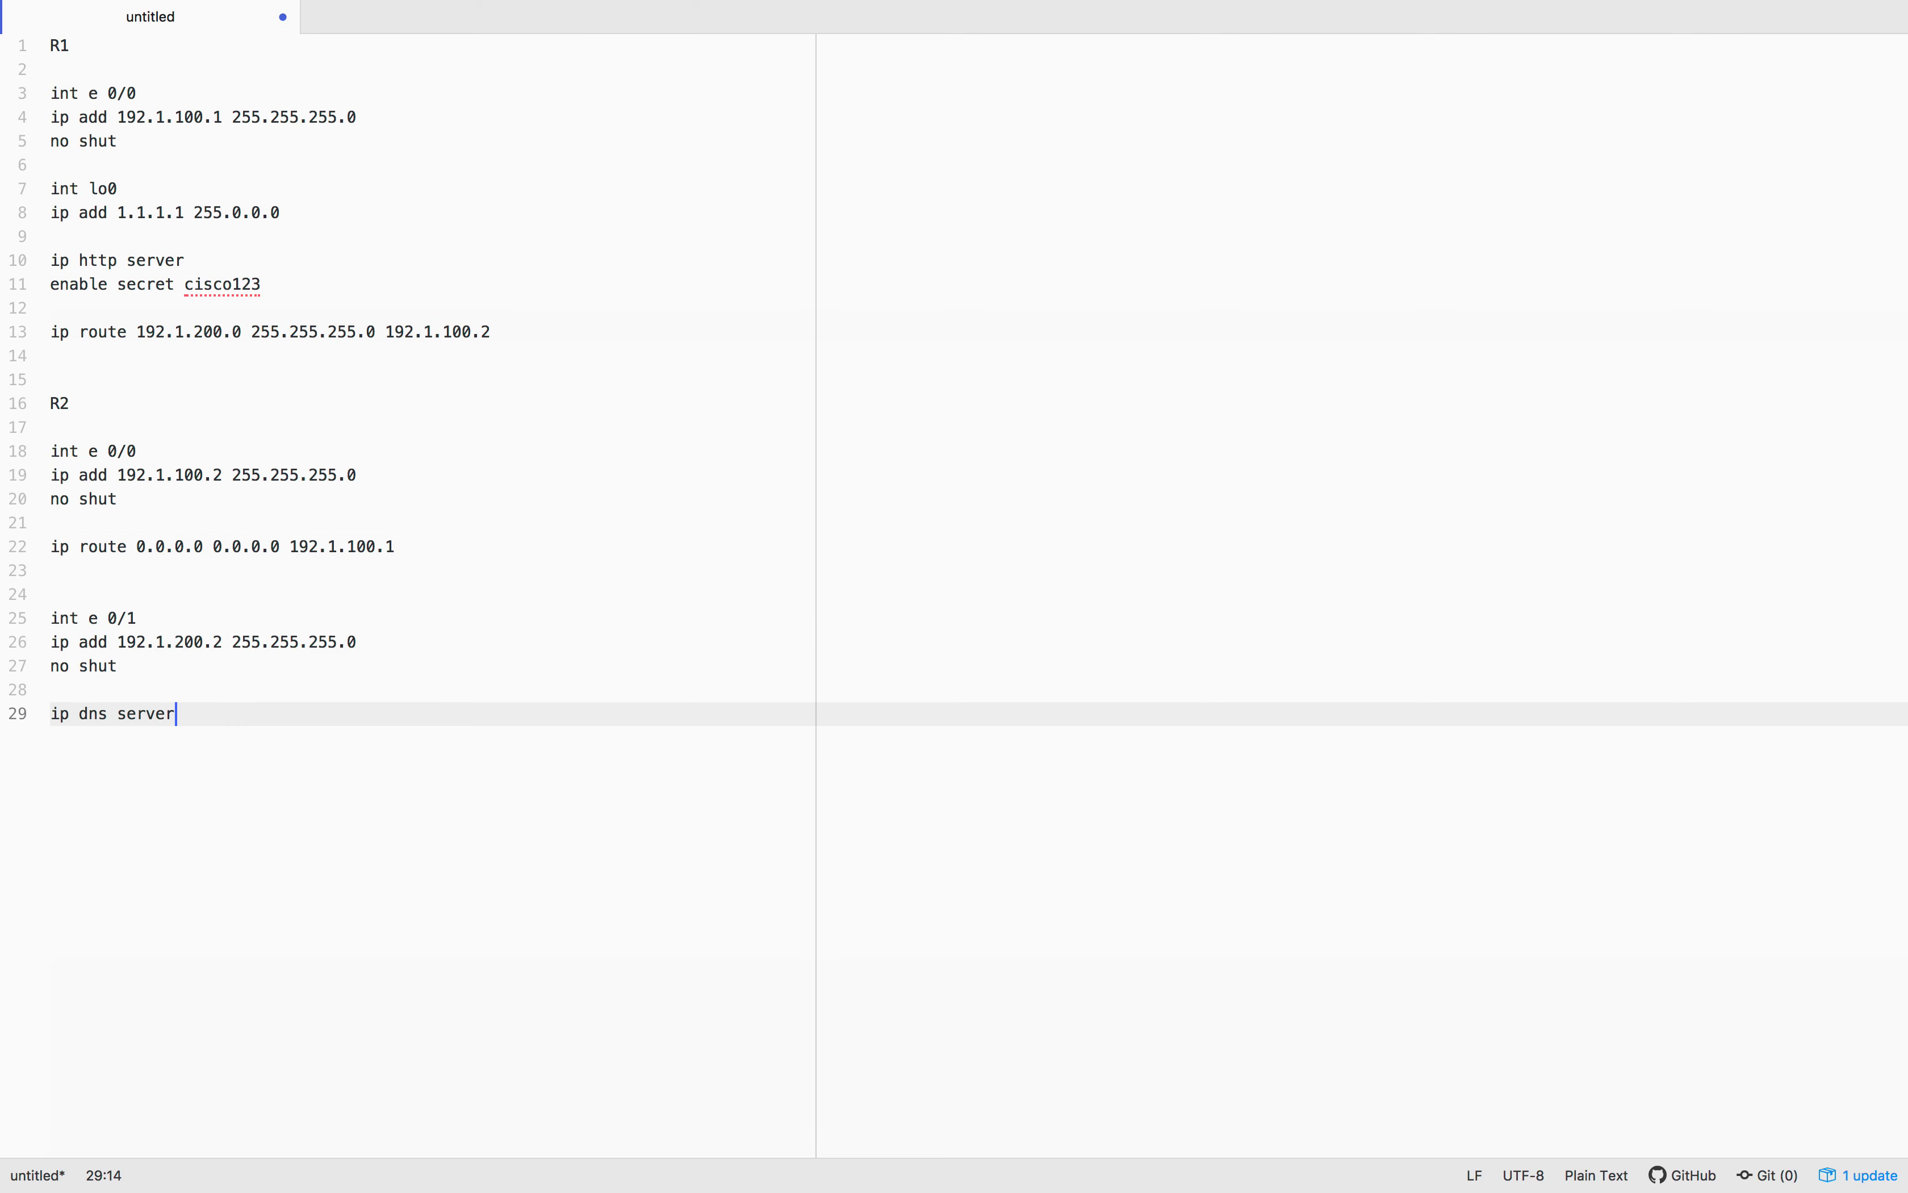
key("ctrl+Left")
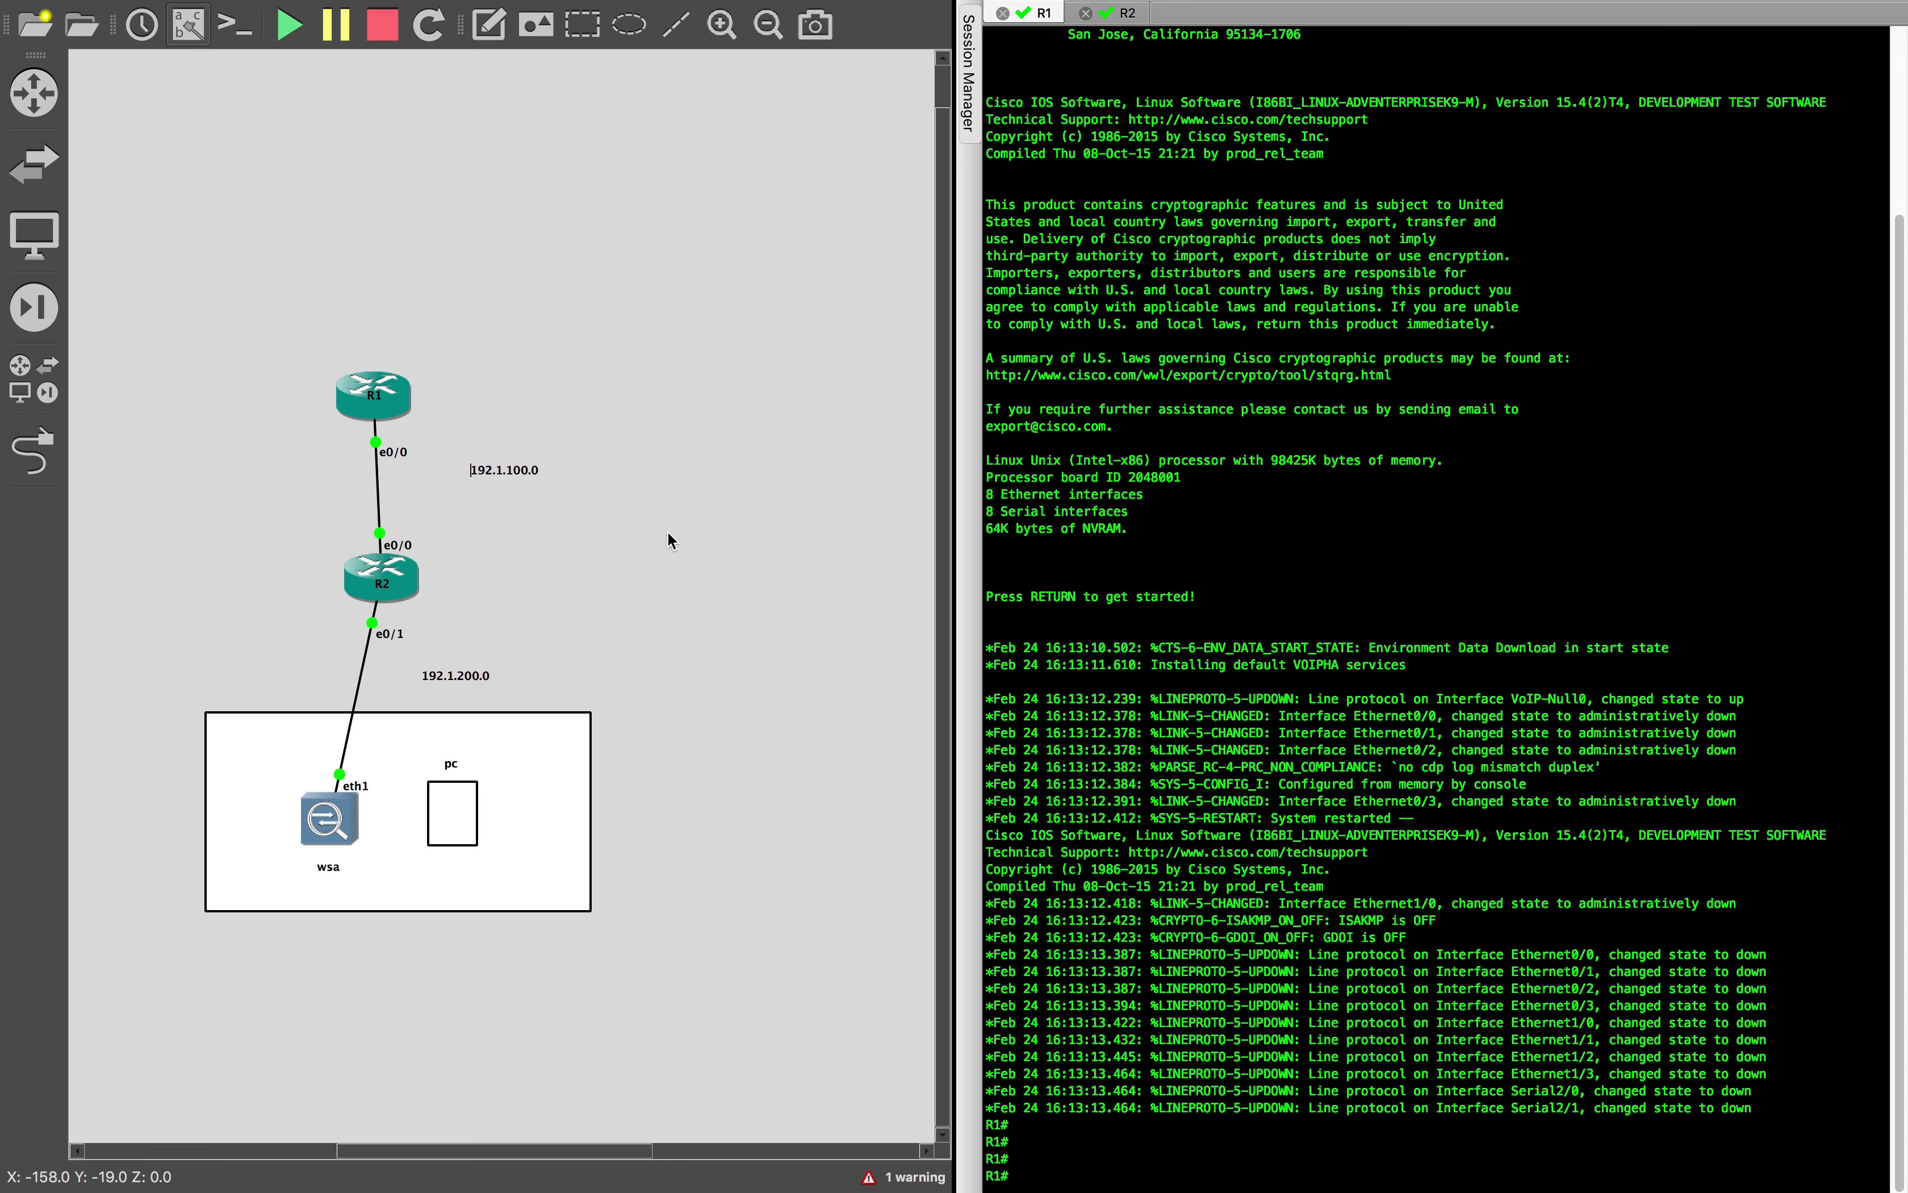
key("super+Tab")
Paste six ip host entries mapping espn, cisco, xxx, cnn, gamble and bbc to 1.1.1.1
key("Return")
key("Return")
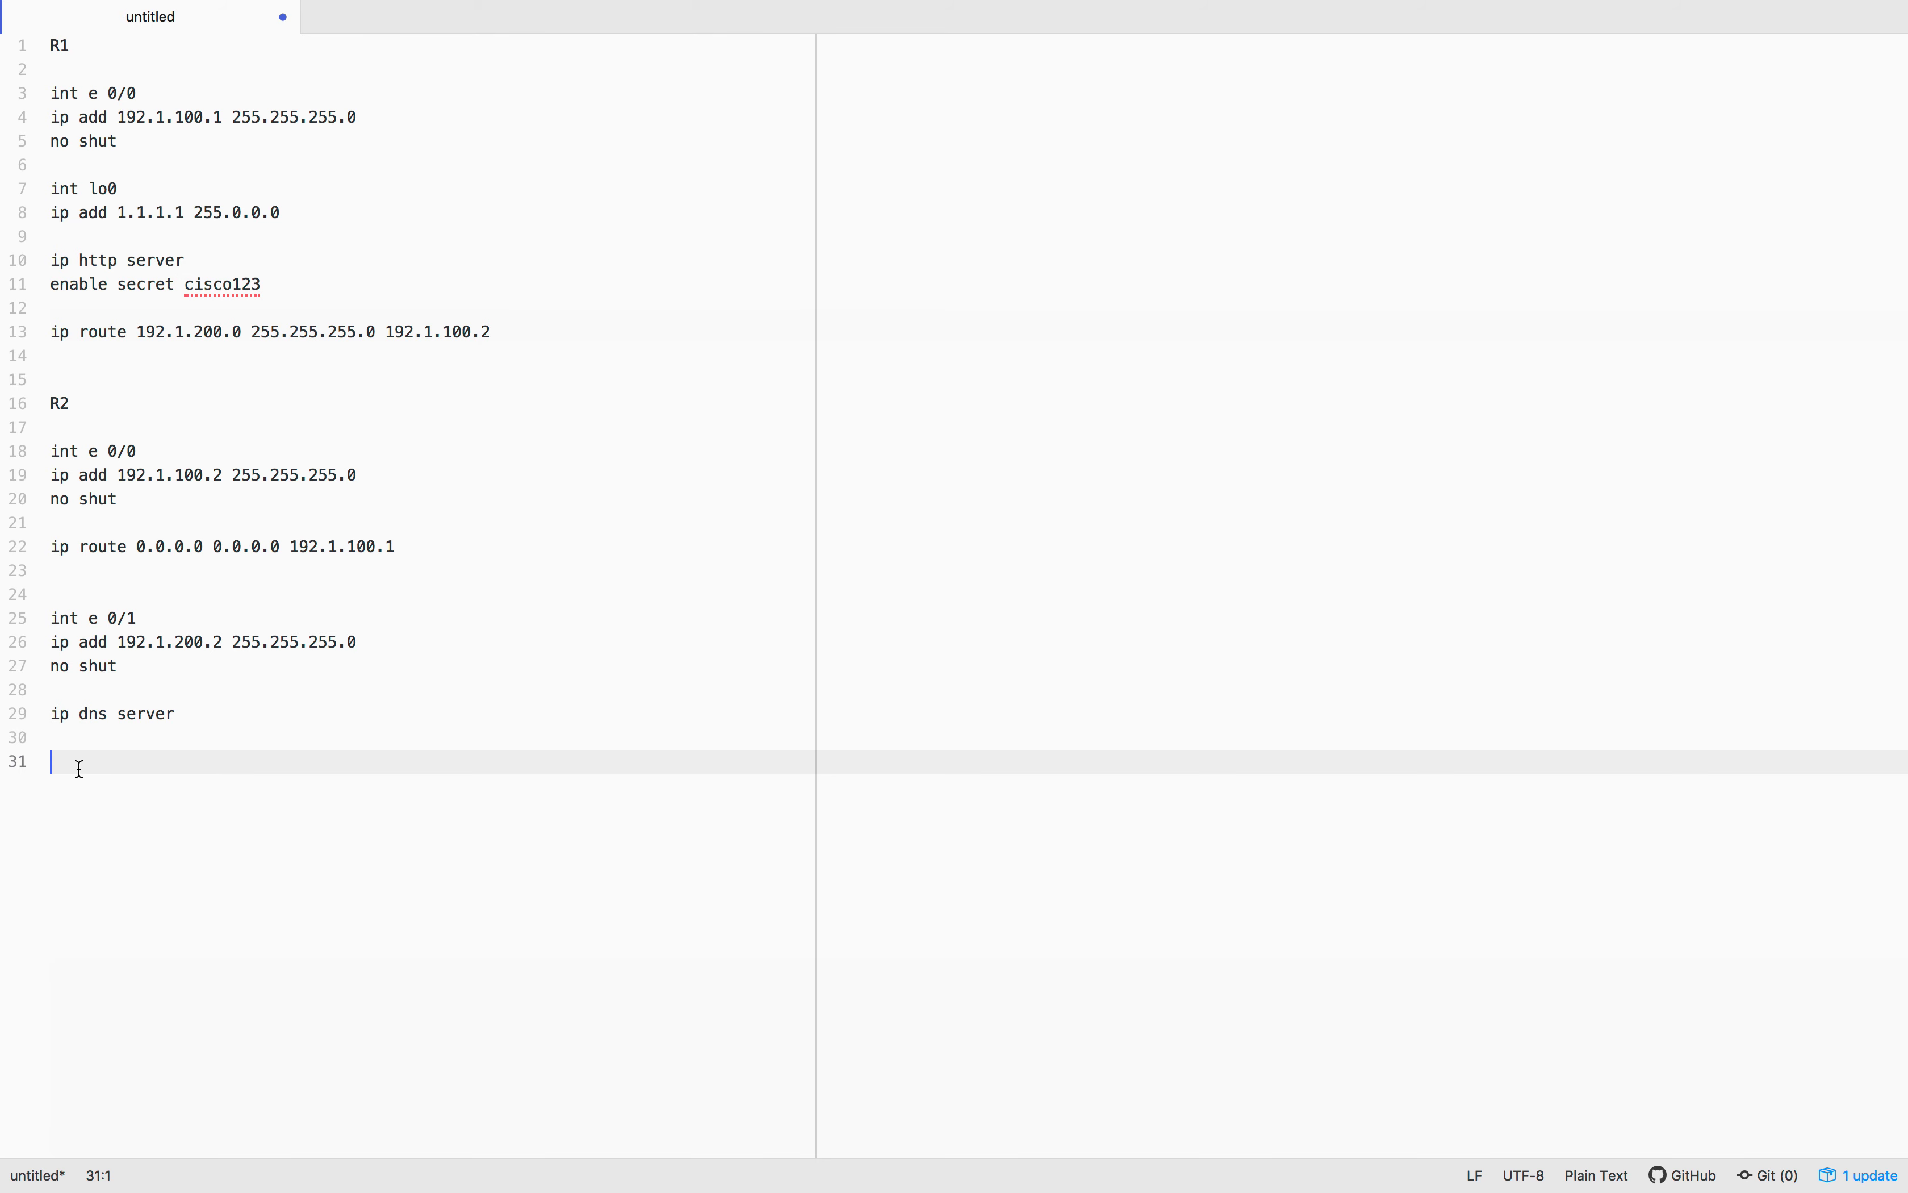
type("ip host www.espn.com 1.1.1.1 ip host www.cisco.com 1.1.1.1 ip host www.xxx.com 1.1.1.1 ip host www.cnn.com 1.1.1.1 ip host www.gamble.com 1.1.1.1 ip host www.bbc.com 1.1.1.1")
key("Return")
key("Return")
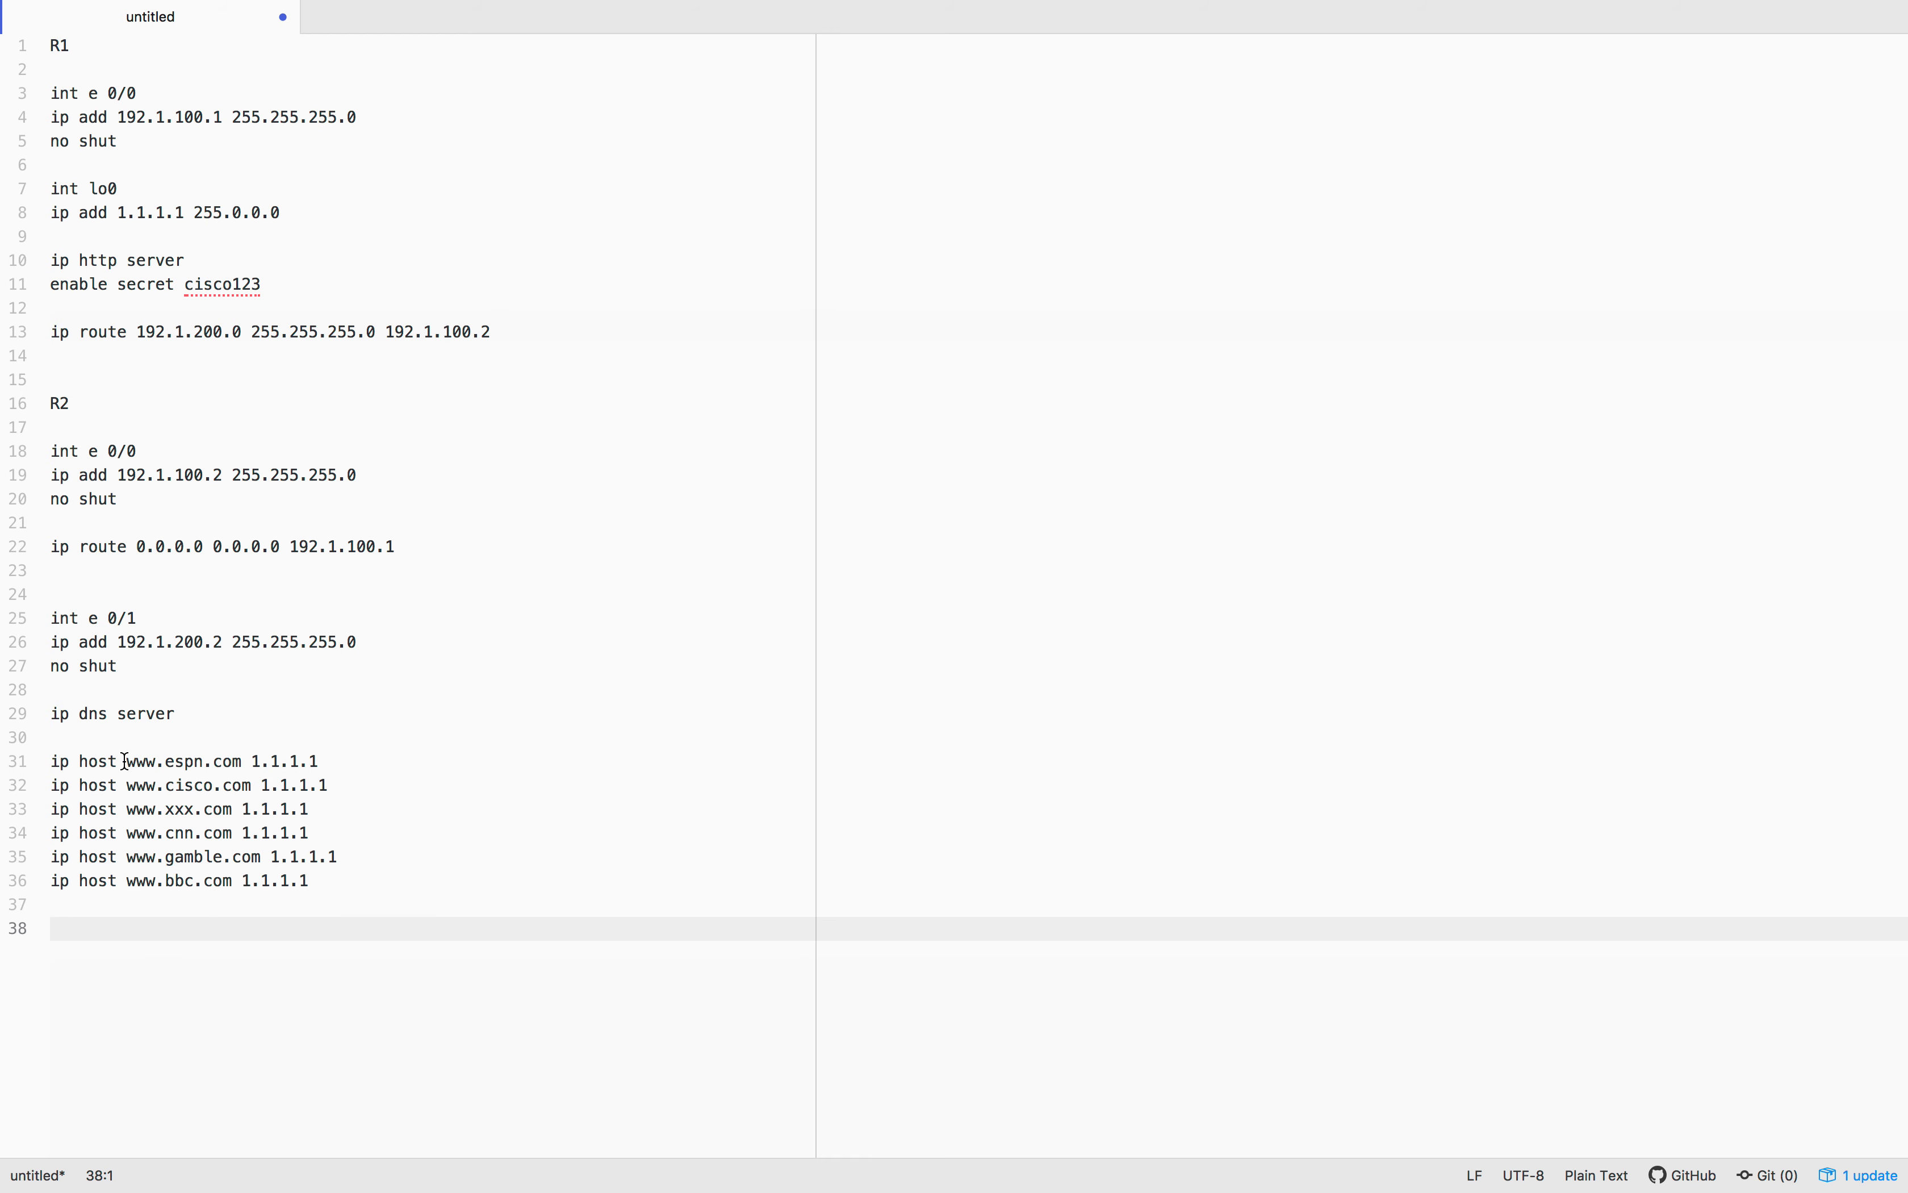
left_click_drag(129, 760, 252, 758)
left_click(221, 785)
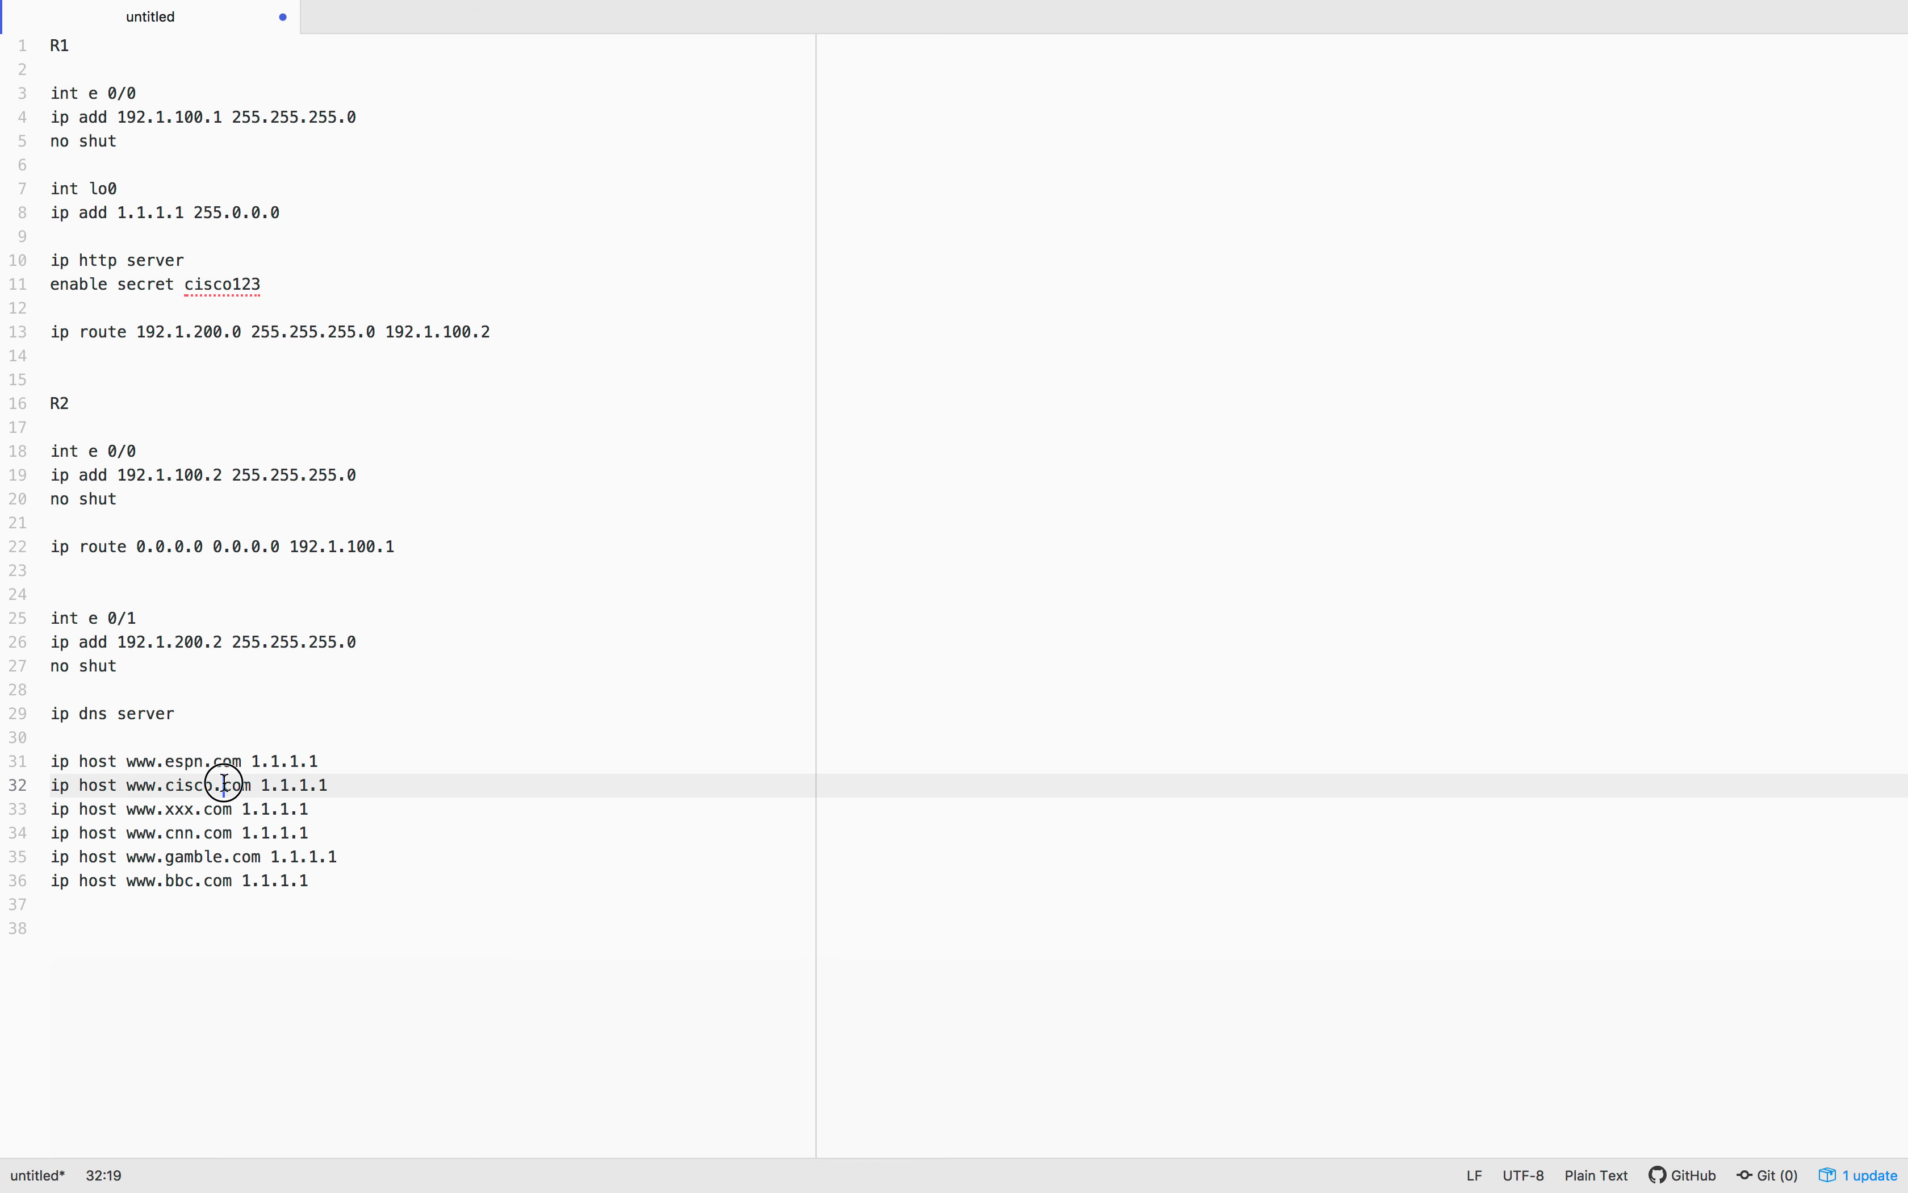
left_click(196, 811)
left_click(186, 834)
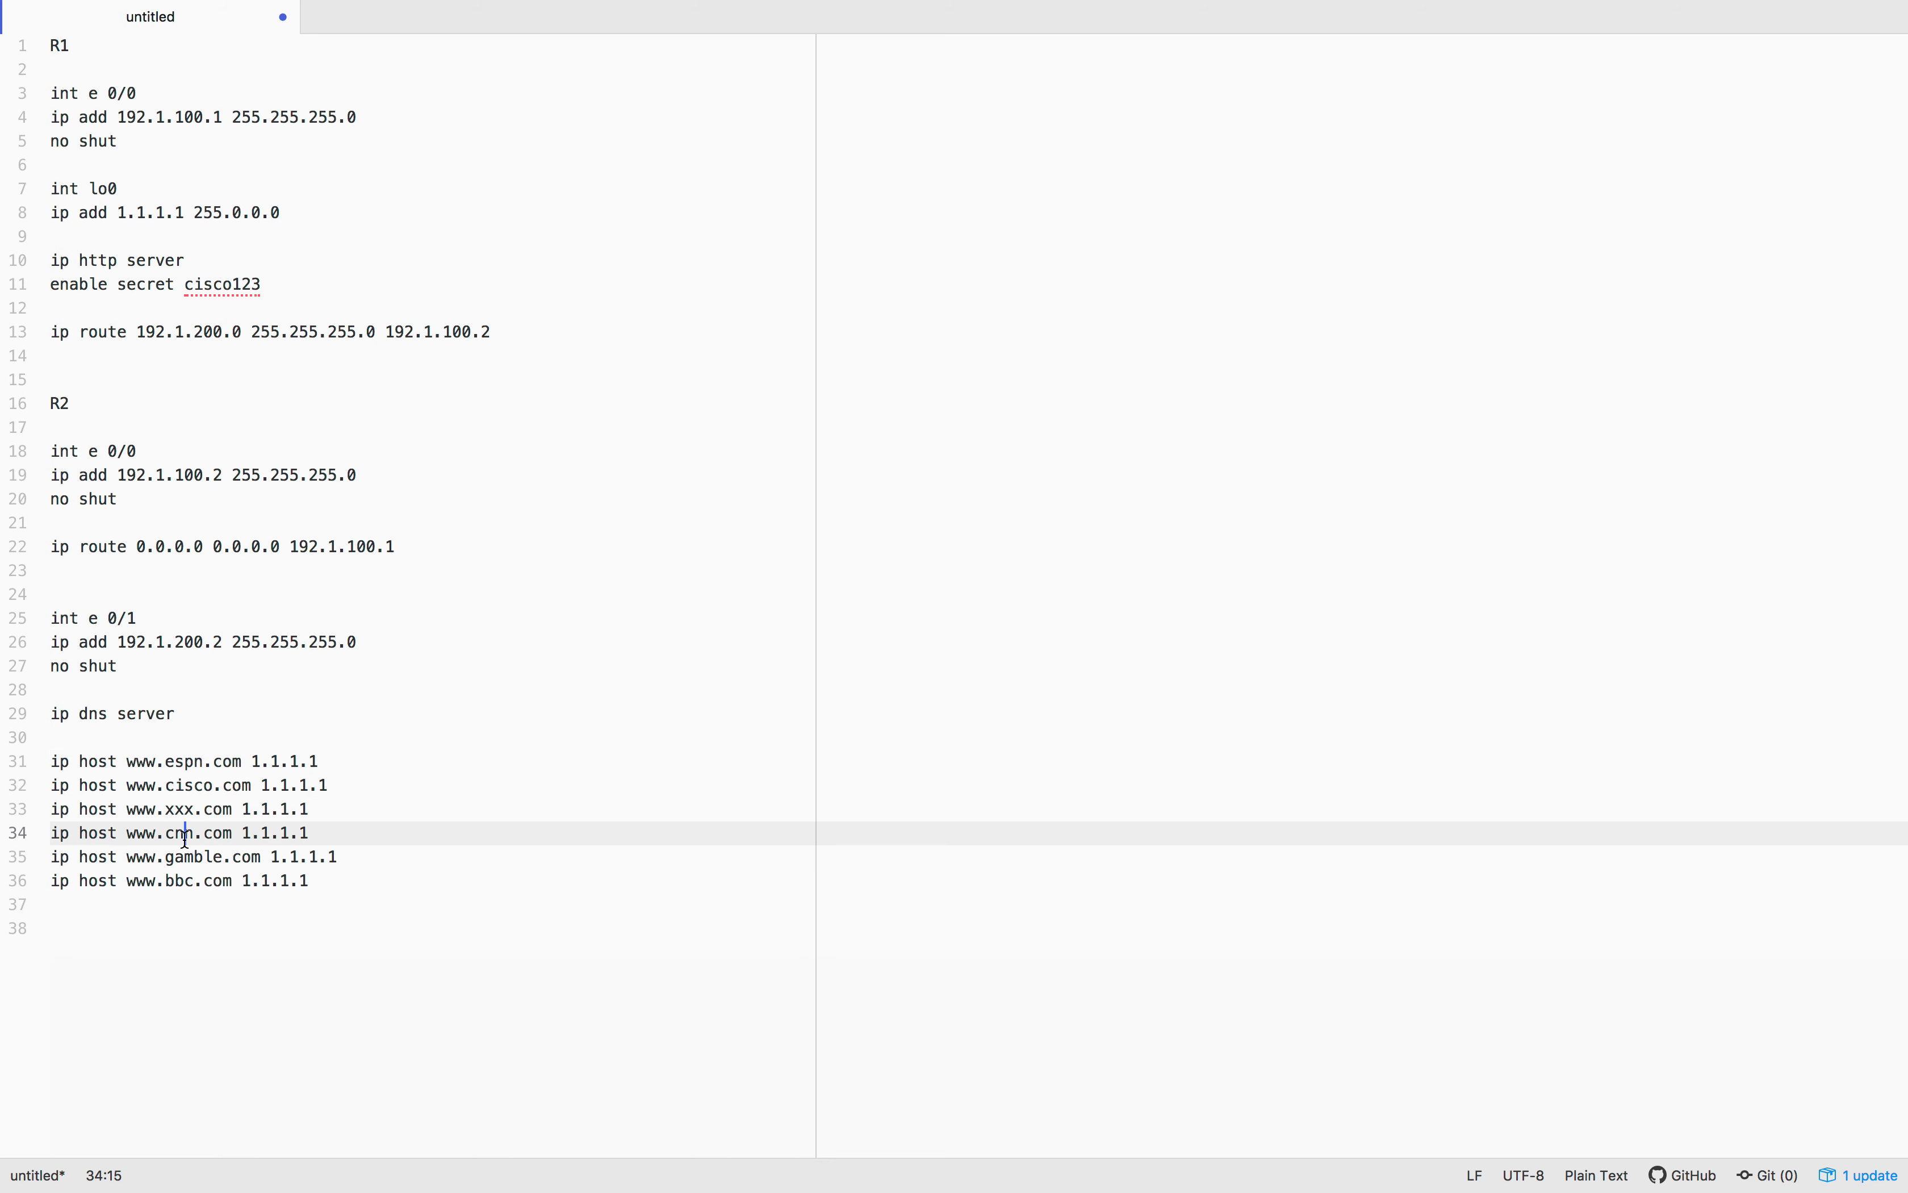
left_click(188, 857)
left_click(187, 881)
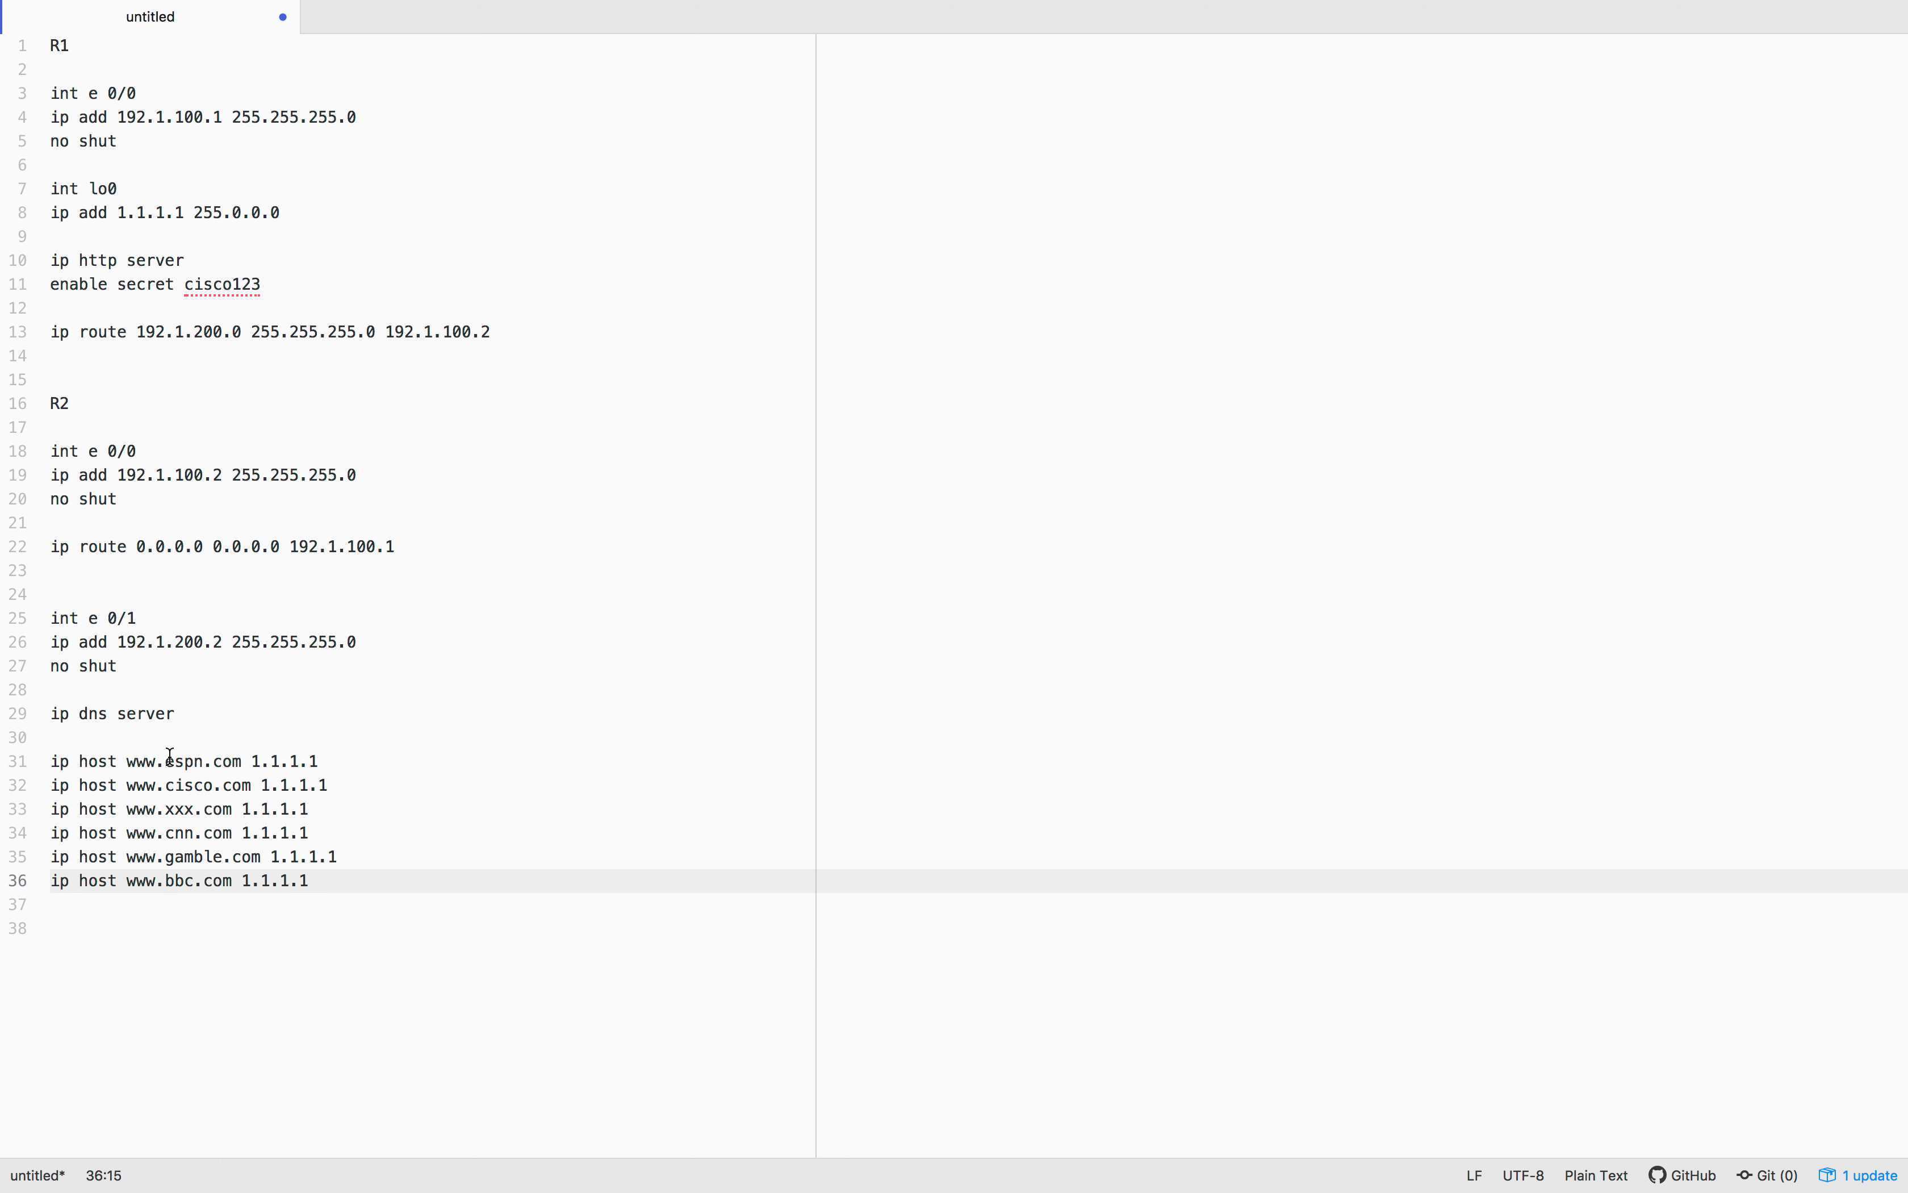
left_click_drag(251, 759, 368, 758)
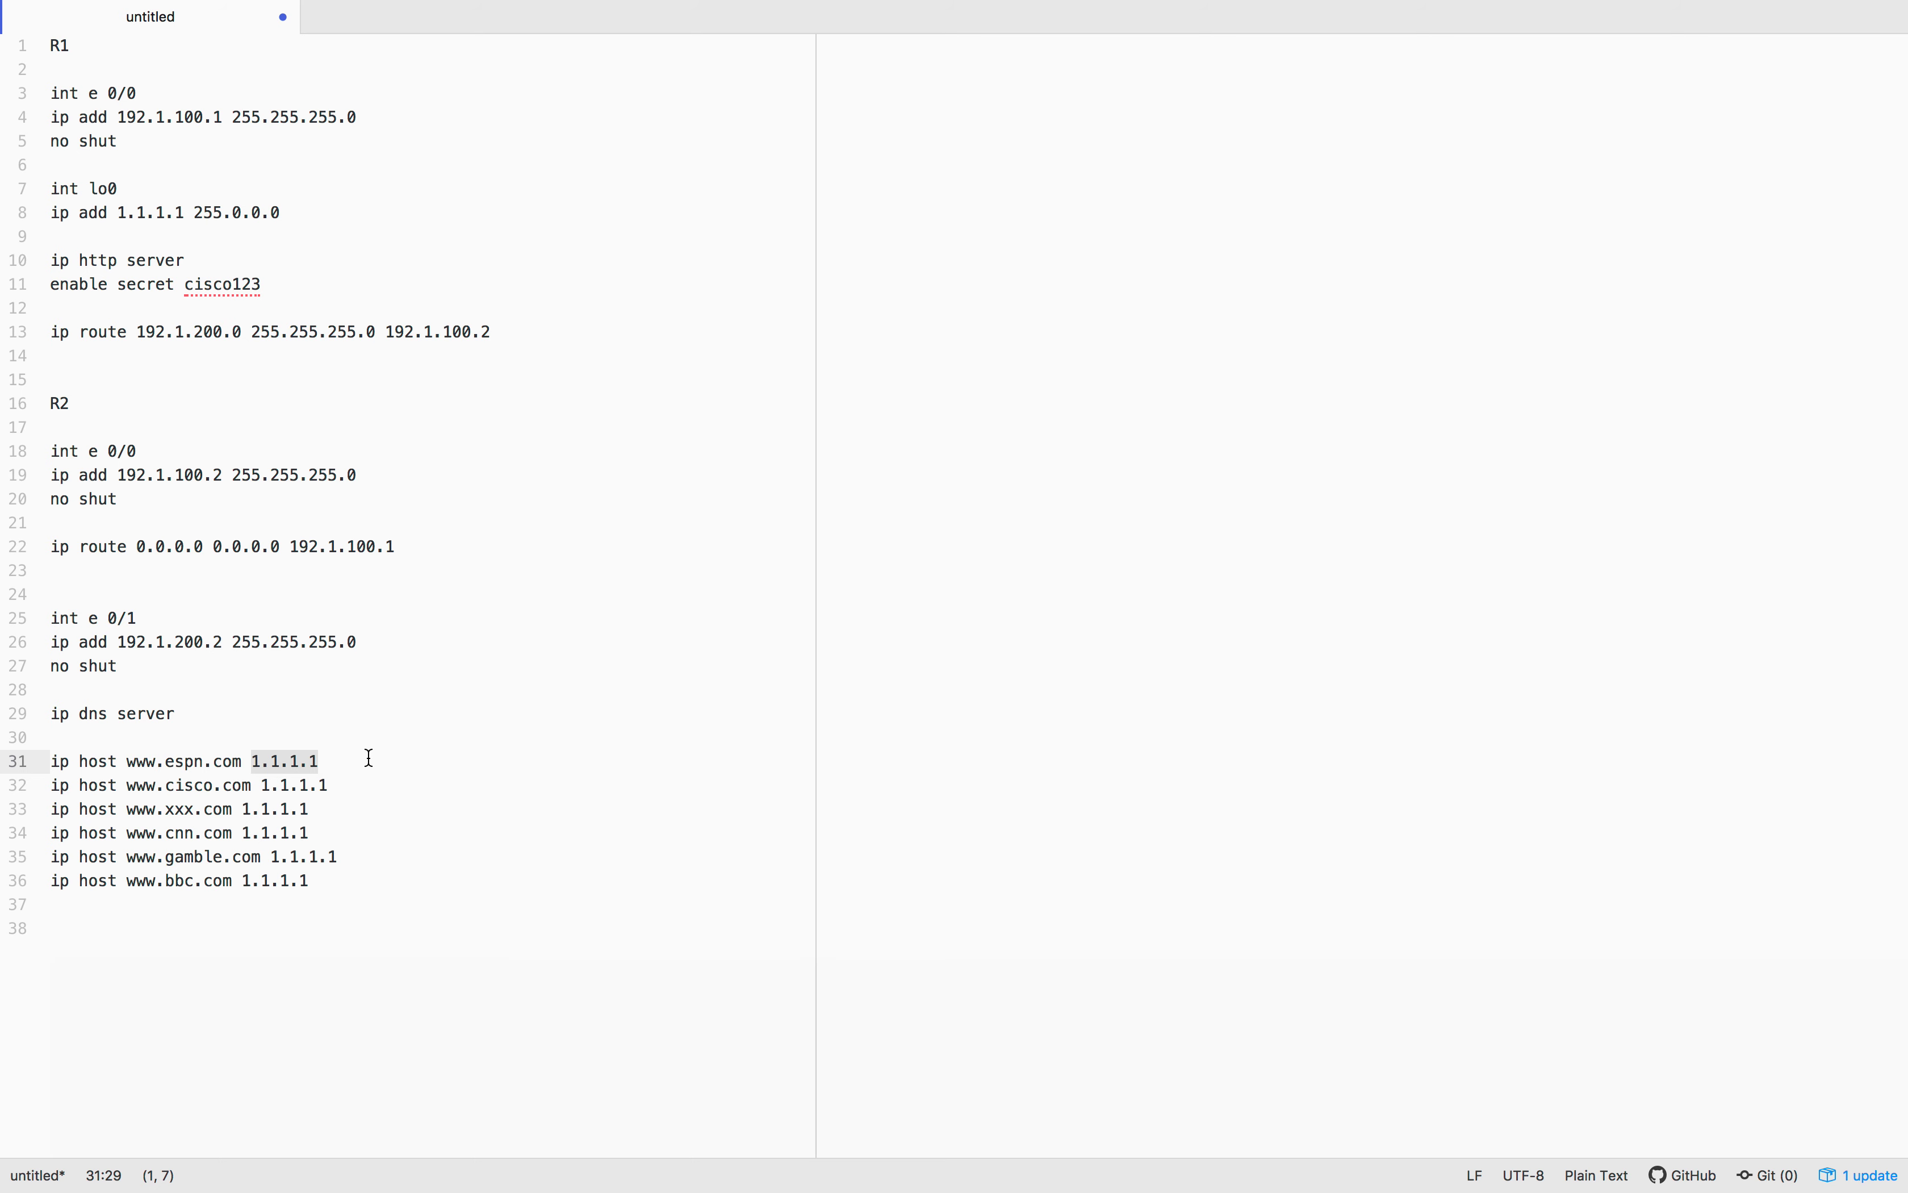
left_click(290, 879)
left_click(351, 880)
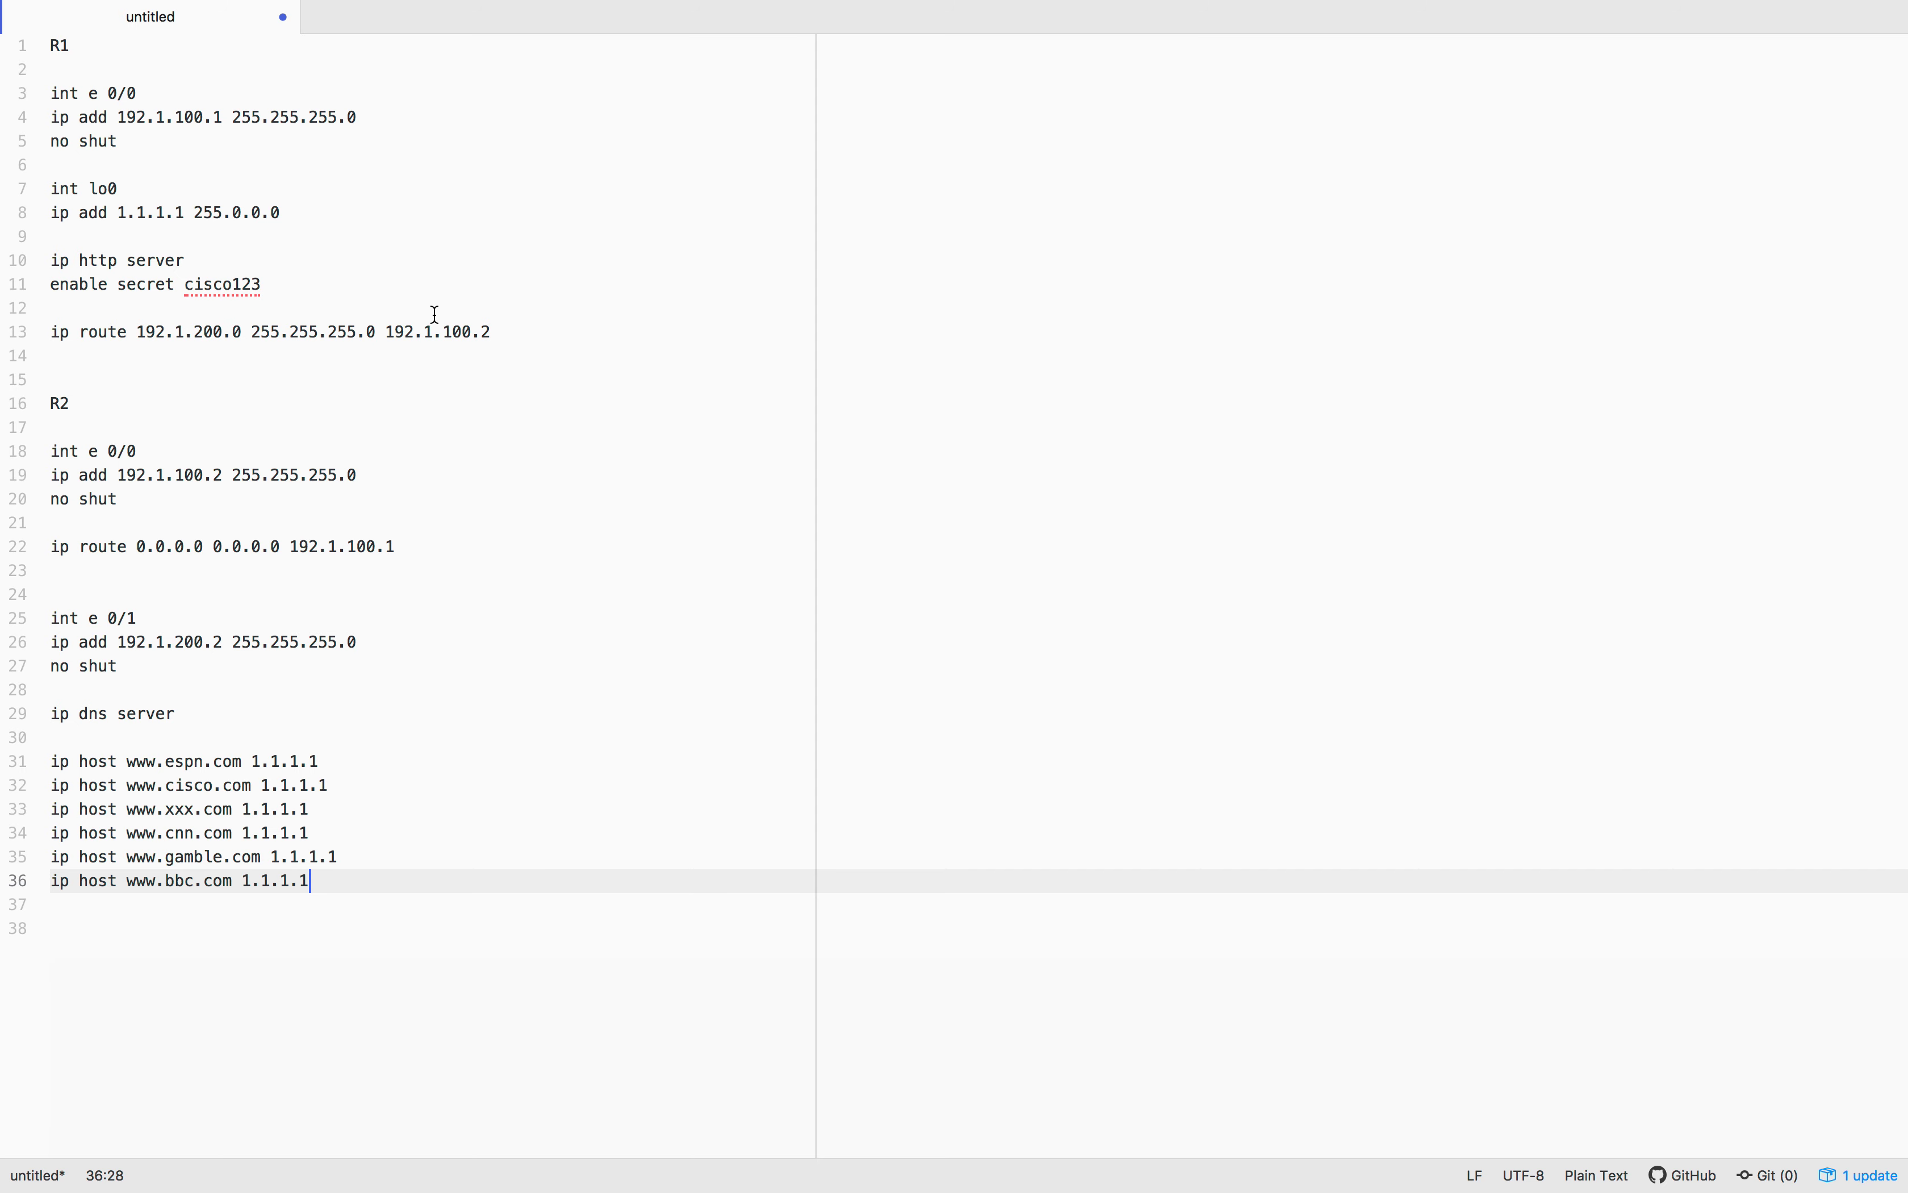
Select R1's configuration lines 3 through 13 for copying
left_click(413, 329)
left_click_drag(520, 366, 4, 103)
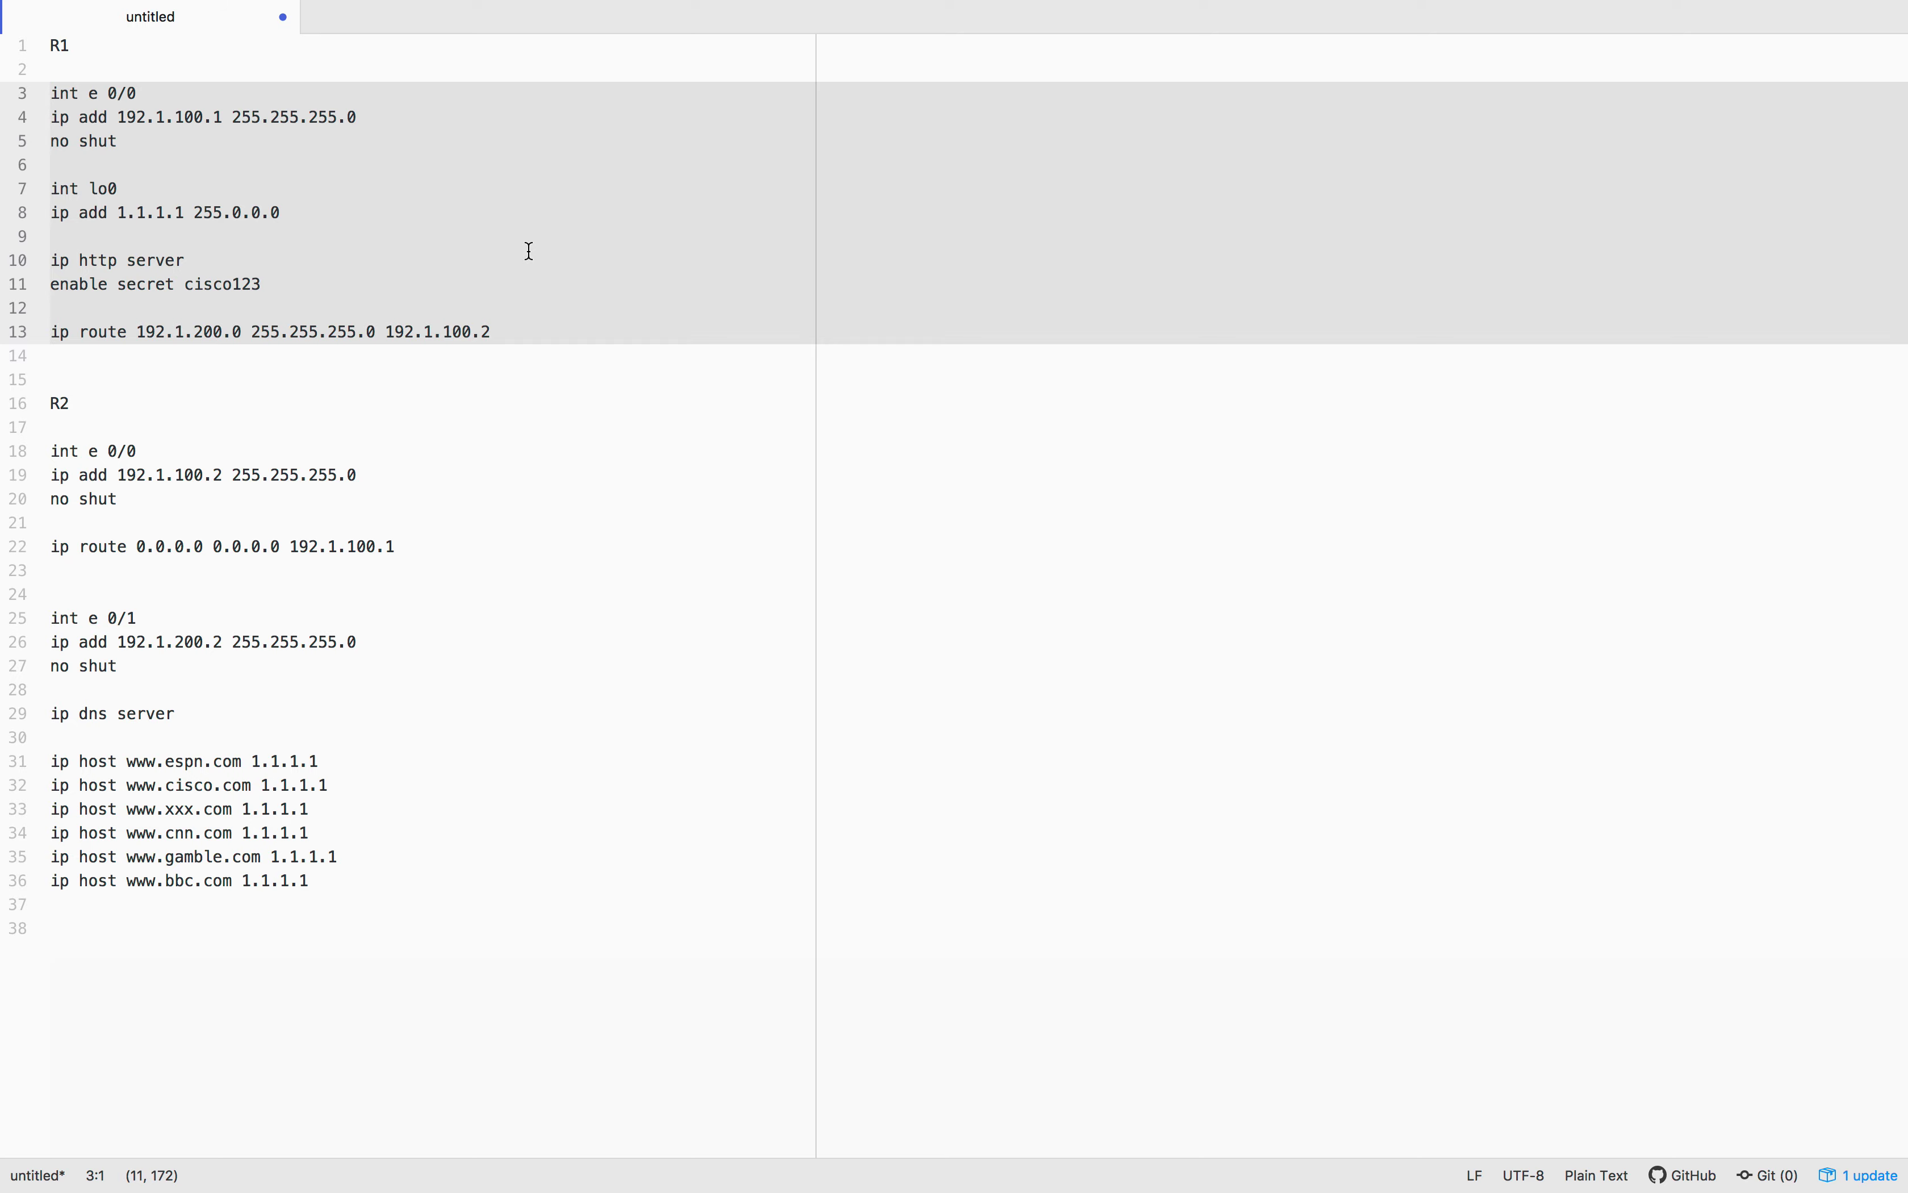
key("ctrl+Left")
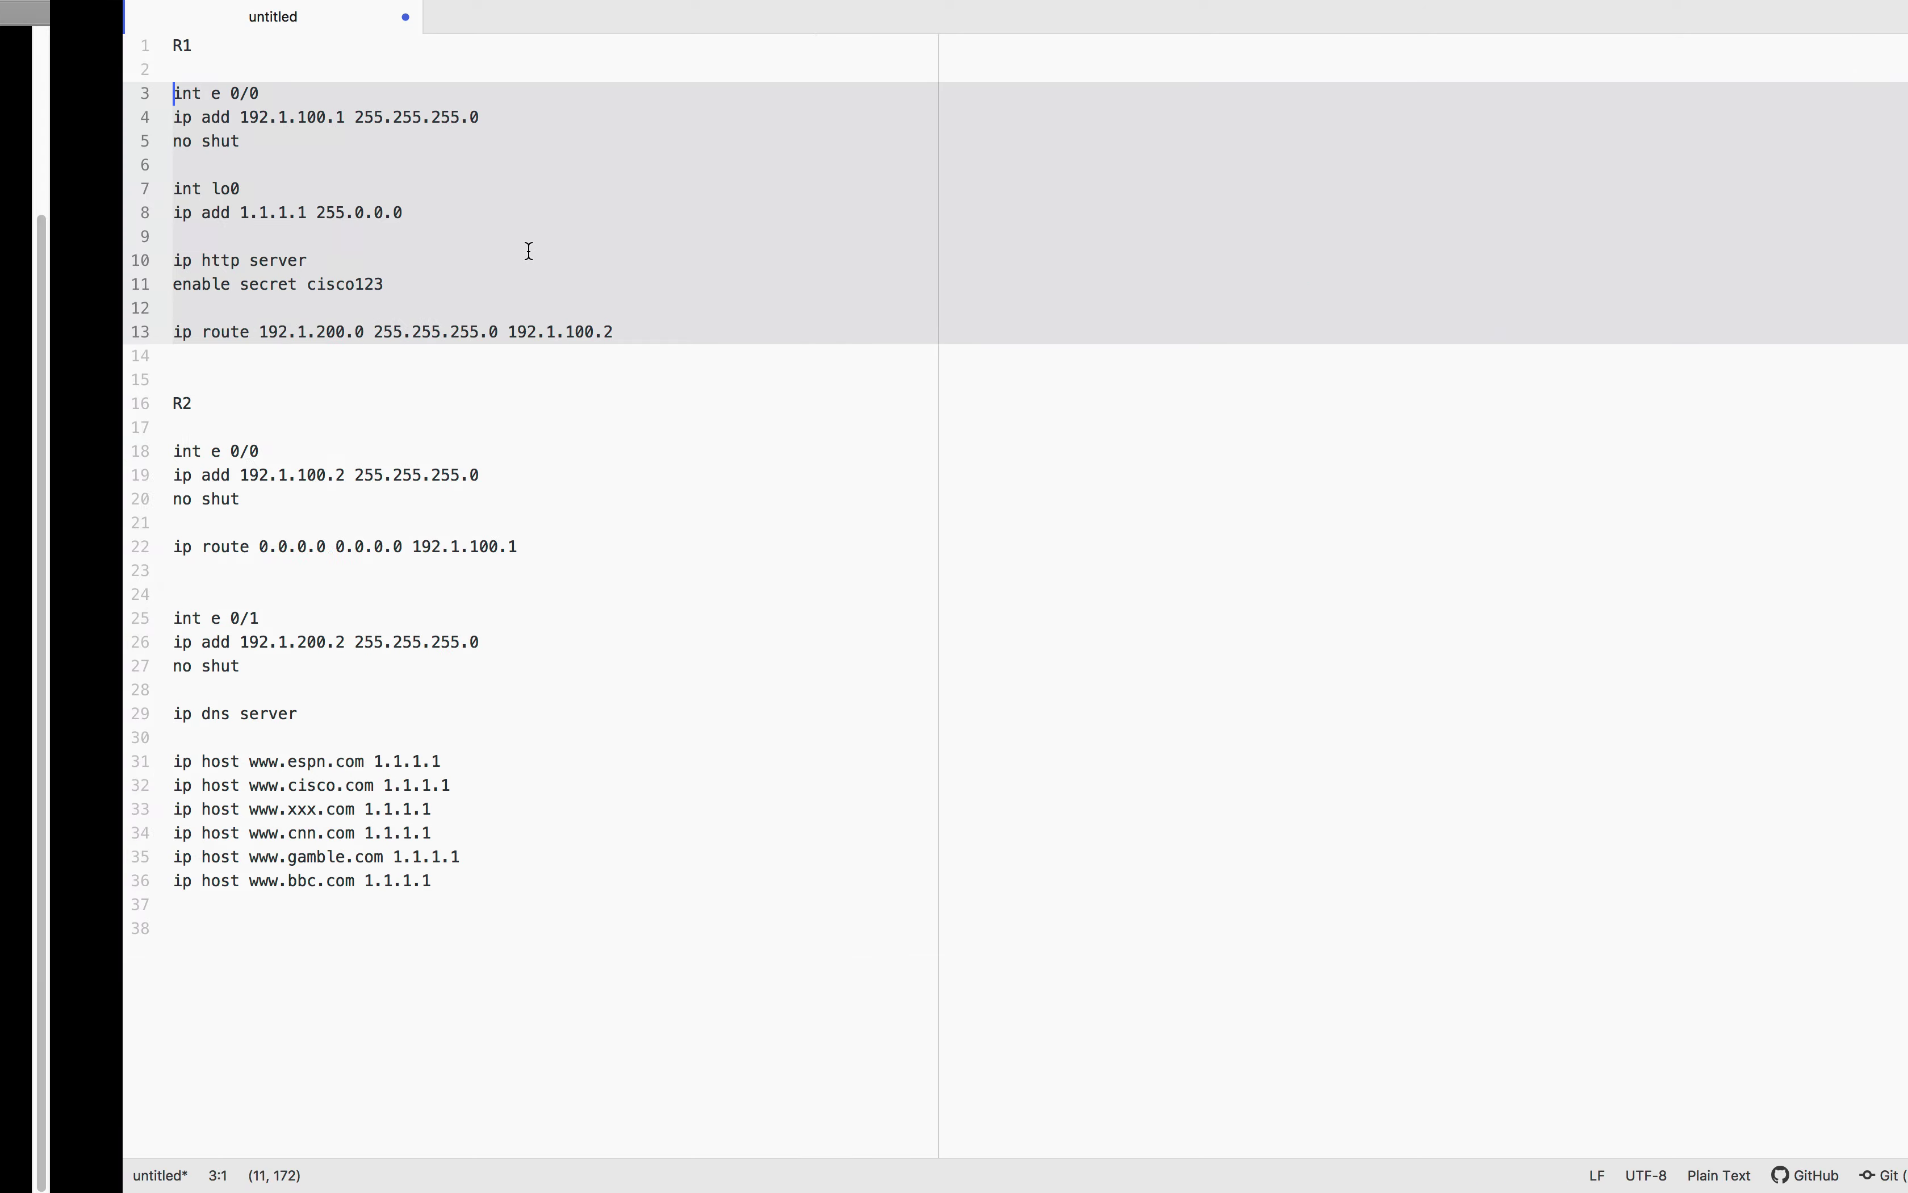
Enter conf t on R1's console and paste R1's configuration
left_click(1269, 515)
key("Return")
key("Return")
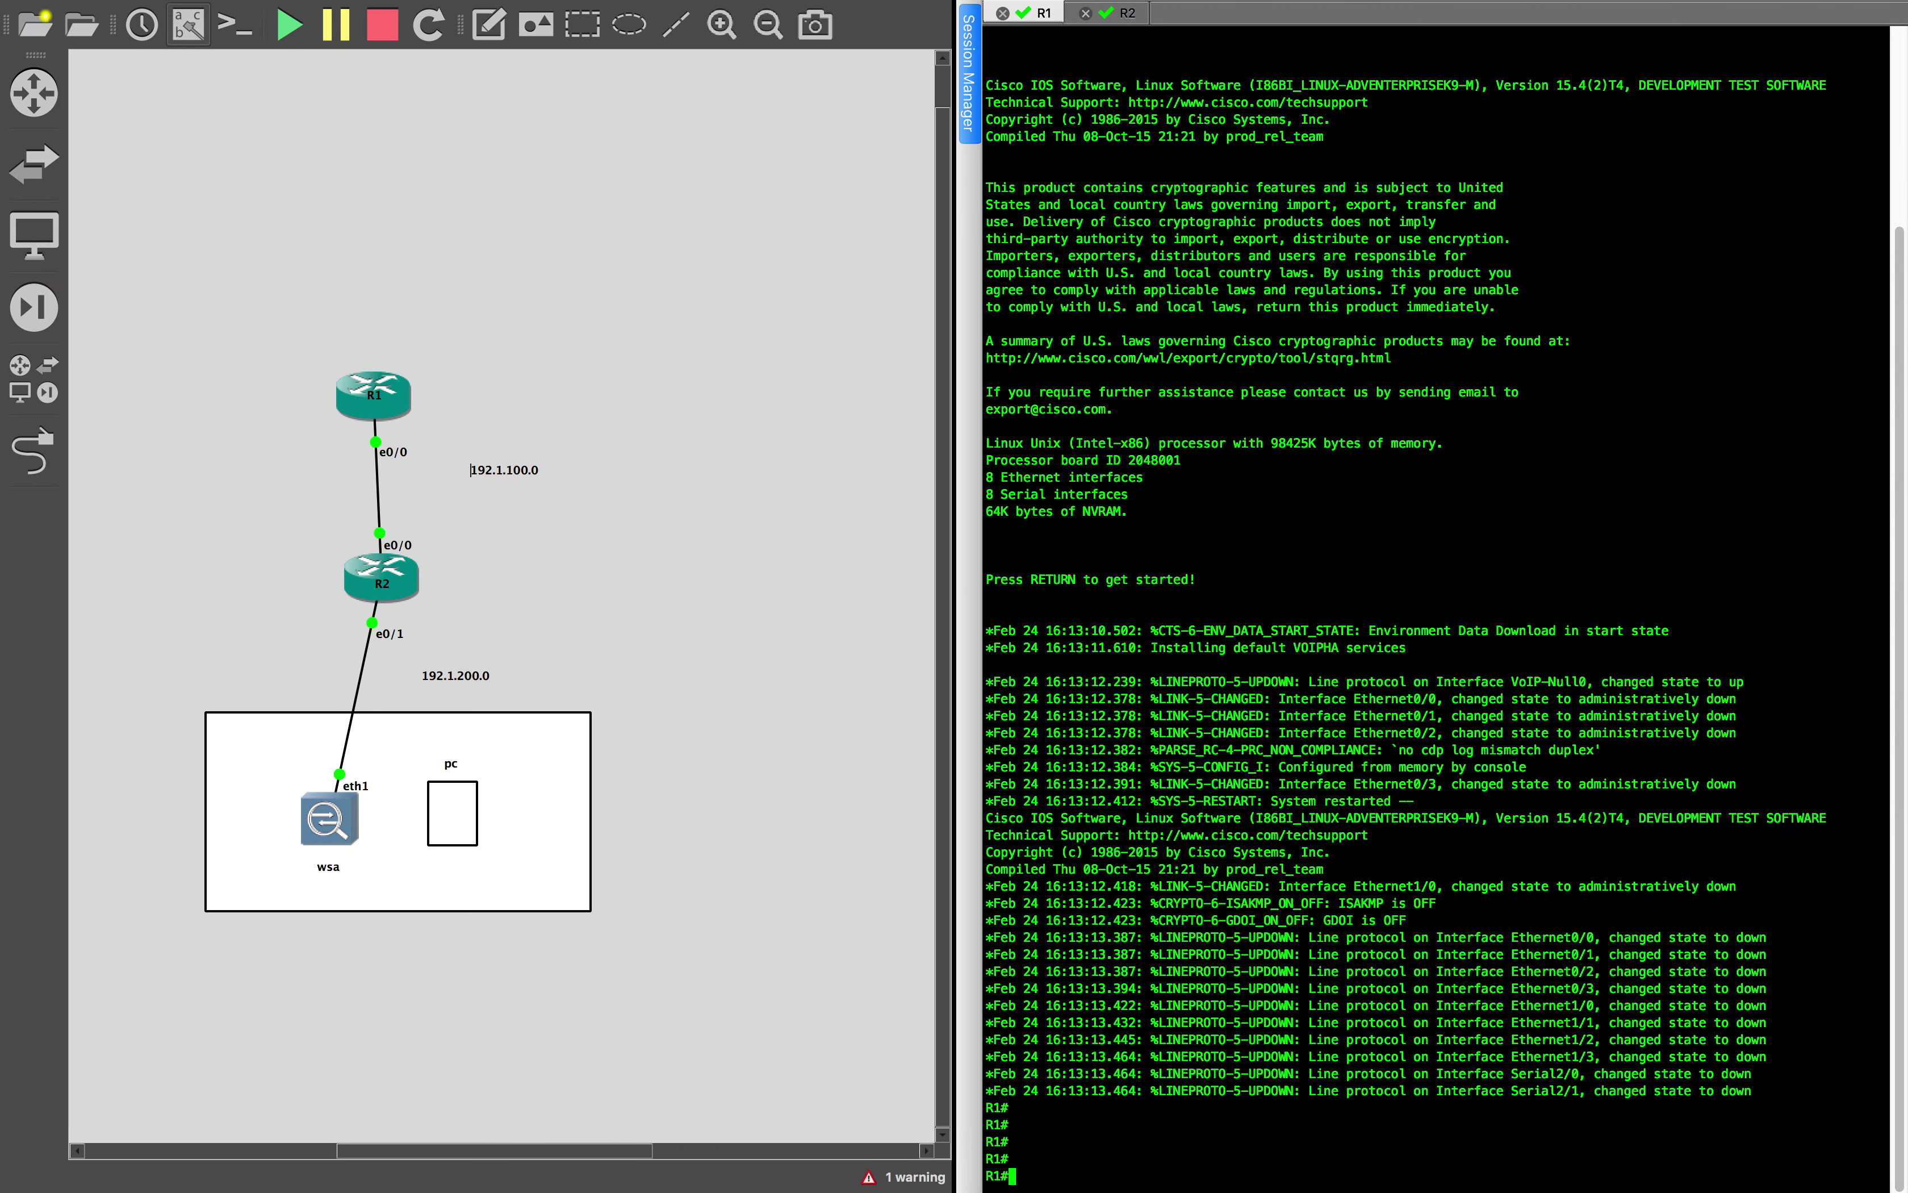
type("conf t")
key("Return")
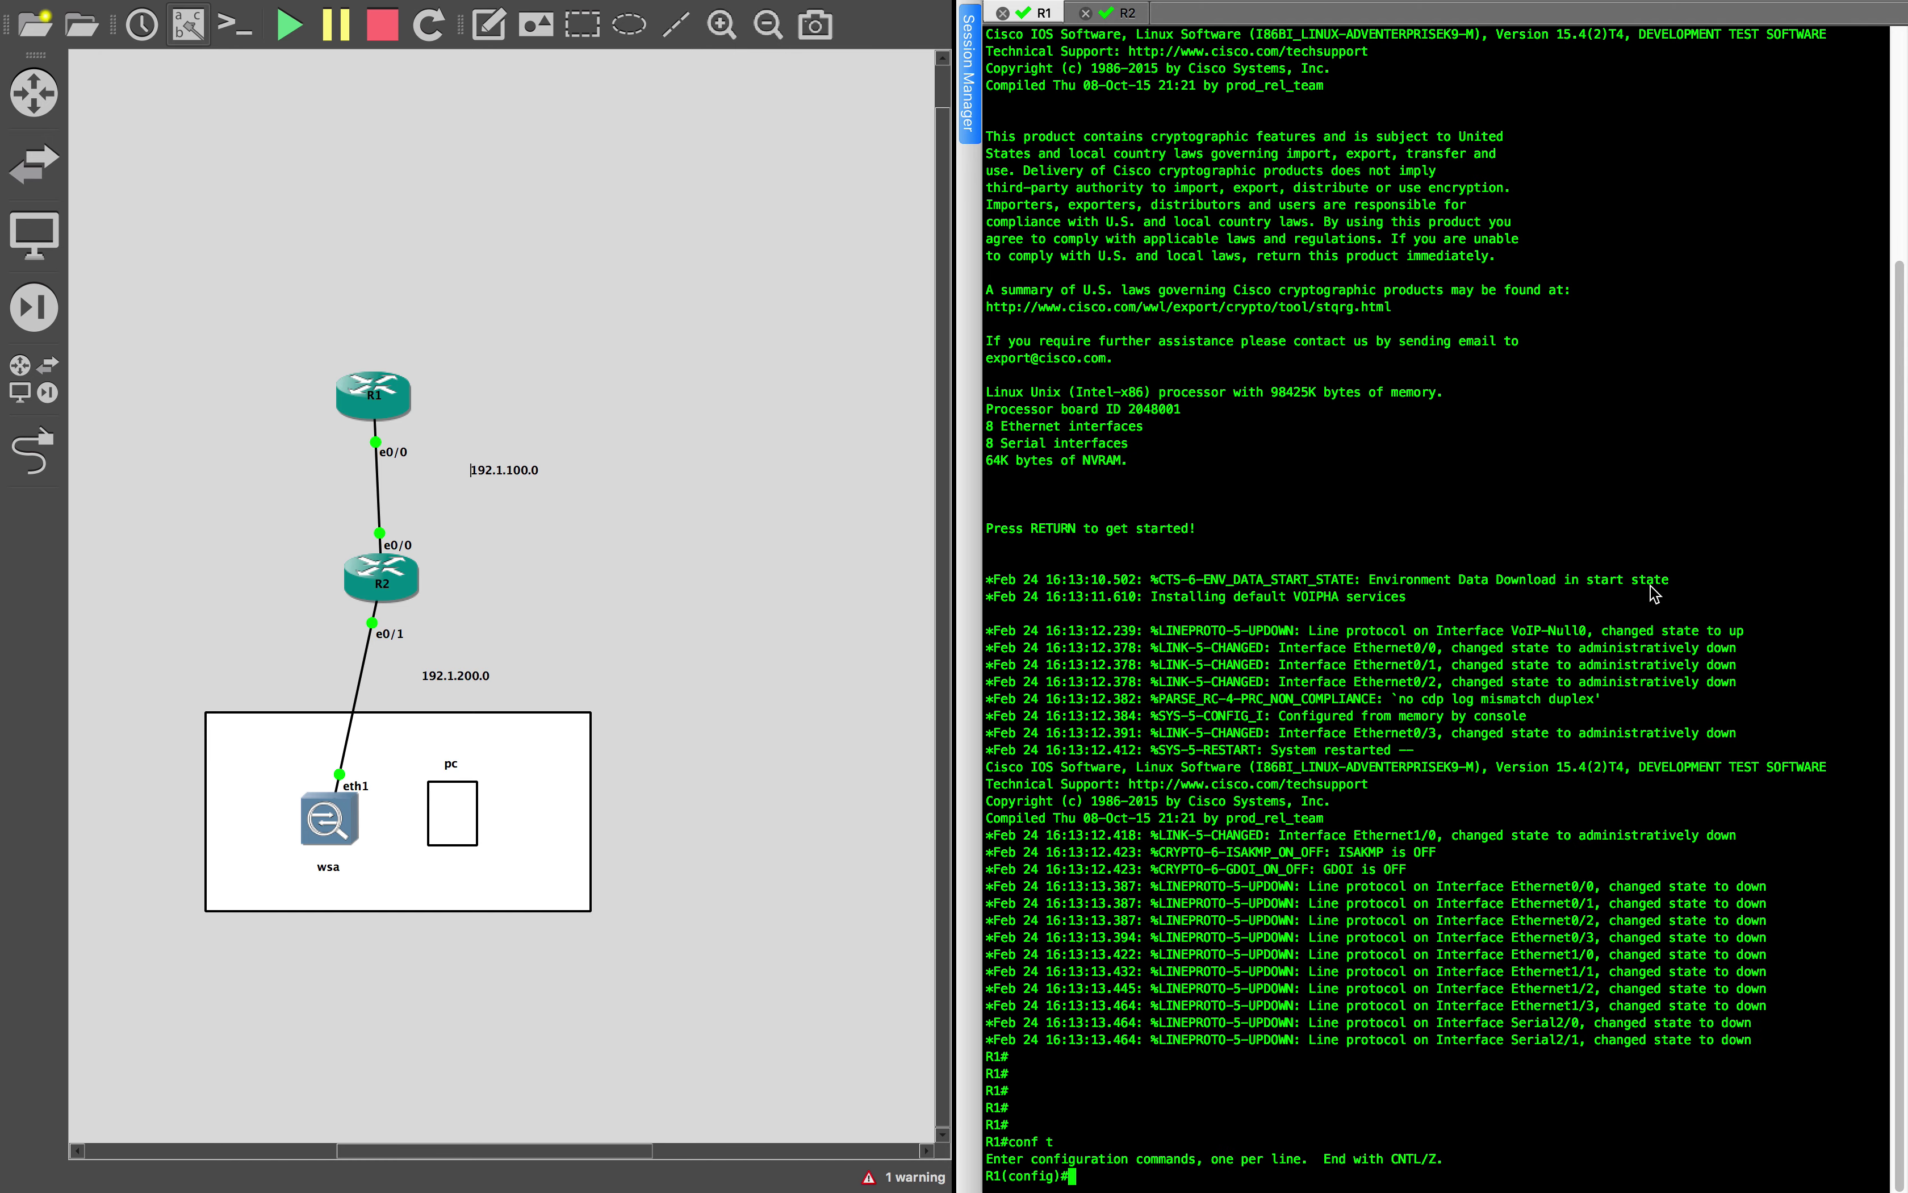
key("super+v")
key("Return")
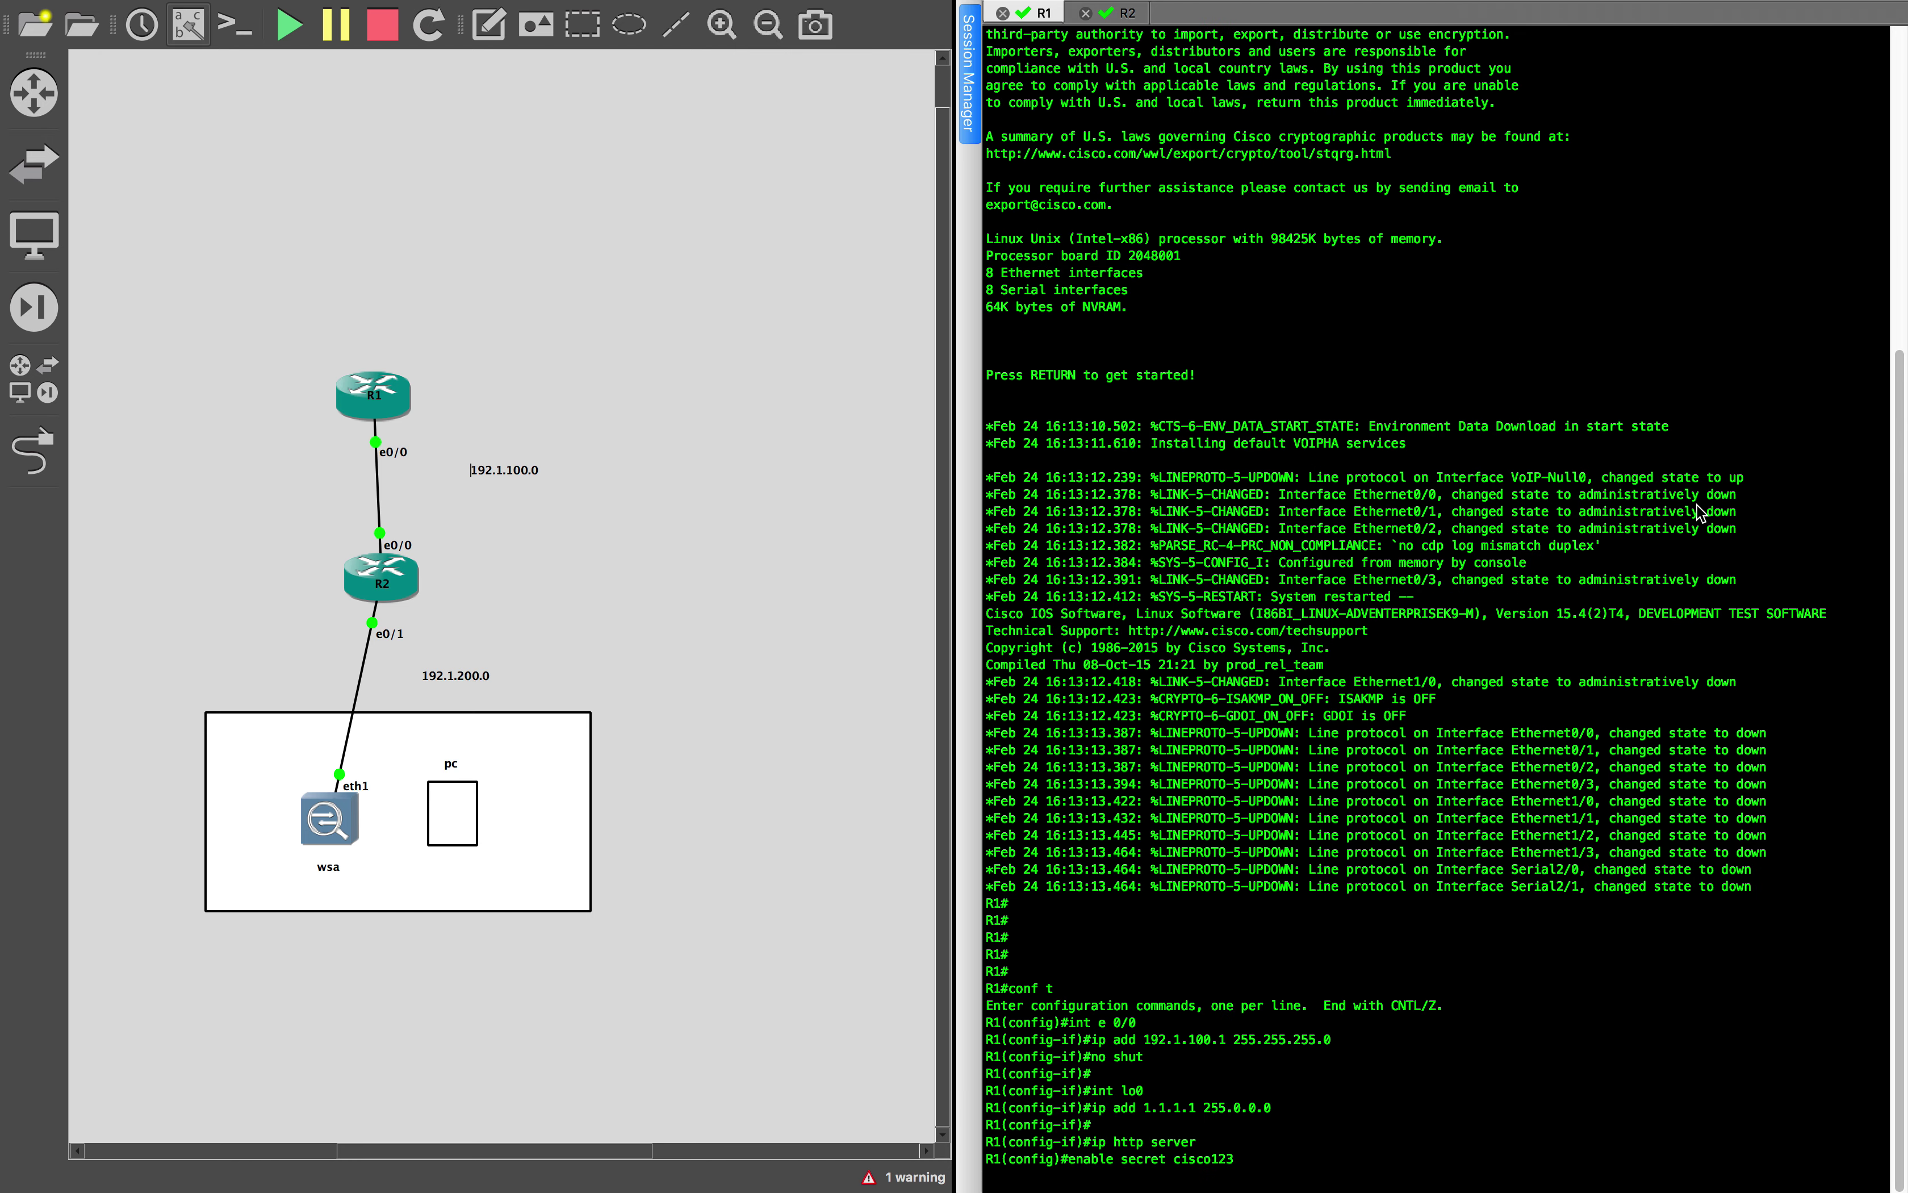
Select R2's configuration lines in Atom, then go to R2's console in GNS3
key("ctrl+Right")
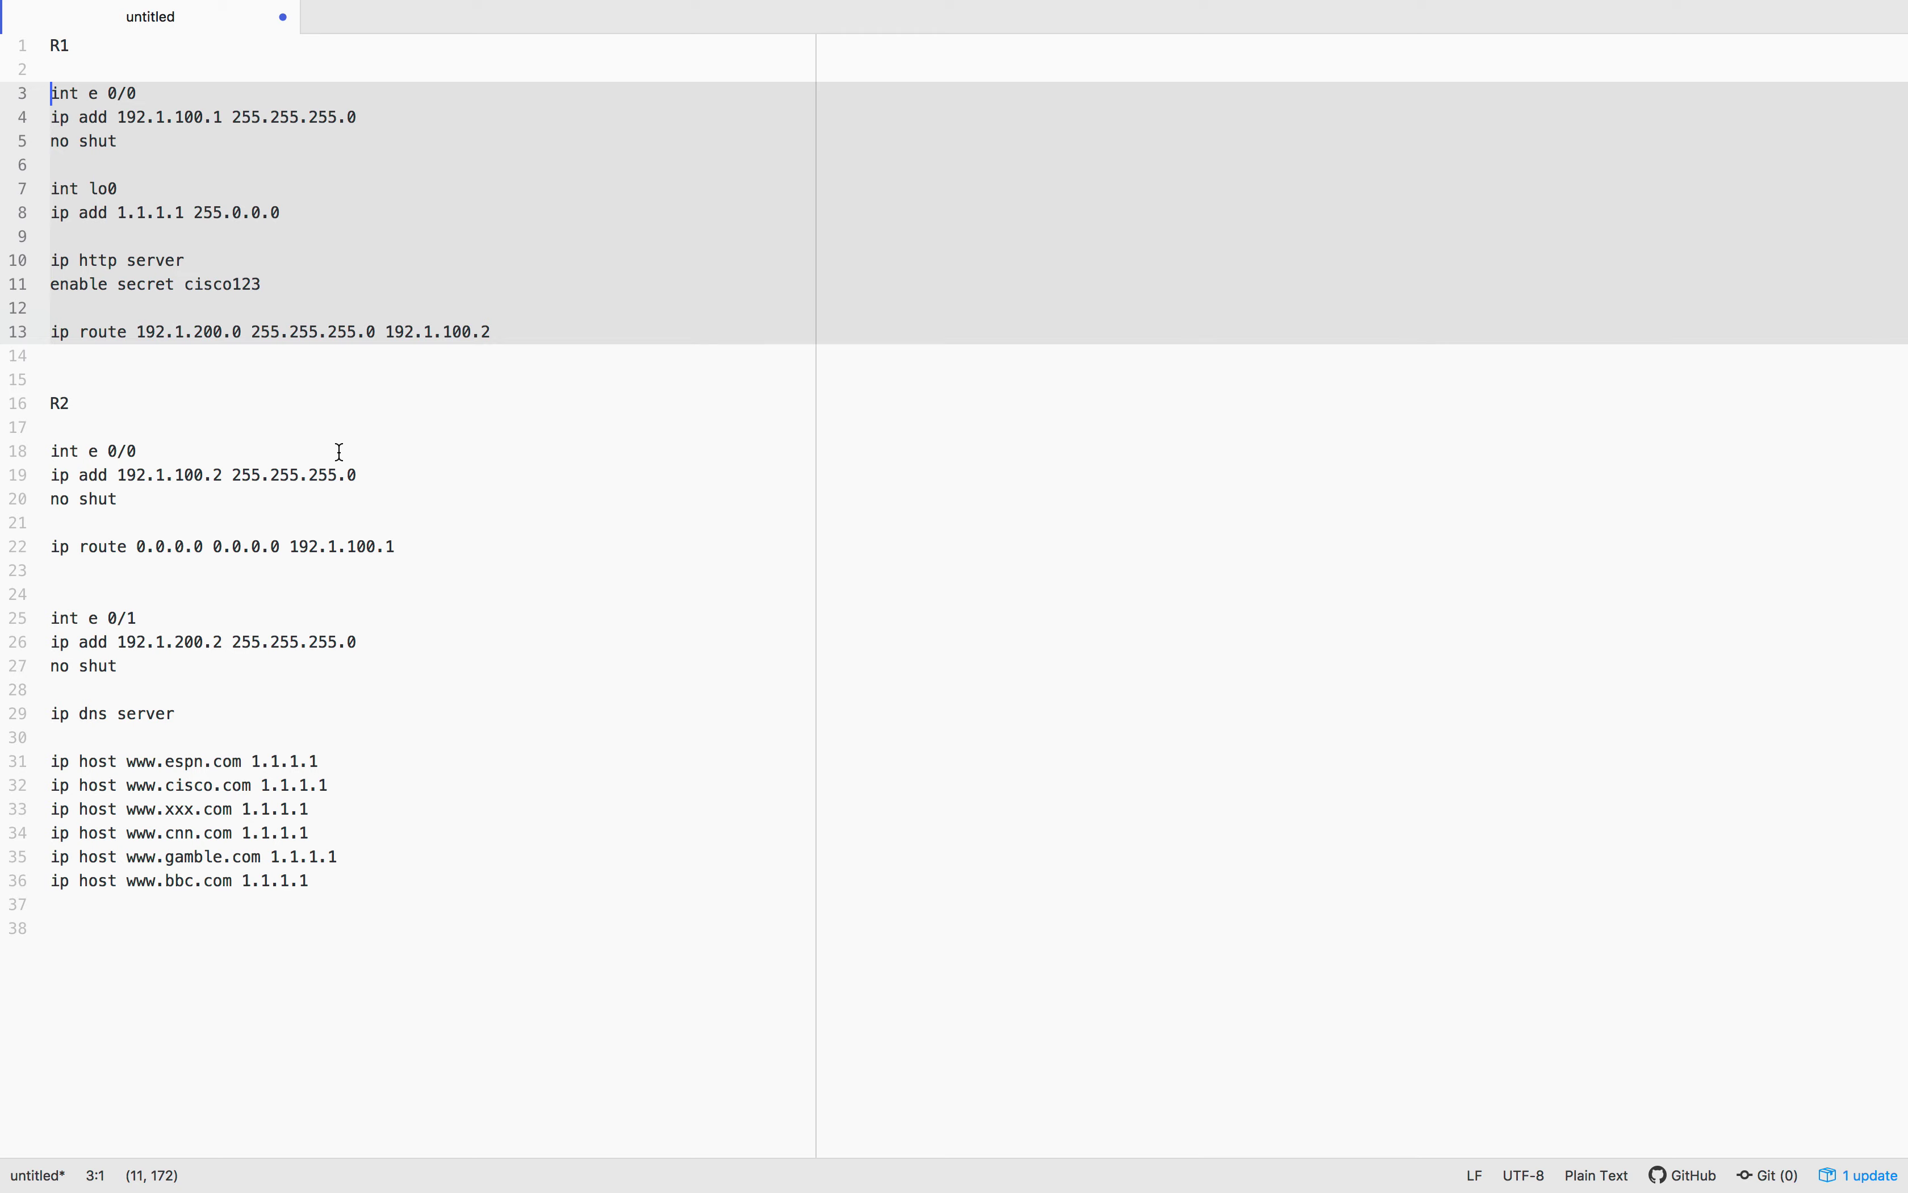
left_click(390, 540)
left_click_drag(318, 898, 30, 438)
key("ctrl+Left")
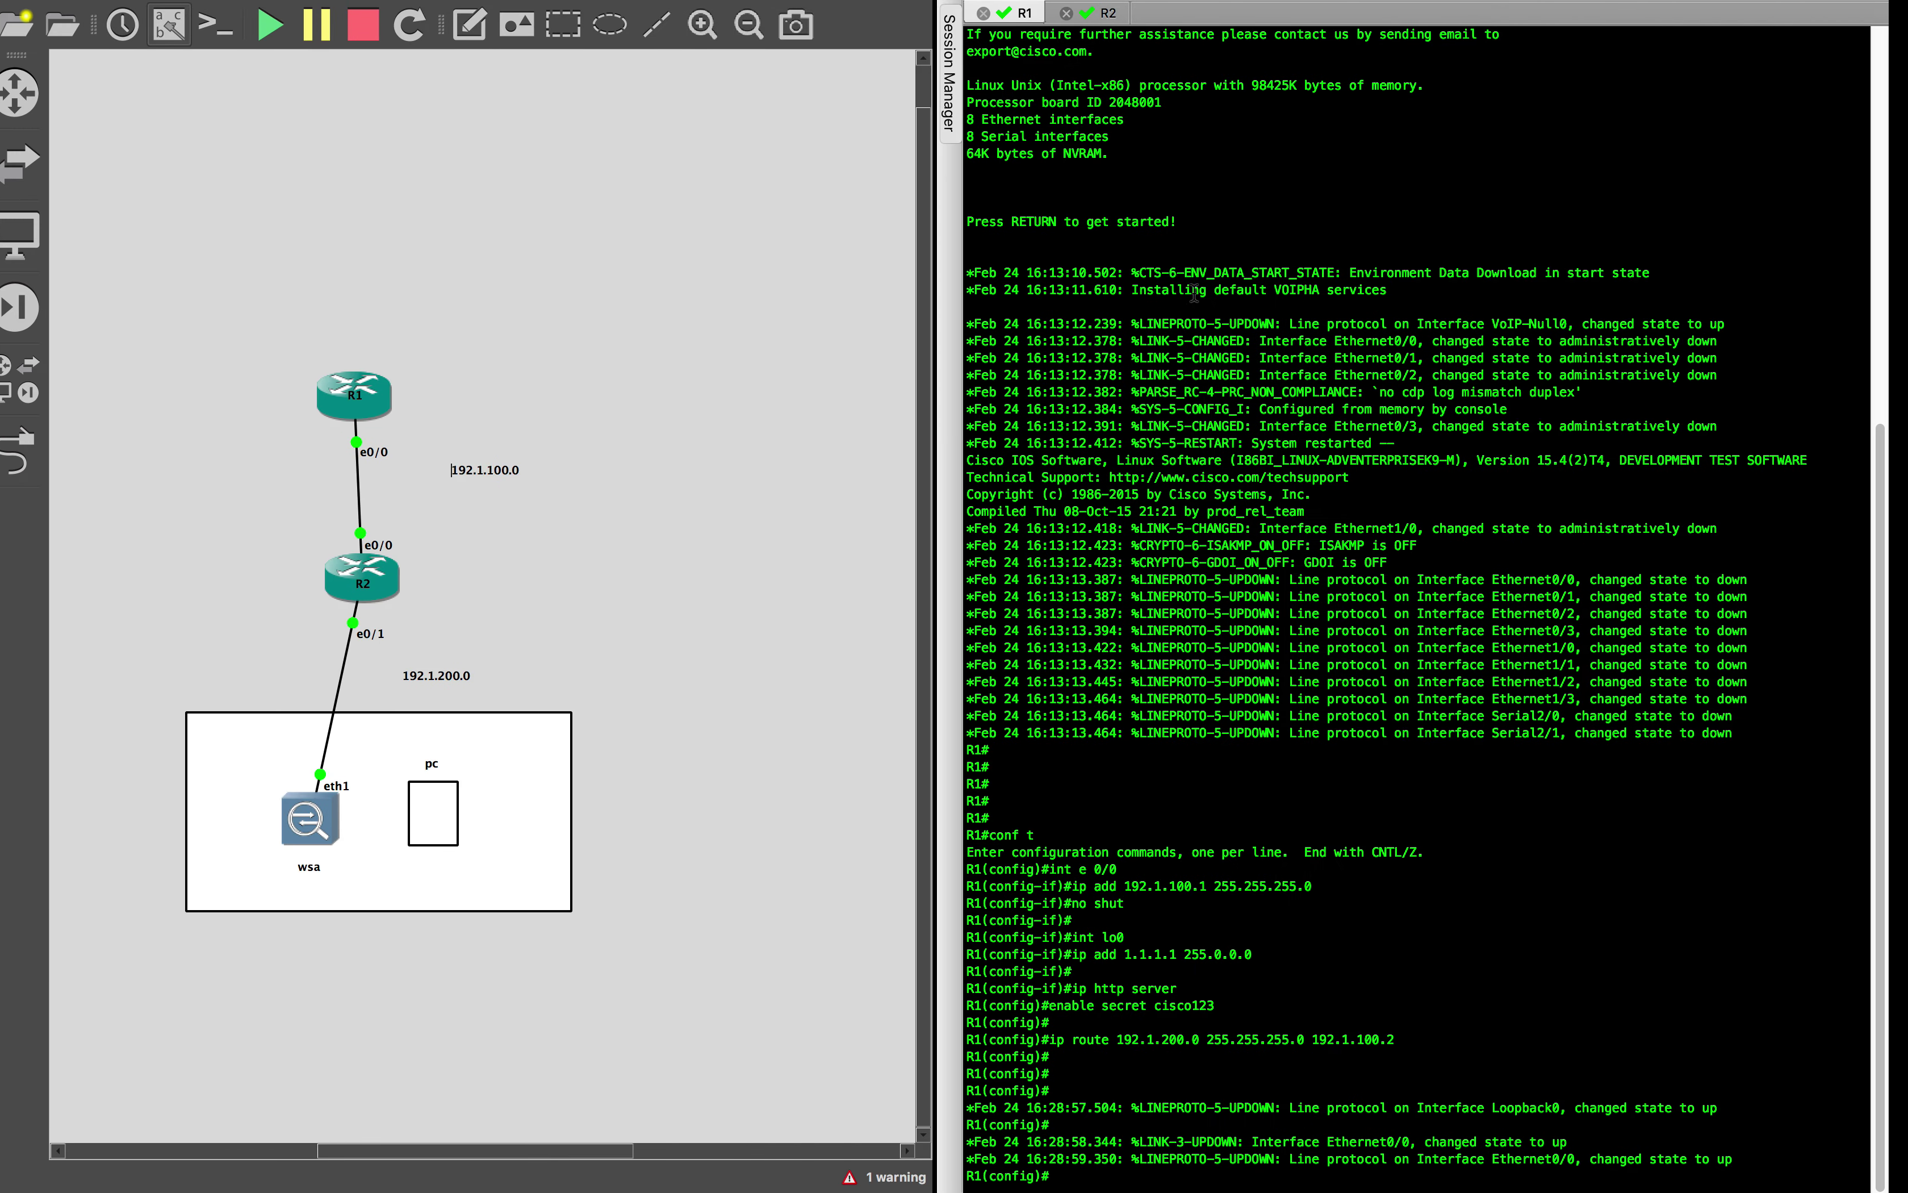
left_click(1127, 13)
Enter conf t on R2's console and paste its interfaces, default route, DNS server and host entries
key("Return")
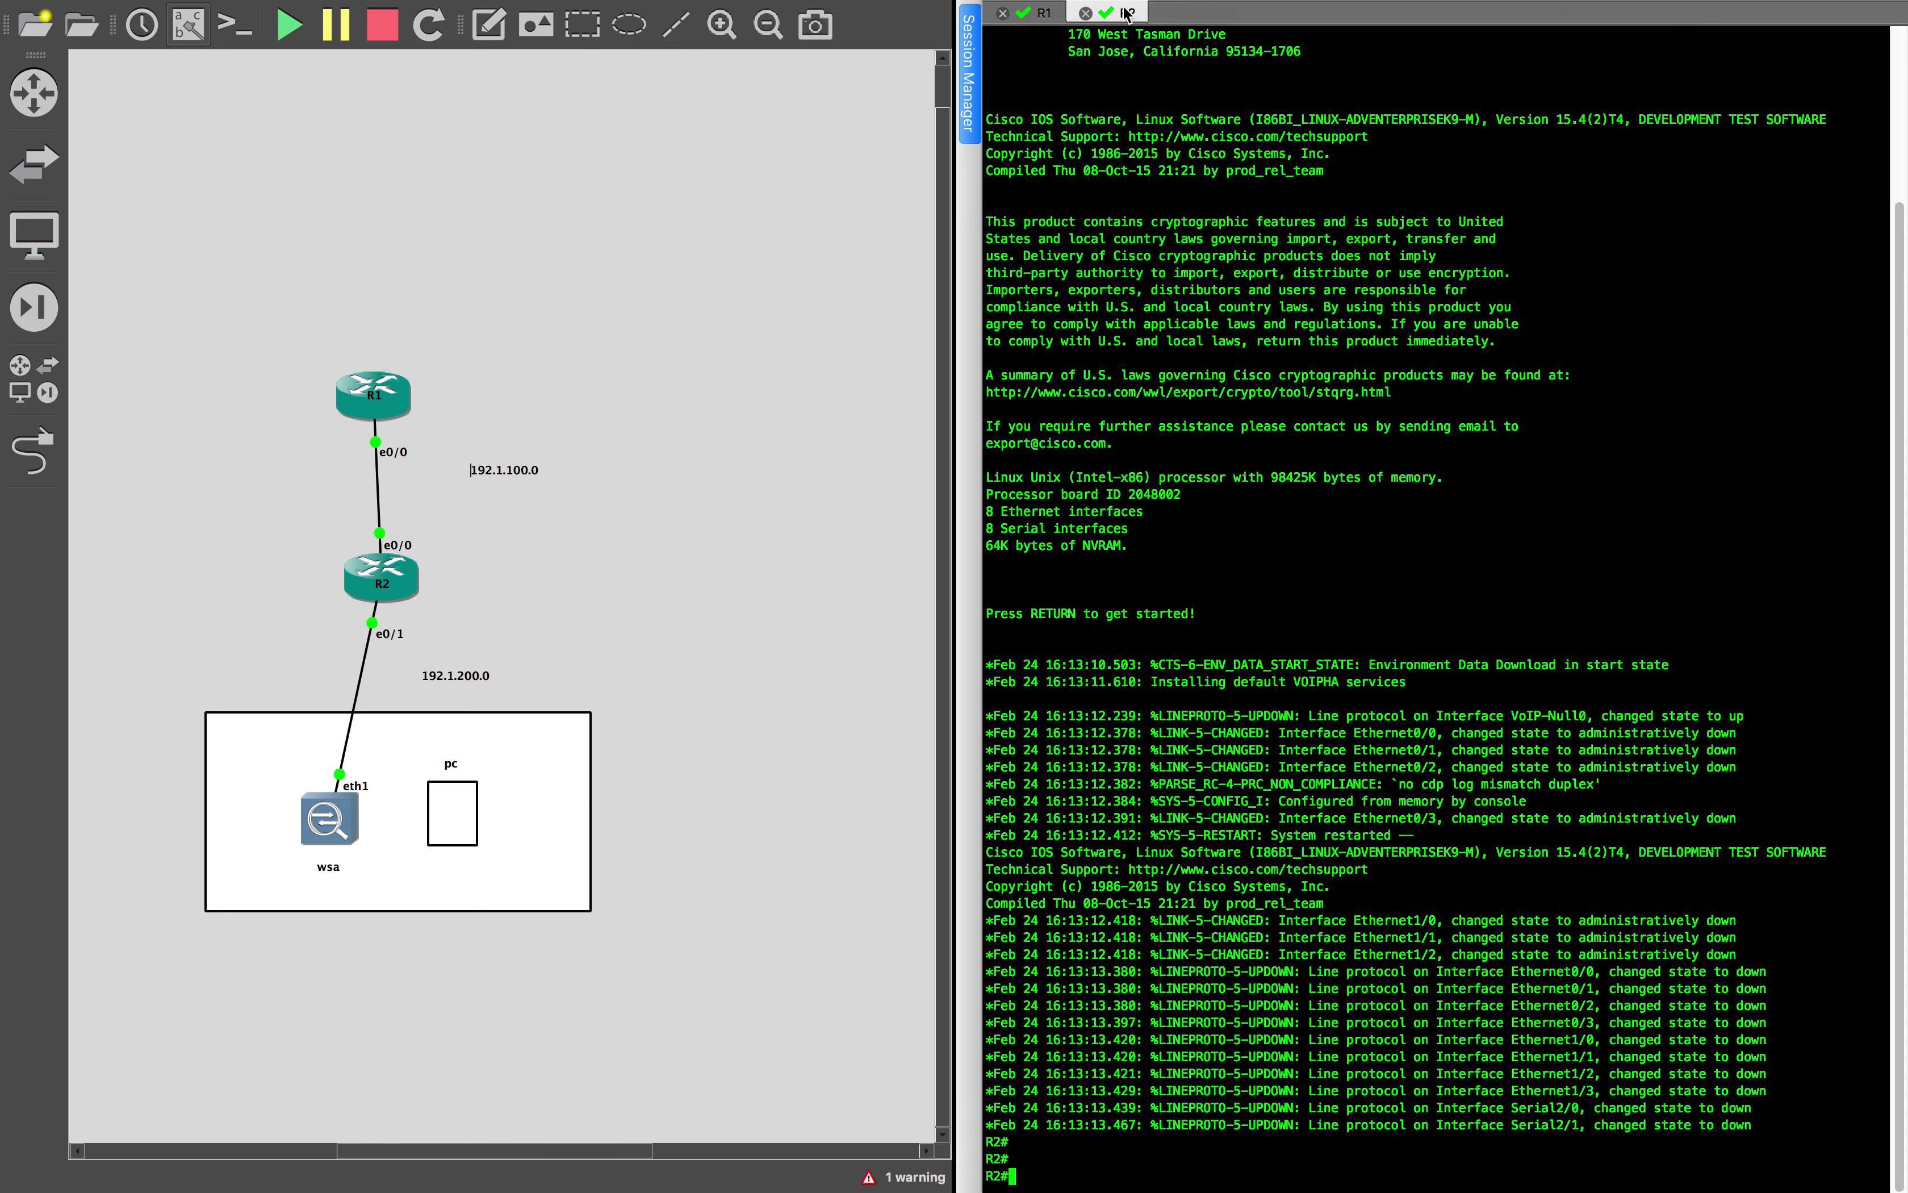
key("Return")
type("conf t")
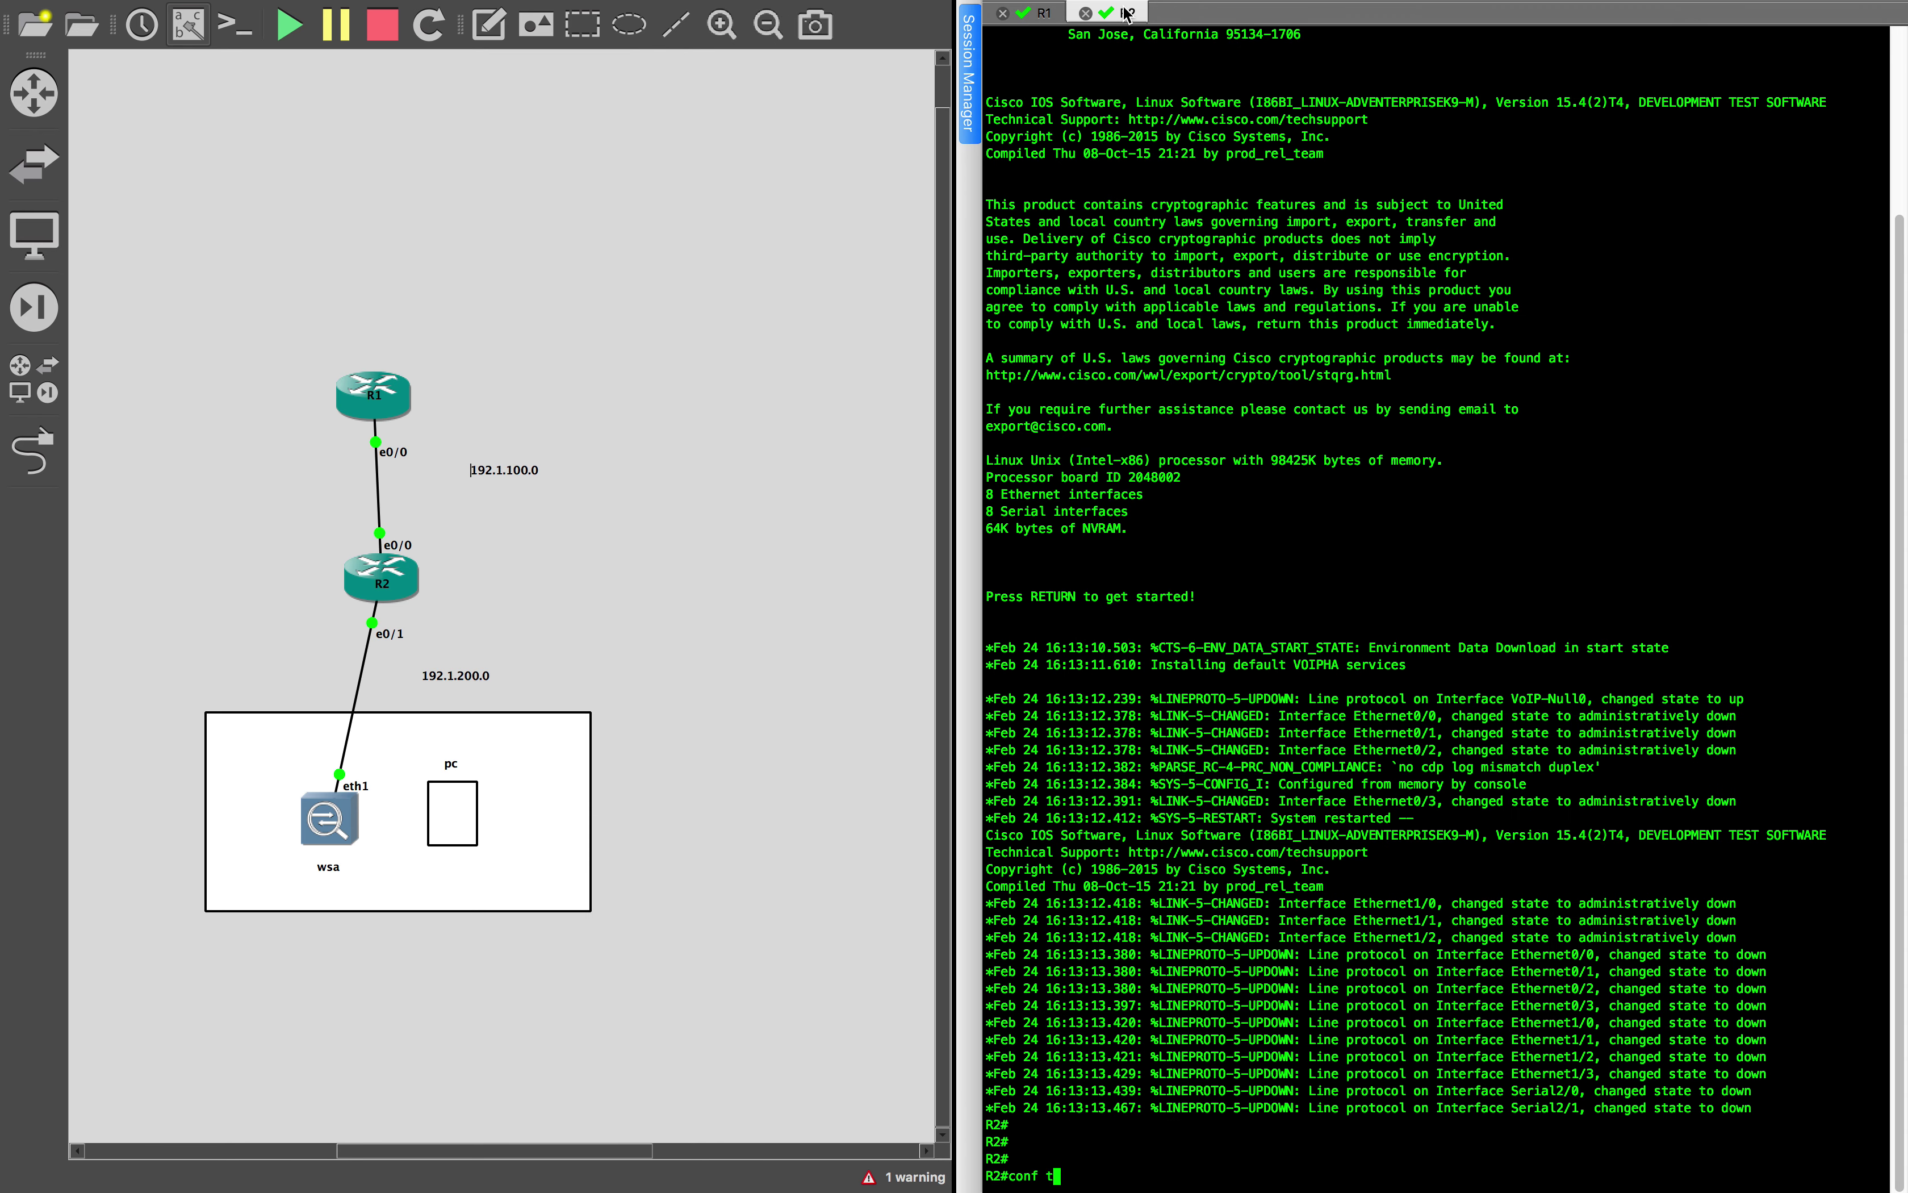
key("Return")
key("super+v")
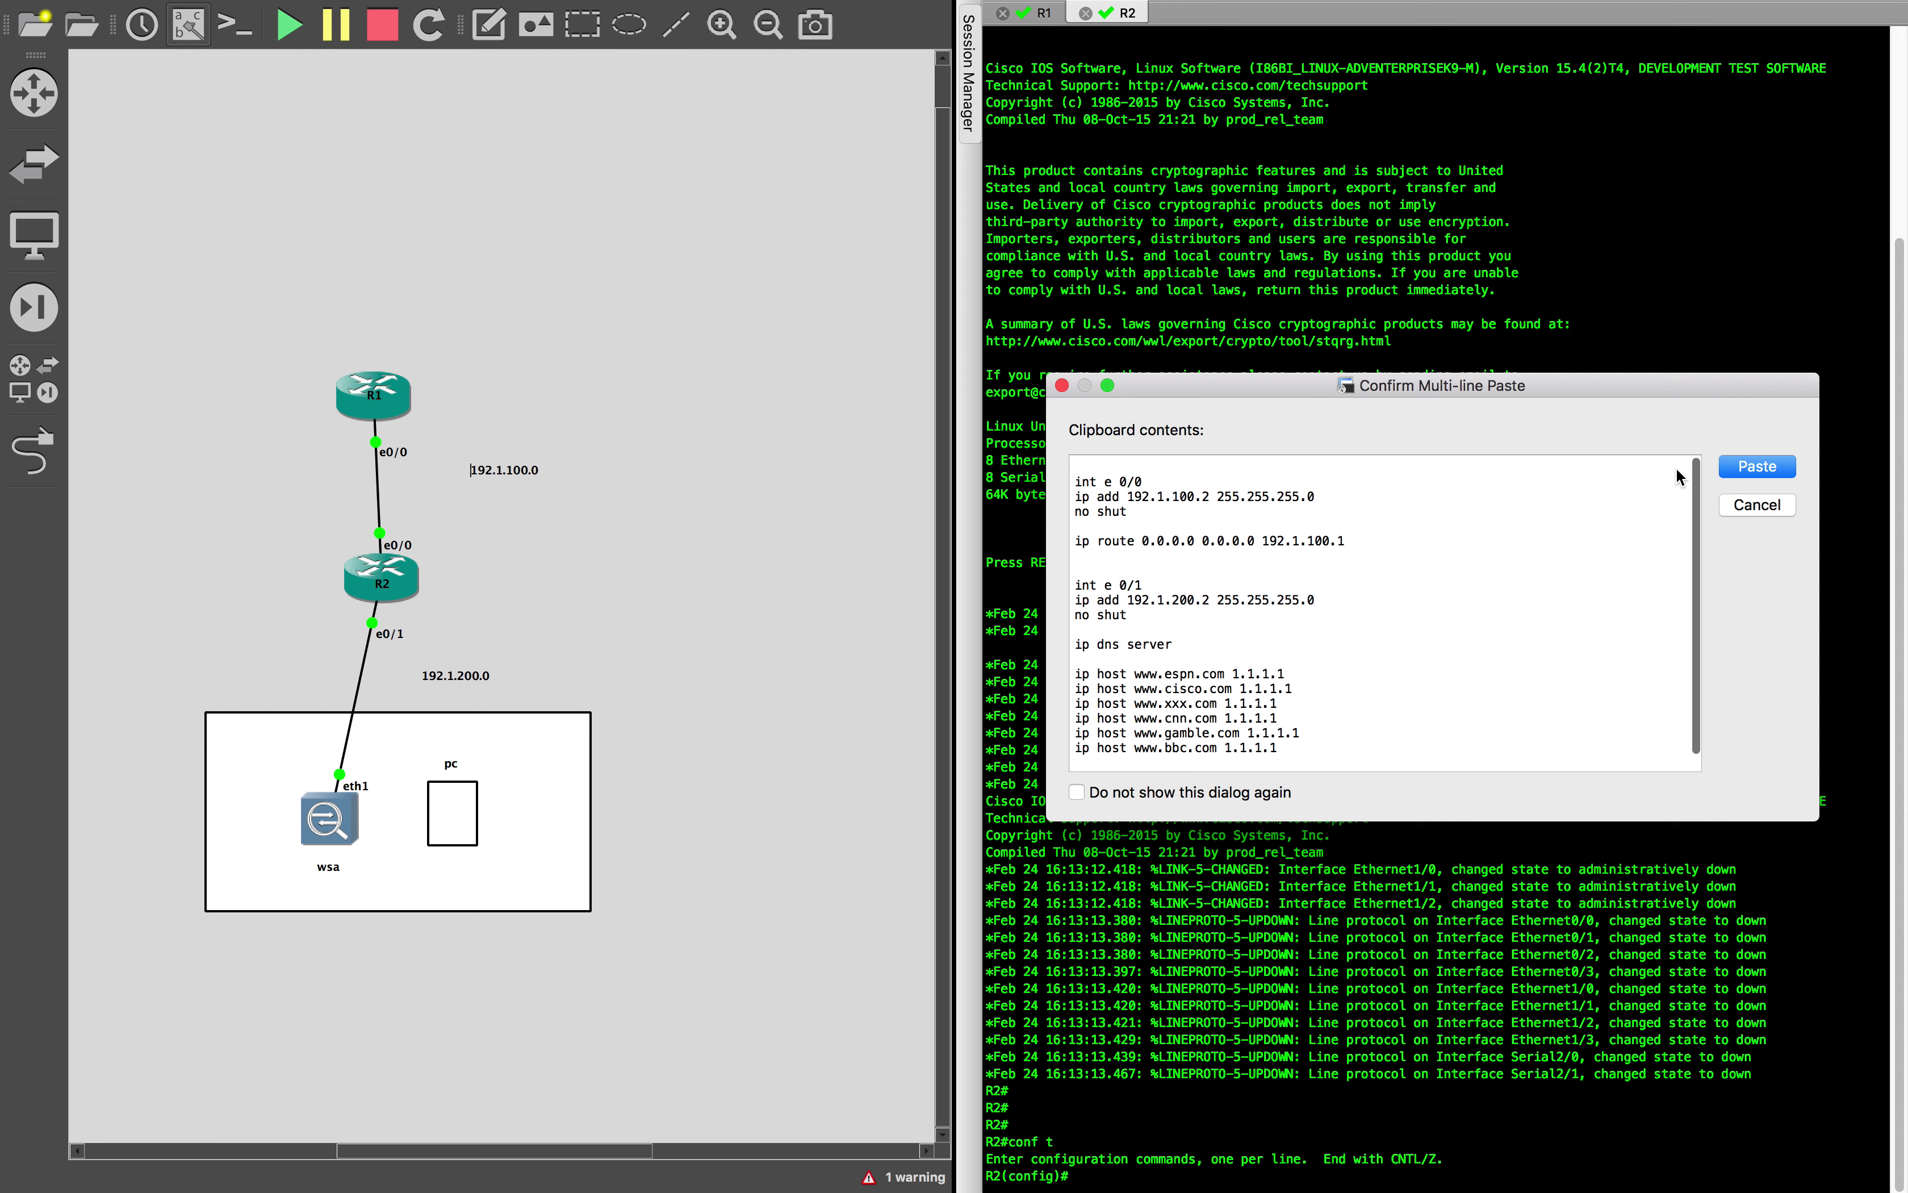
key("Return")
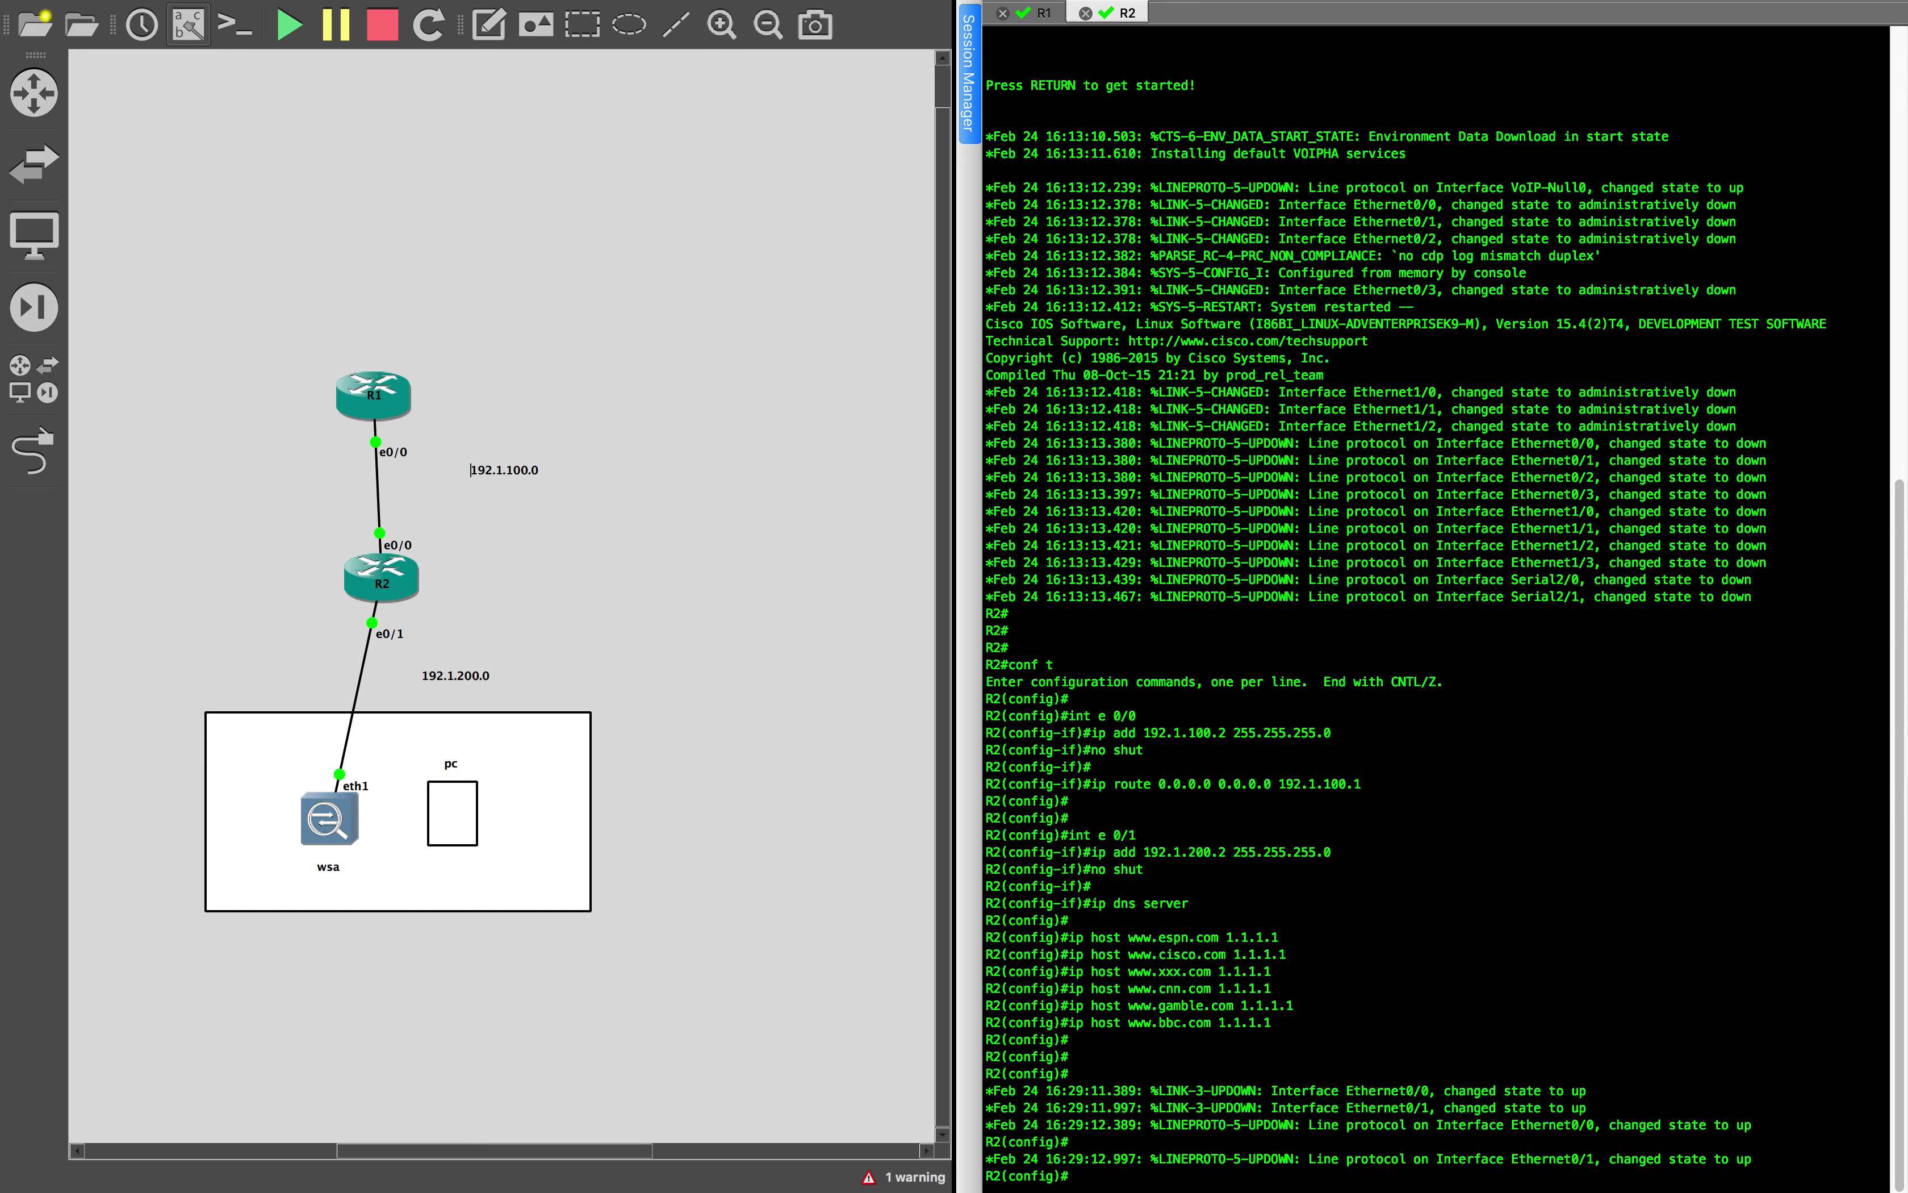
key("ctrl+Up")
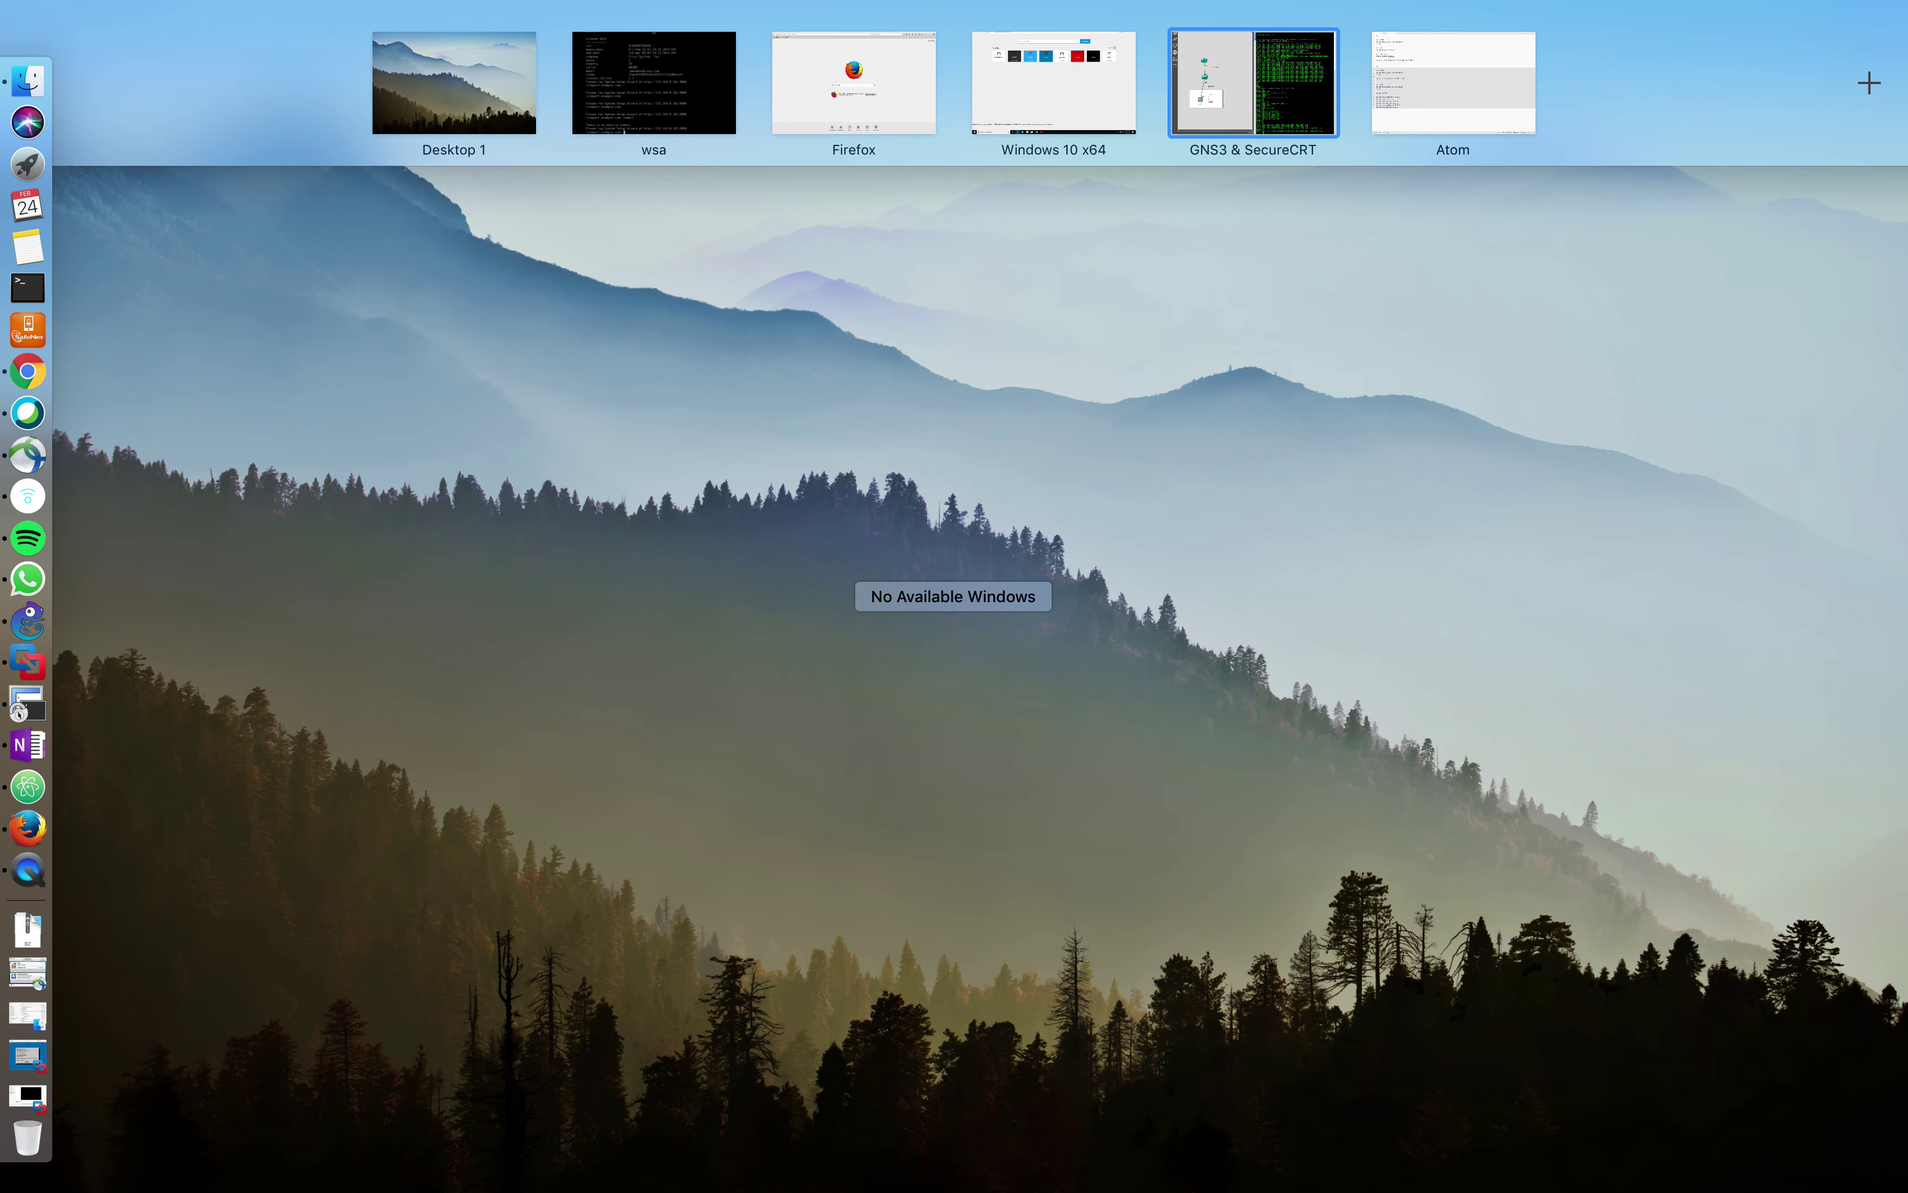
Close Mission Control and switch over to the Windows 10 virtual machine space
key("ctrl+Up")
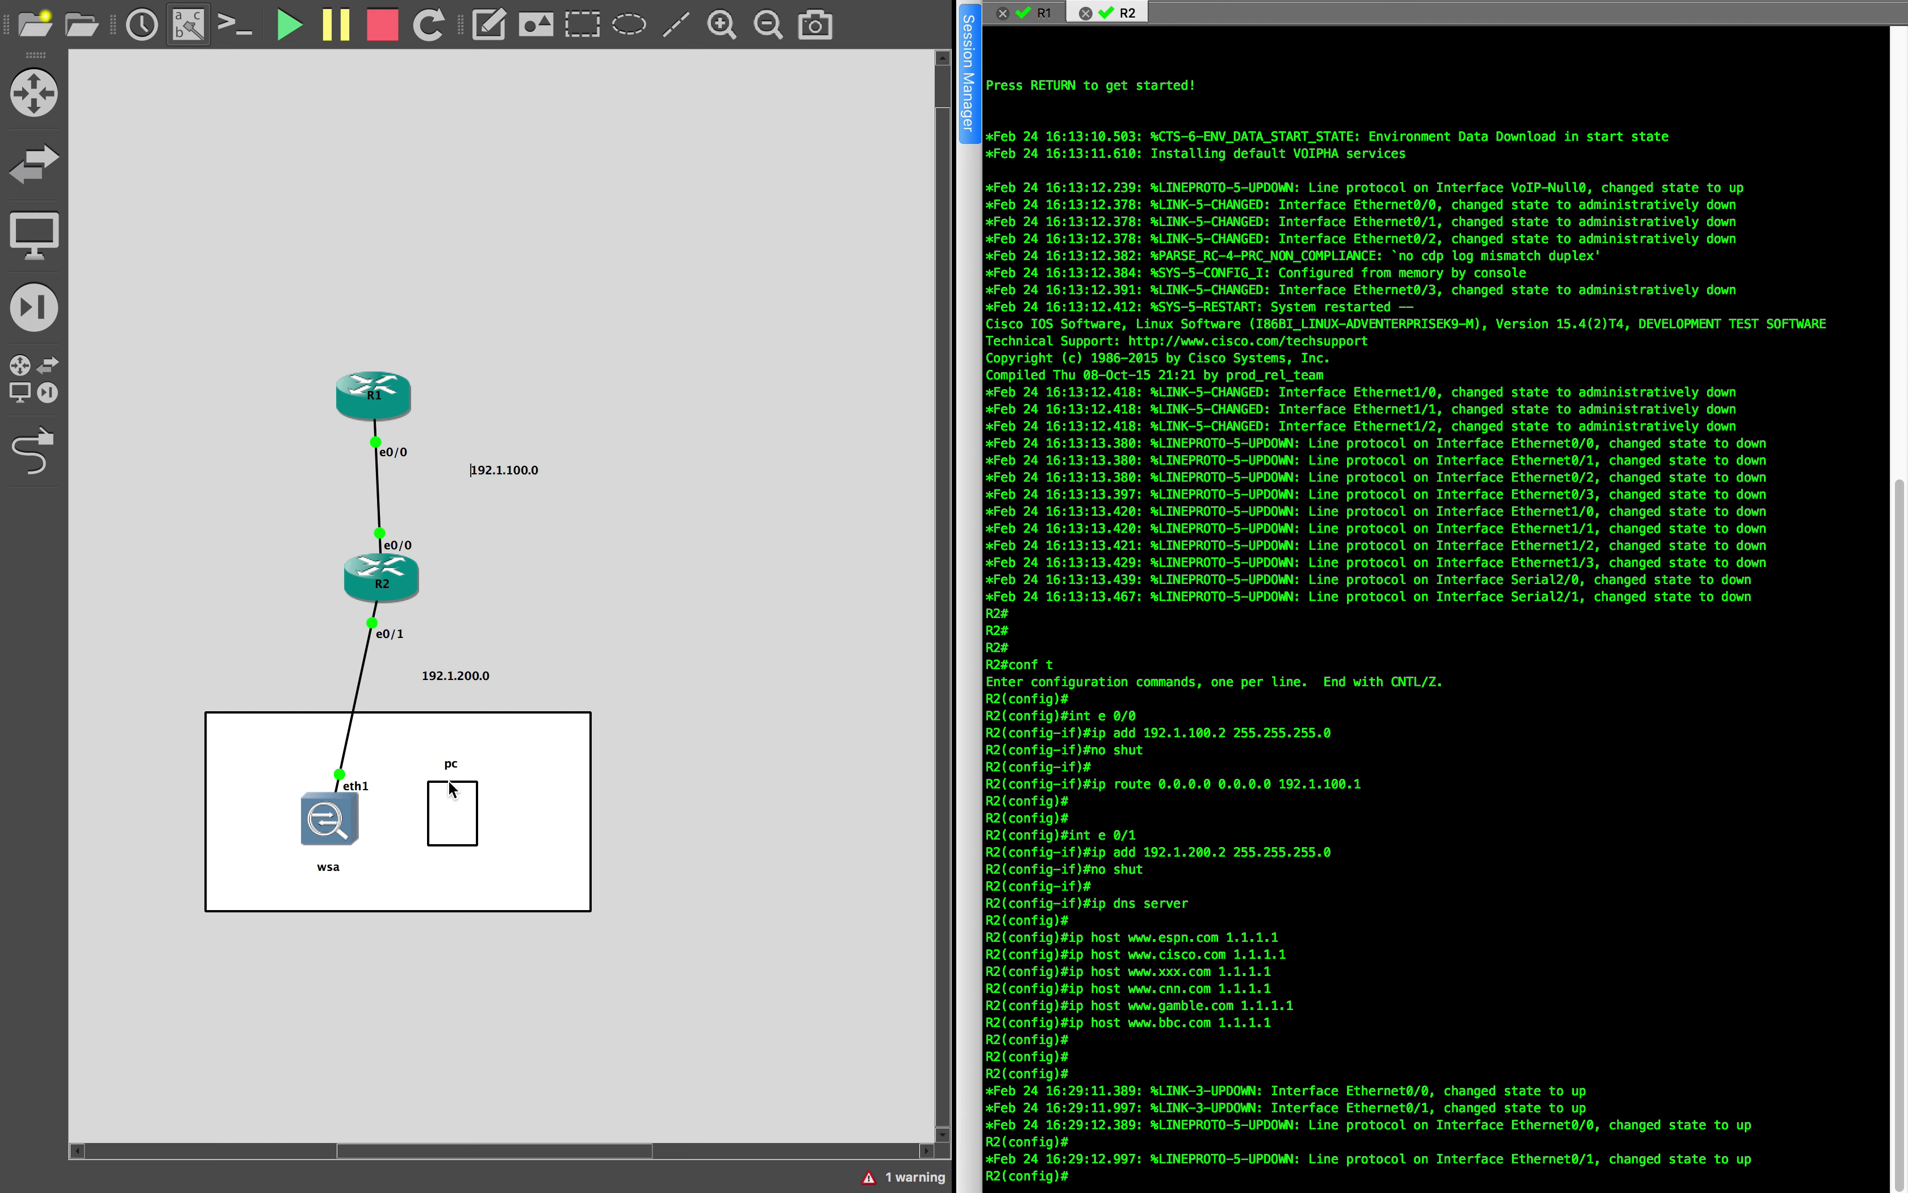
key("ctrl+Right")
key("ctrl+Right")
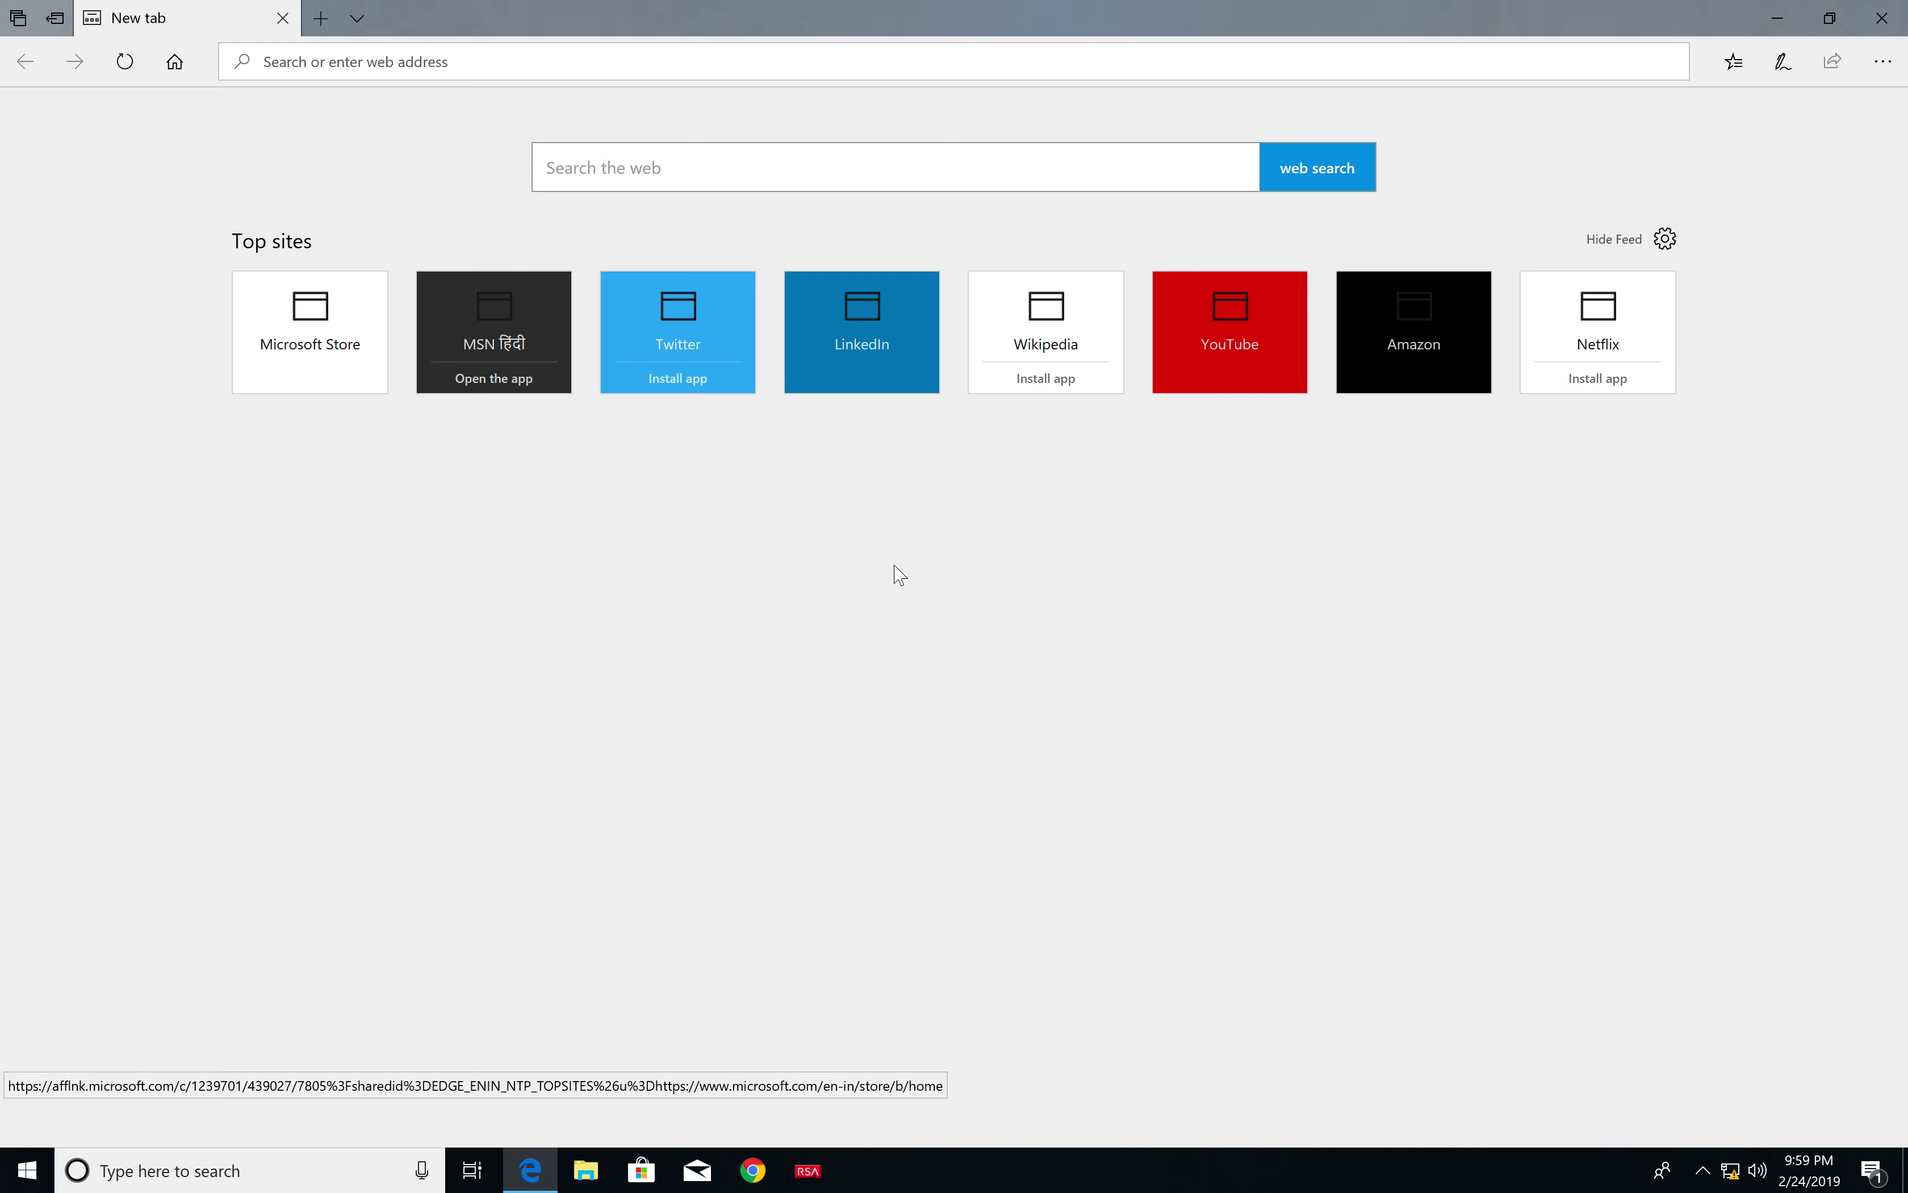
Go from the network tray through Ethernet settings to adapter options and open Ethernet0's status
left_click(1728, 1169)
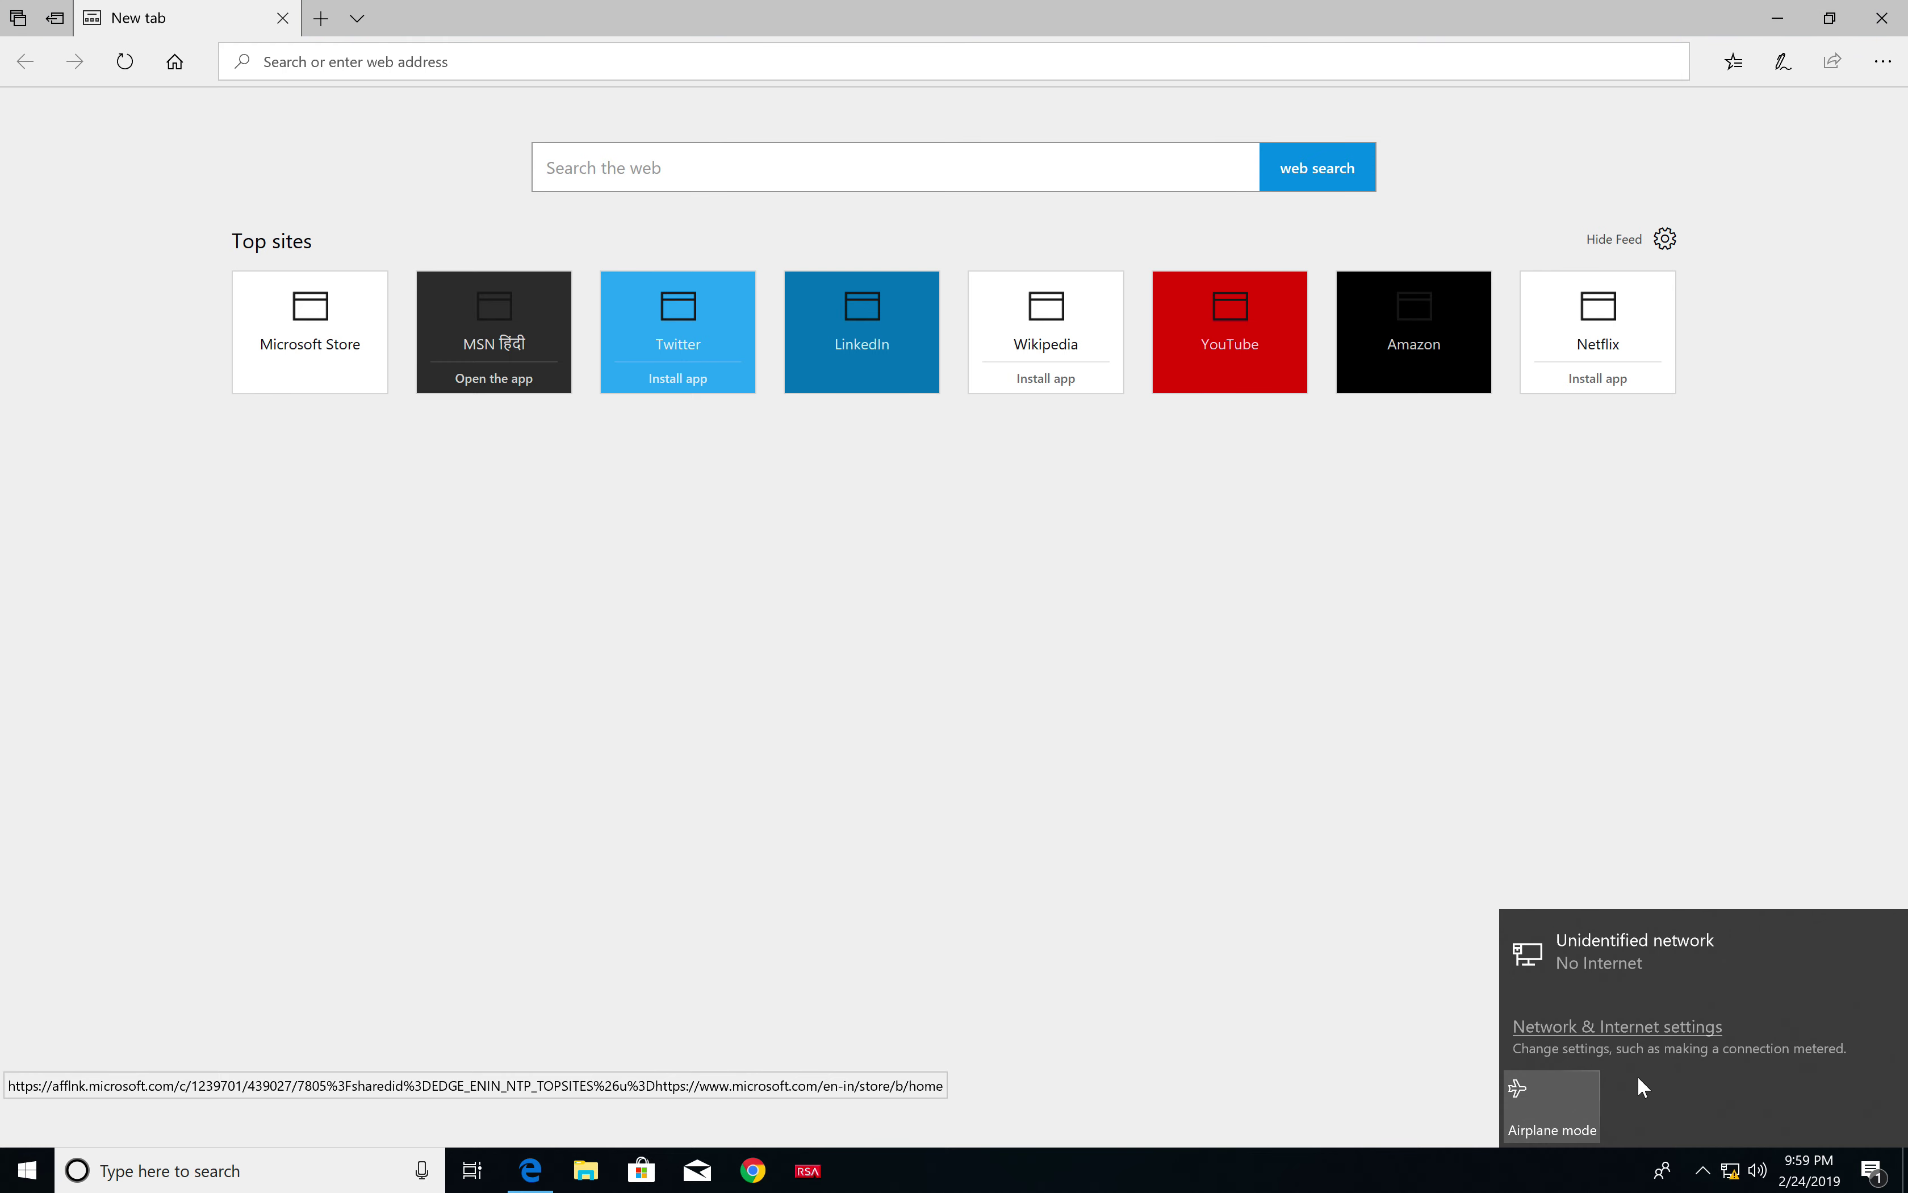
left_click(1616, 1027)
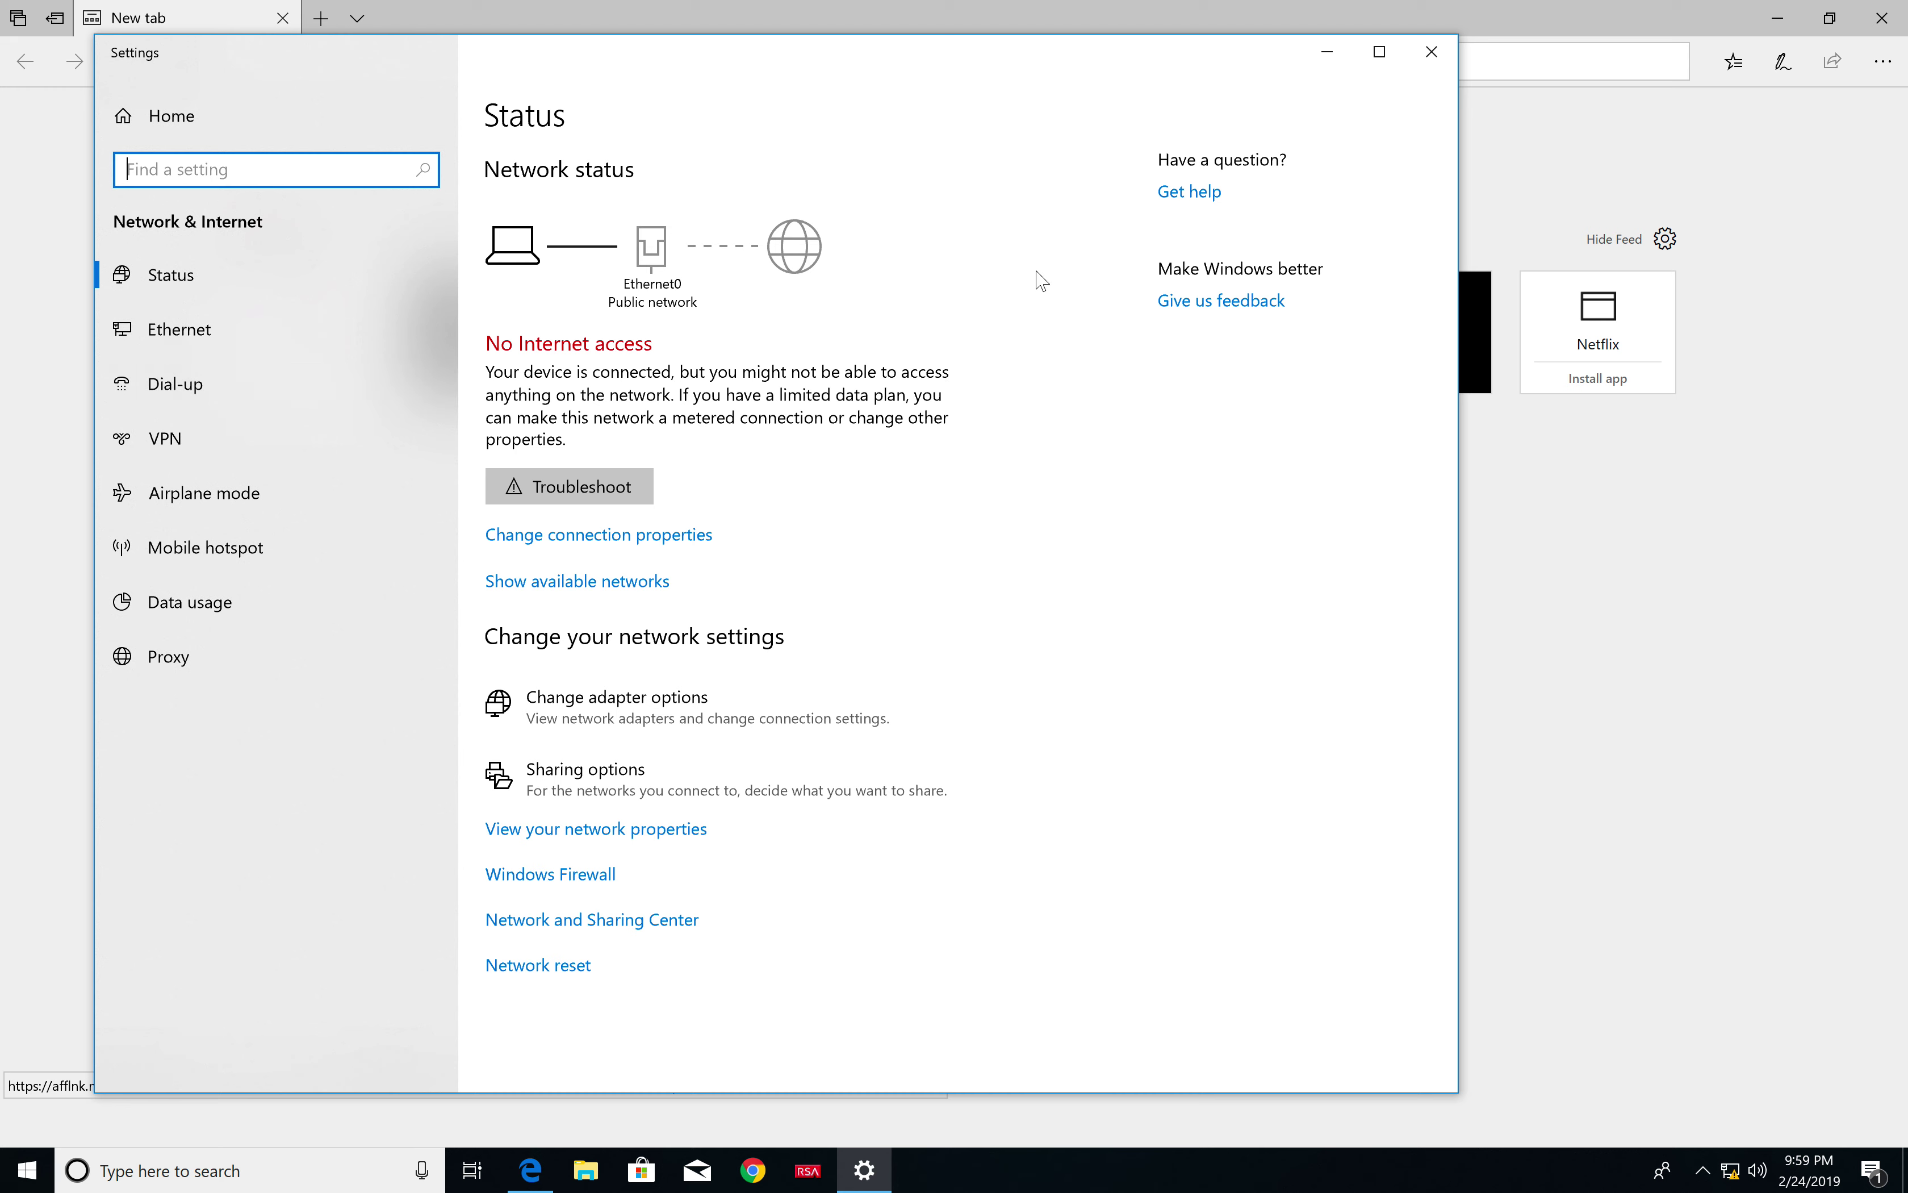
left_click(320, 329)
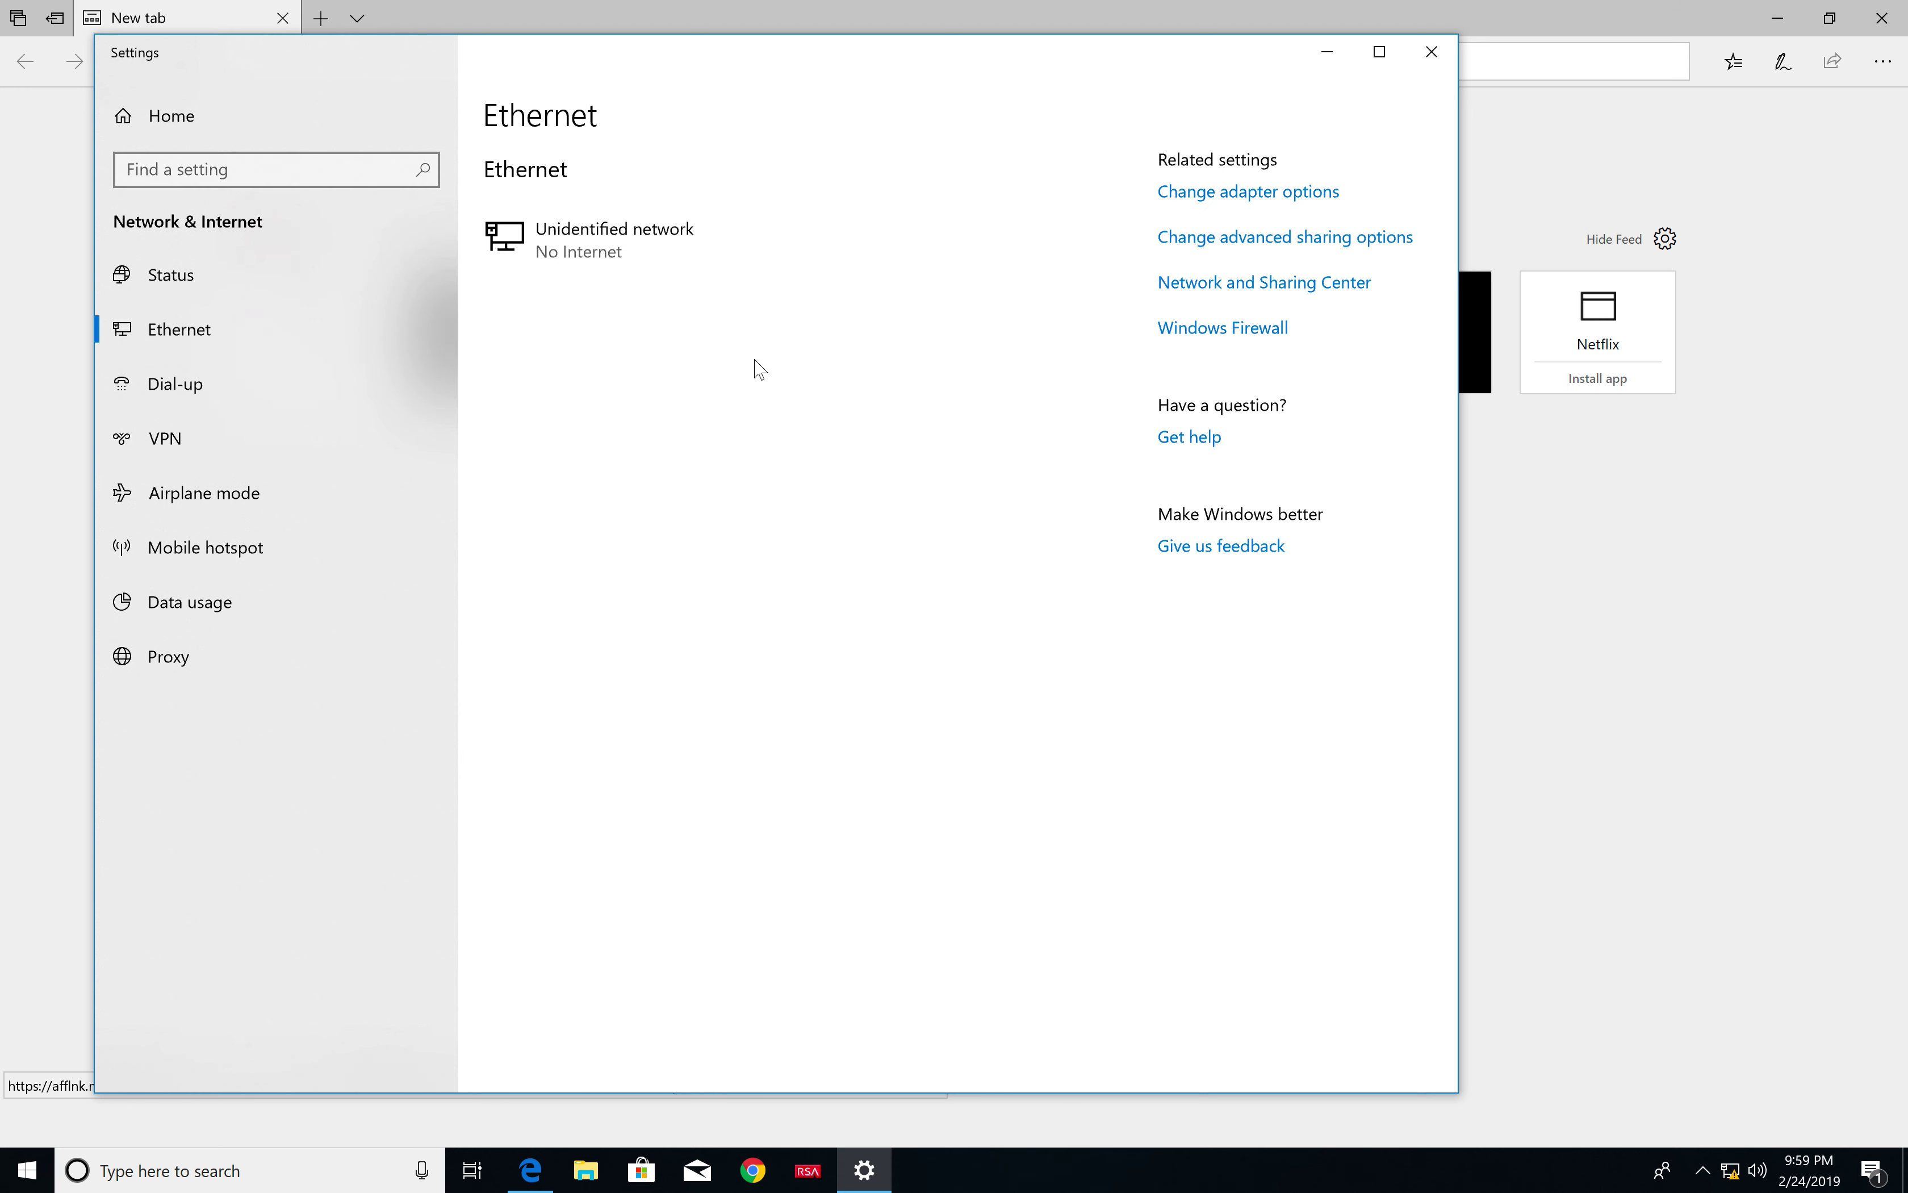
left_click(1247, 192)
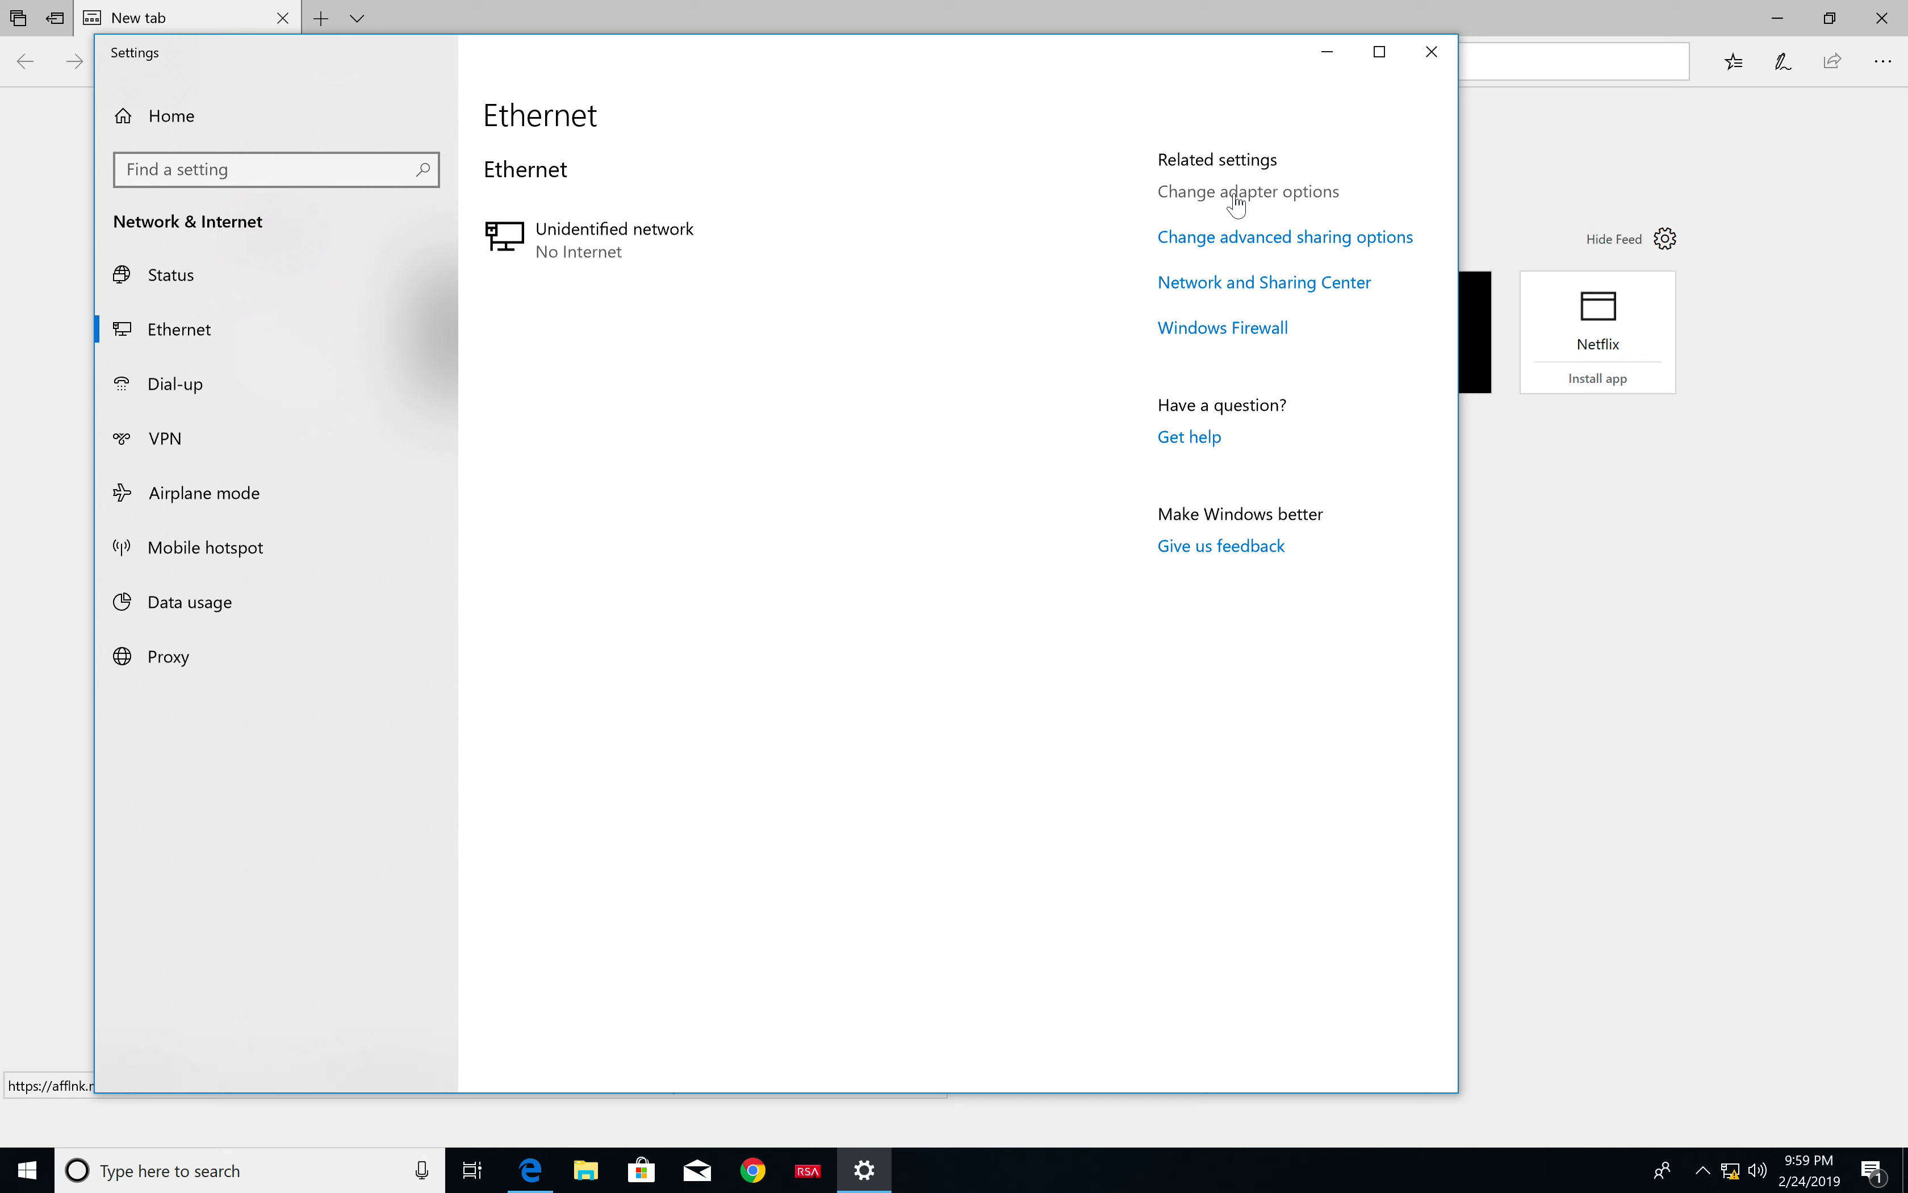
left_click(1175, 192)
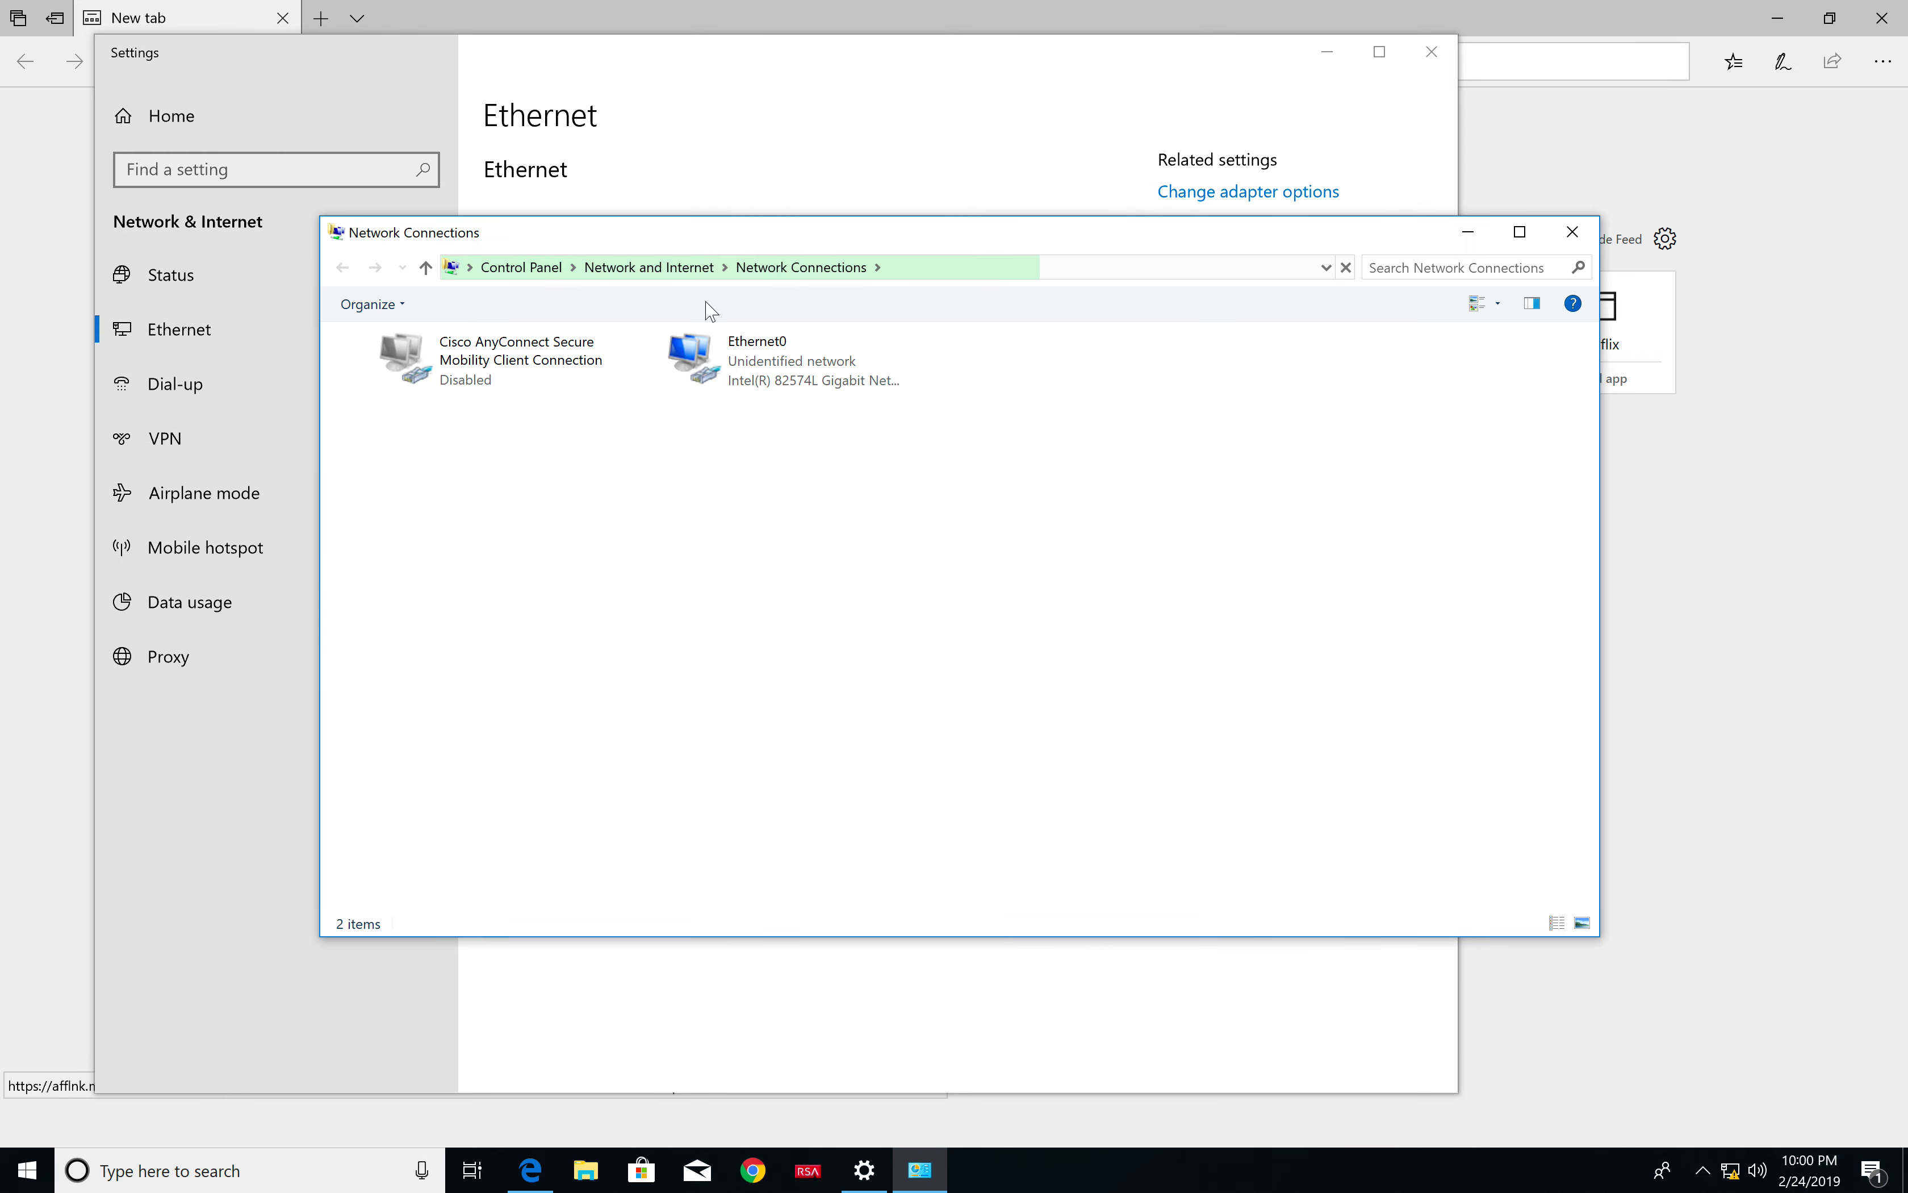
left_click(820, 377)
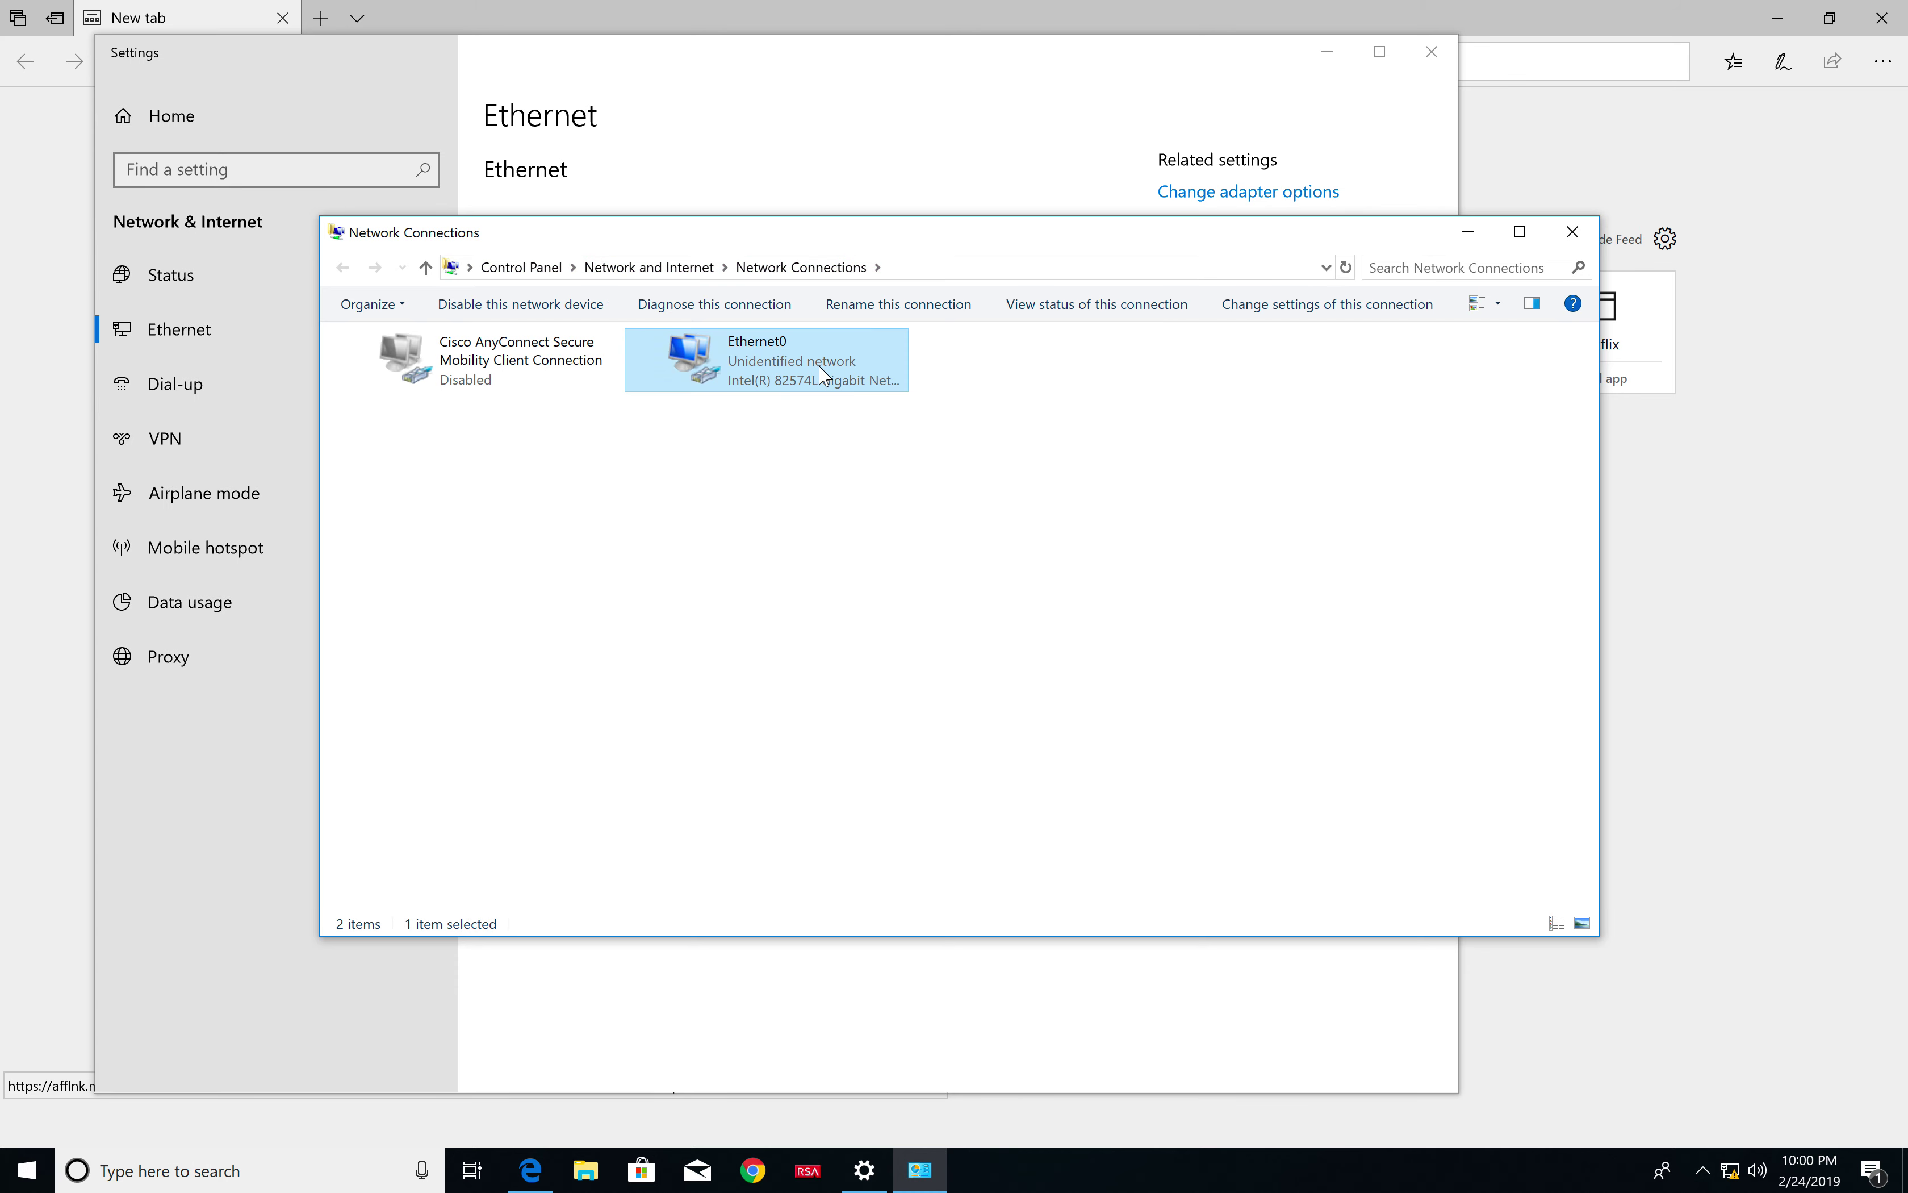
double_click(820, 377)
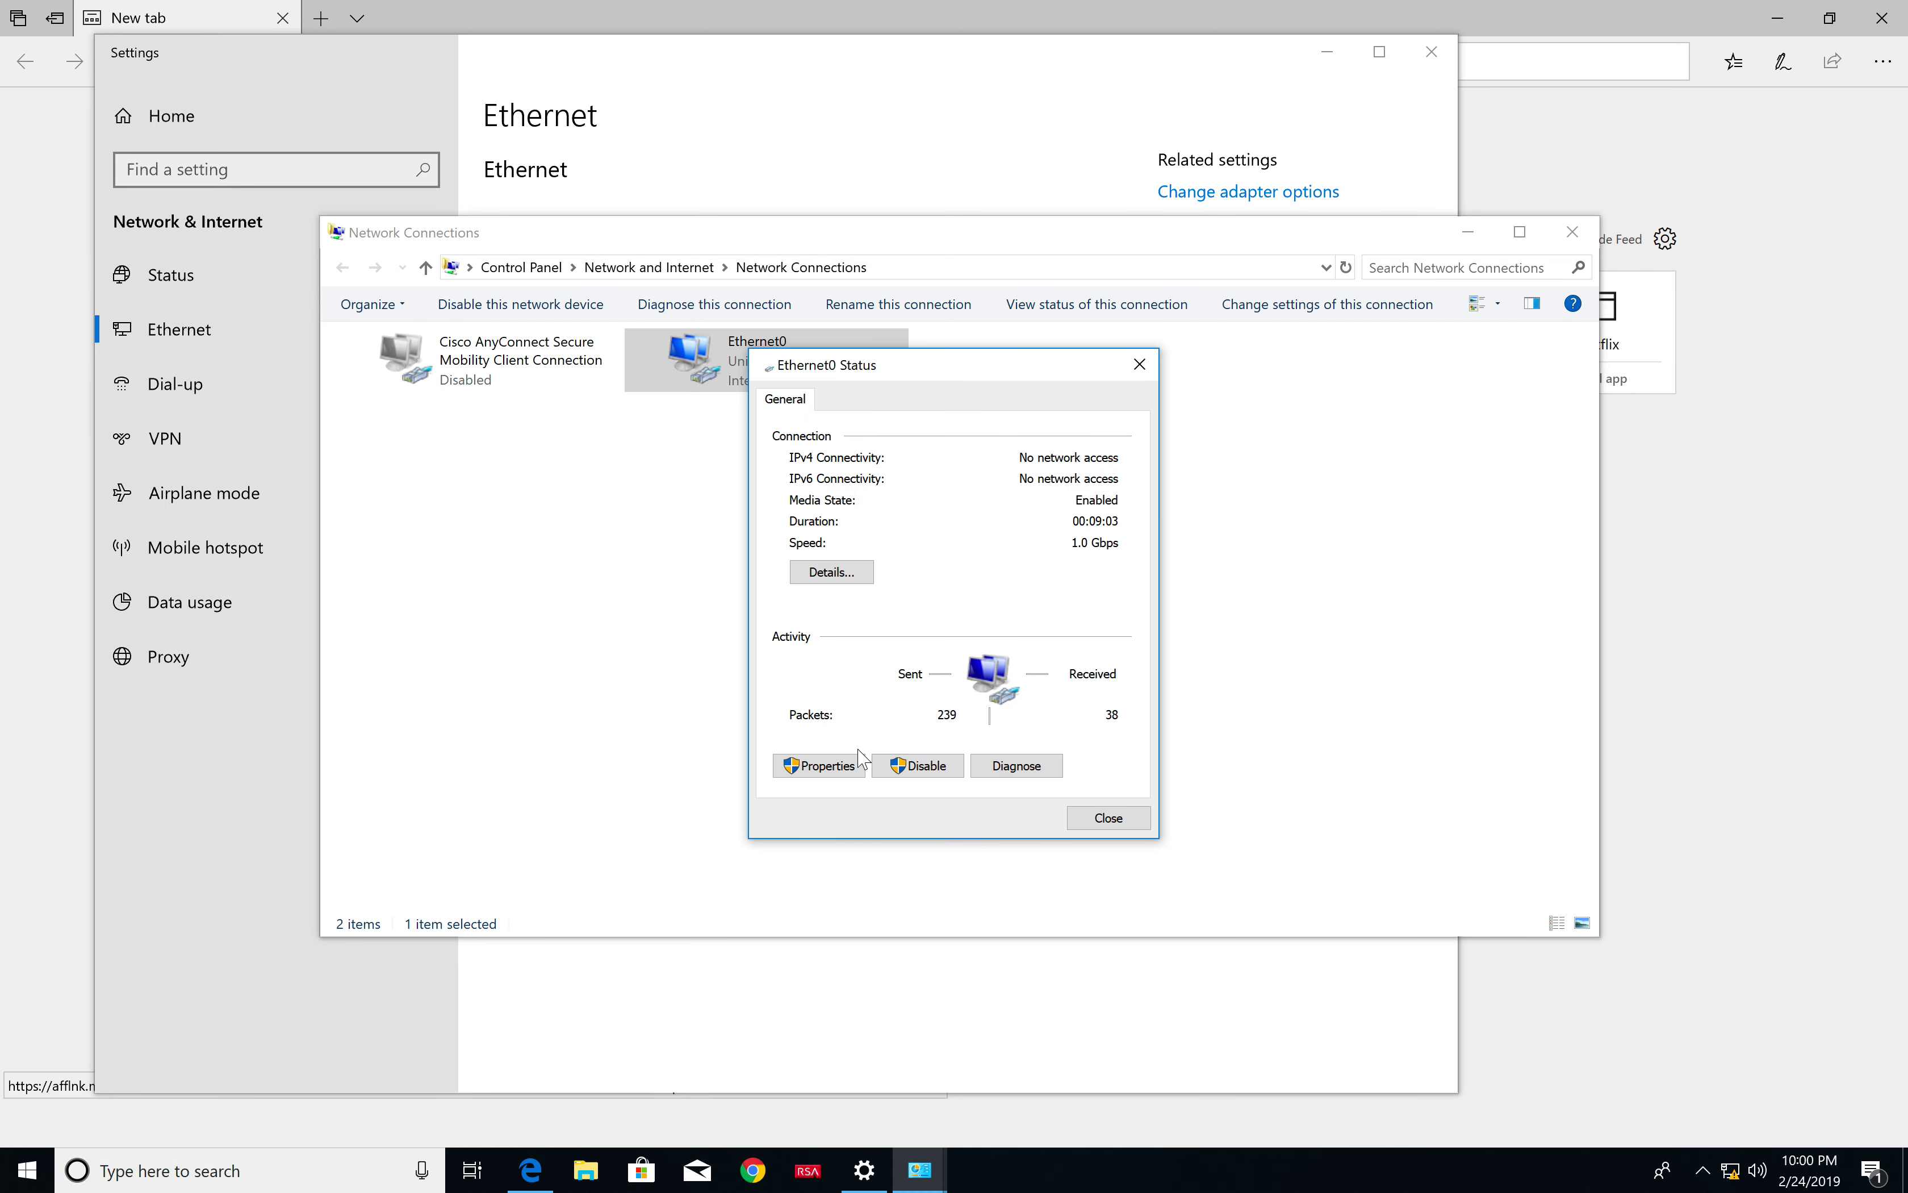
Verify Ethernet0's IPv4 settings show static 192.1.200.91 with mask 255.255.255.0, then close all its dialogs
left_click(849, 769)
left_click(848, 768)
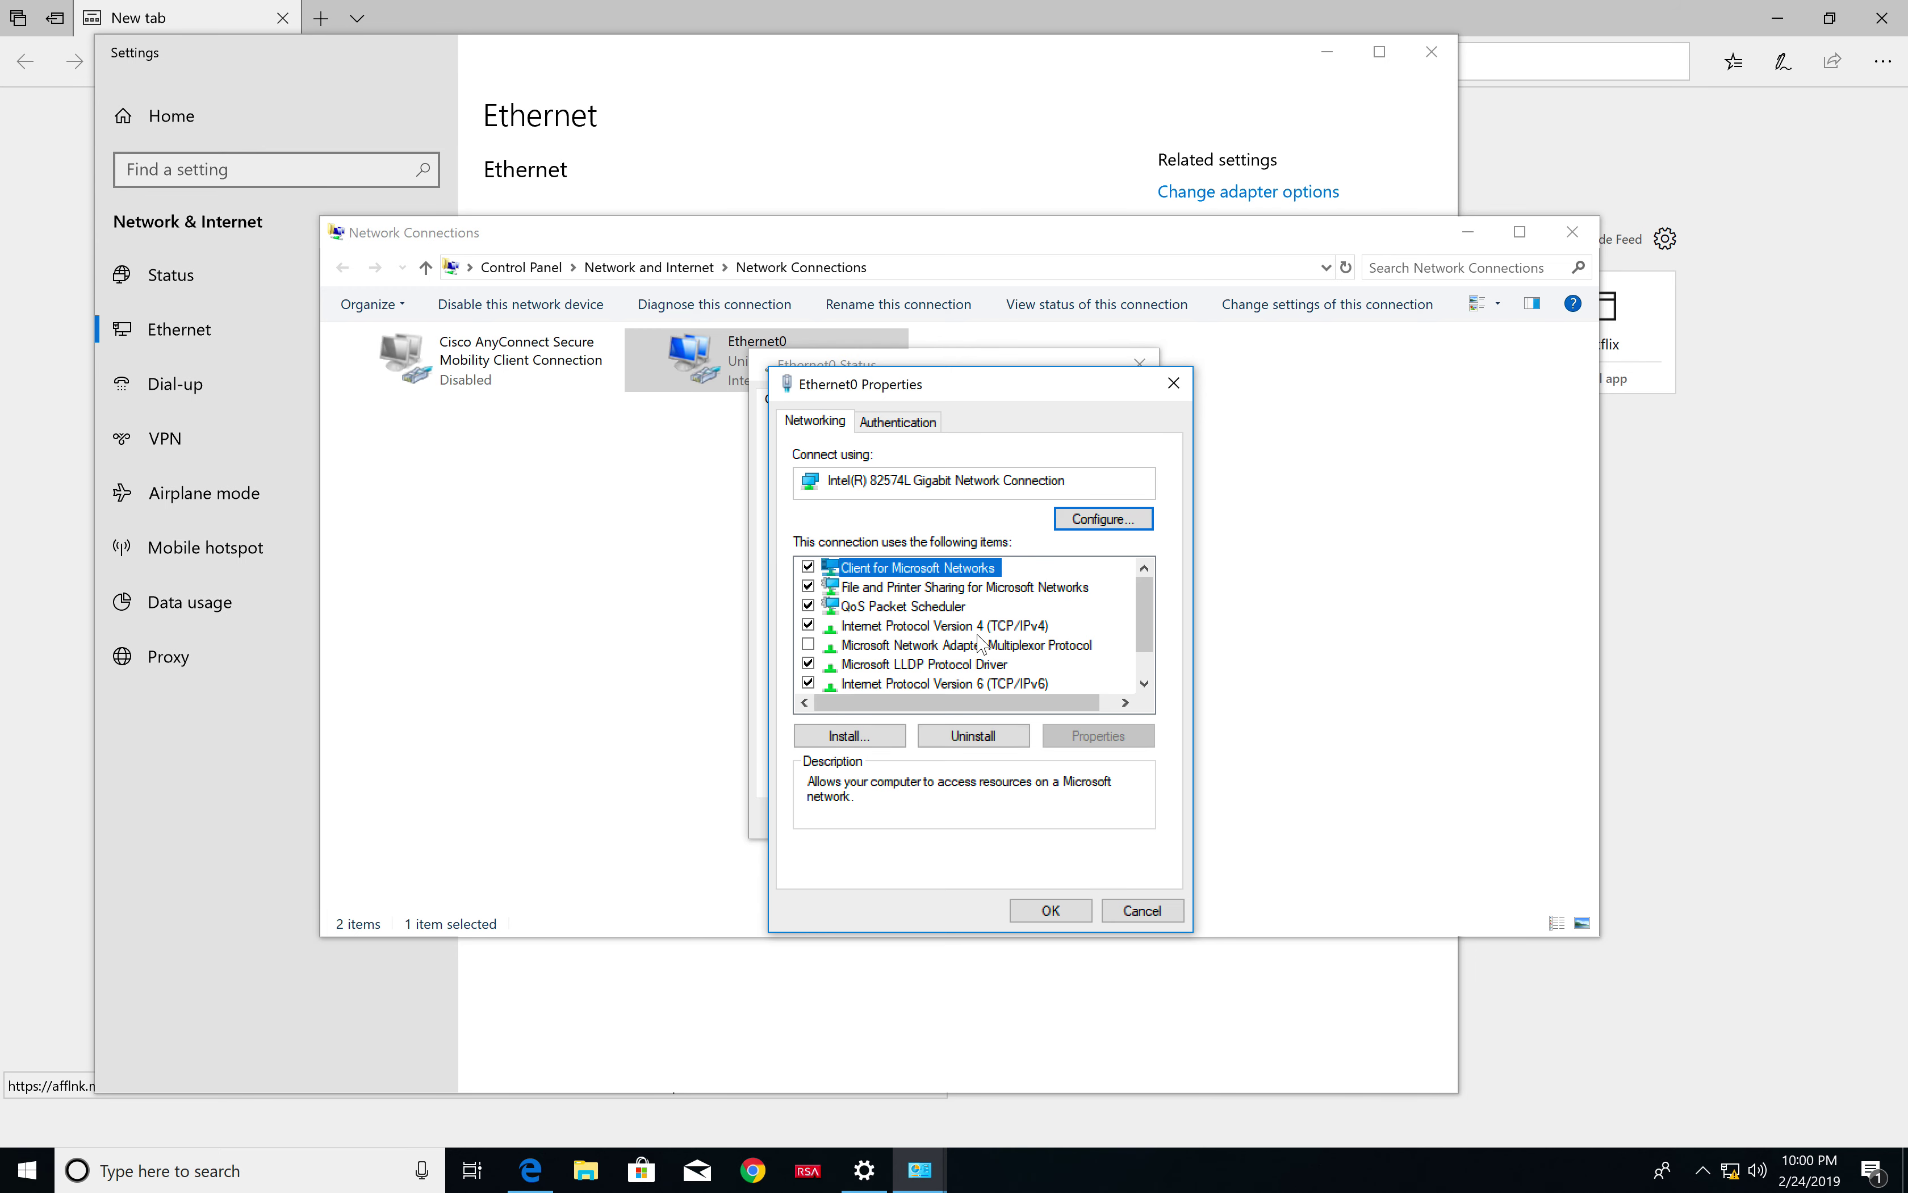
left_click(947, 627)
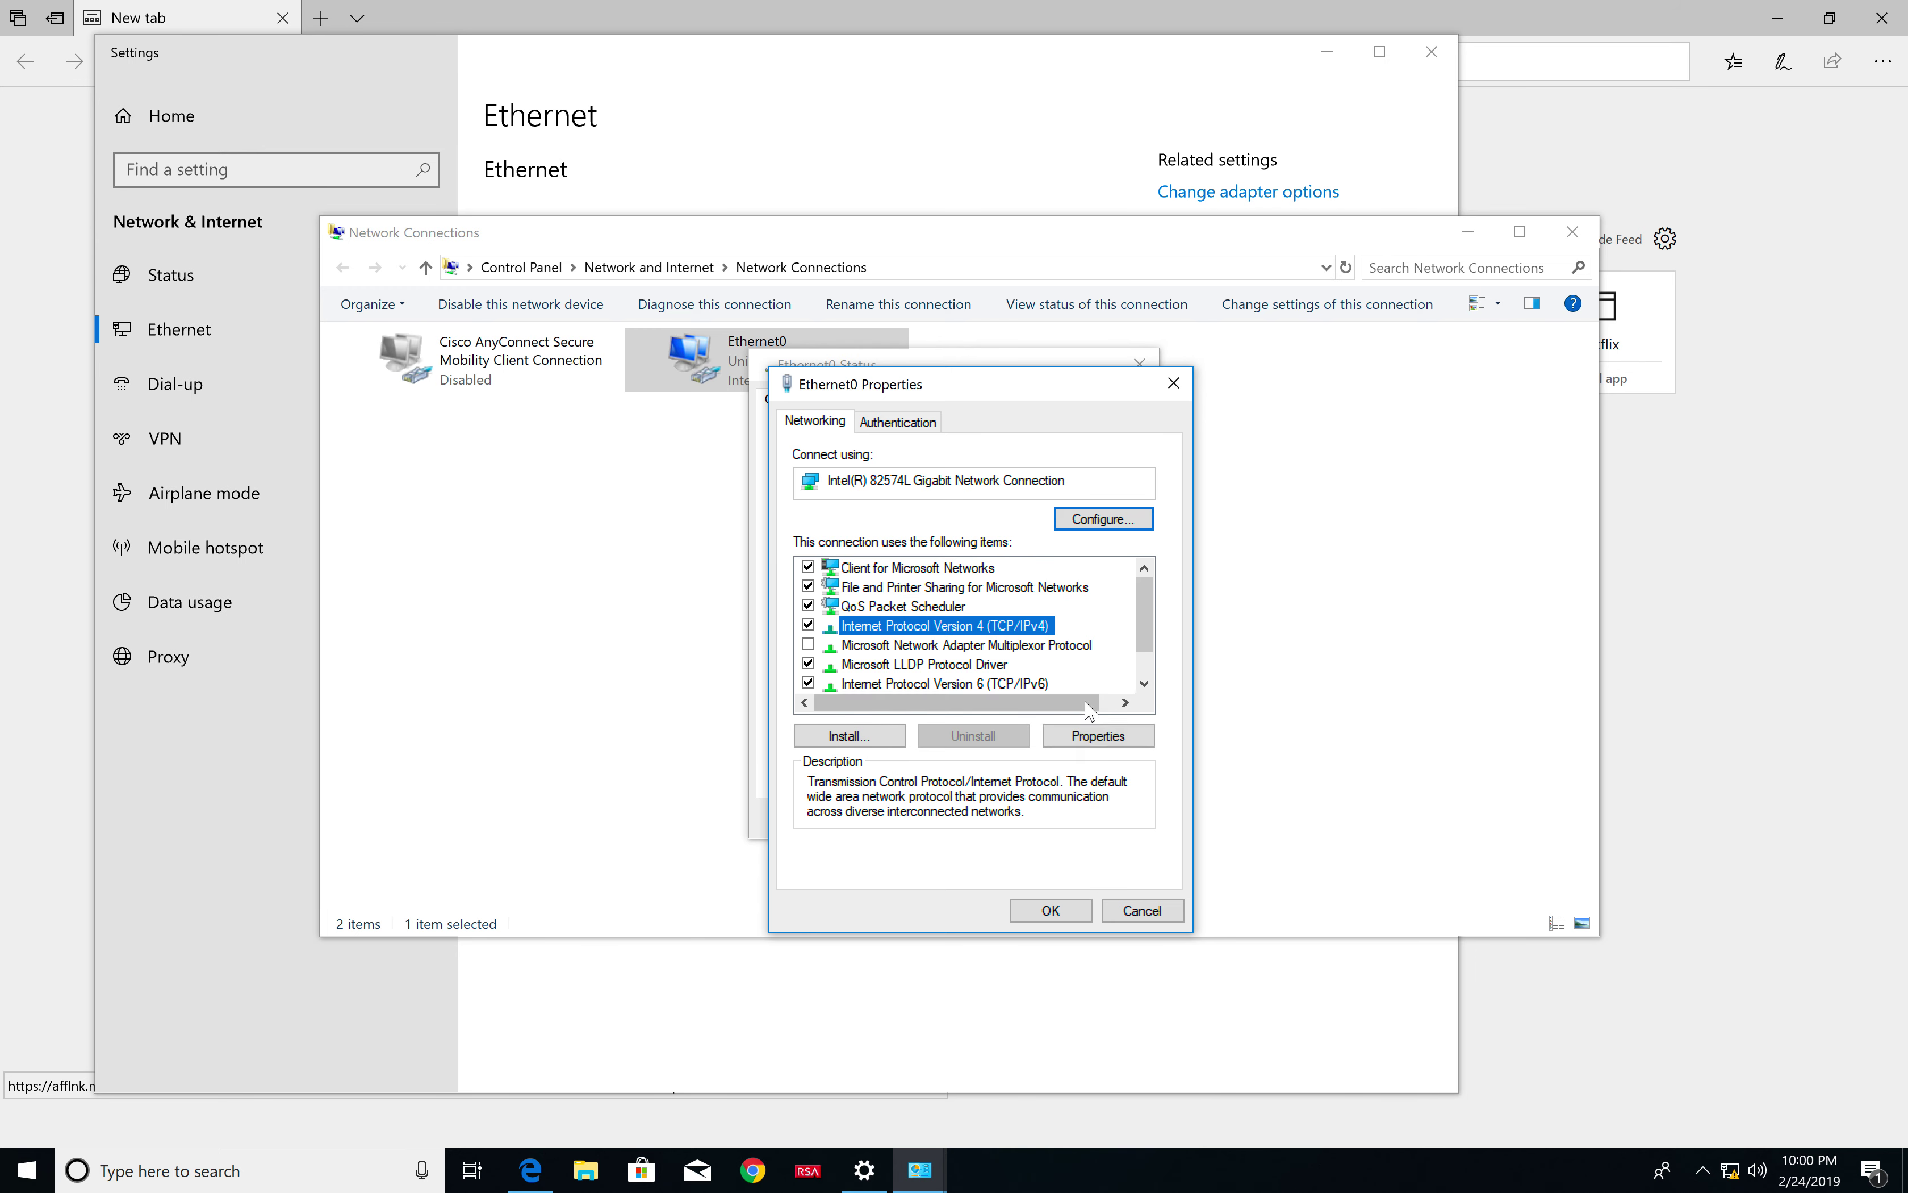
left_click(1088, 739)
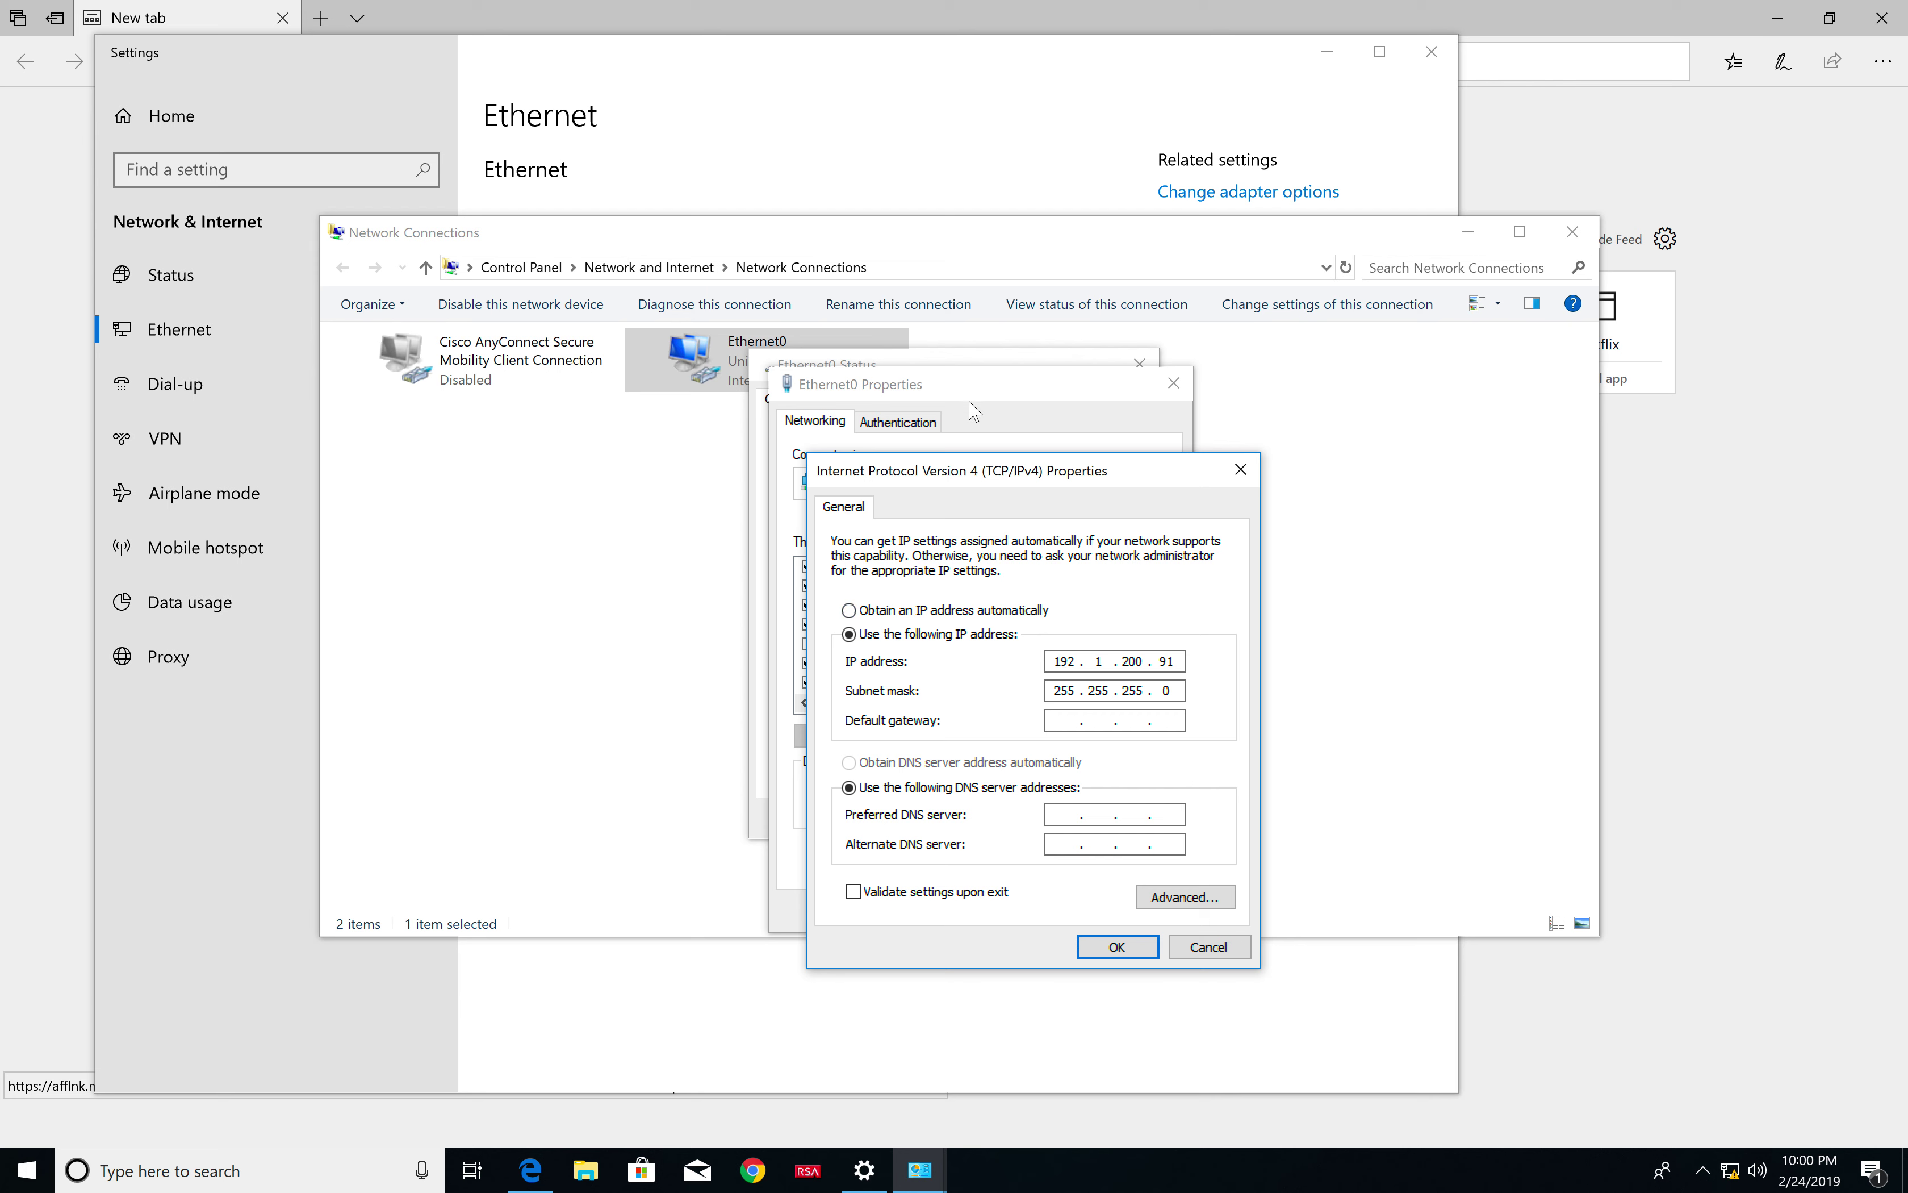
left_click(1244, 472)
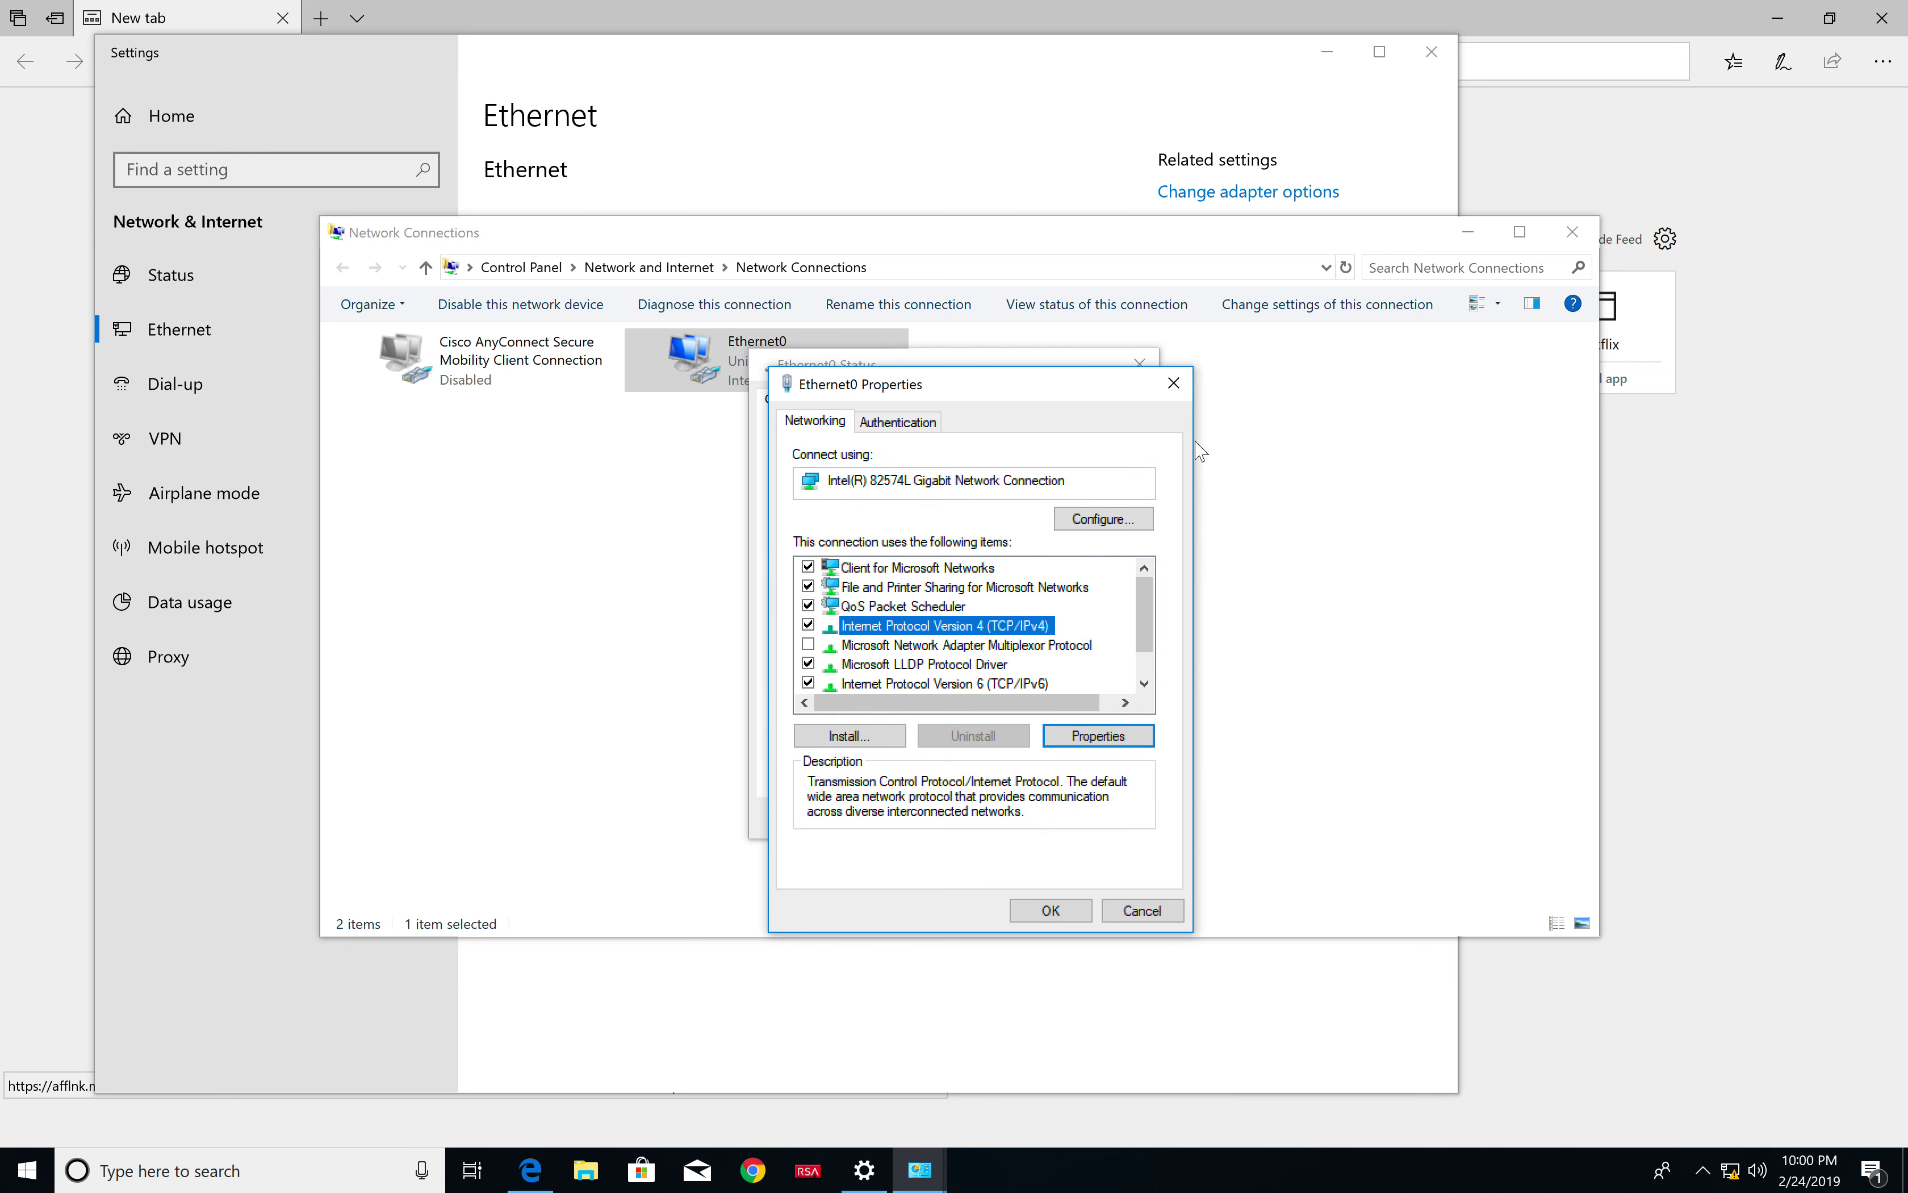
left_click(1175, 386)
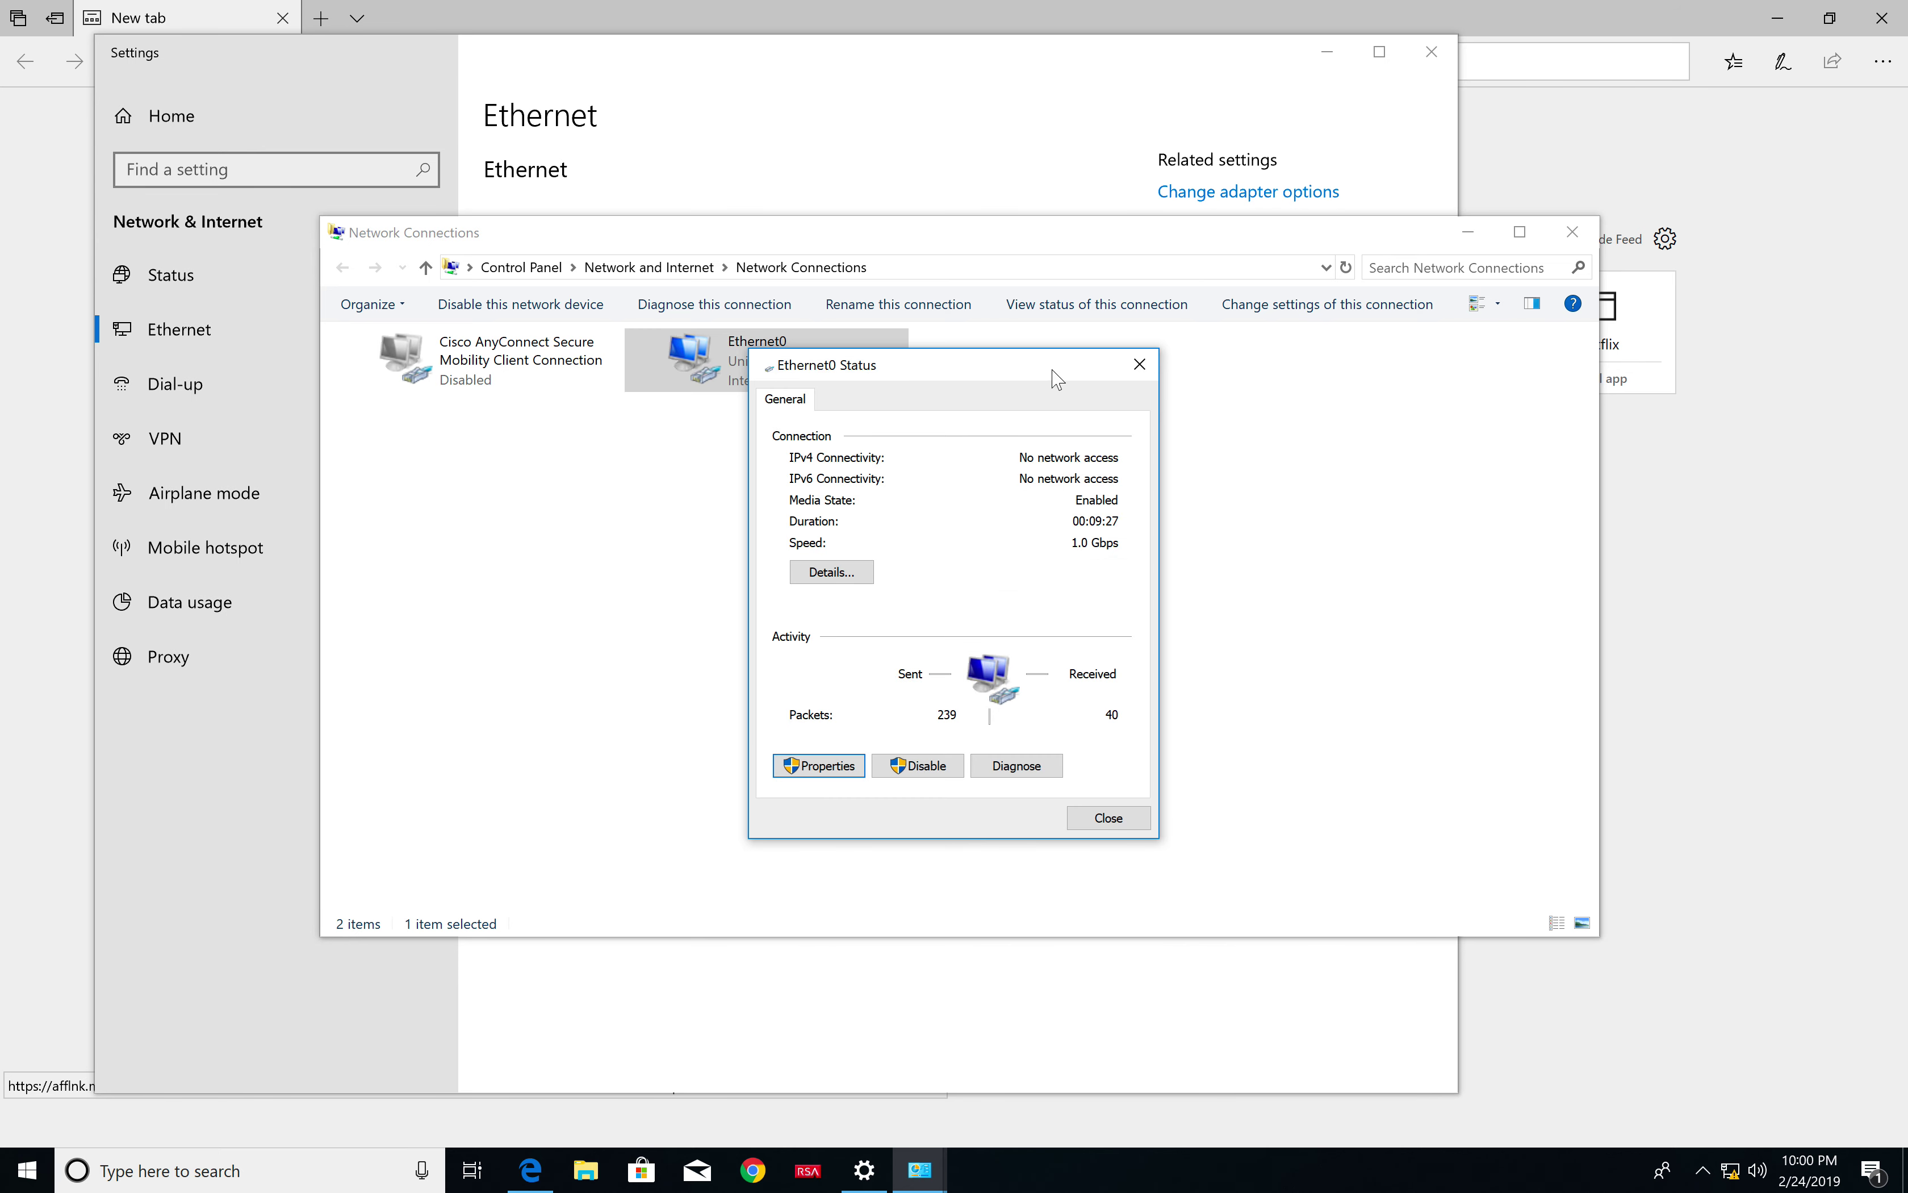
left_click(1139, 363)
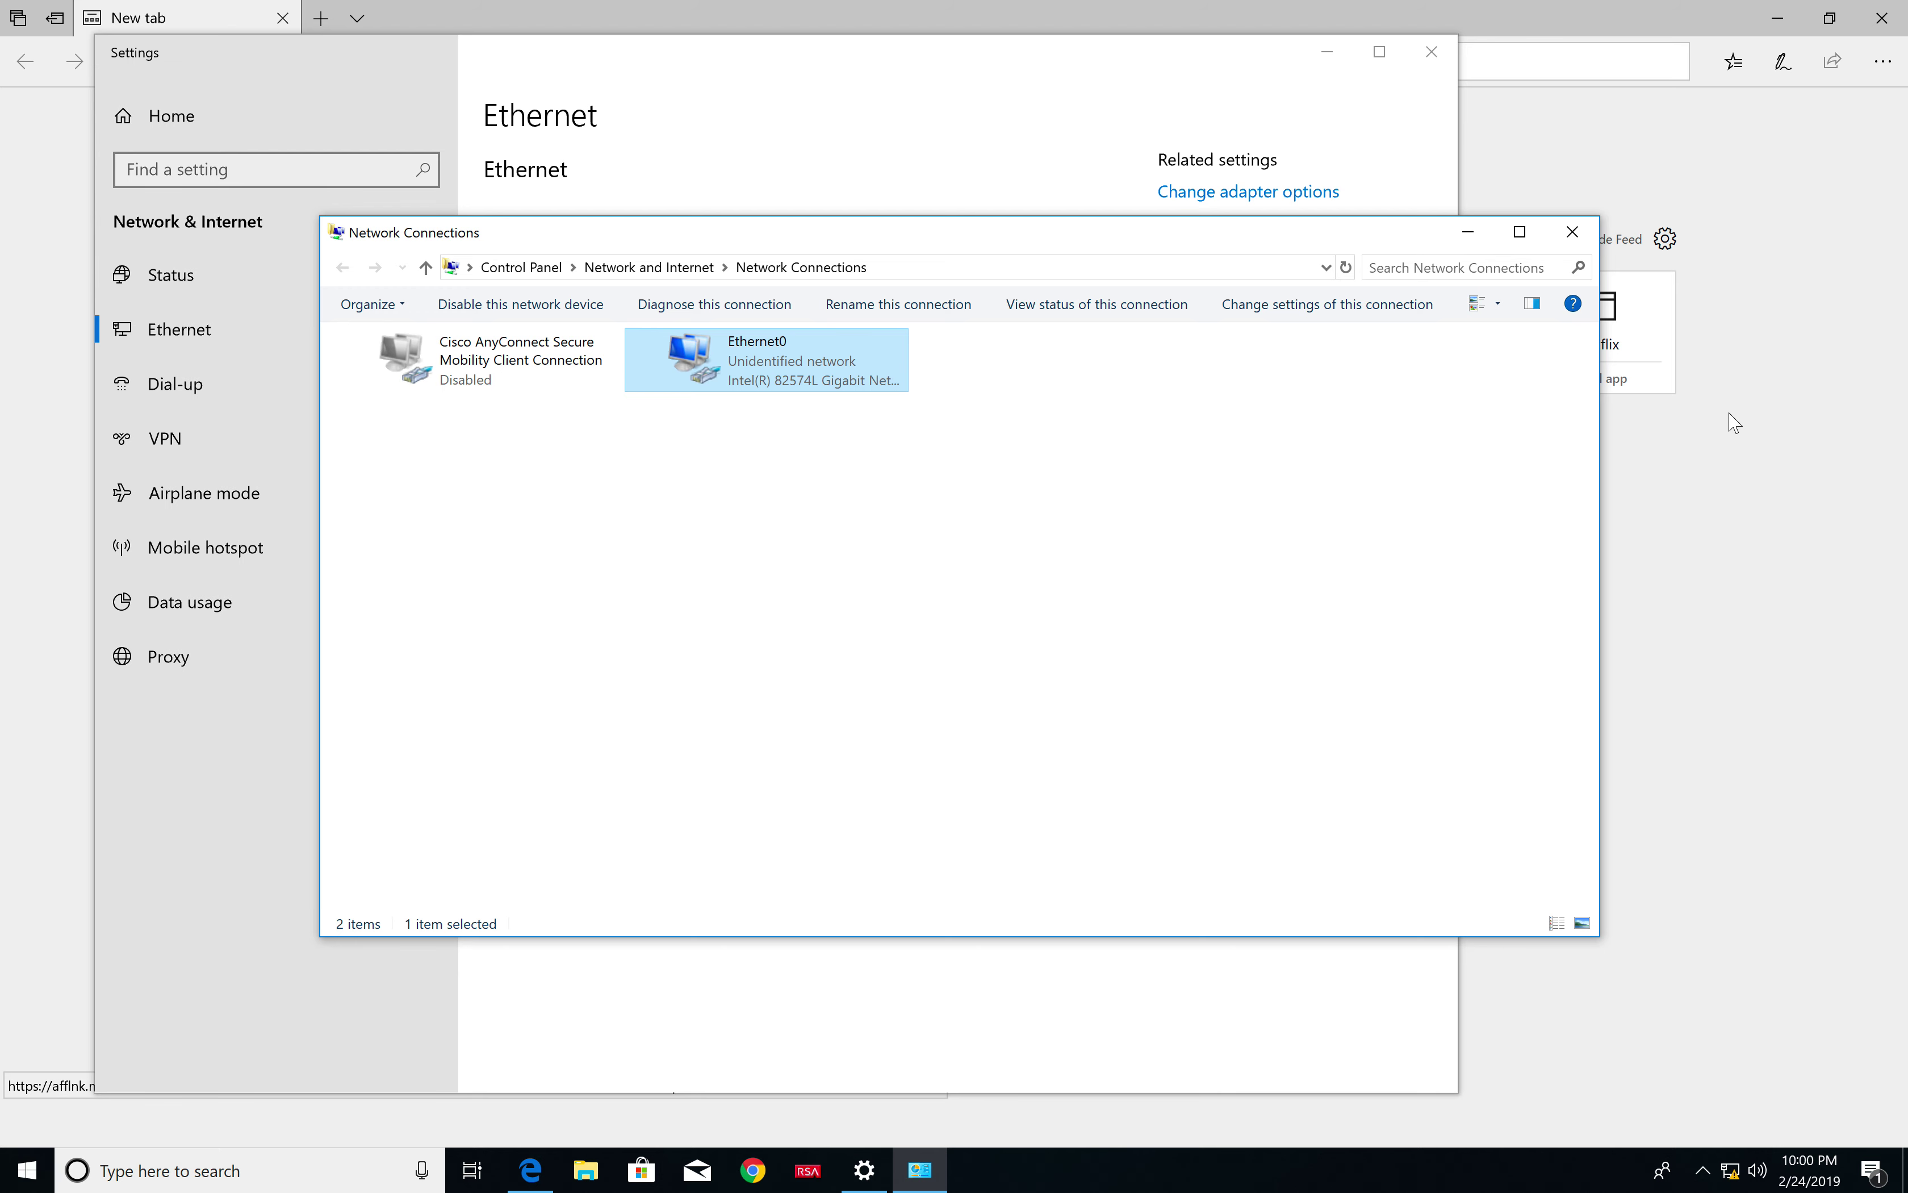
Close Network Connections and Settings, move the GNS3 & SecureCRT space before Windows 10 x64, and switch to it
left_click(1573, 232)
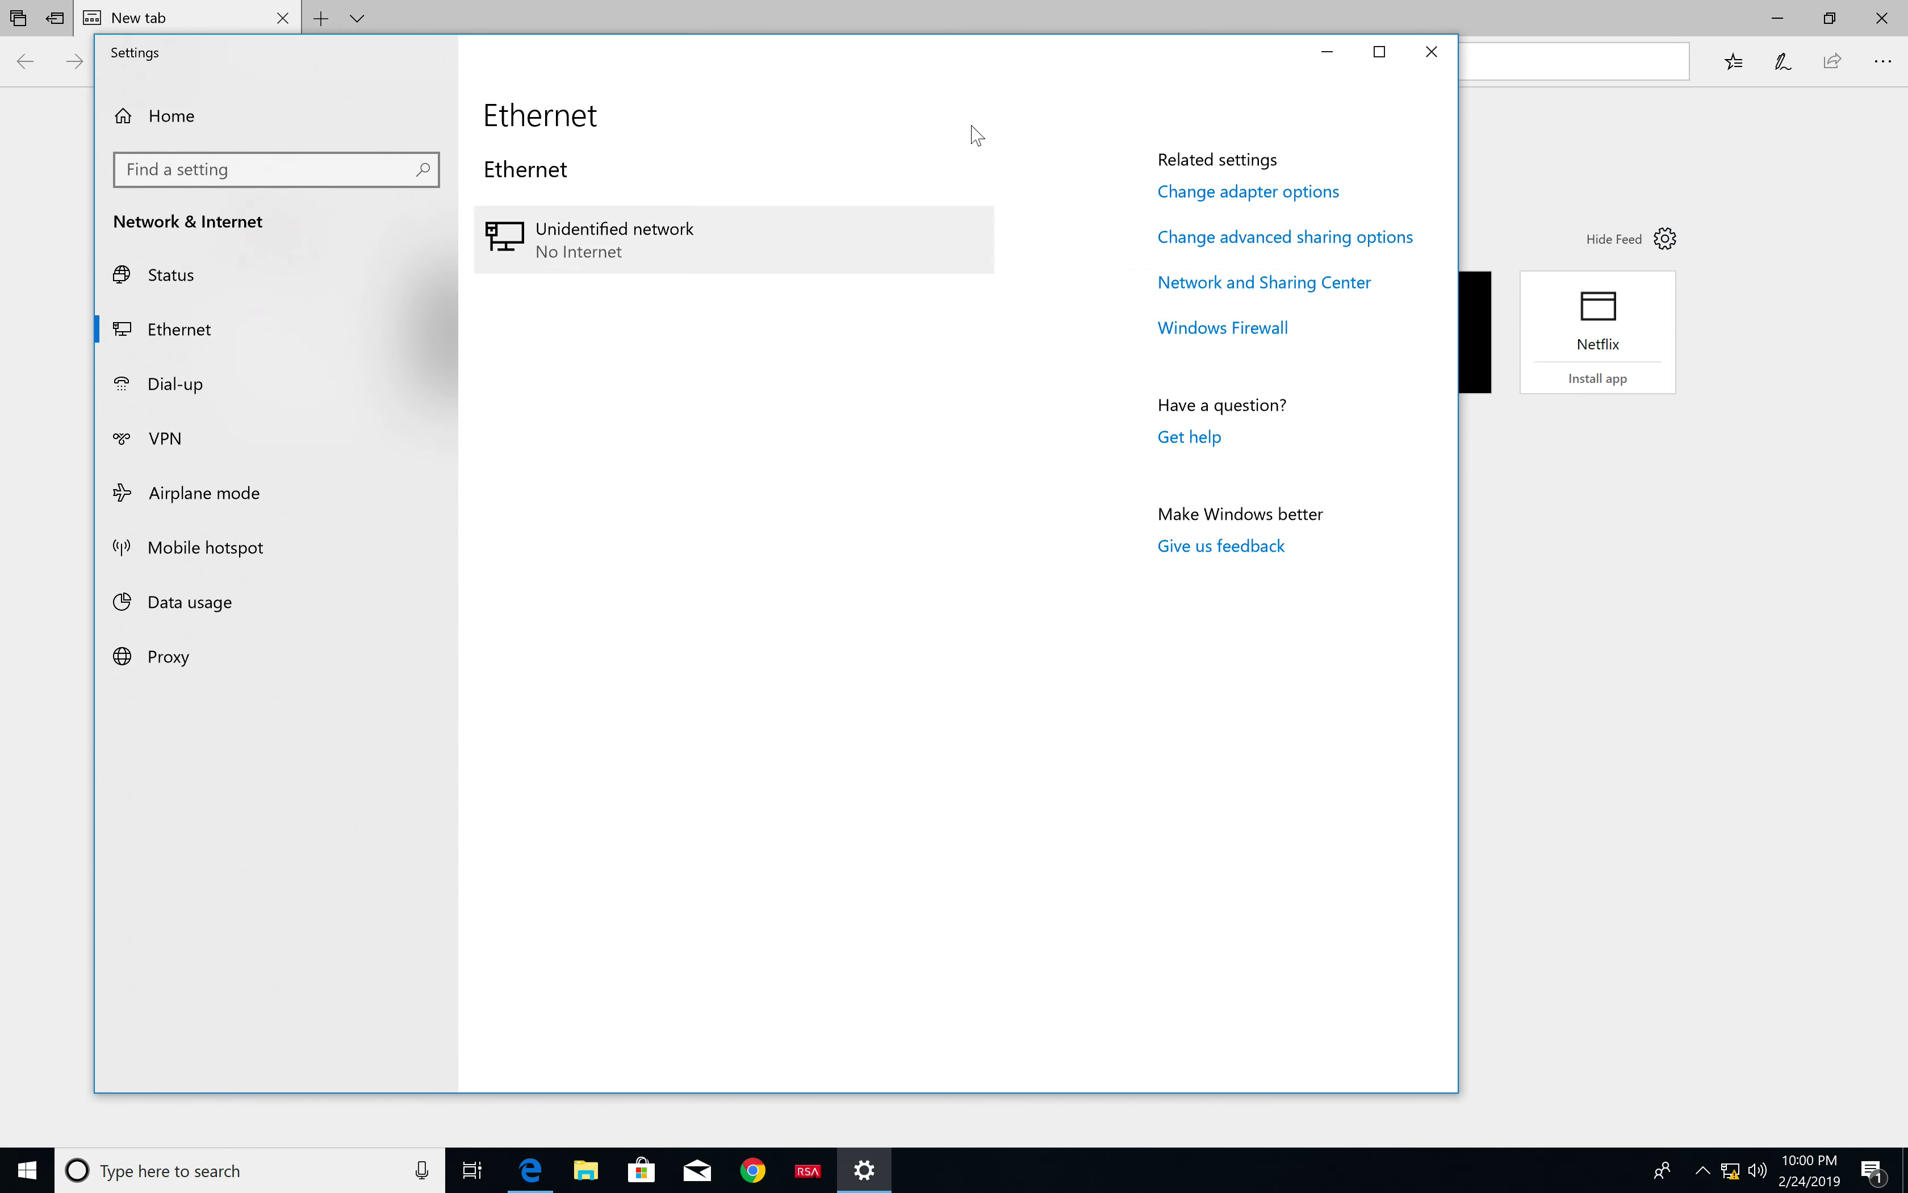
left_click(1432, 51)
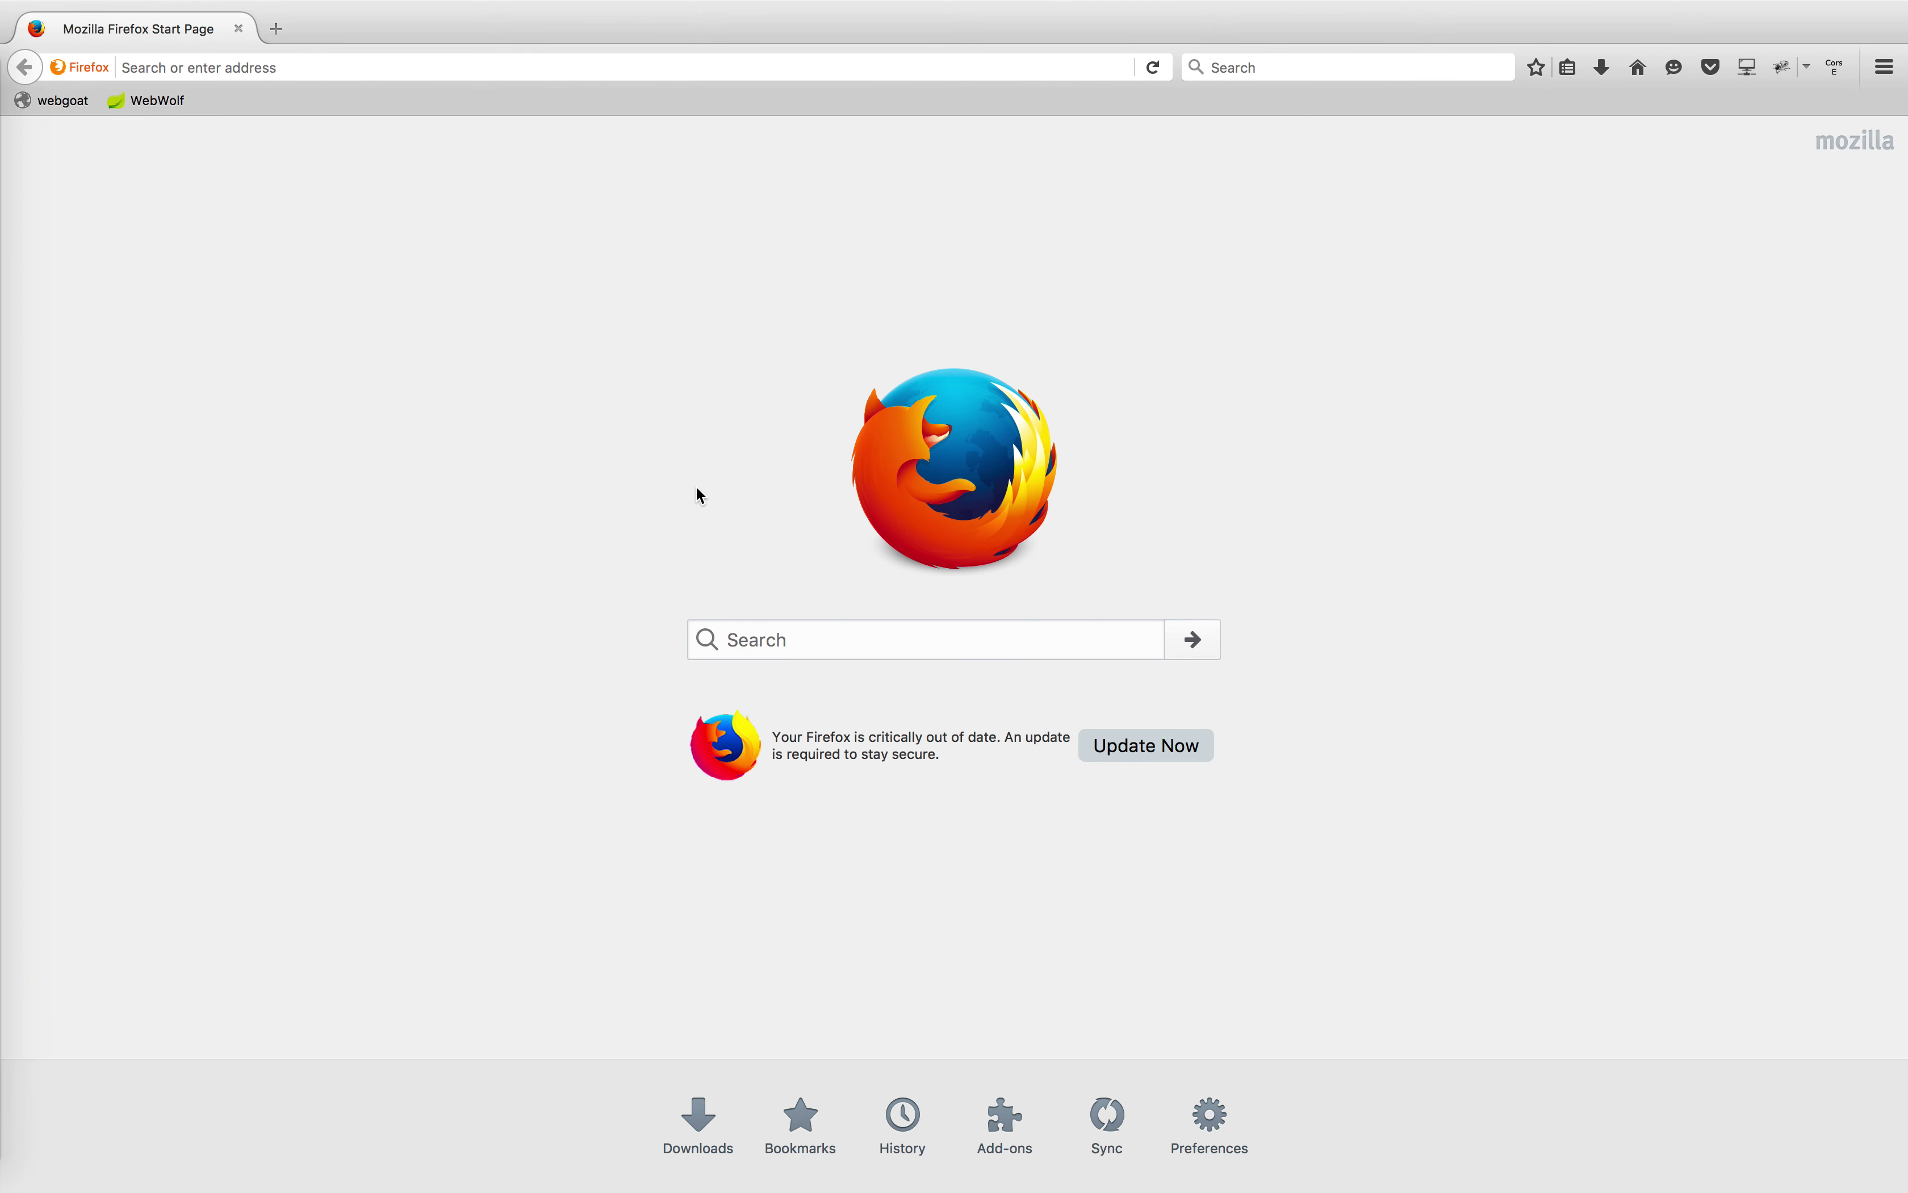
key("ctrl+Up")
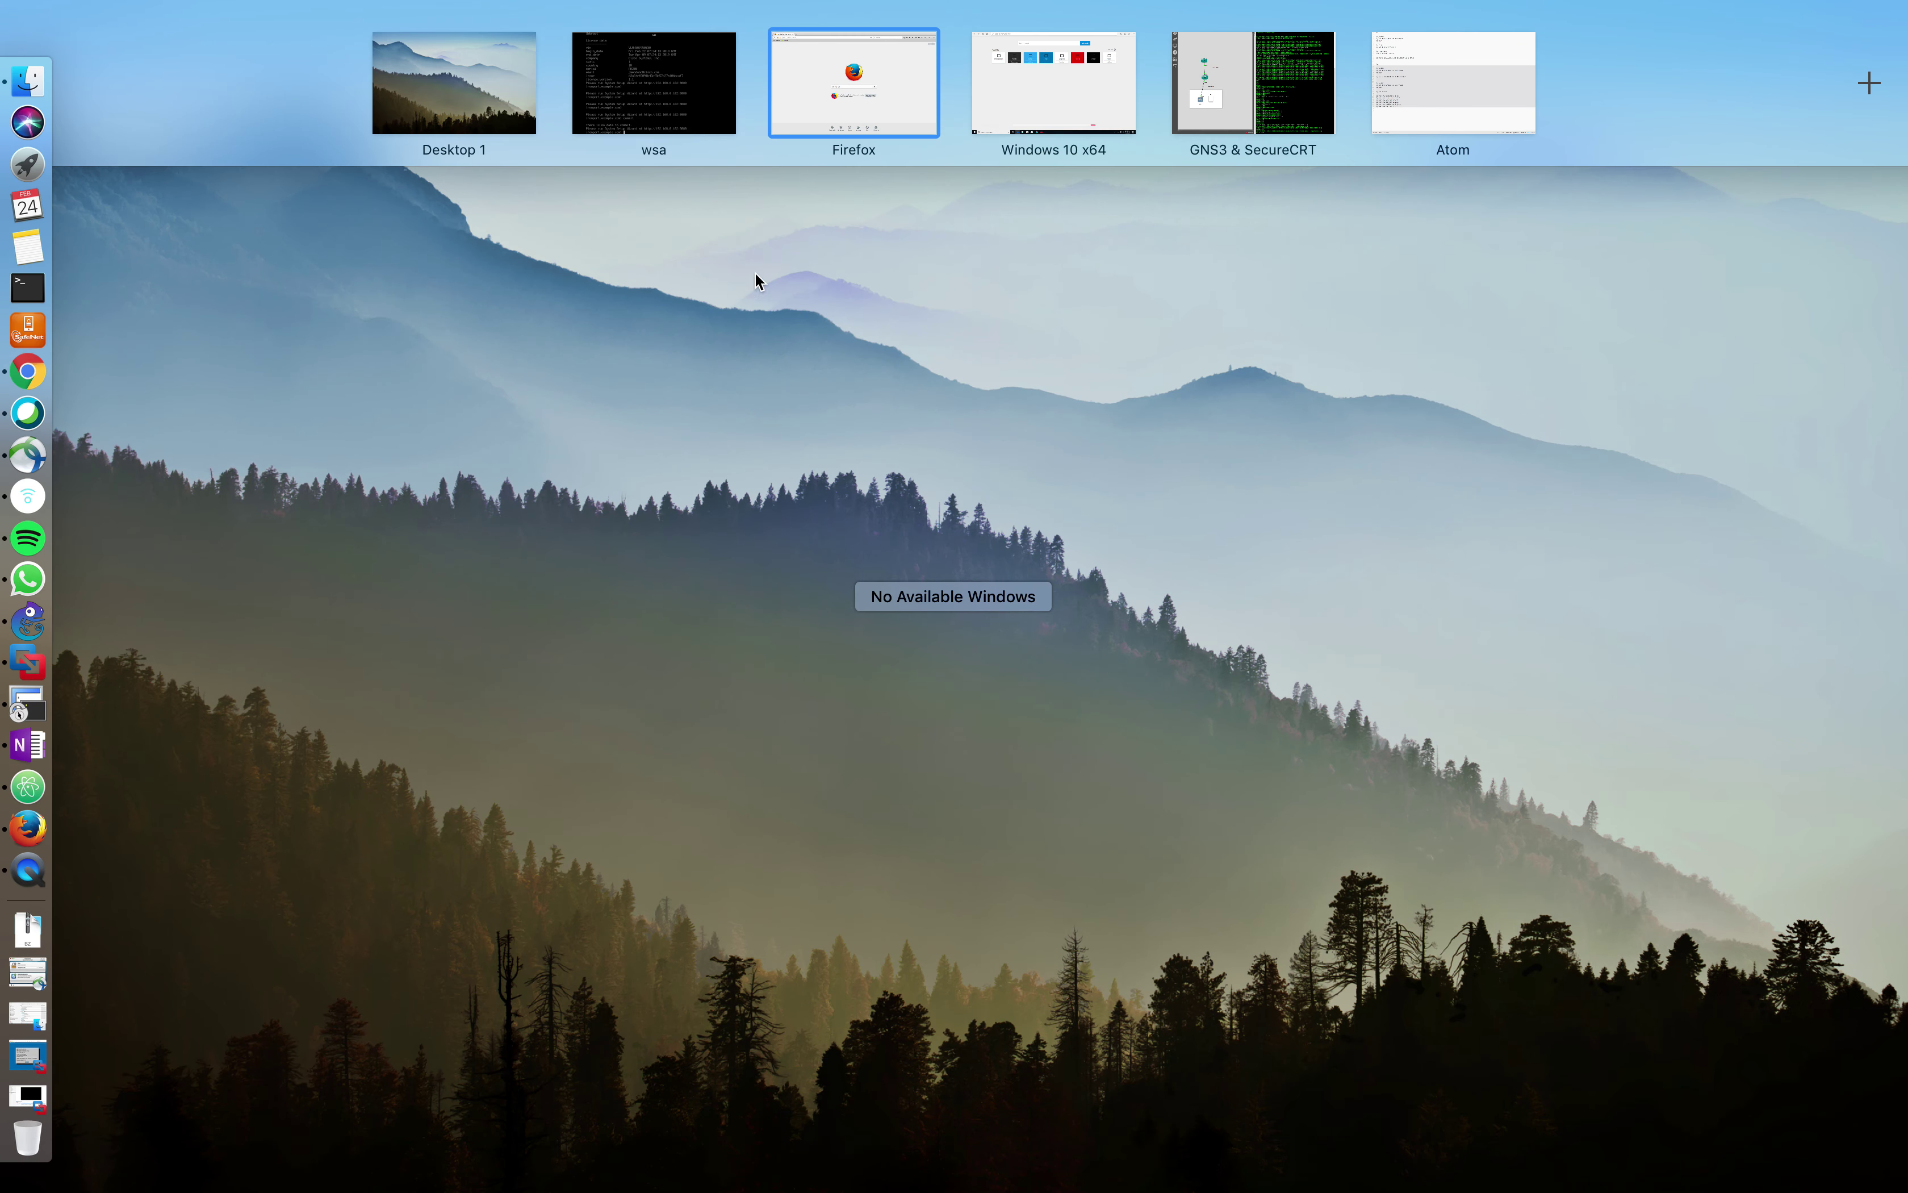
left_click_drag(1283, 86, 1072, 83)
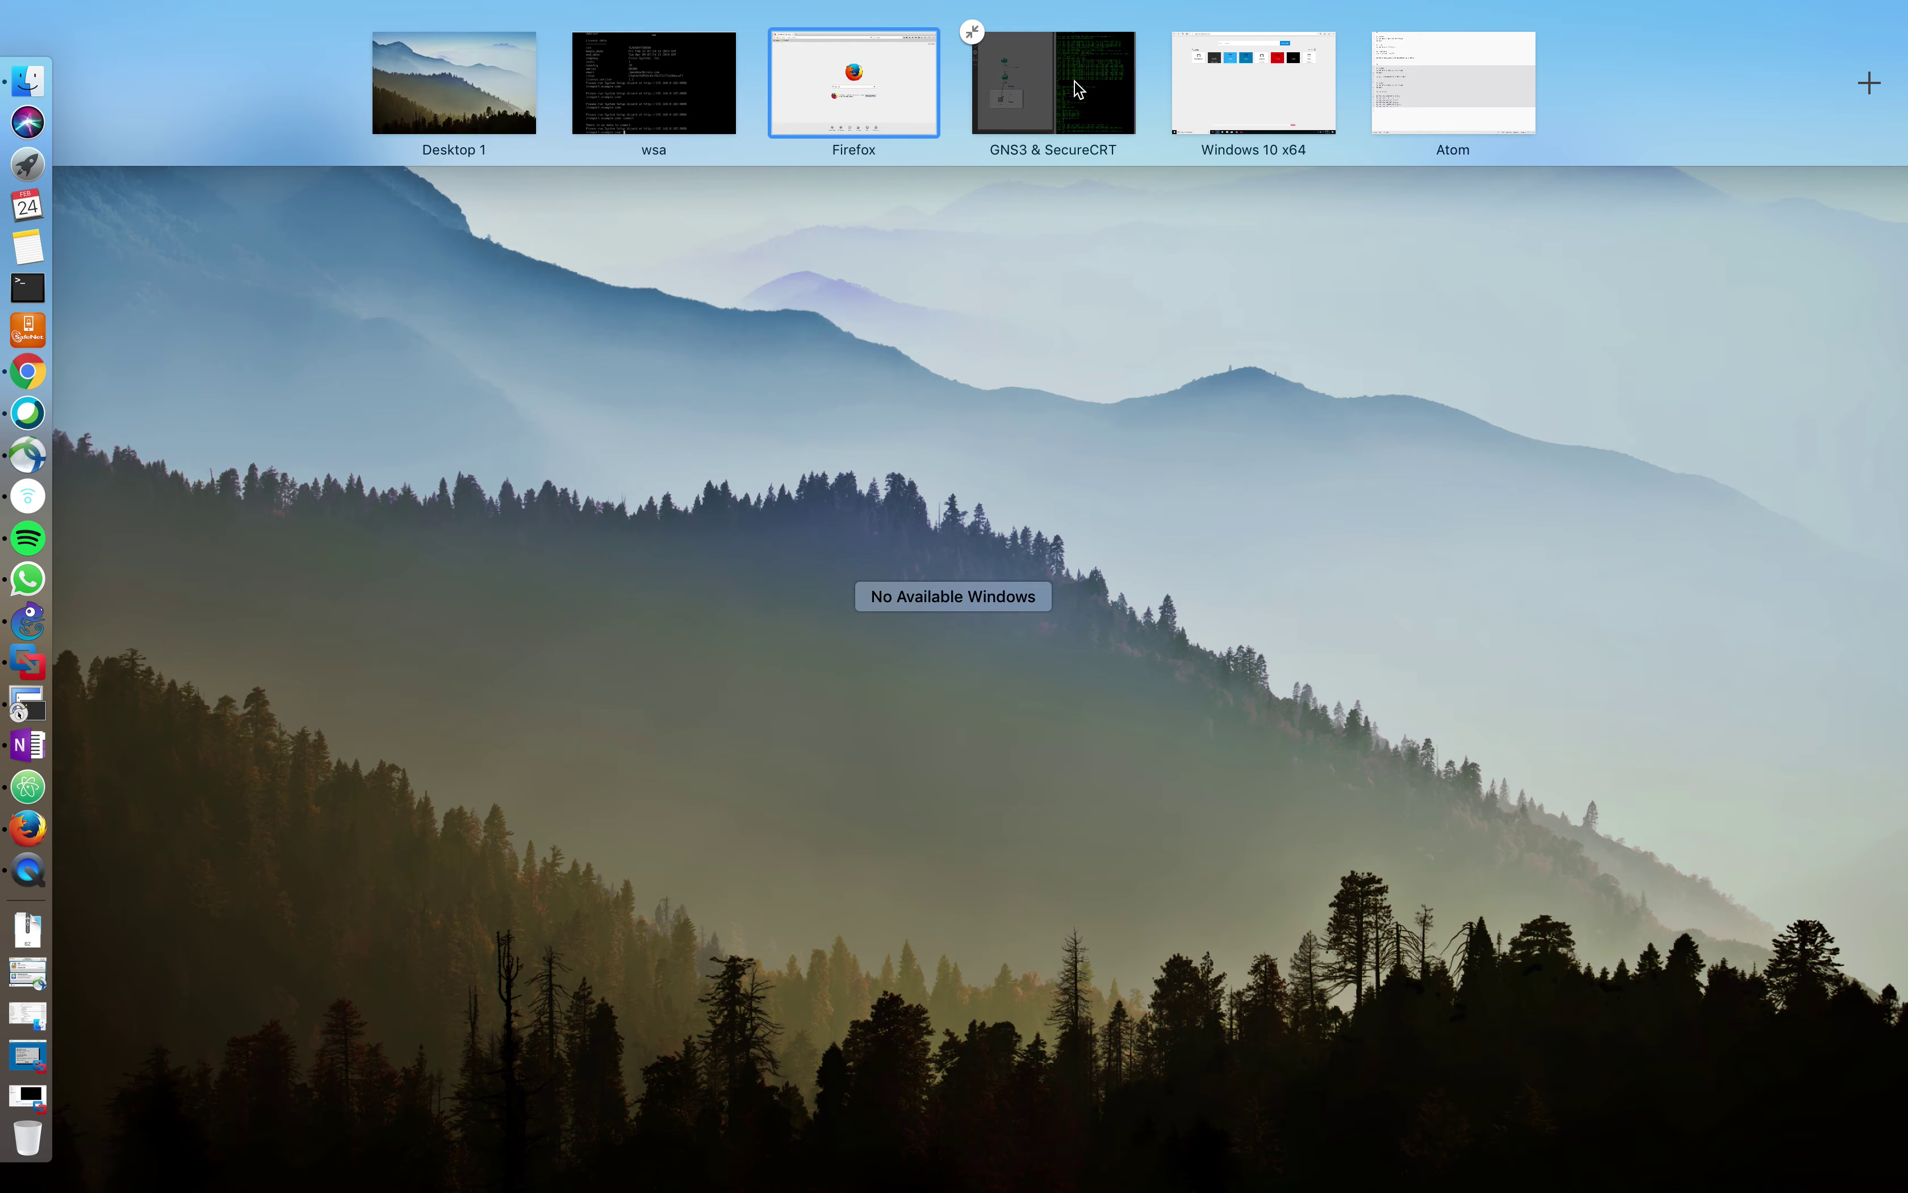
left_click(1072, 83)
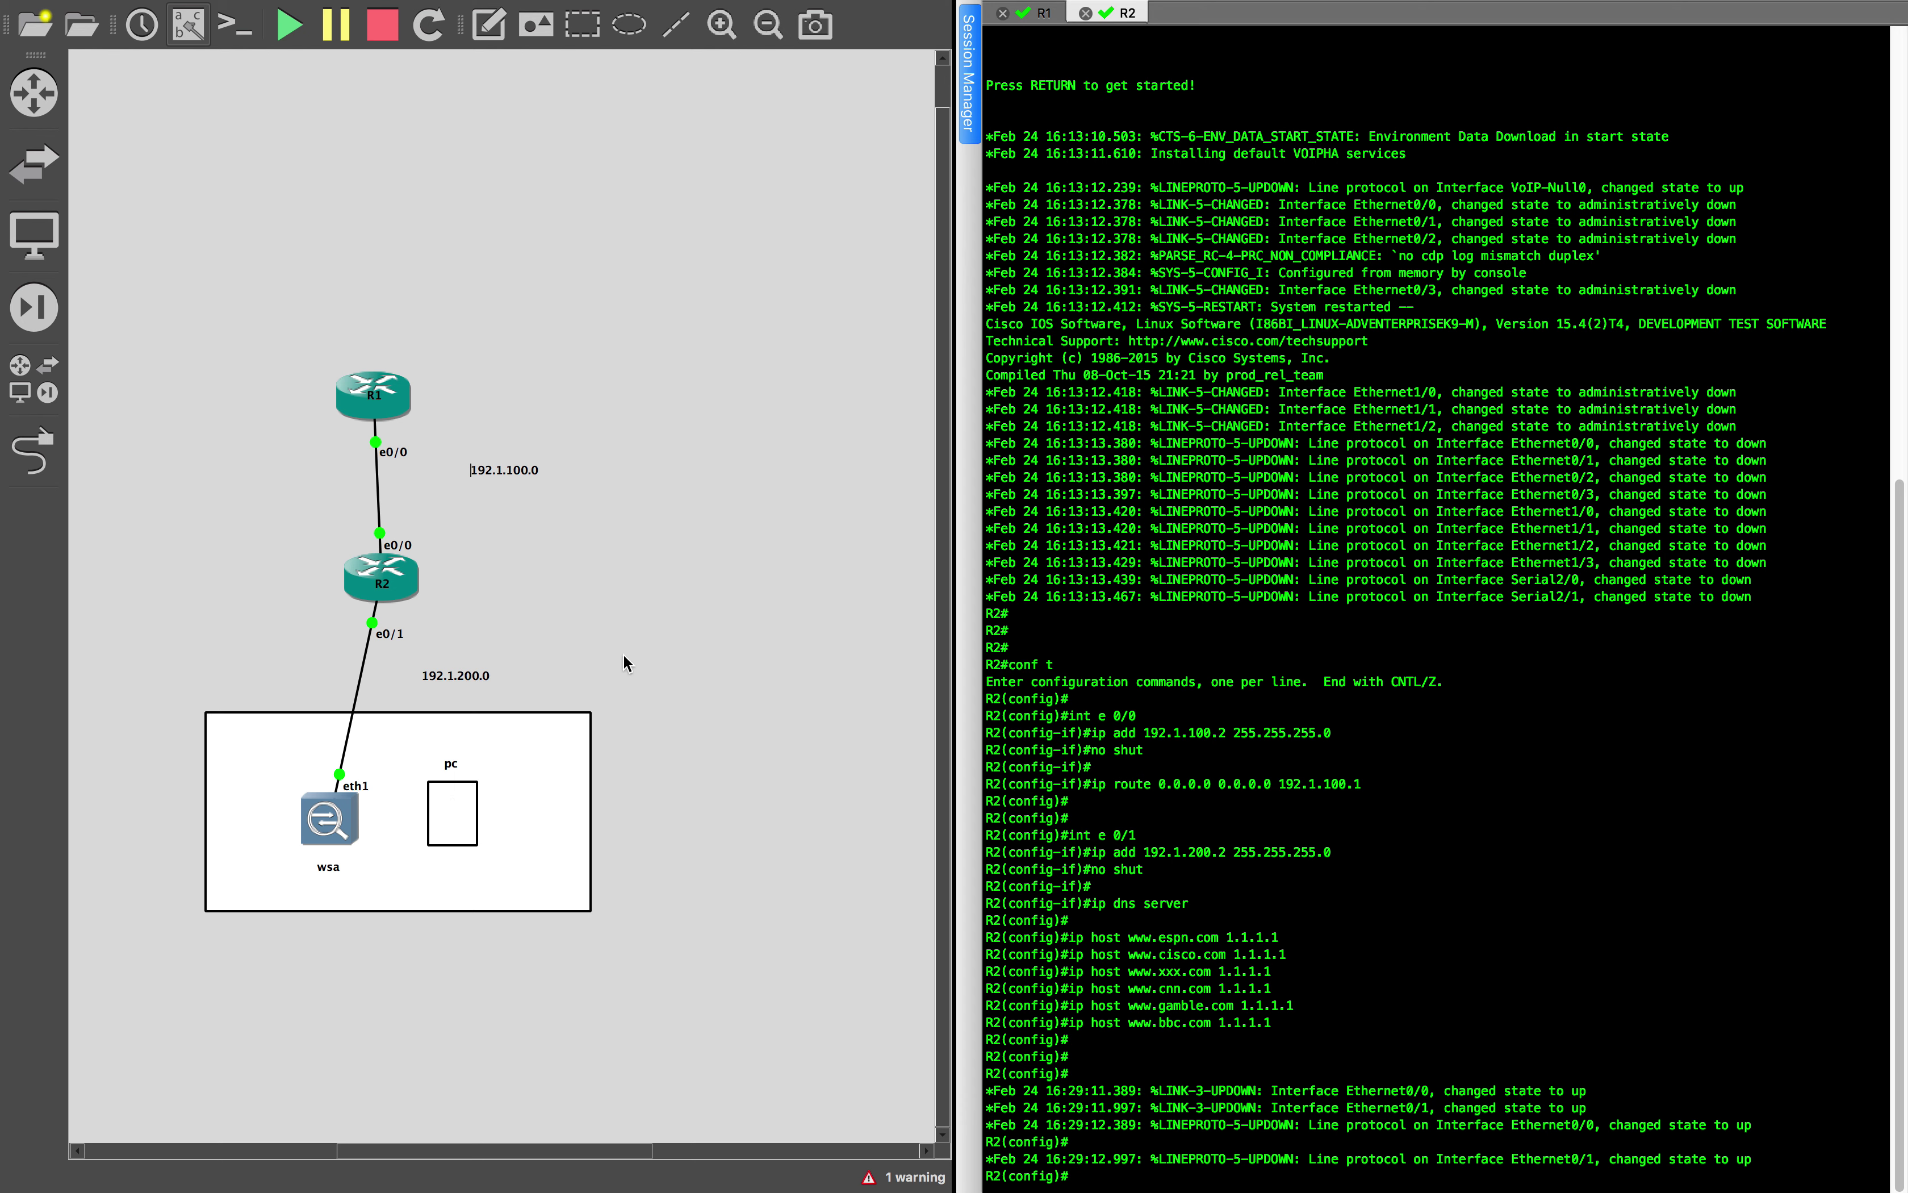
Select the rectangle enclosing wsa and pc on the GNS3 canvas and dismiss its context menu
left_click(382, 765)
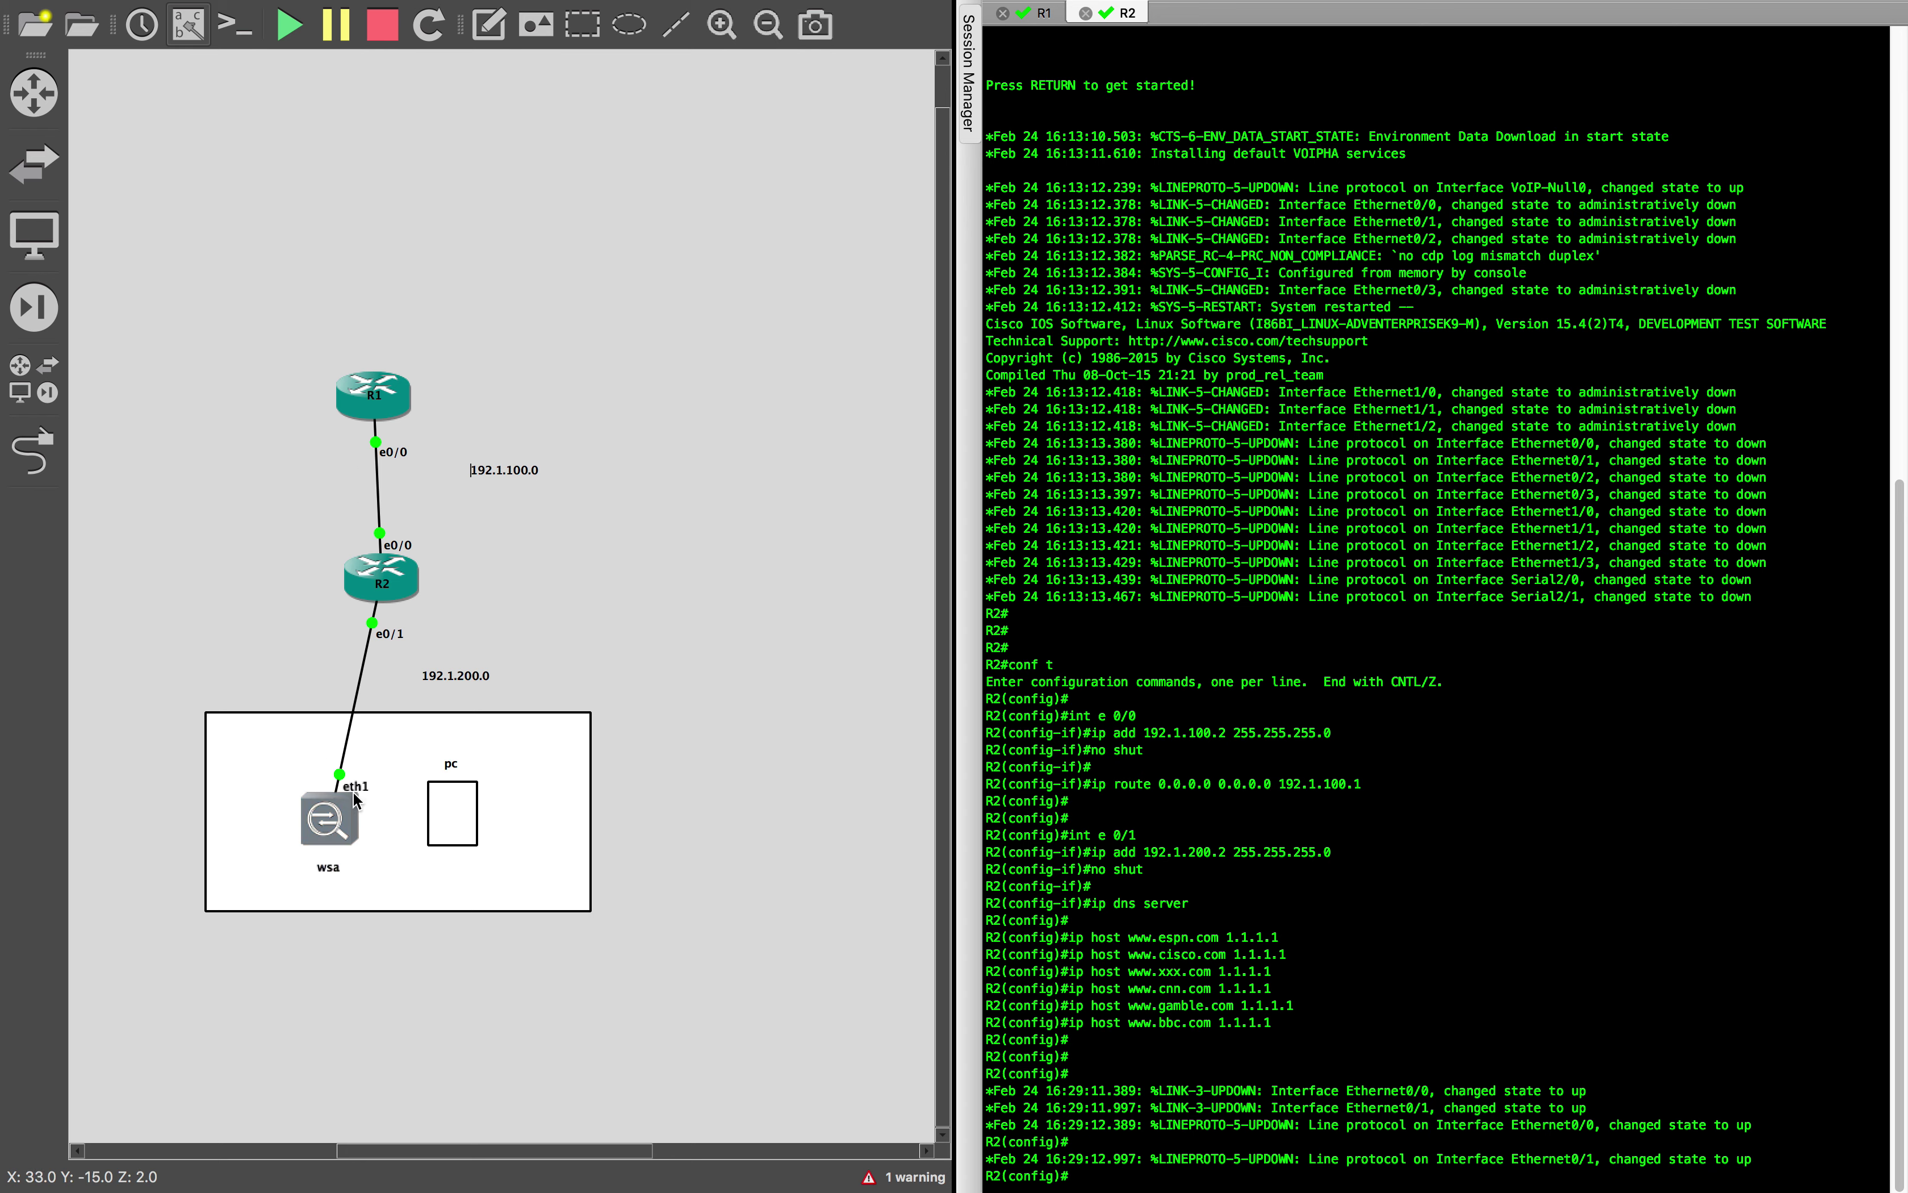
left_click(311, 732)
right_click(309, 738)
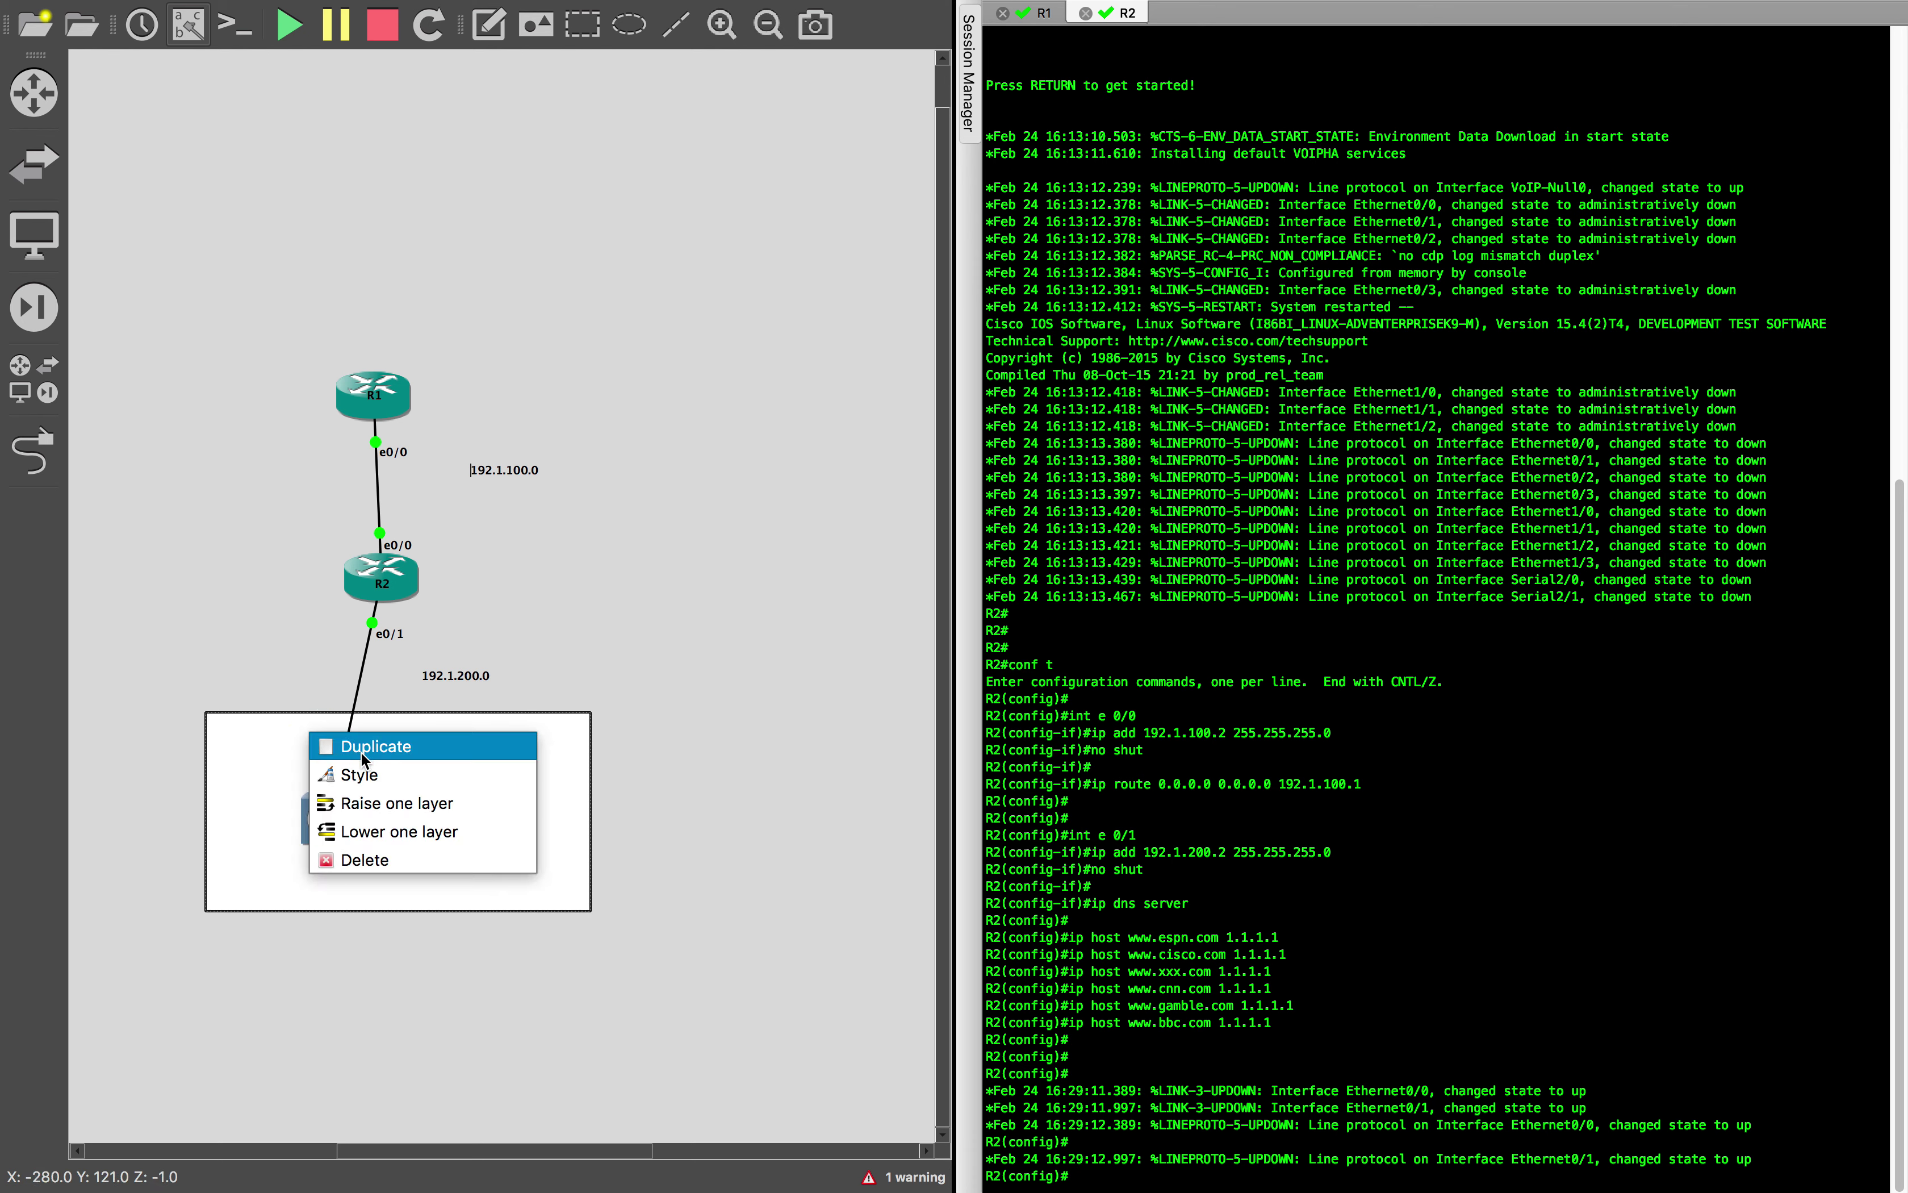
left_click(255, 805)
Review the wsa node's configuration with eth1 selected, accept it, then select and deselect the 192.1.200.0 label
right_click(331, 814)
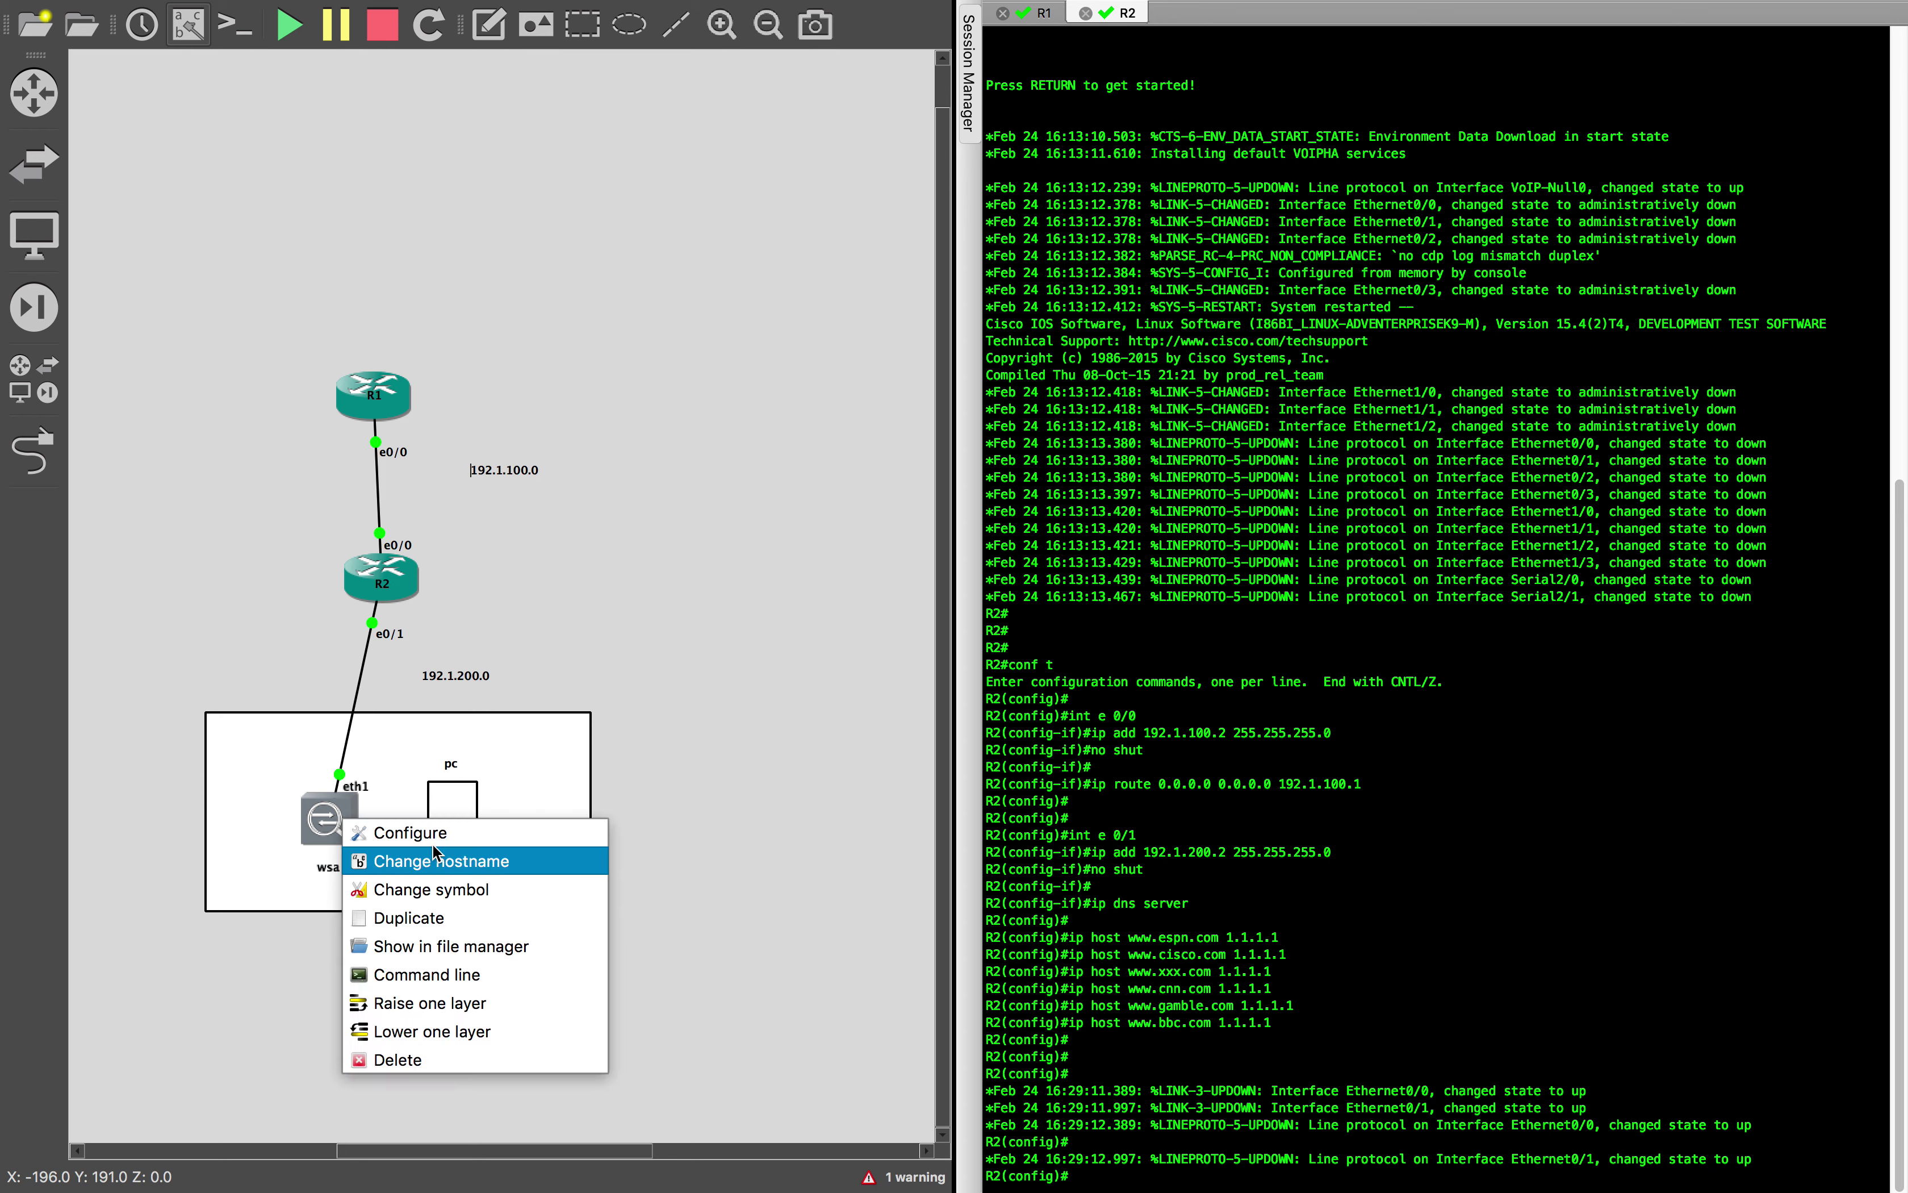
left_click(435, 840)
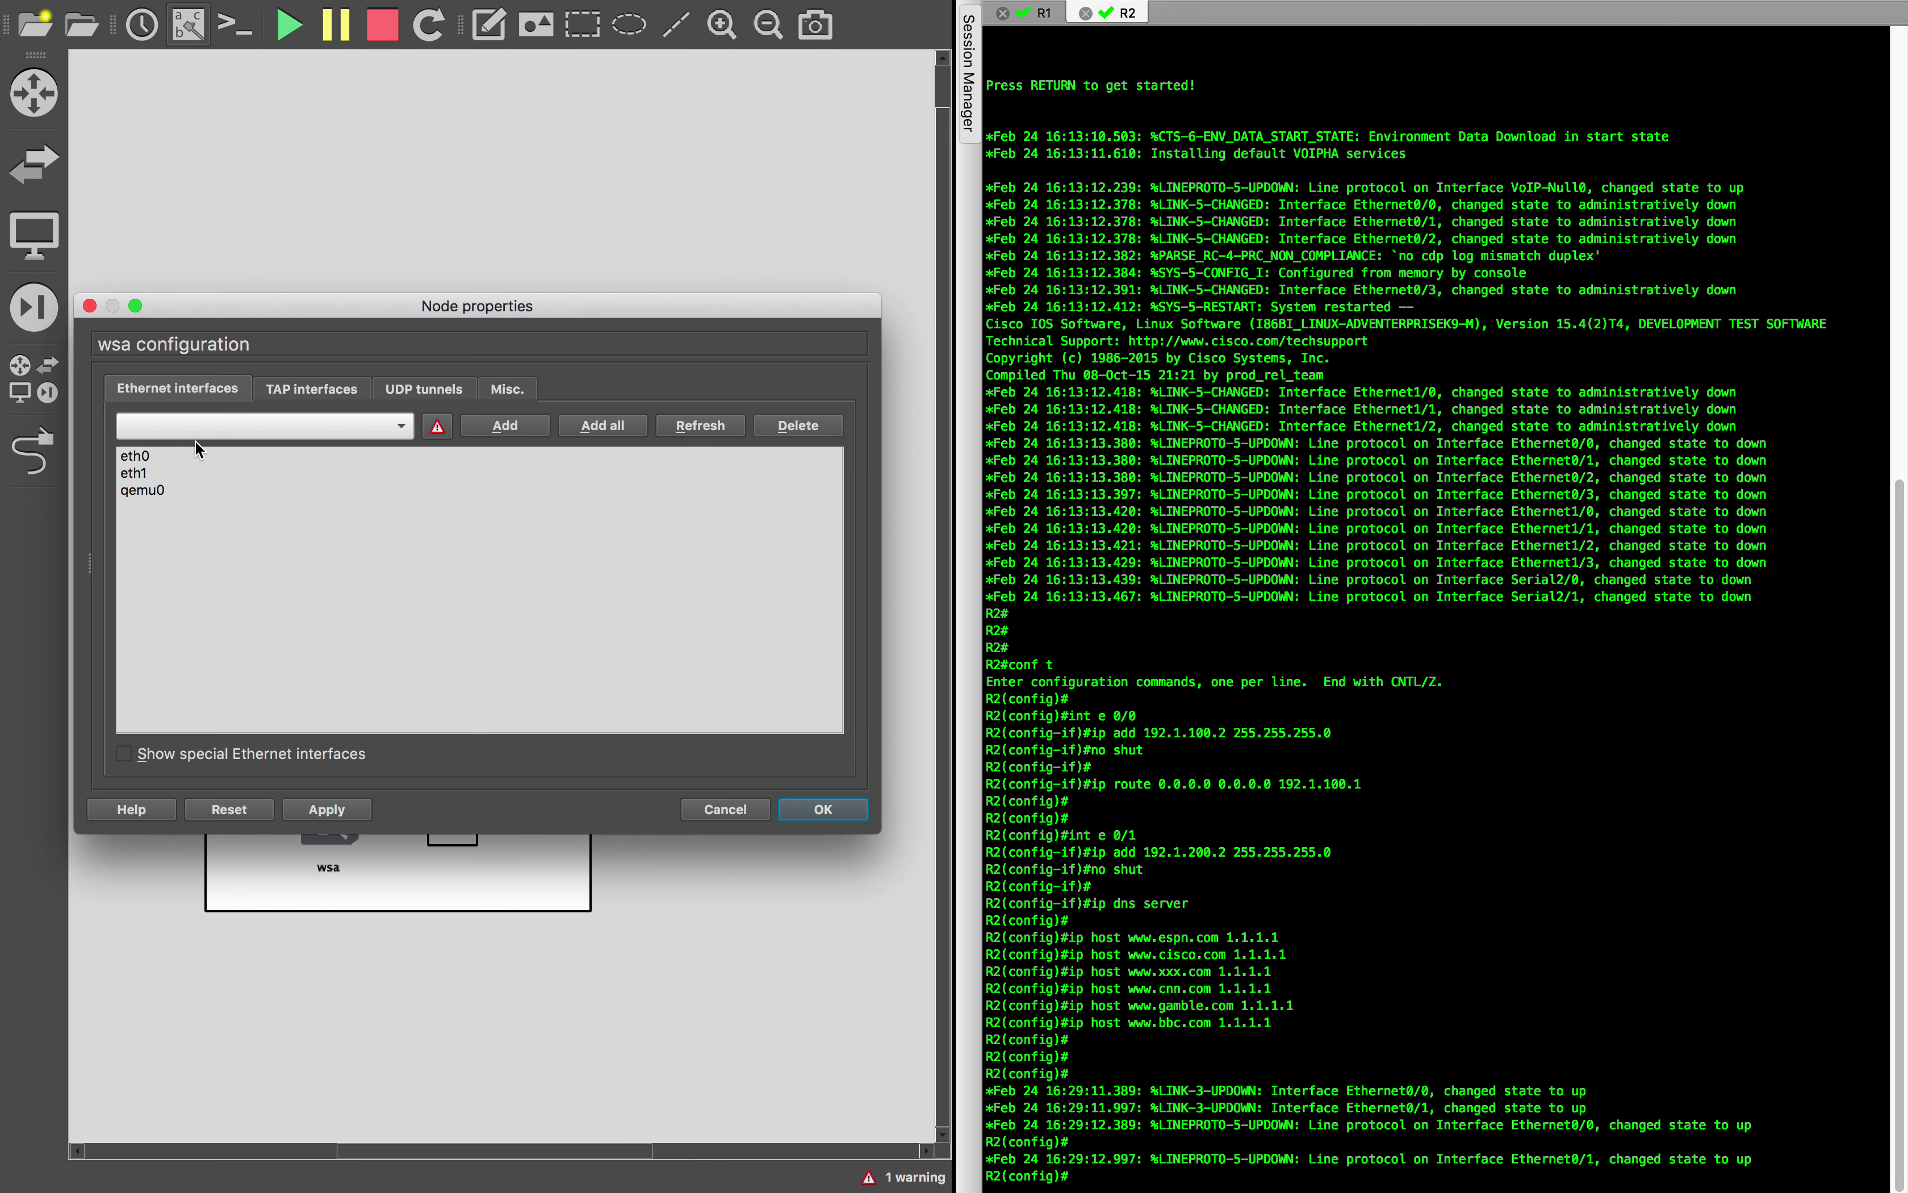
left_click(144, 474)
left_click(822, 810)
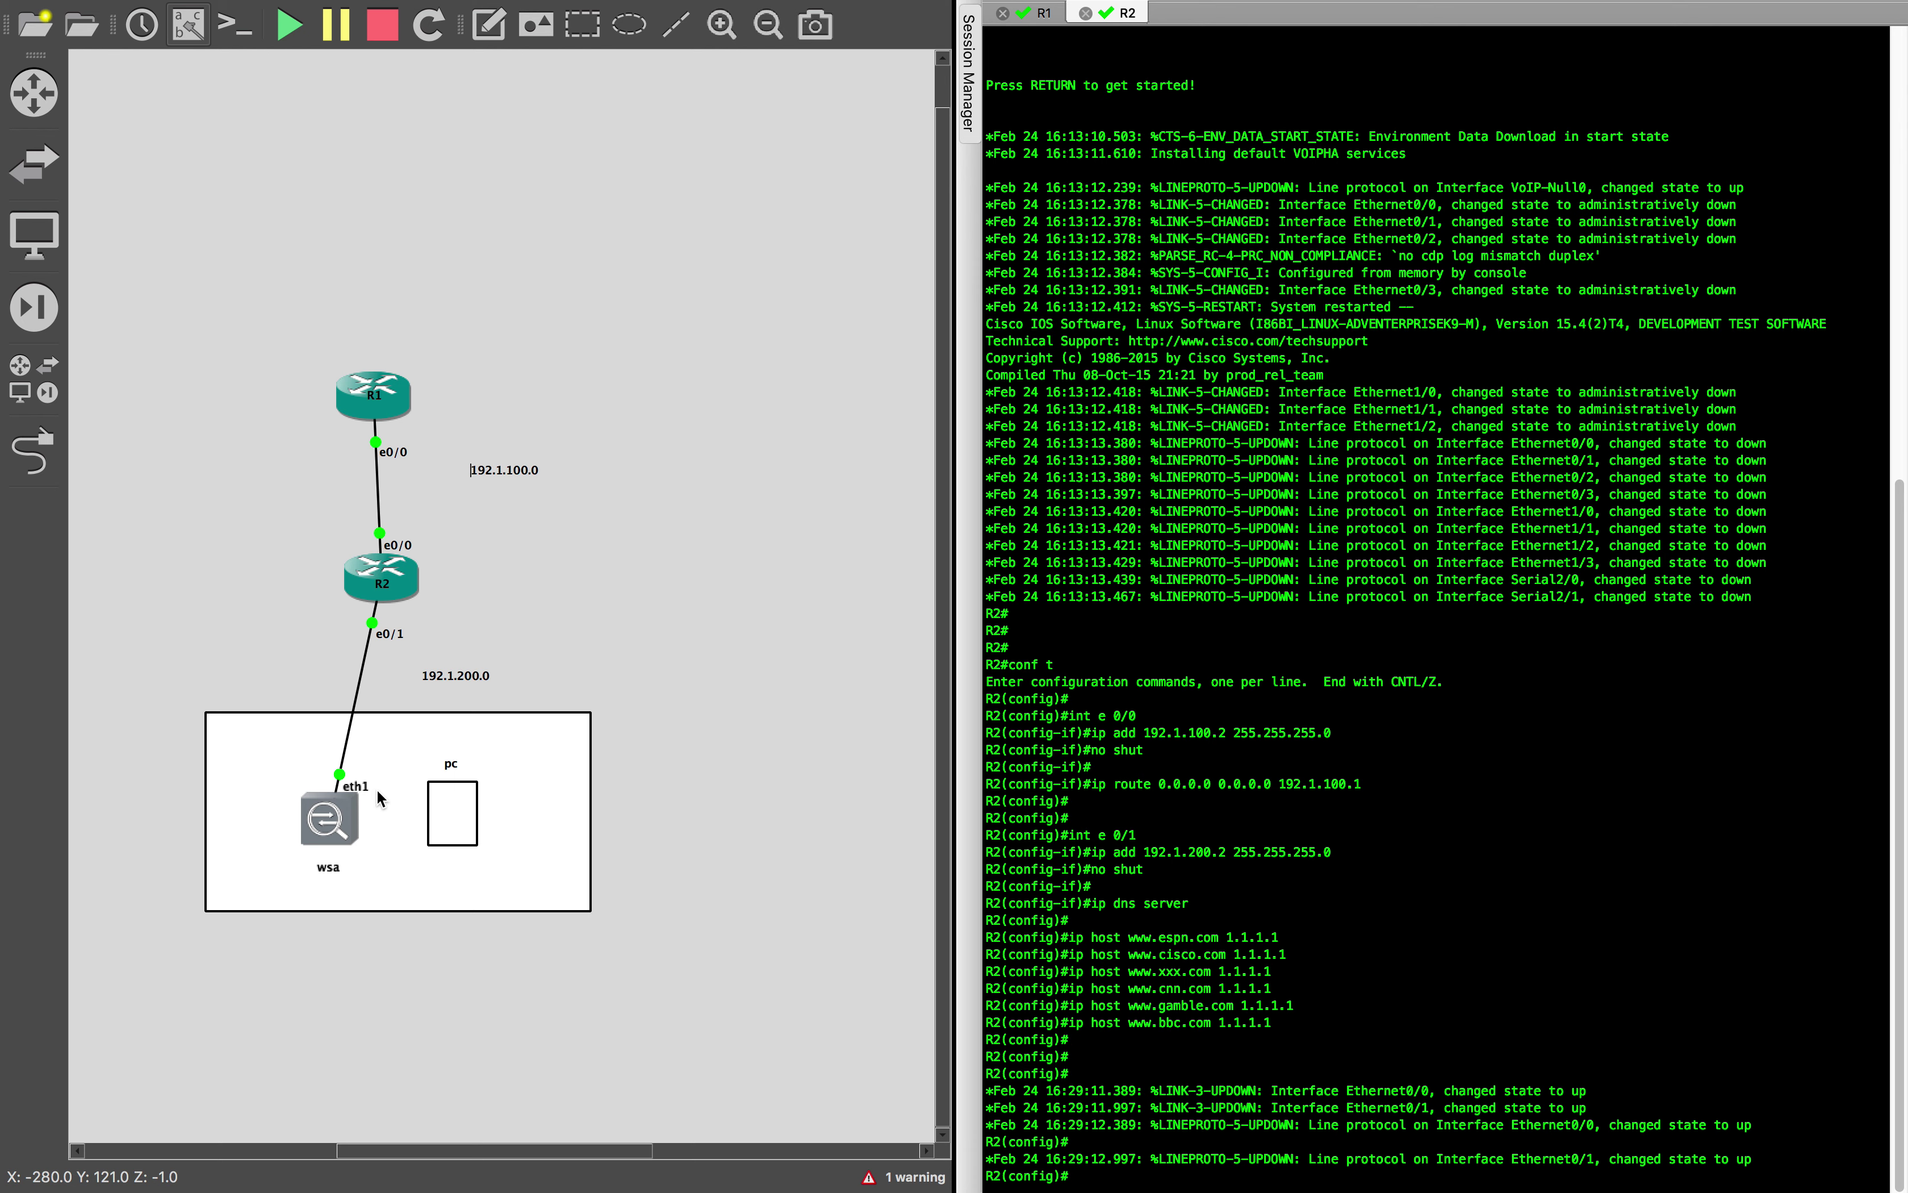
left_click(465, 682)
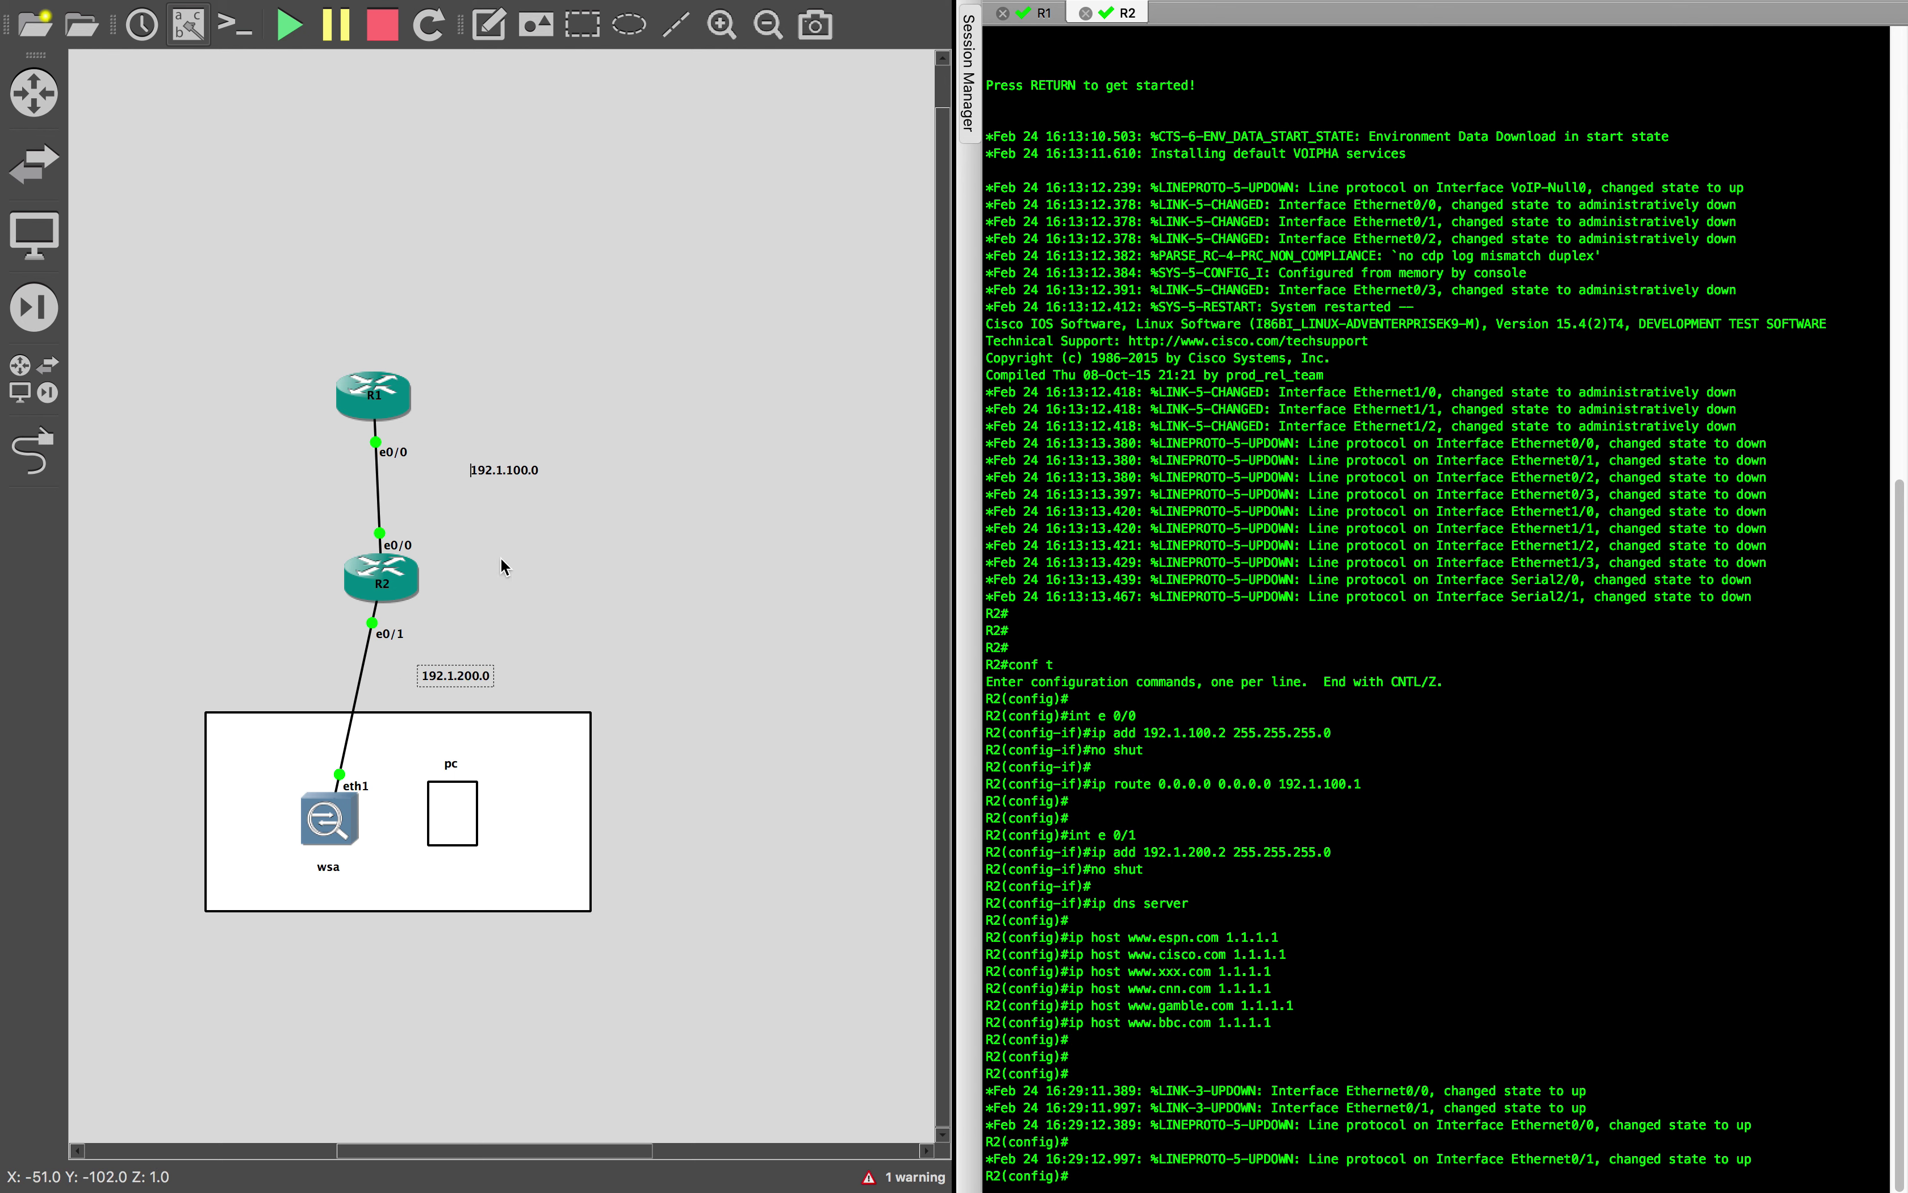
left_click(761, 604)
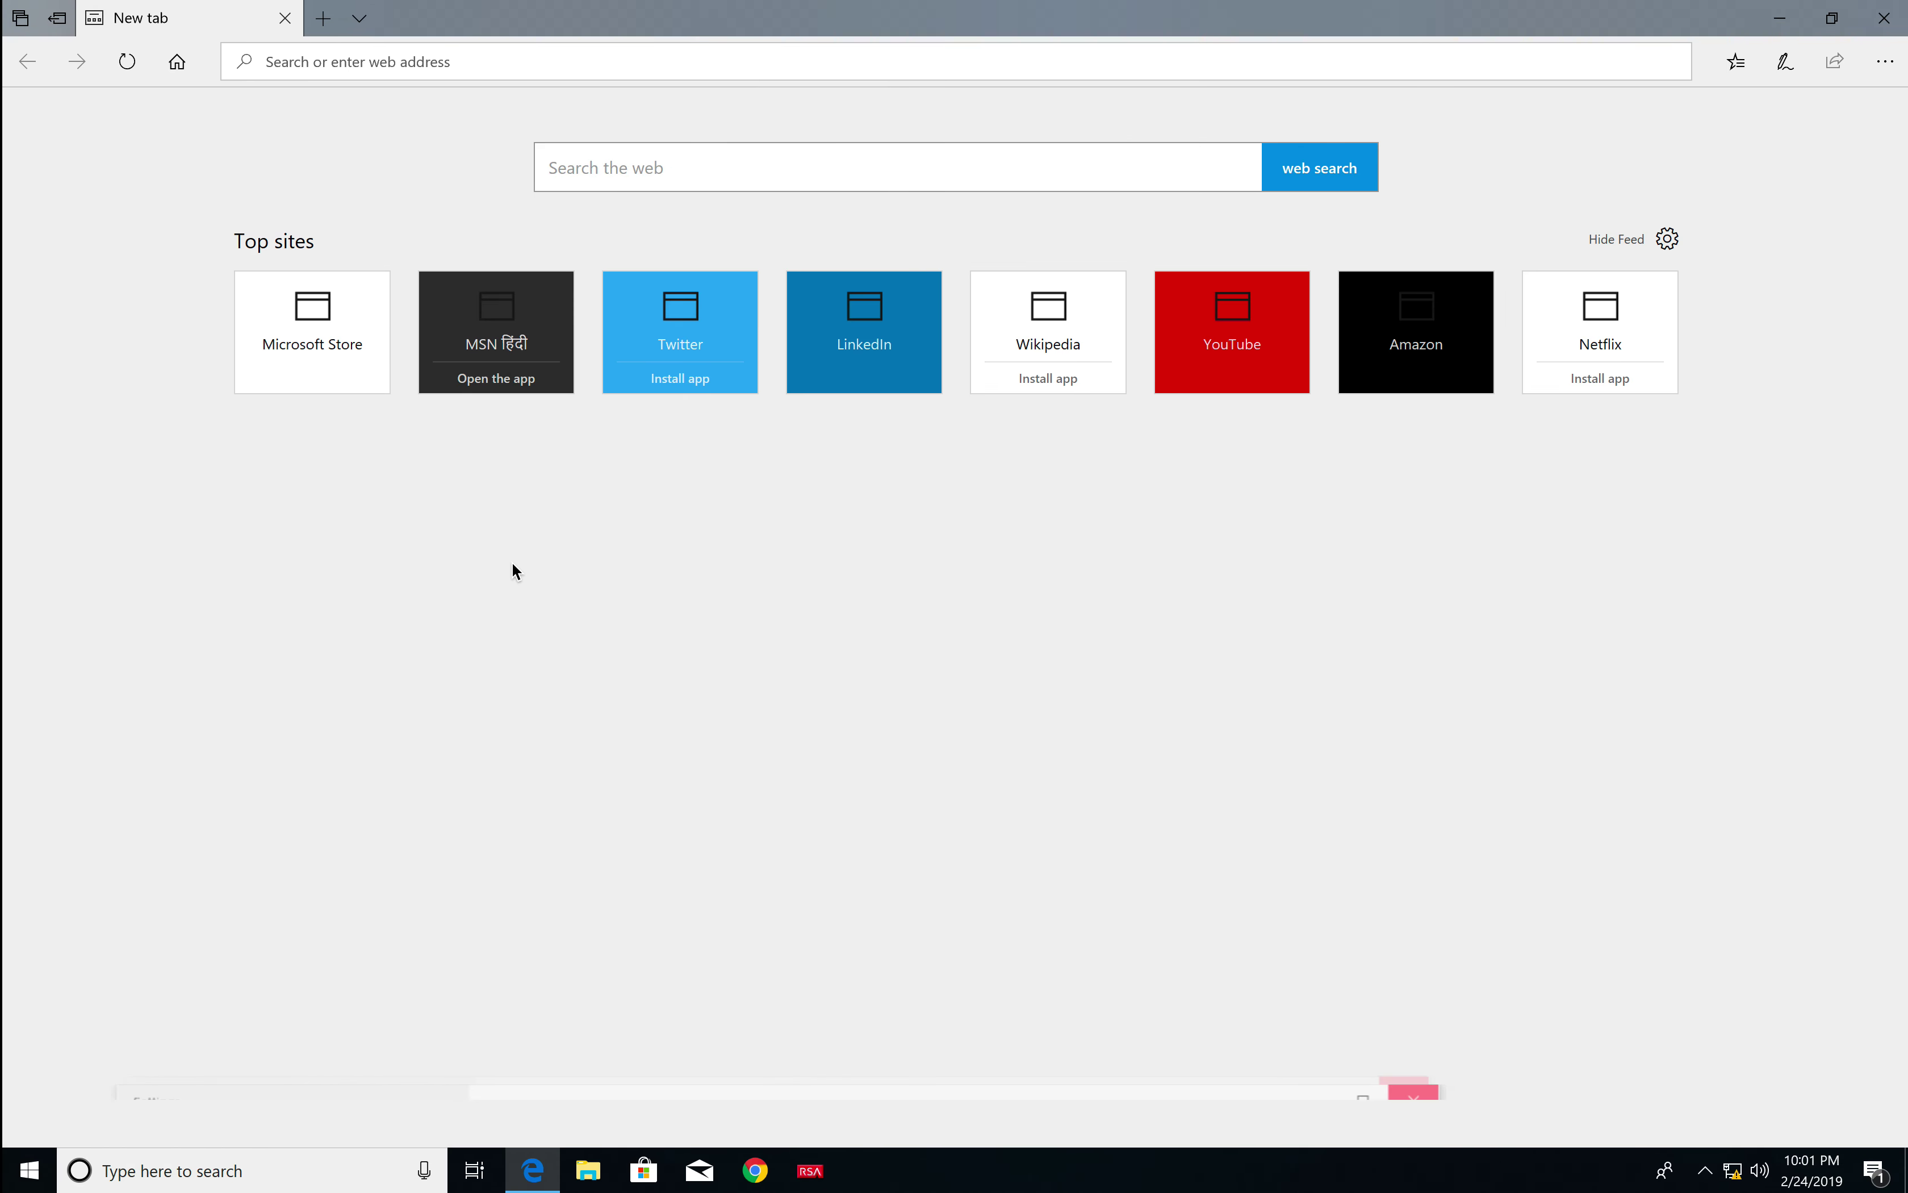
Search 'cmd' from the Windows taskbar and launch Command Prompt from the results
left_click(131, 1172)
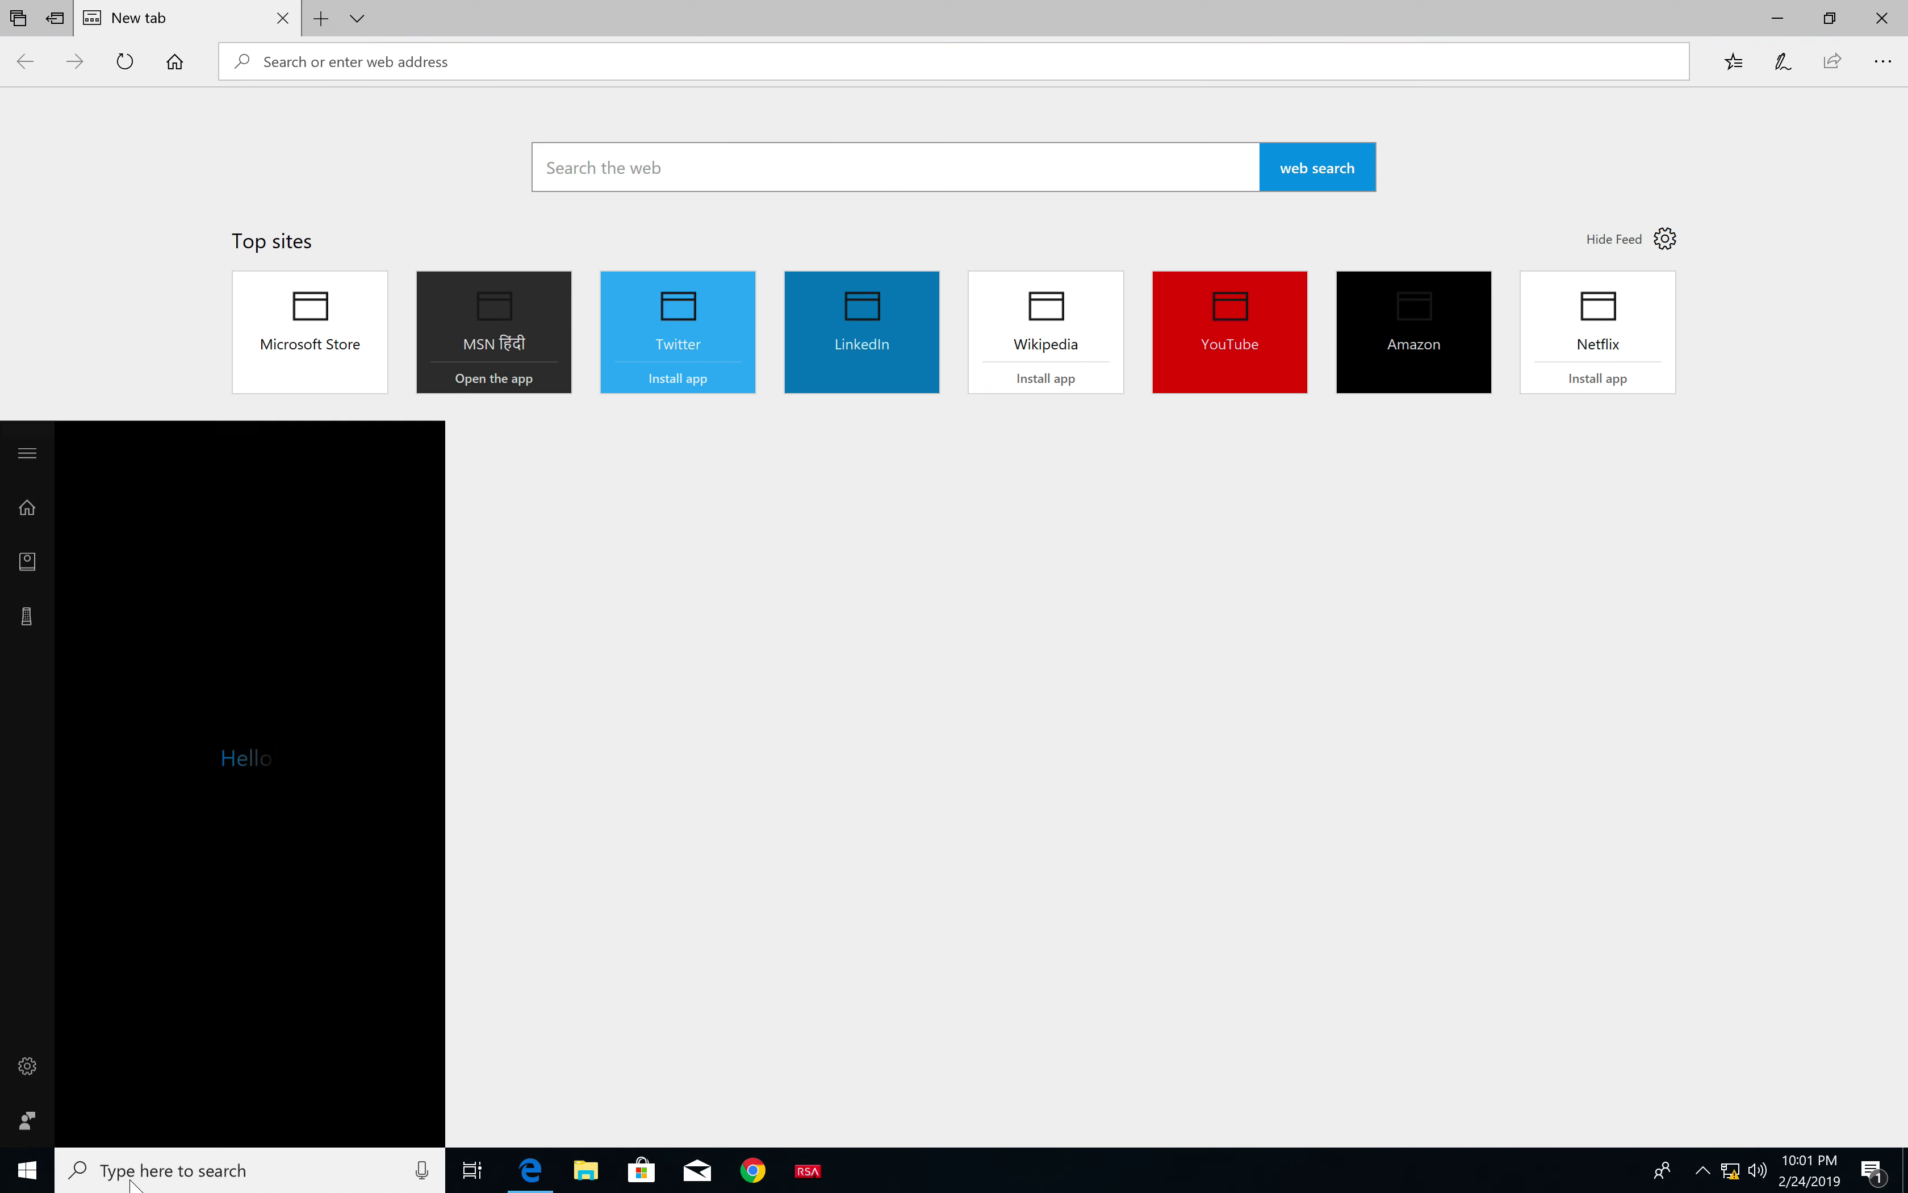
type("cmd")
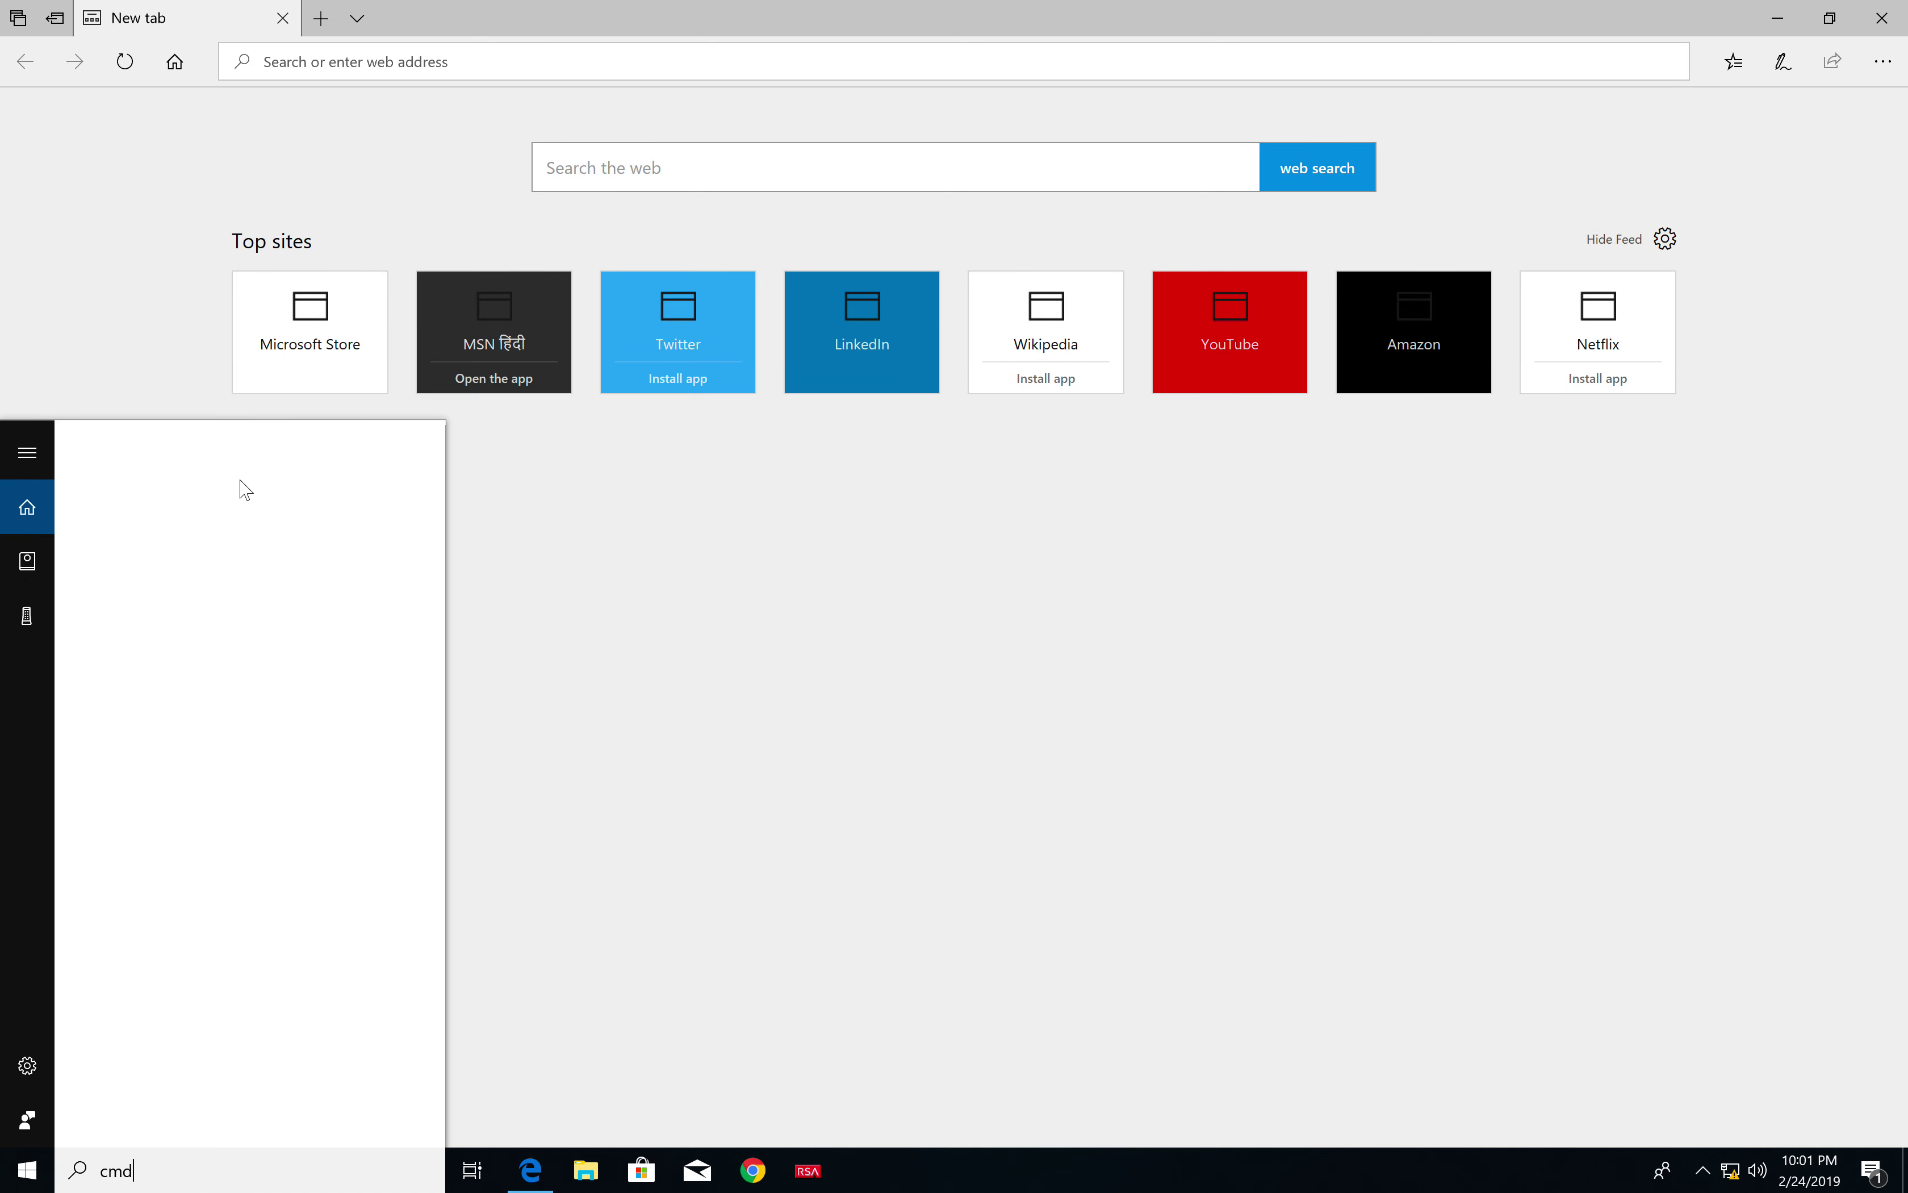
left_click(278, 565)
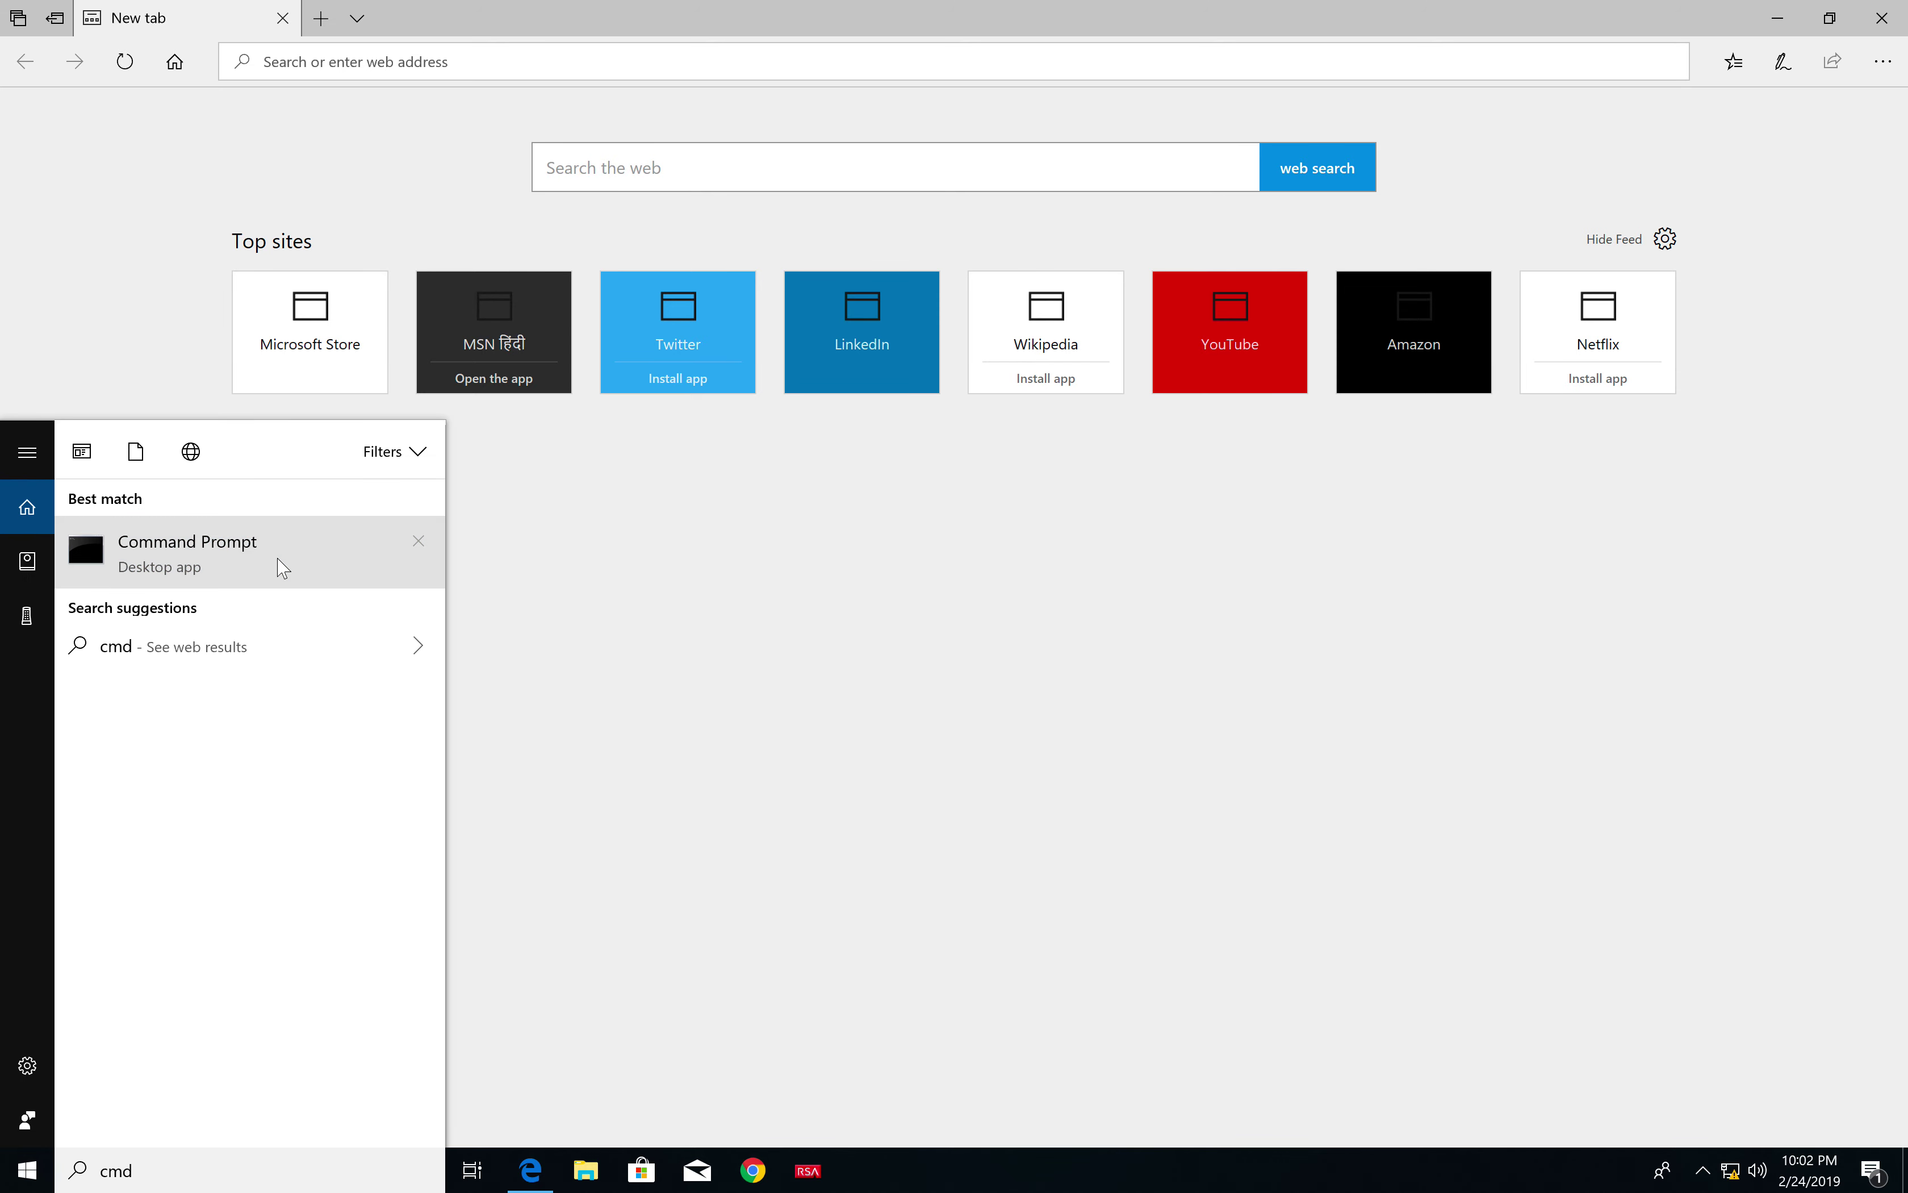
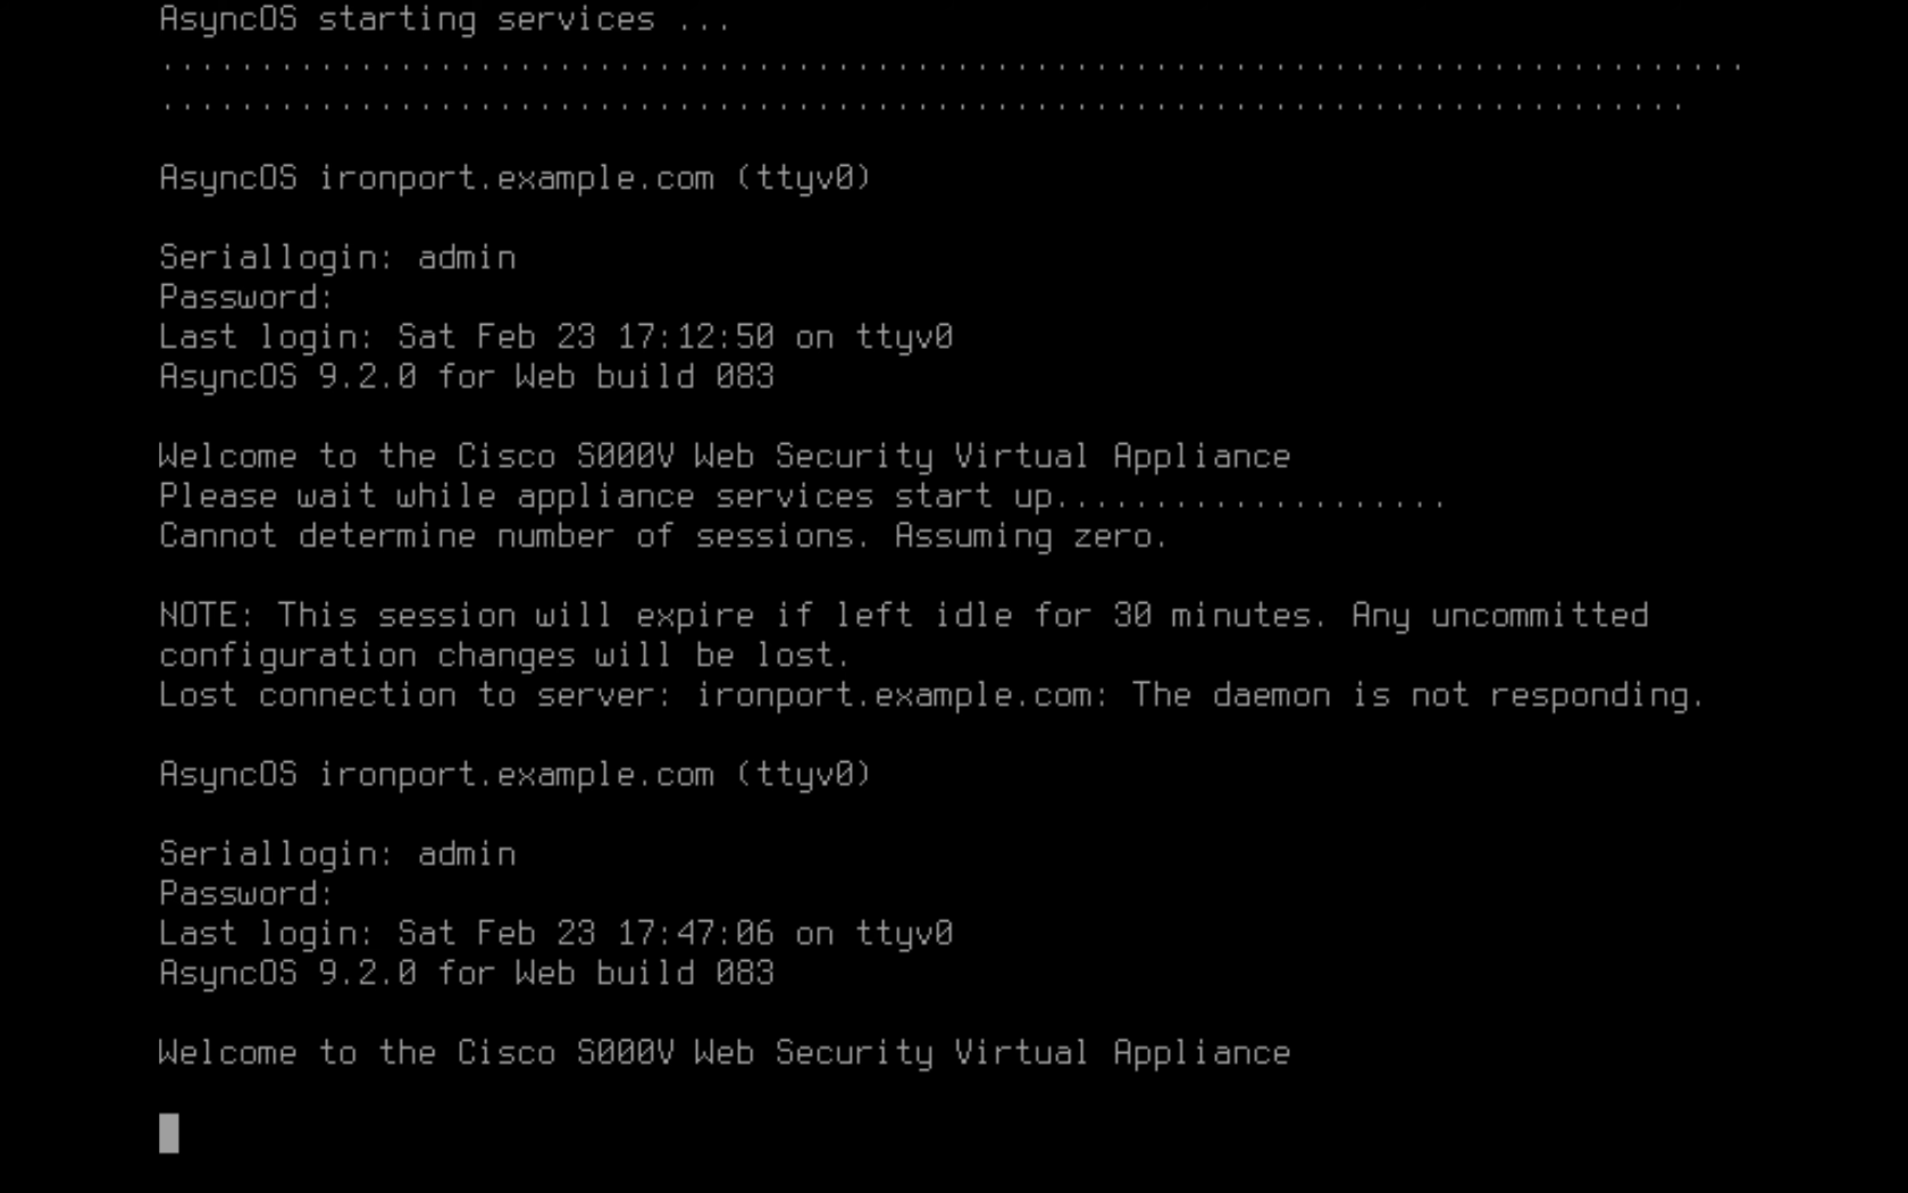
Refresh the WSA console prompt, then switch to the Firefox desktop space
key("Return")
key("Return")
key("Return")
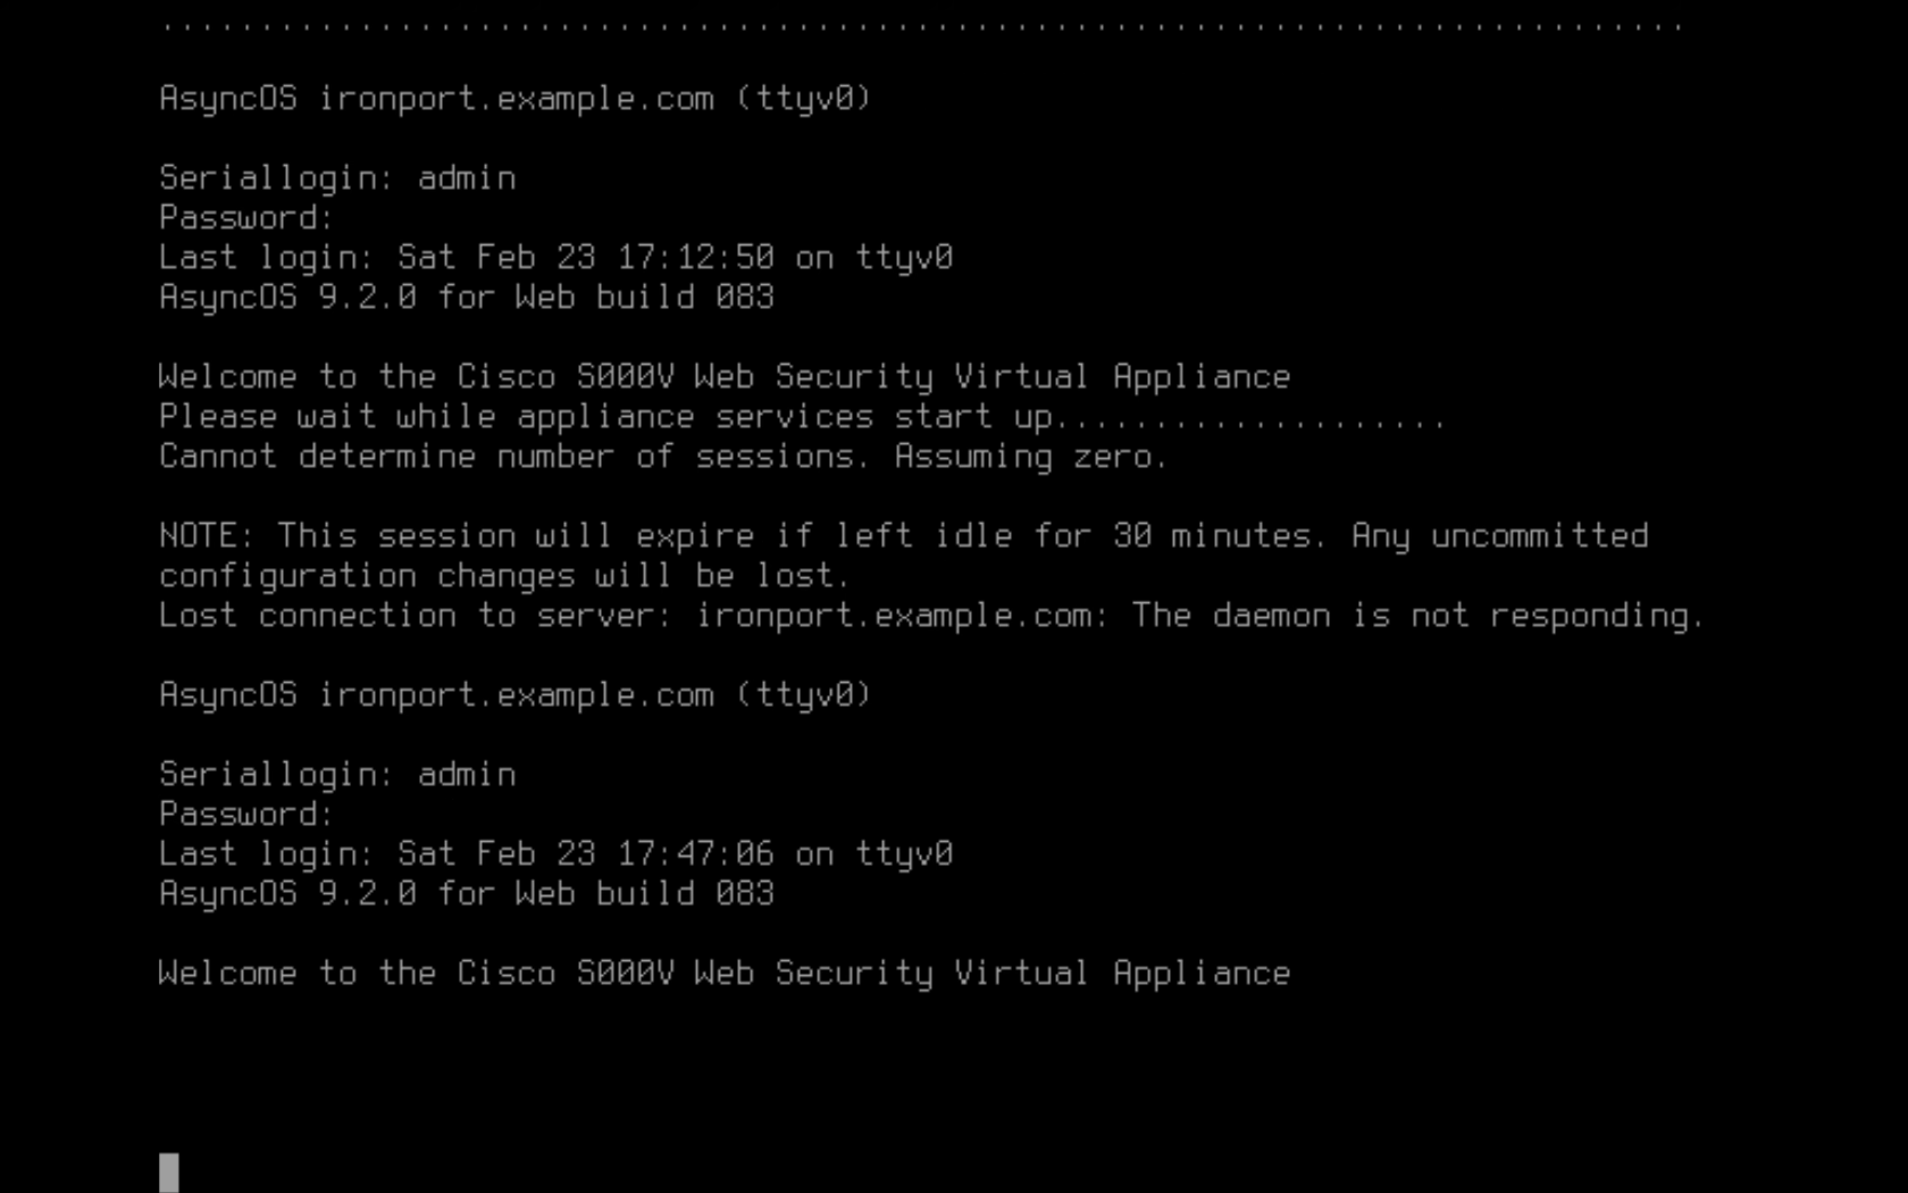
key("Up")
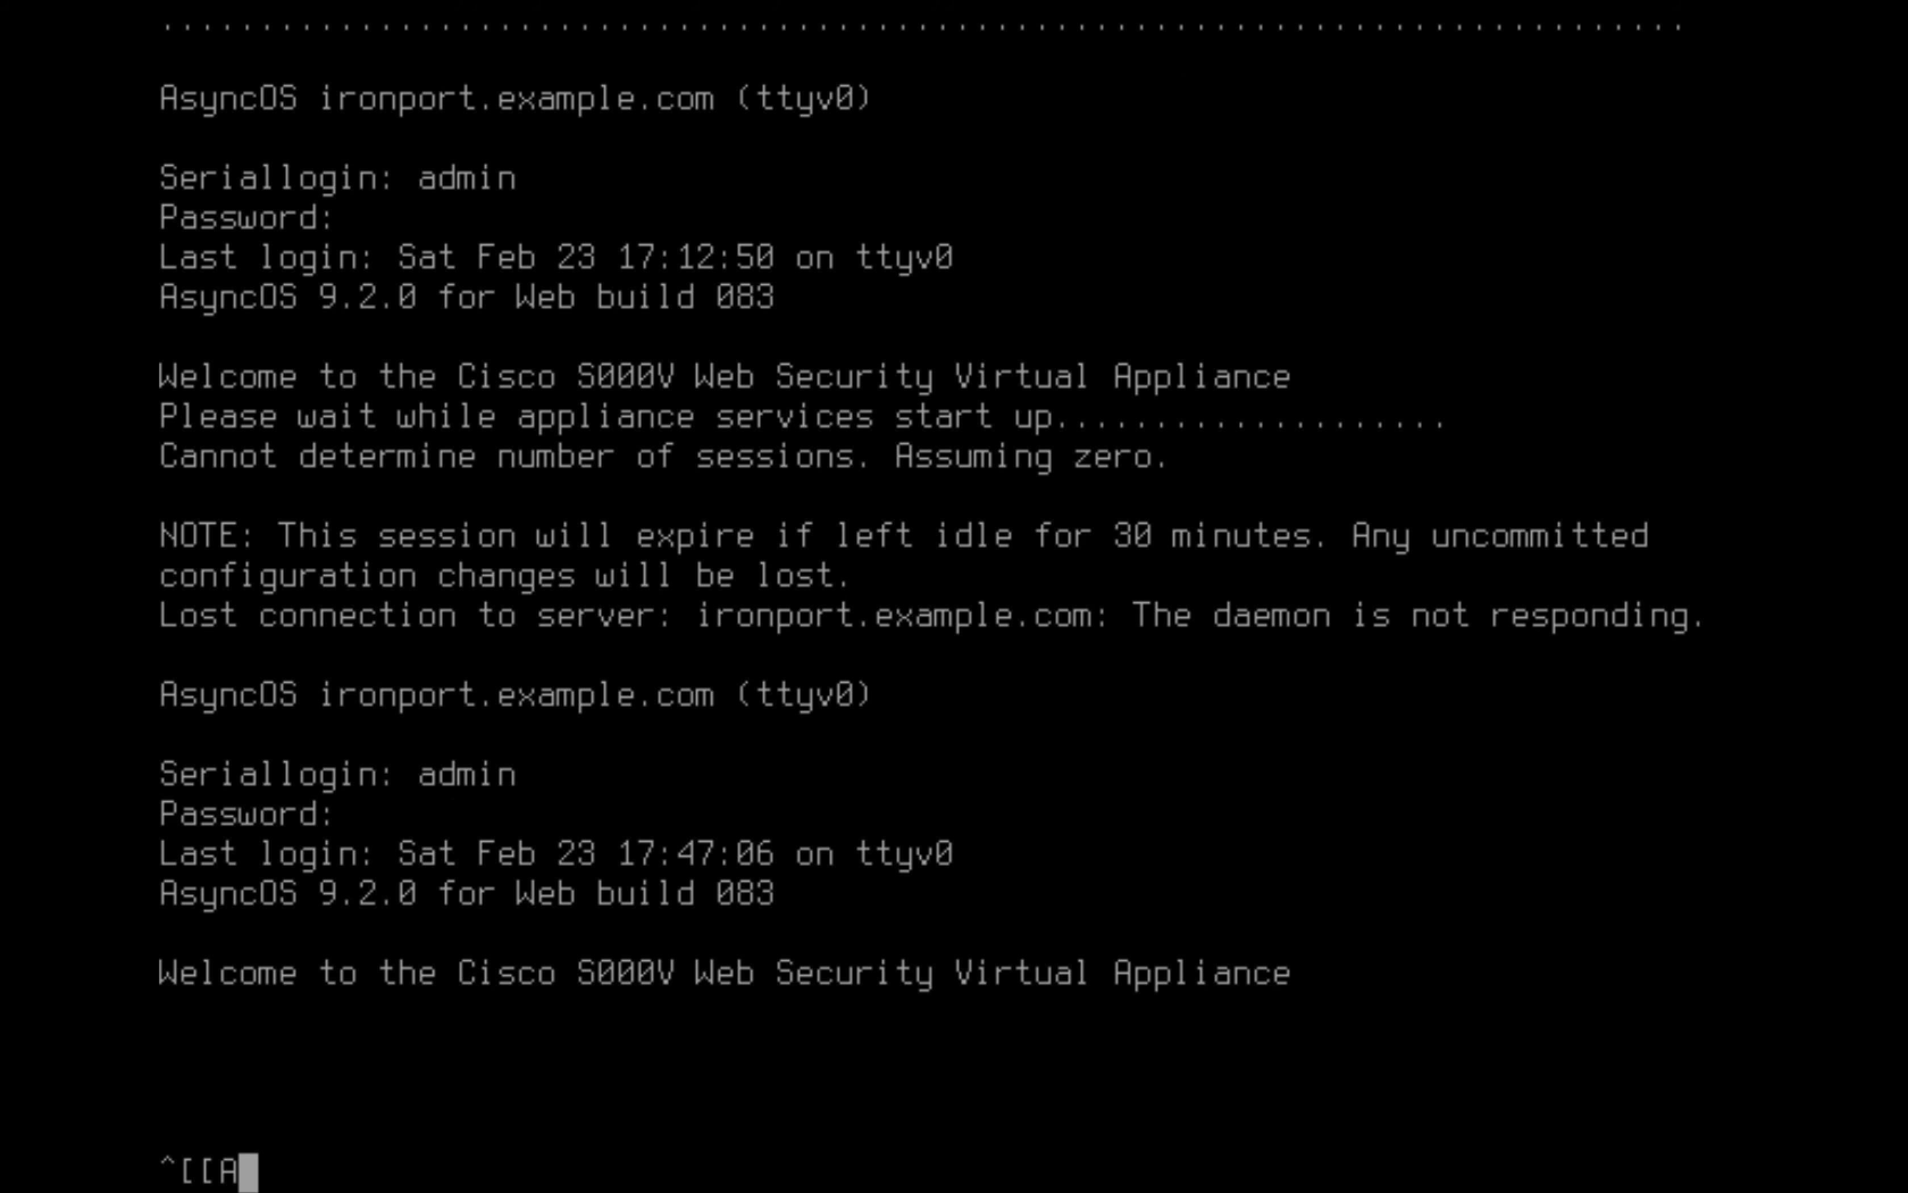
key("BackSpace")
key("BackSpace")
key("BackSpace")
key("BackSpace")
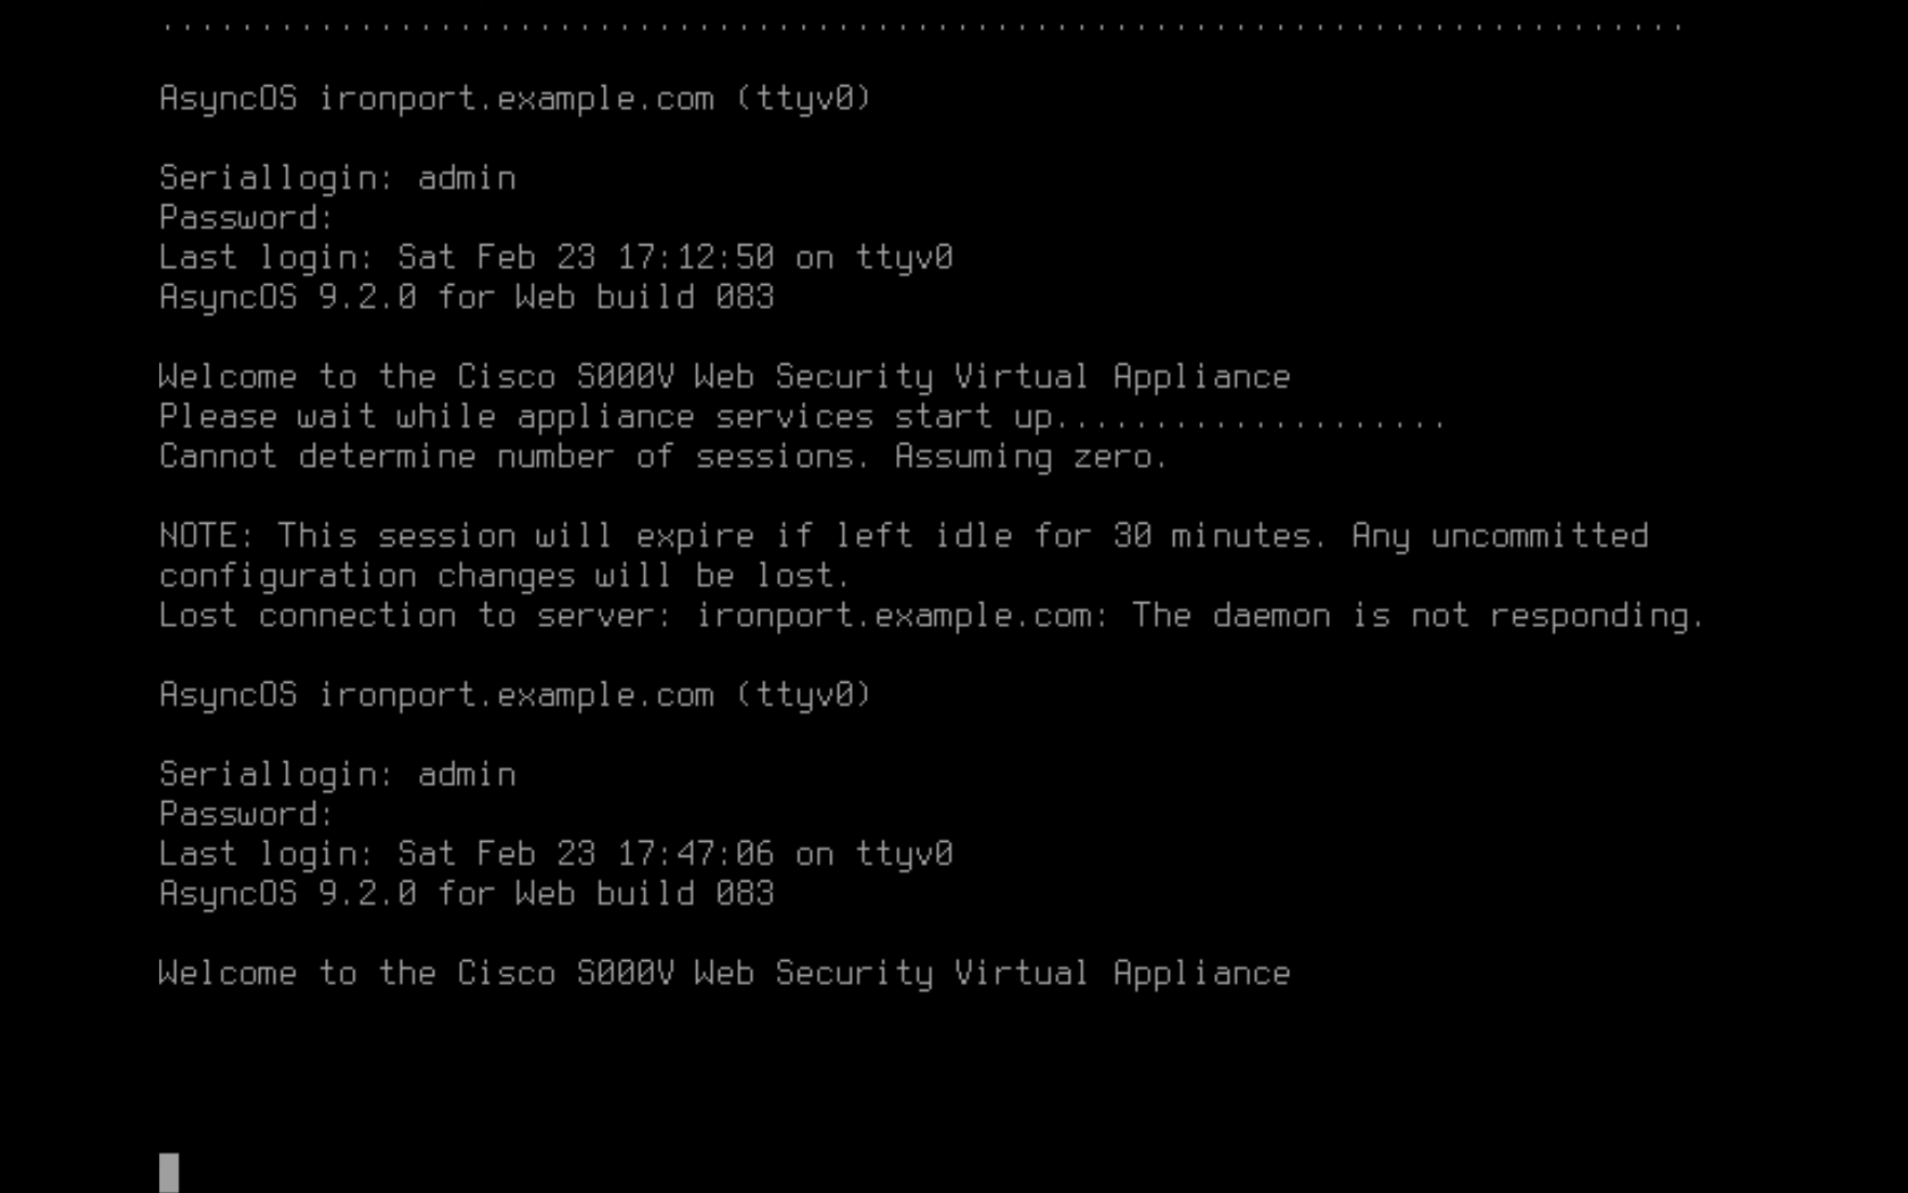
key("Return")
key("Return")
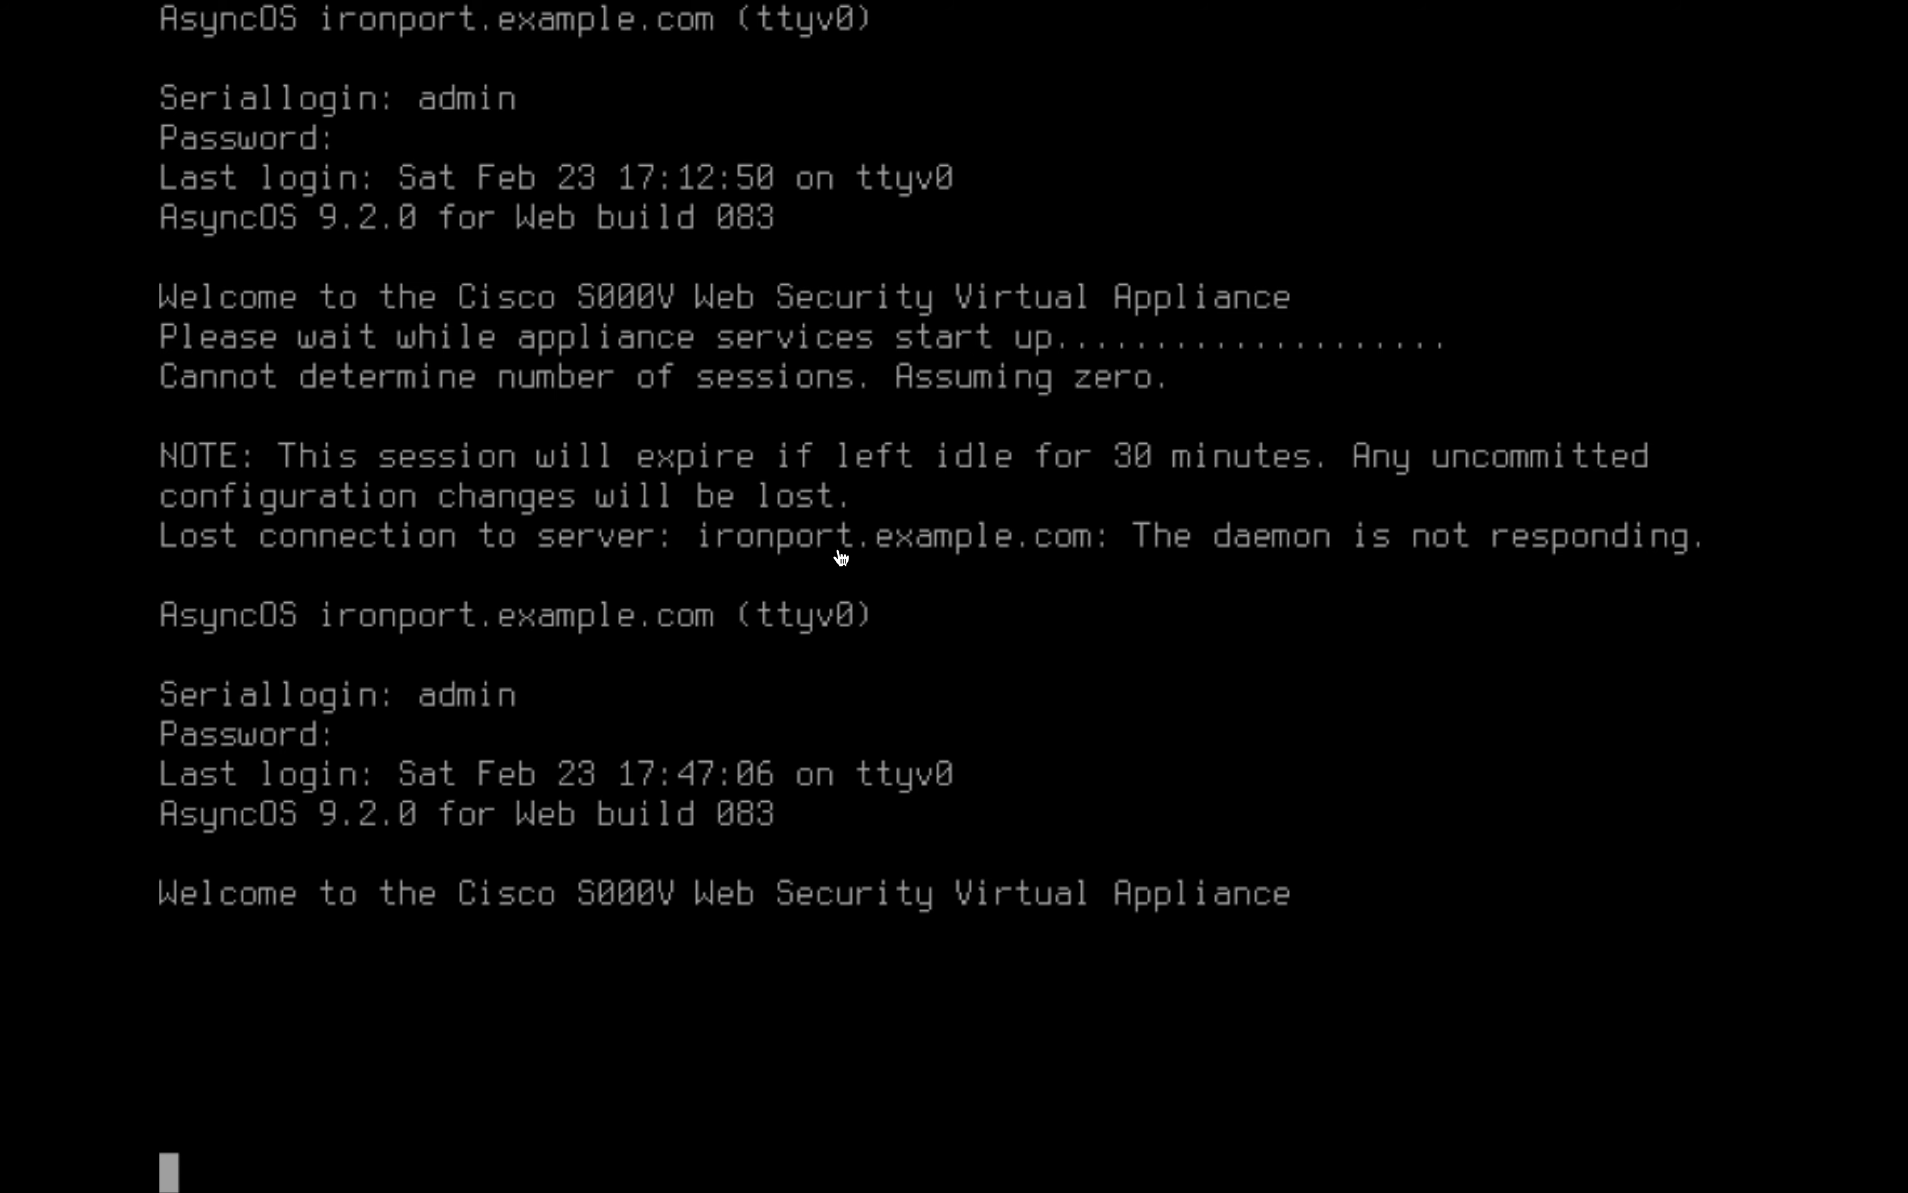
key("ctrl+Right")
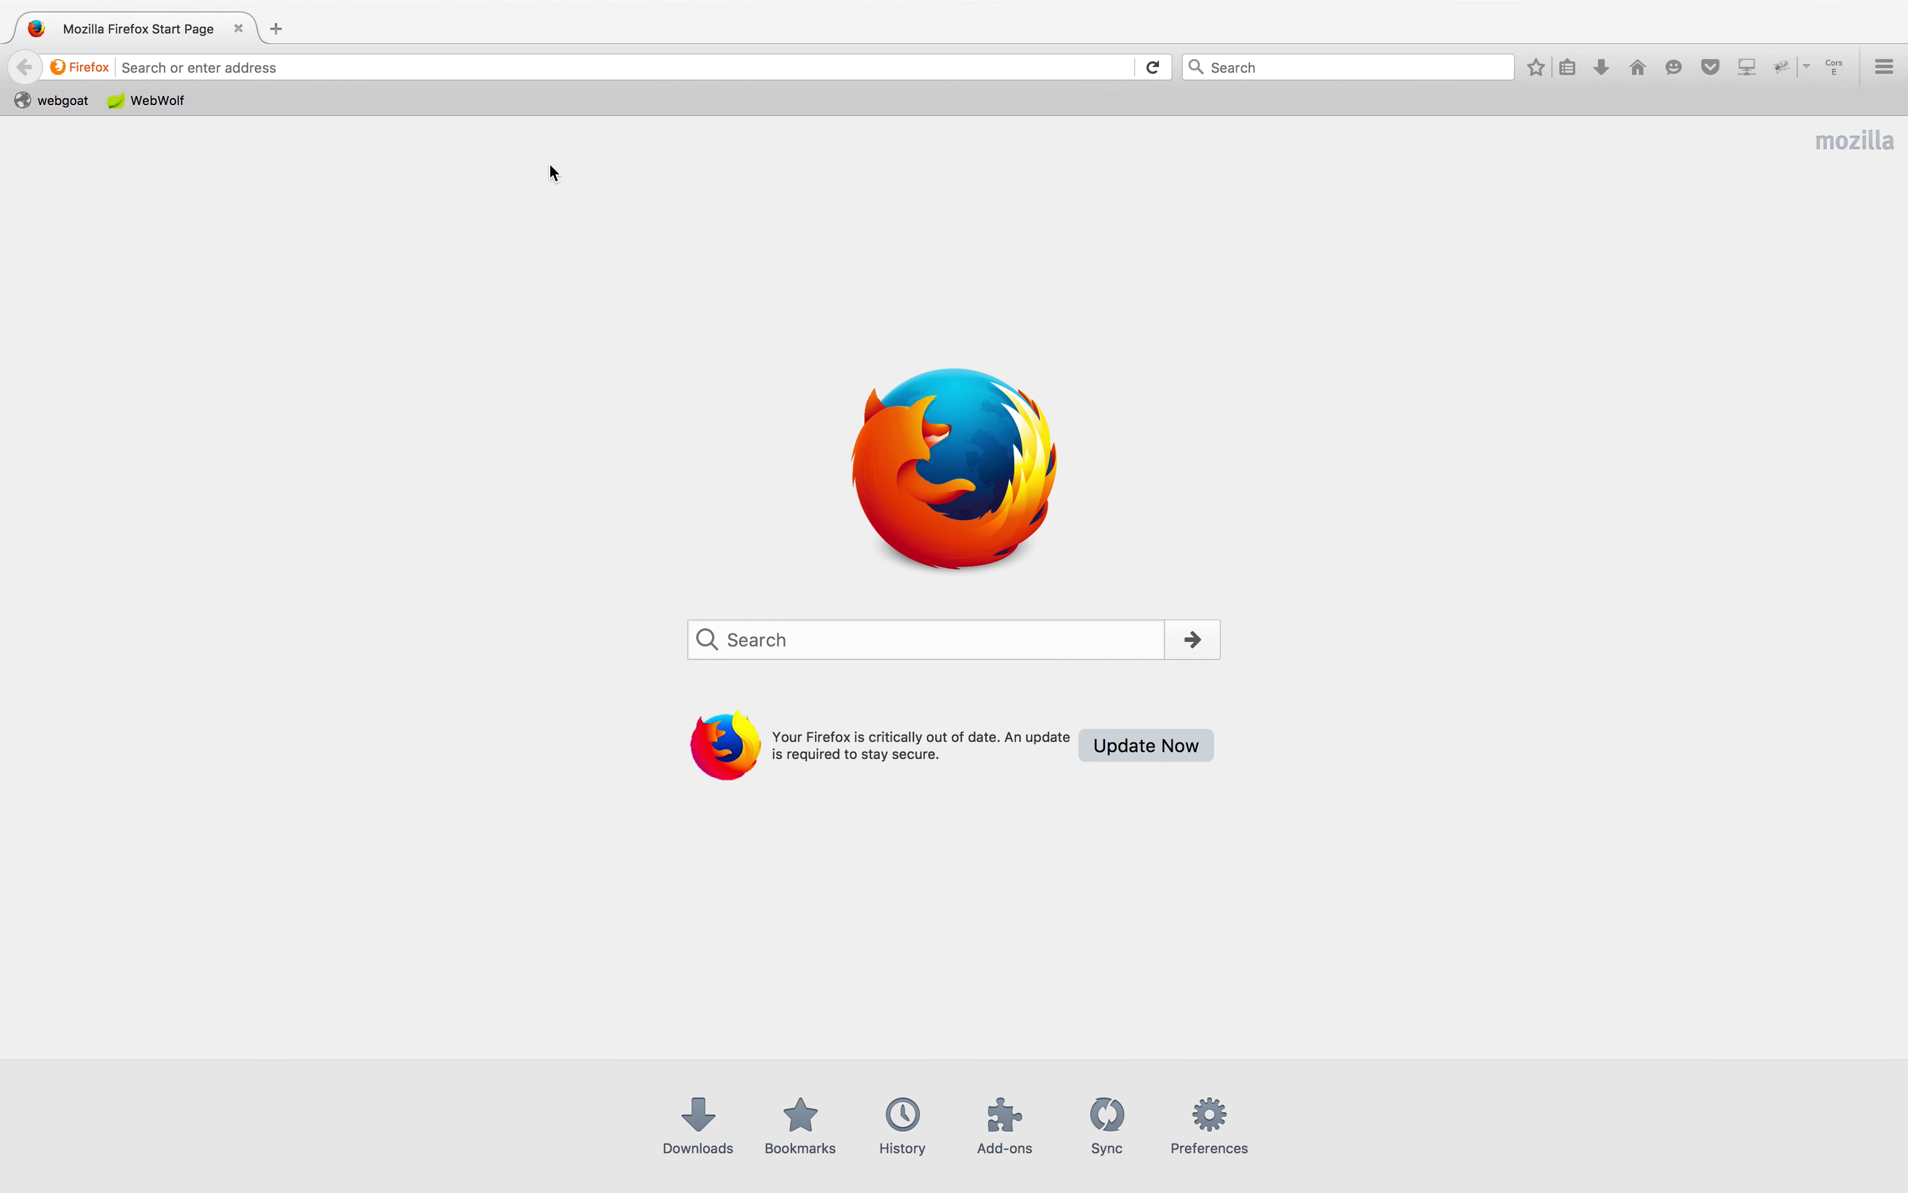
Try loading the appliance at 192.1.200.50 in Firefox
left_click(444, 67)
type("192.1.200.50/")
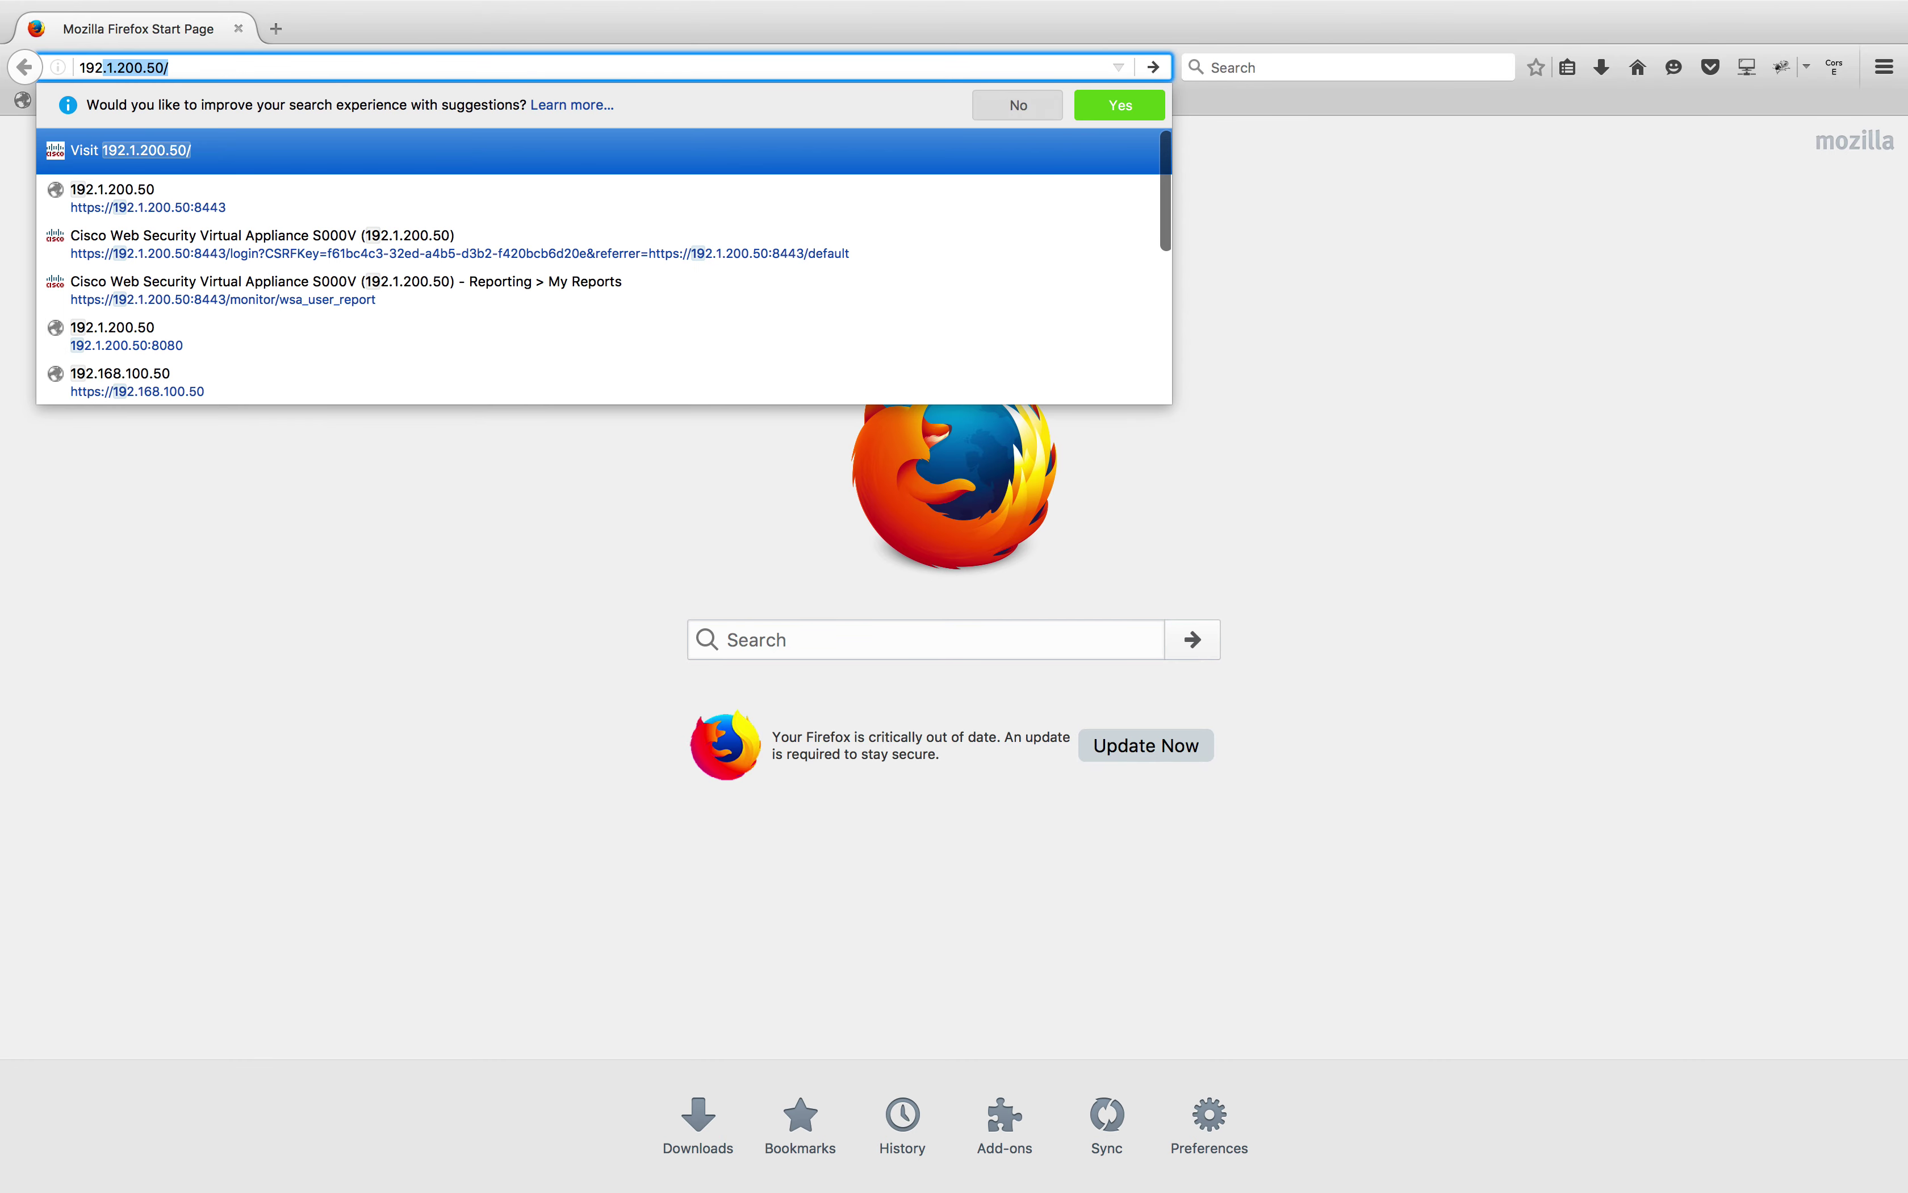
key("Return")
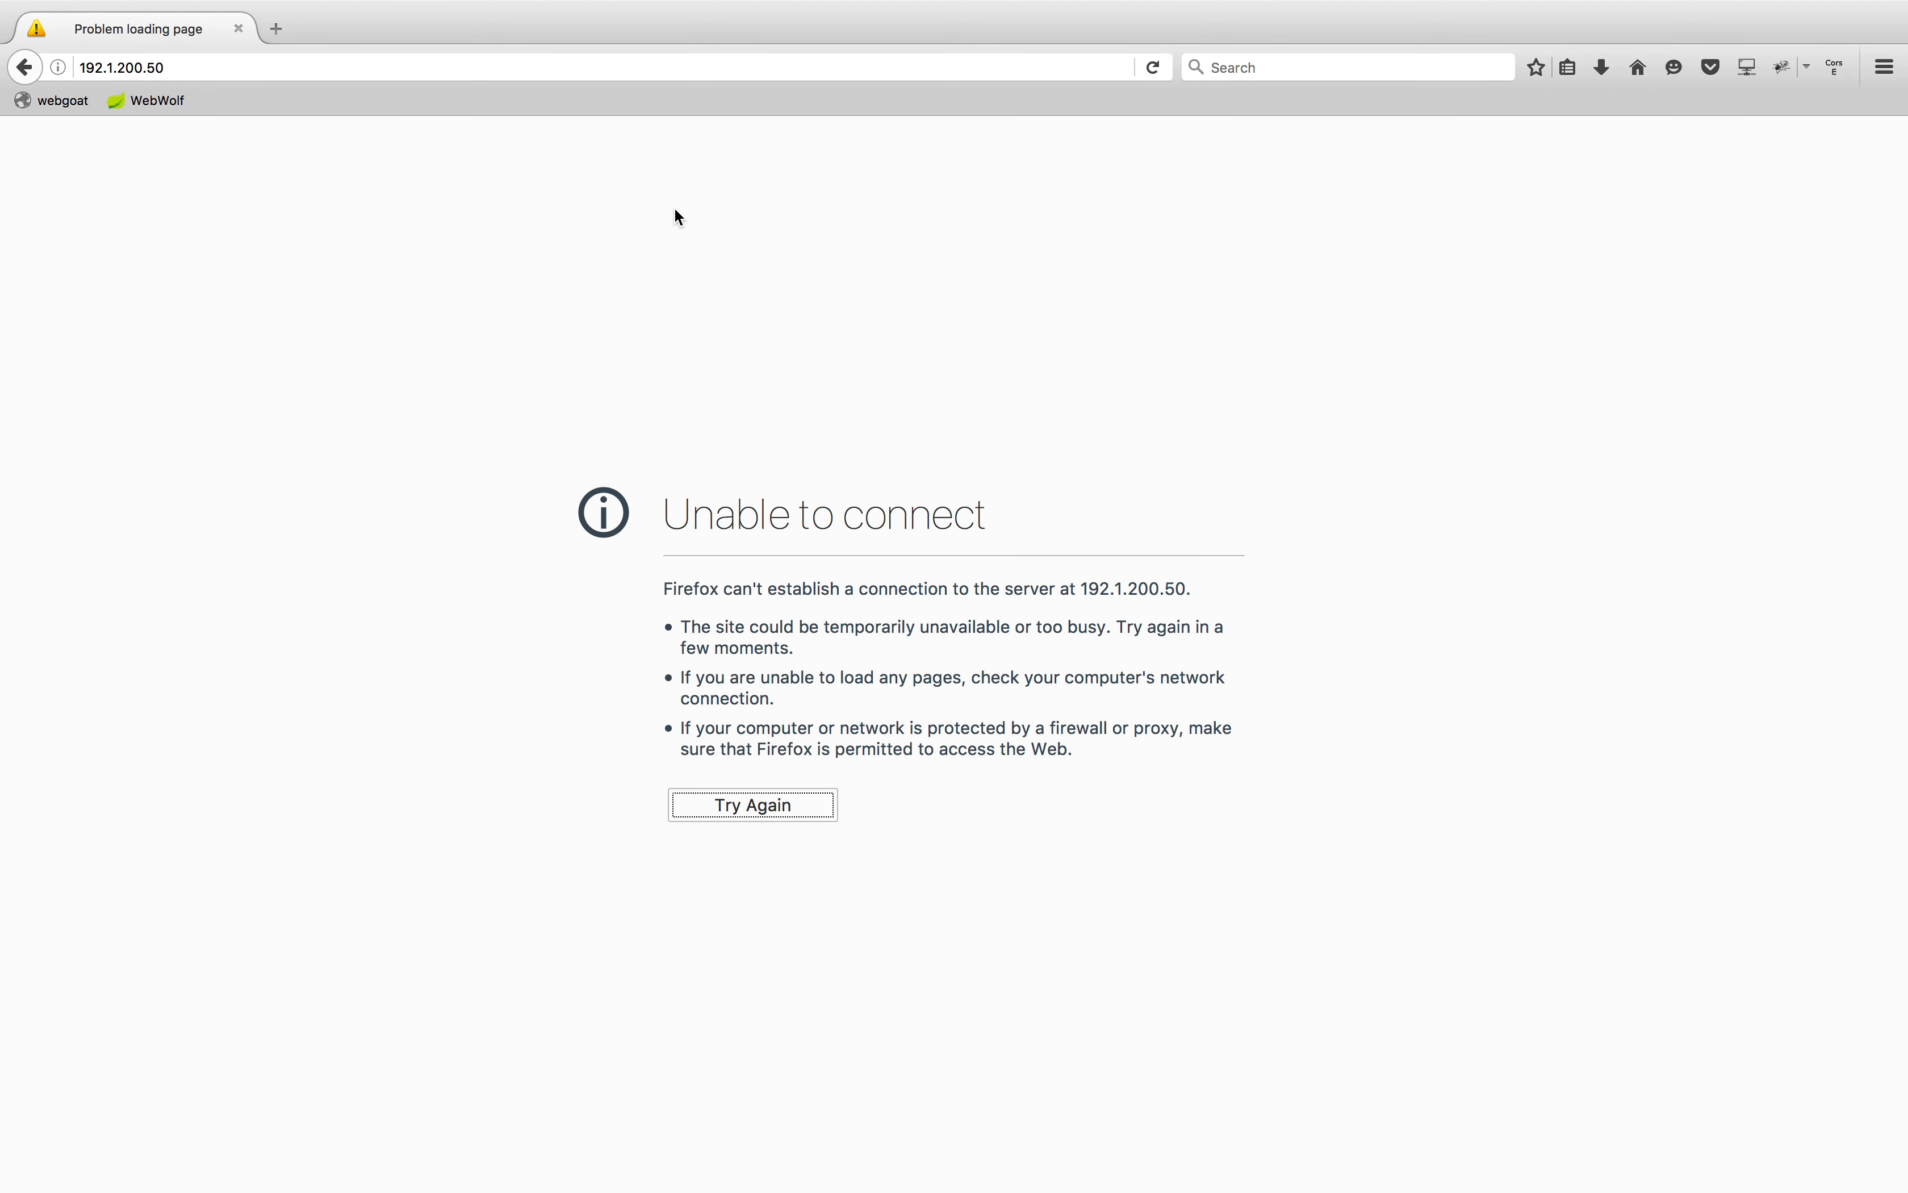
left_click(82, 67)
left_click(82, 67)
left_click(209, 67)
type(":")
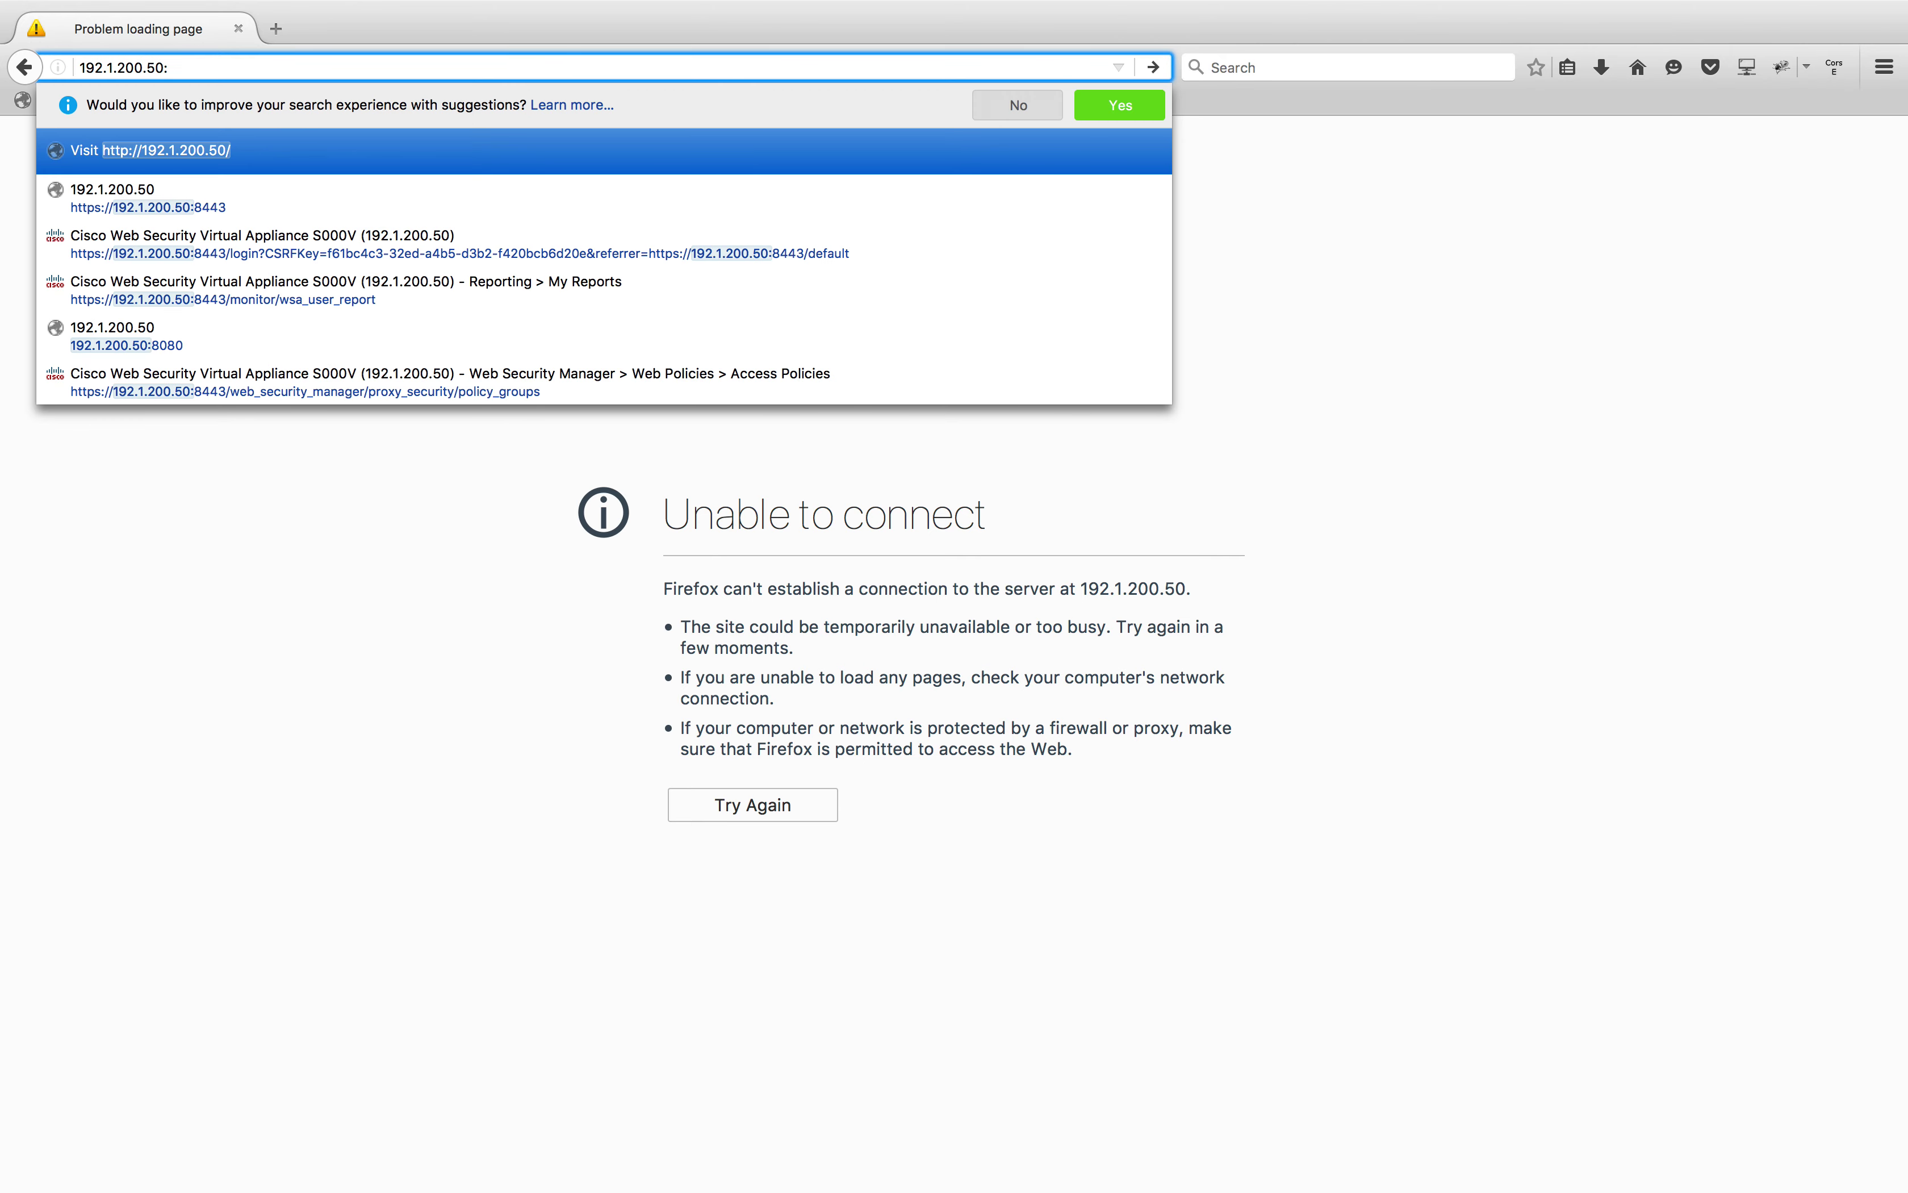
key("Down")
key("Return")
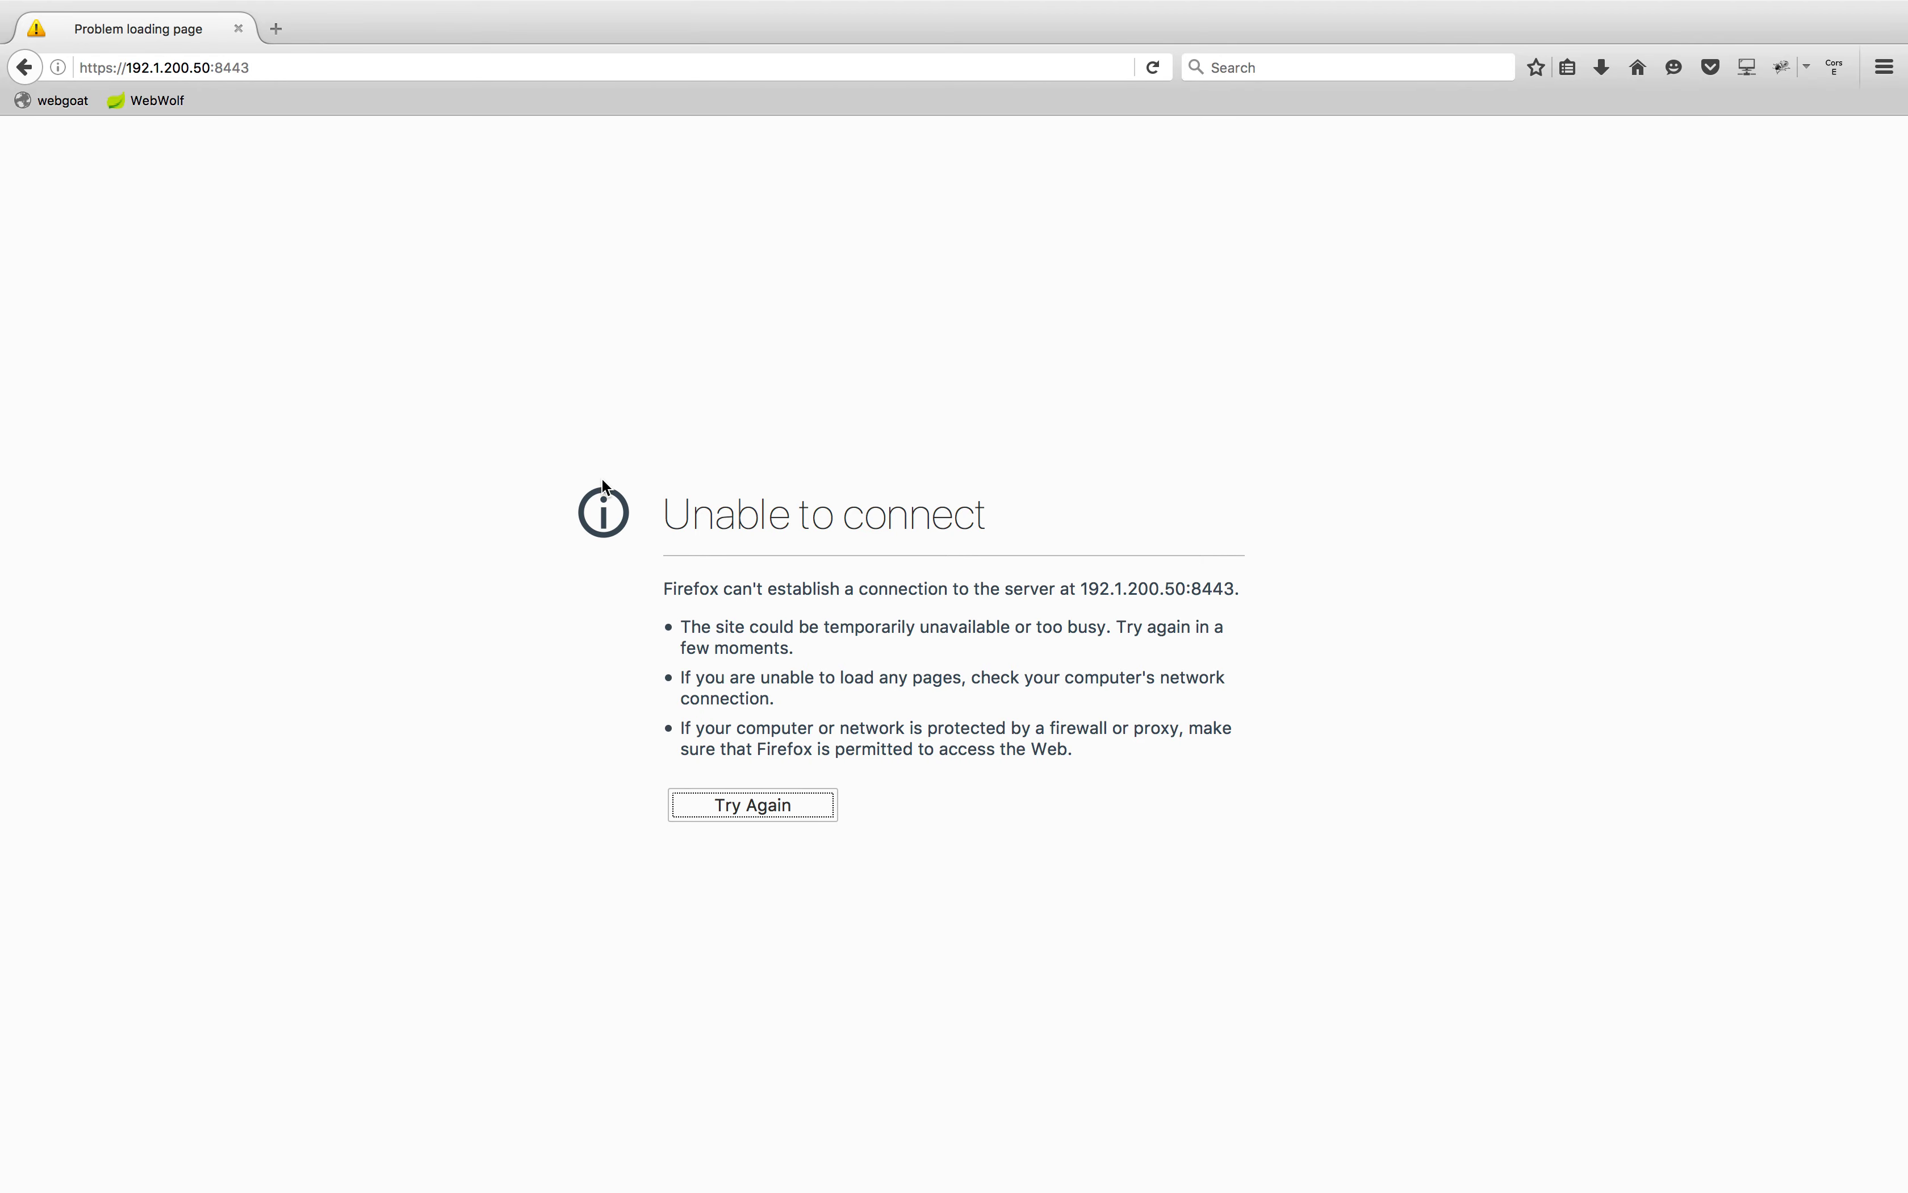
key("ctrl+Left")
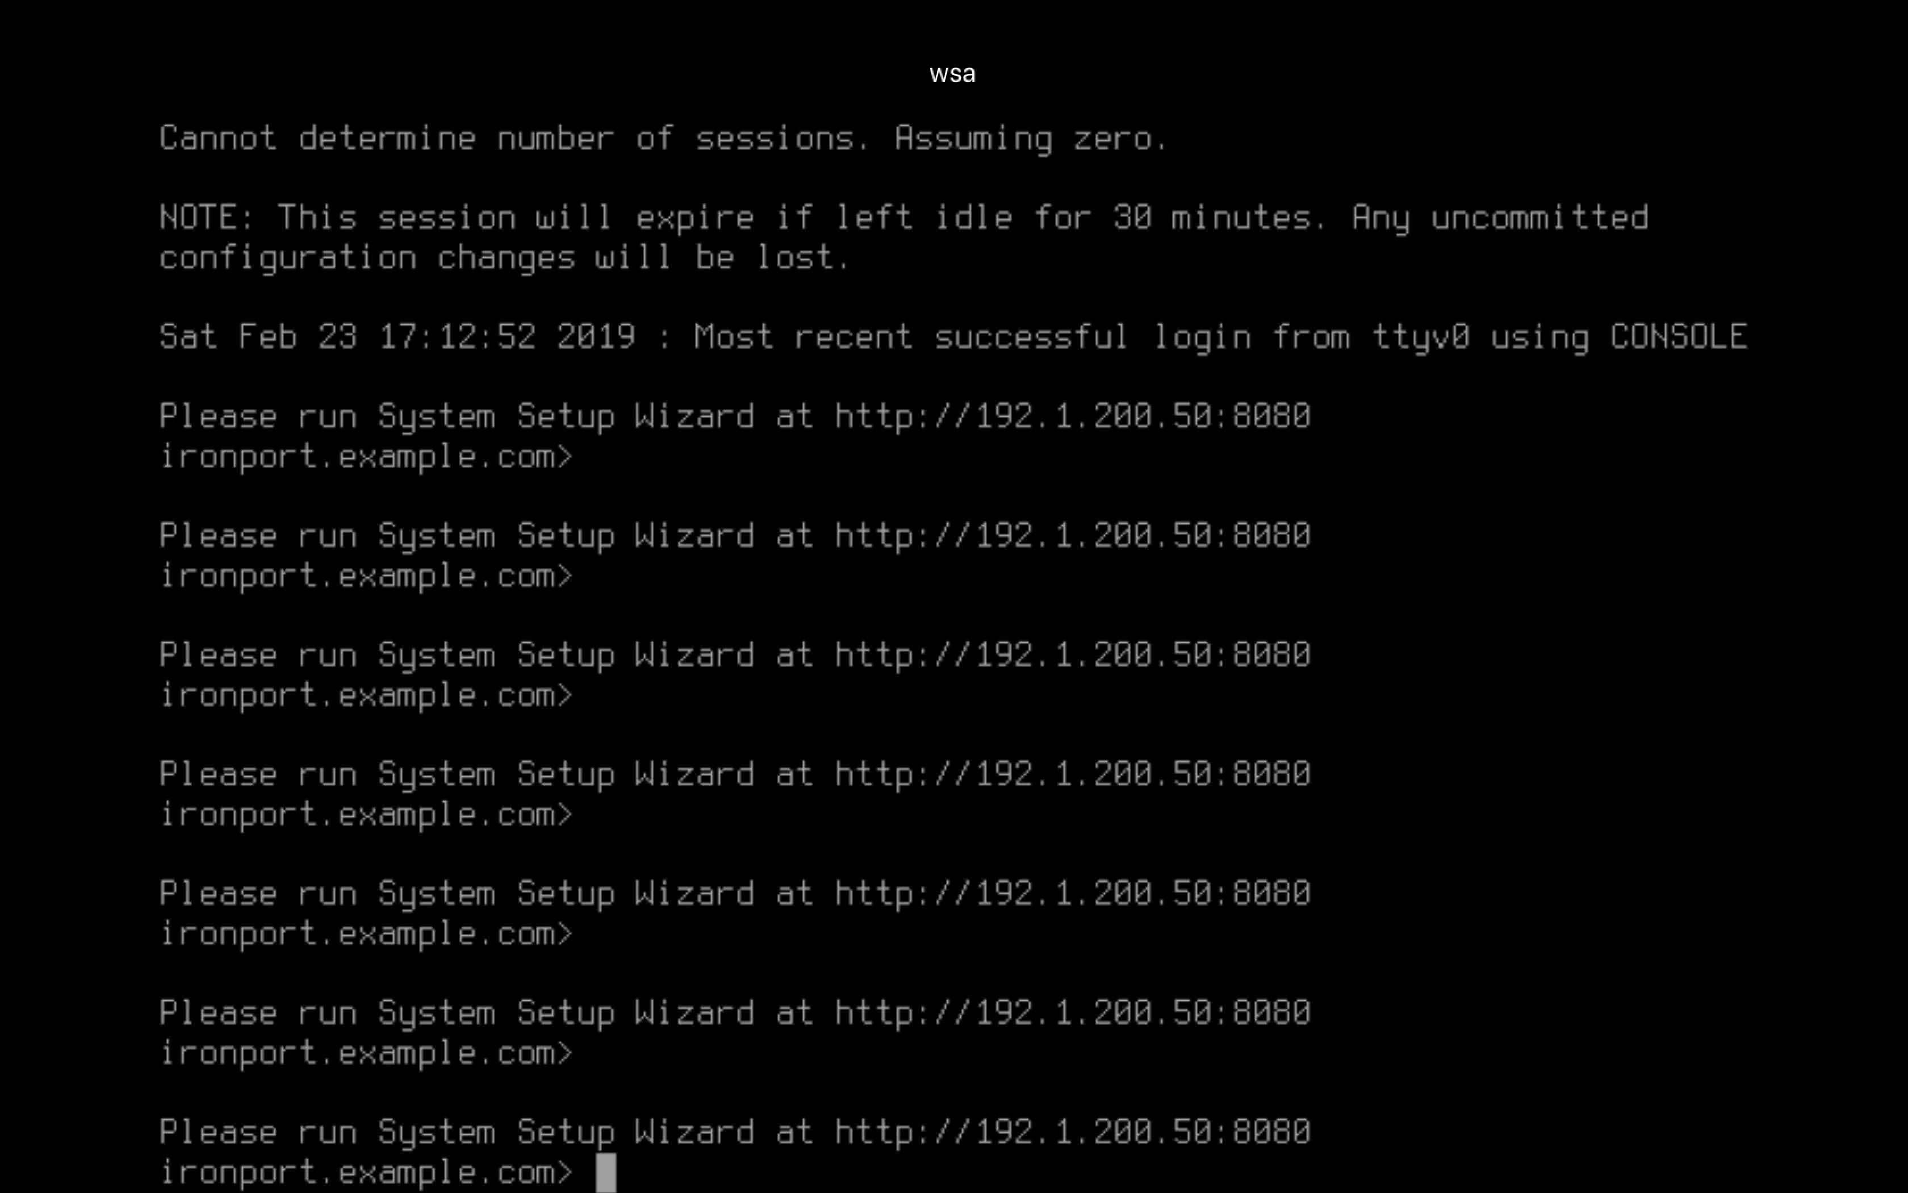
key("ctrl+Right")
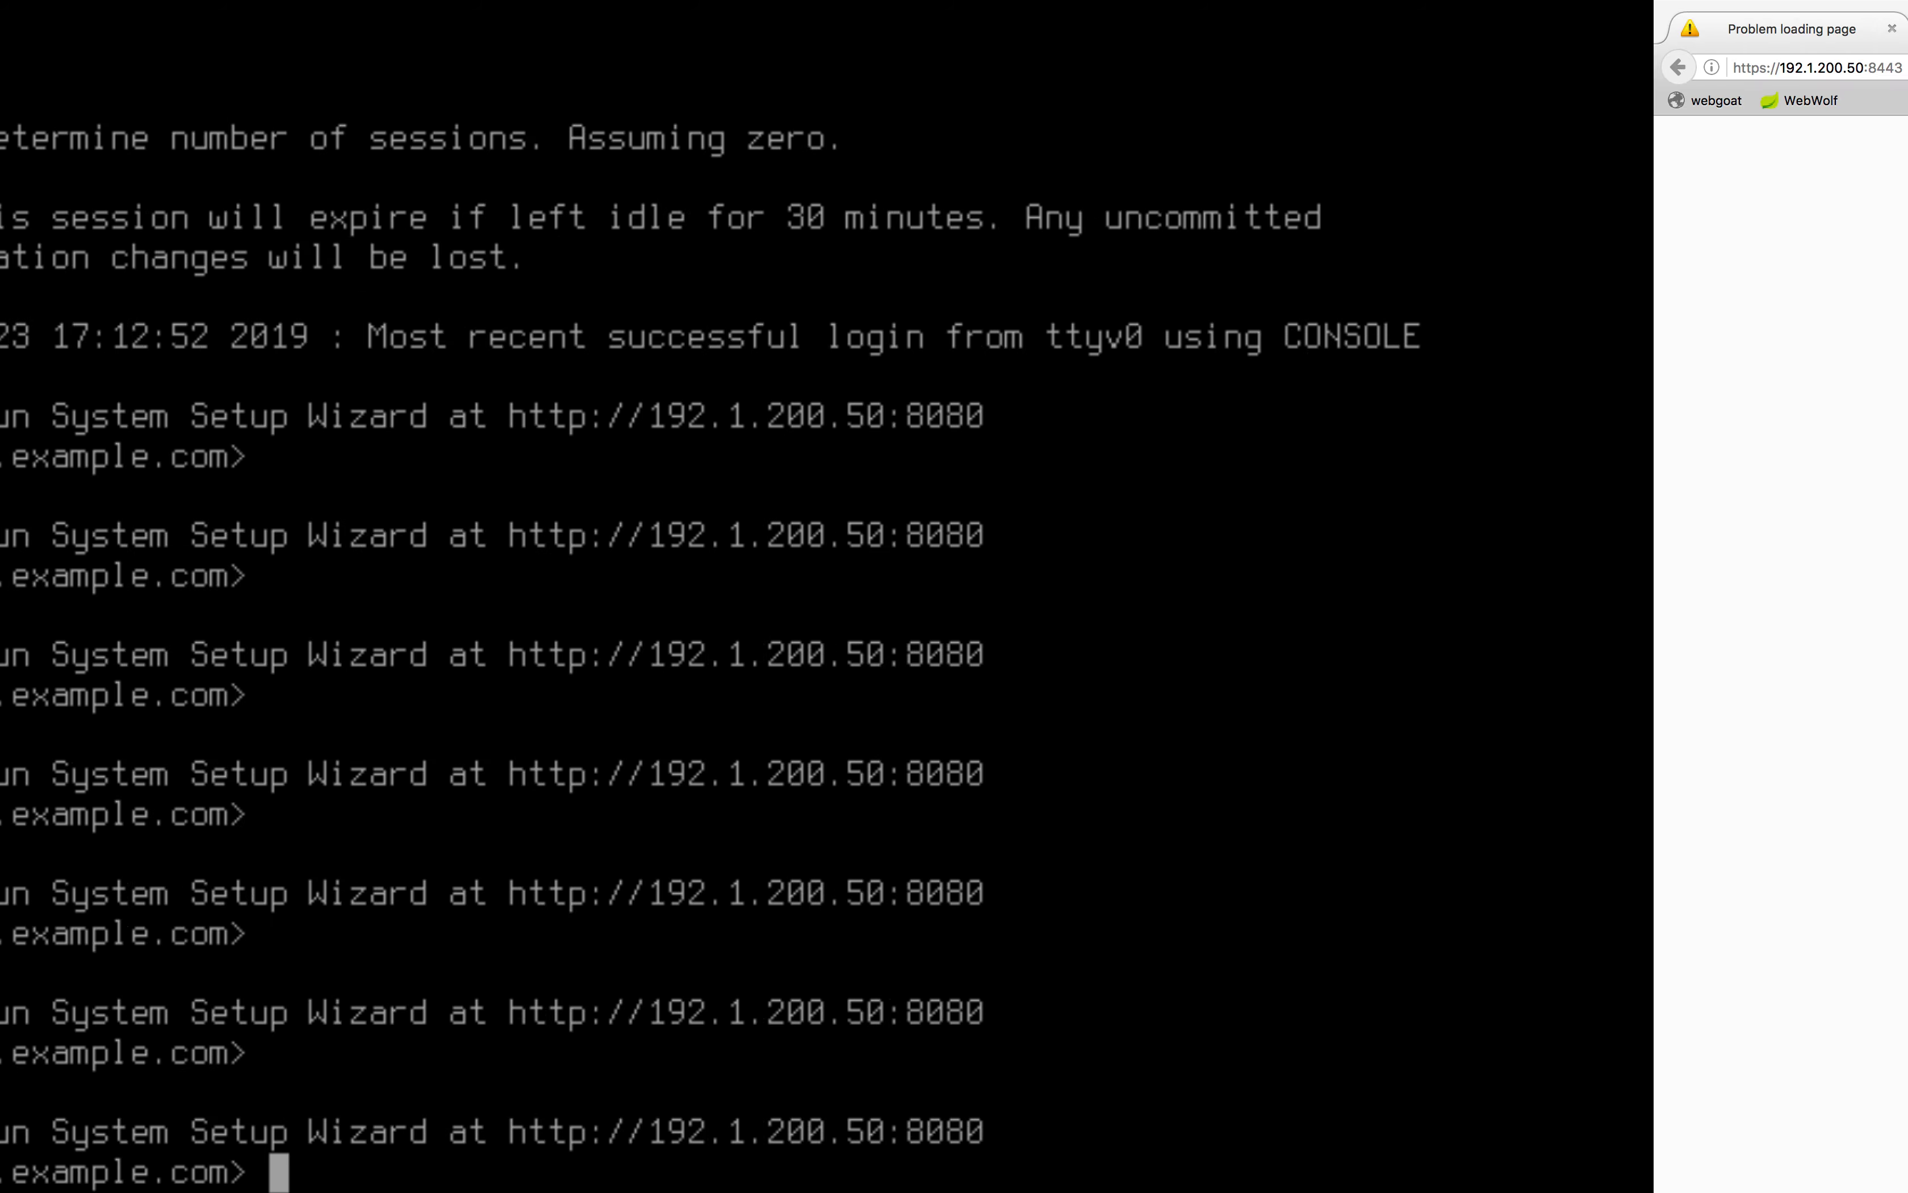
Change the URL port from 8443 to 8080 and reload
left_click(236, 70)
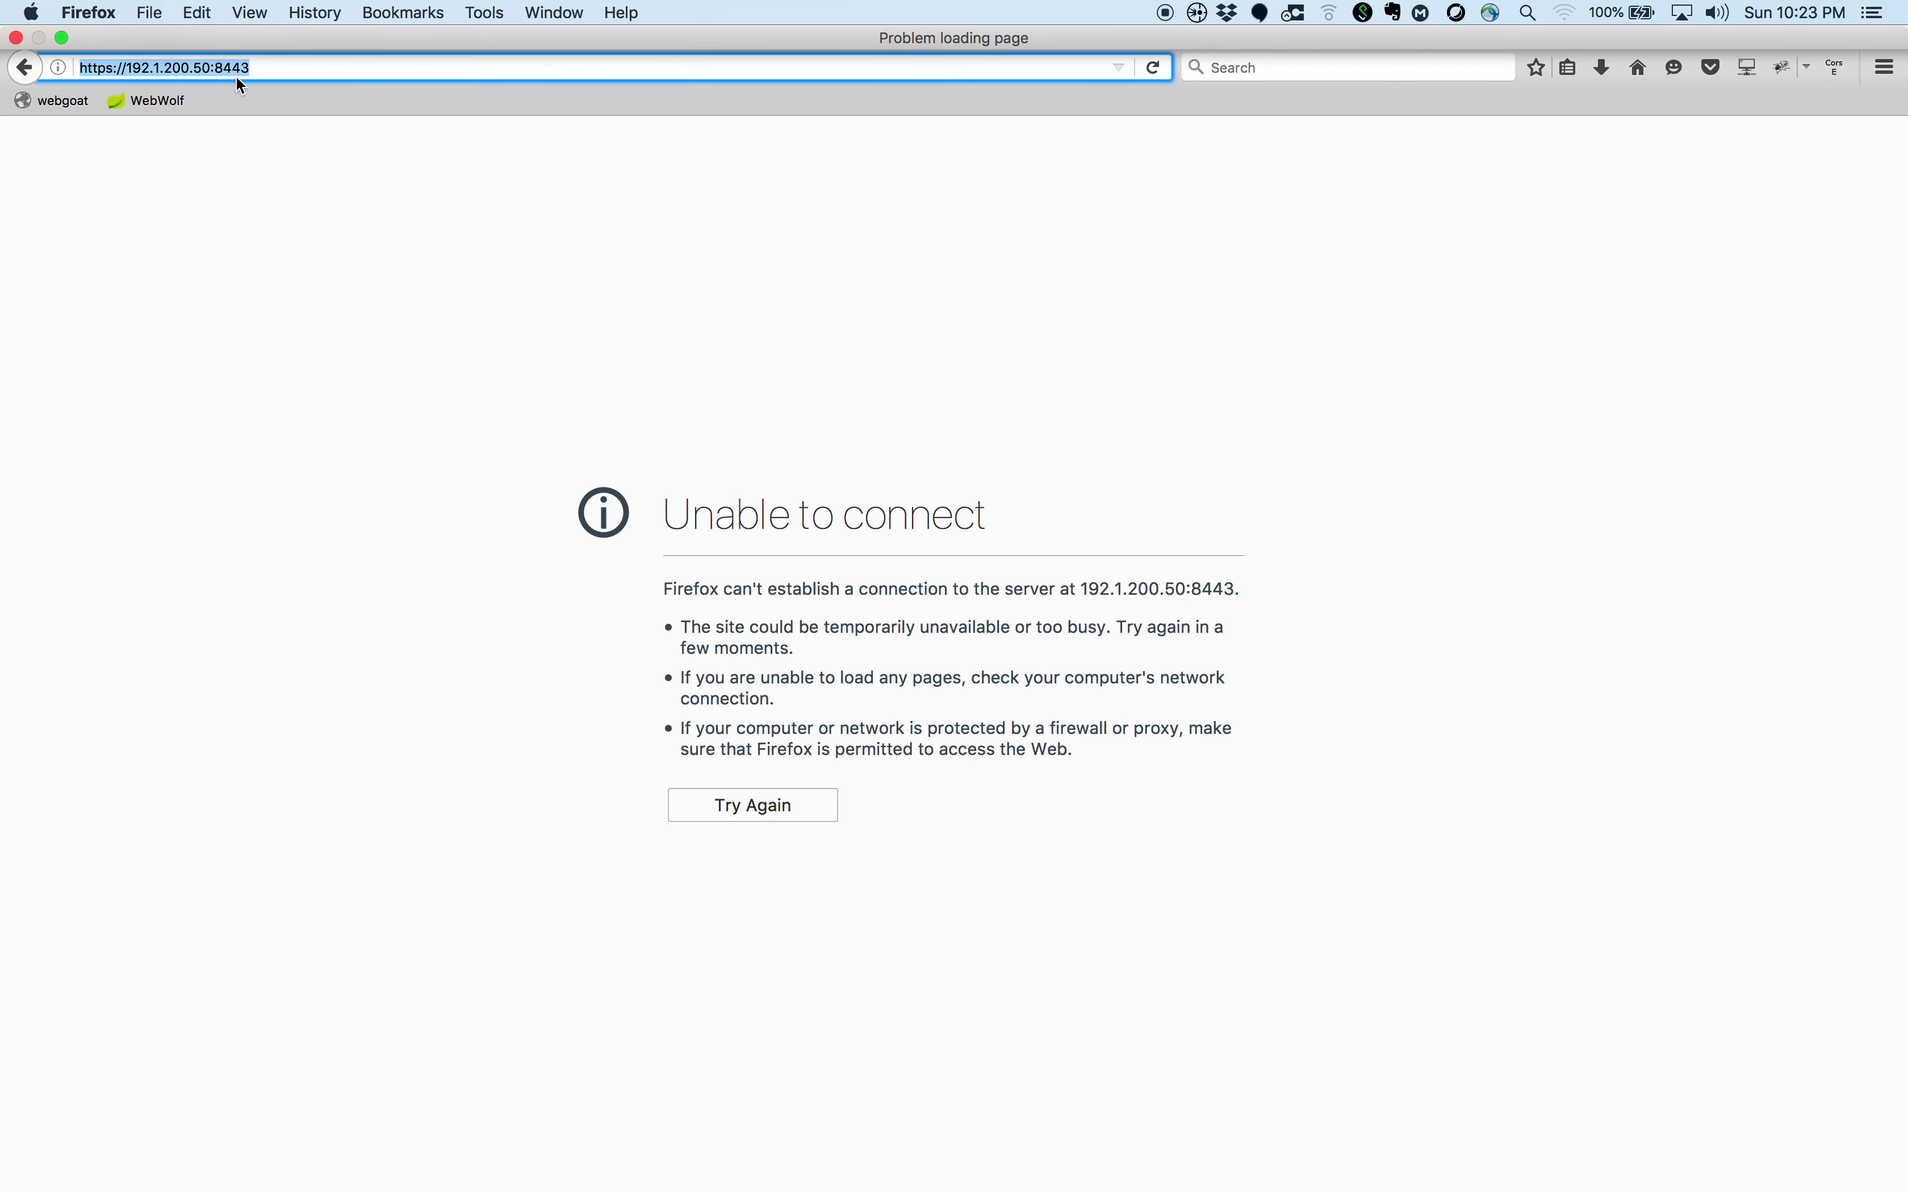
double_click(234, 71)
left_click(228, 69)
left_click(314, 73)
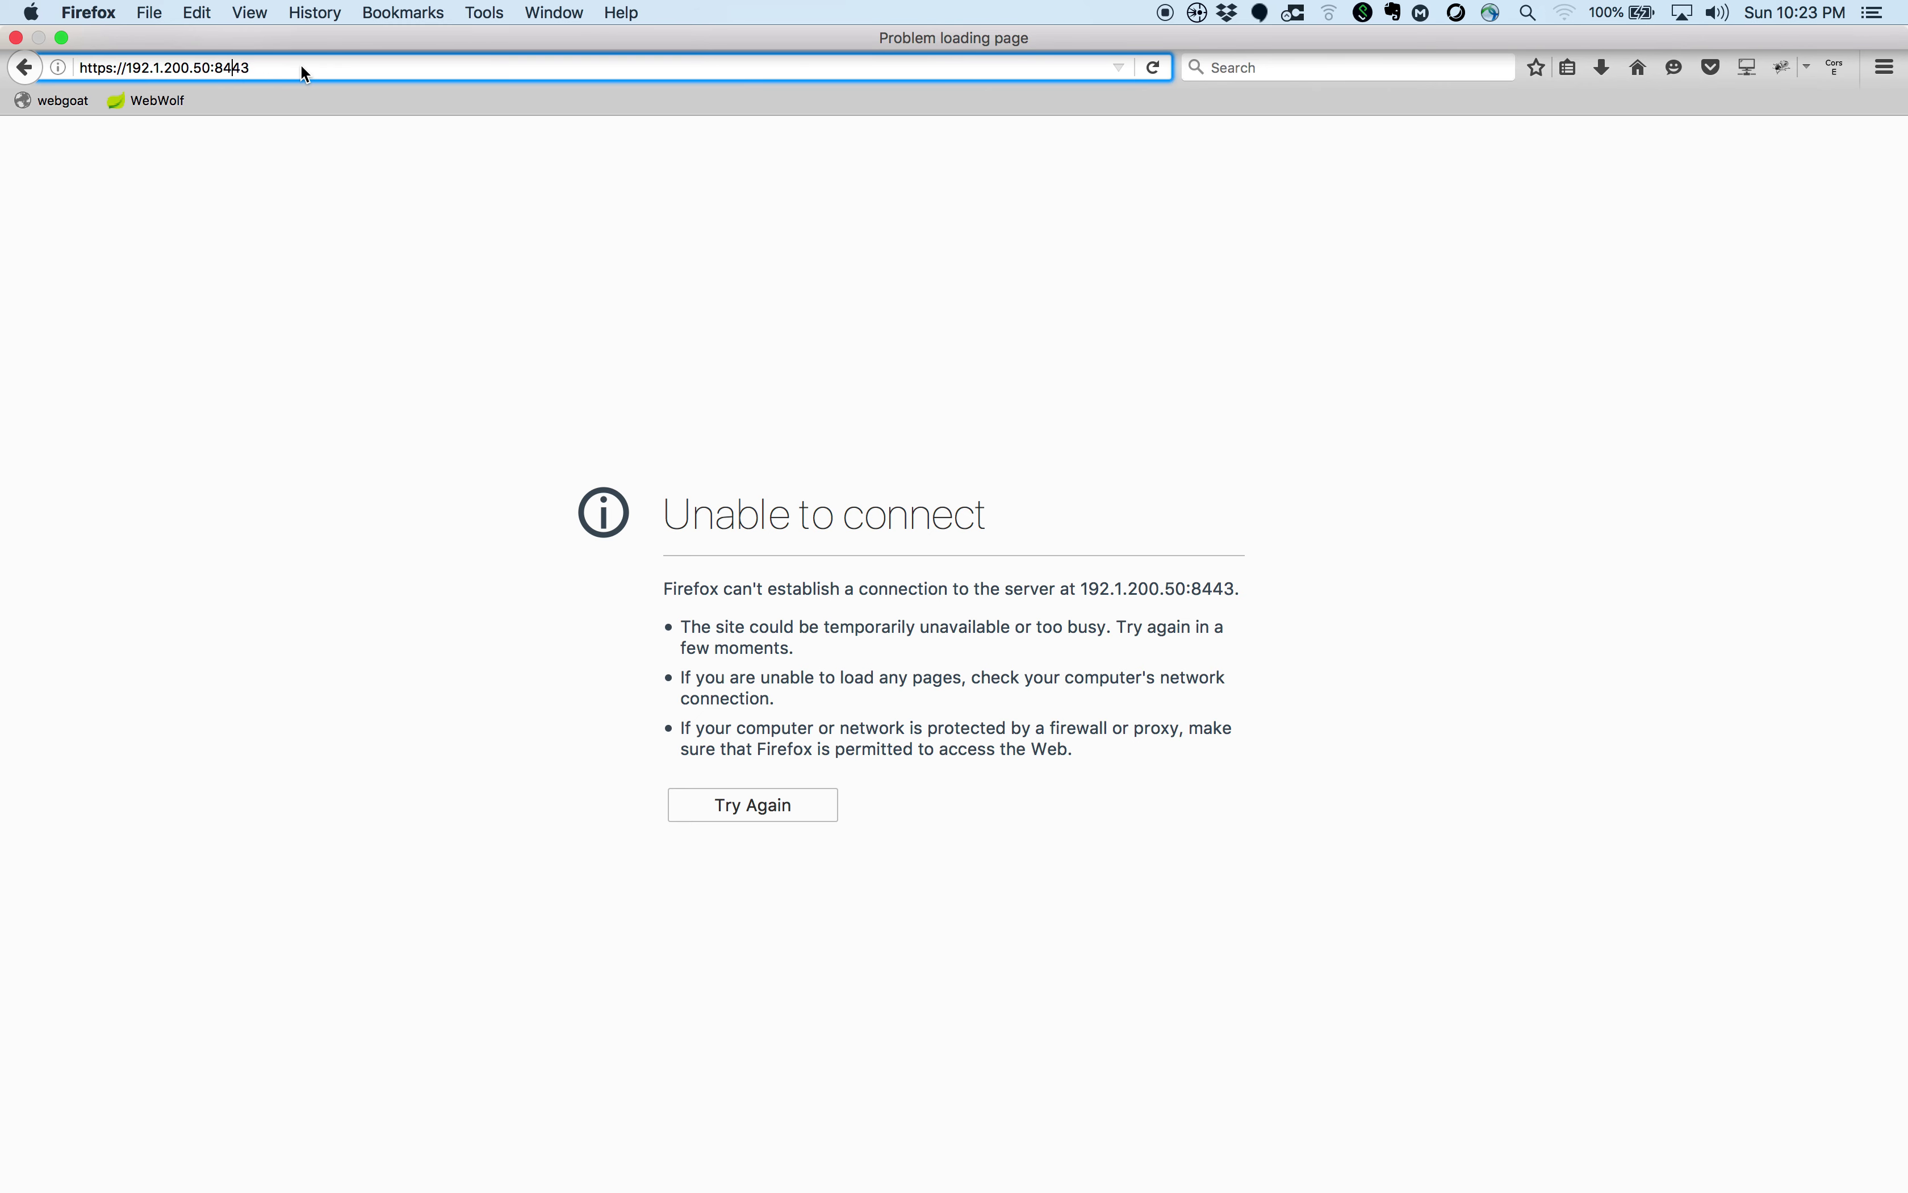
left_click_drag(225, 68, 268, 68)
type("080")
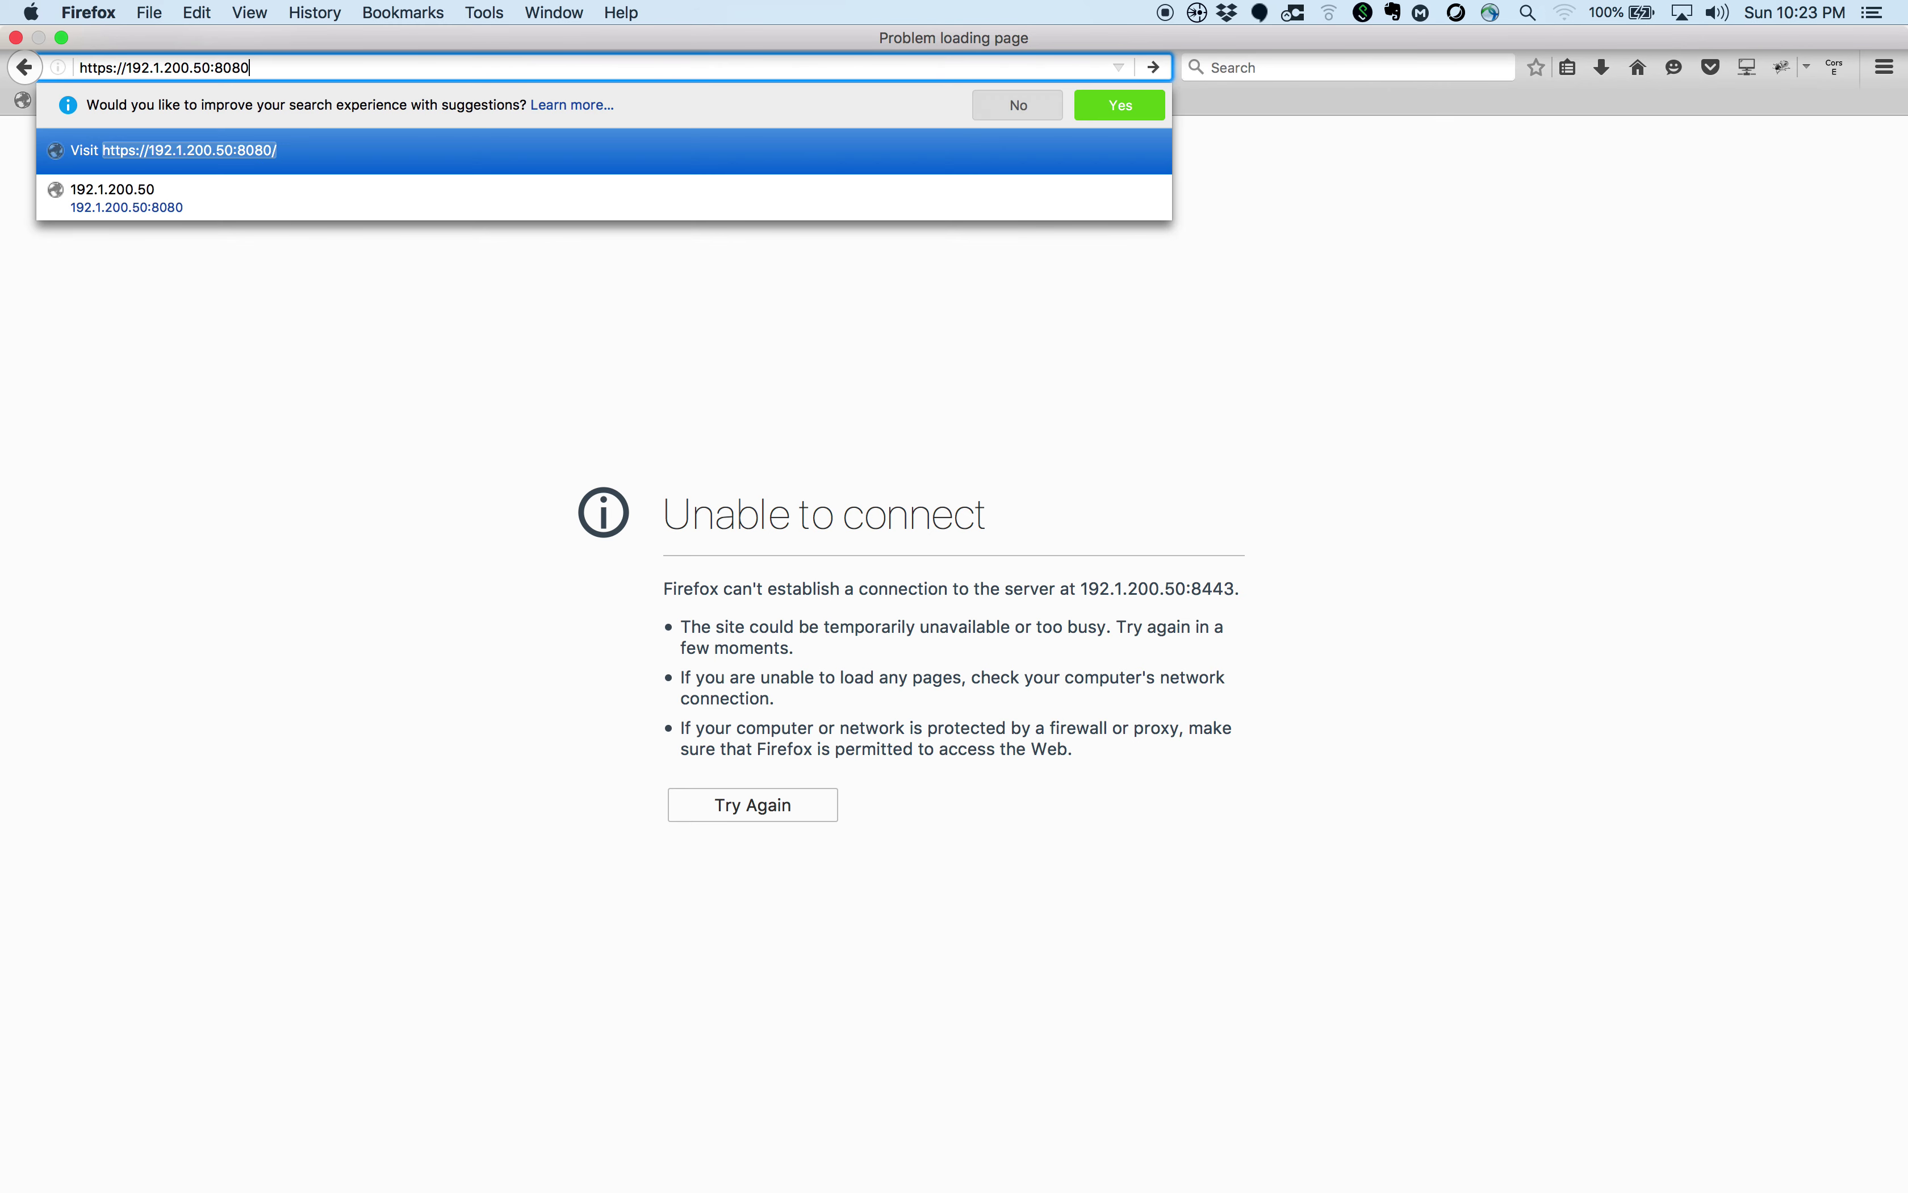
key("Return")
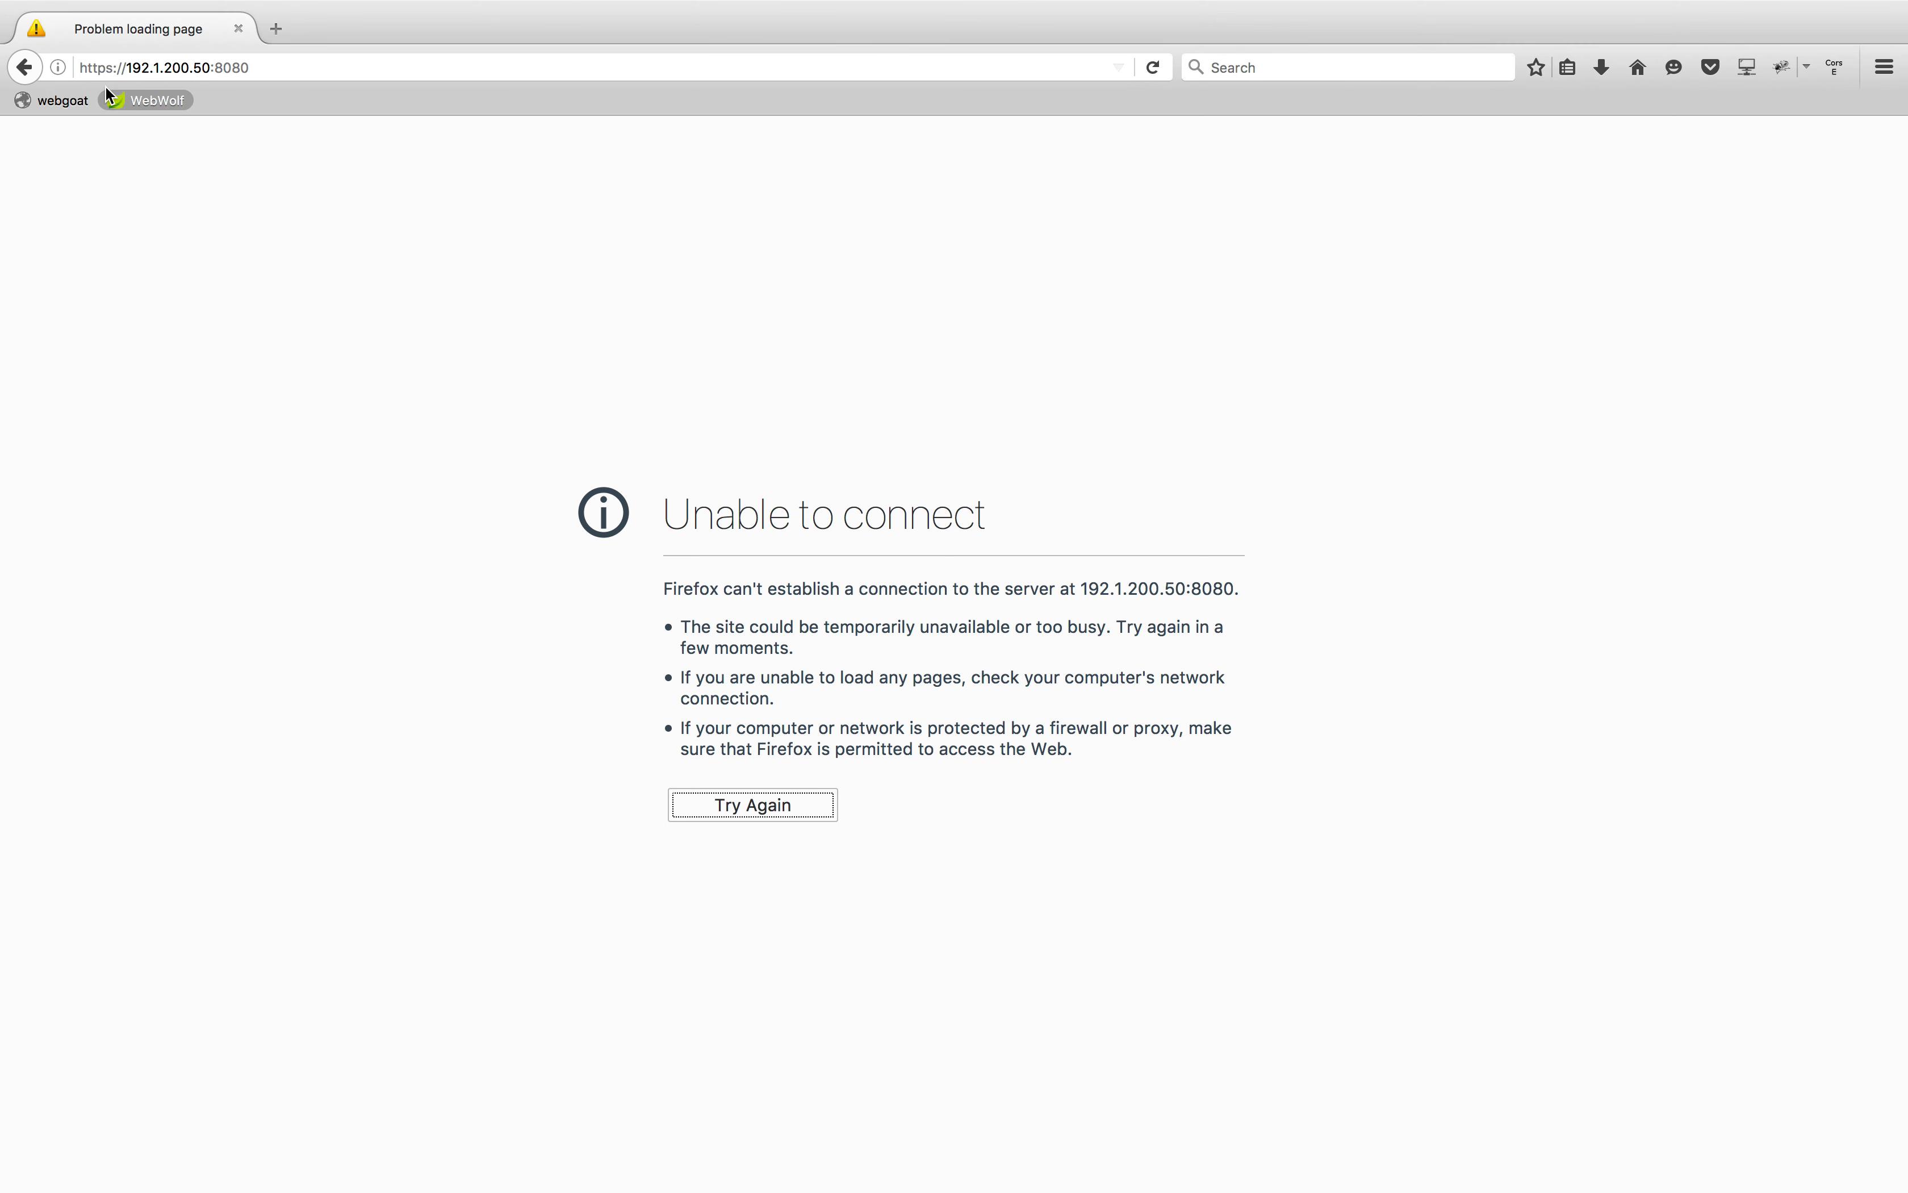
Switch the 8080 URL to plain http, retry, and compare with the console
left_click(117, 69)
left_click(117, 75)
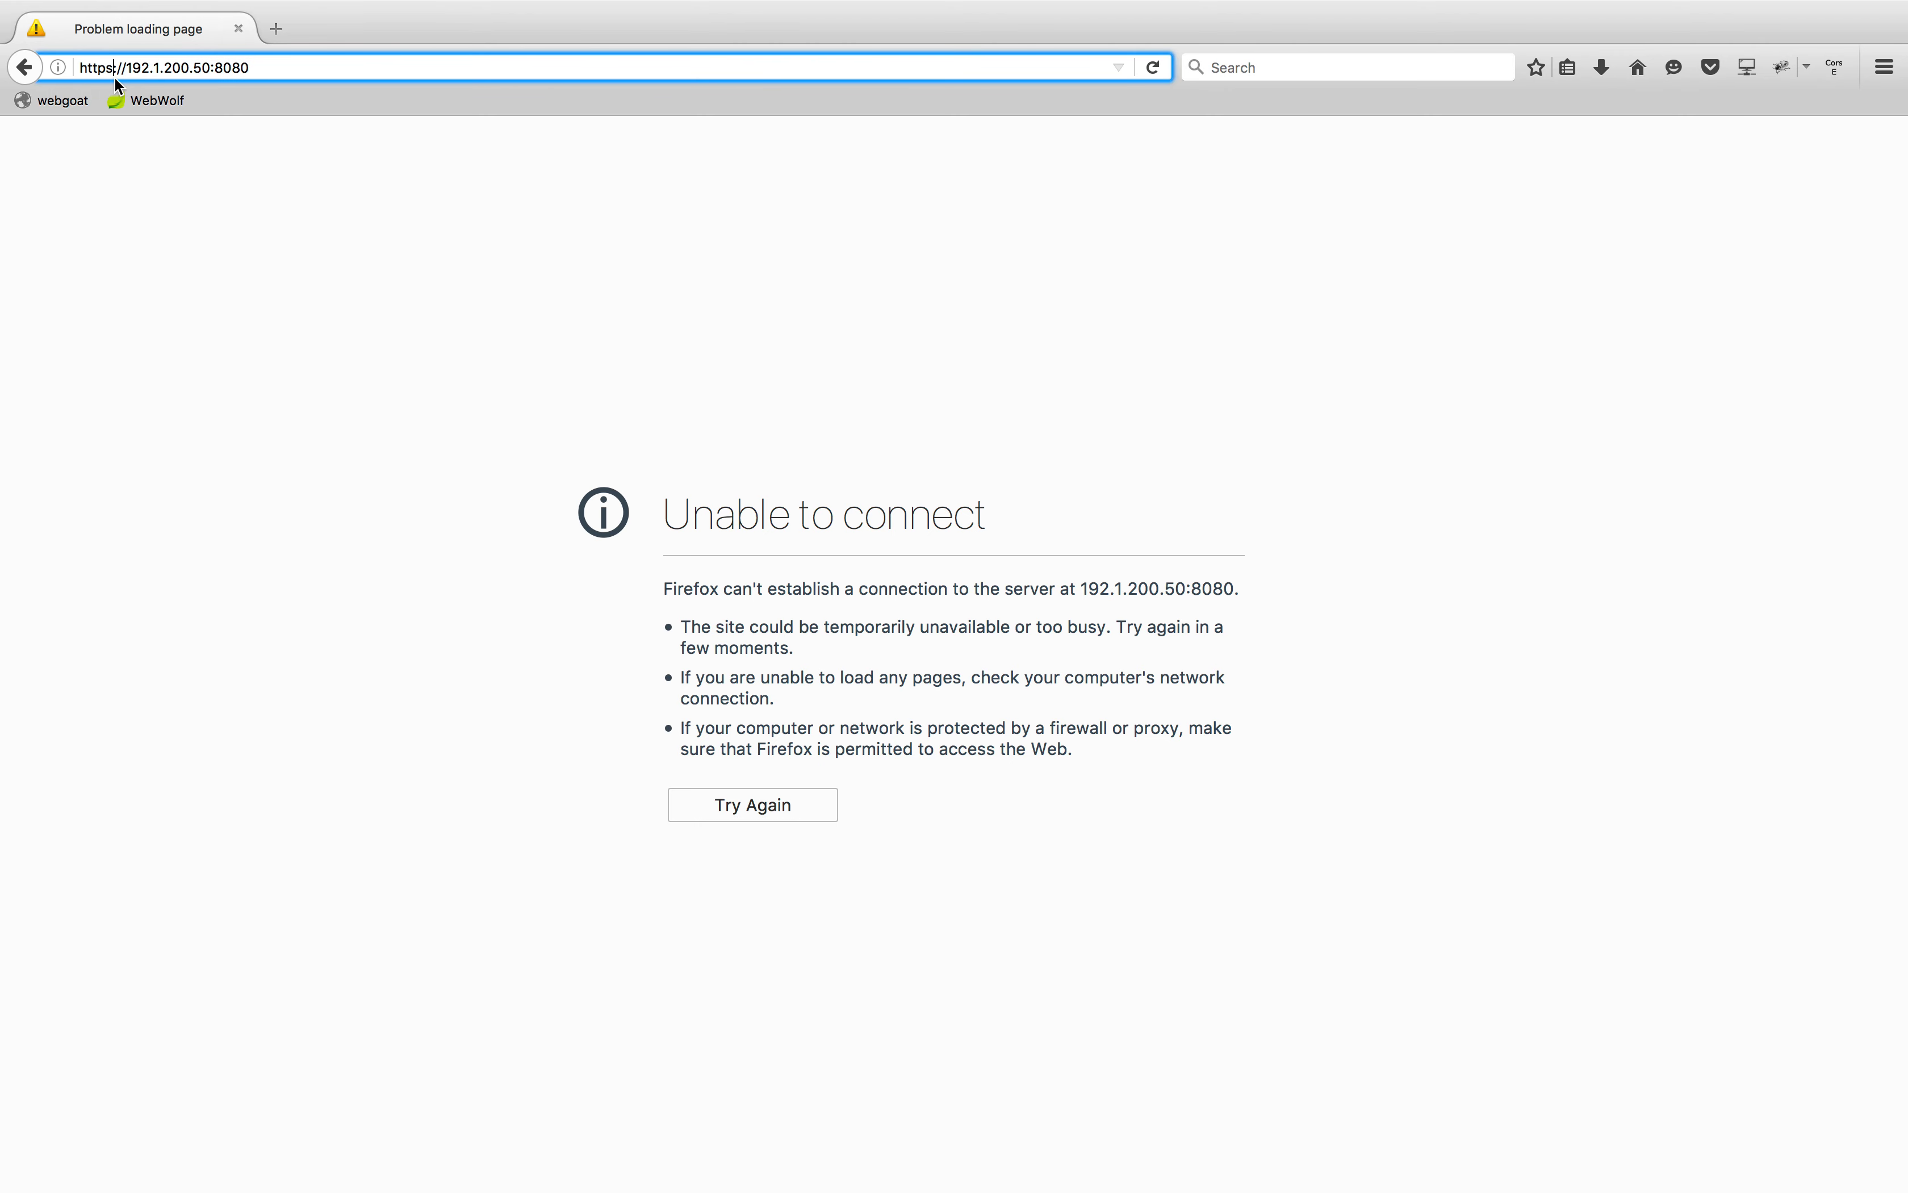
key("BackSpace")
key("Return")
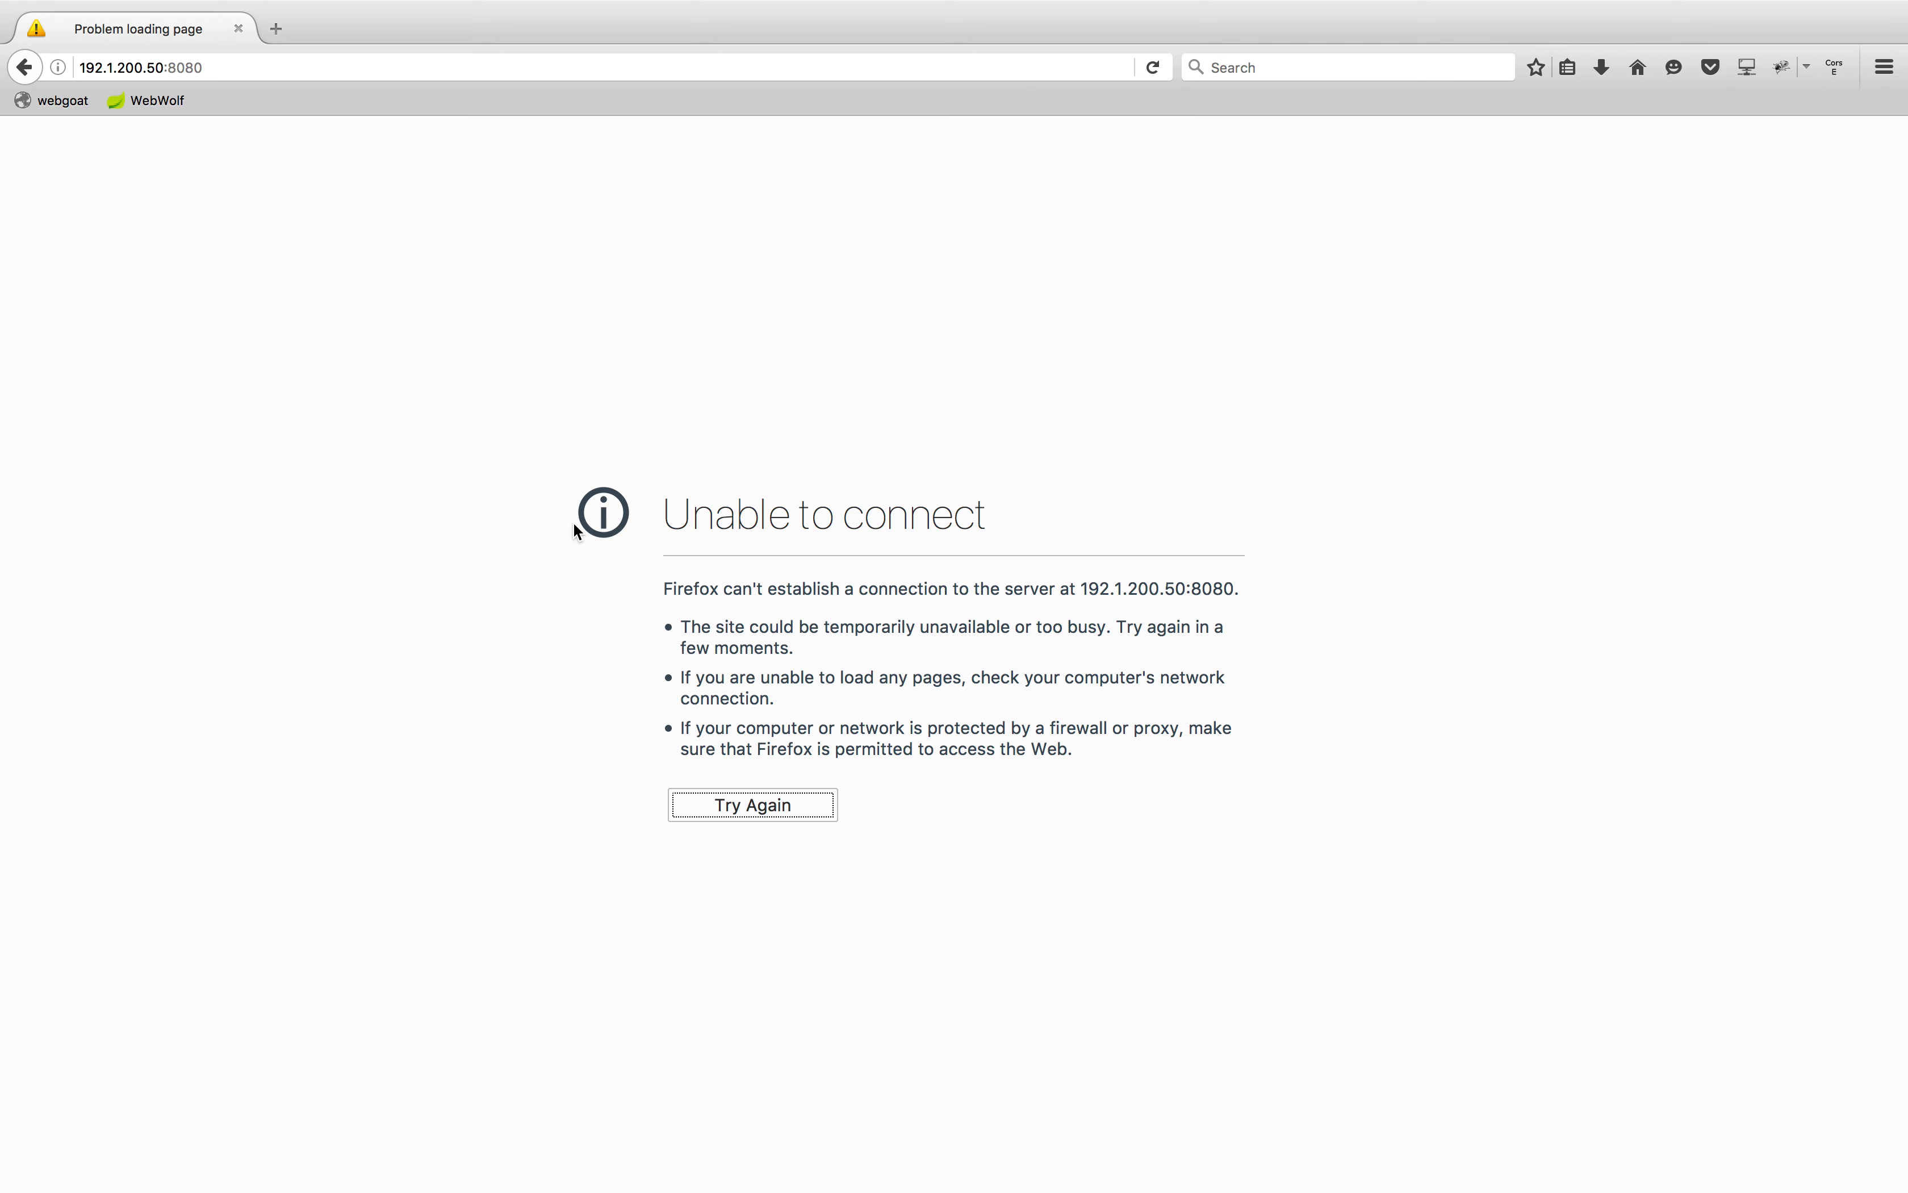
left_click(802, 799)
key("ctrl+Left")
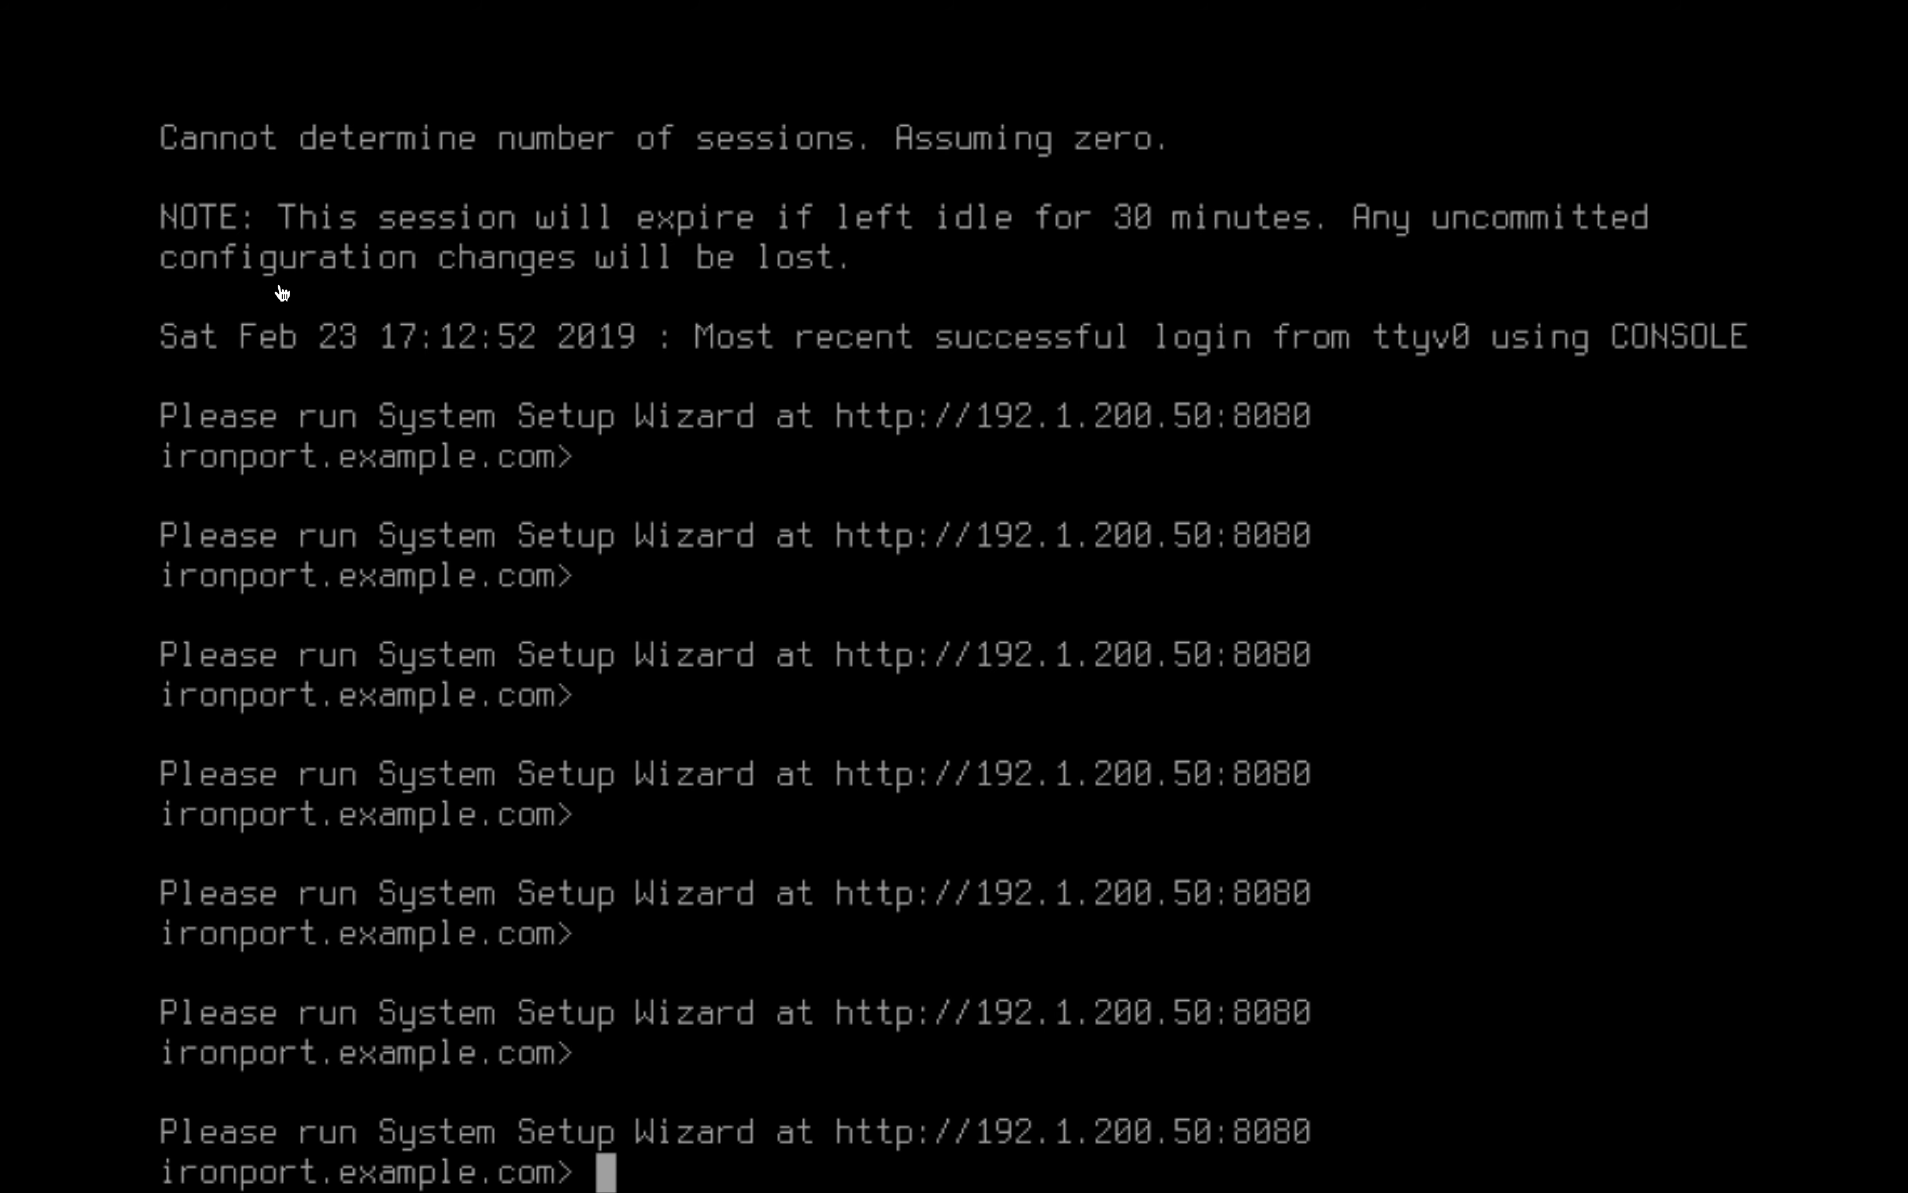
key("ctrl+Right")
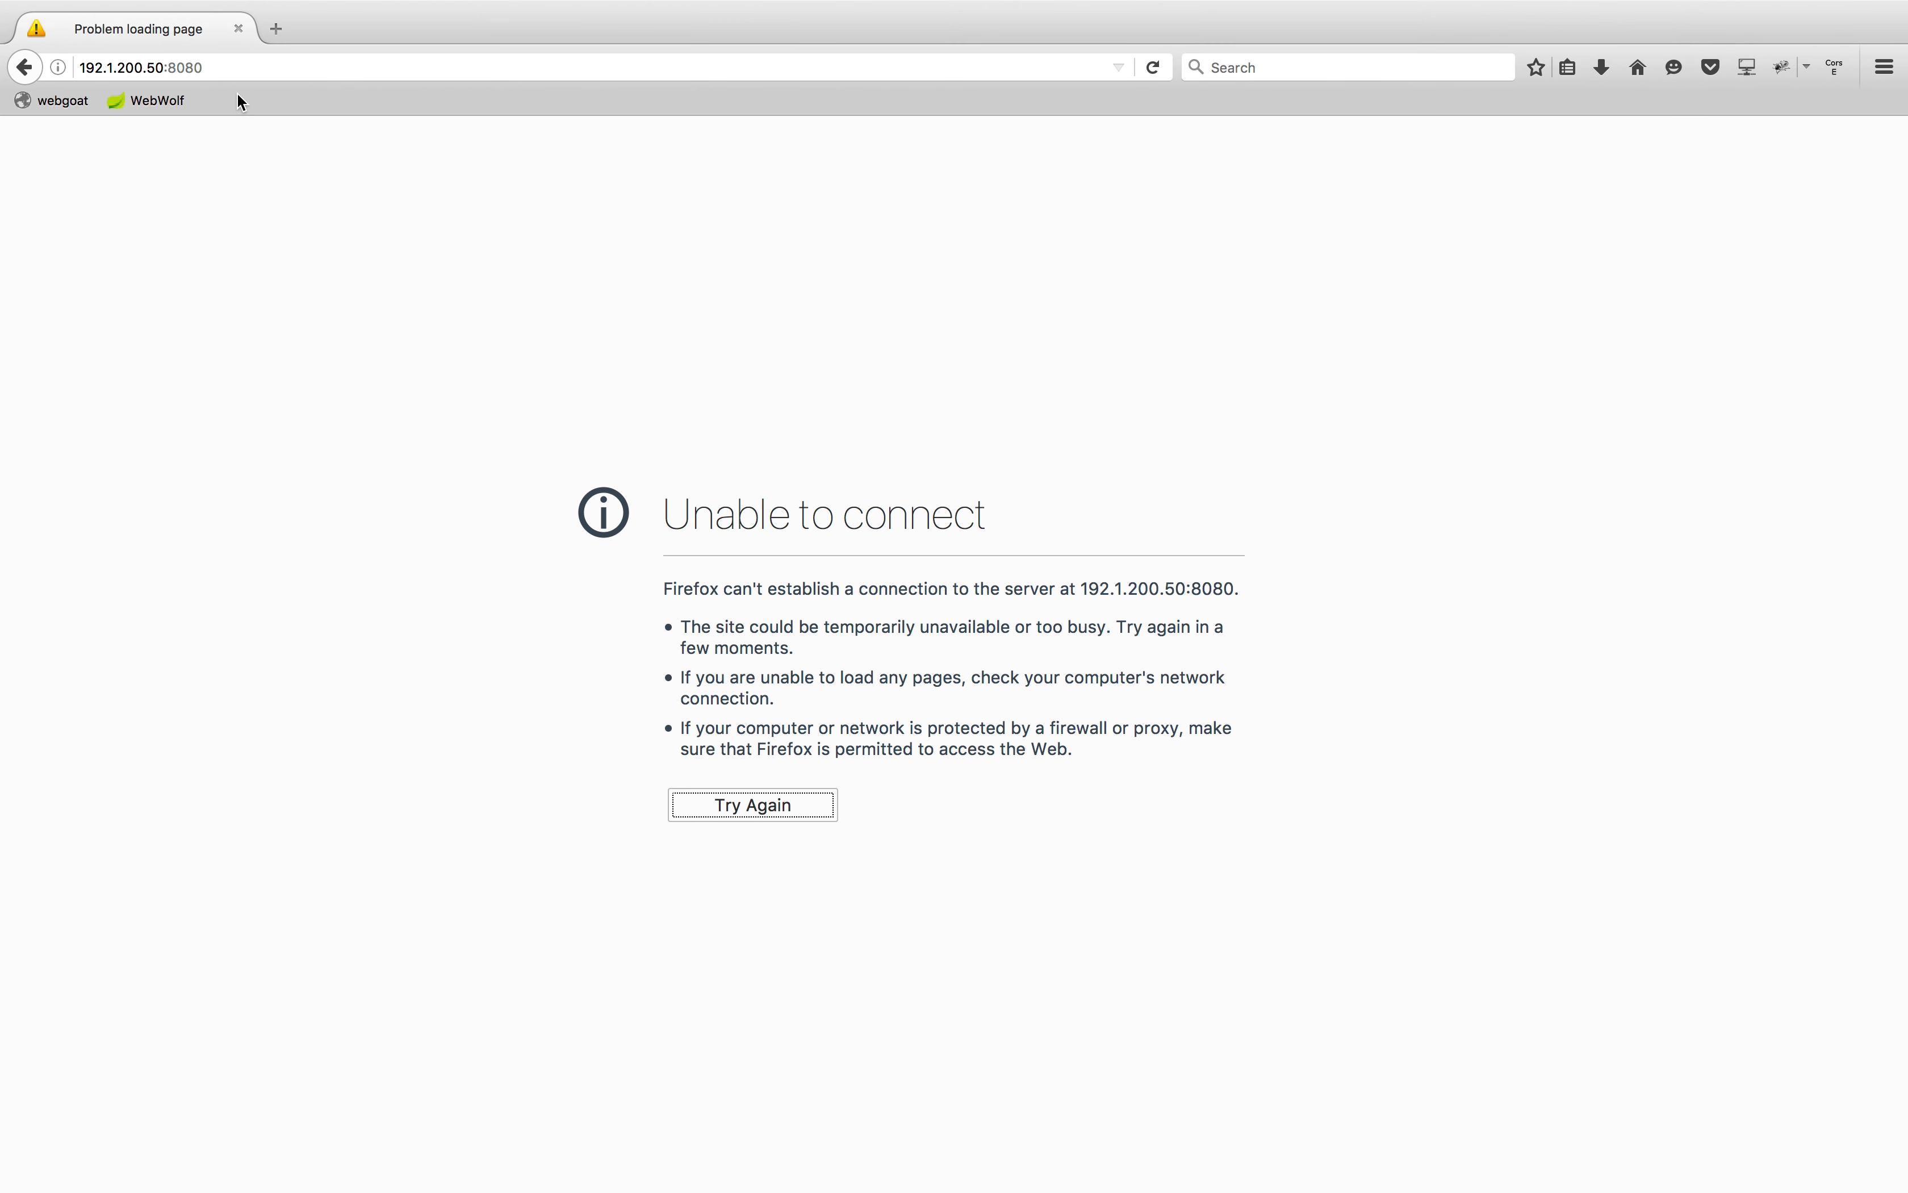
key("ctrl+Left")
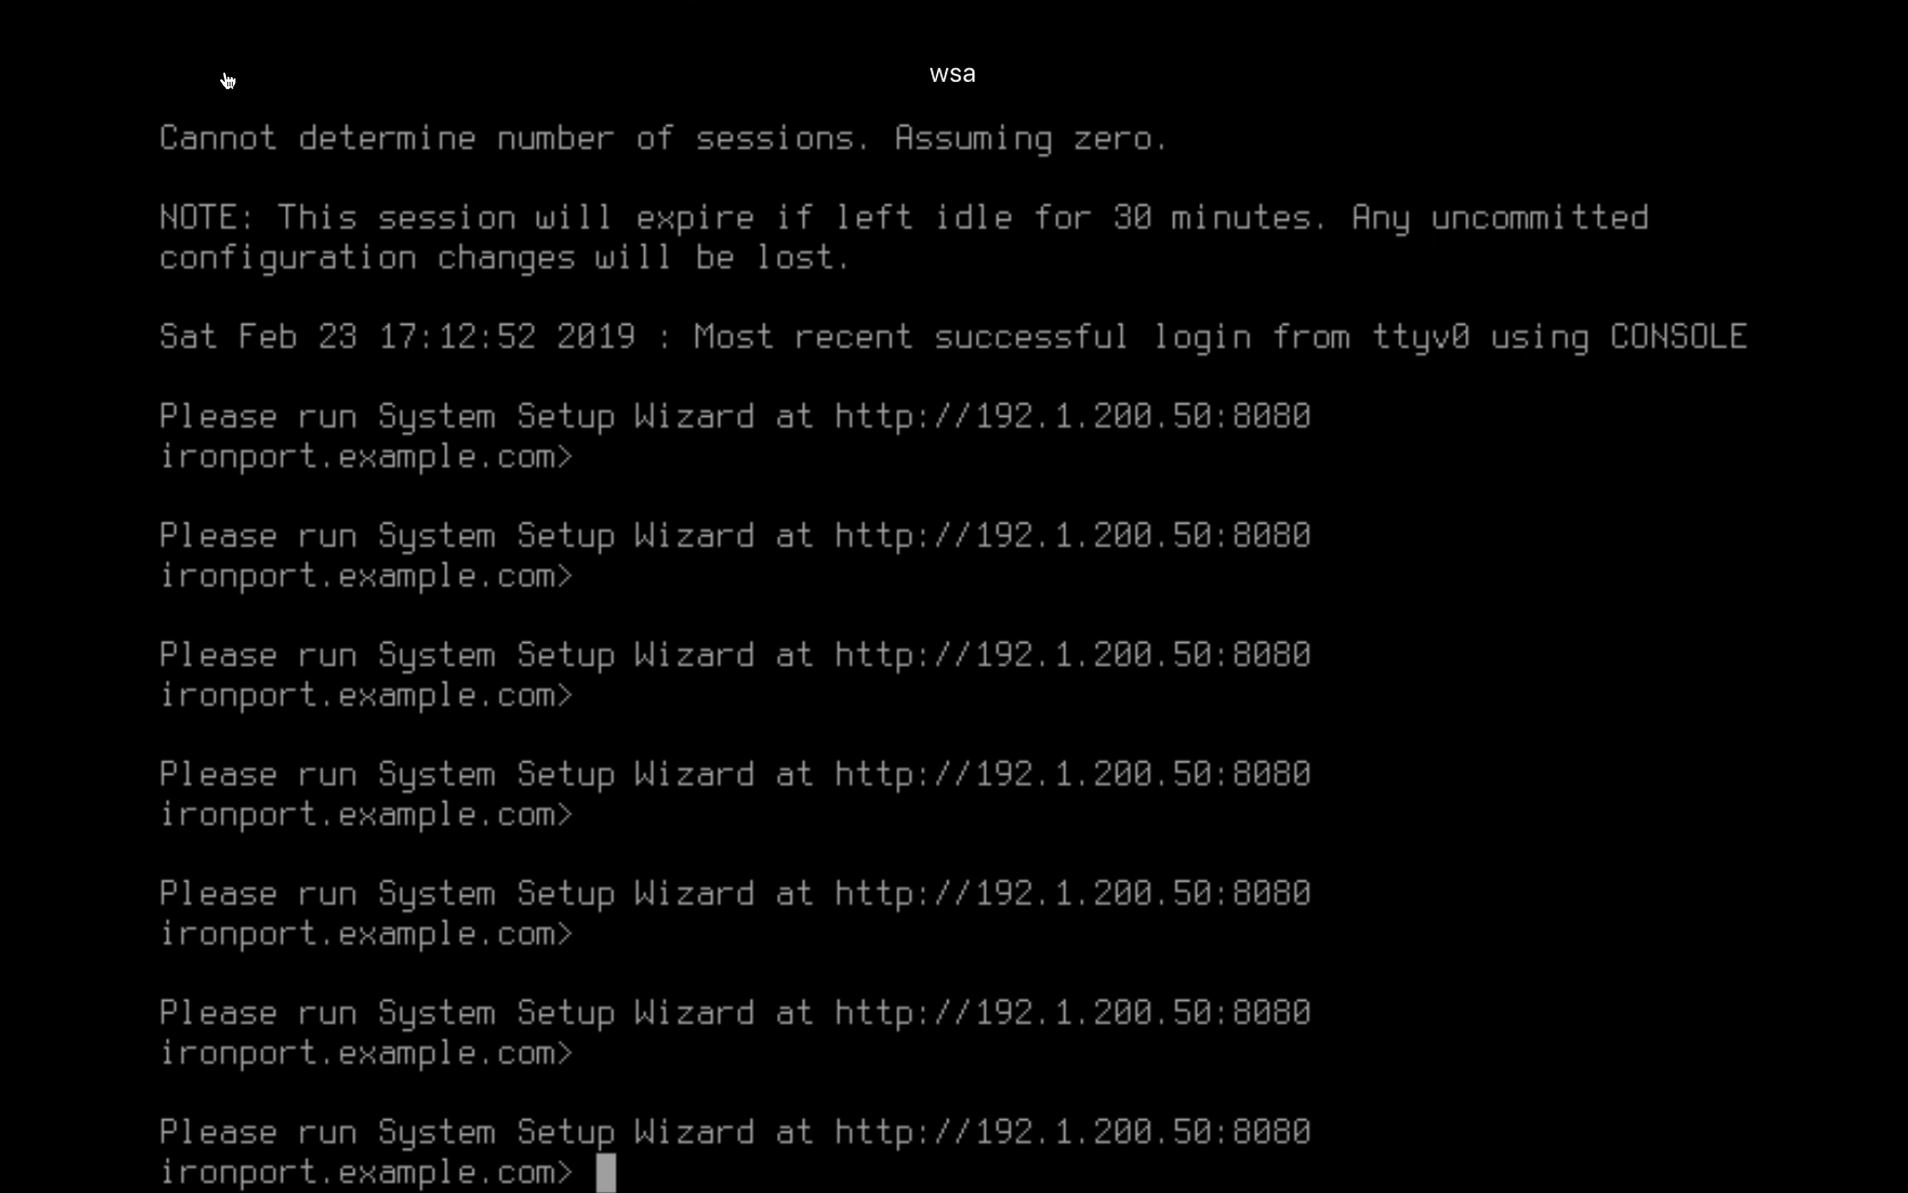
key("ctrl+Right")
key("ctrl+Left")
key("ctrl+Right")
left_click(81, 67)
left_click(79, 67)
type("http://")
key("Return")
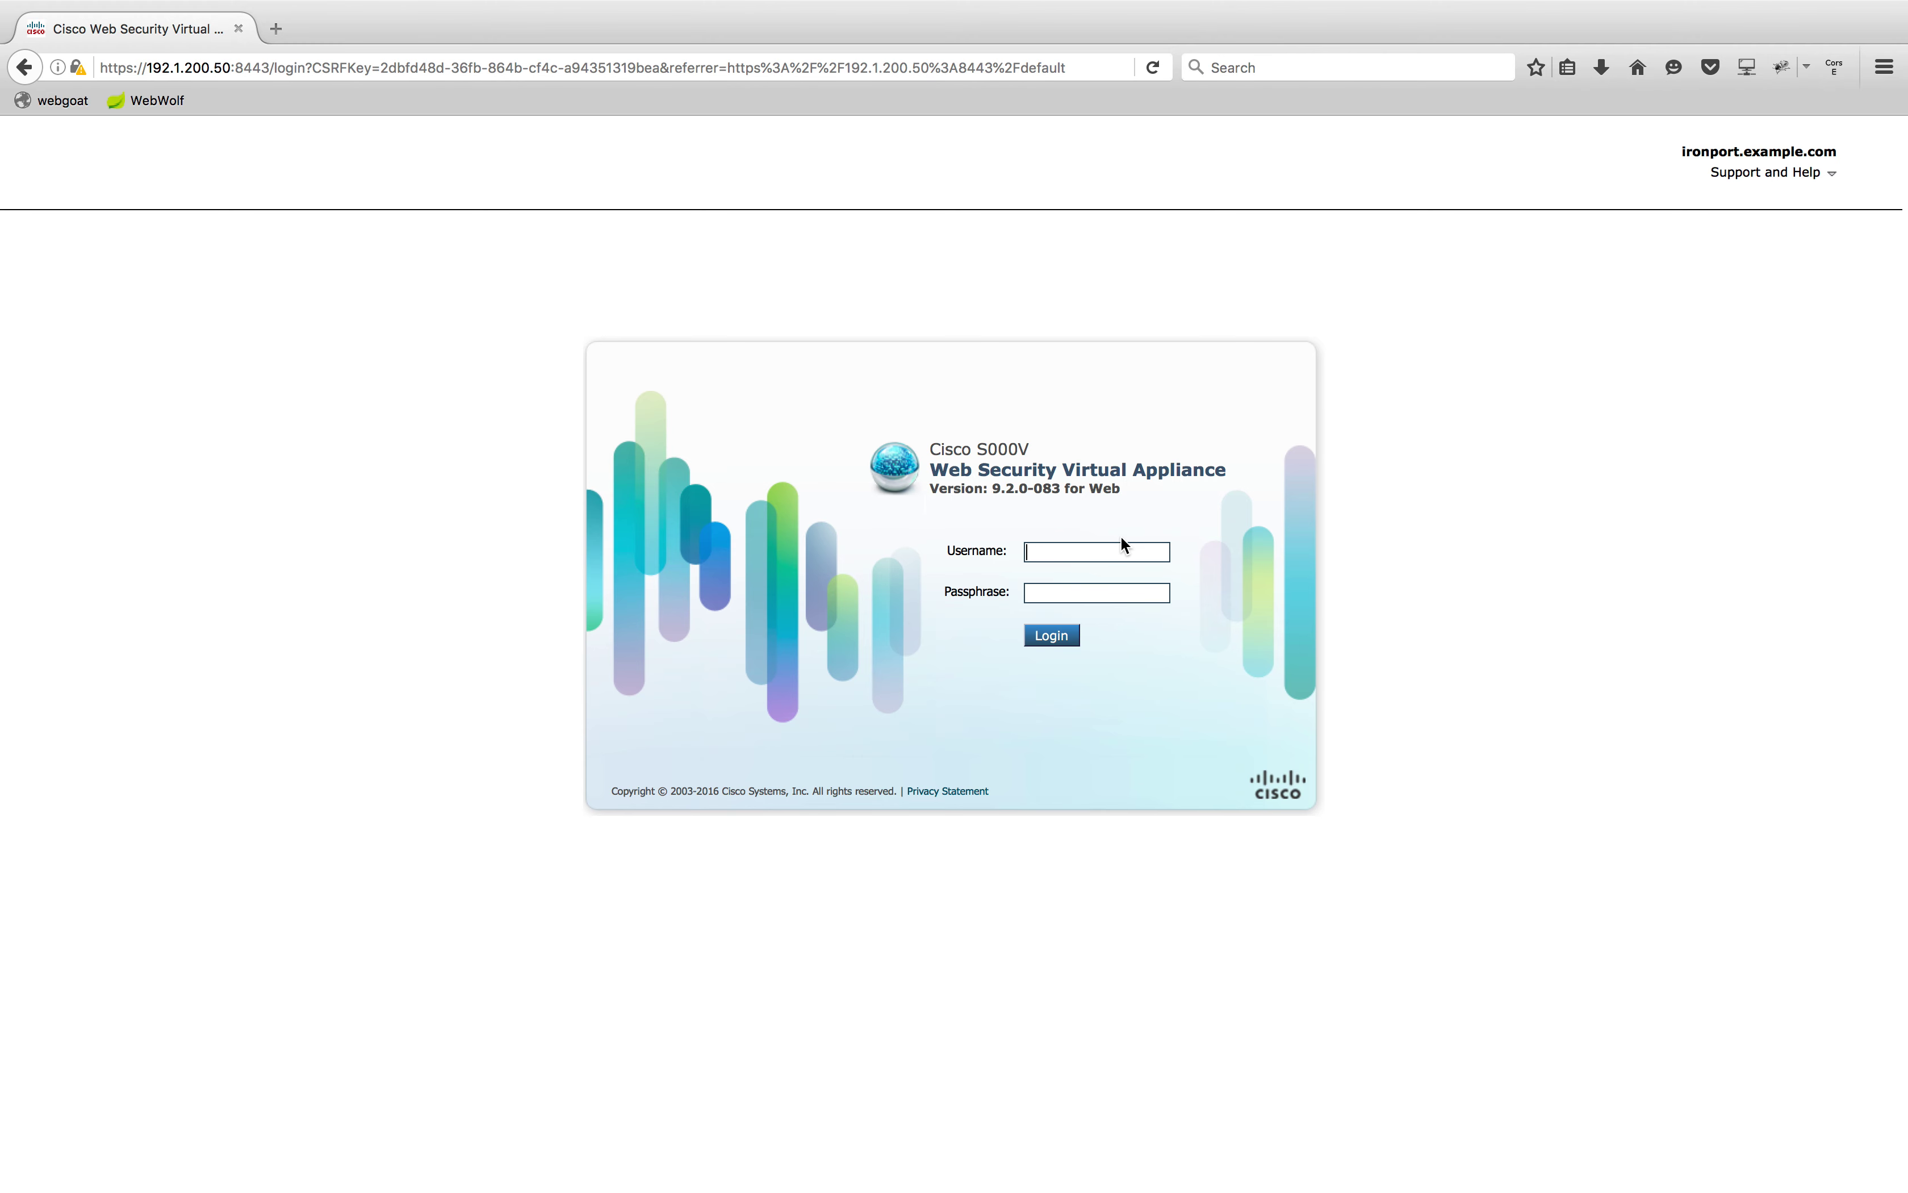
Log in with the admin username and passphrase, choosing never to remember the password
type("adminironport")
left_click(1079, 552)
left_click_drag(1078, 552, 1159, 552)
key("BackSpace")
left_click(1043, 591)
left_click(1066, 637)
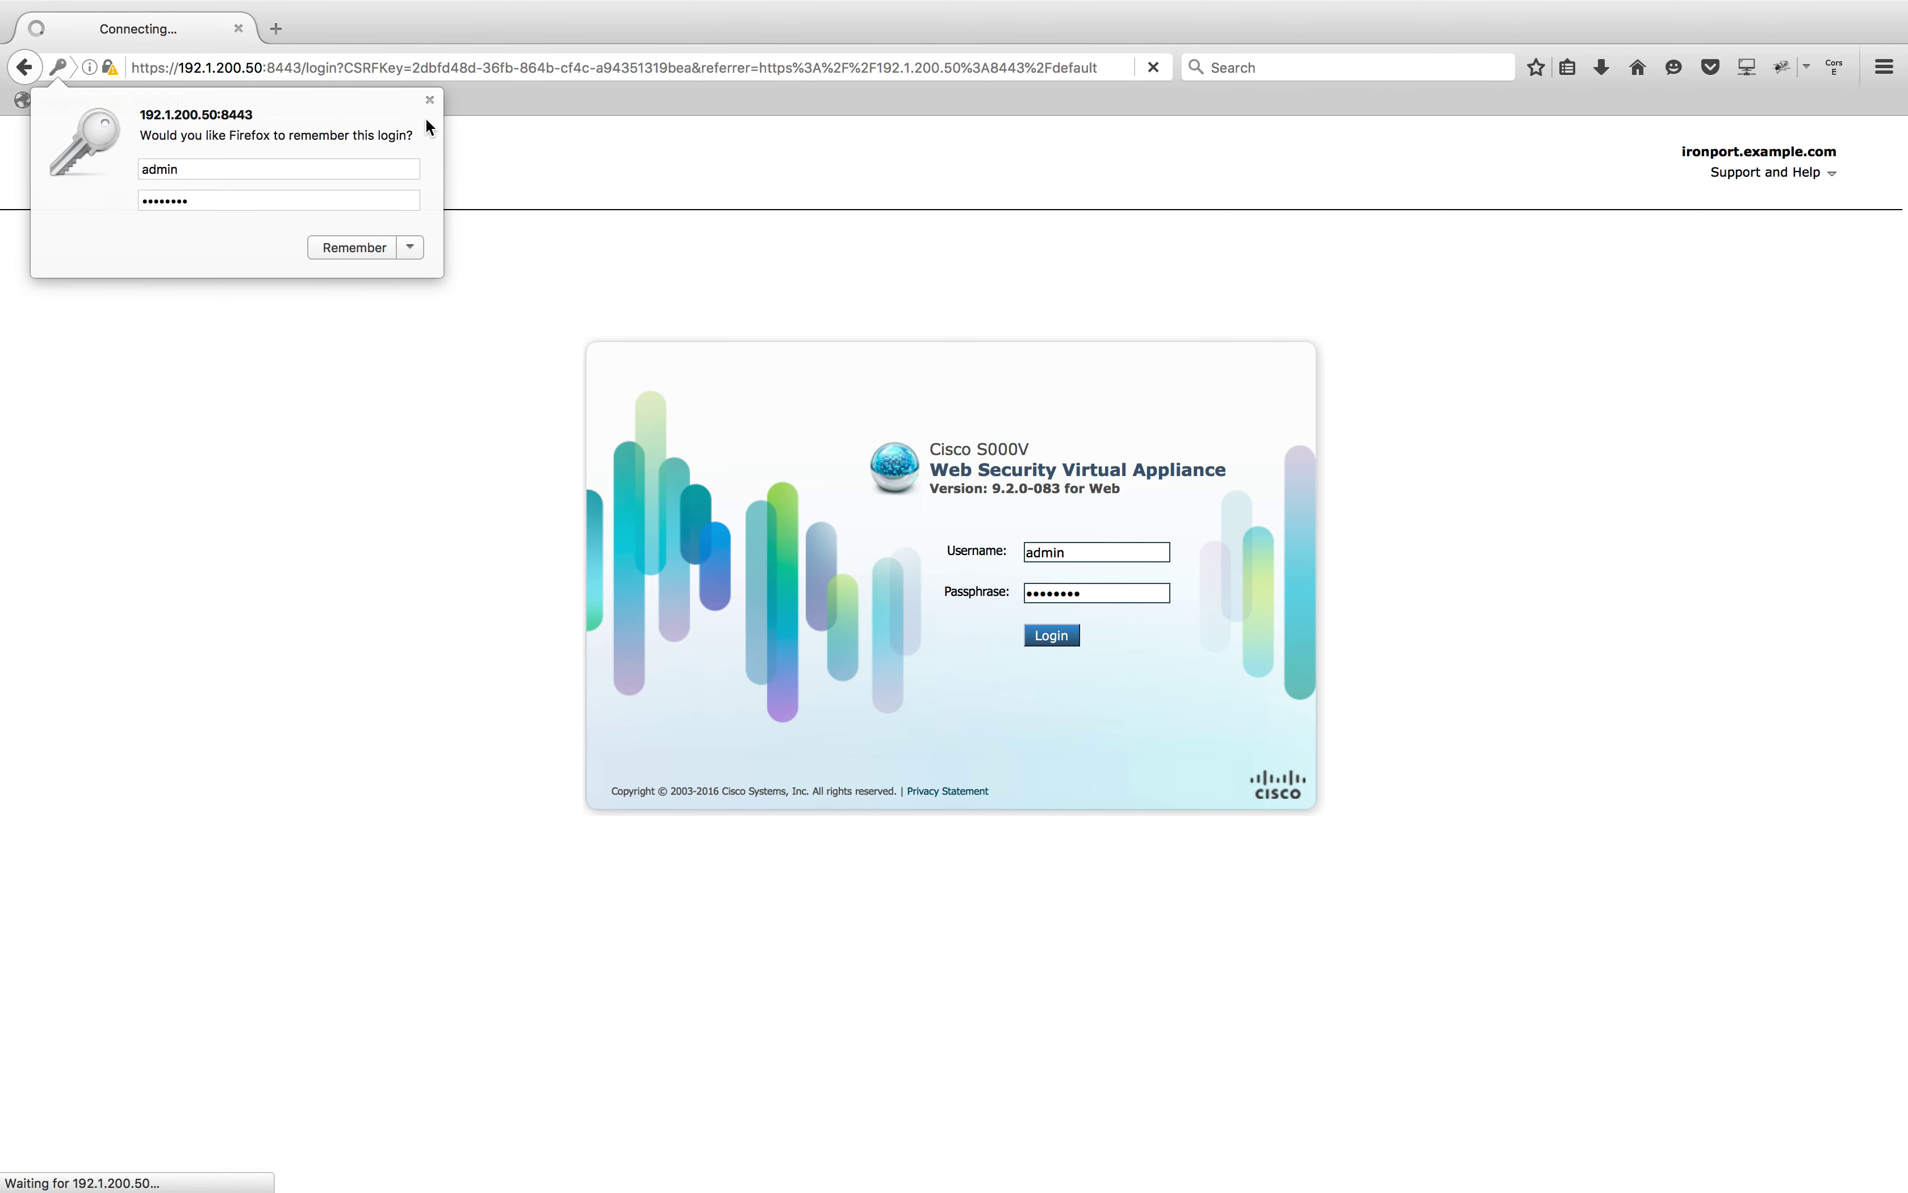
left_click(410, 247)
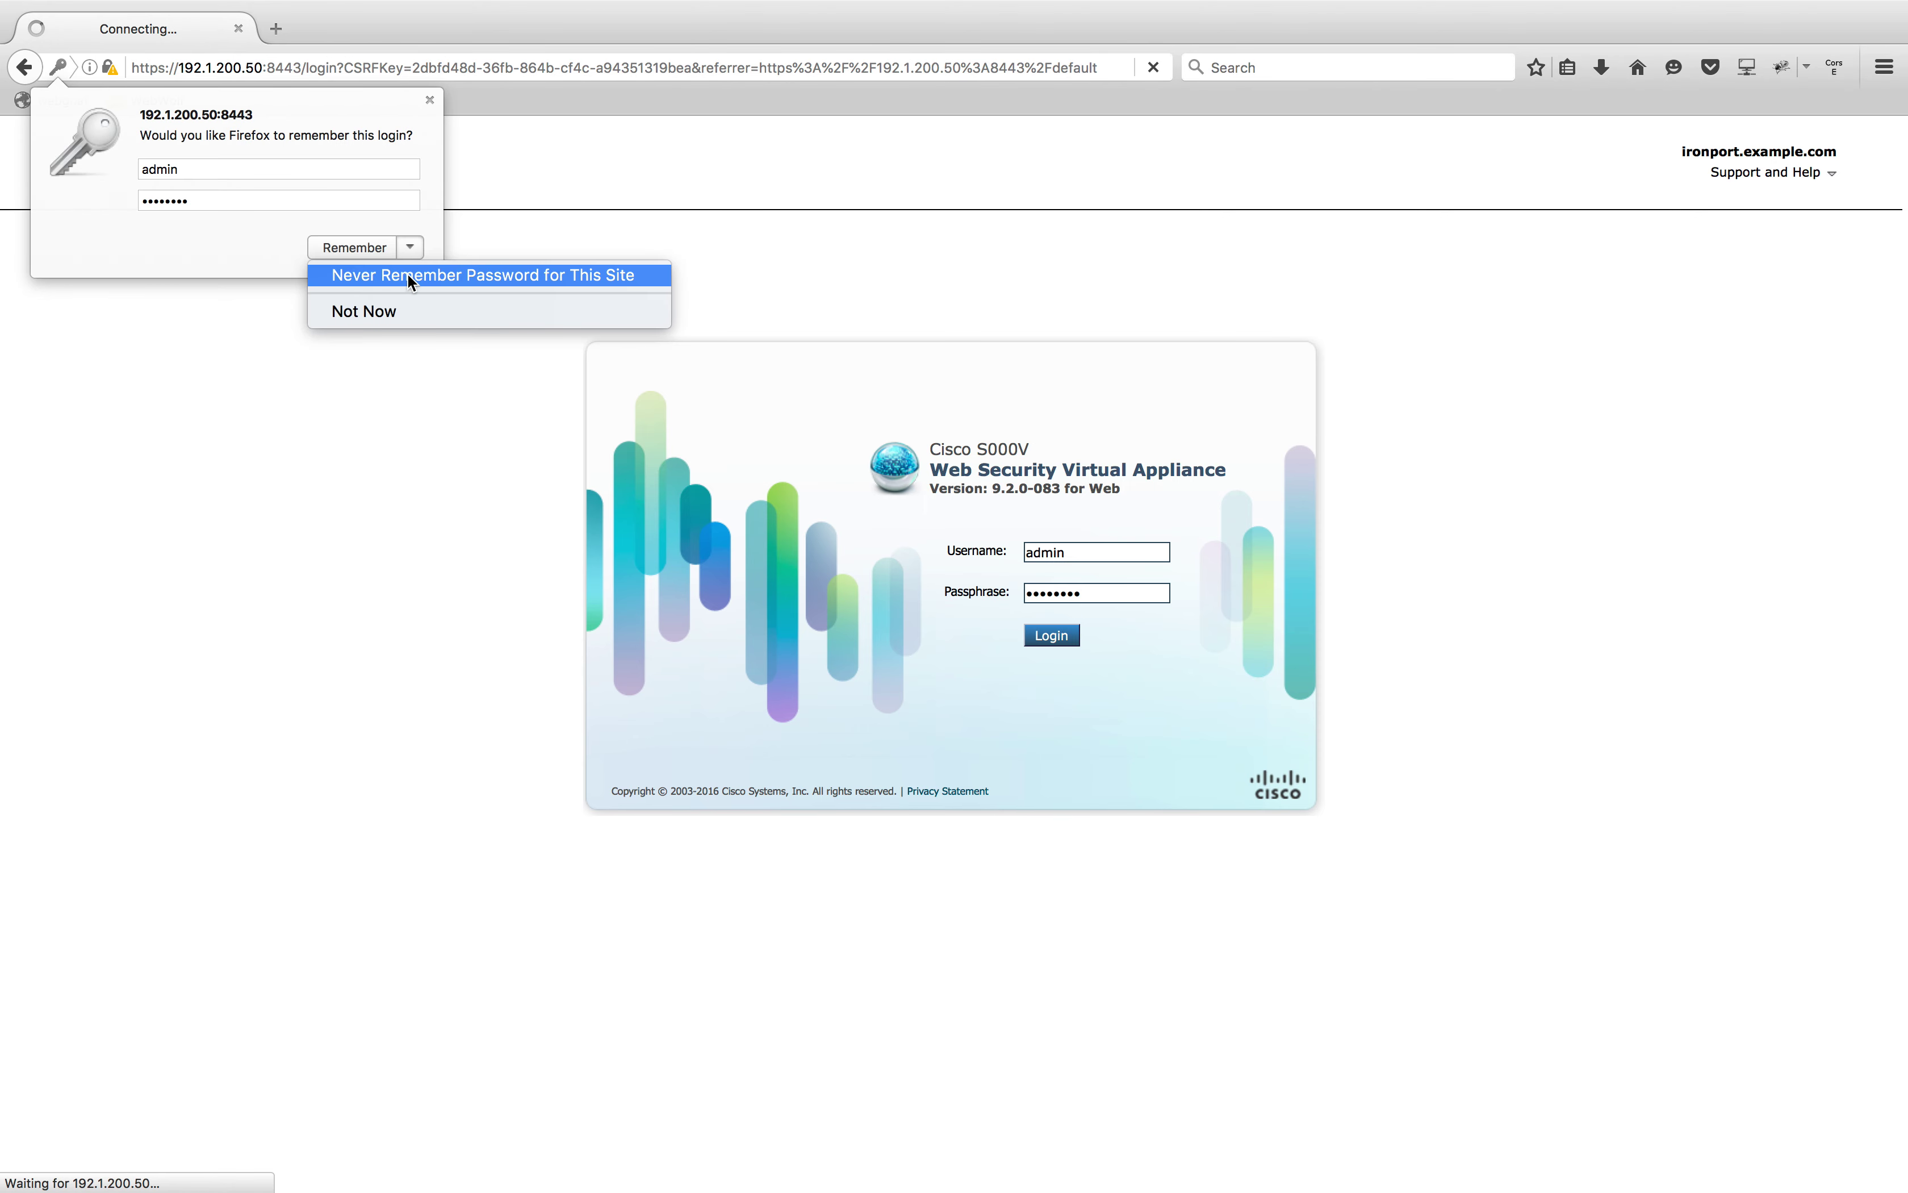
left_click(407, 273)
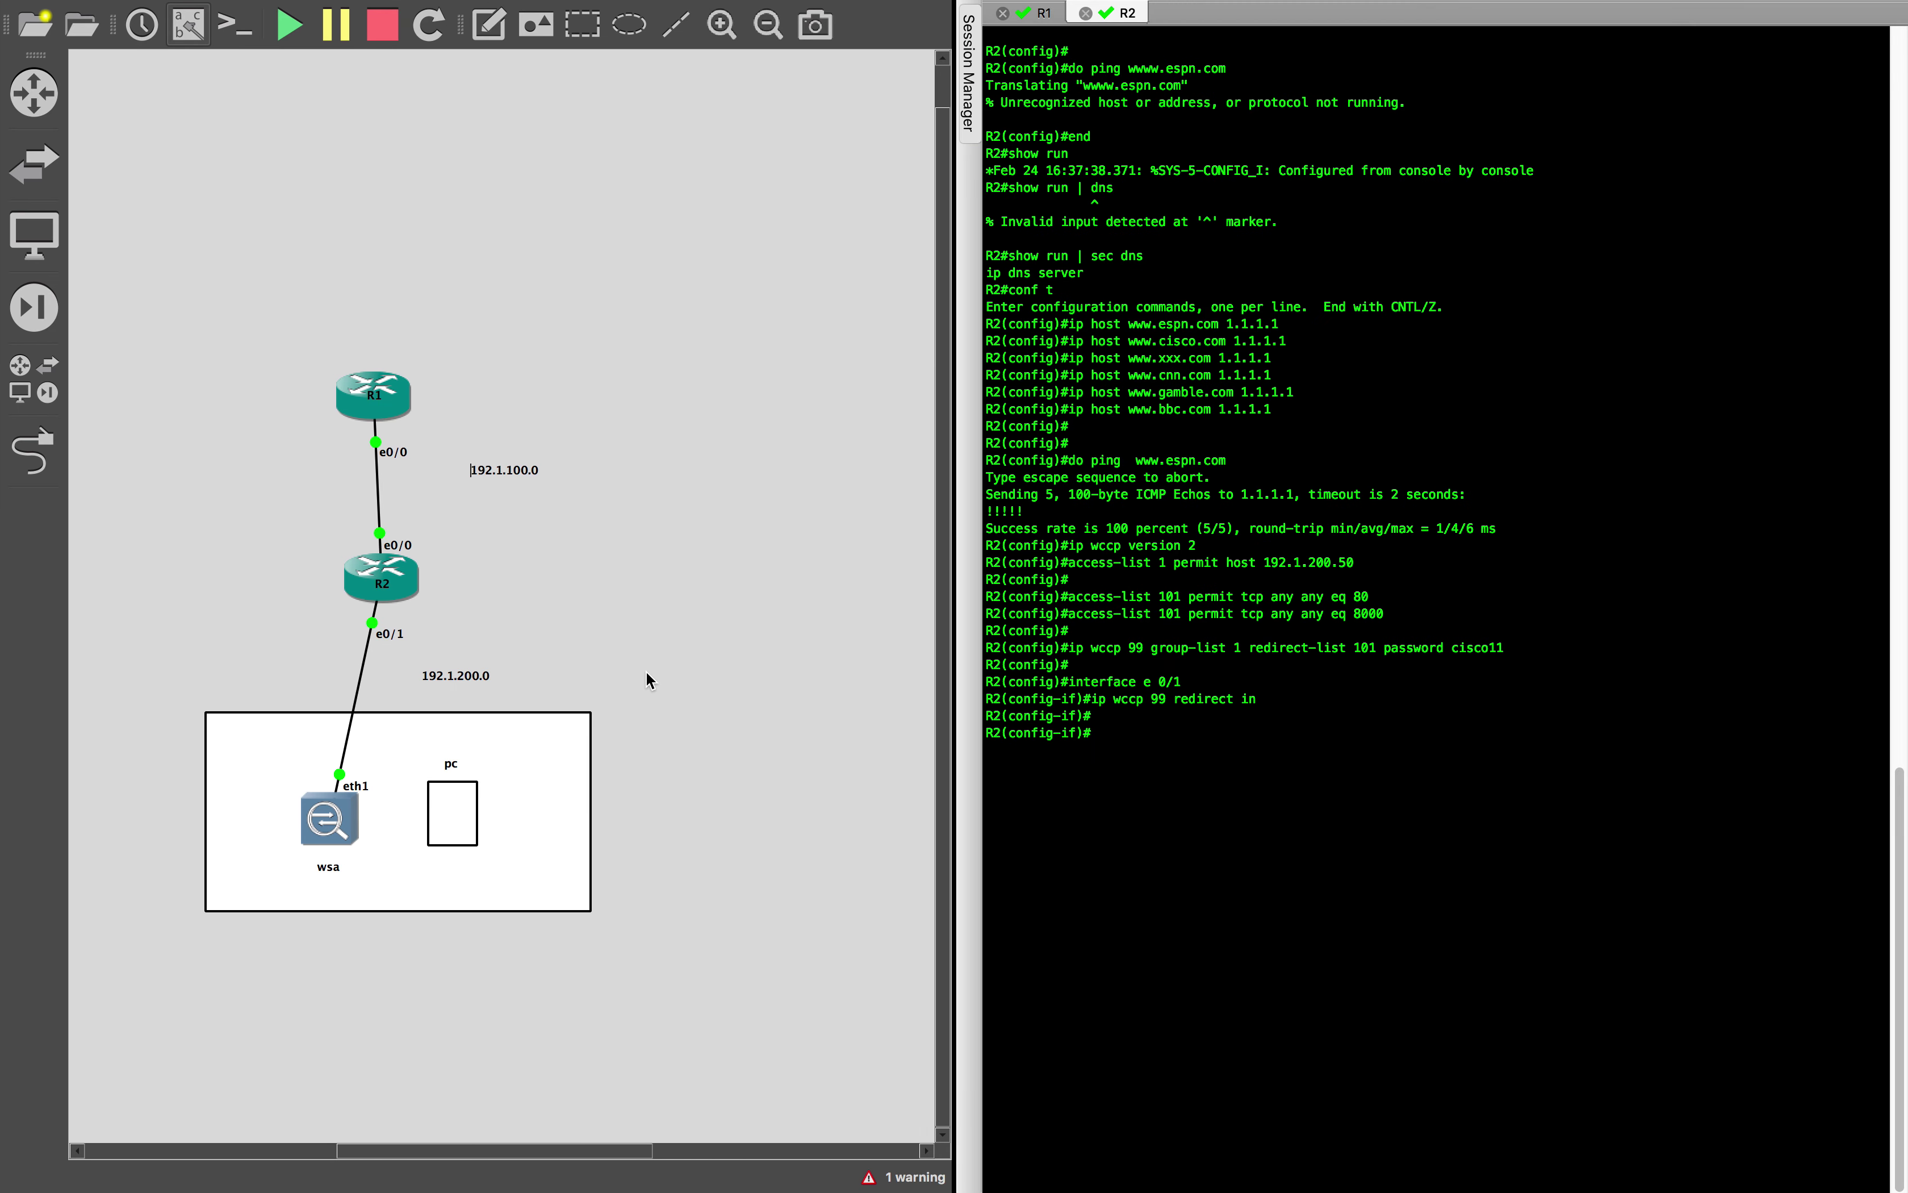
key("ctrl+Left")
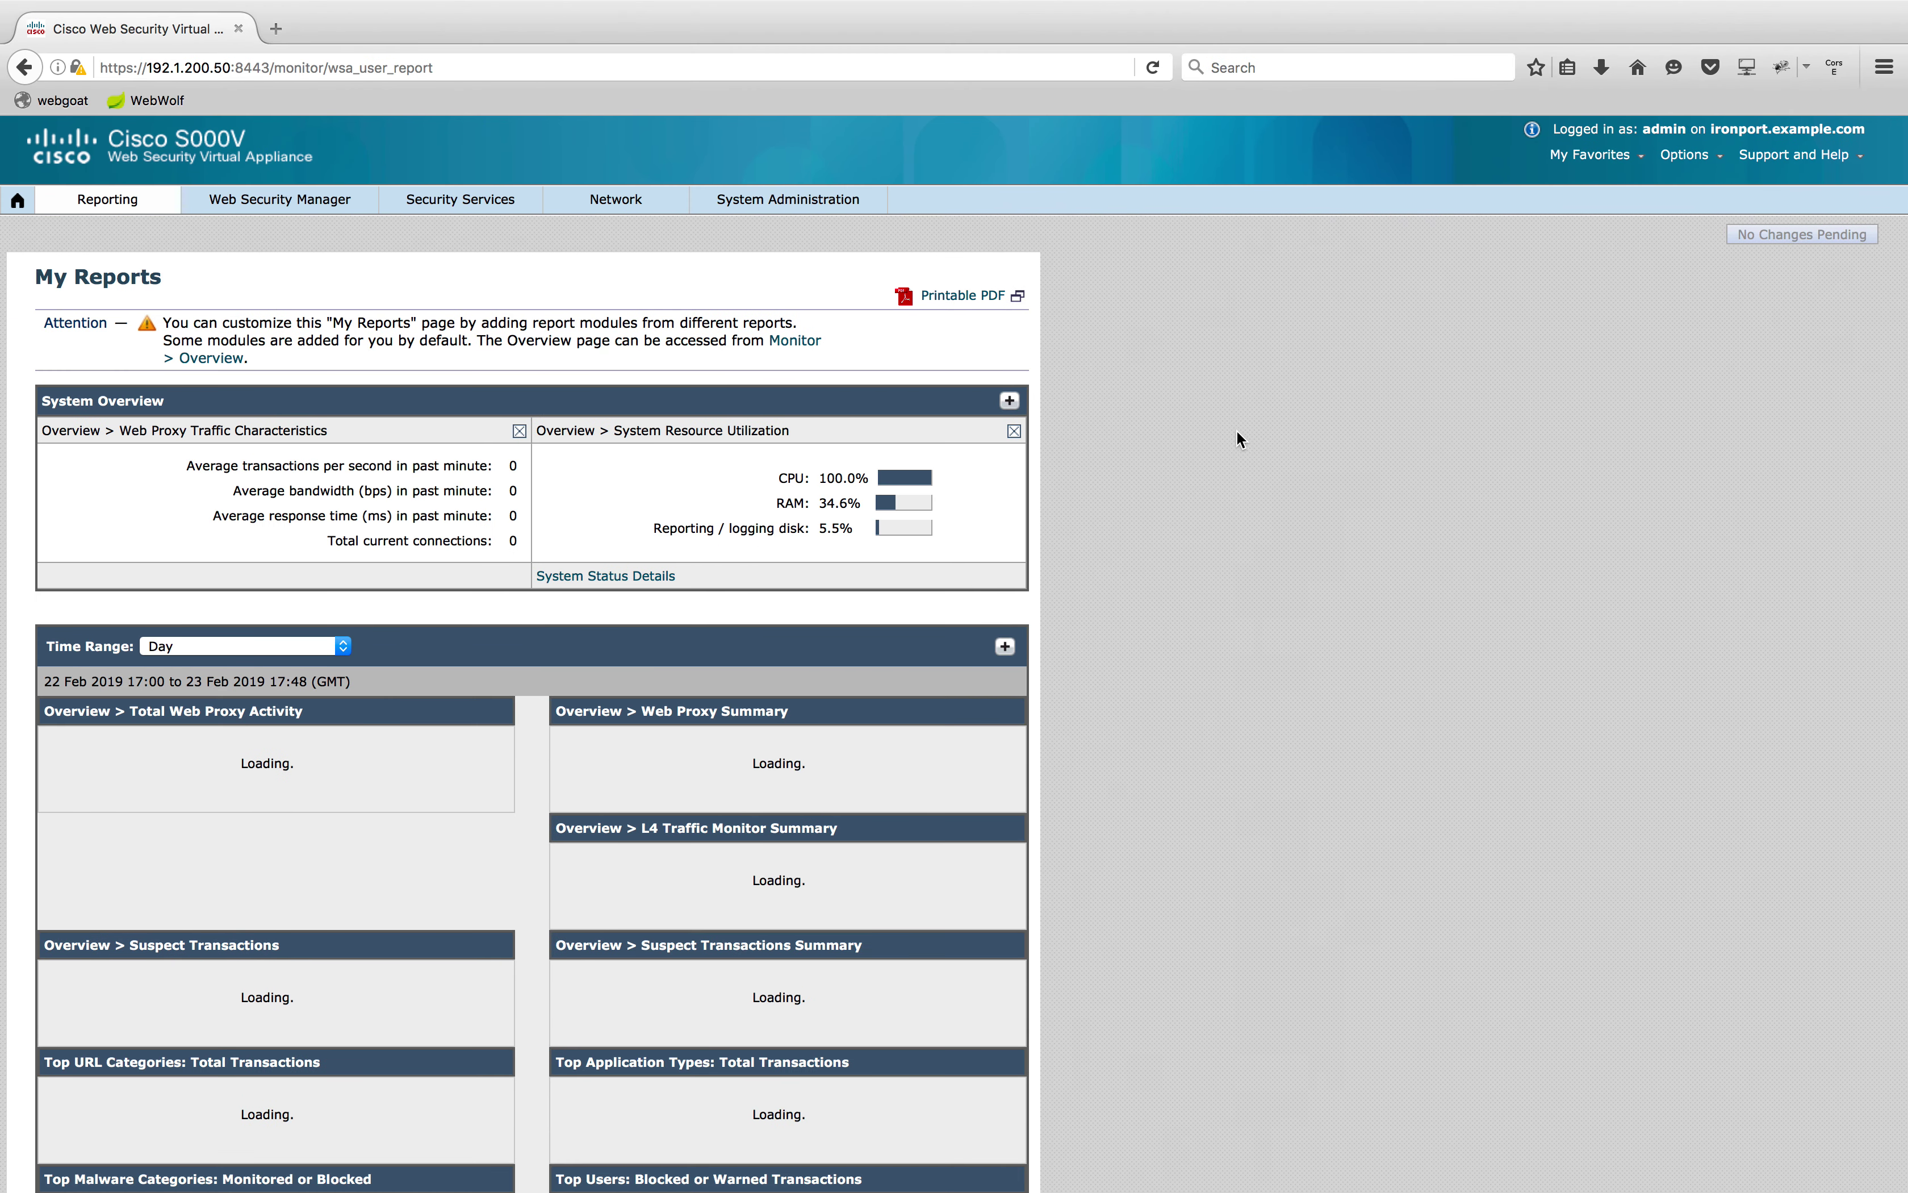
Launch the System Setup Wizard from the System Administration menu
scroll(1236, 430, "down", 5)
scroll(1237, 431, "up", 5)
scroll(1237, 431, "down", 5)
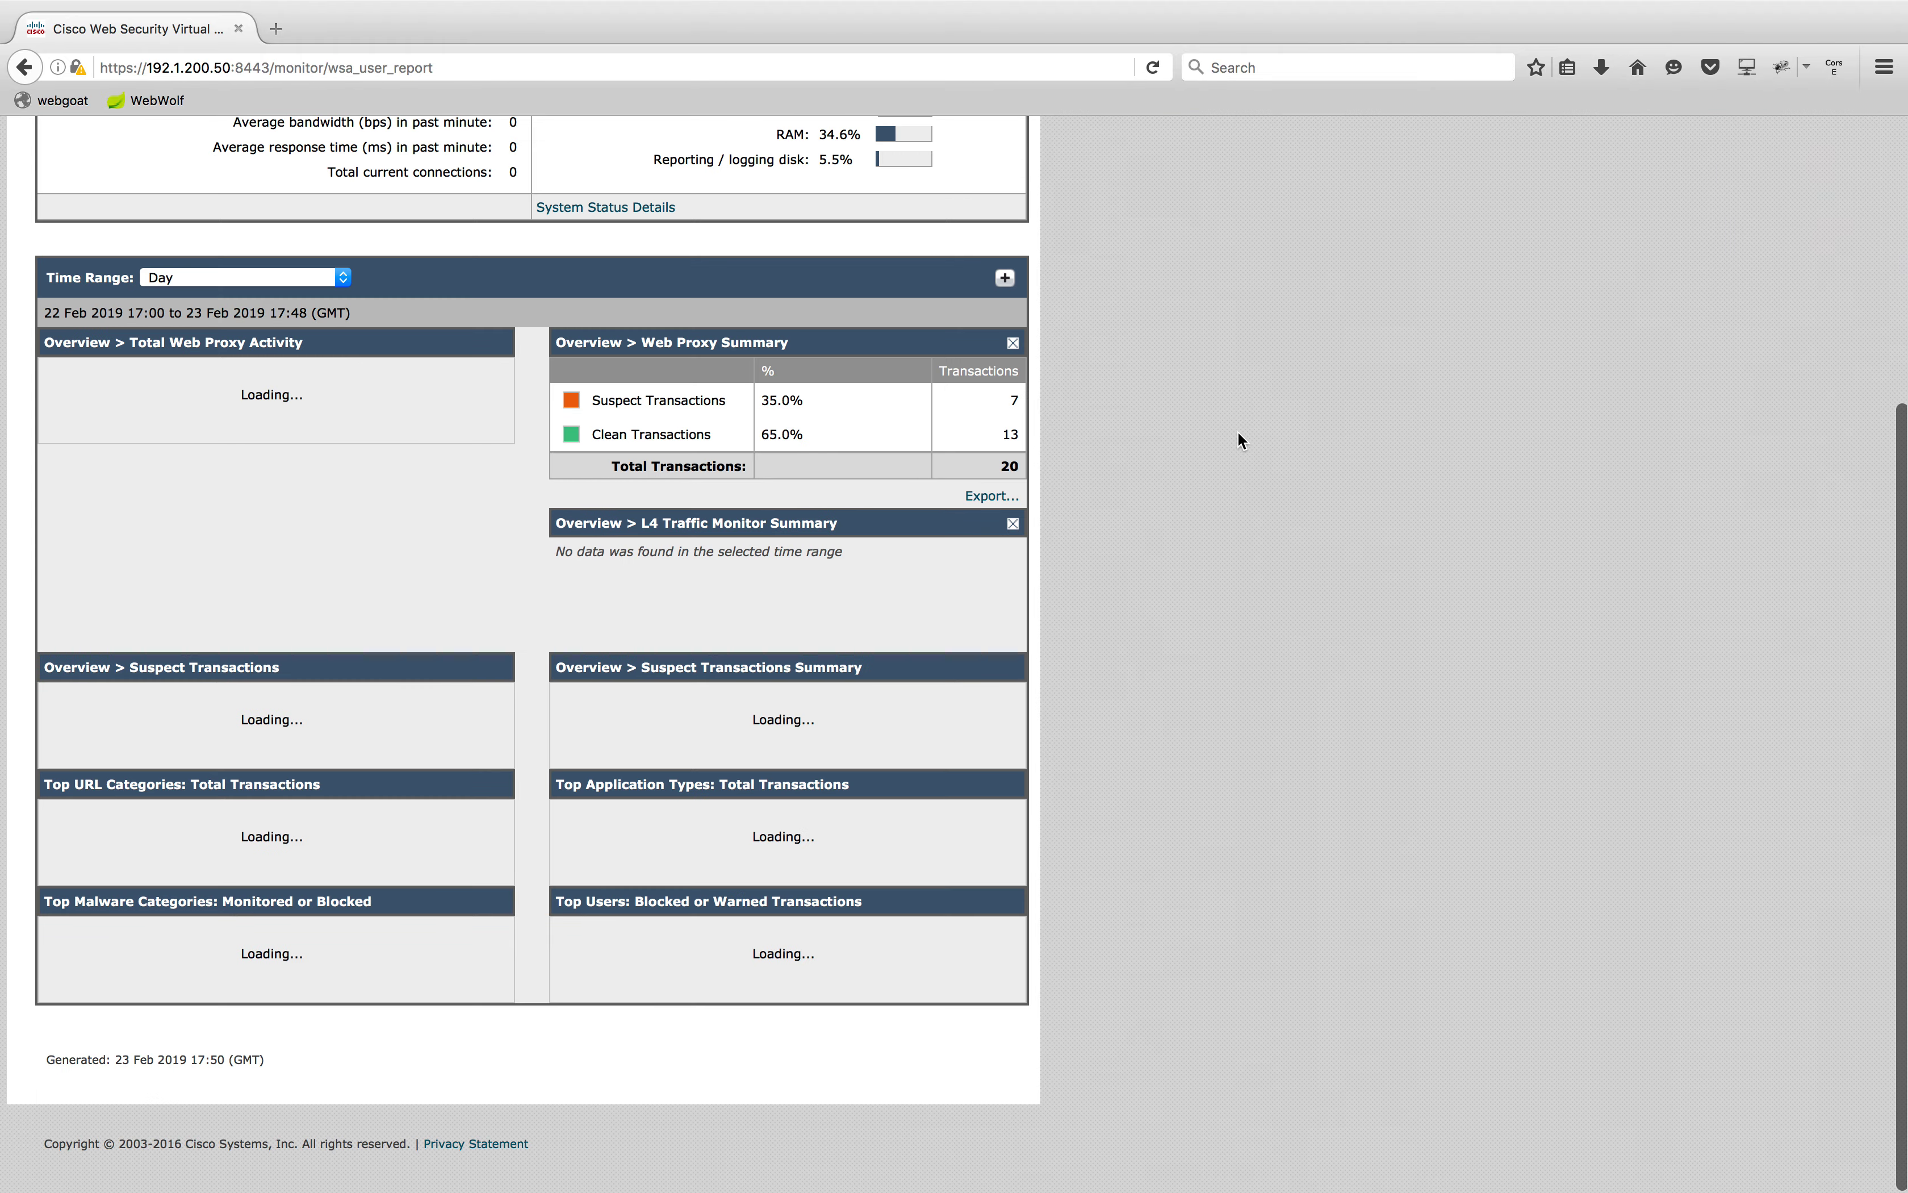
scroll(1237, 431, "up", 5)
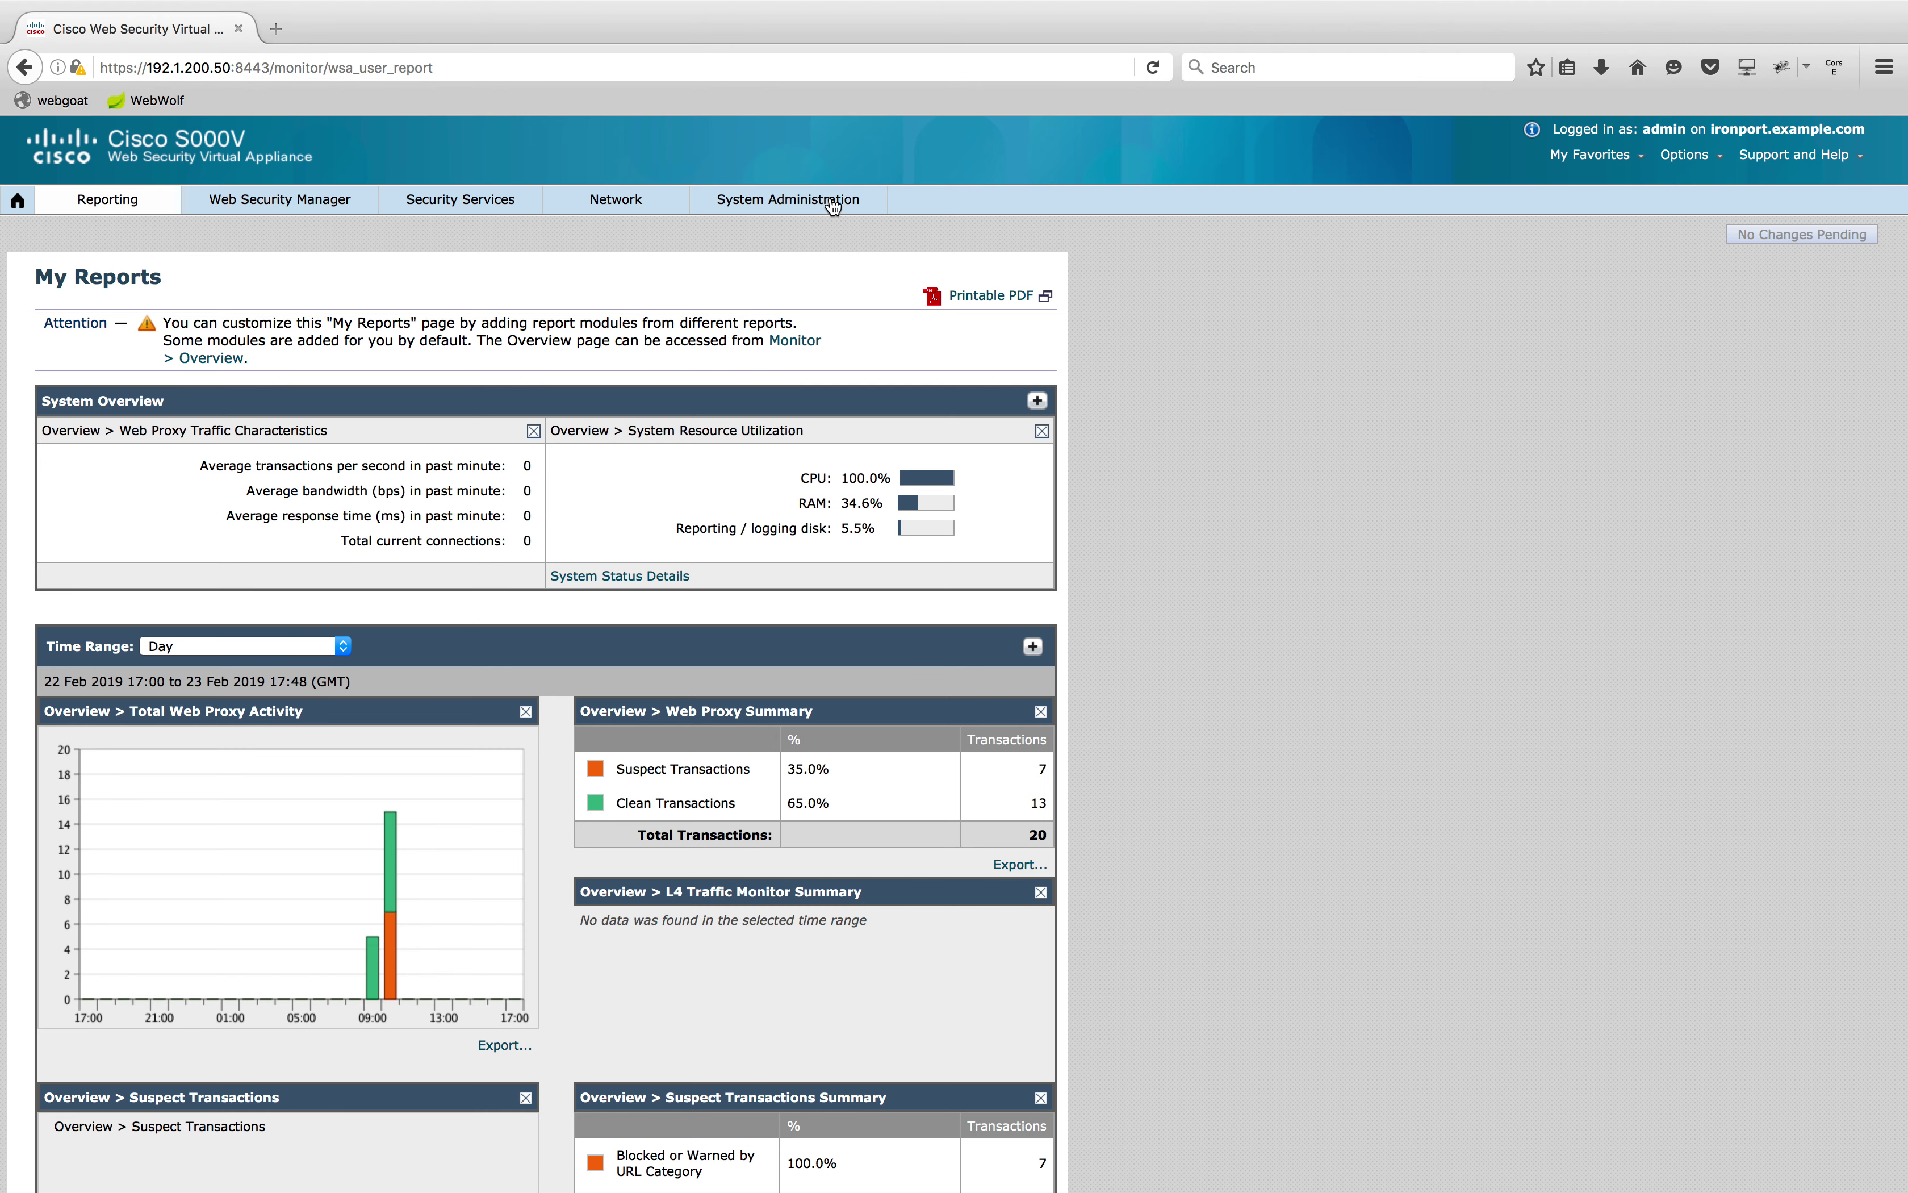
mouse_move(788, 200)
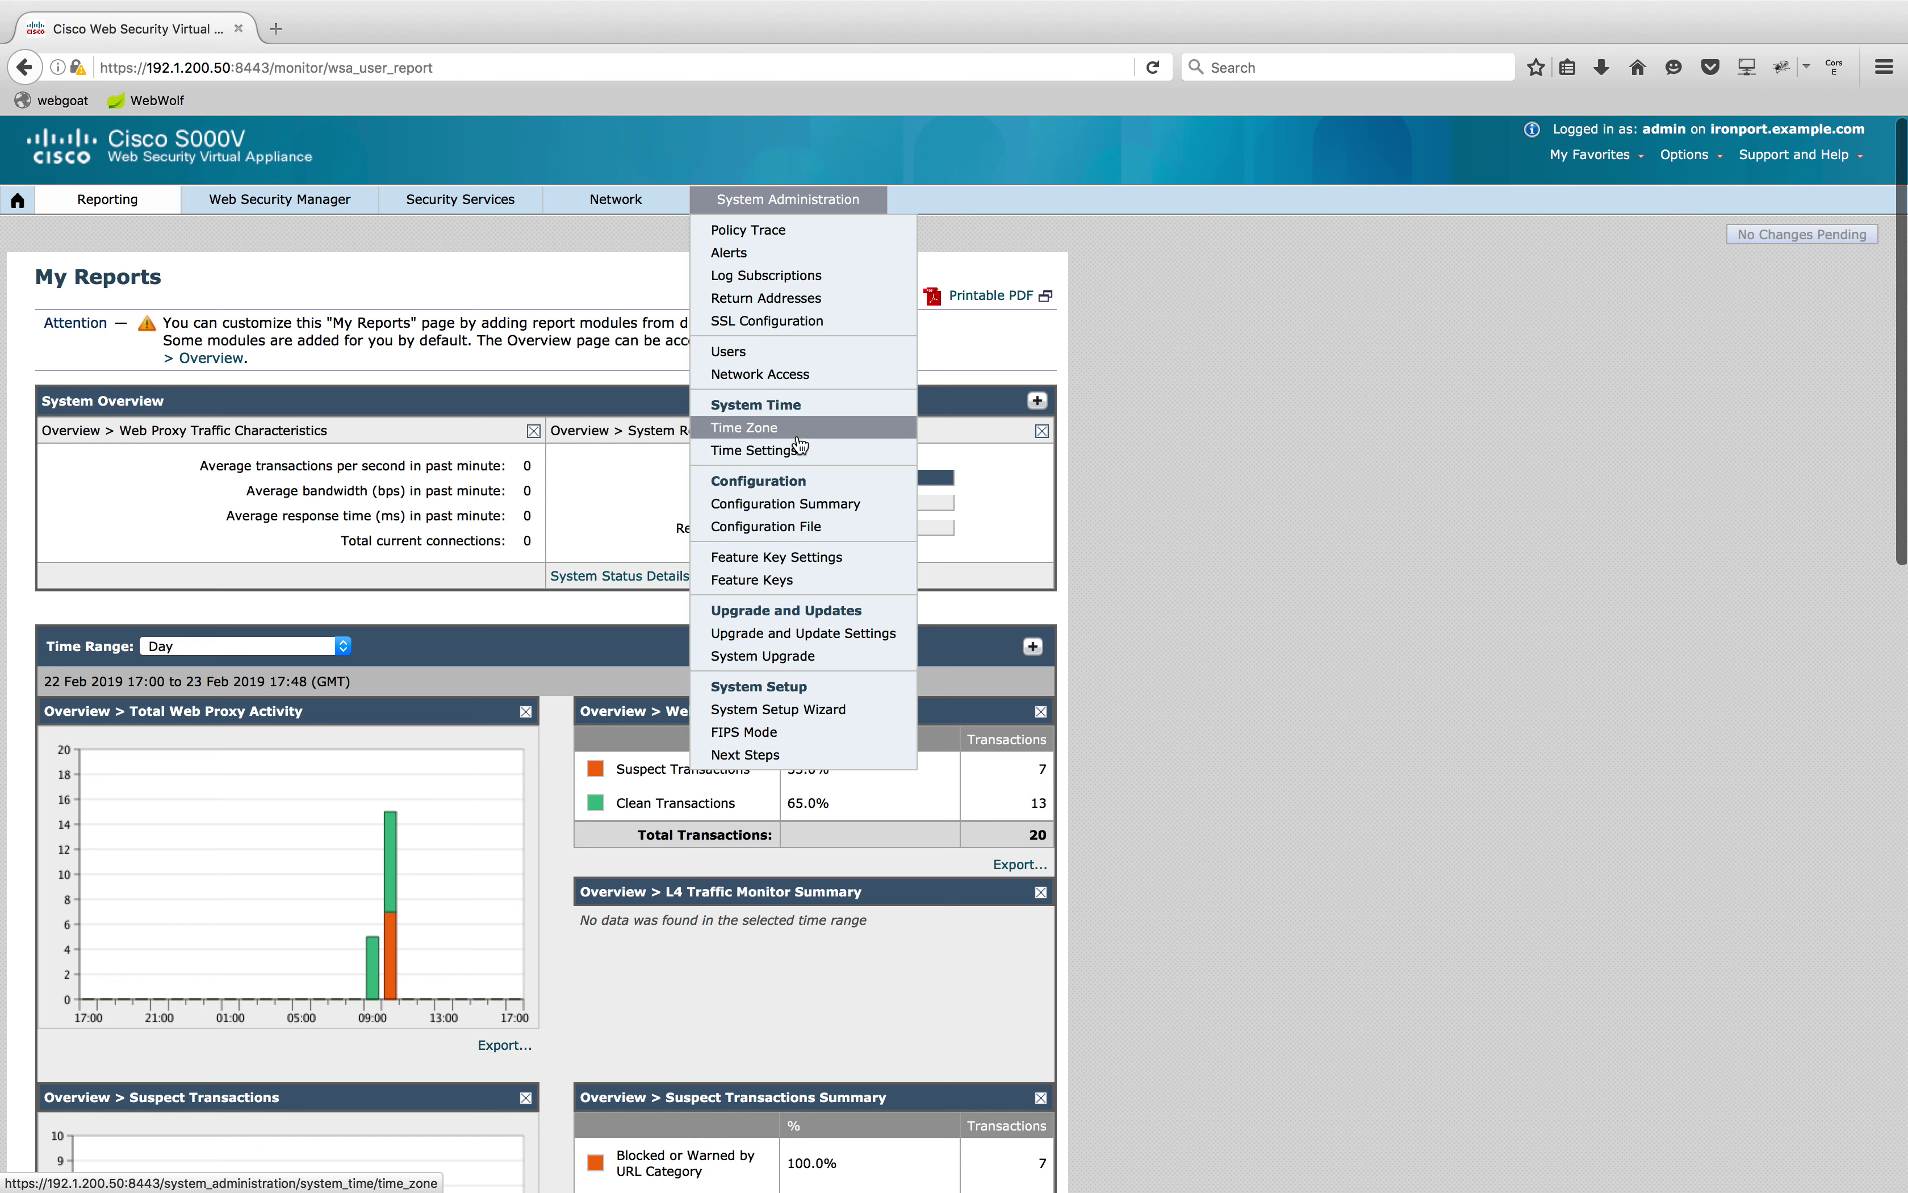
left_click(819, 711)
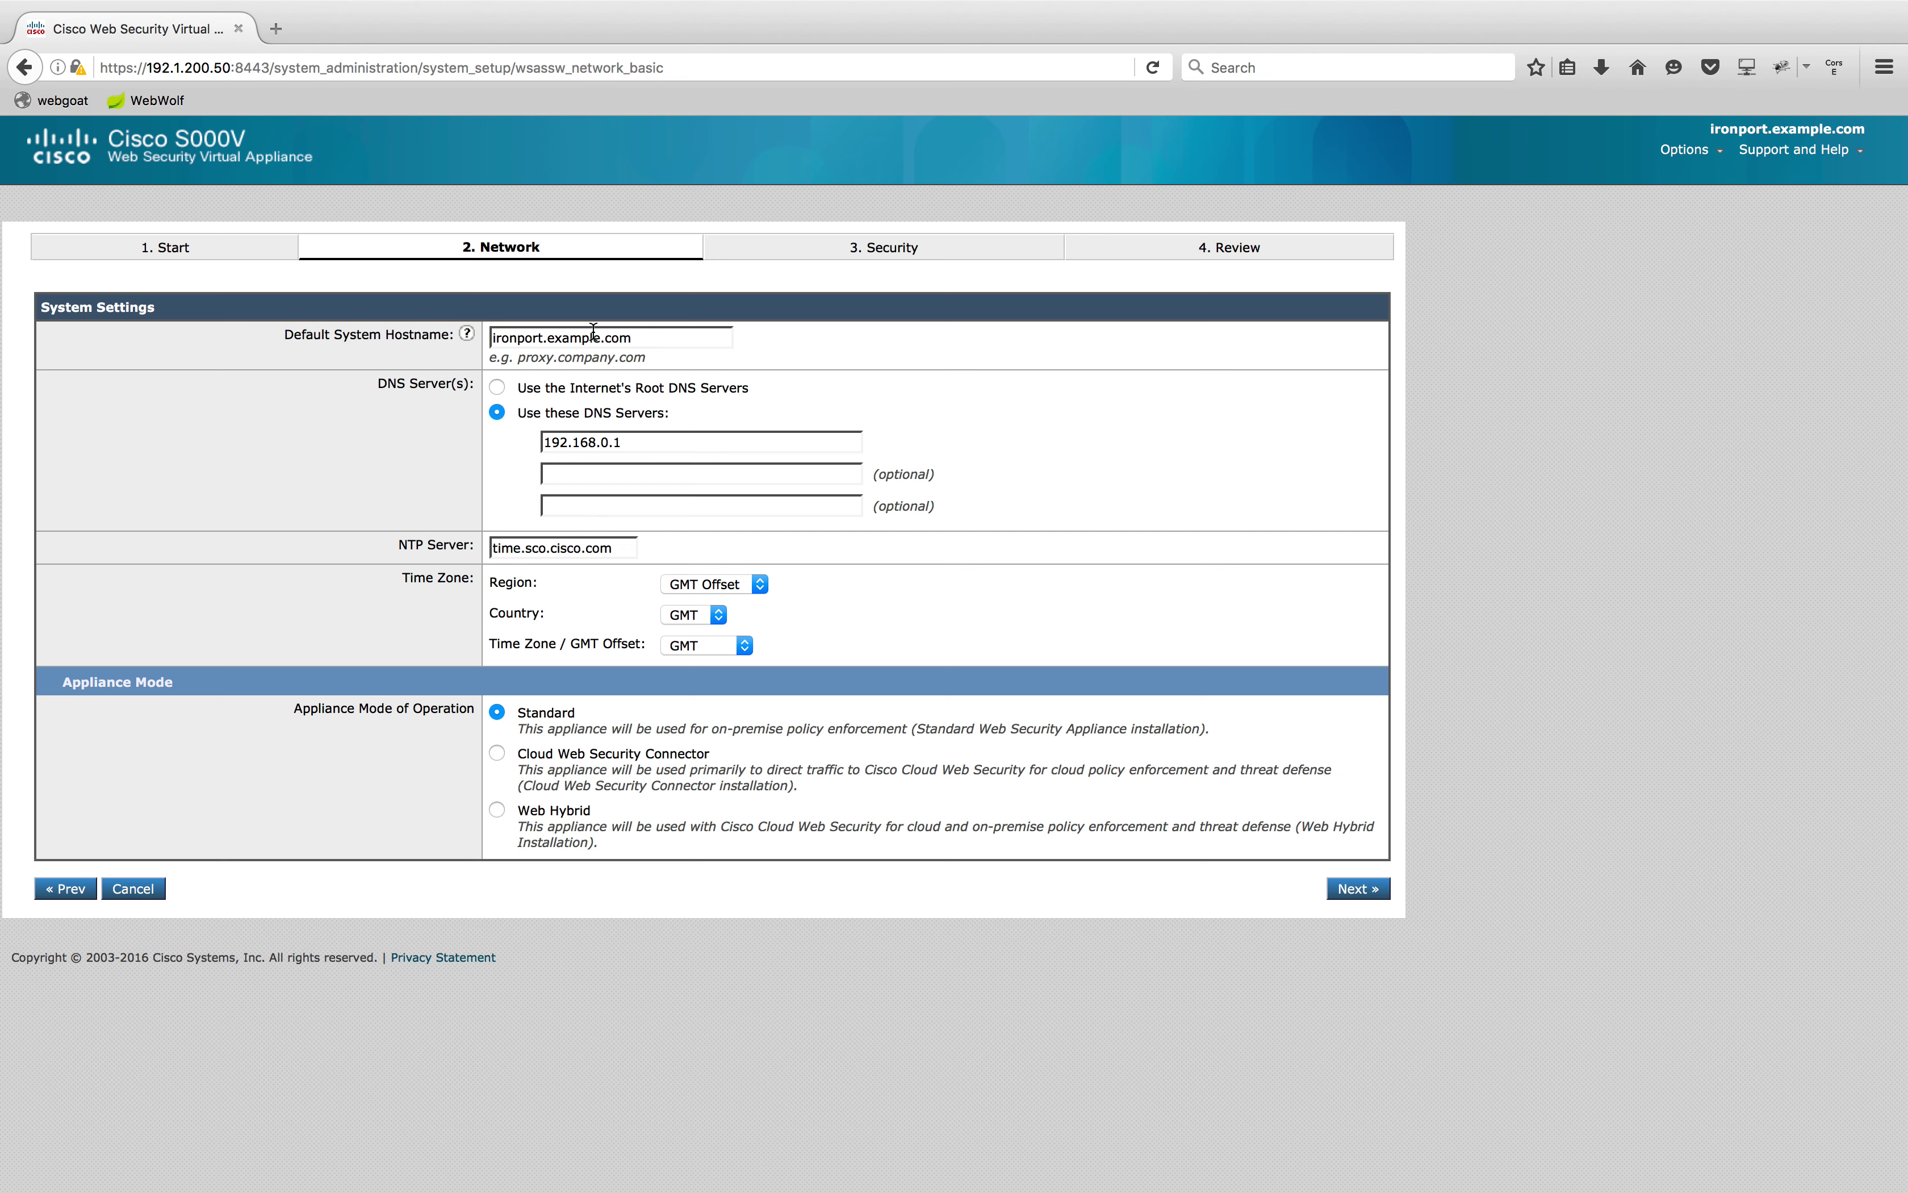
Replace the default system hostname with wsa.bits.in
left_click_drag(663, 338, 434, 341)
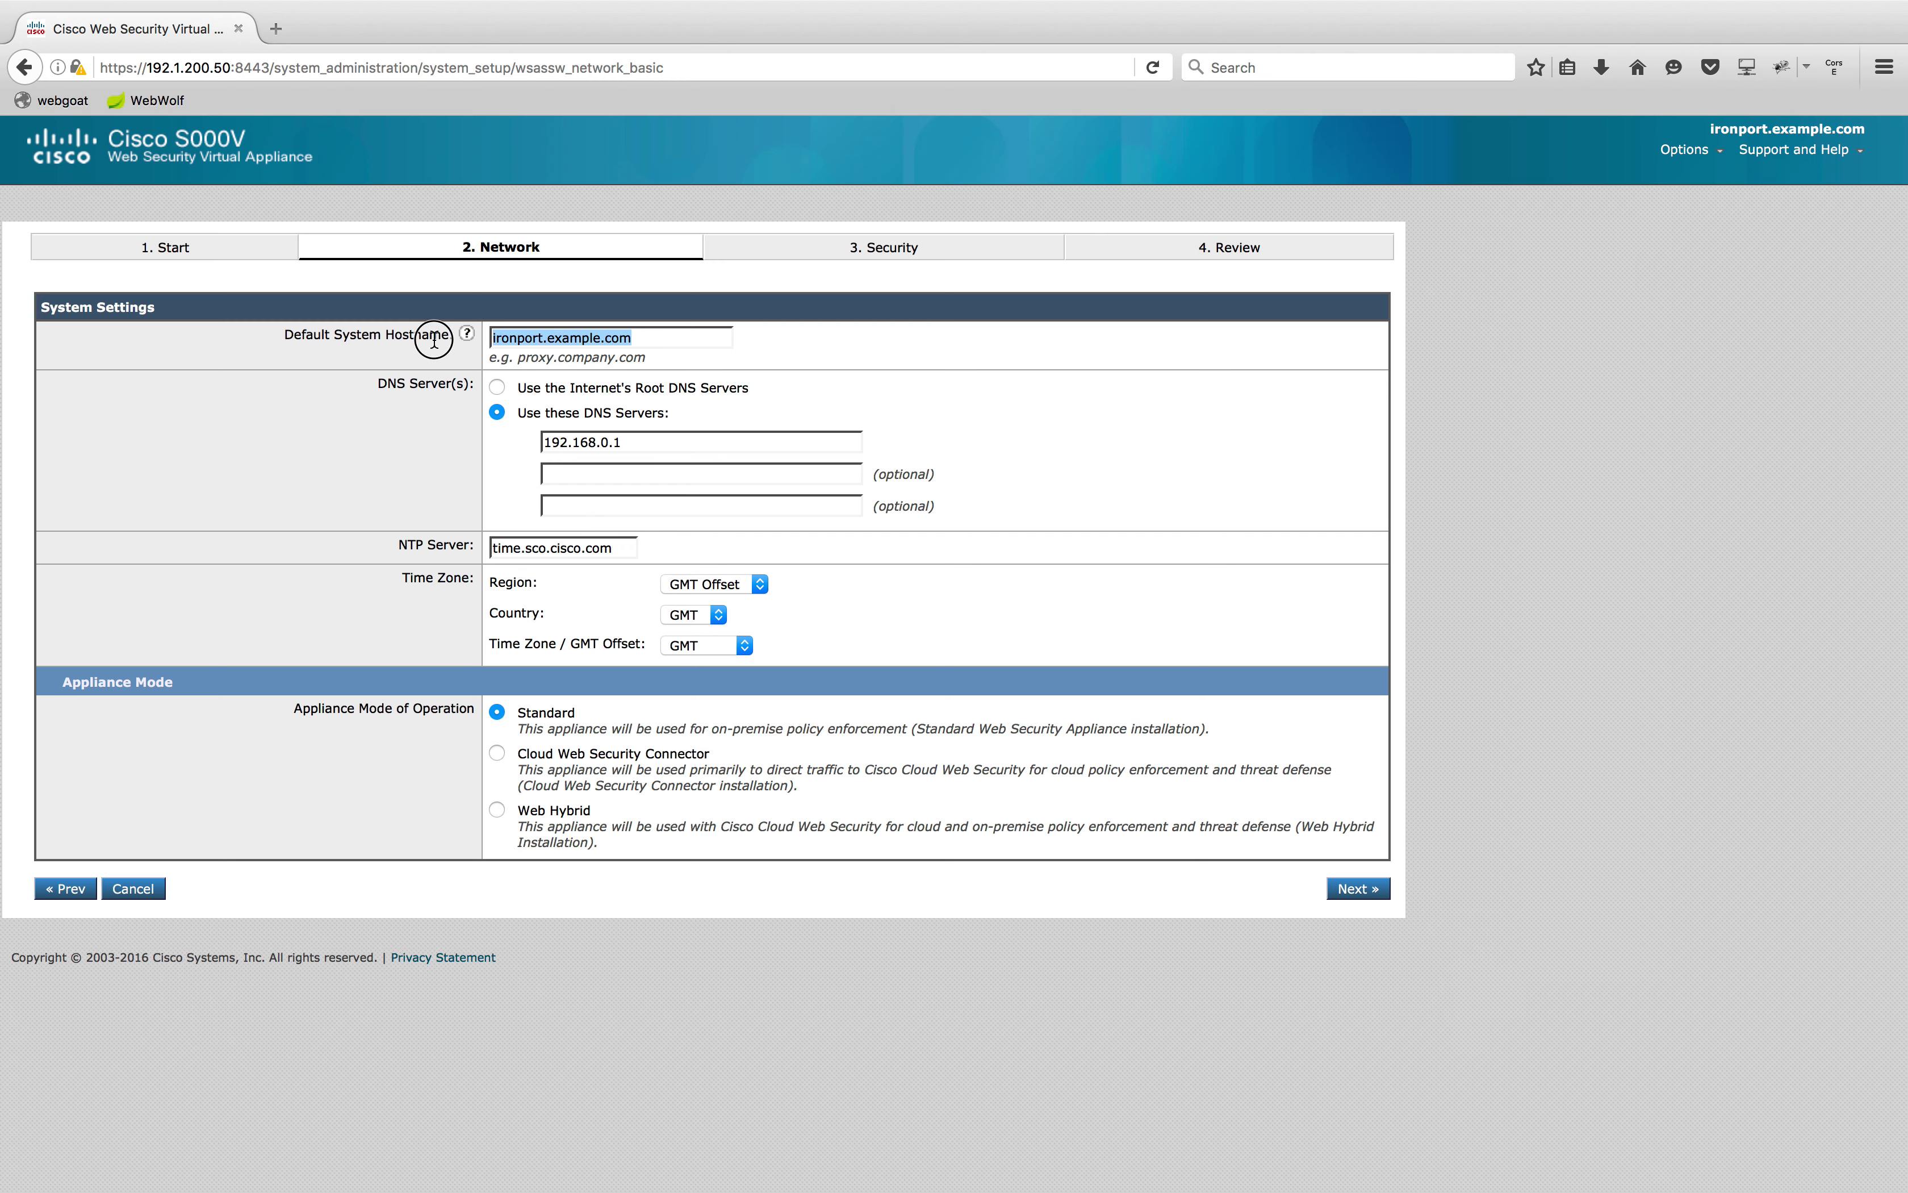
type("wsa")
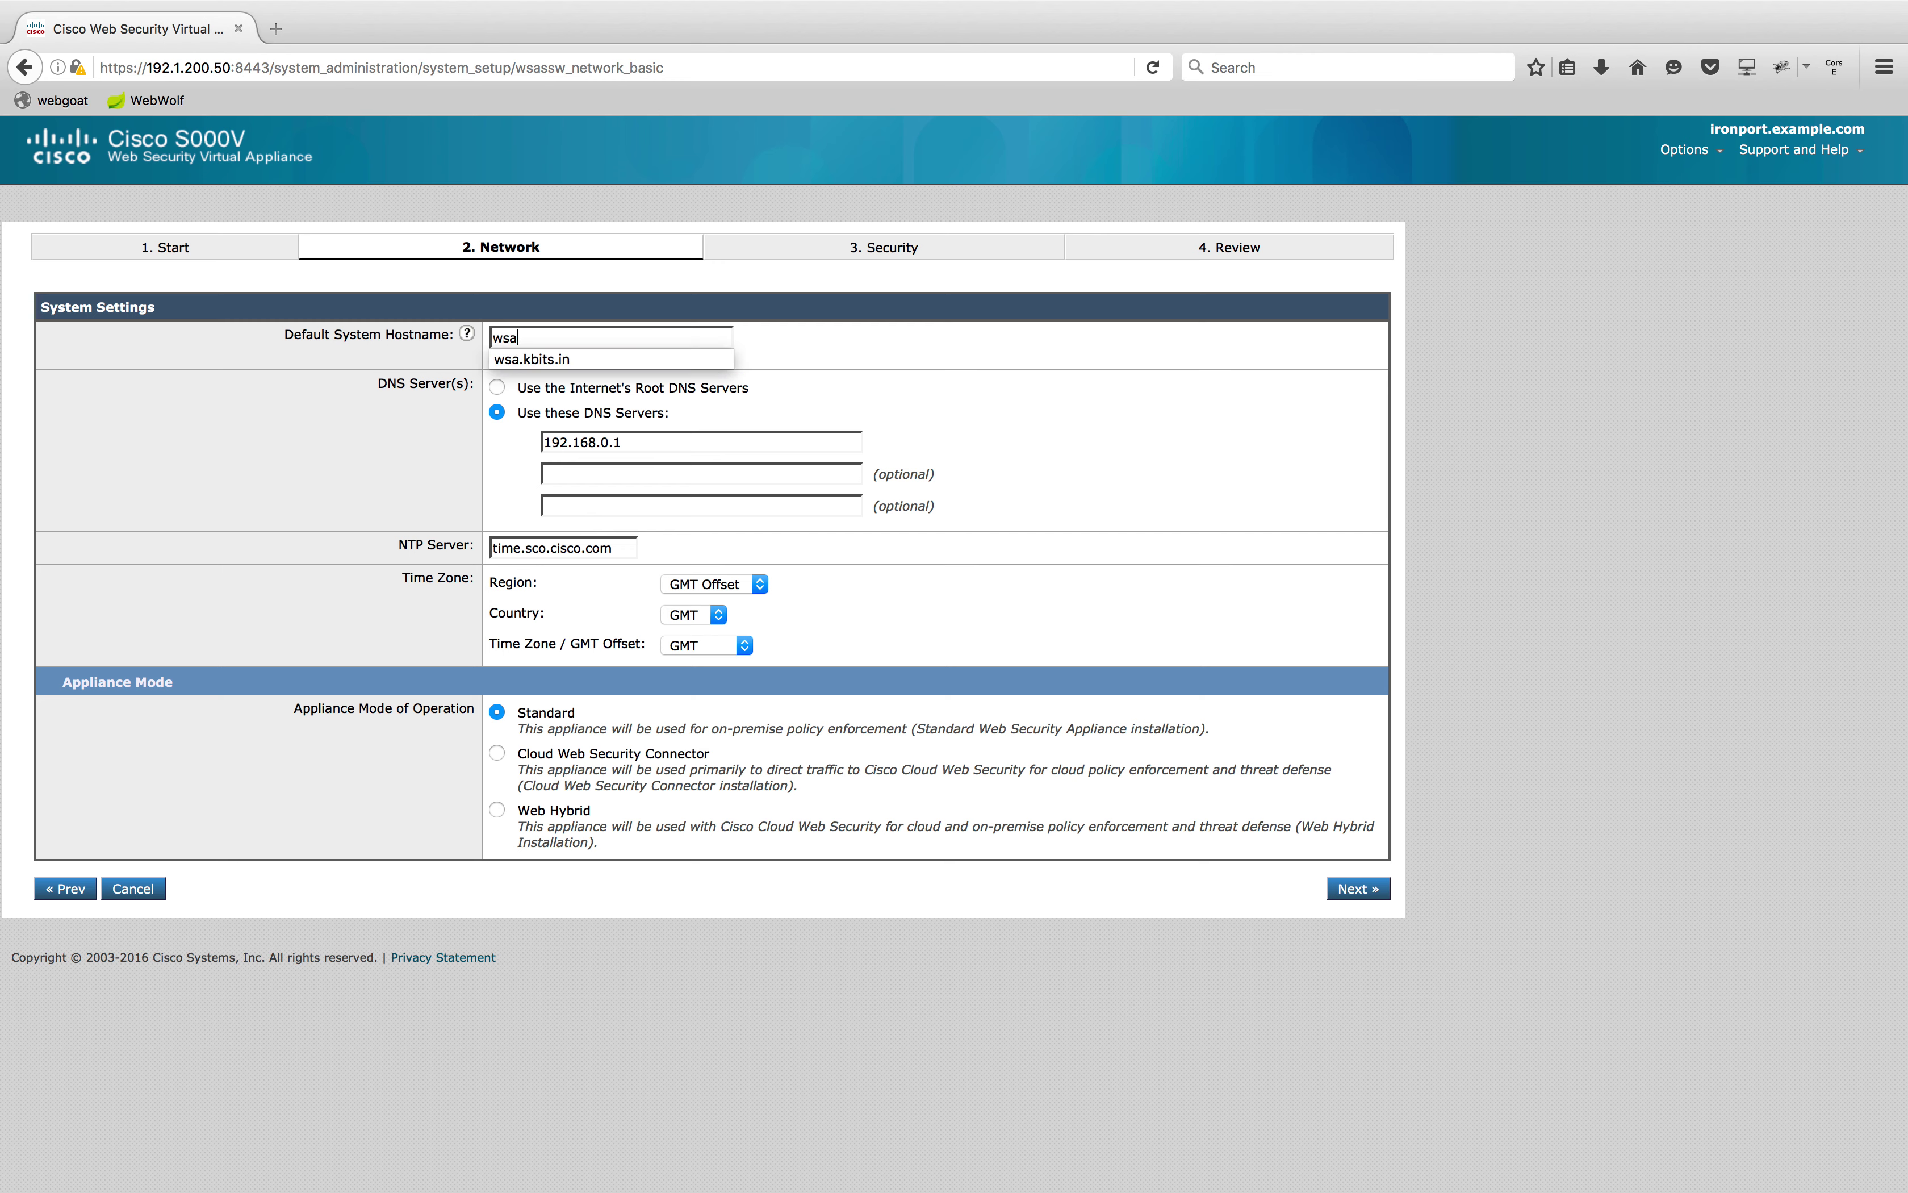
type(".bu")
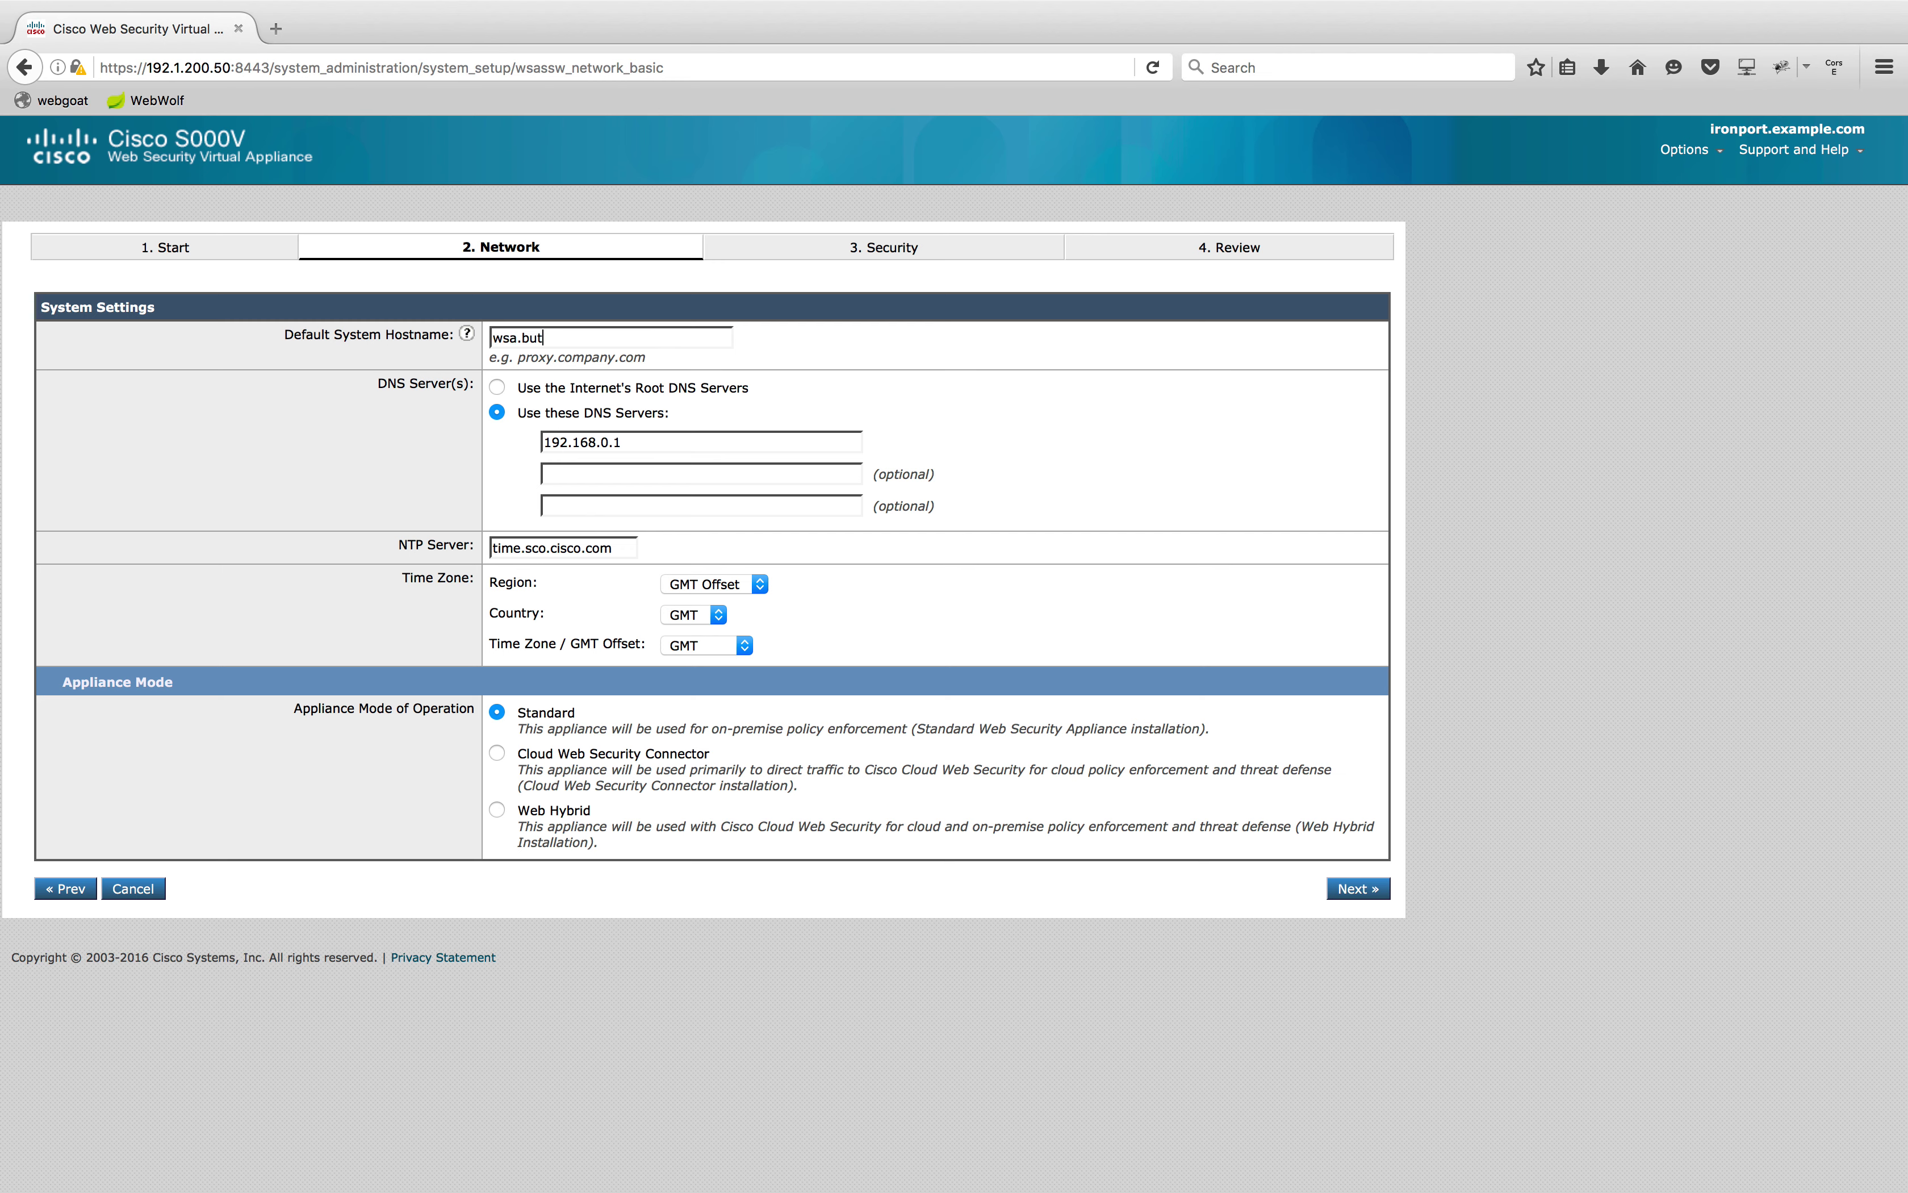
key("BackSpace")
type("its")
type(".o")
type("in")
Change the DNS server to 192.1.200.2 and continue
left_click_drag(581, 442, 695, 442)
key("BackSpace")
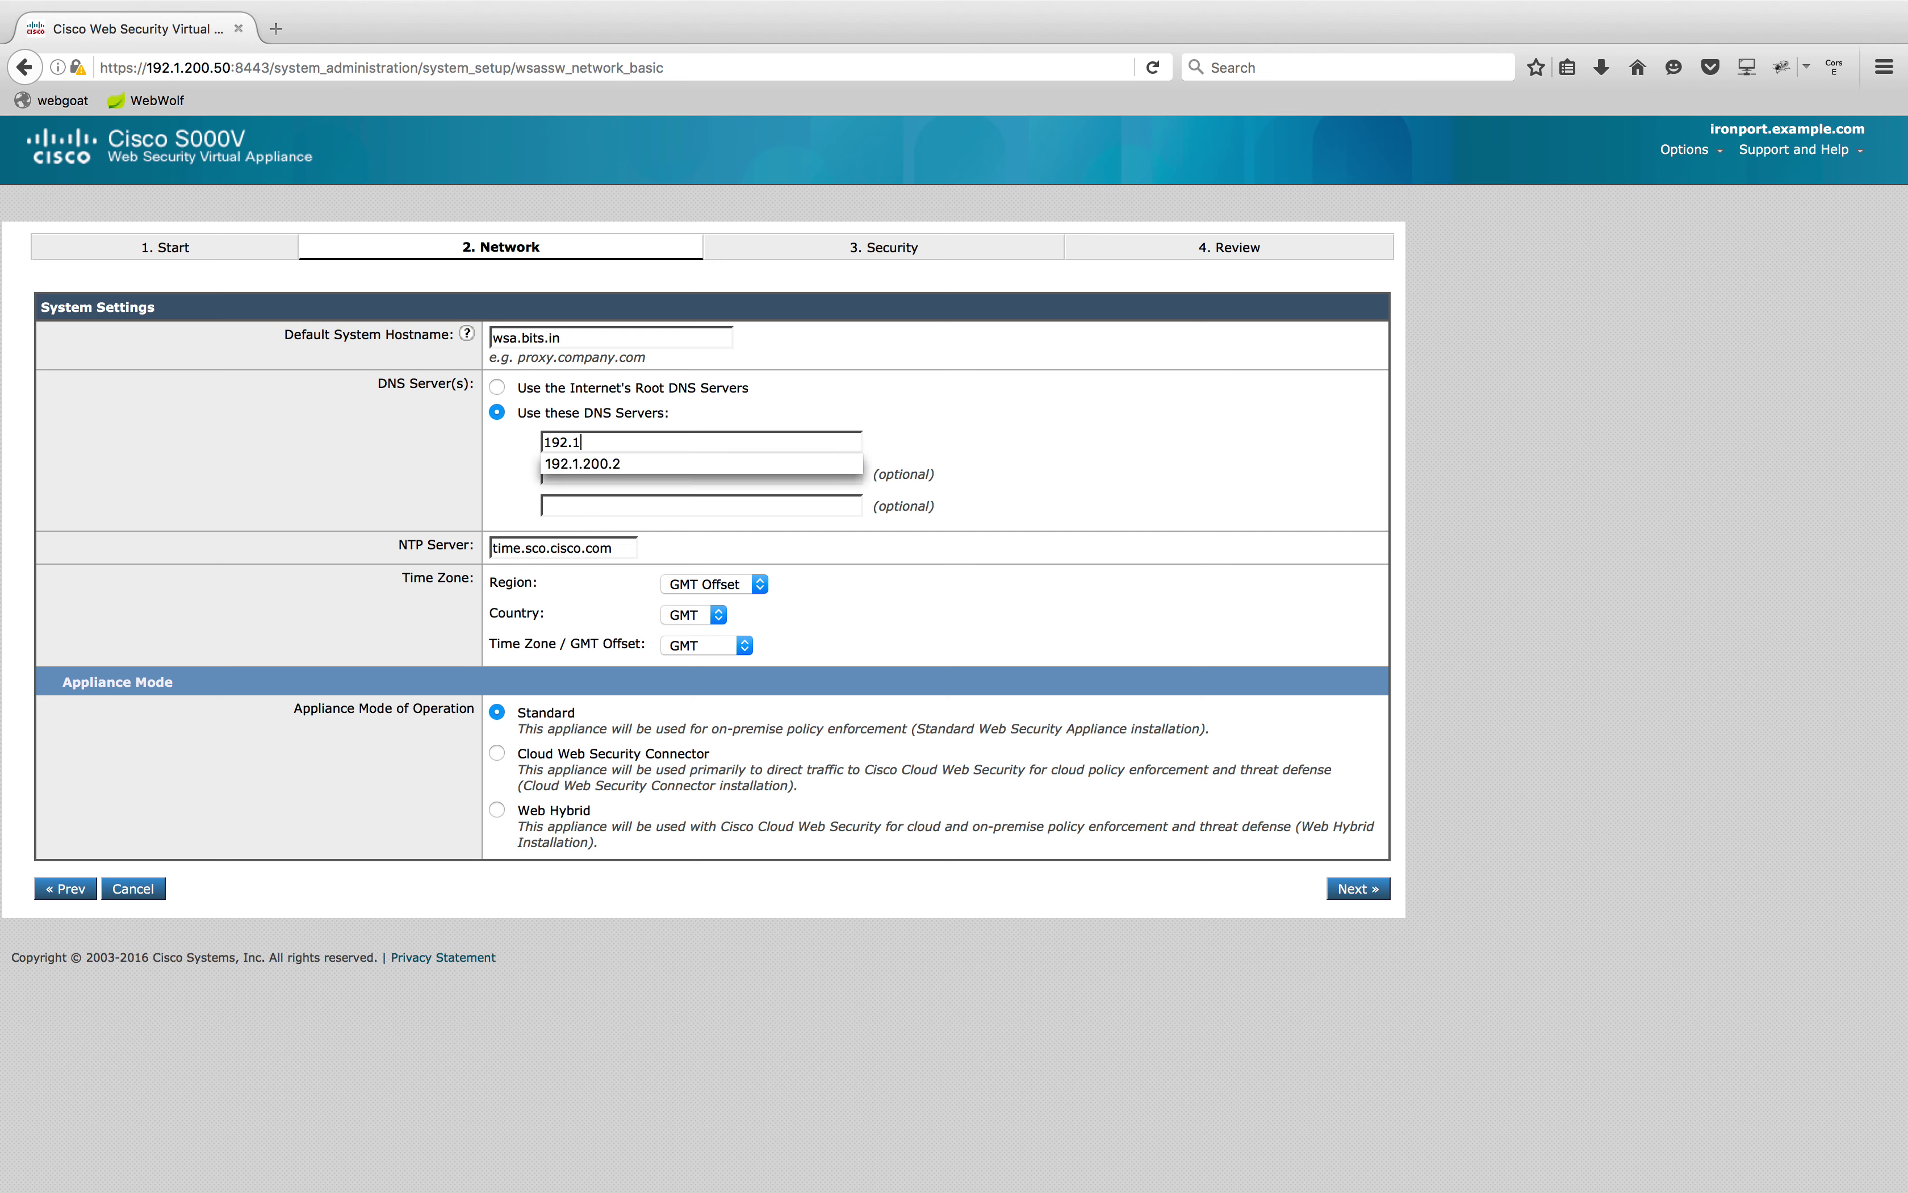
left_click(682, 463)
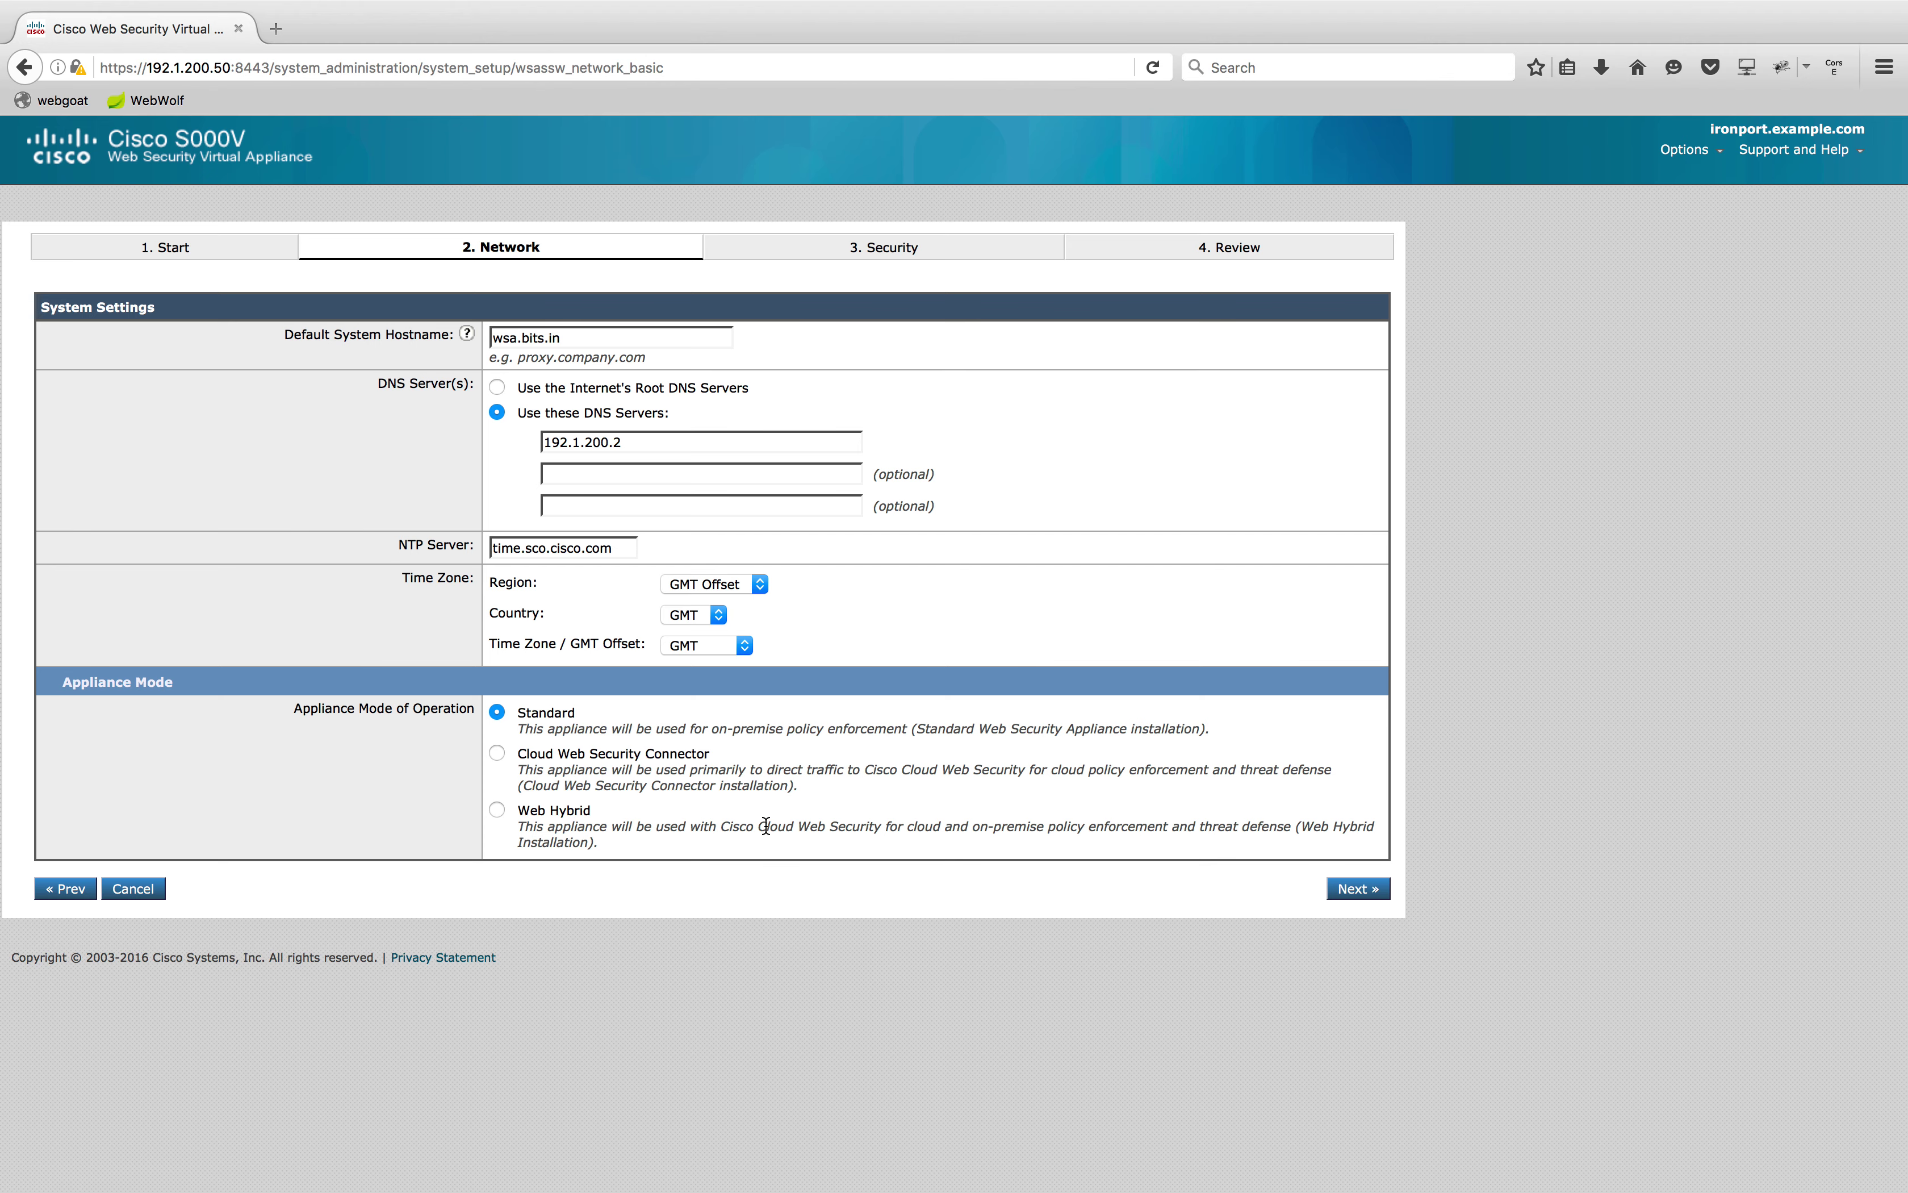
left_click(1342, 891)
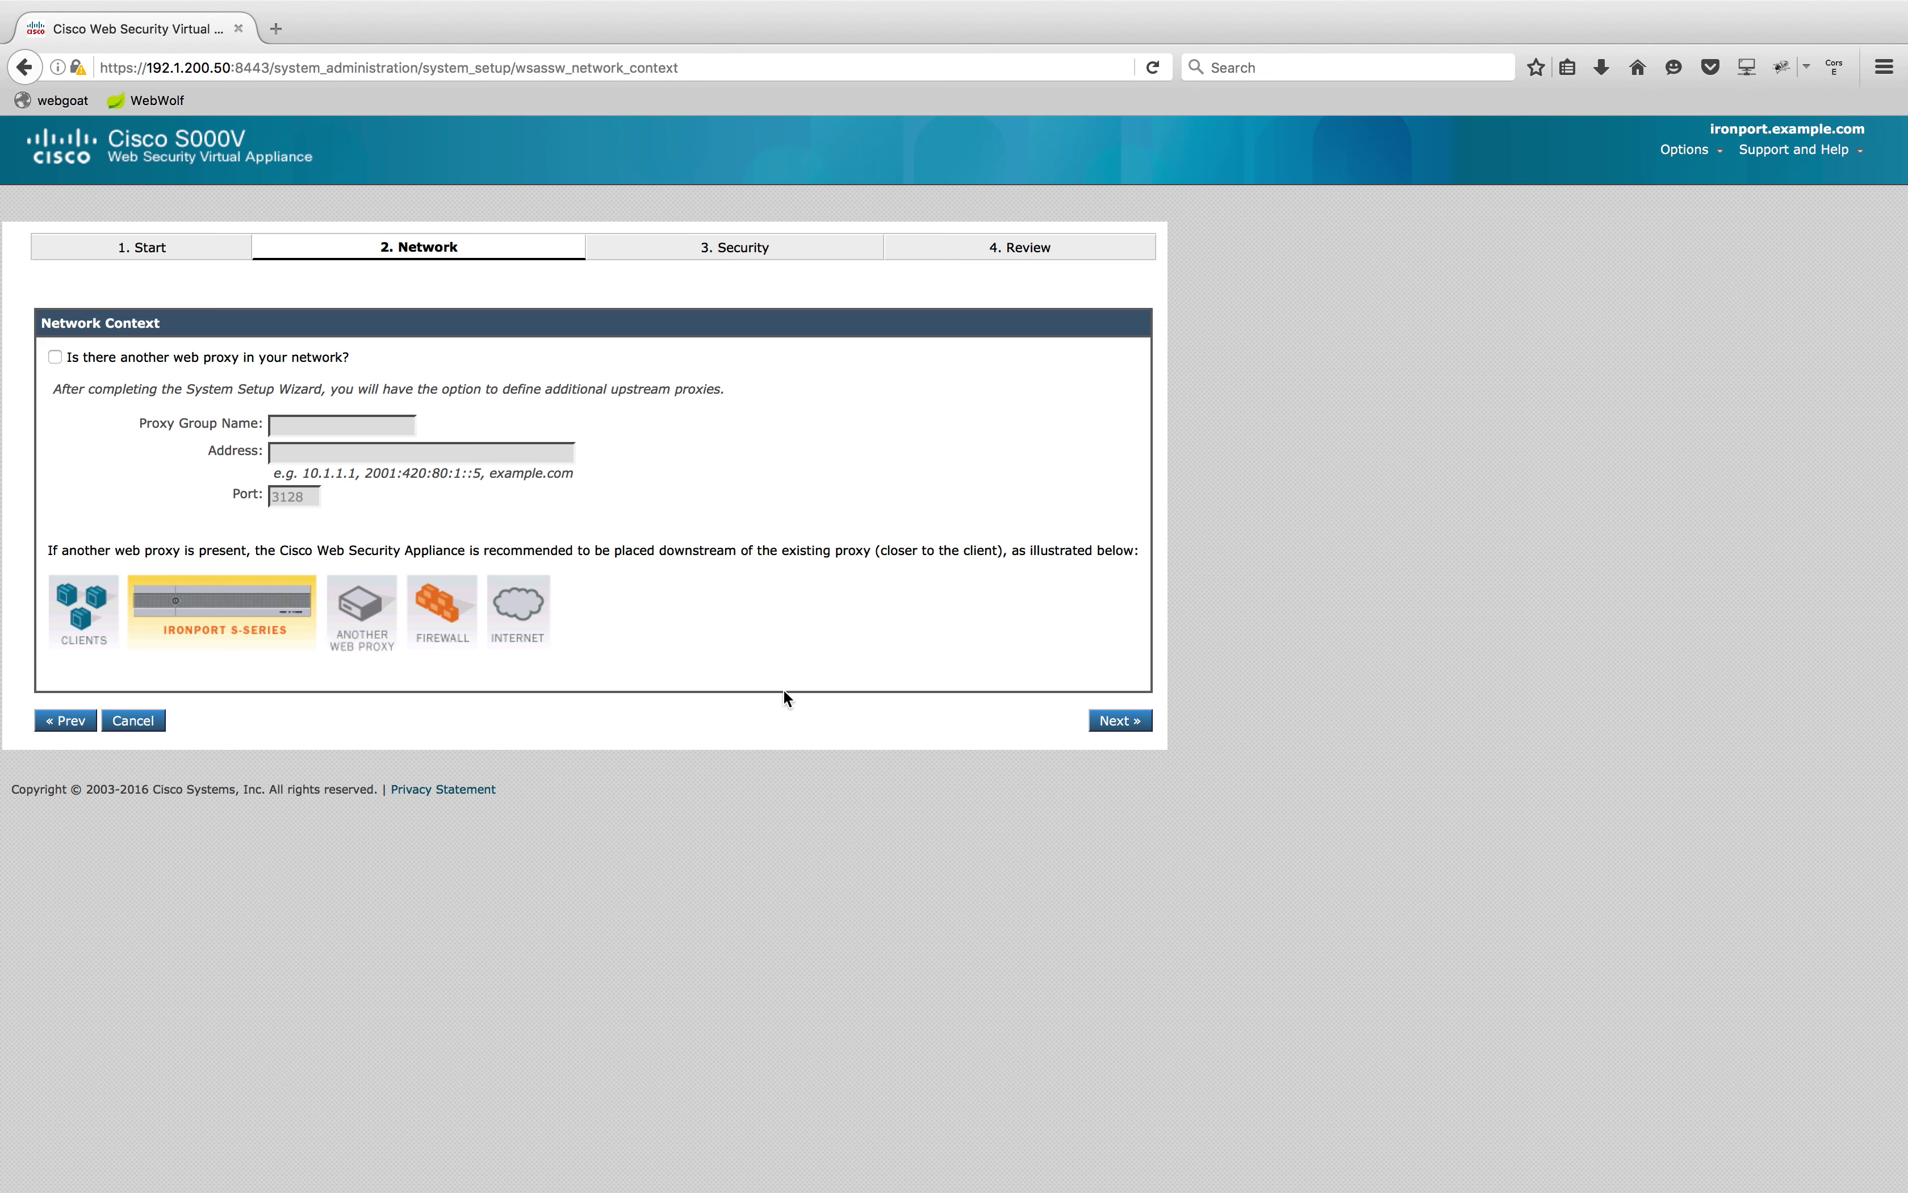
Accept no upstream proxy, default interfaces and duplex TAP wiring
left_click(1132, 732)
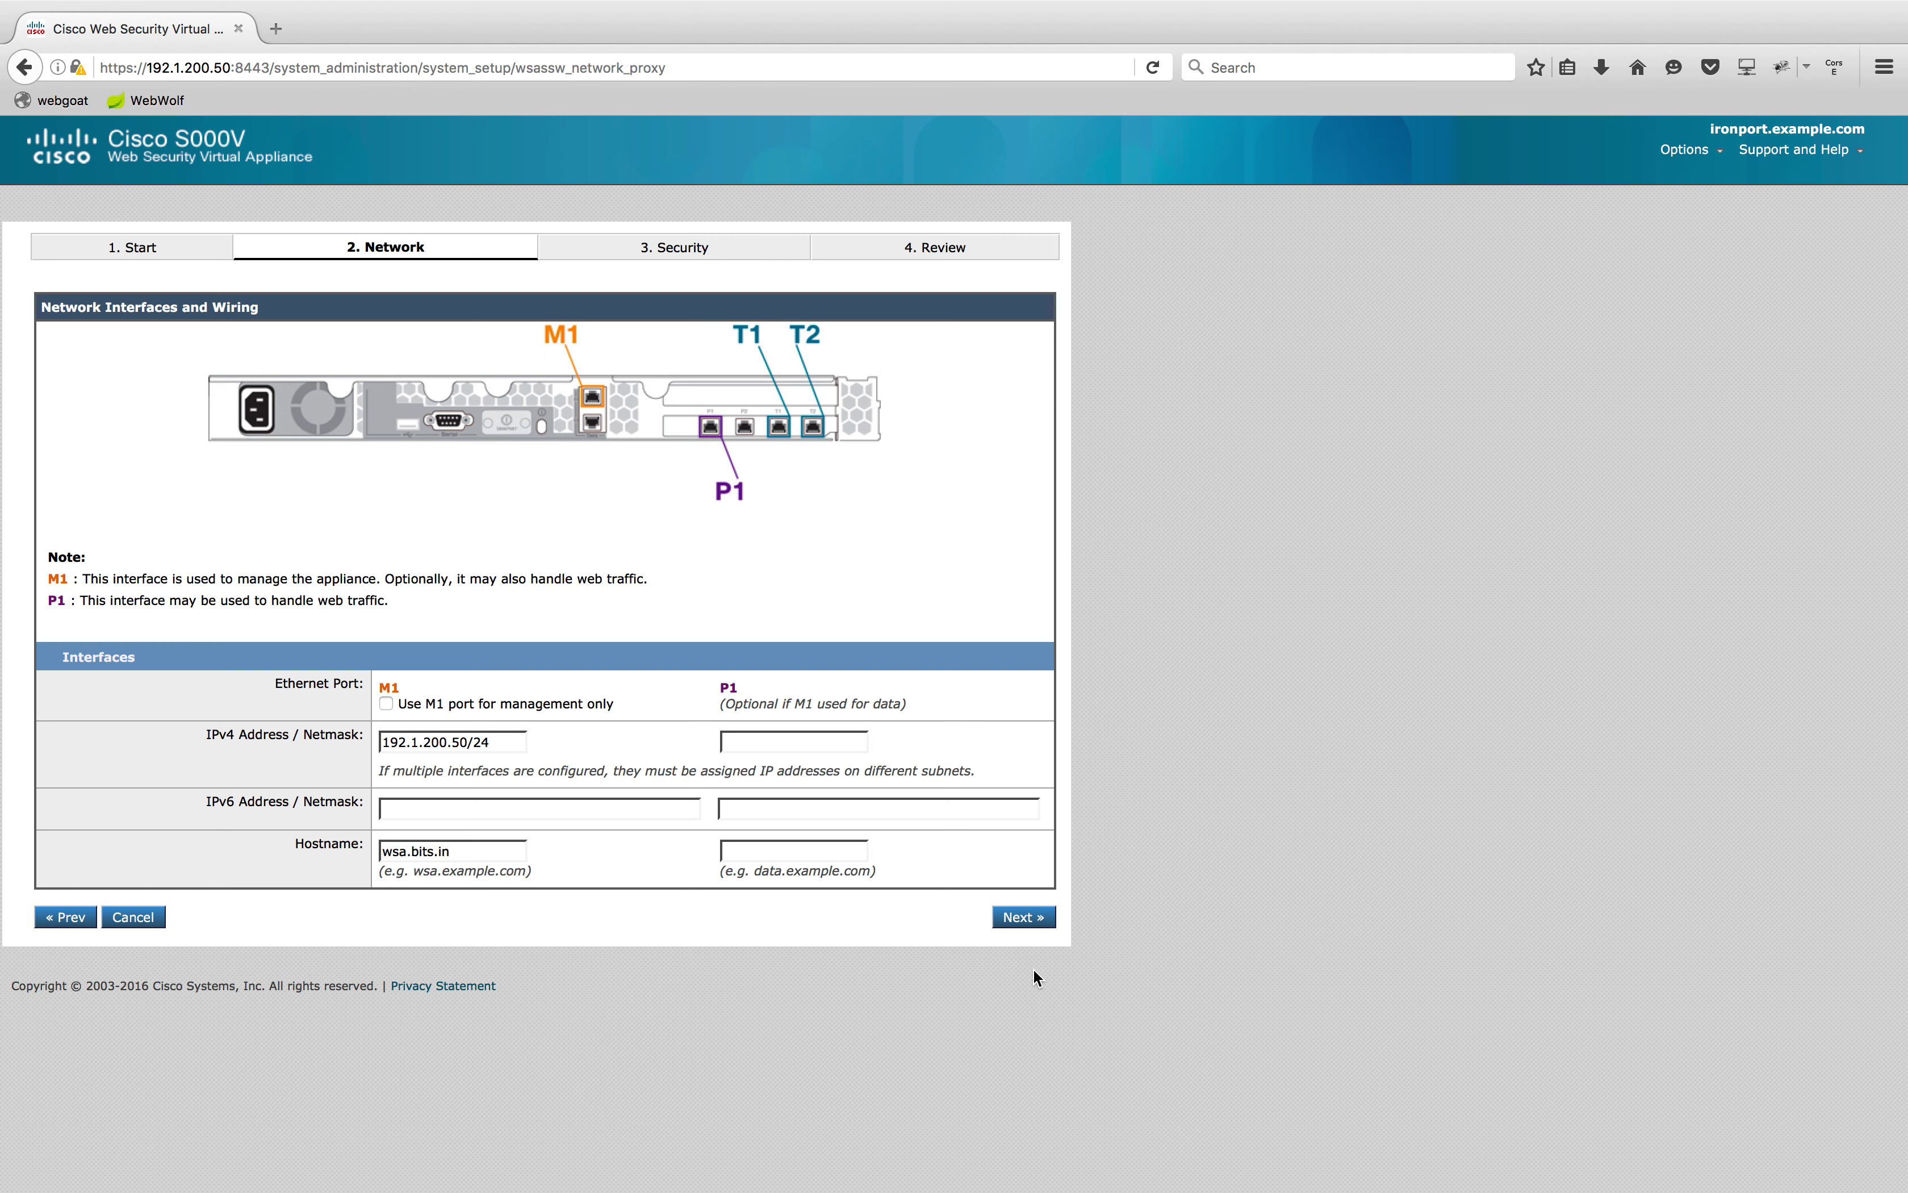
left_click(1039, 921)
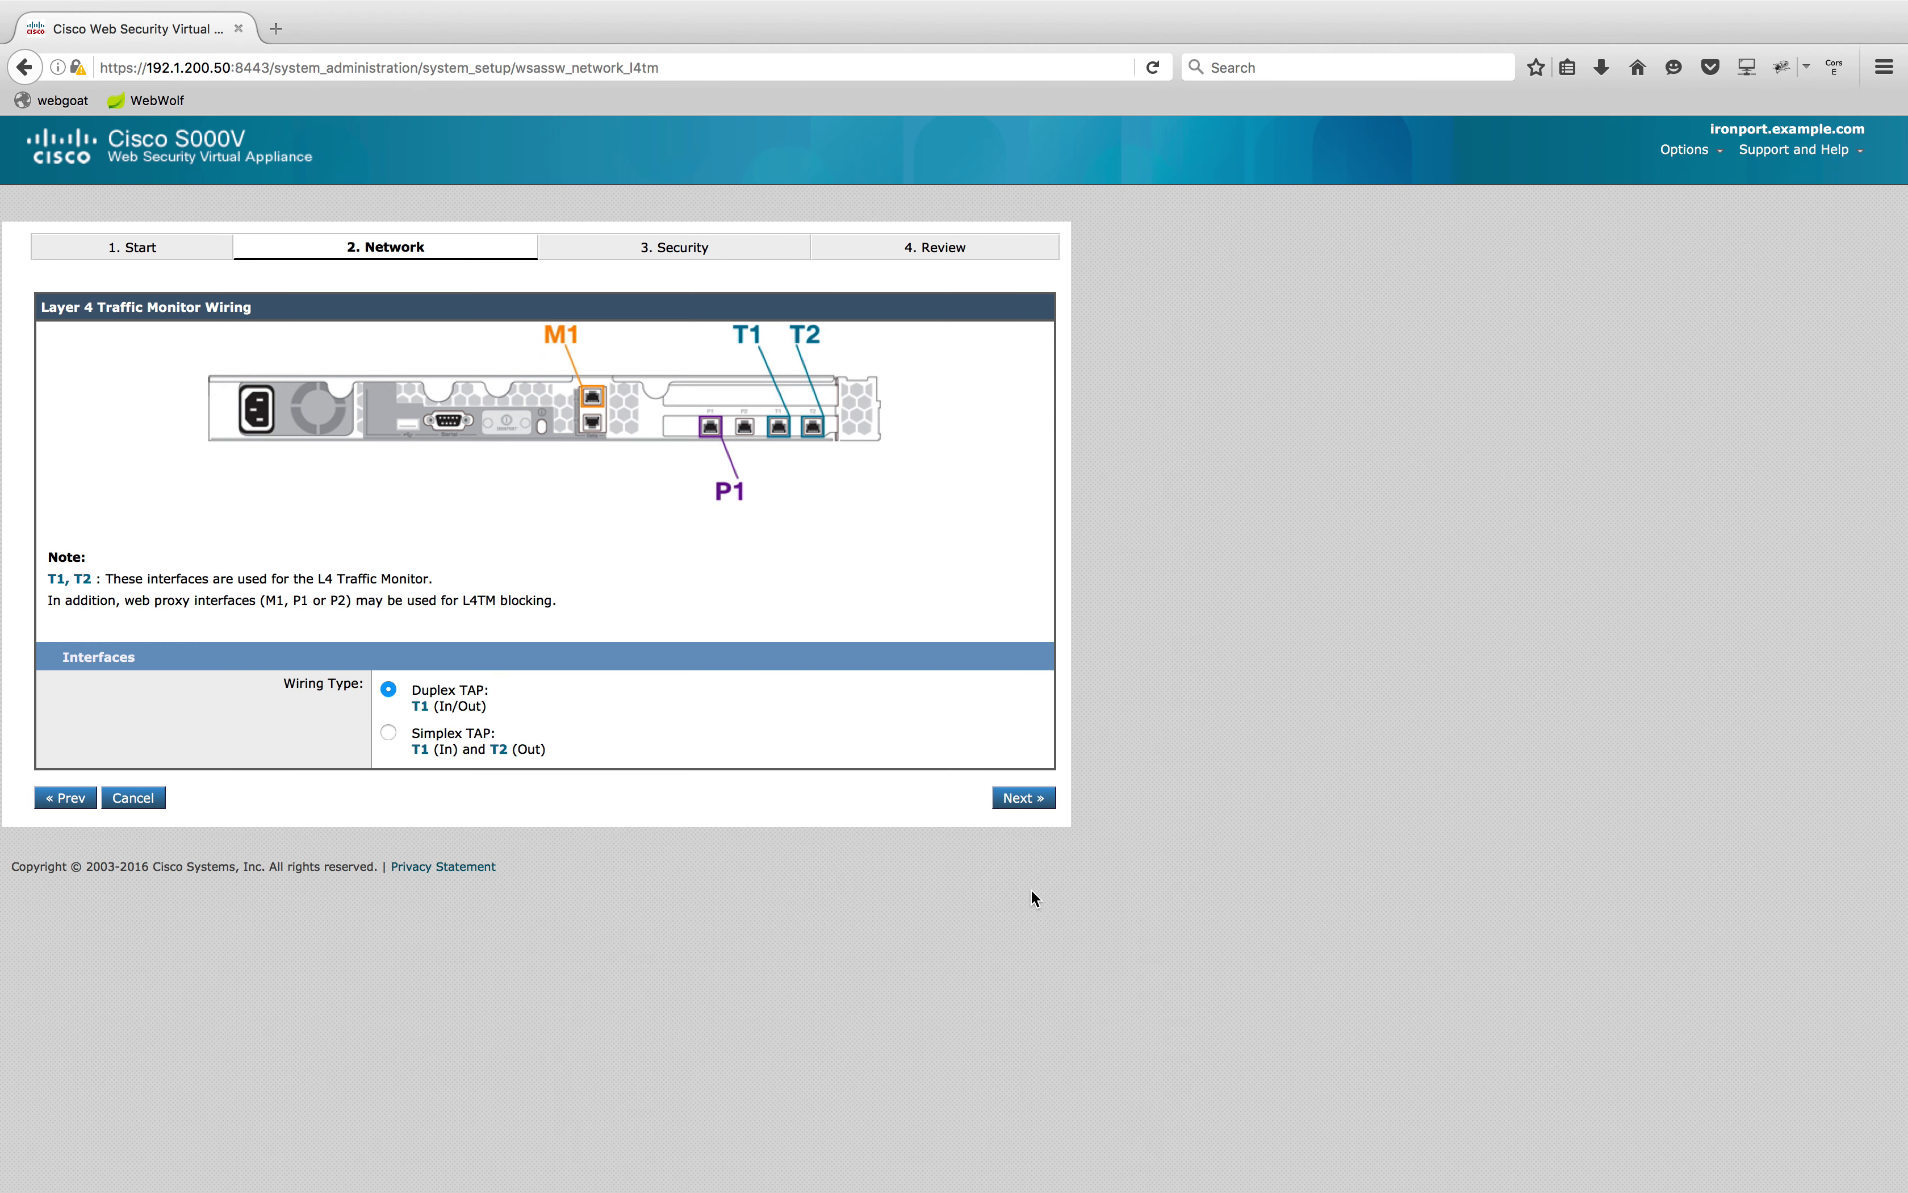
left_click(1019, 799)
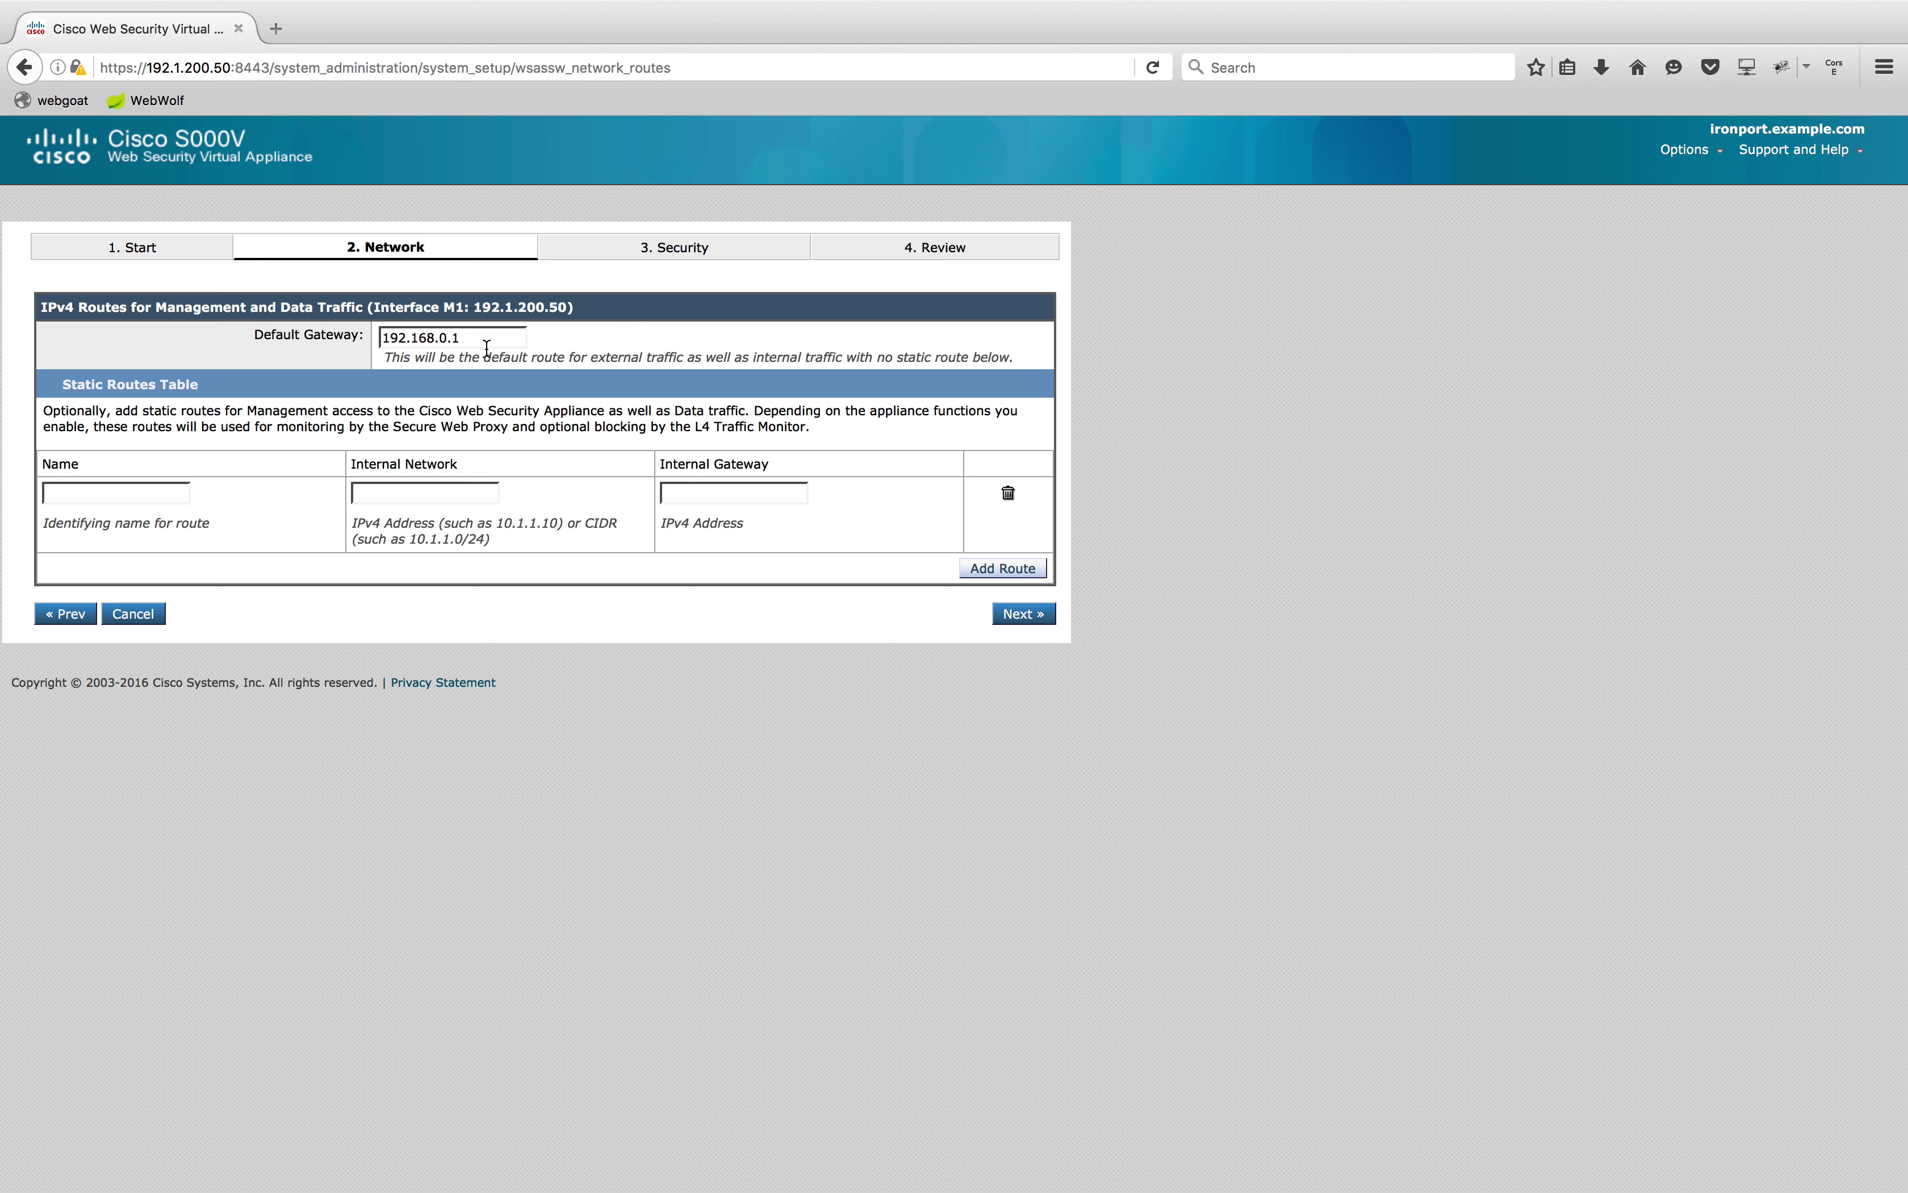
Set the default gateway to 192.1.200.2 and continue
left_click_drag(420, 338, 595, 344)
type(".200")
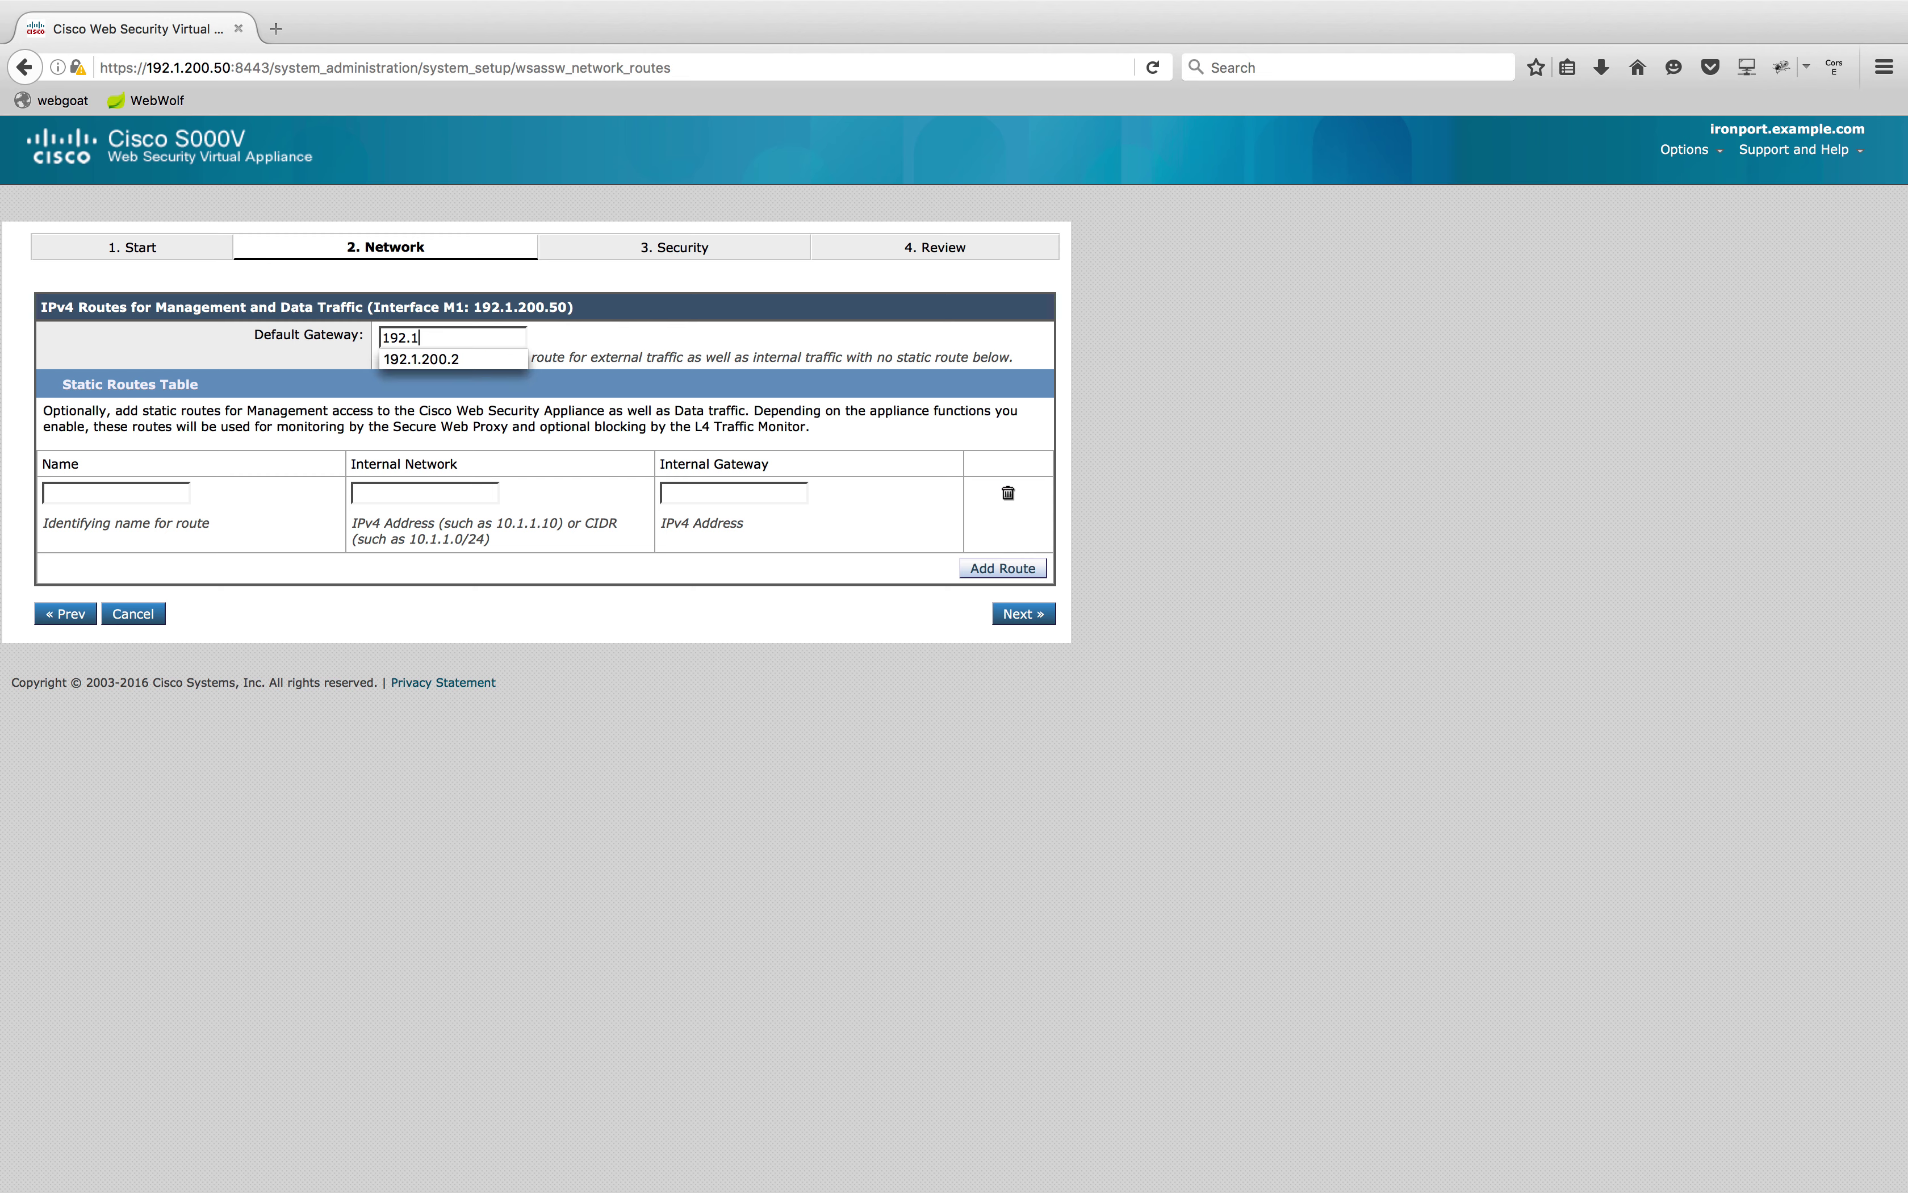
key("Down")
key("Return")
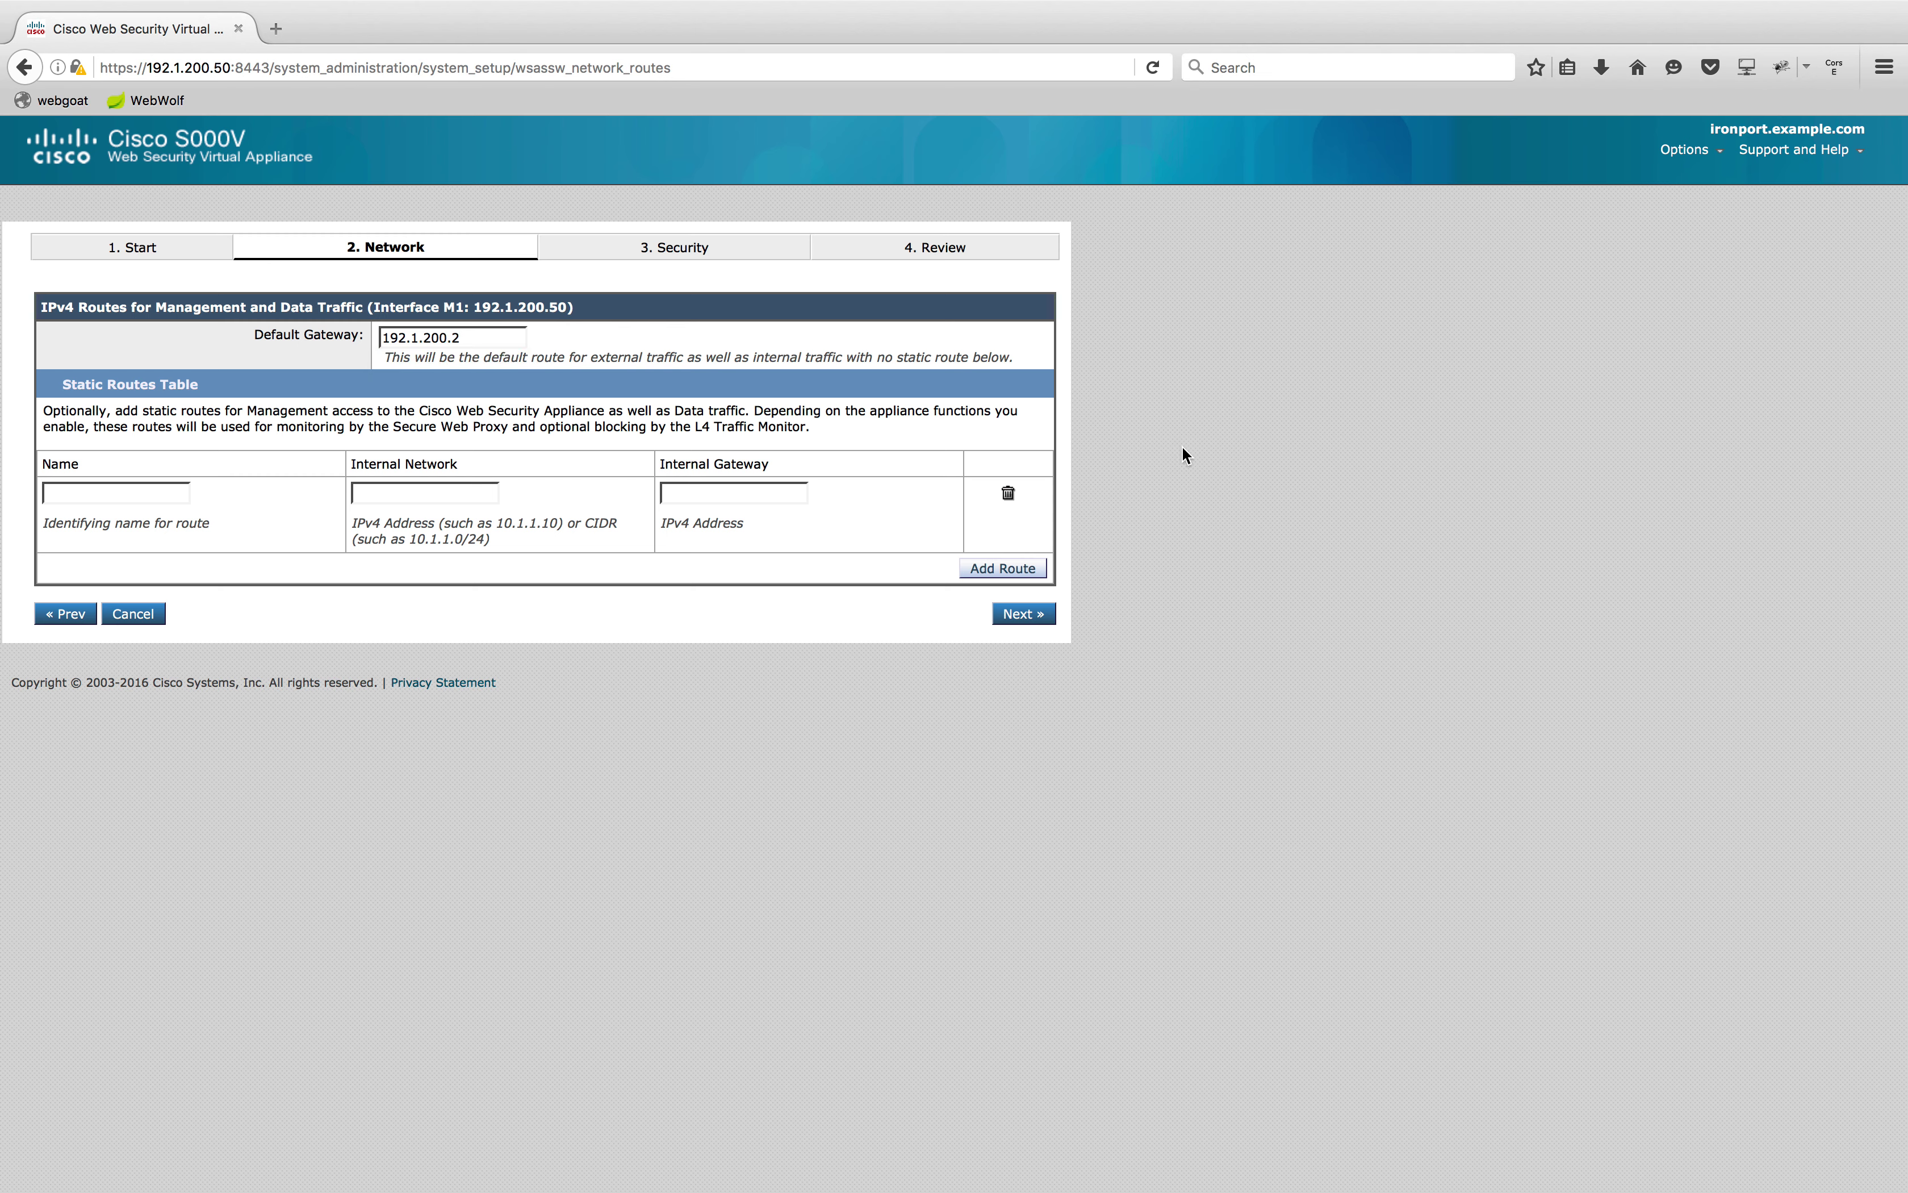
left_click(1024, 614)
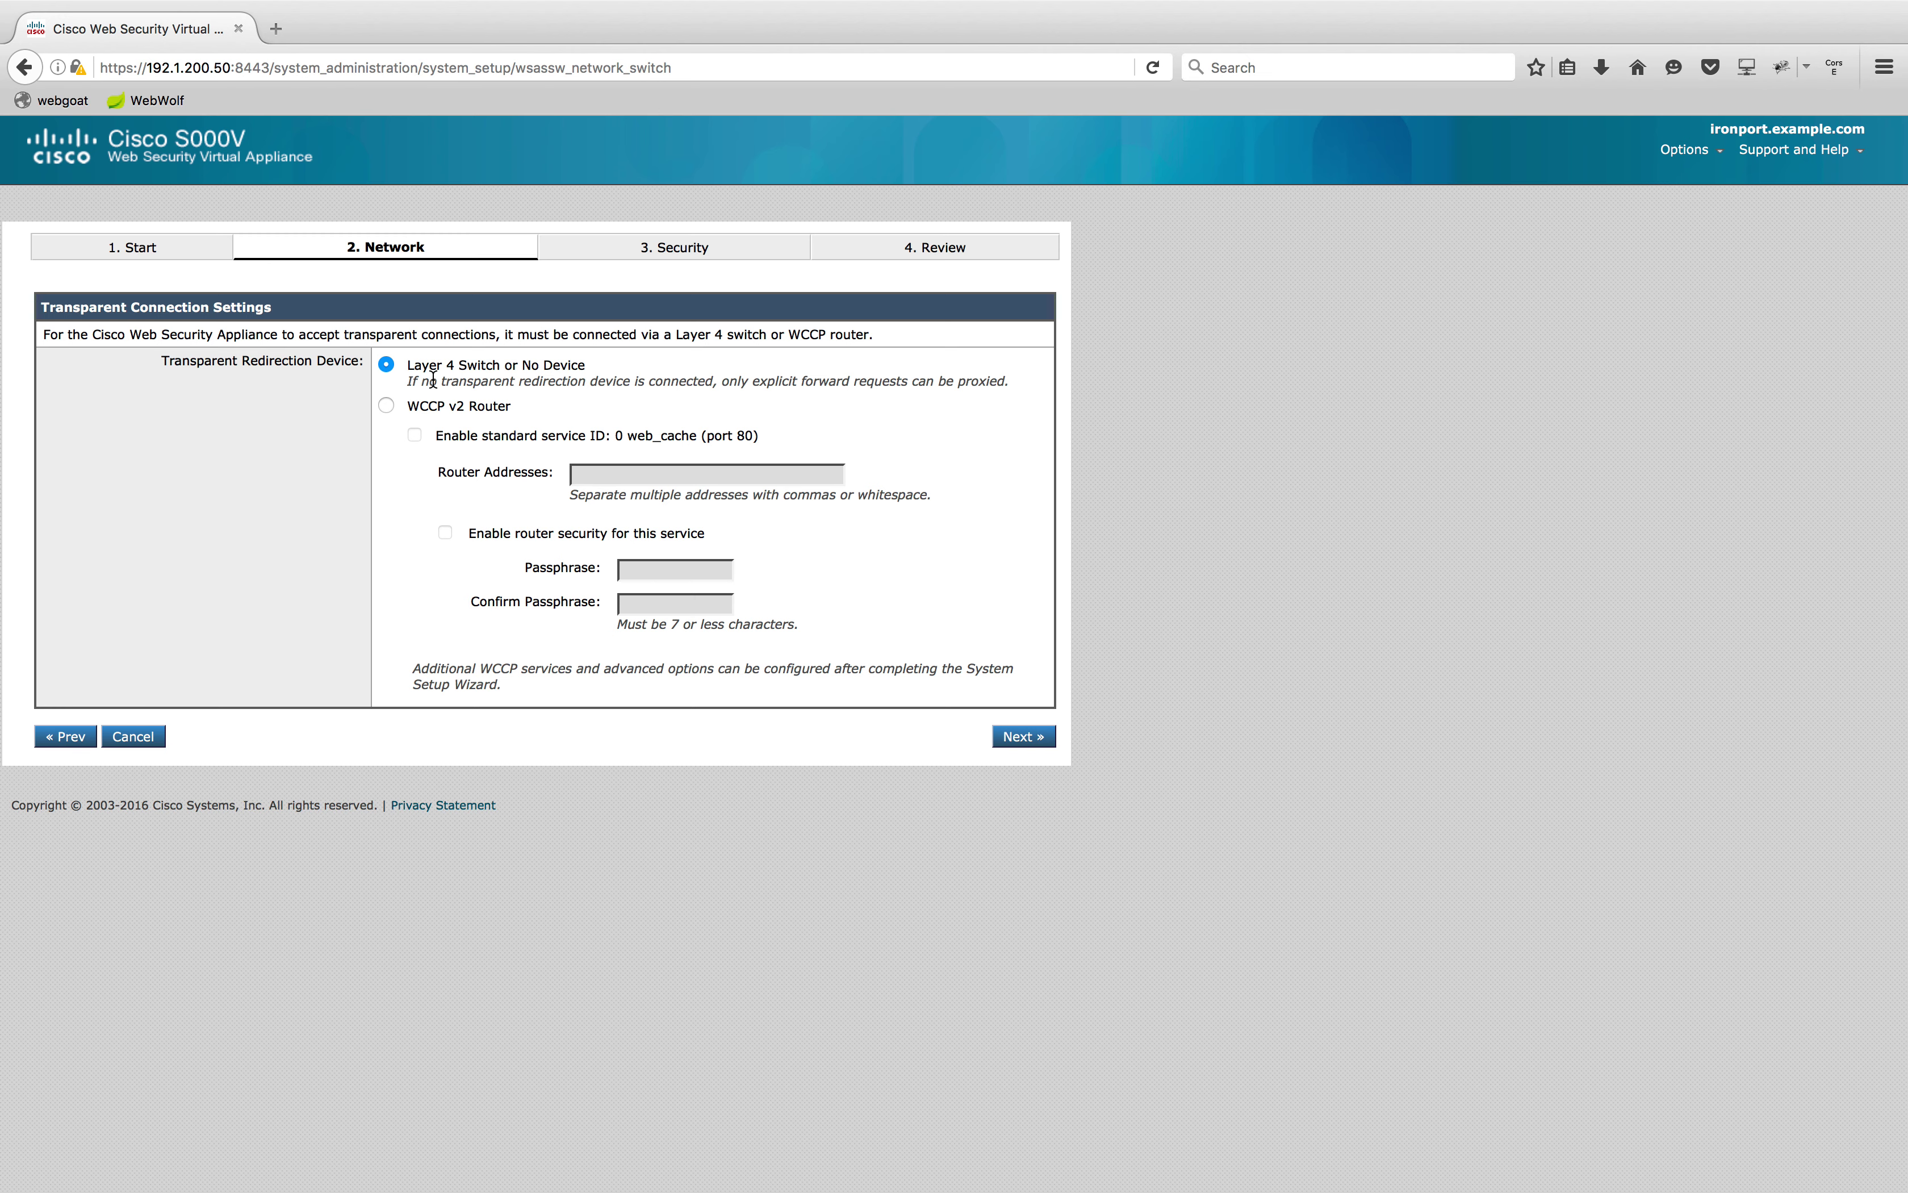
Keep no transparent redirection device and move to administrative settings
left_click_drag(414, 388, 688, 388)
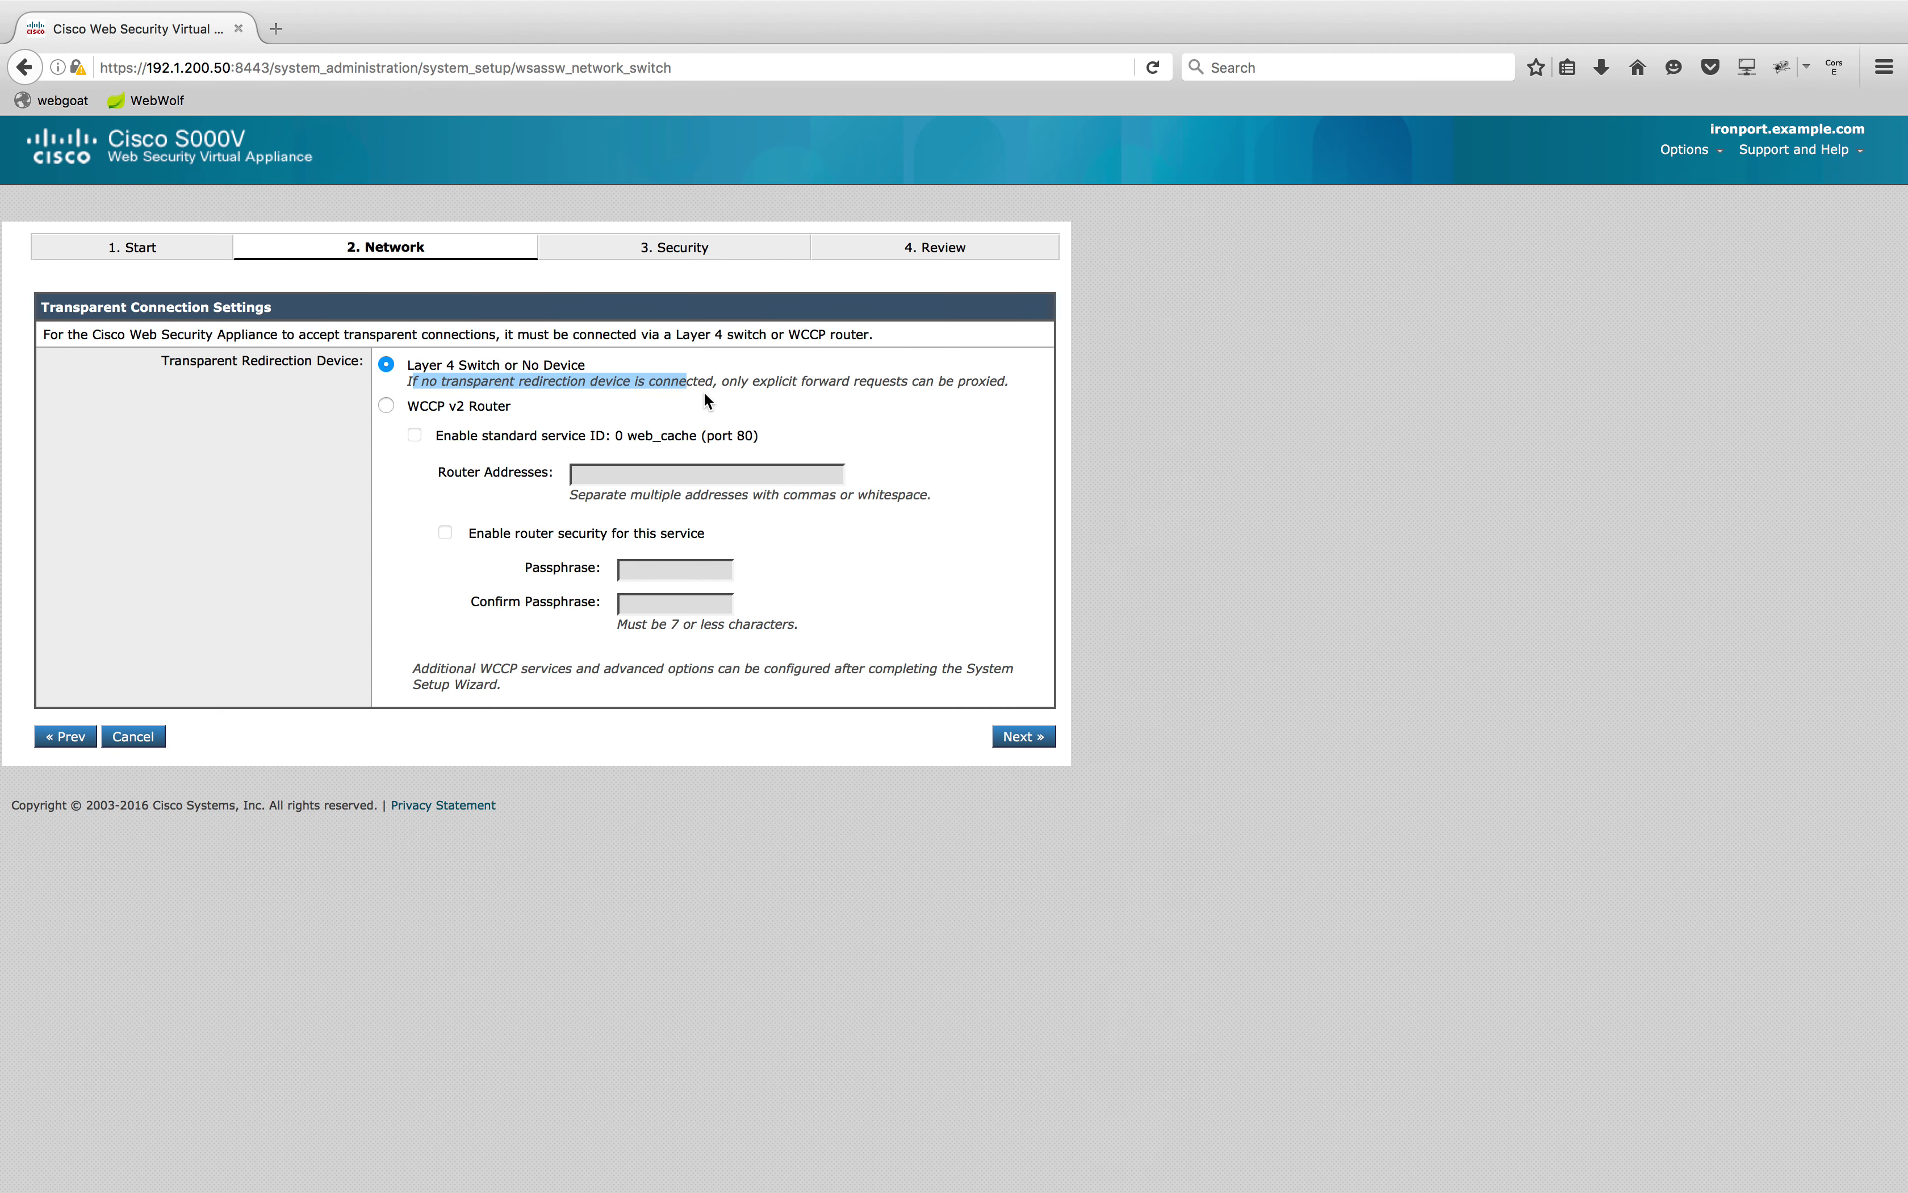
left_click(773, 392)
left_click(1027, 750)
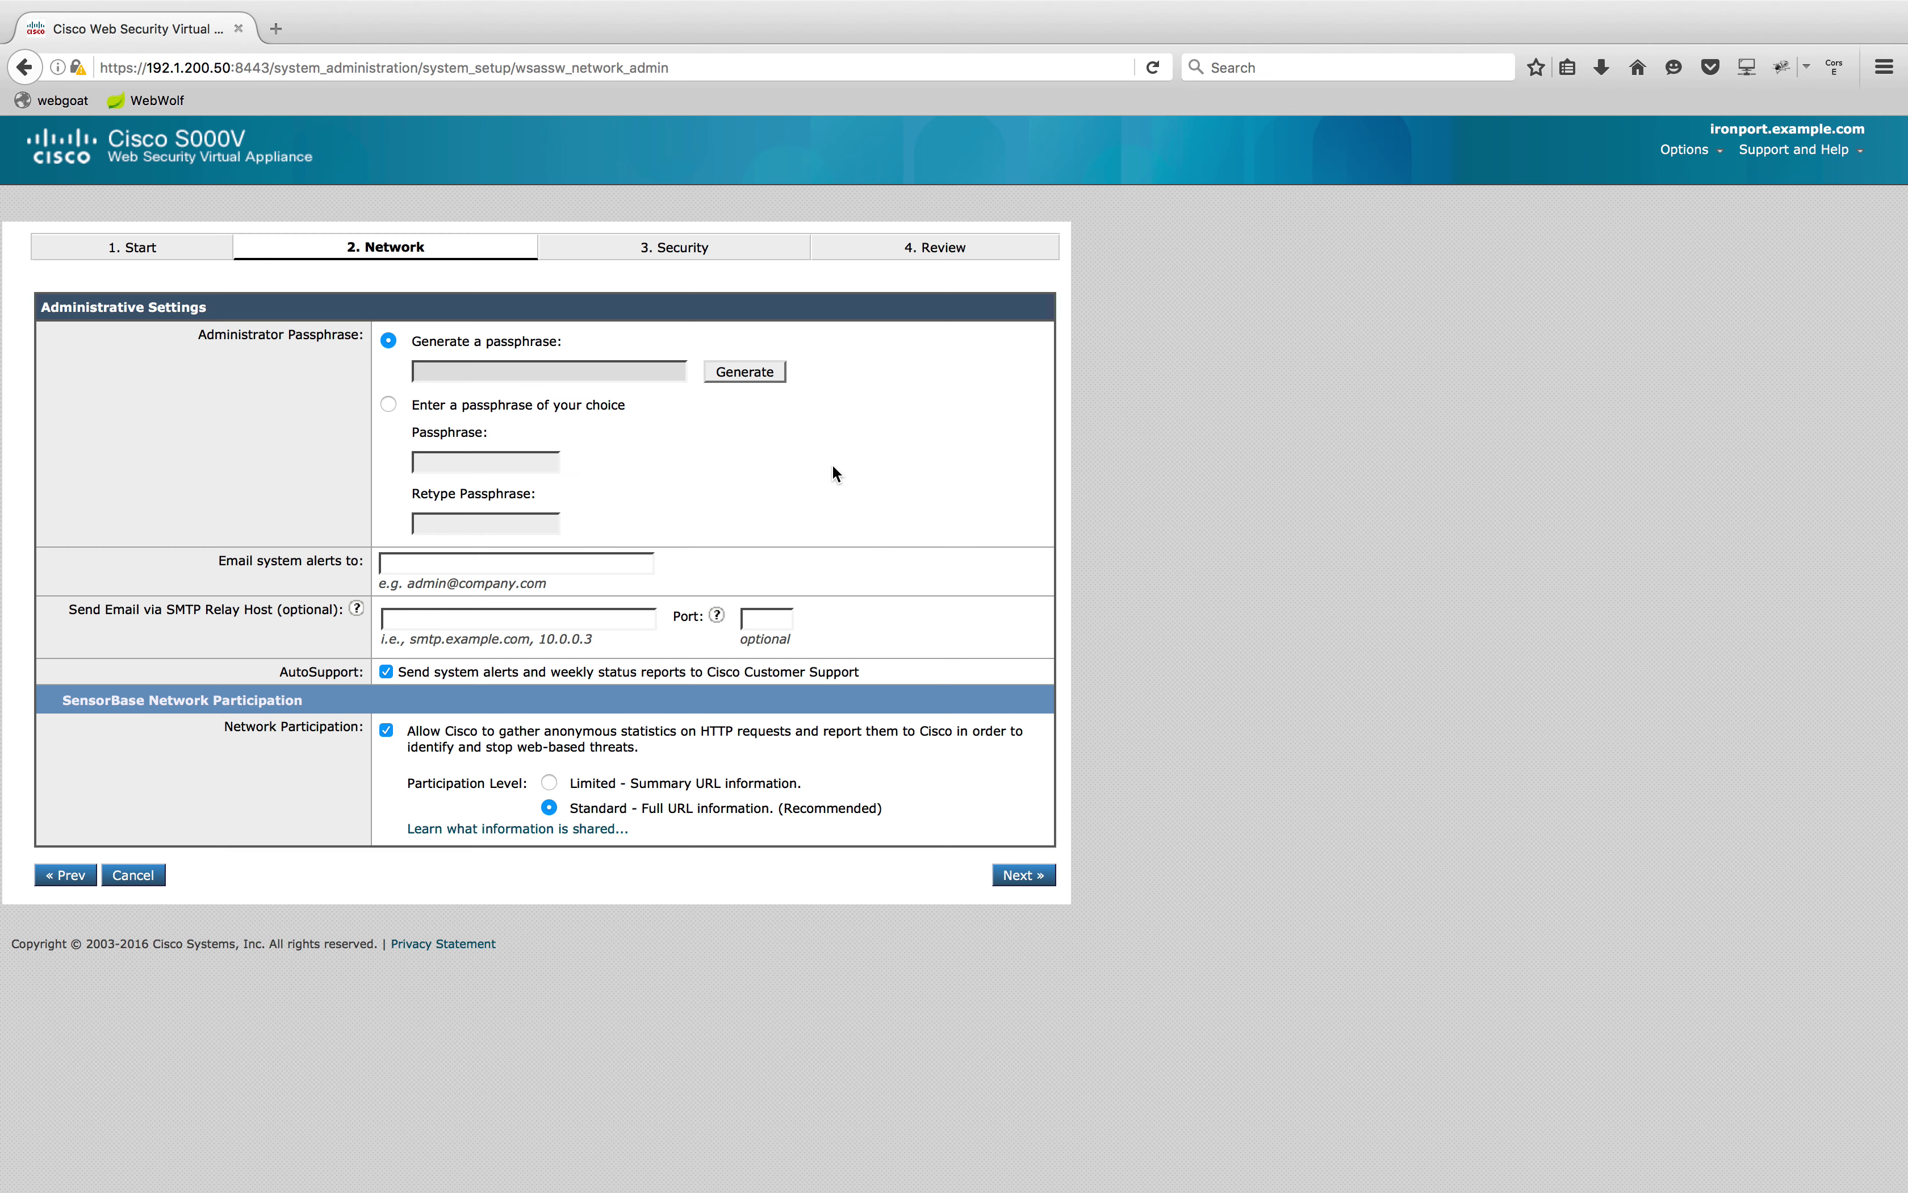
Set a custom admin passphrase and enter the alert e-mail address
left_click(388, 406)
left_click(456, 464)
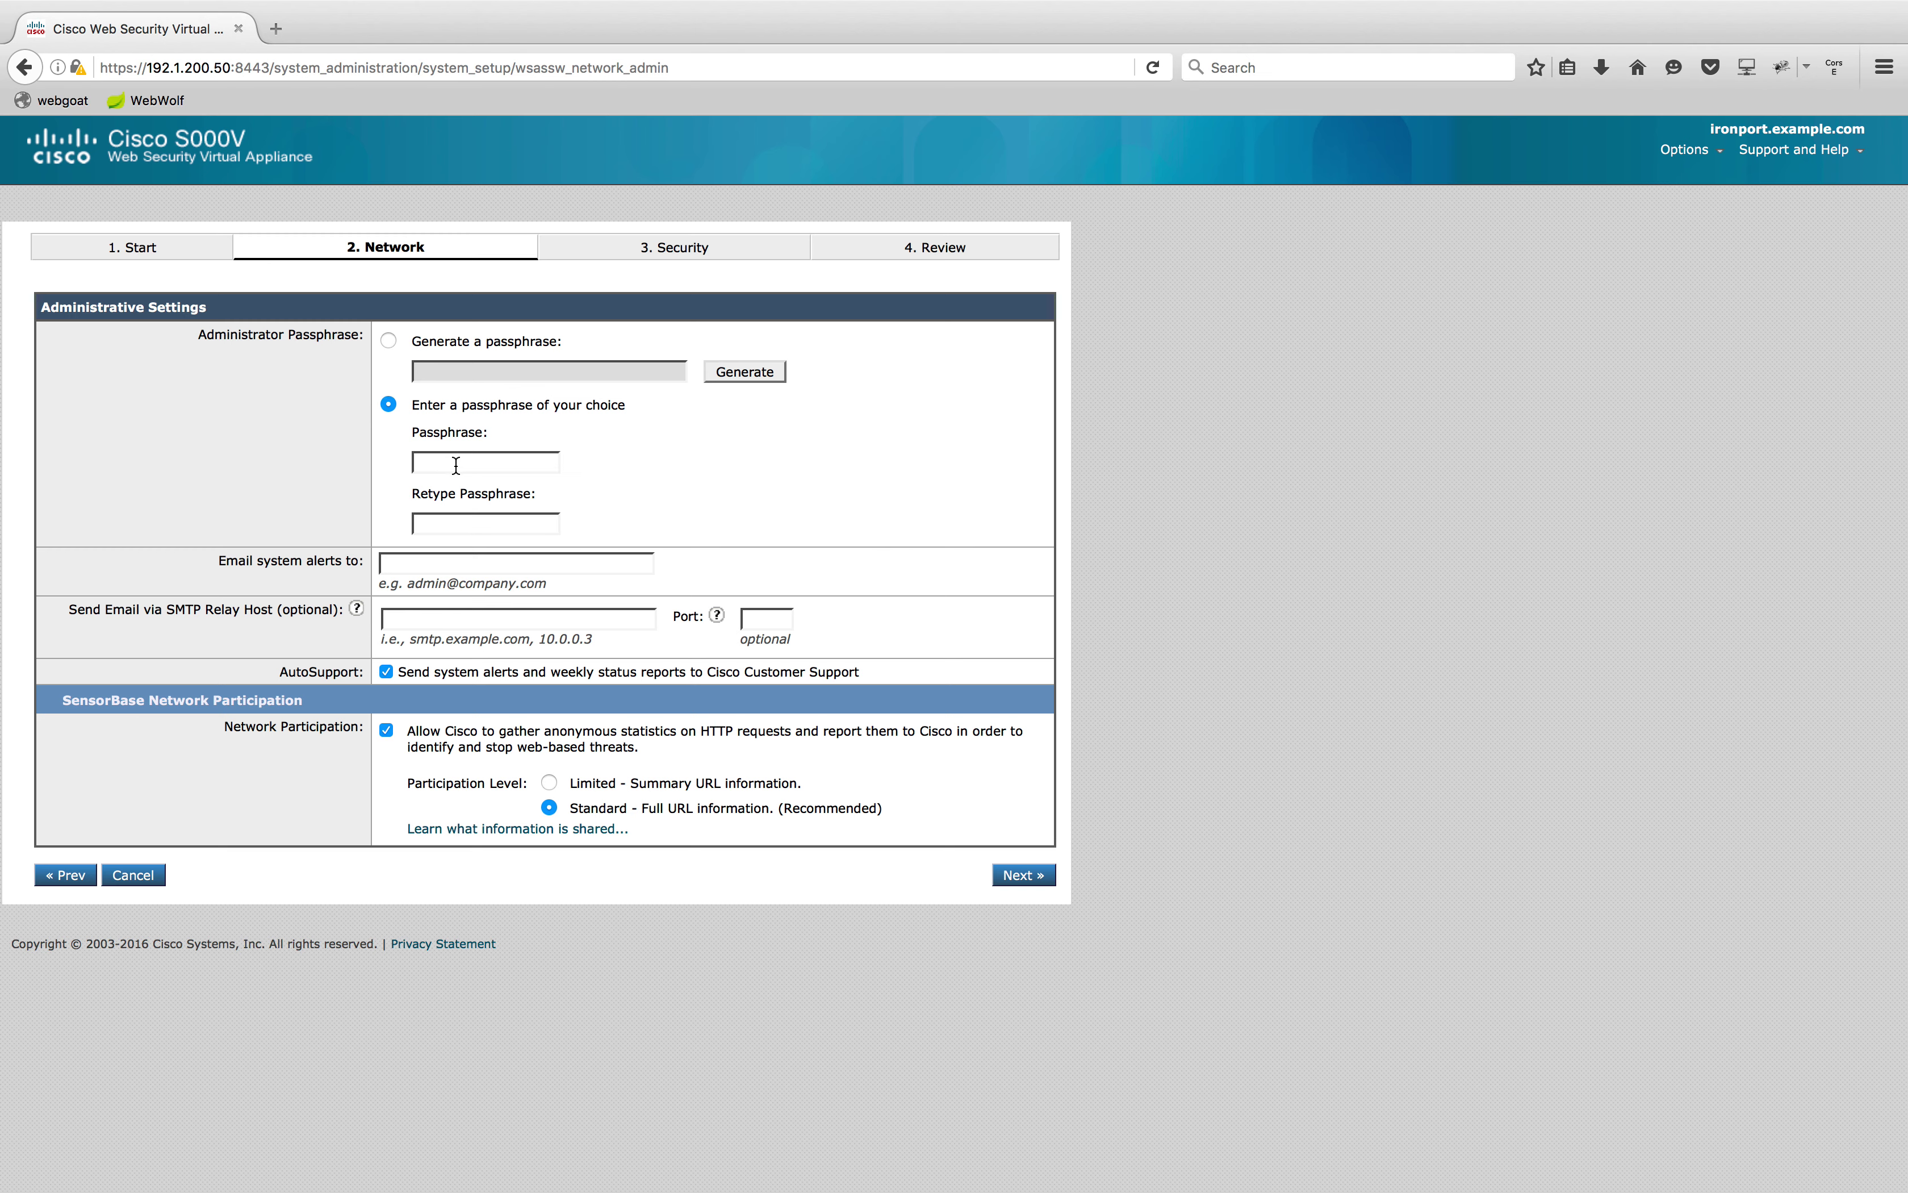
type("•••••••••••••••••••••••••••")
left_click(483, 572)
type("admin@abc.com")
Set the SMTP relay host to 192.1.200.25 and continue
left_click(500, 620)
type("192")
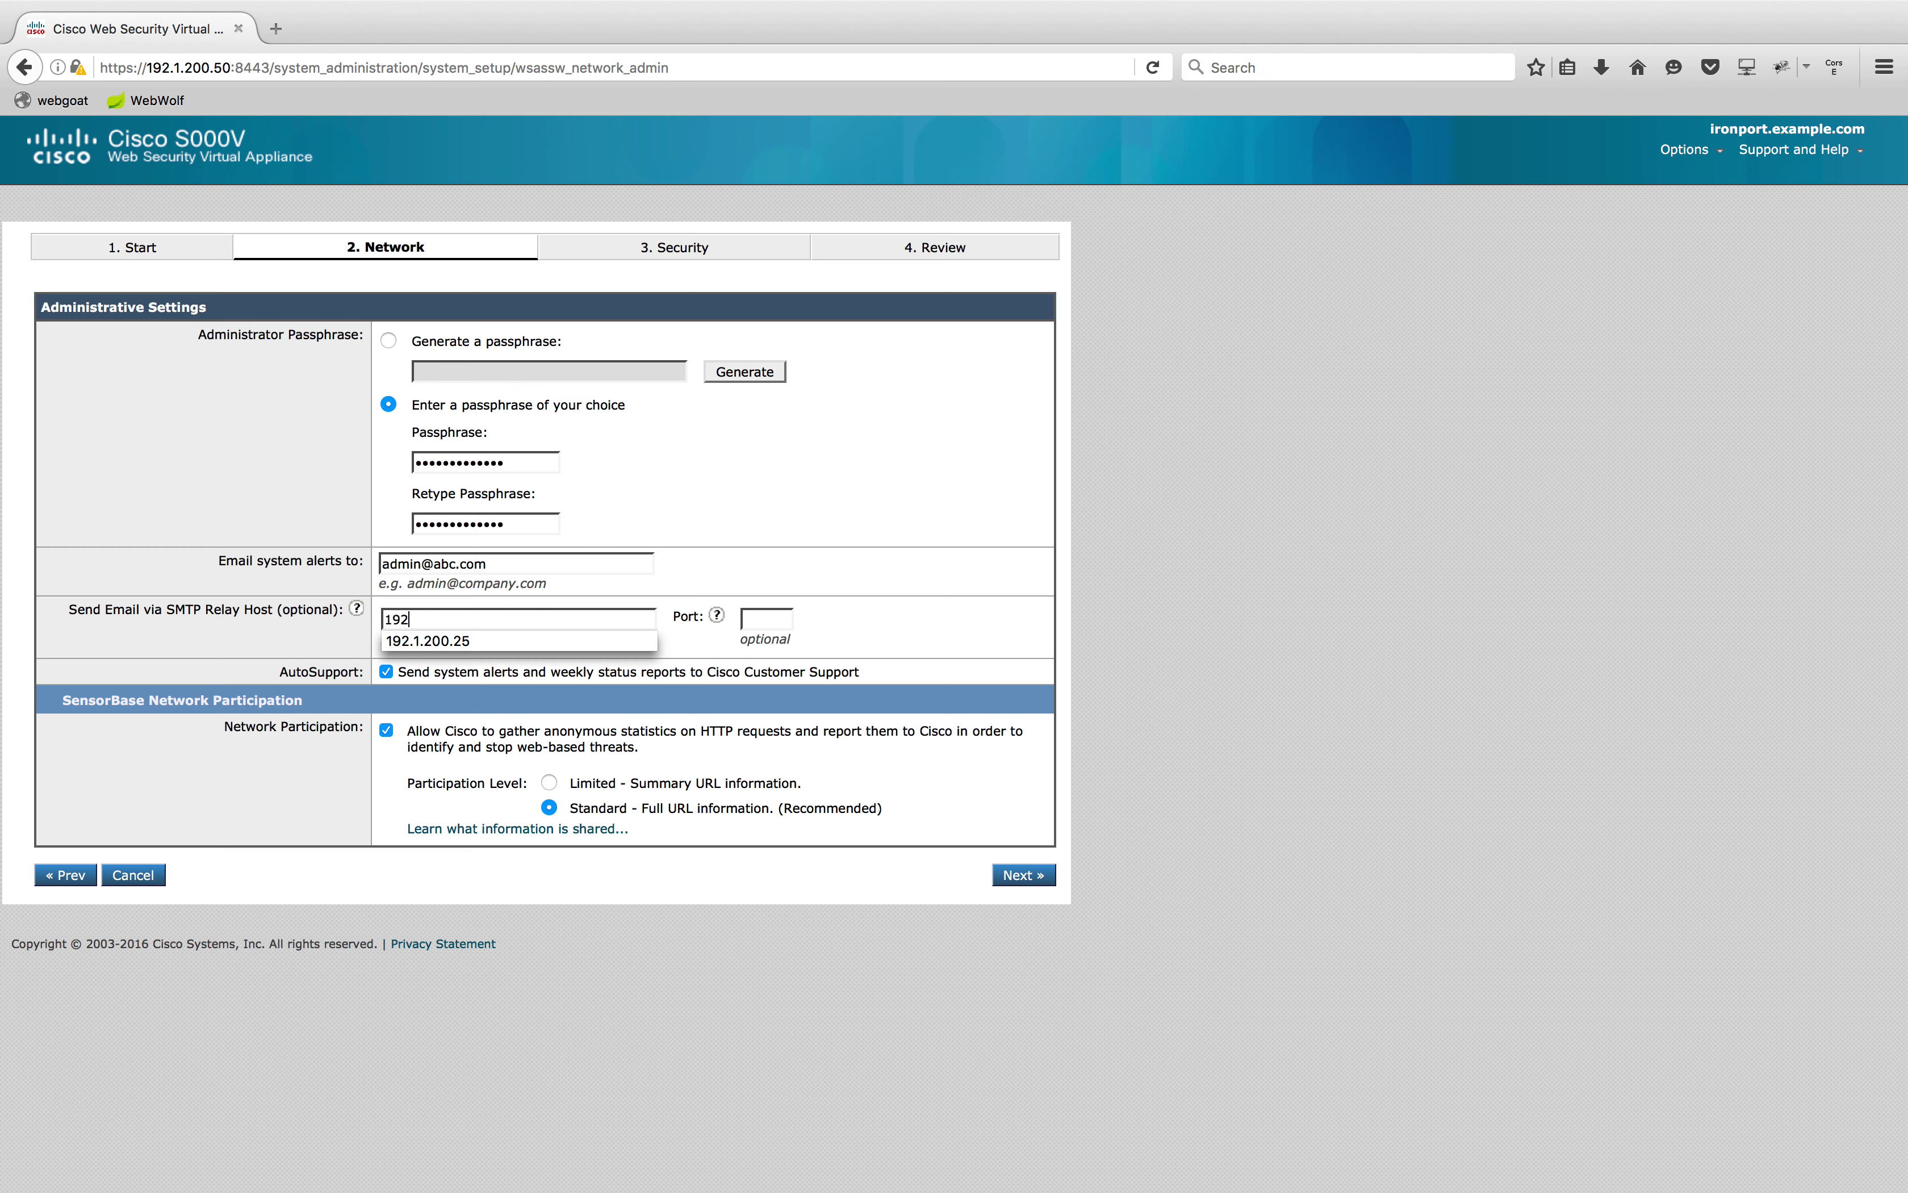
left_click(553, 641)
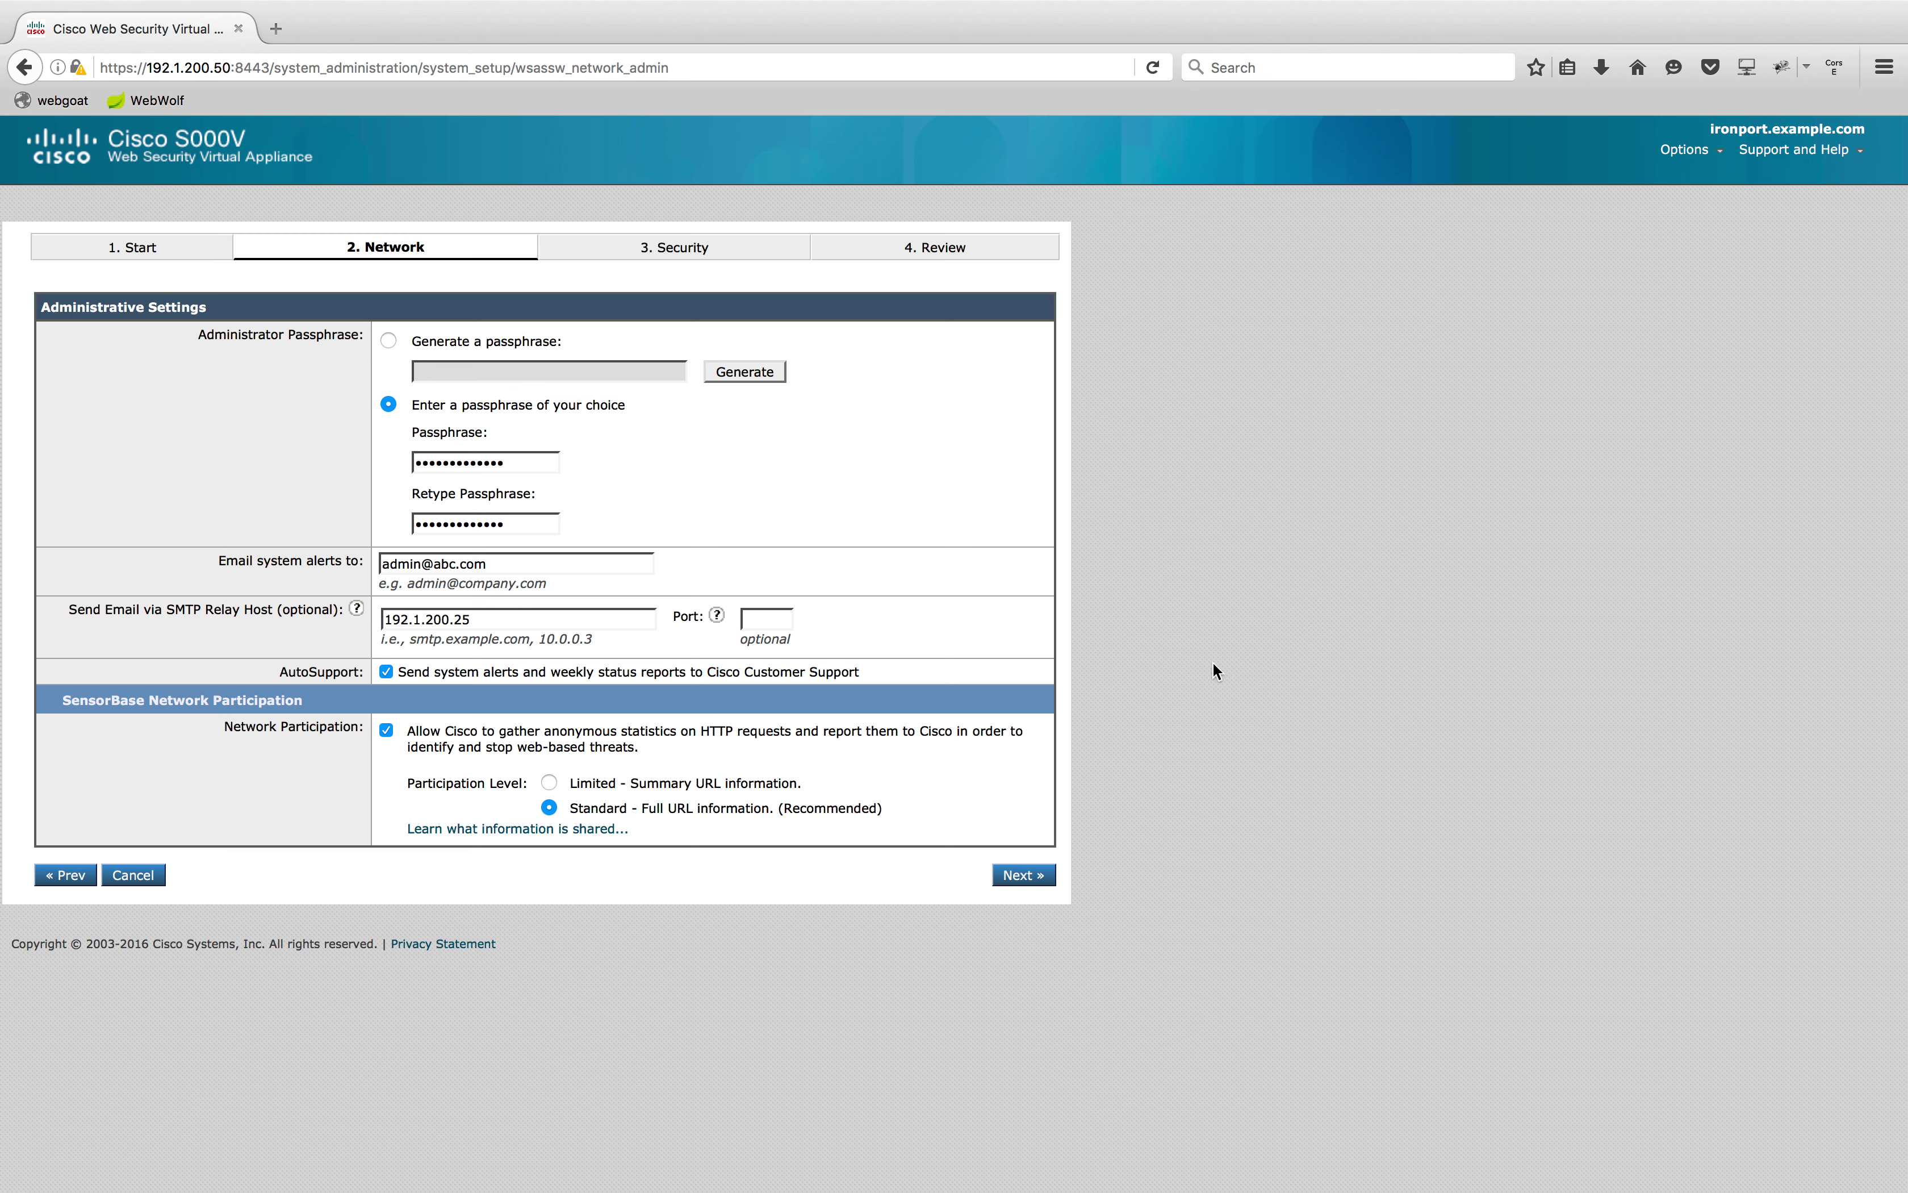
left_click(1045, 889)
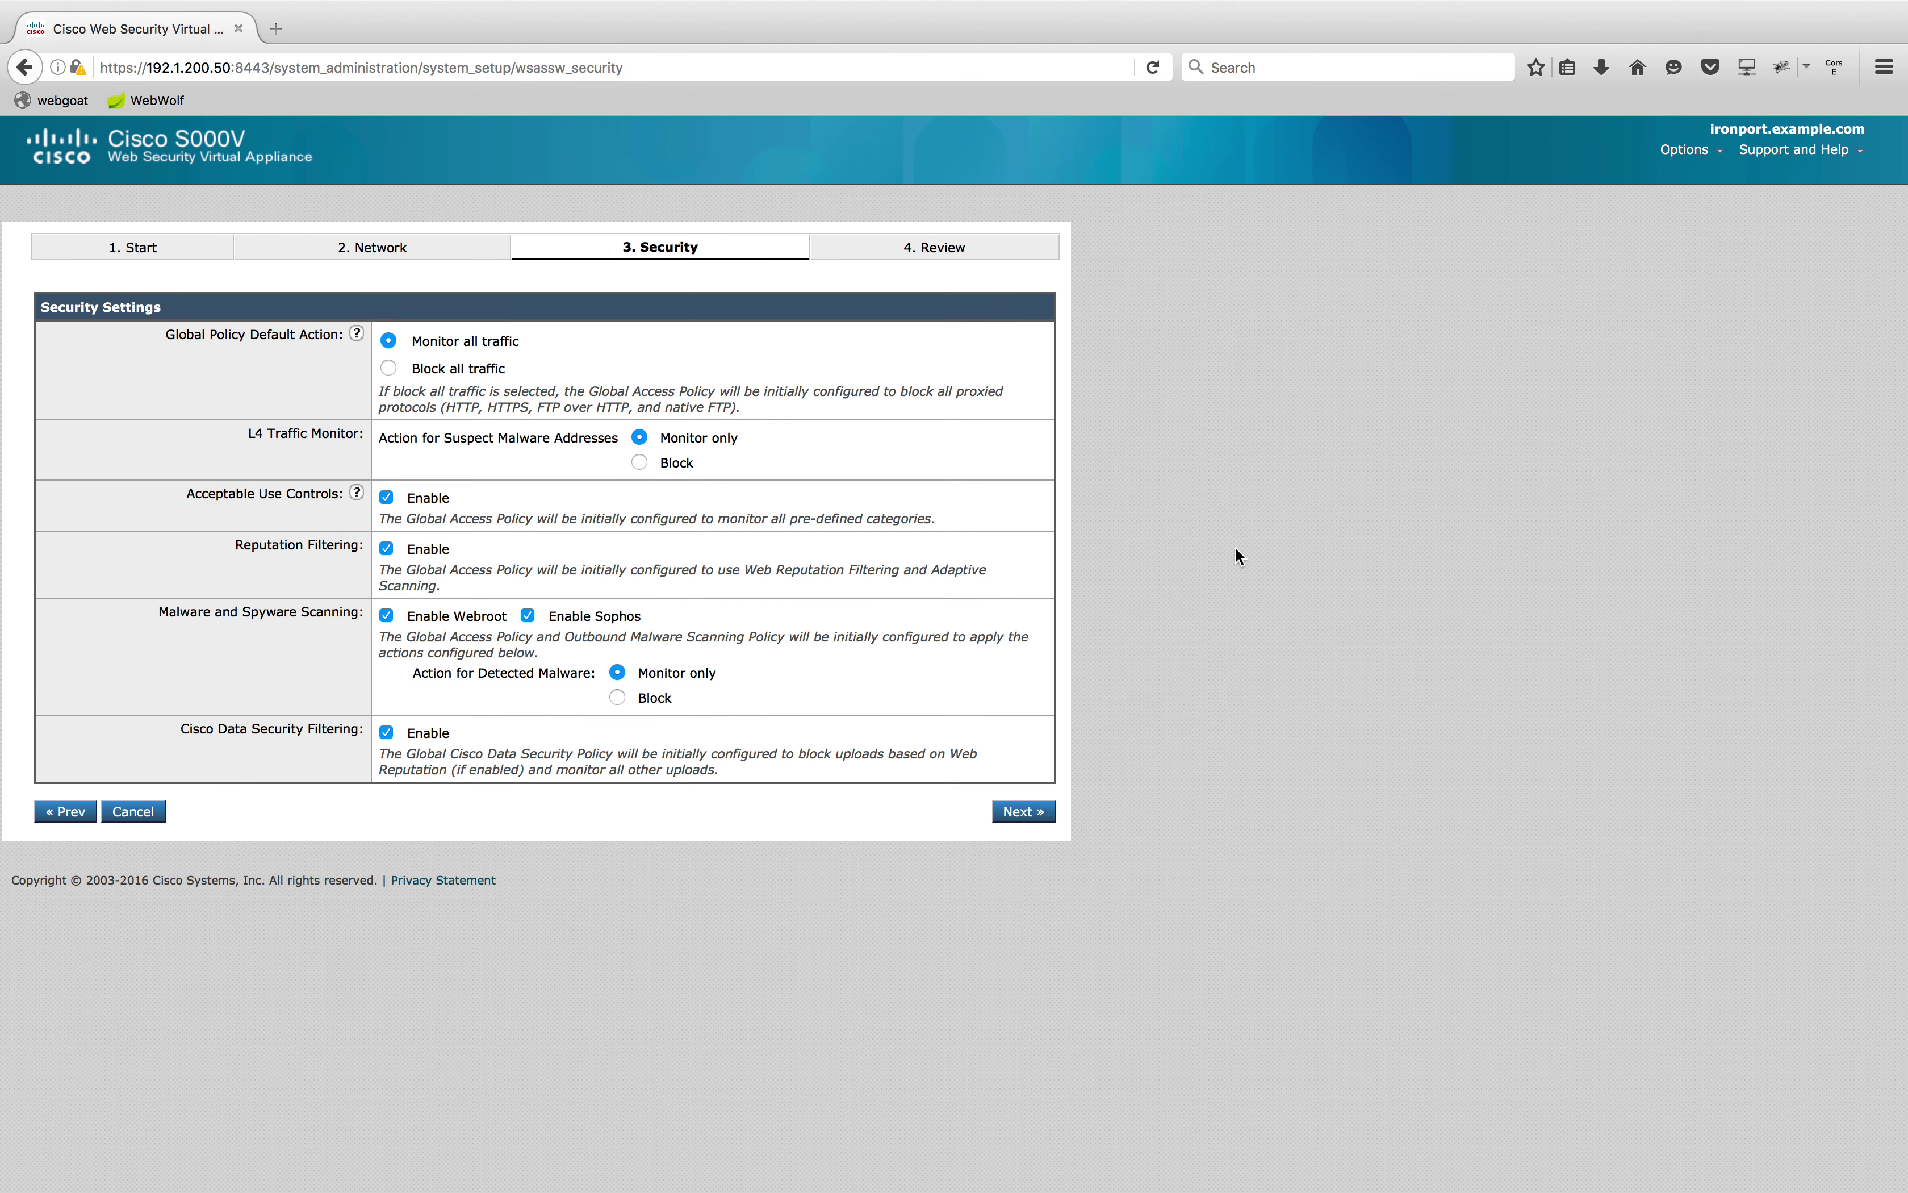
Keep default security settings, review the summary and install the configuration
left_click(1043, 814)
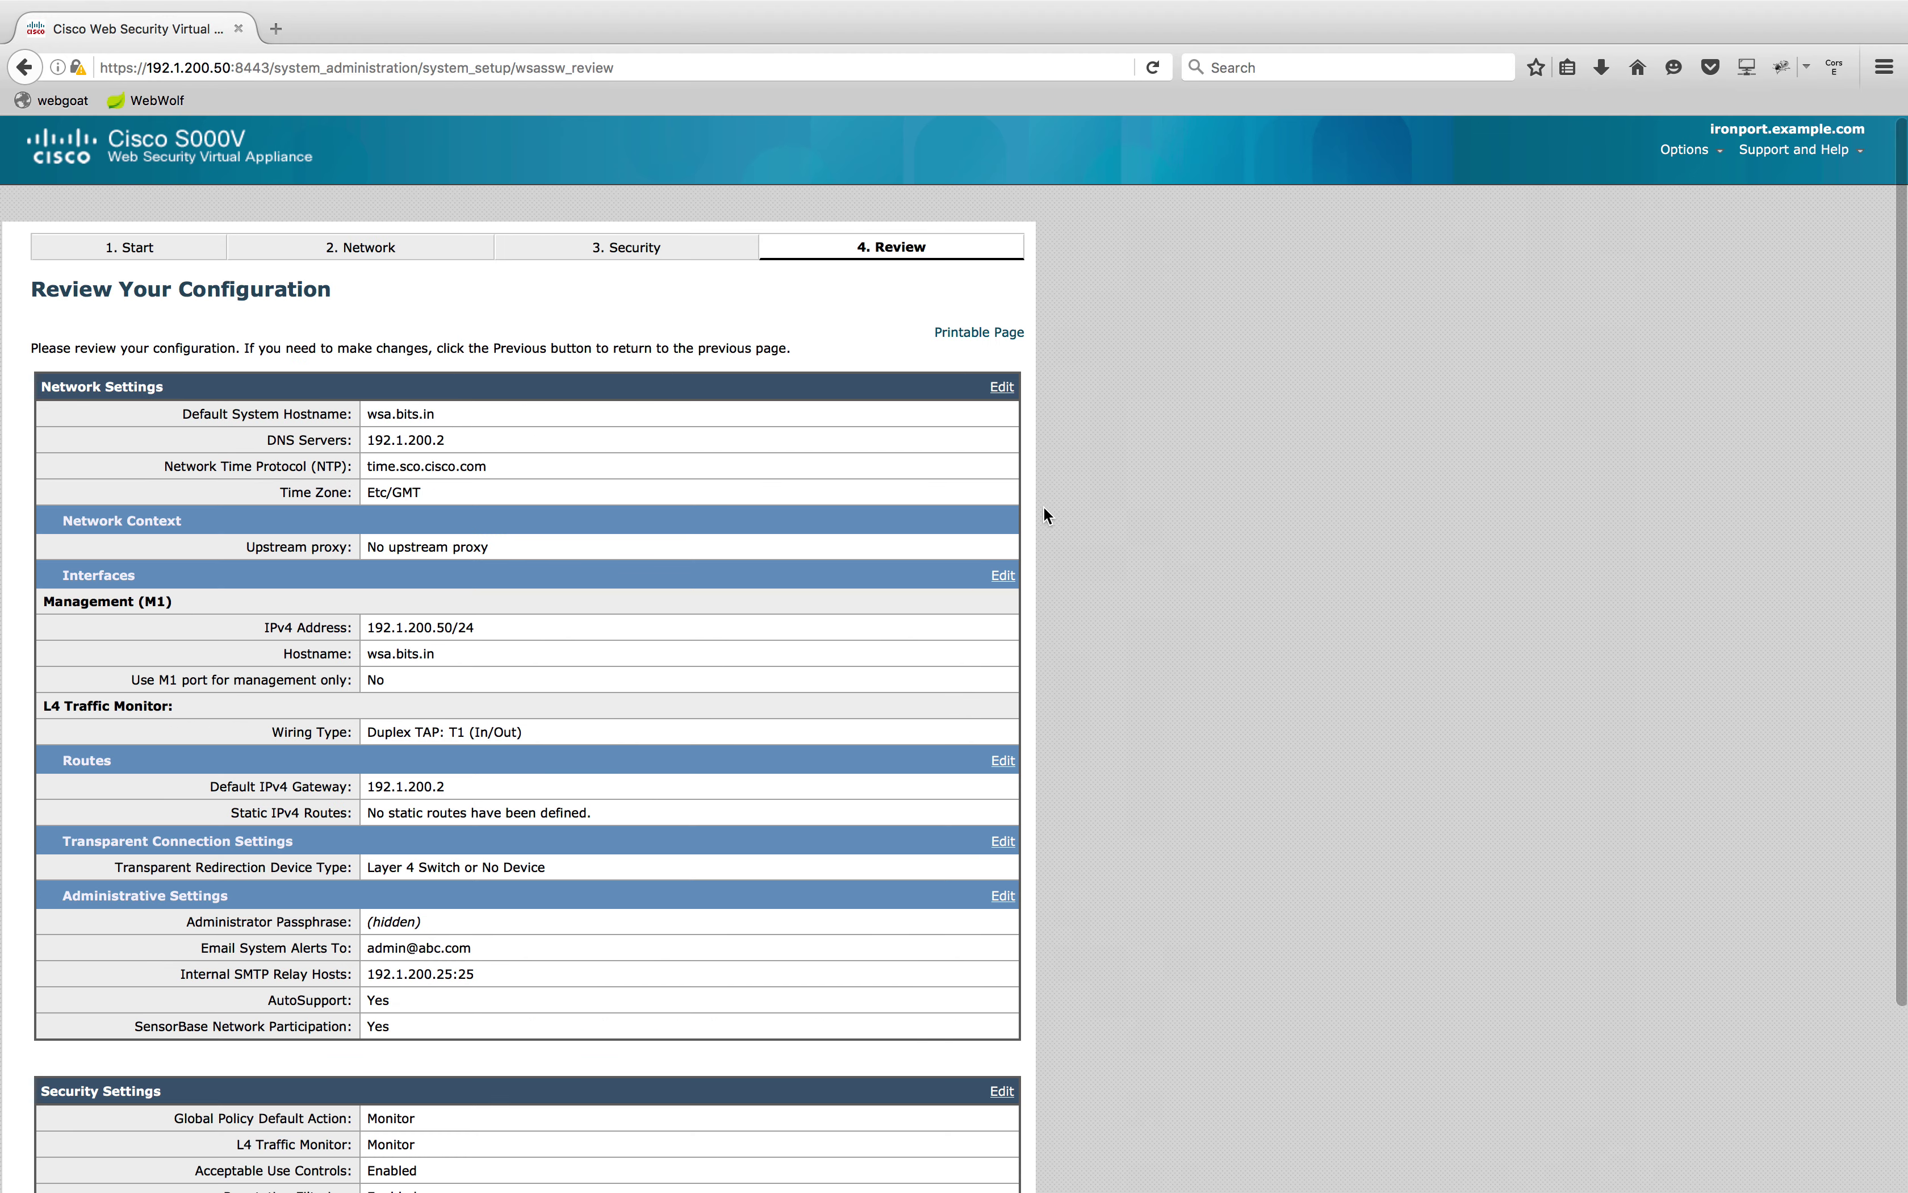
scroll(716, 467, "down", 3)
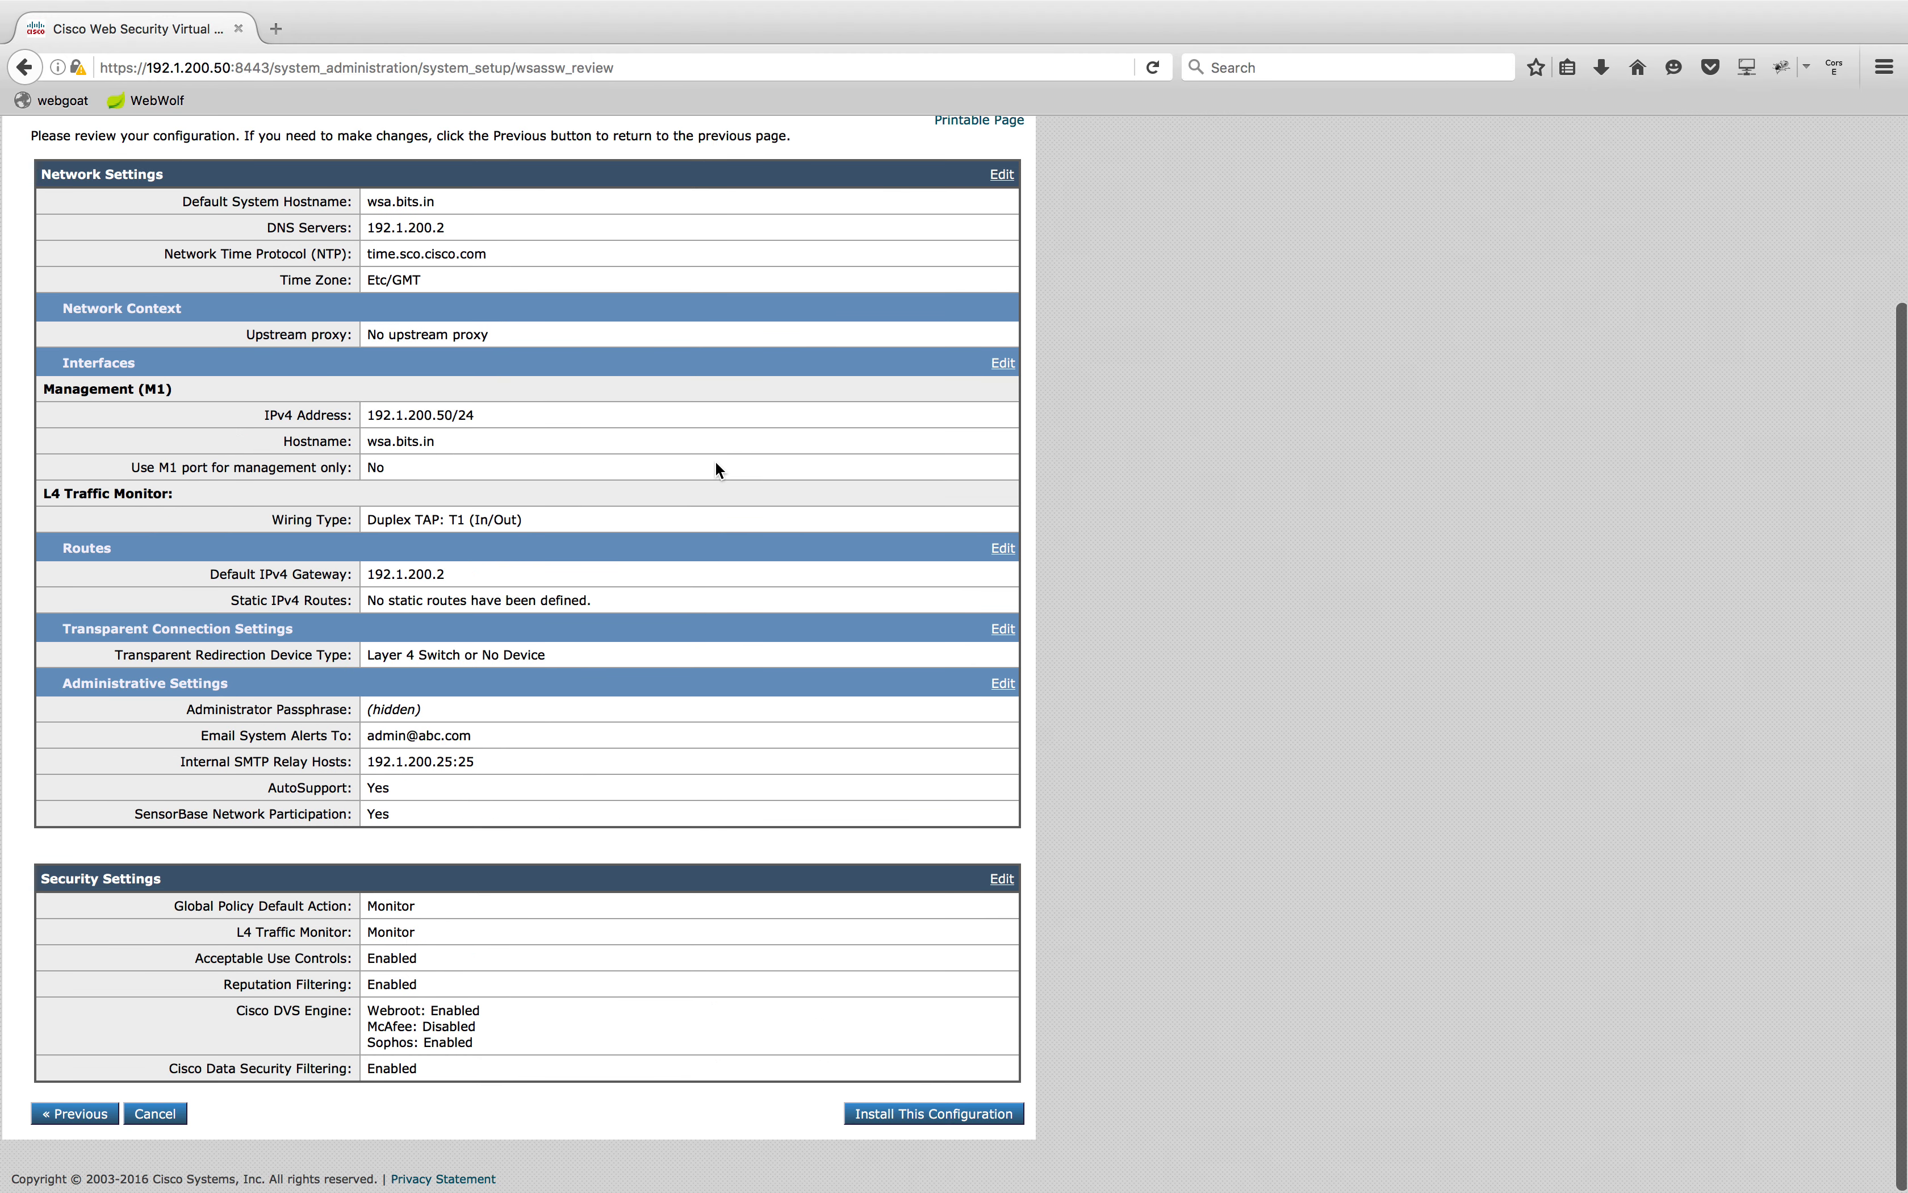
scroll(716, 466, "up", 3)
scroll(716, 466, "down", 3)
left_click(949, 1116)
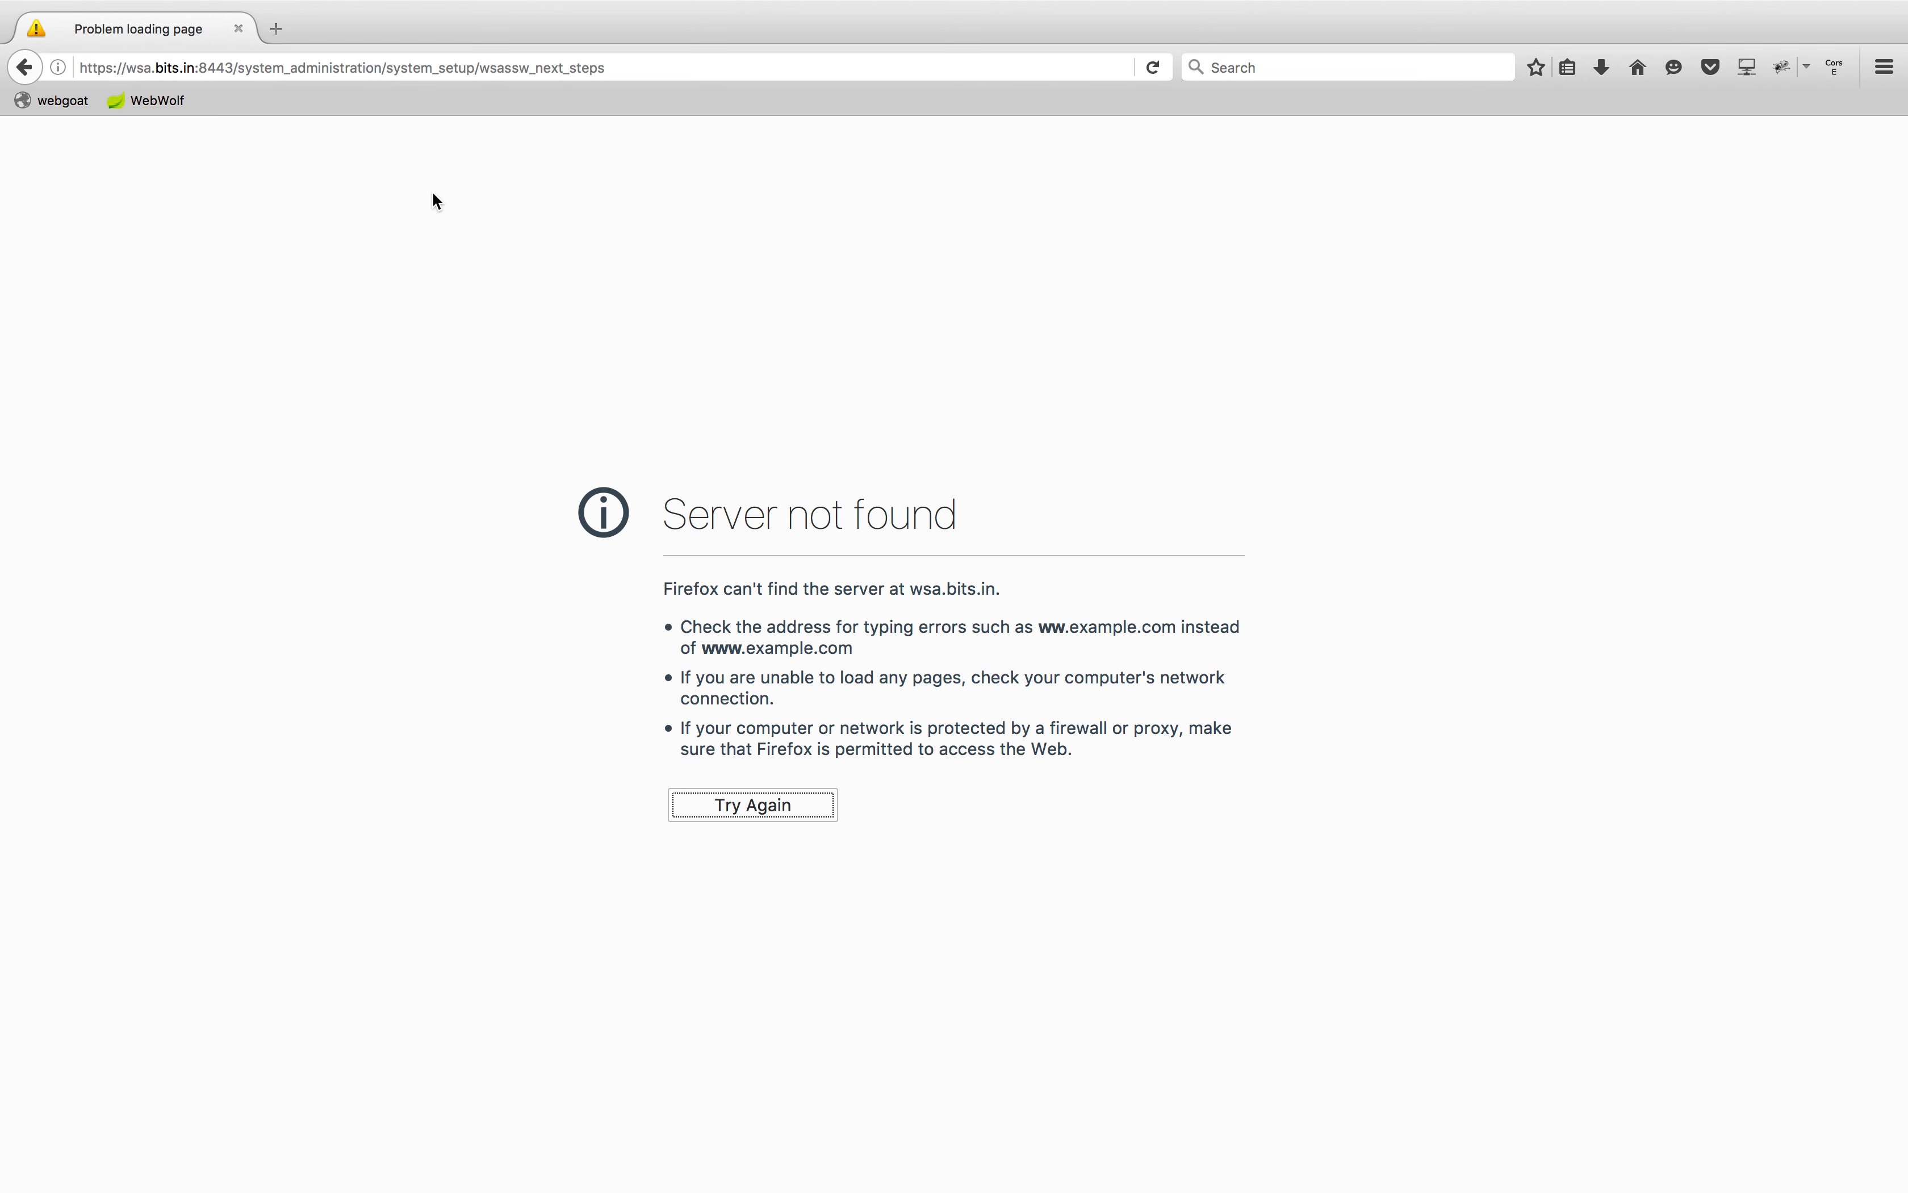
Replace wsa.bits.in with 192.1.200.50 and drop the path to load port 8443
left_click(233, 65)
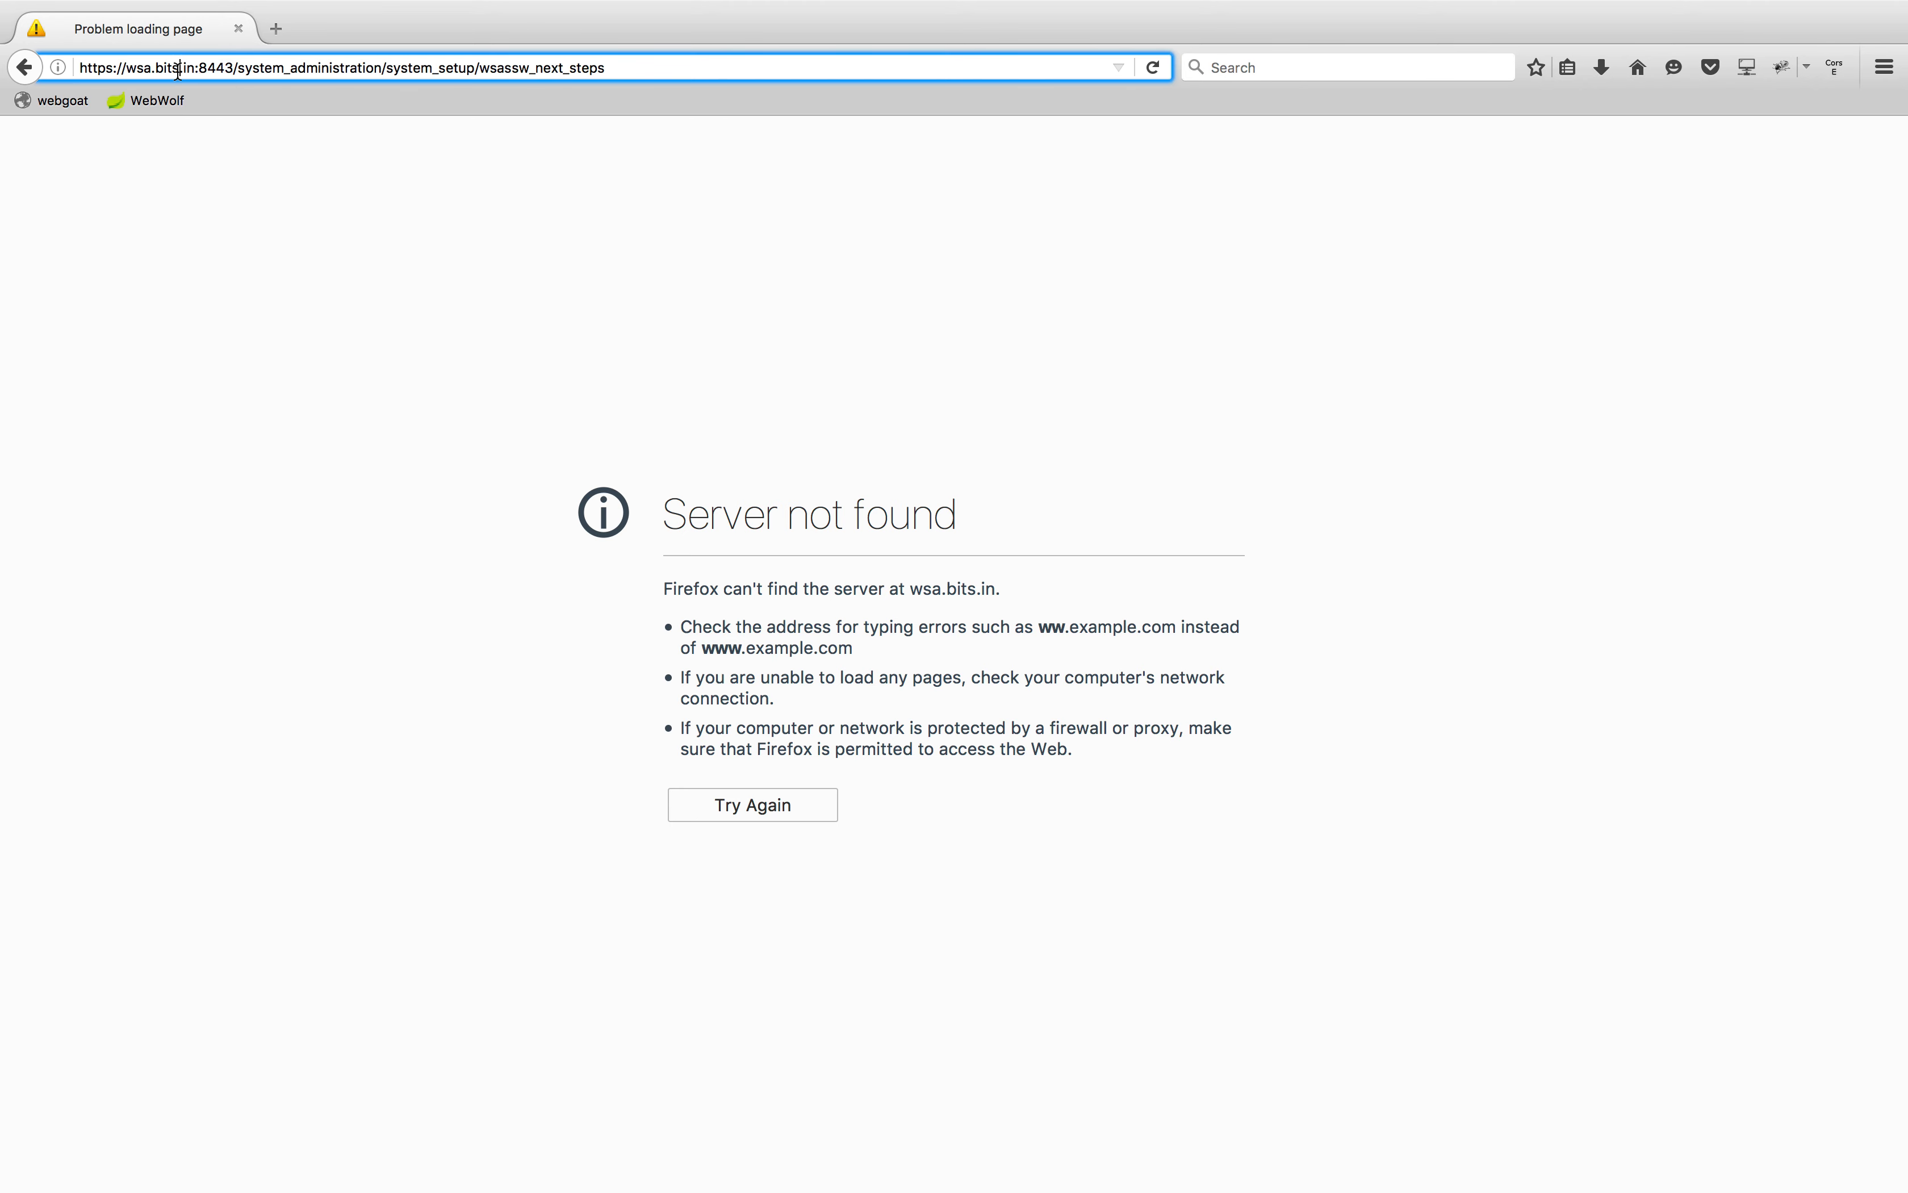
left_click_drag(196, 67, 127, 60)
type("192.1")
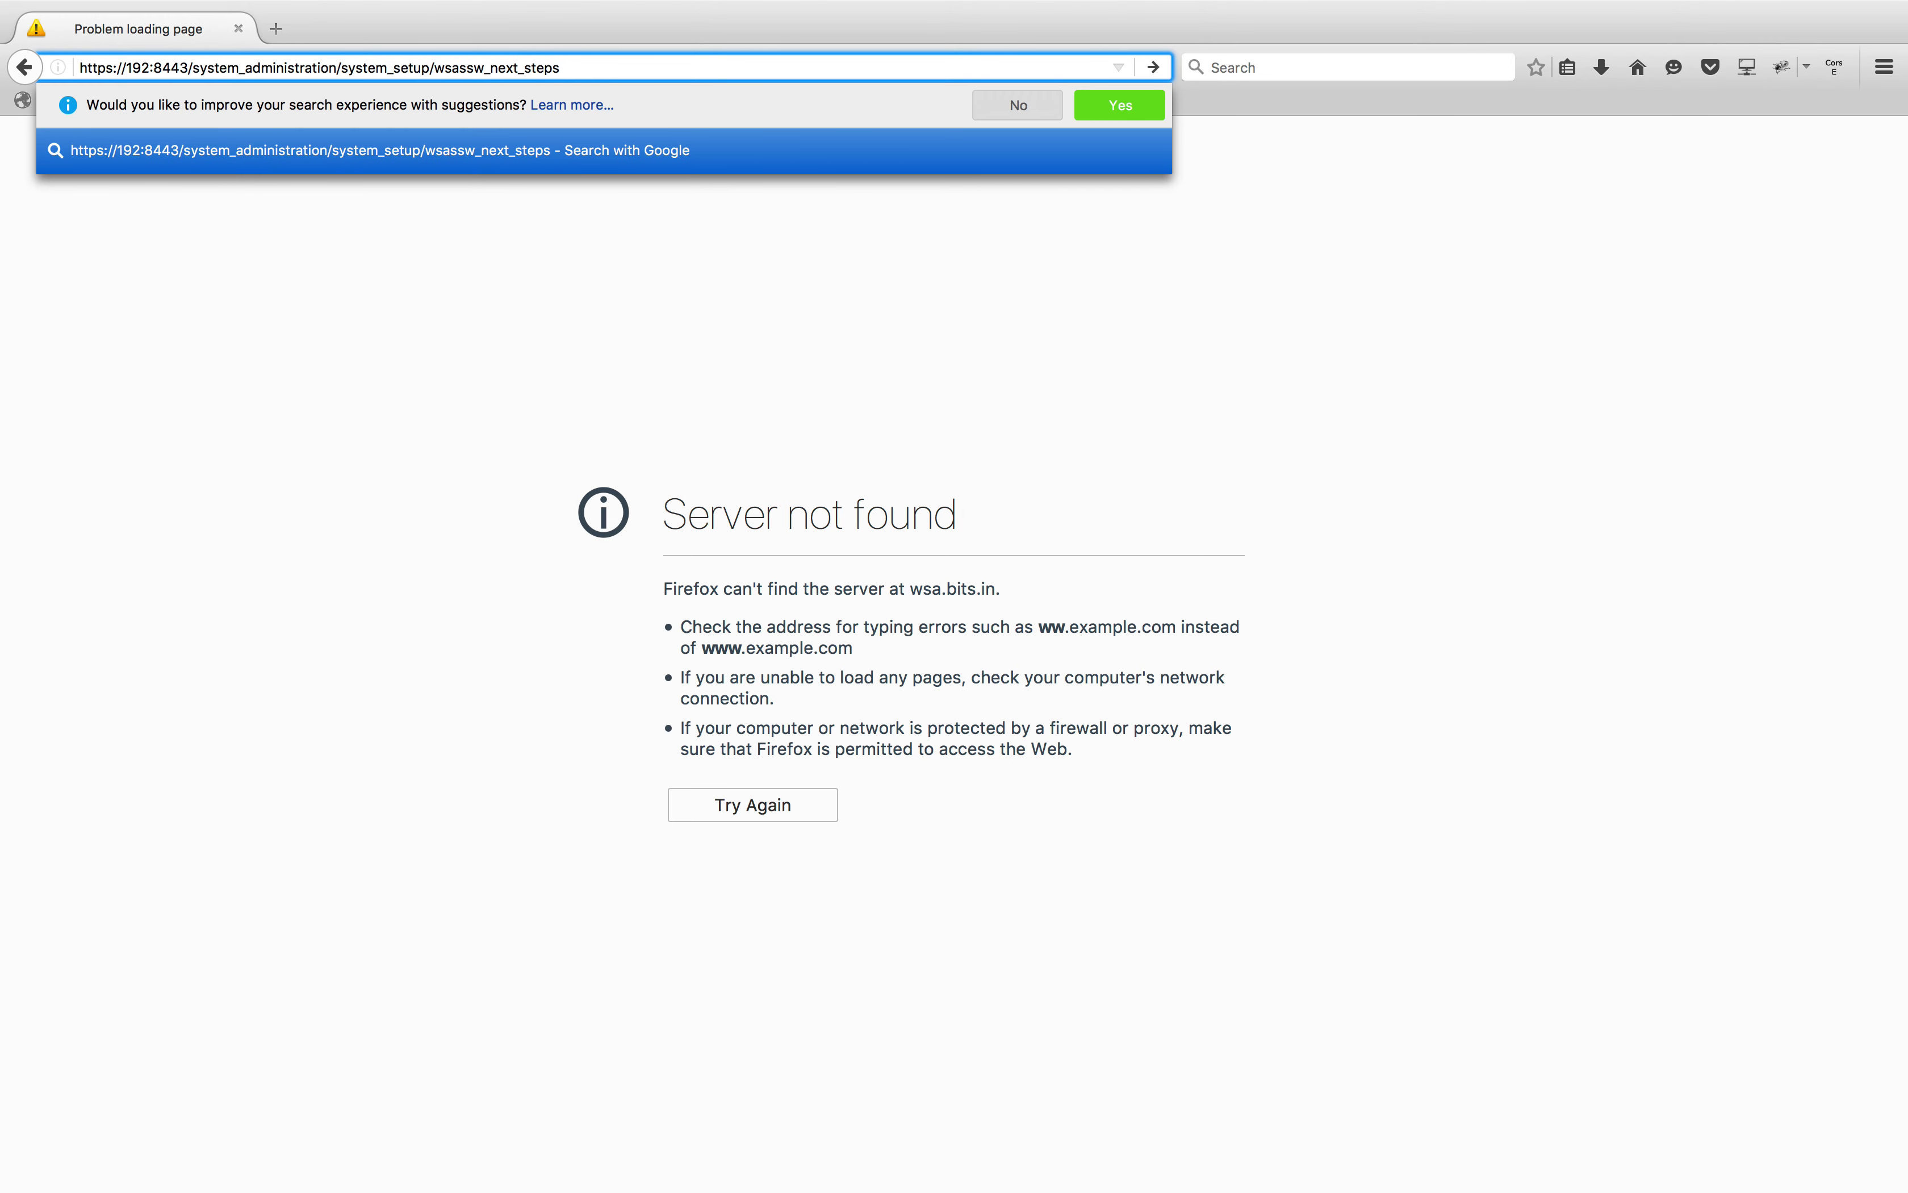
type(".200.50")
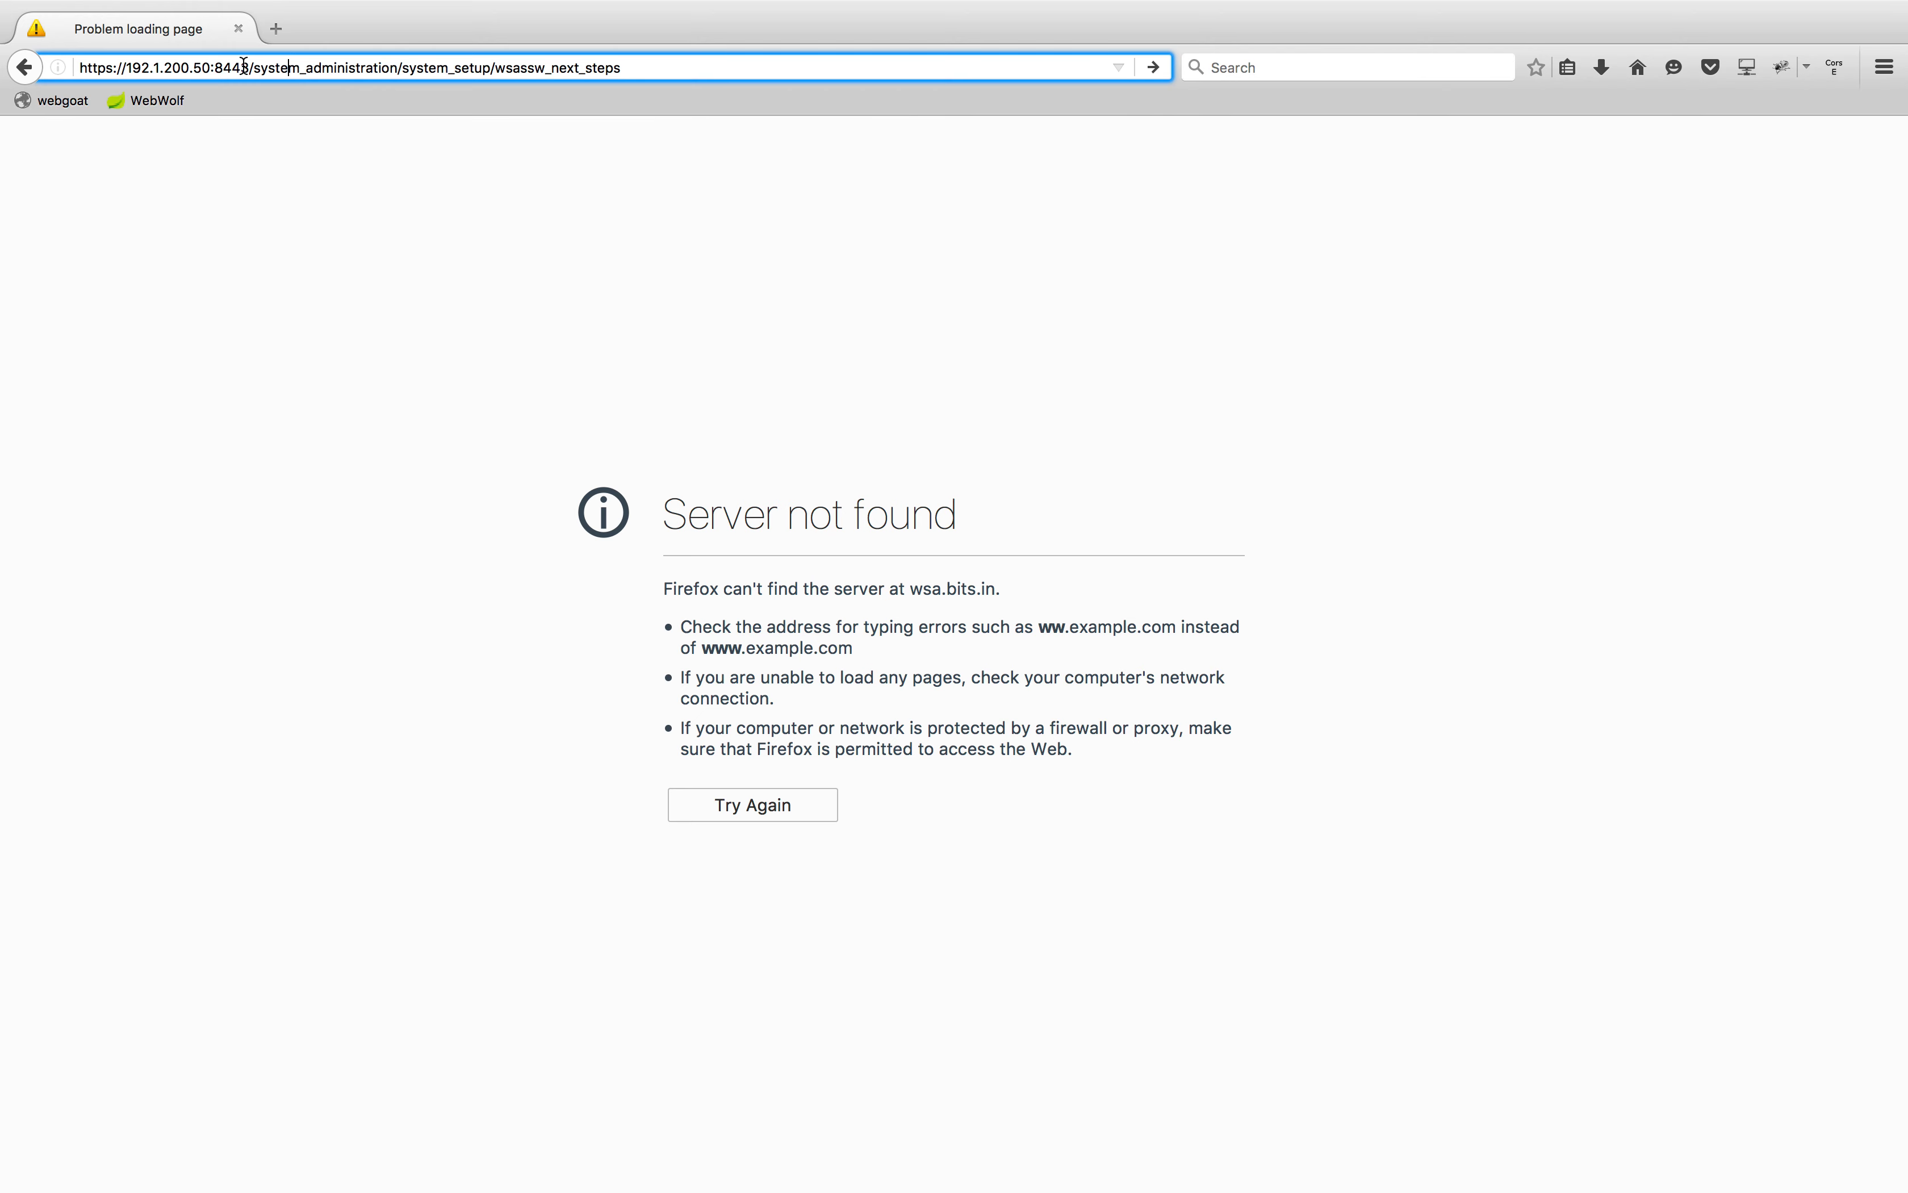
left_click_drag(249, 67, 711, 67)
key("BackSpace")
key("Return")
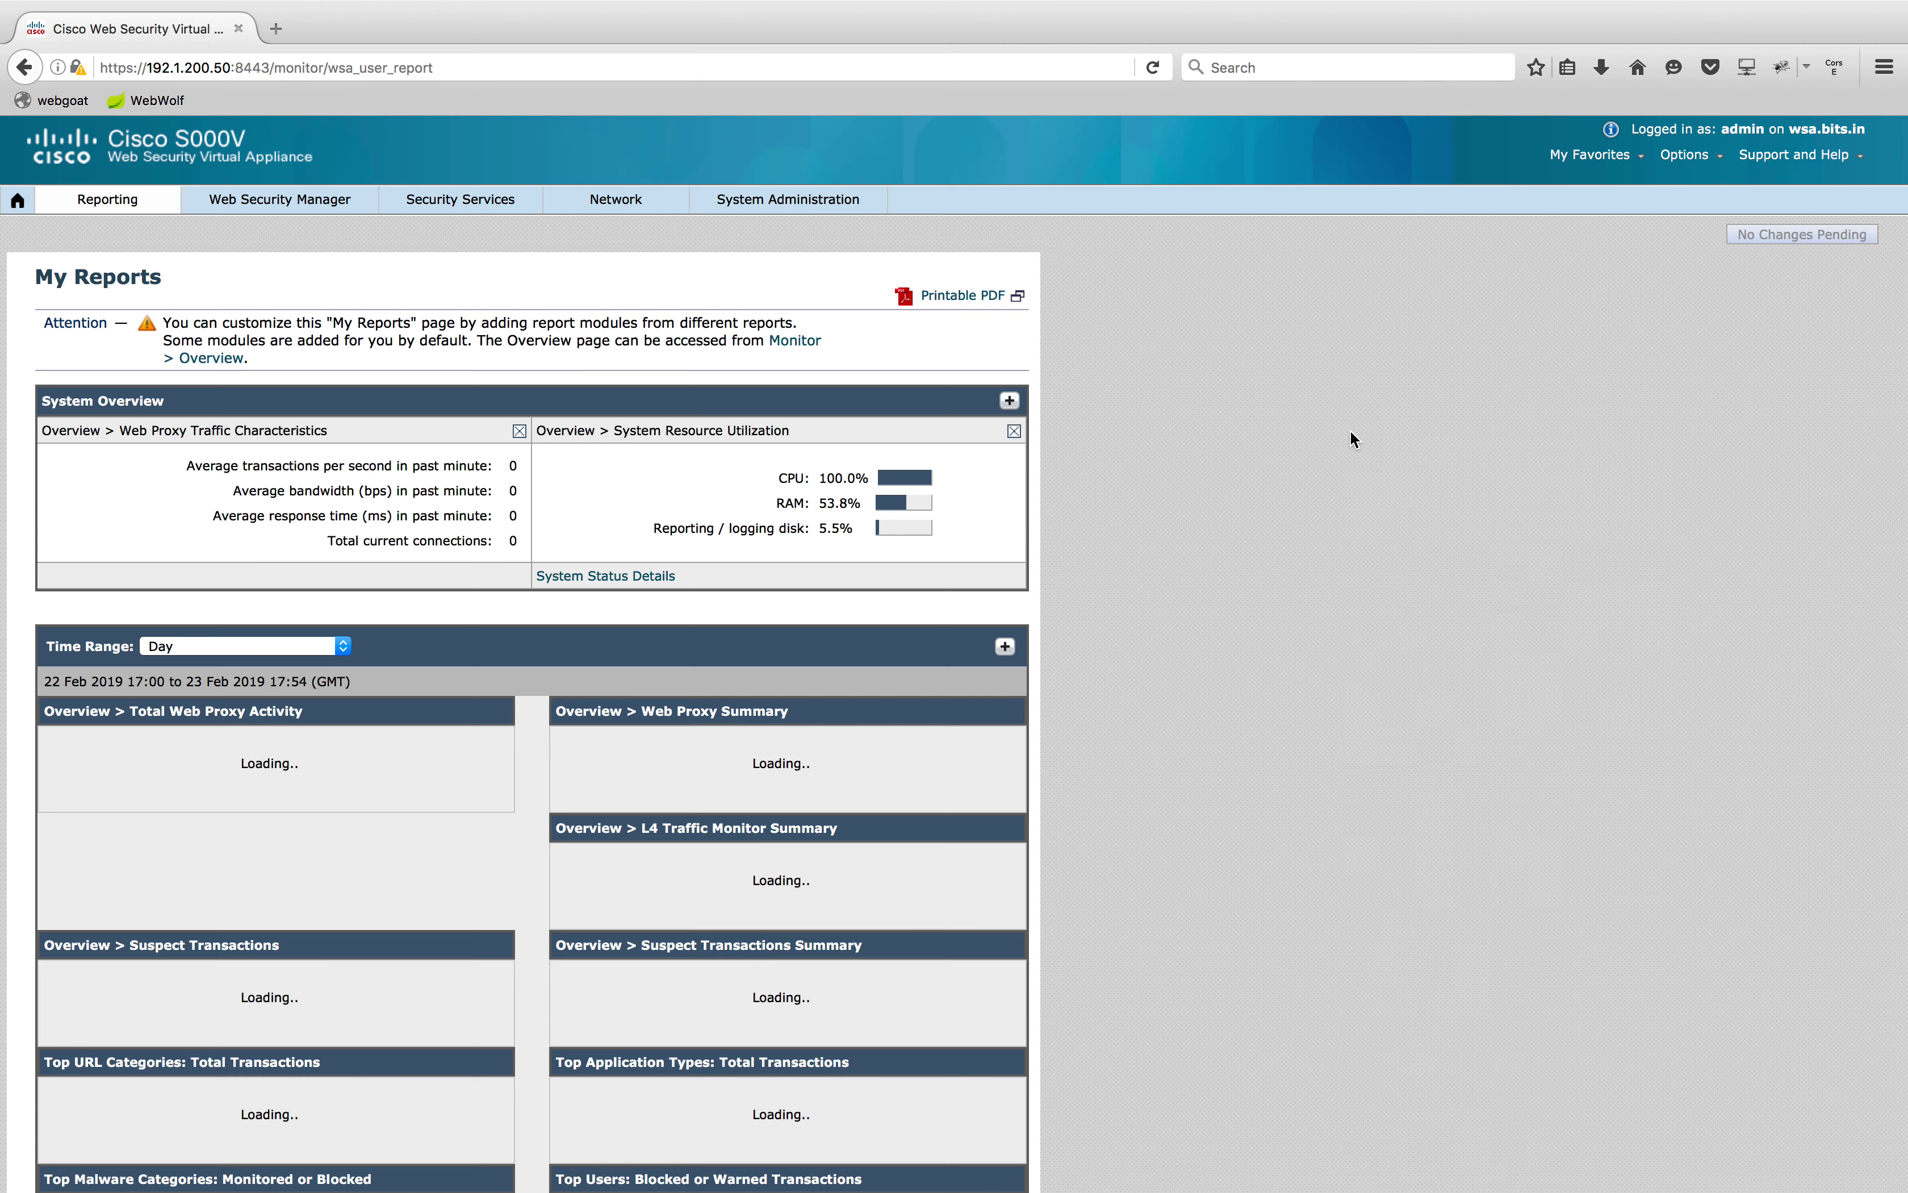
scroll(689, 502, "down", 5)
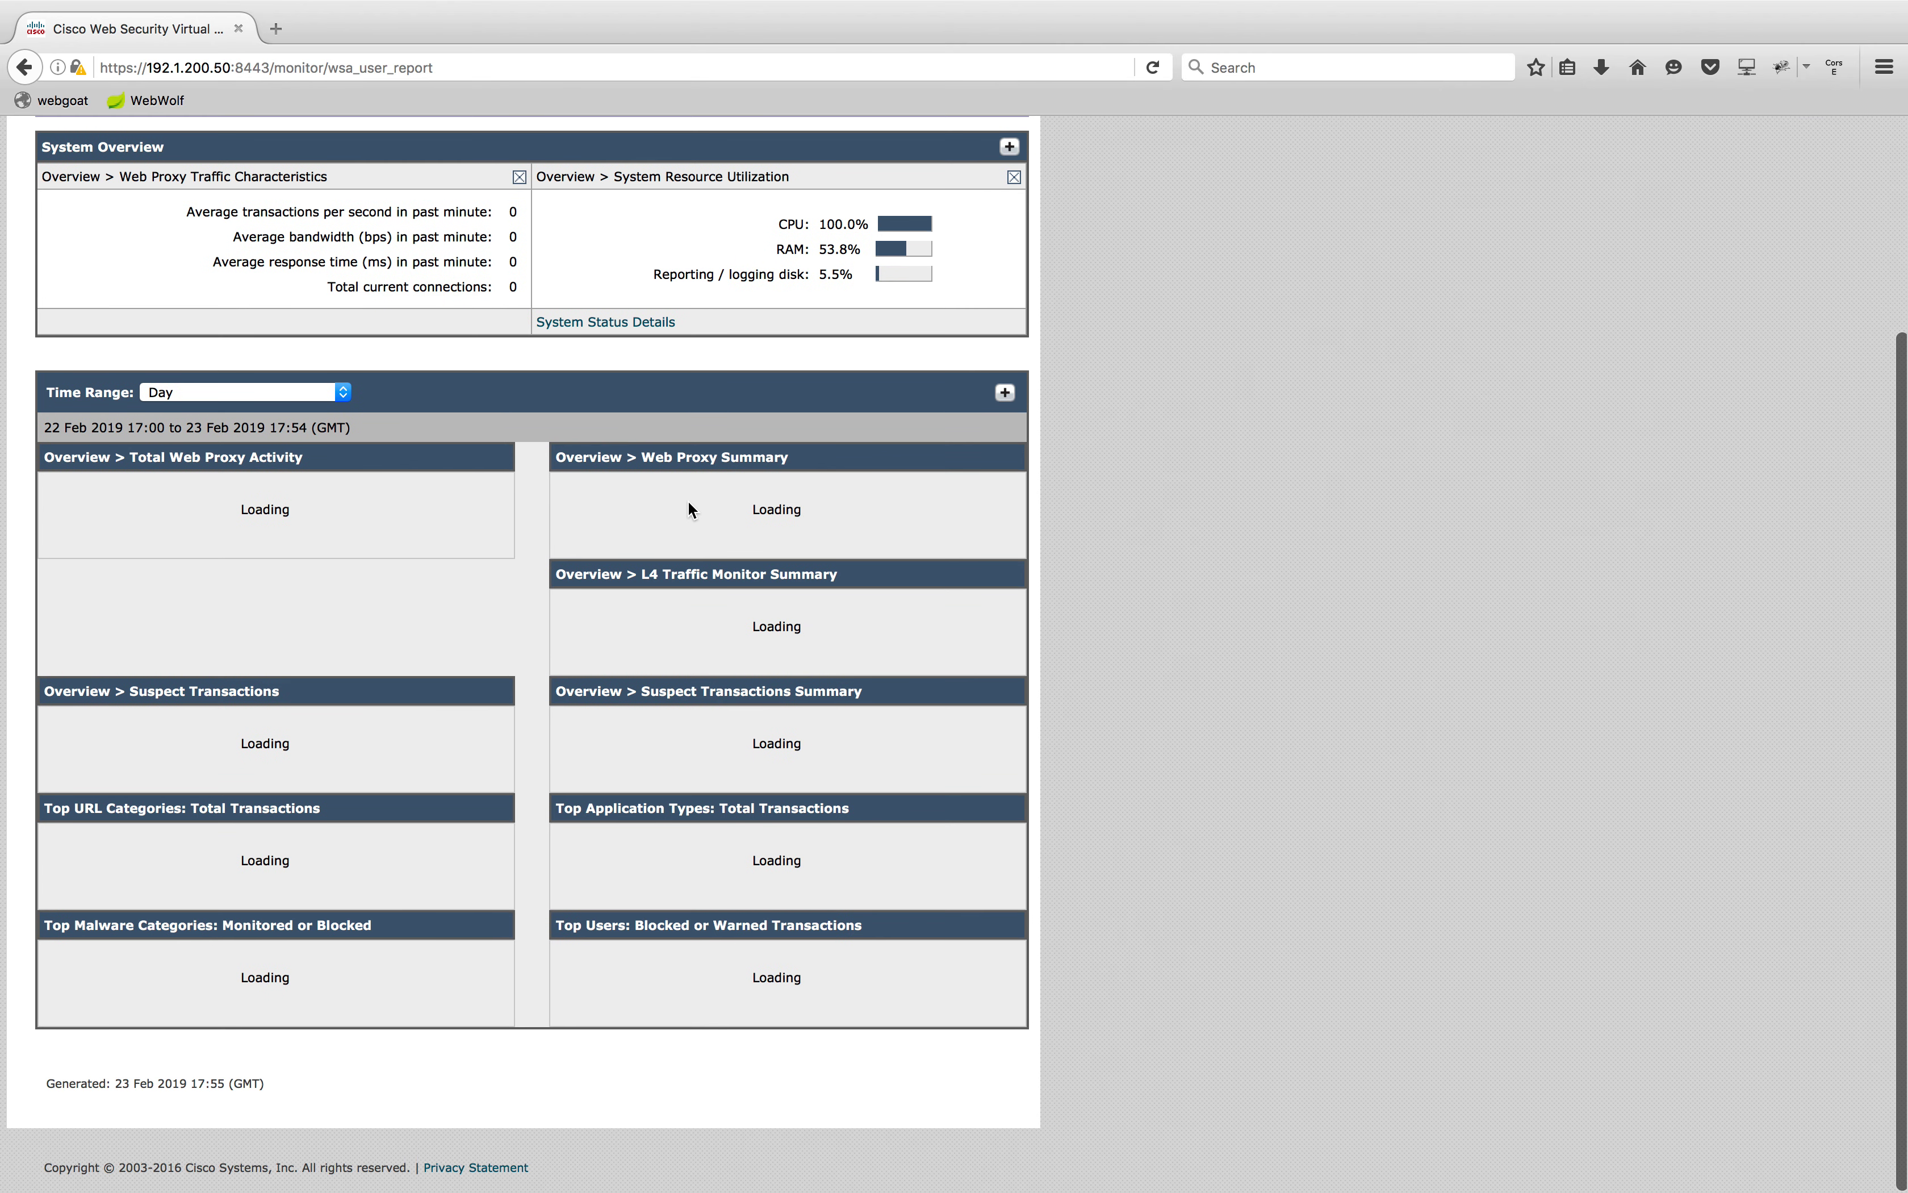
scroll(689, 509, "up", 5)
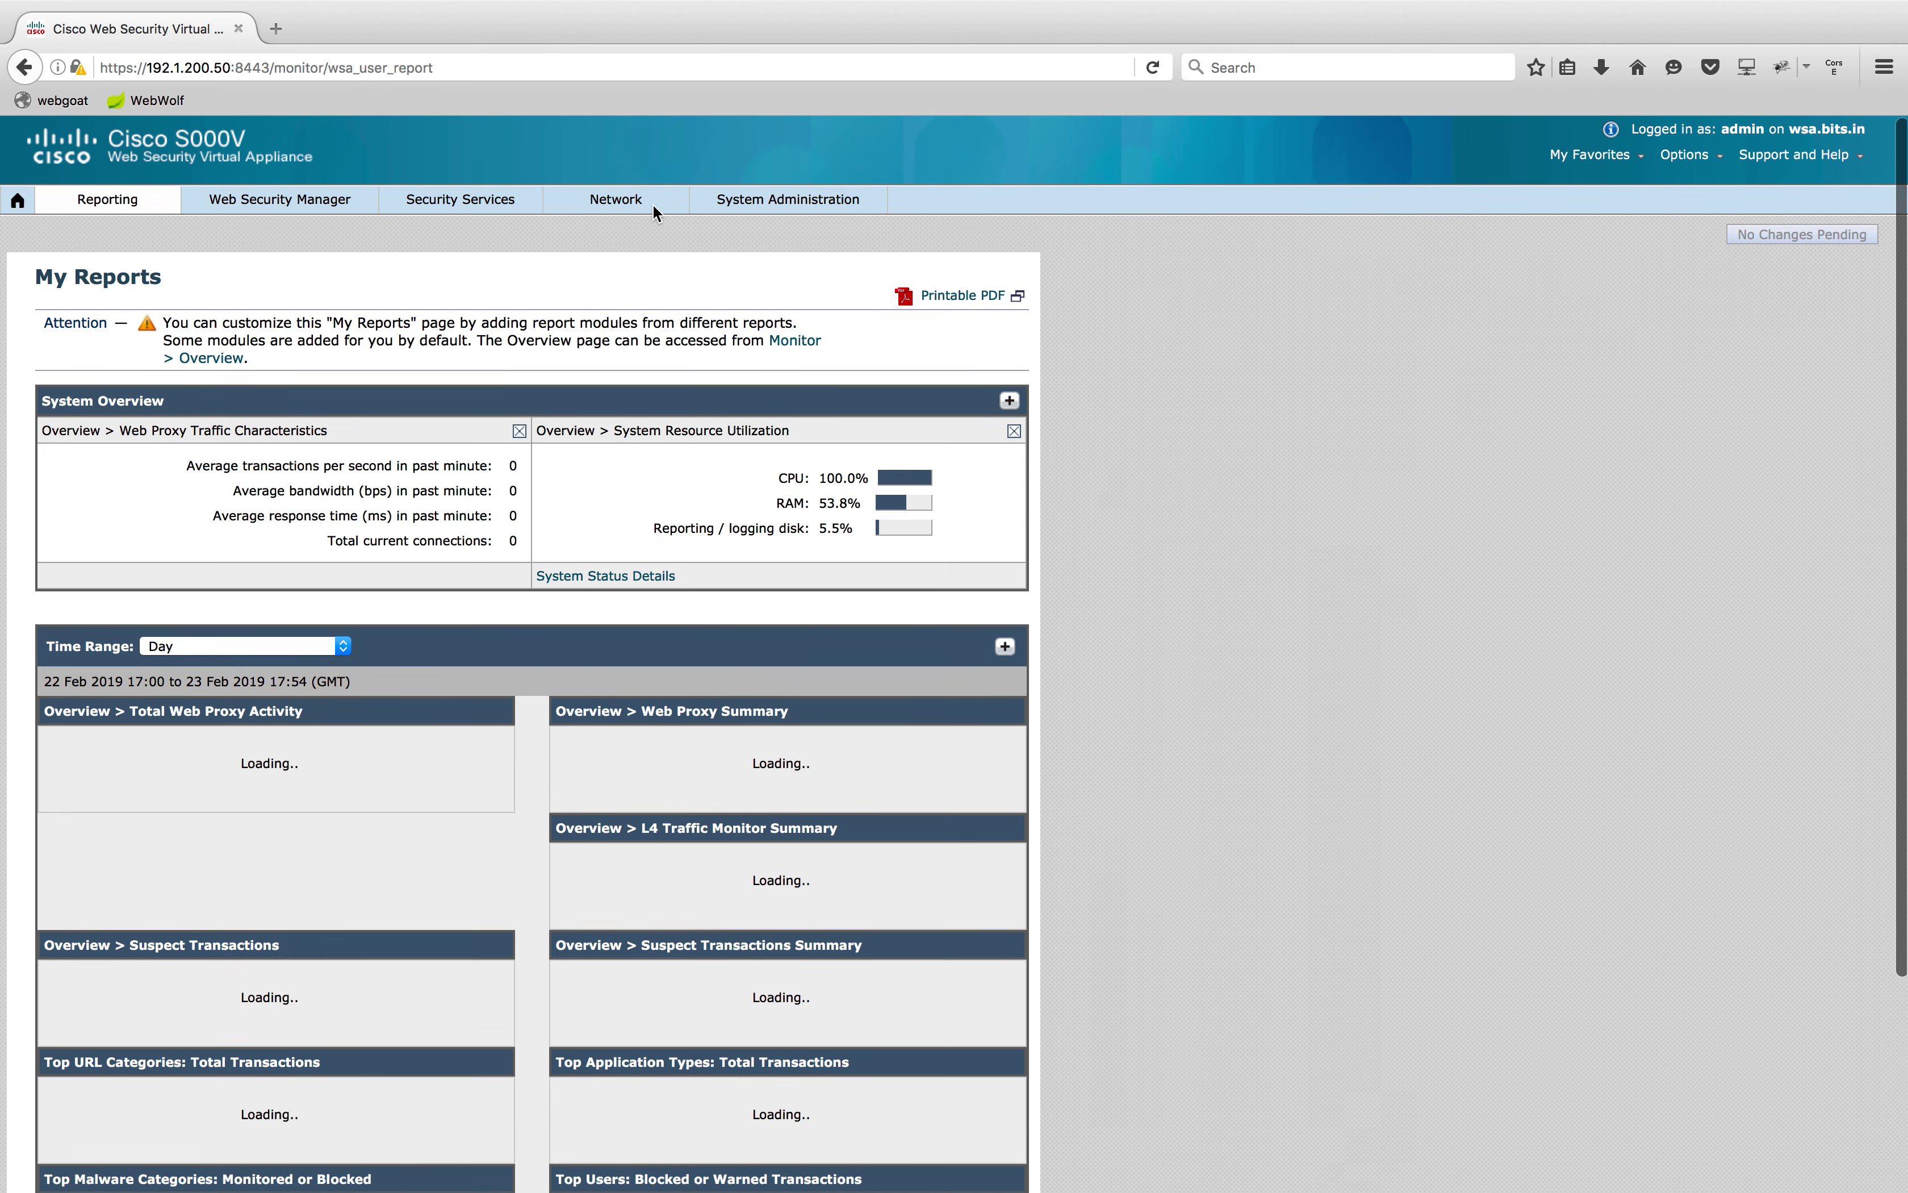
mouse_move(788, 202)
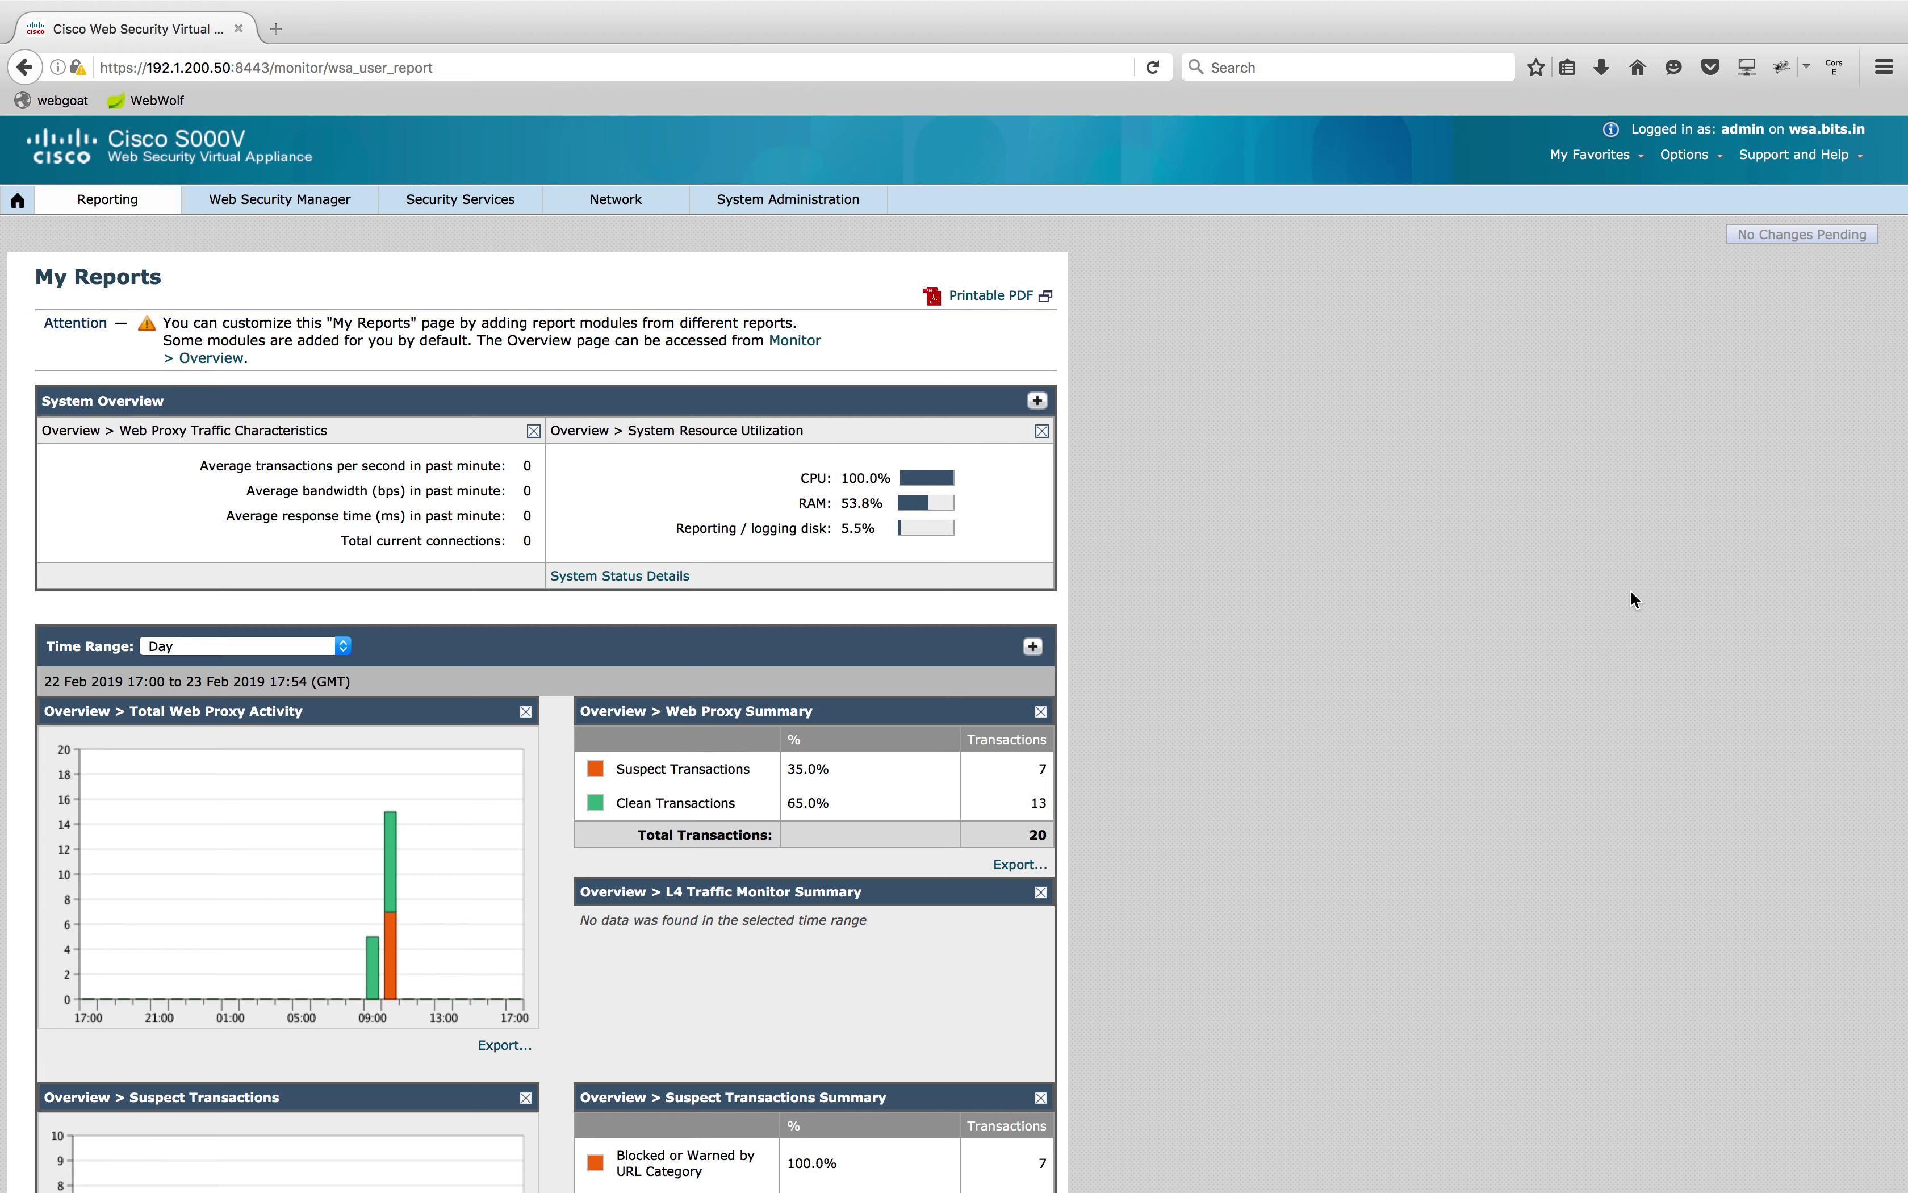
scroll(1630, 592, "down", 15)
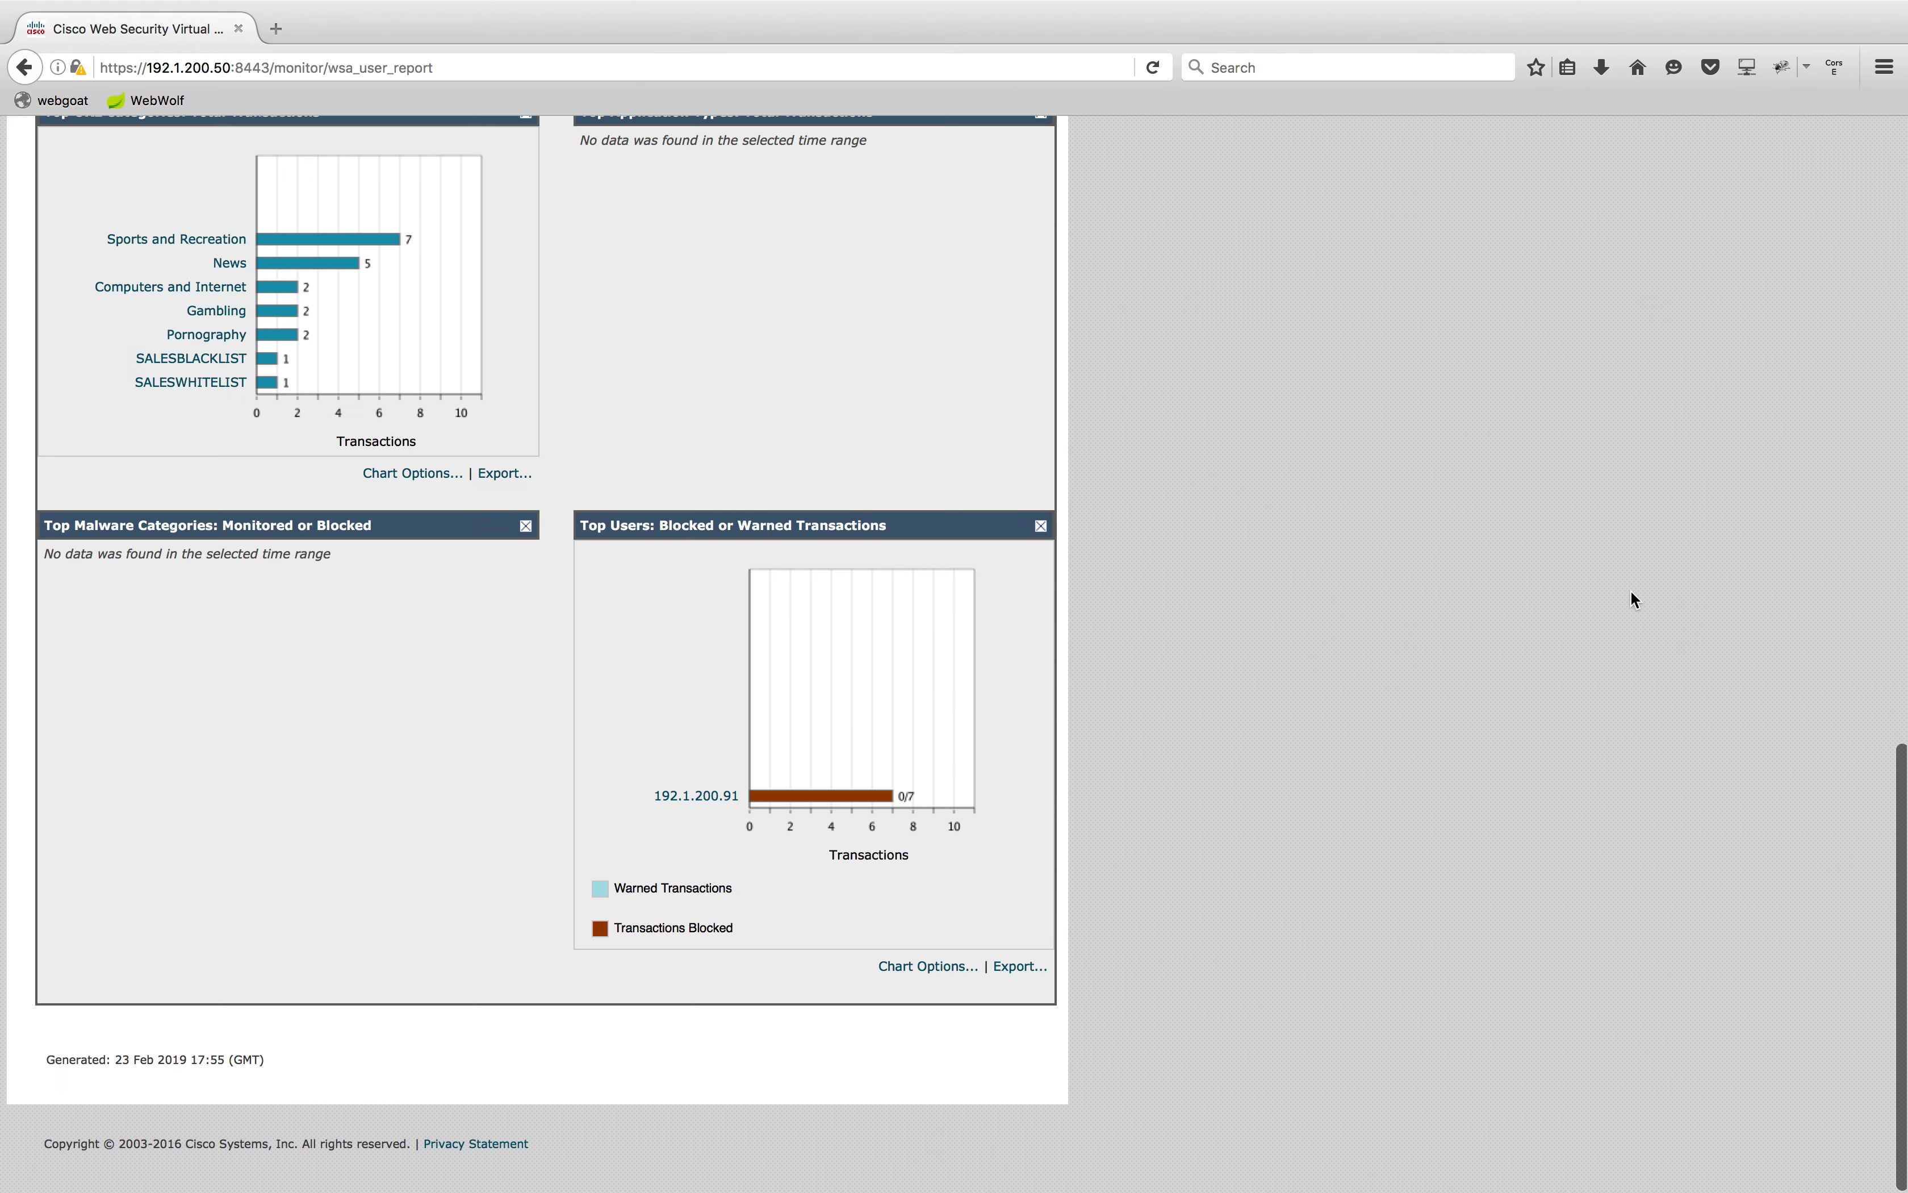
key("Home")
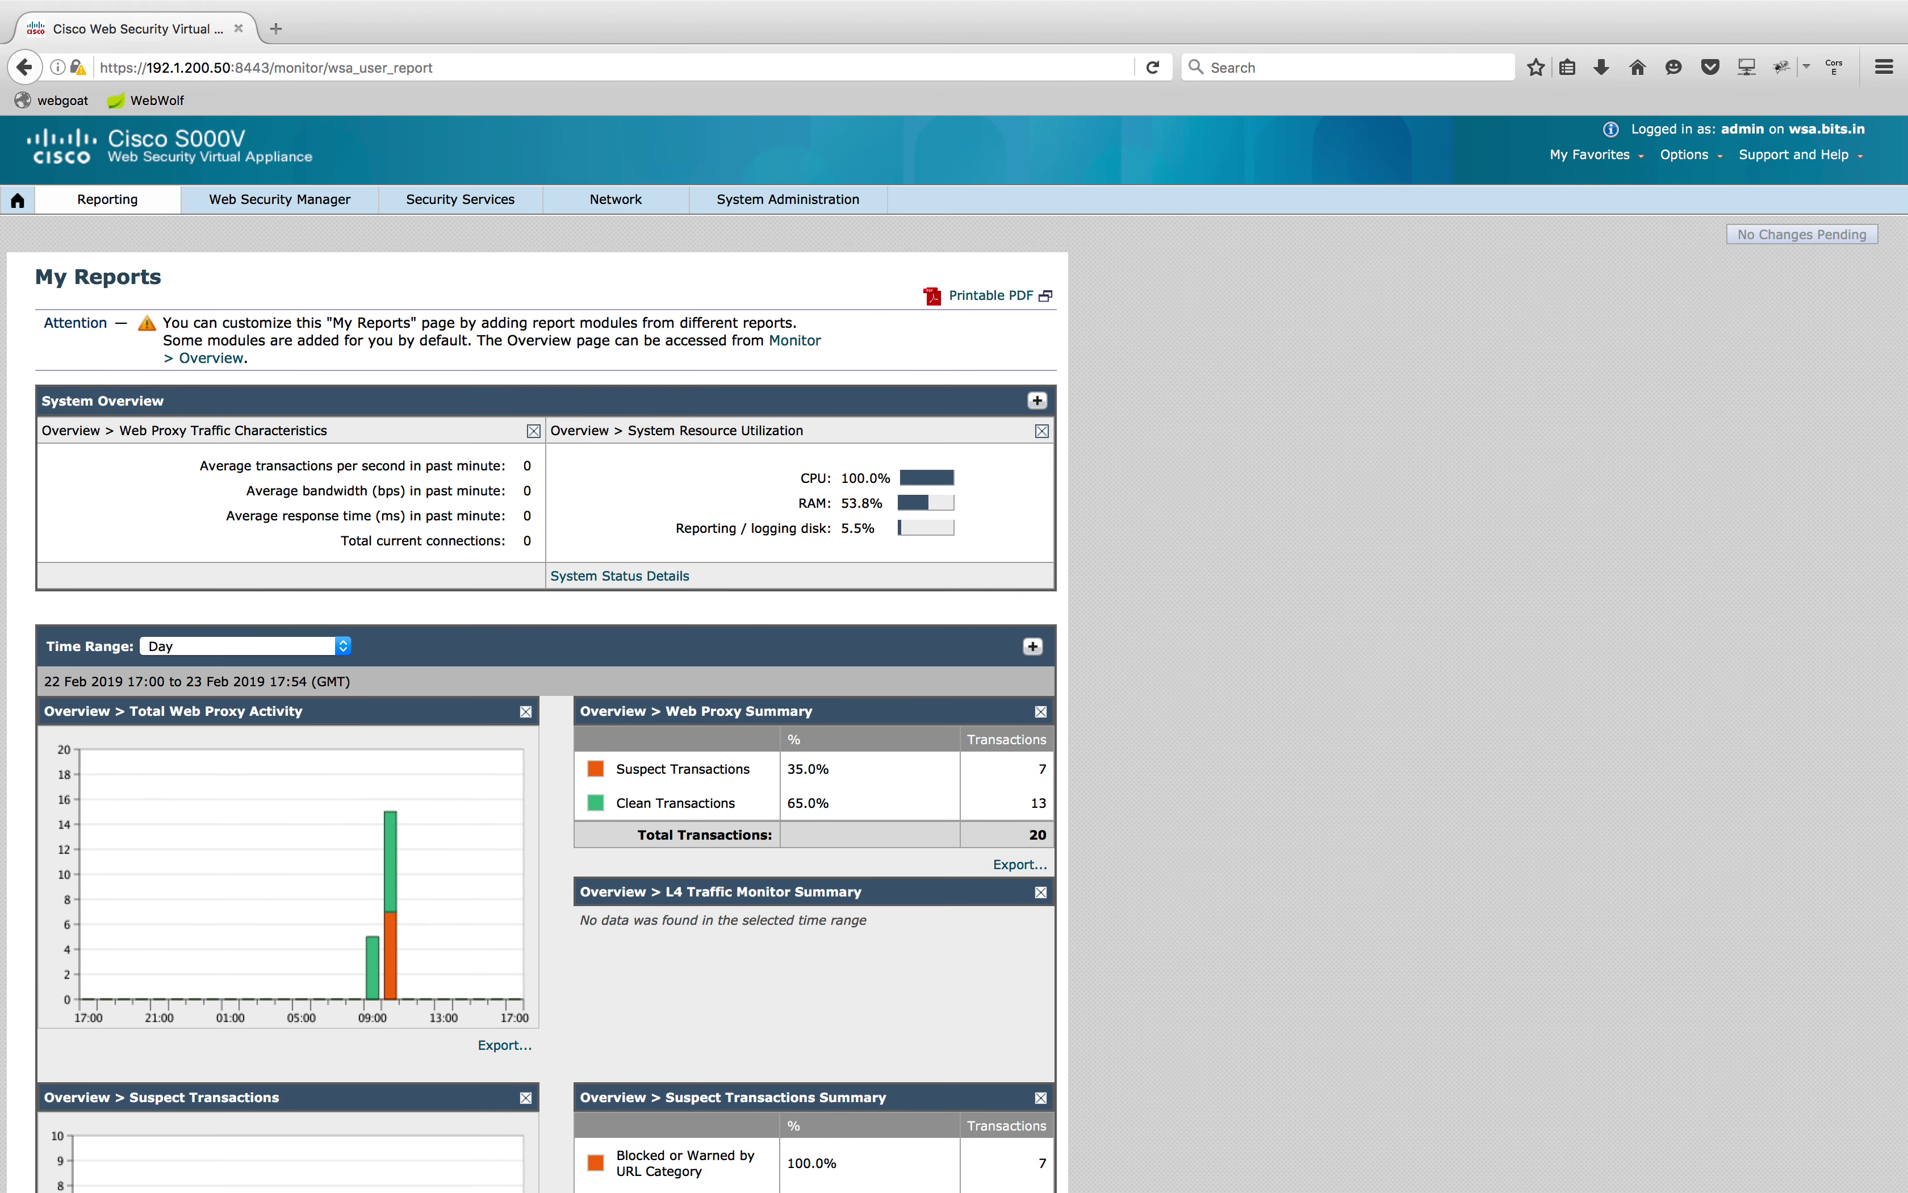
left_click(456, 206)
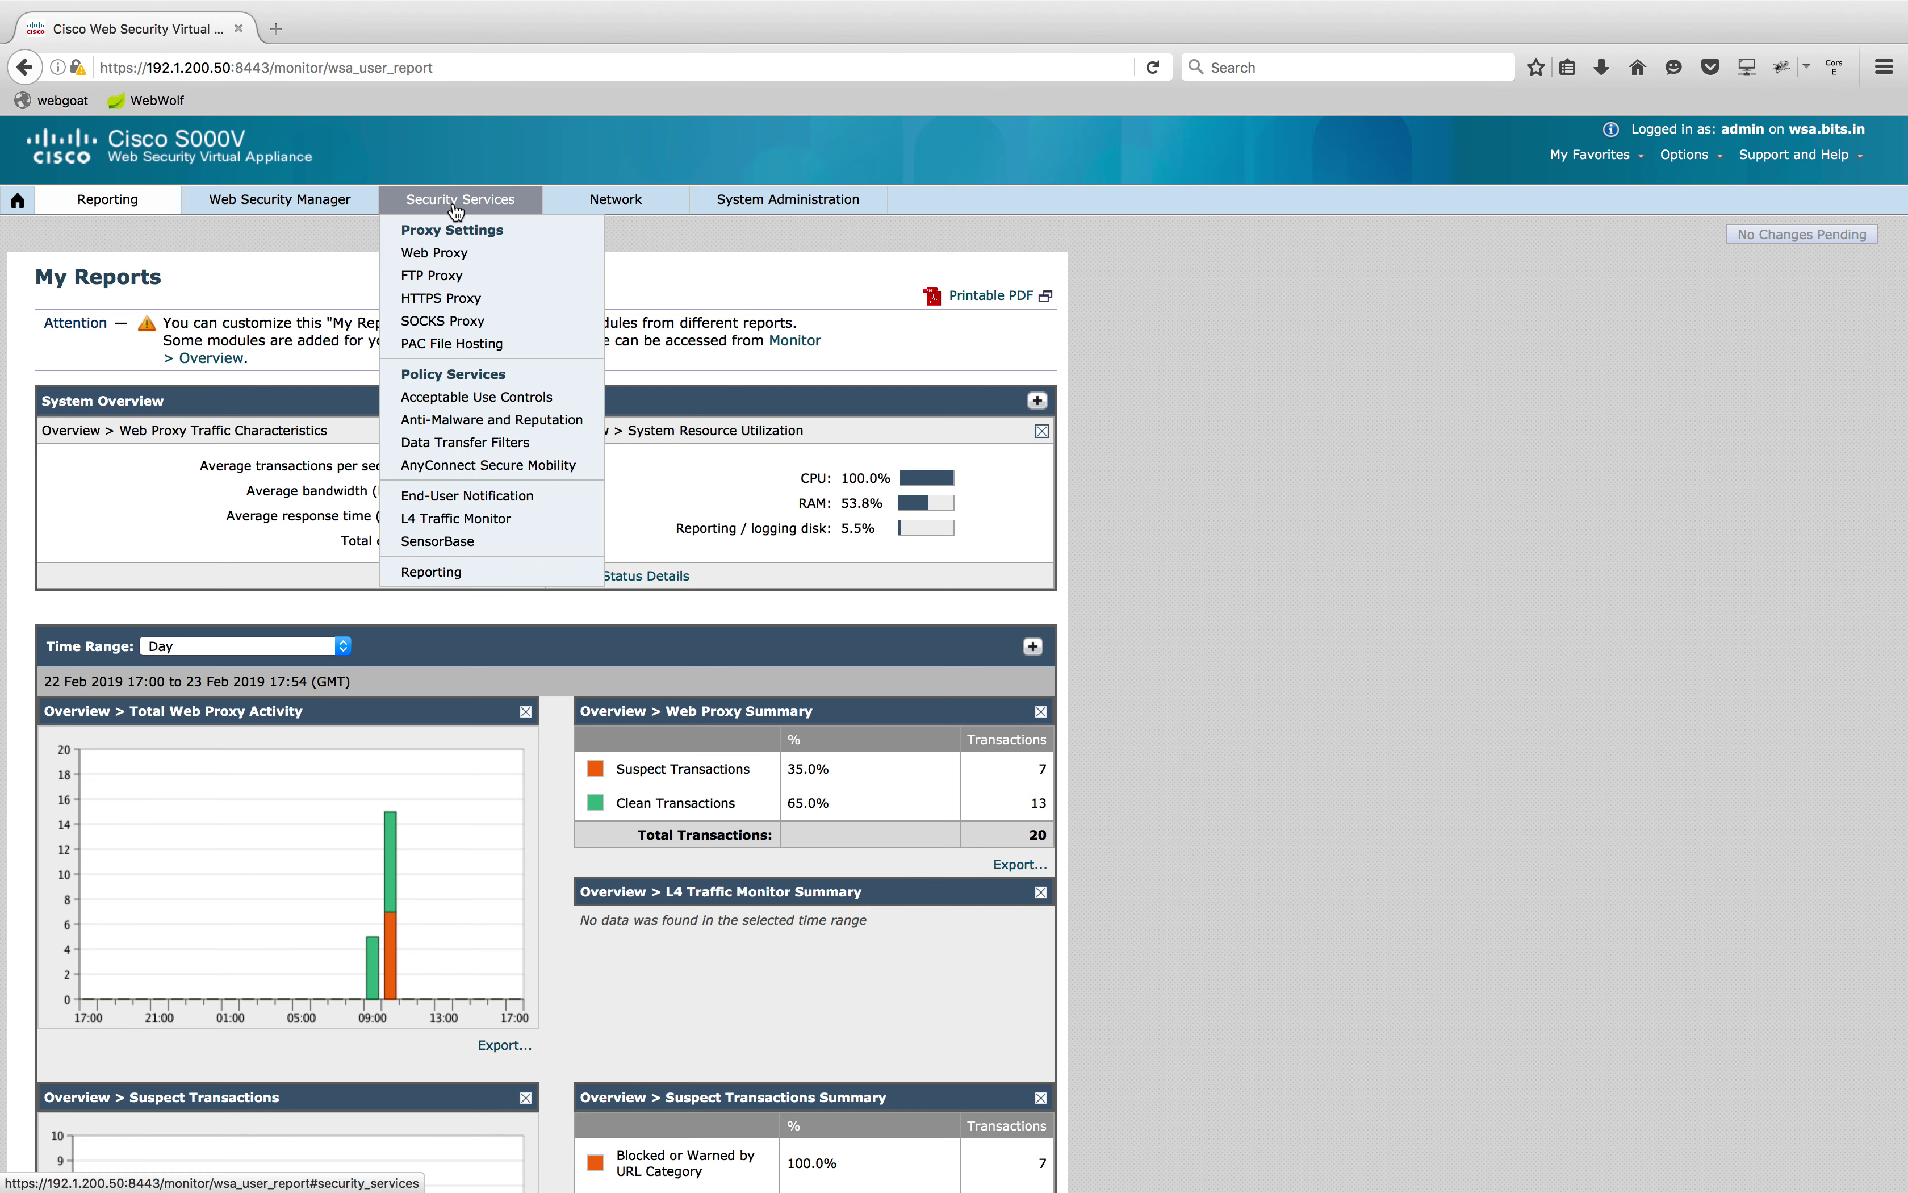
mouse_move(671, 204)
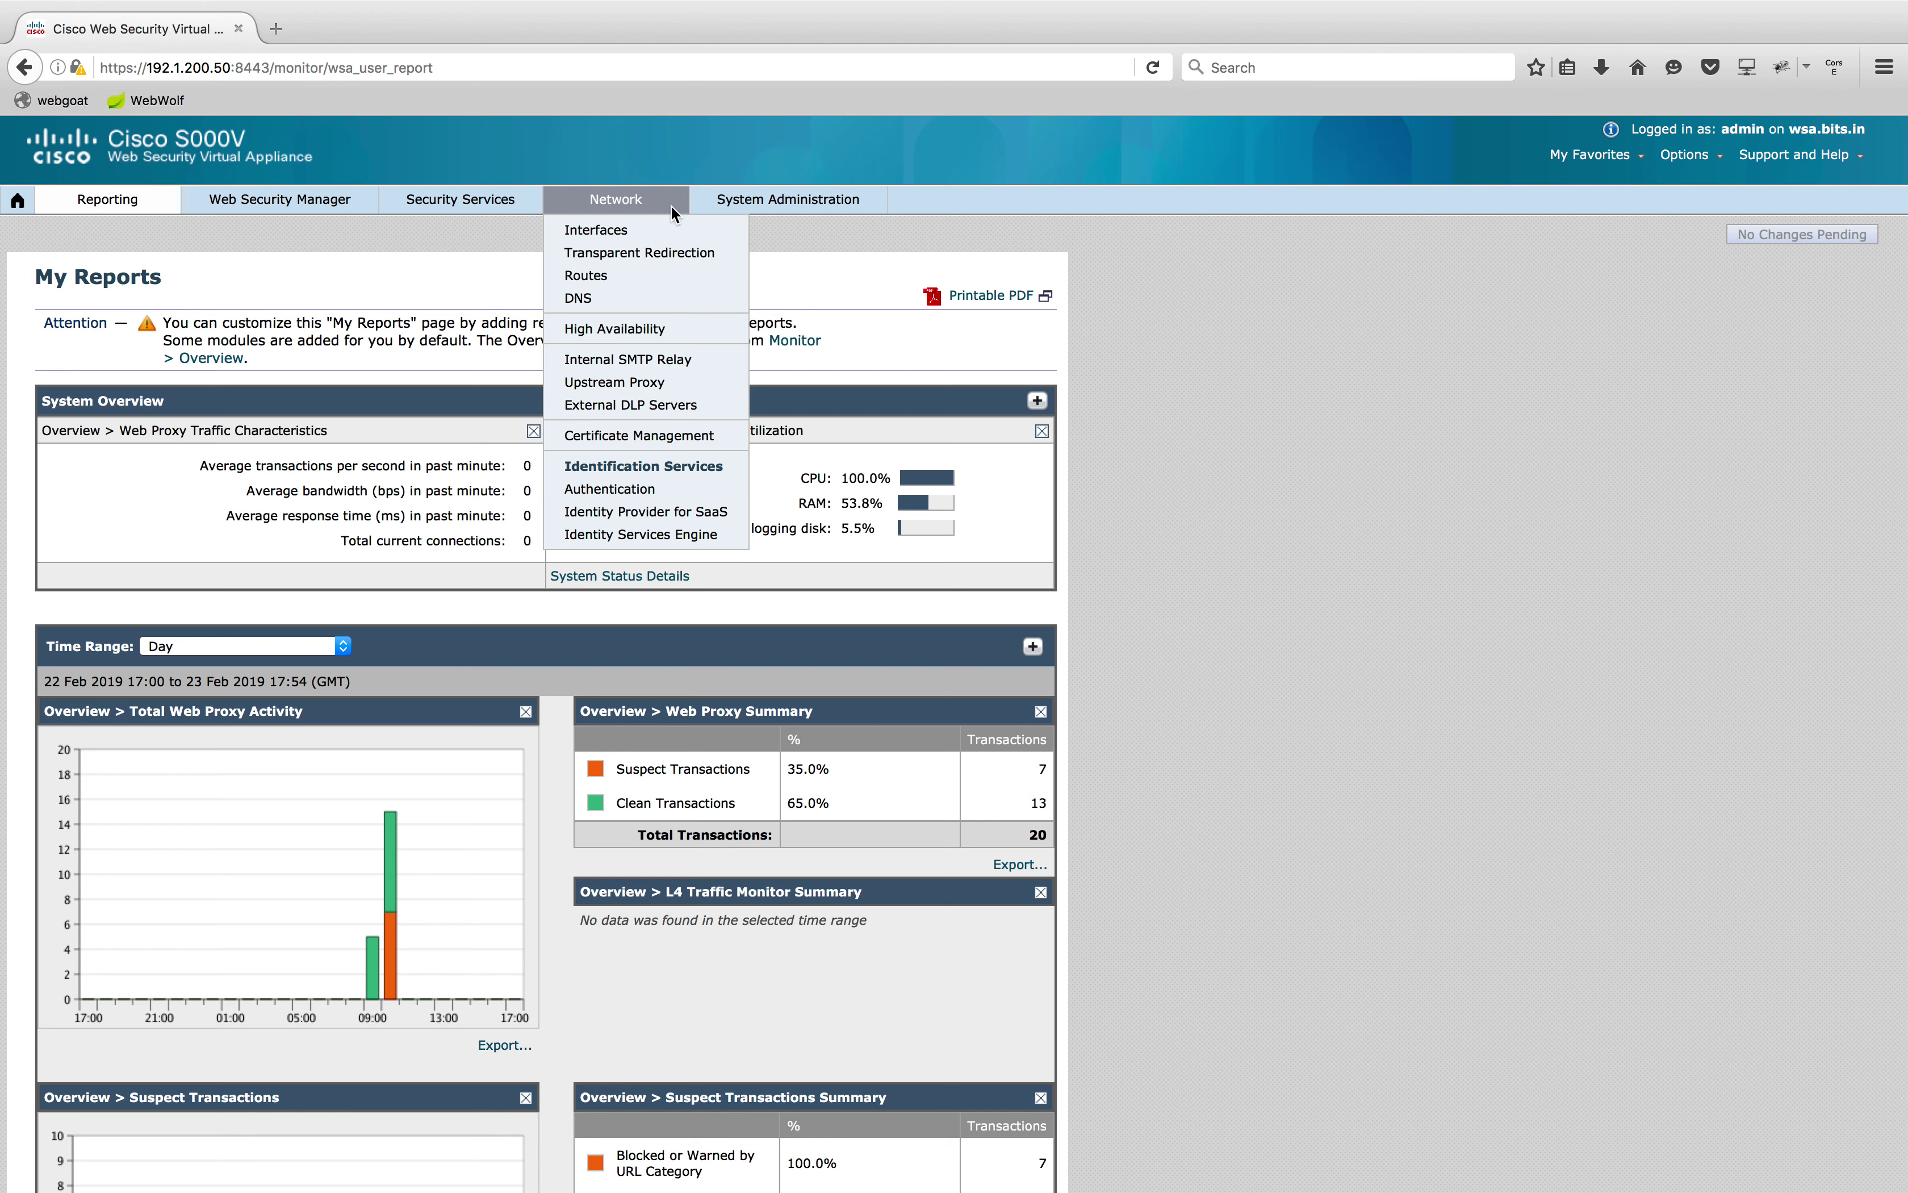
Change the redirection device type to WCCP v2 Router and begin adding a service
left_click(657, 259)
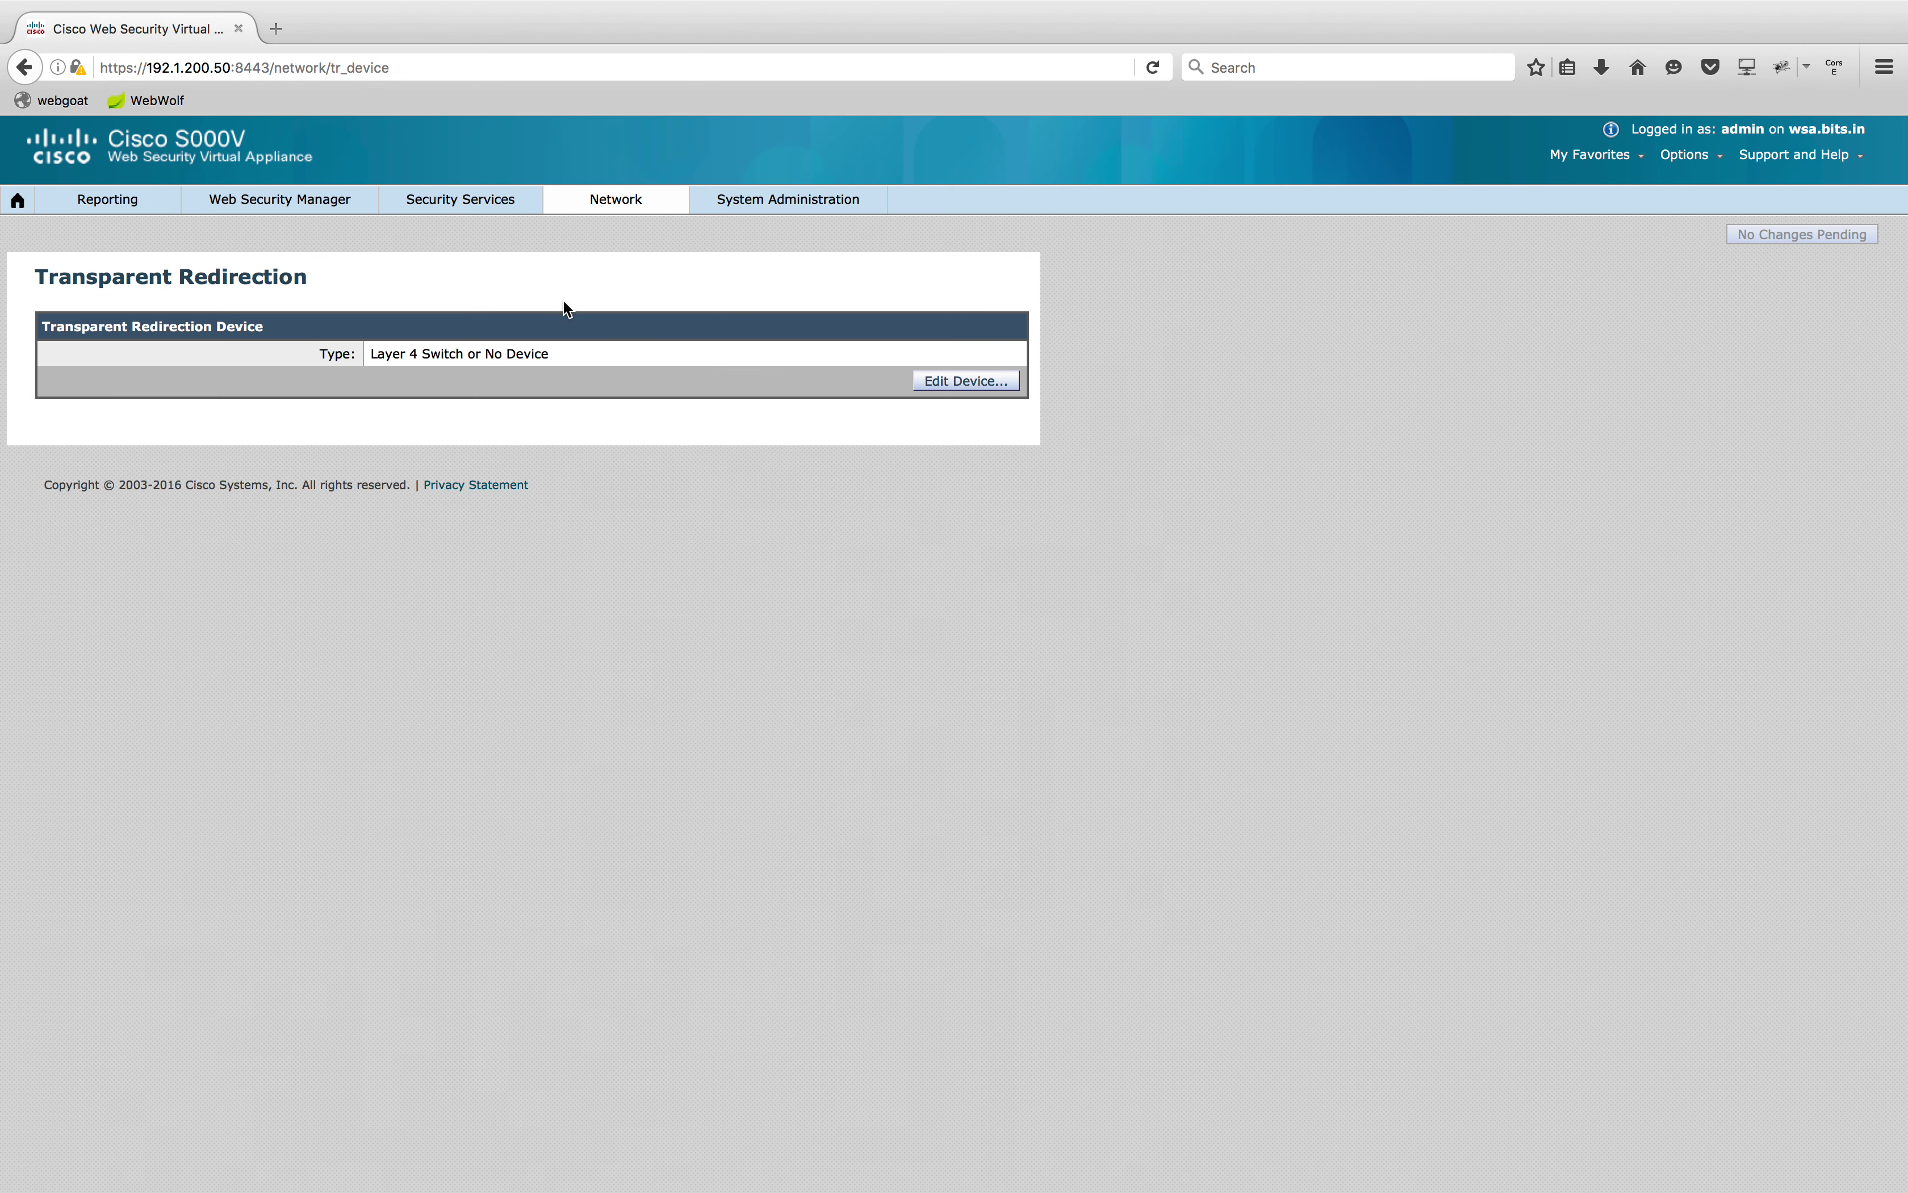
left_click(950, 380)
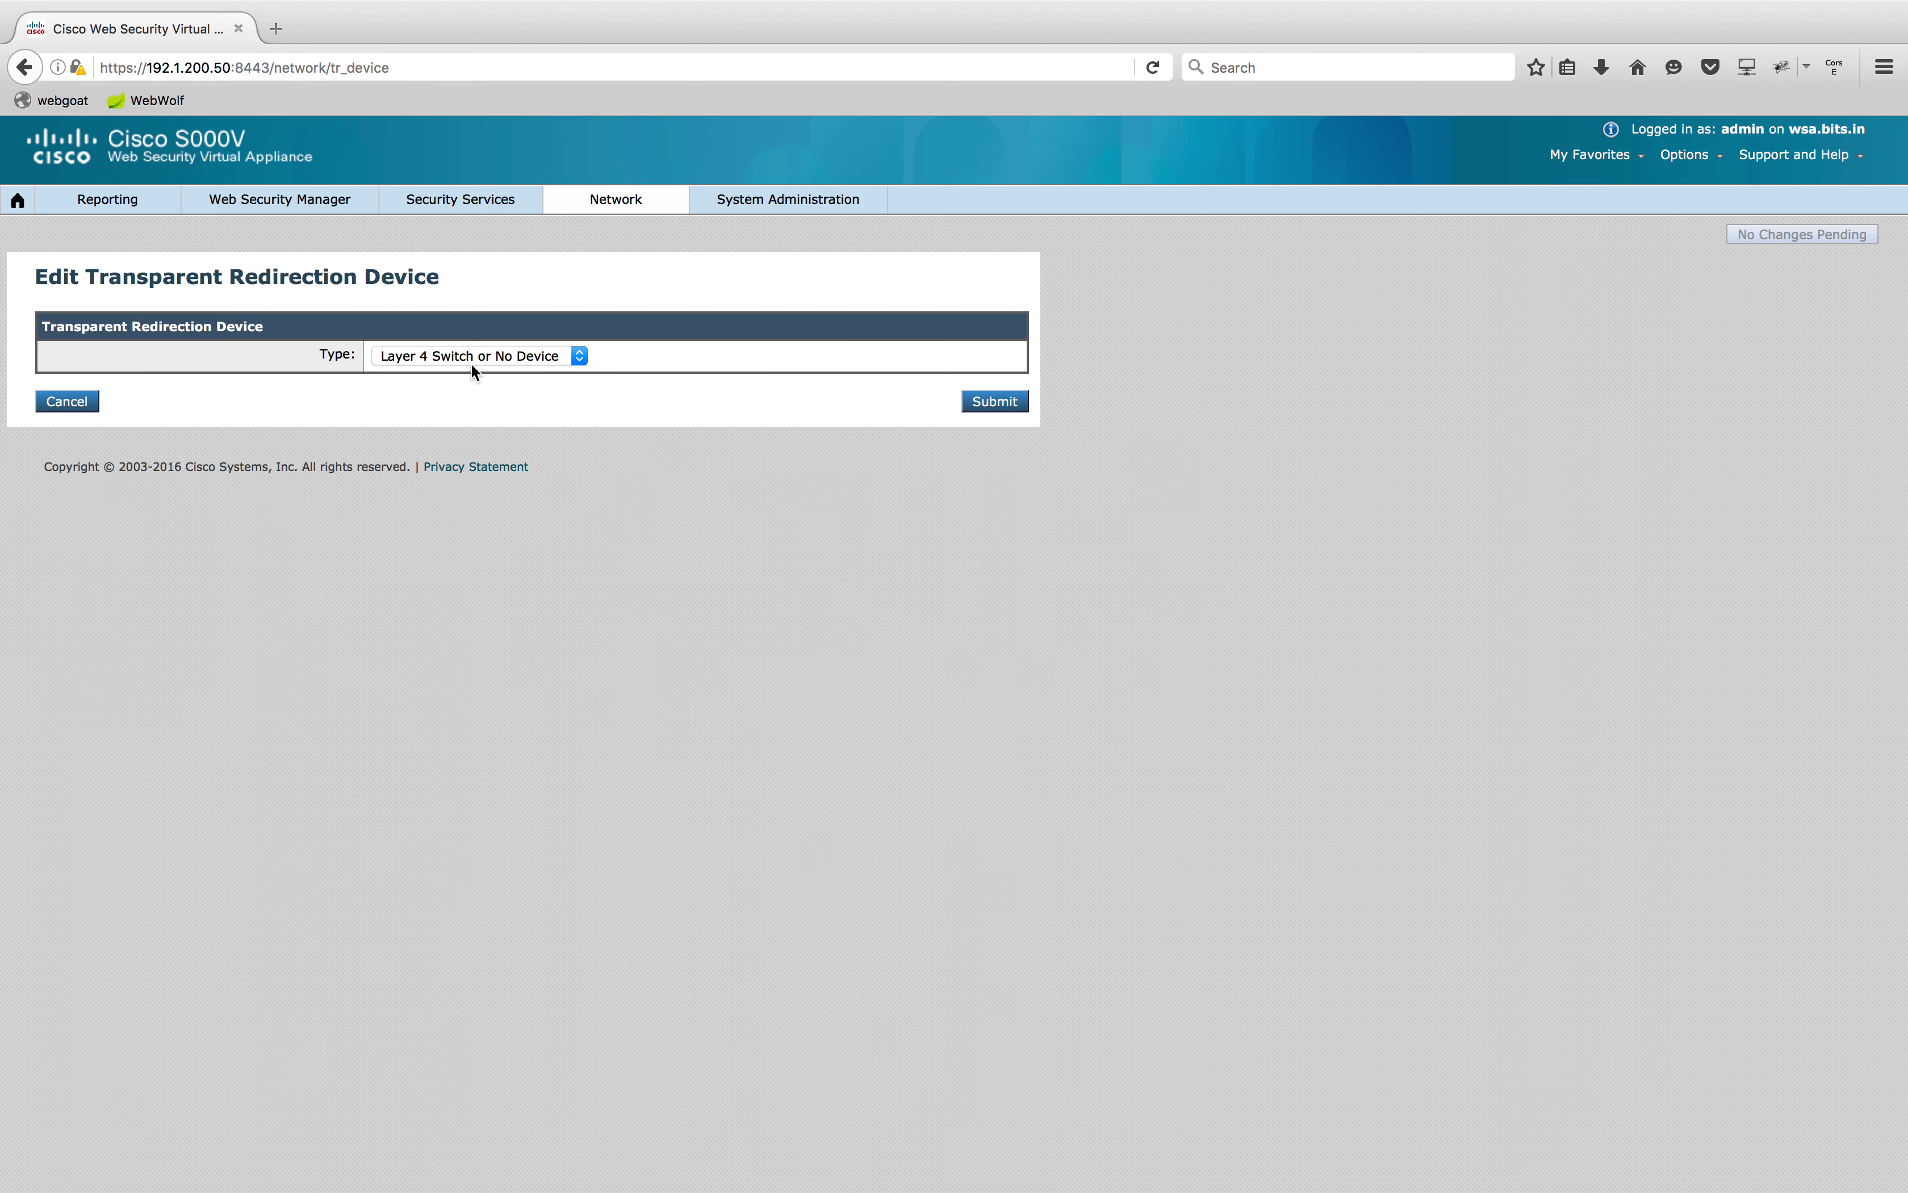
left_click(570, 357)
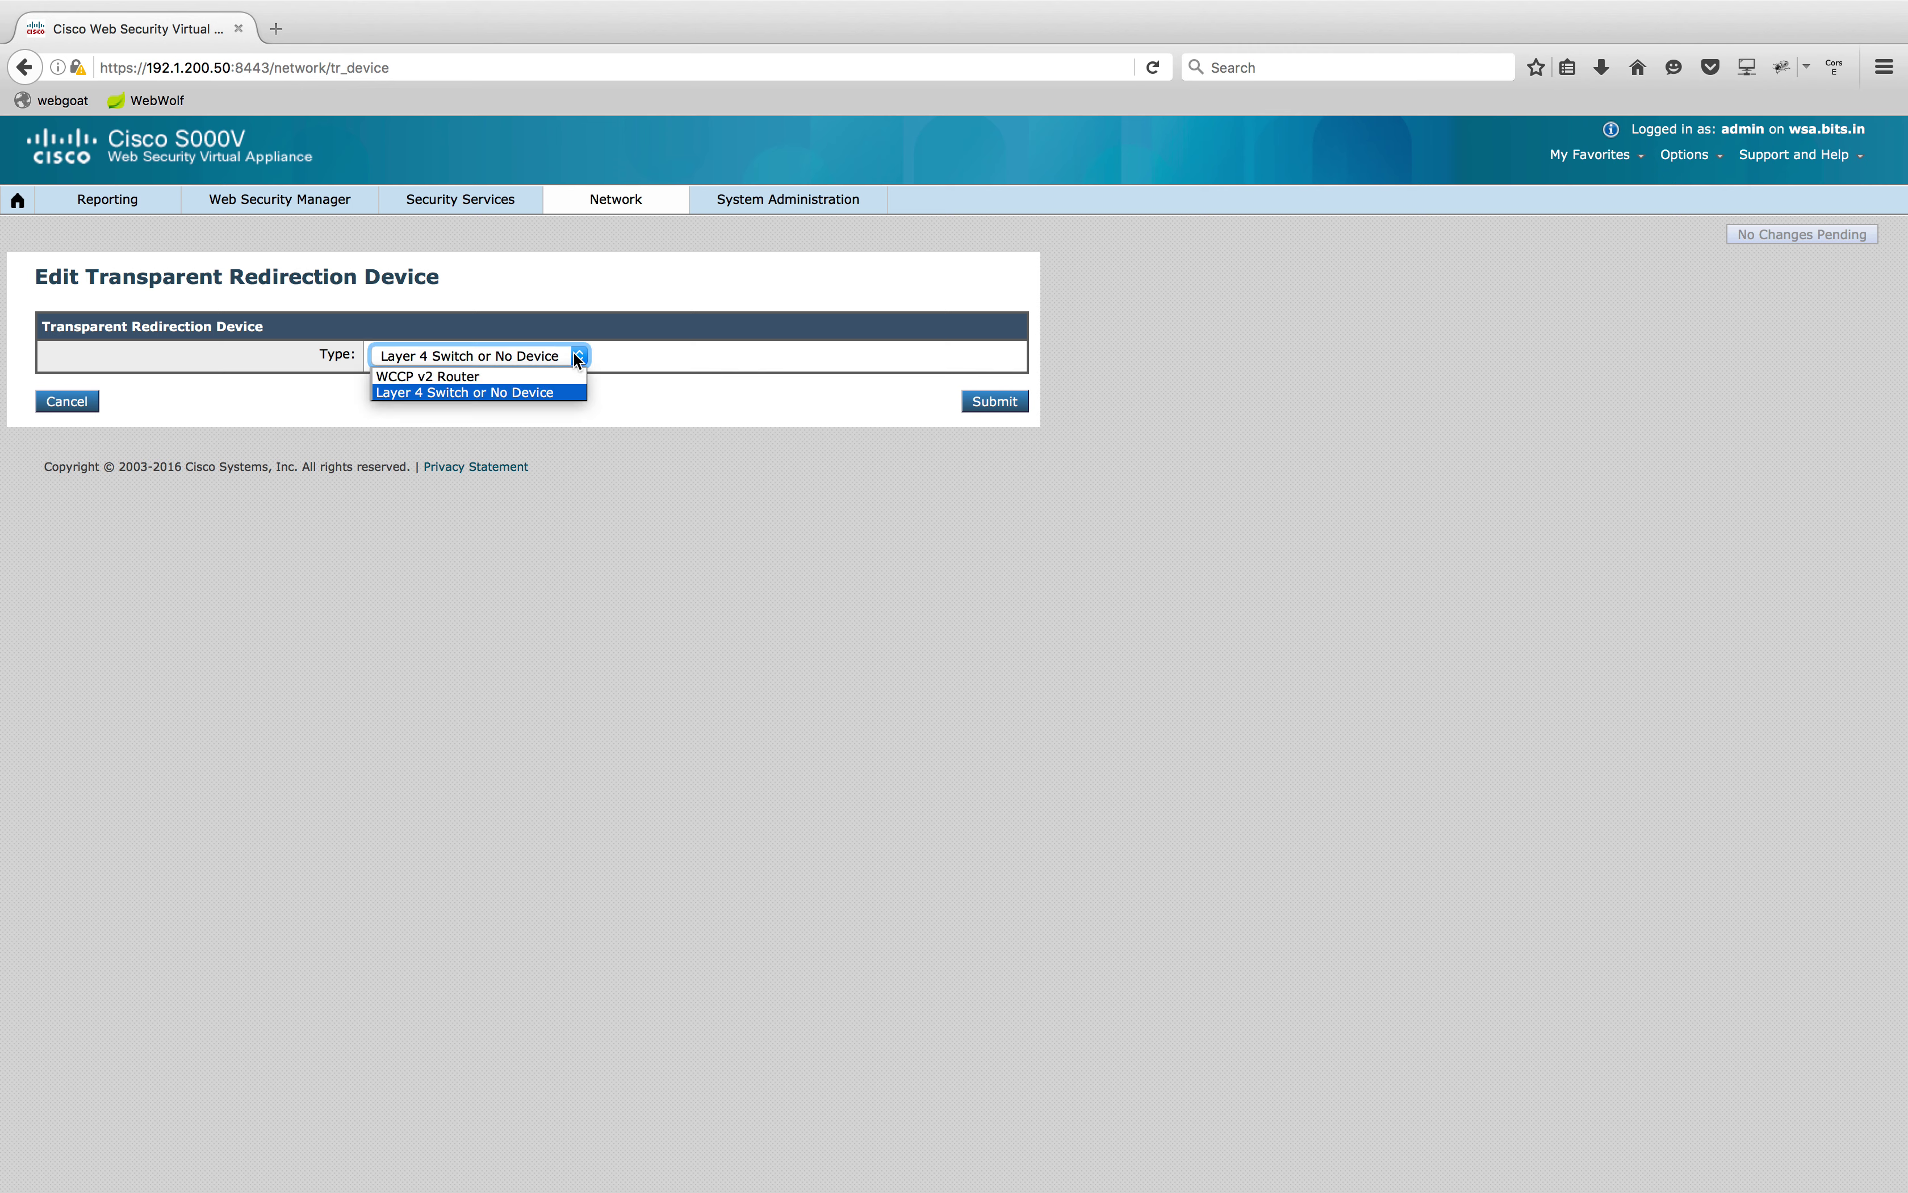
left_click(546, 374)
left_click(1019, 404)
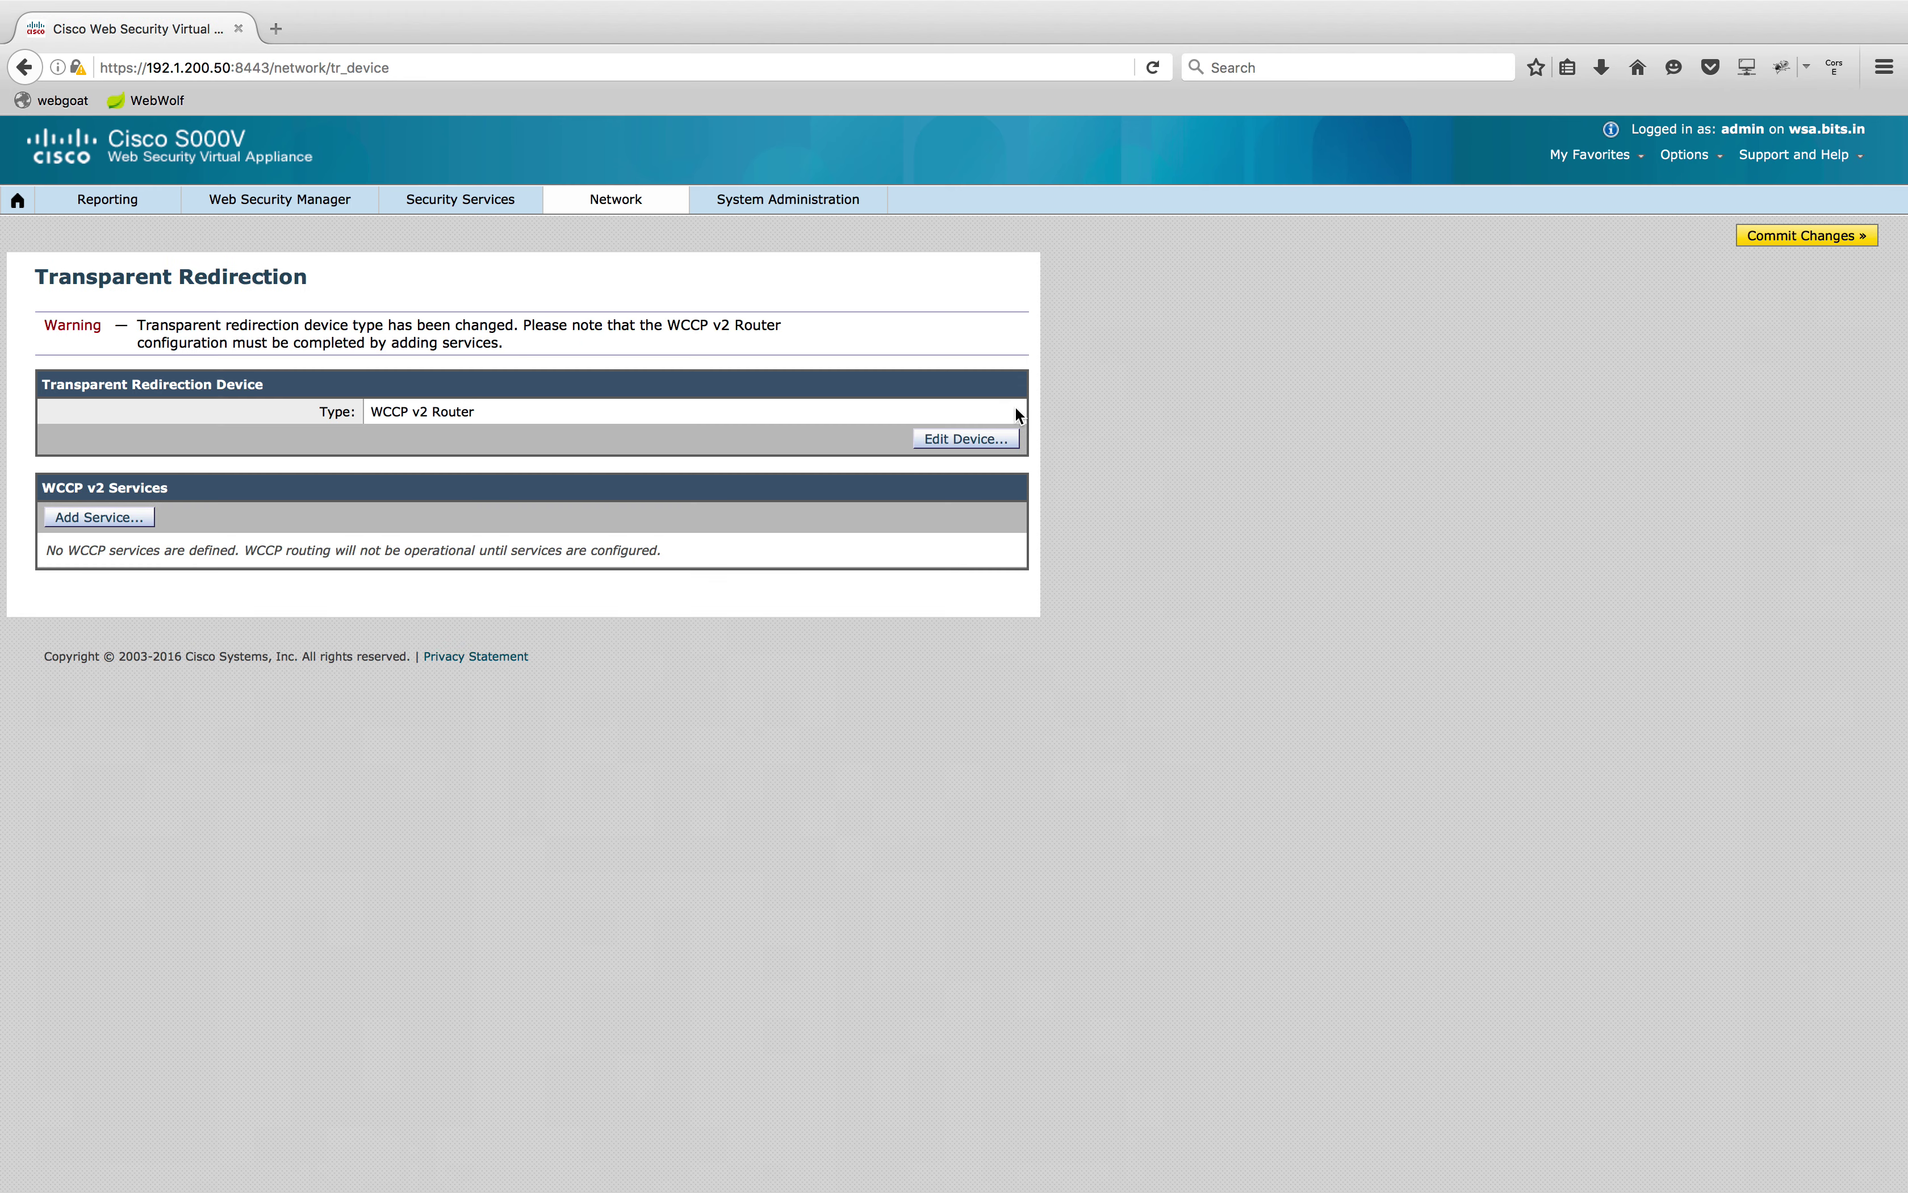
left_click(101, 519)
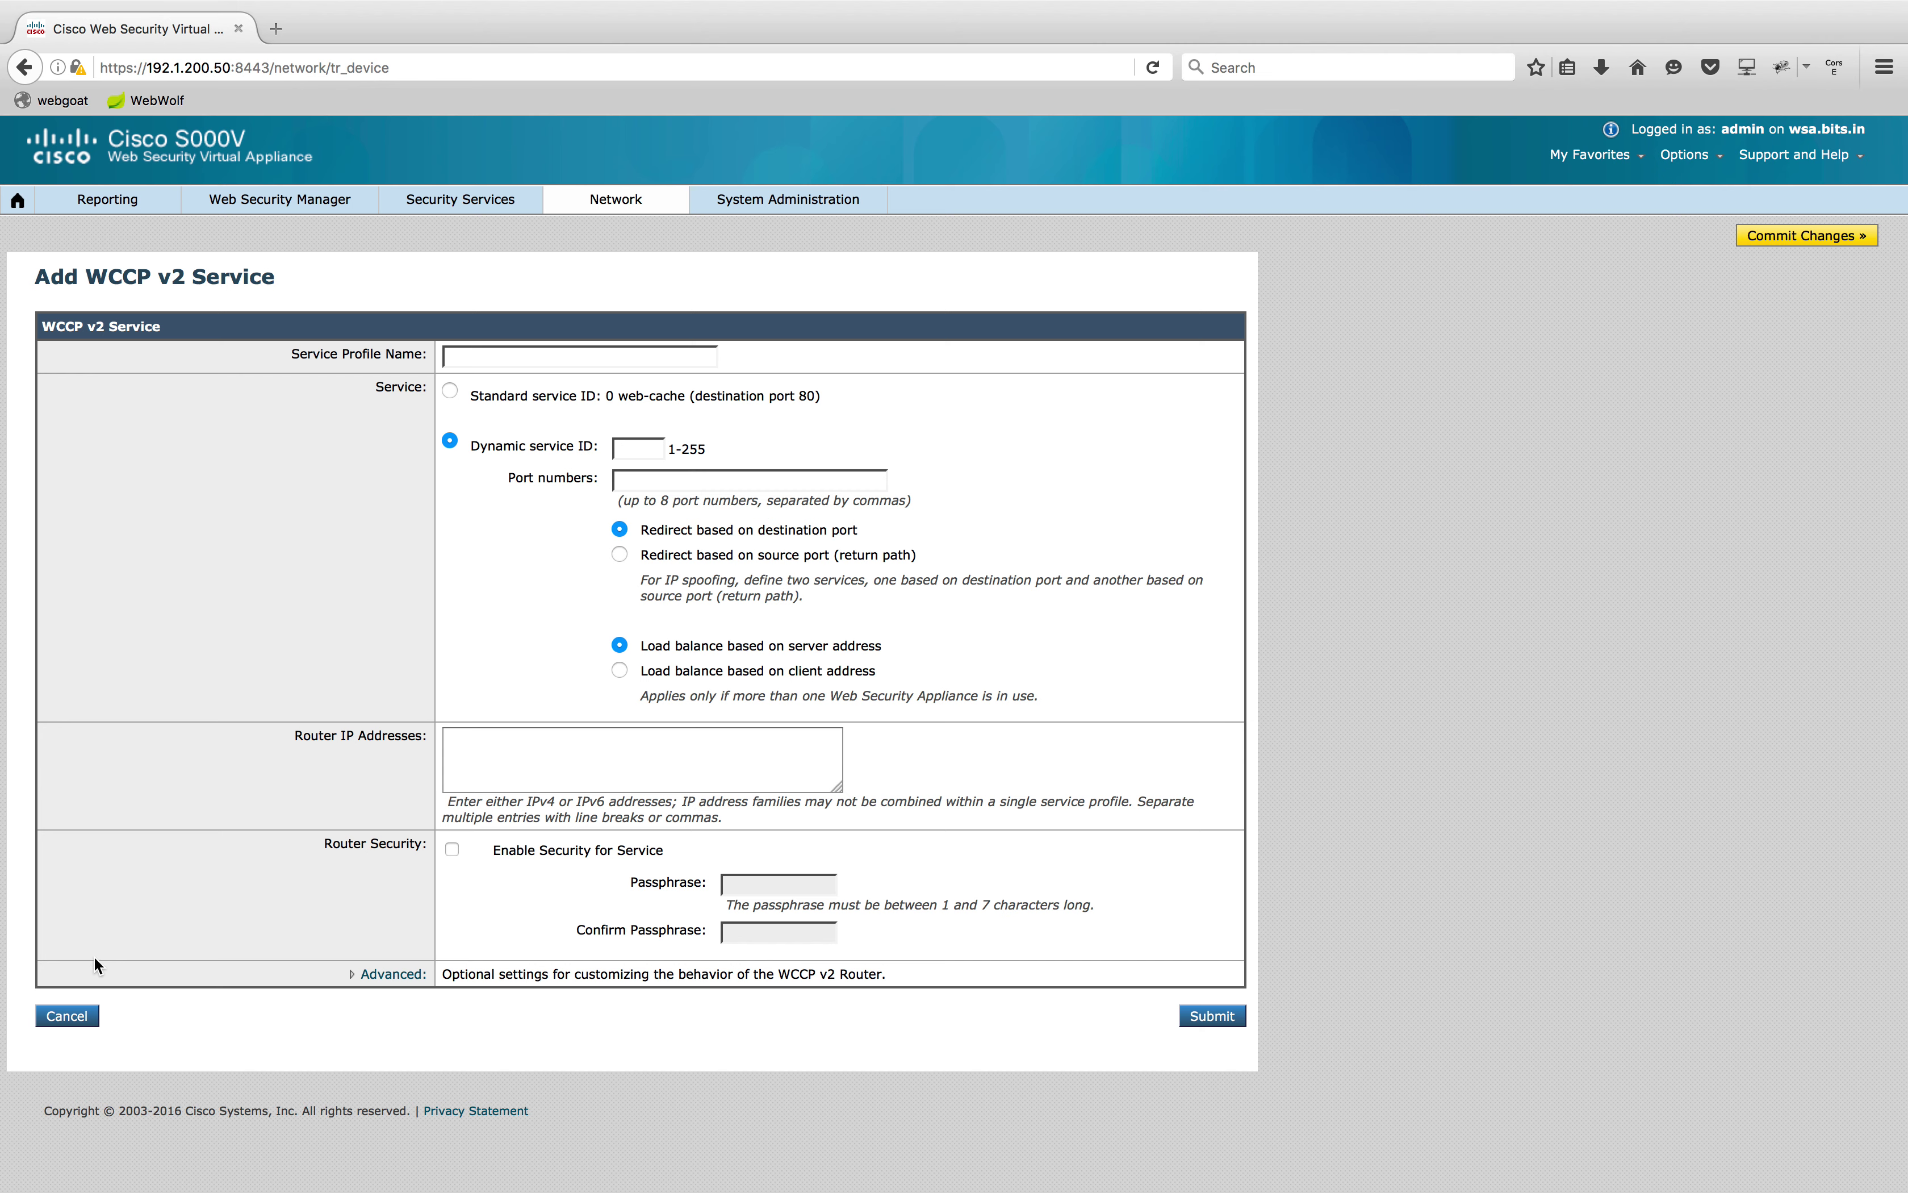
Name the WCCP v2 service EDGE_ROUTER with dynamic ID 99 and redirect ports 80,8000
left_click(573, 358)
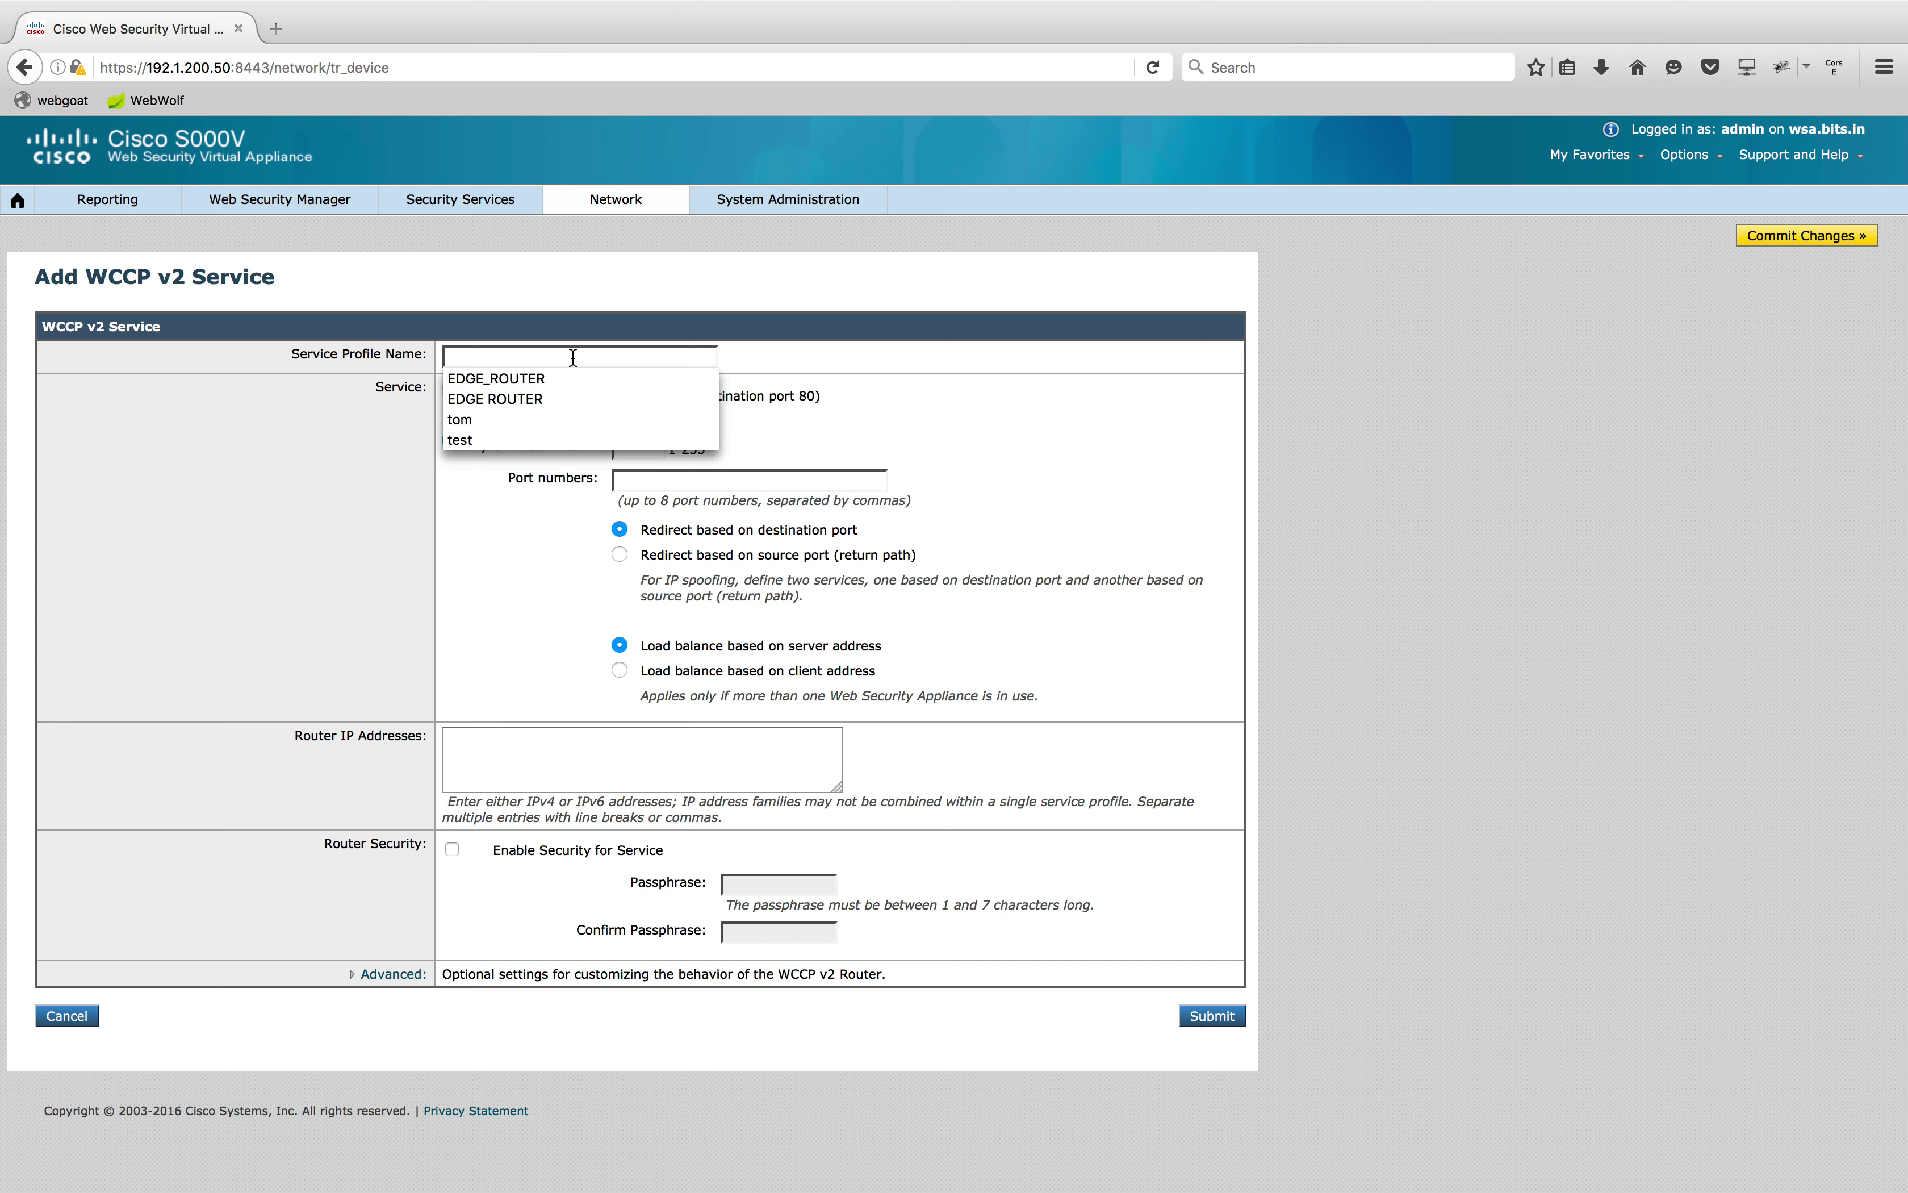
left_click(558, 380)
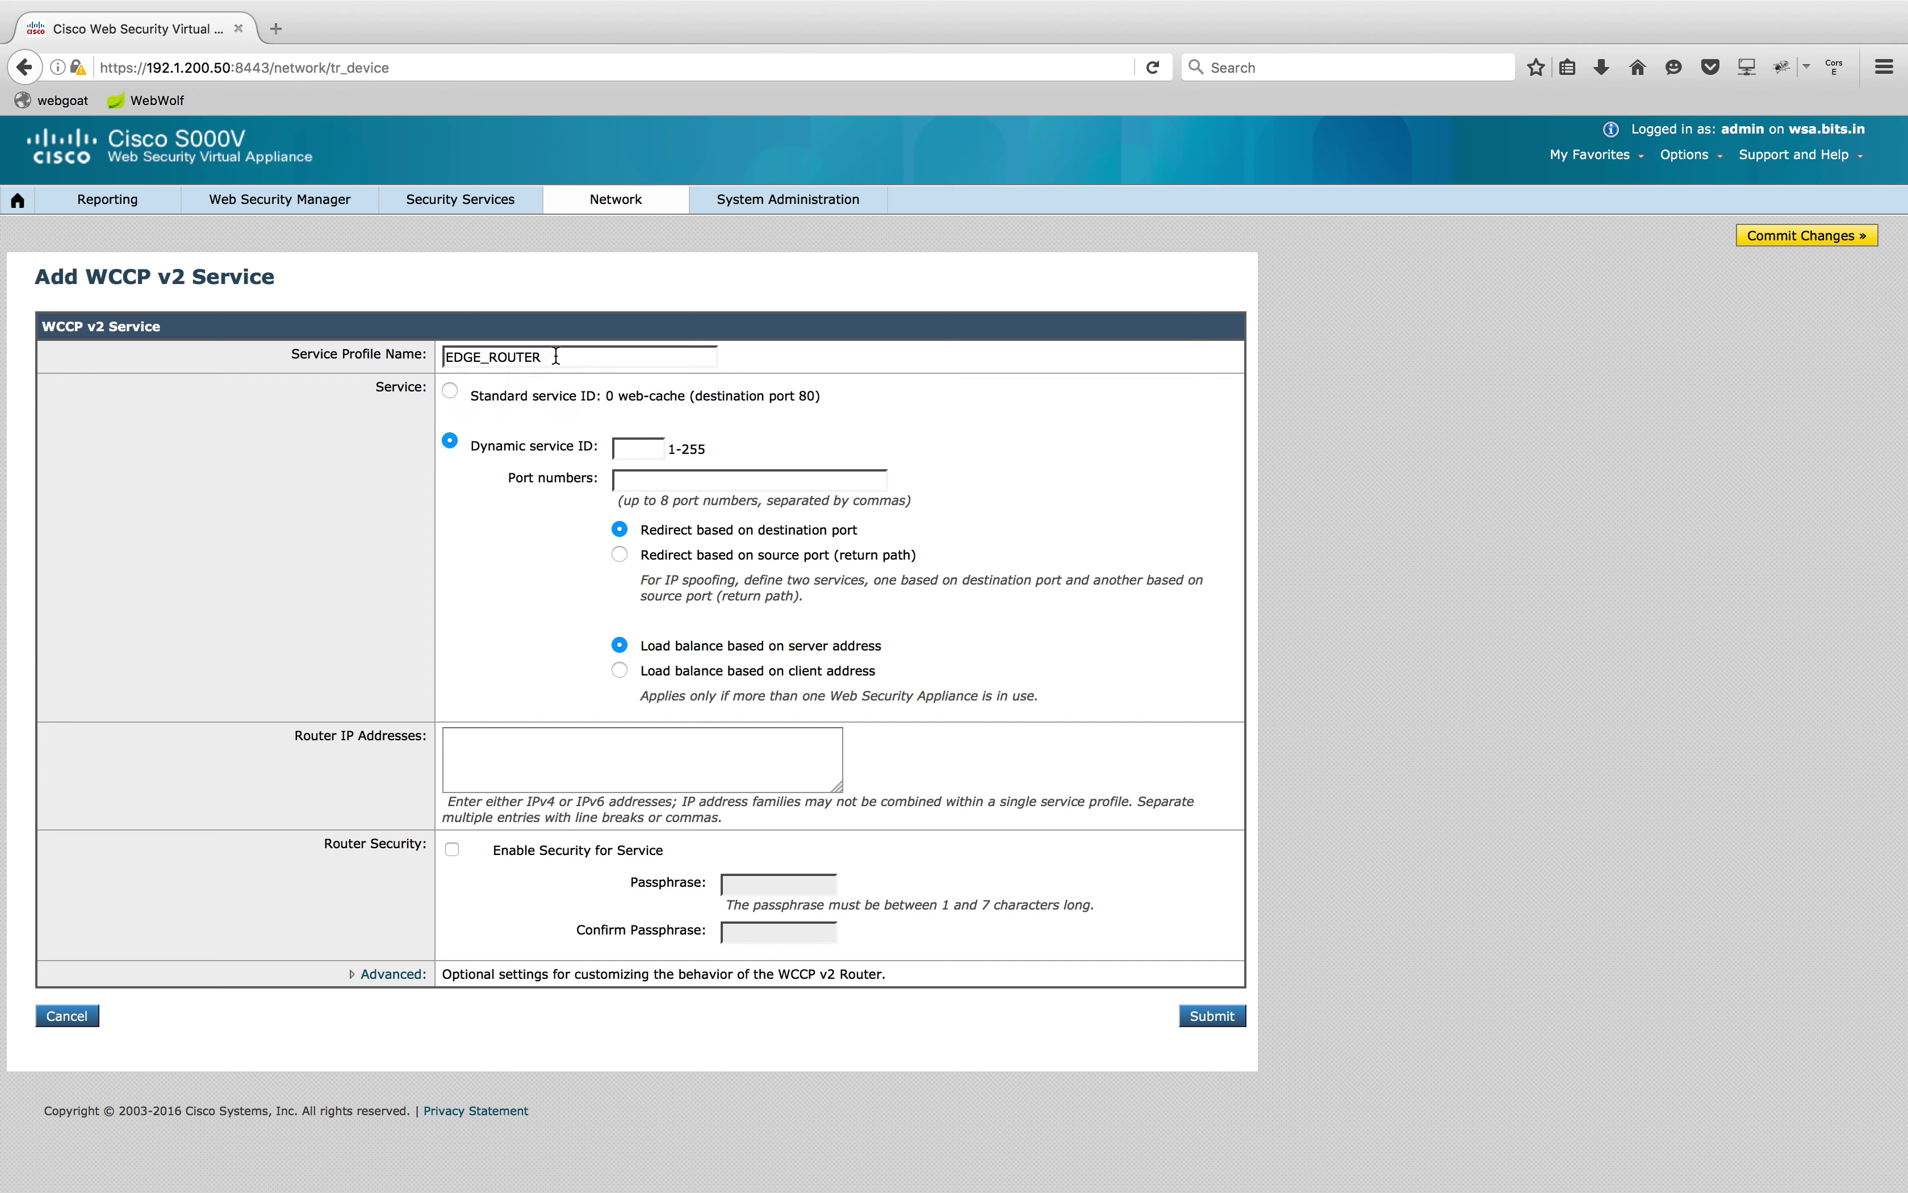
left_click(646, 451)
type("99")
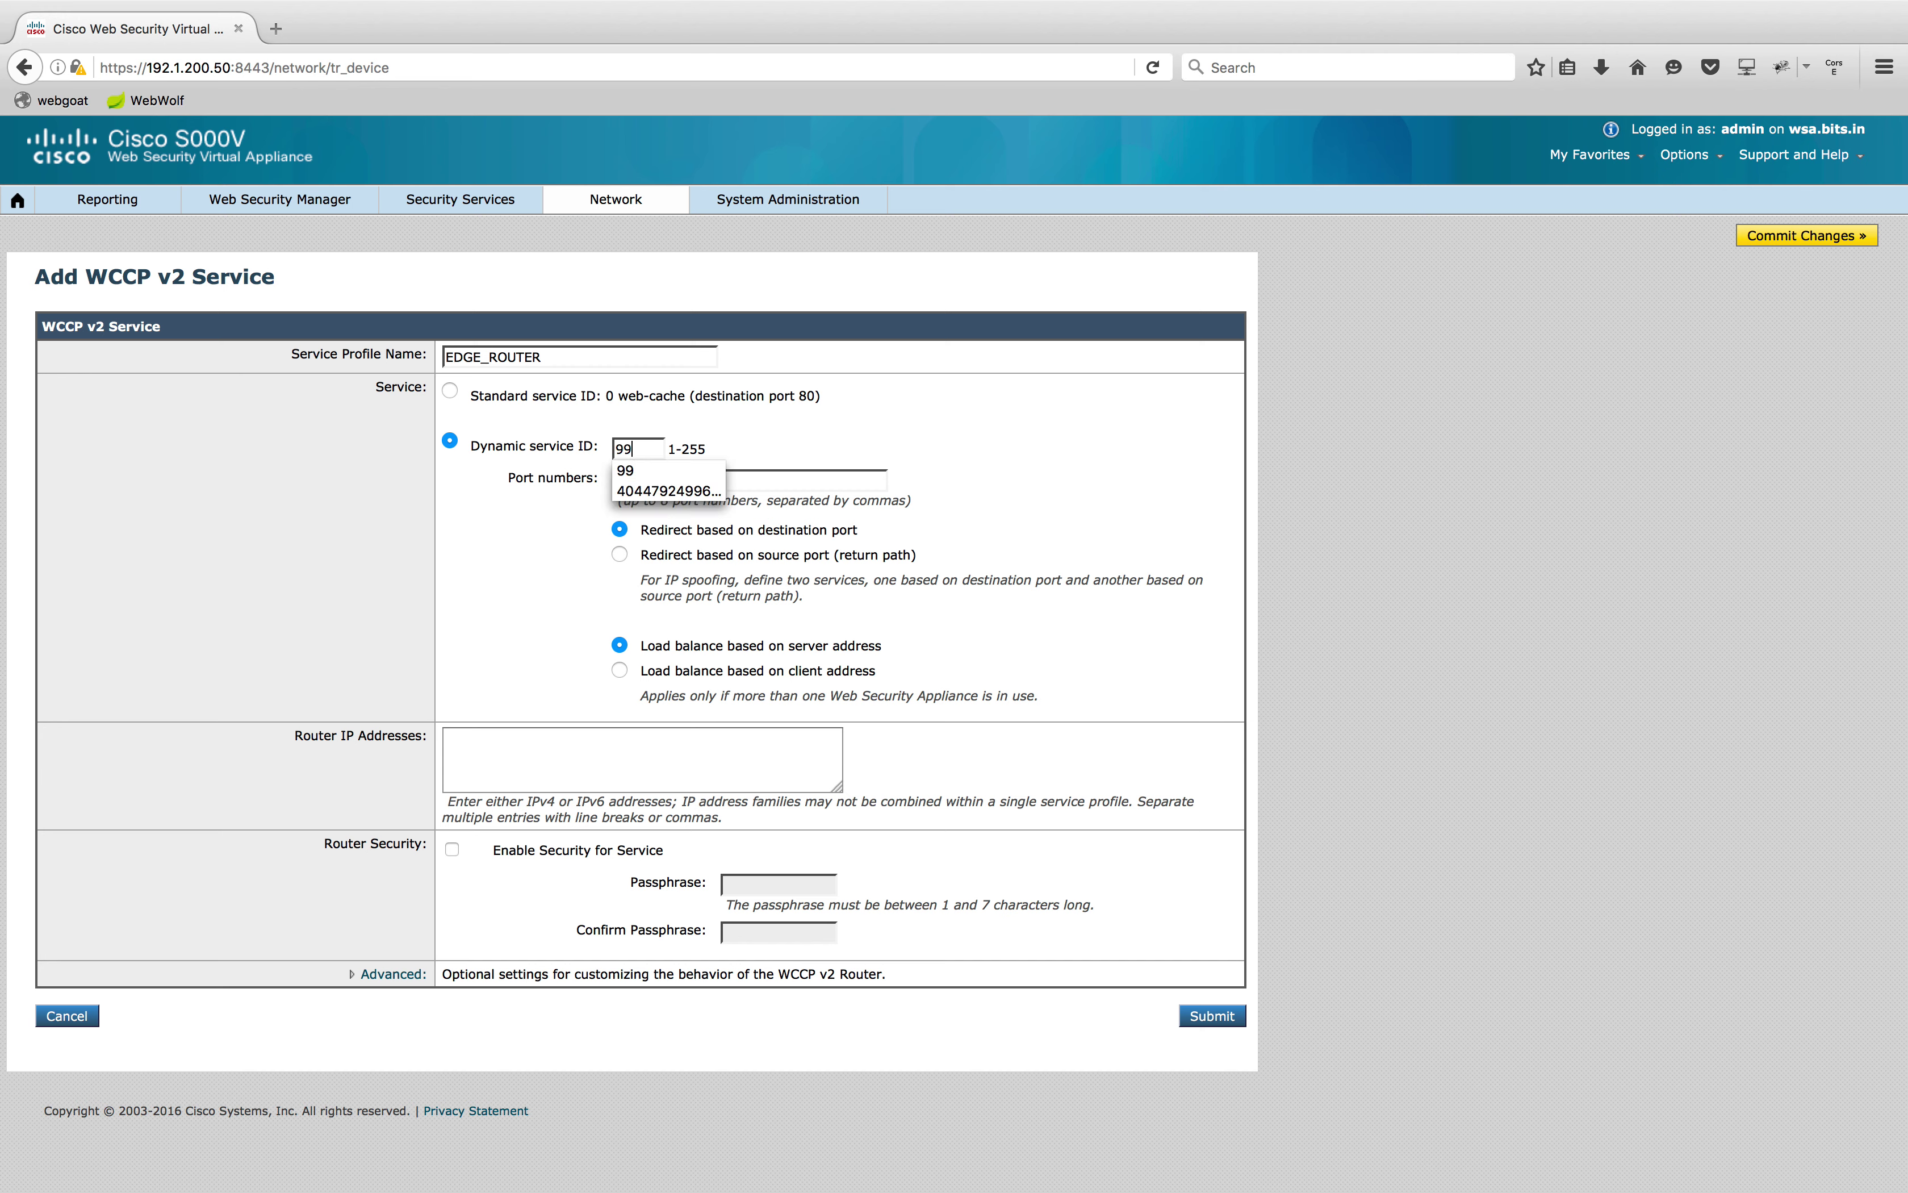
key("super+Tab")
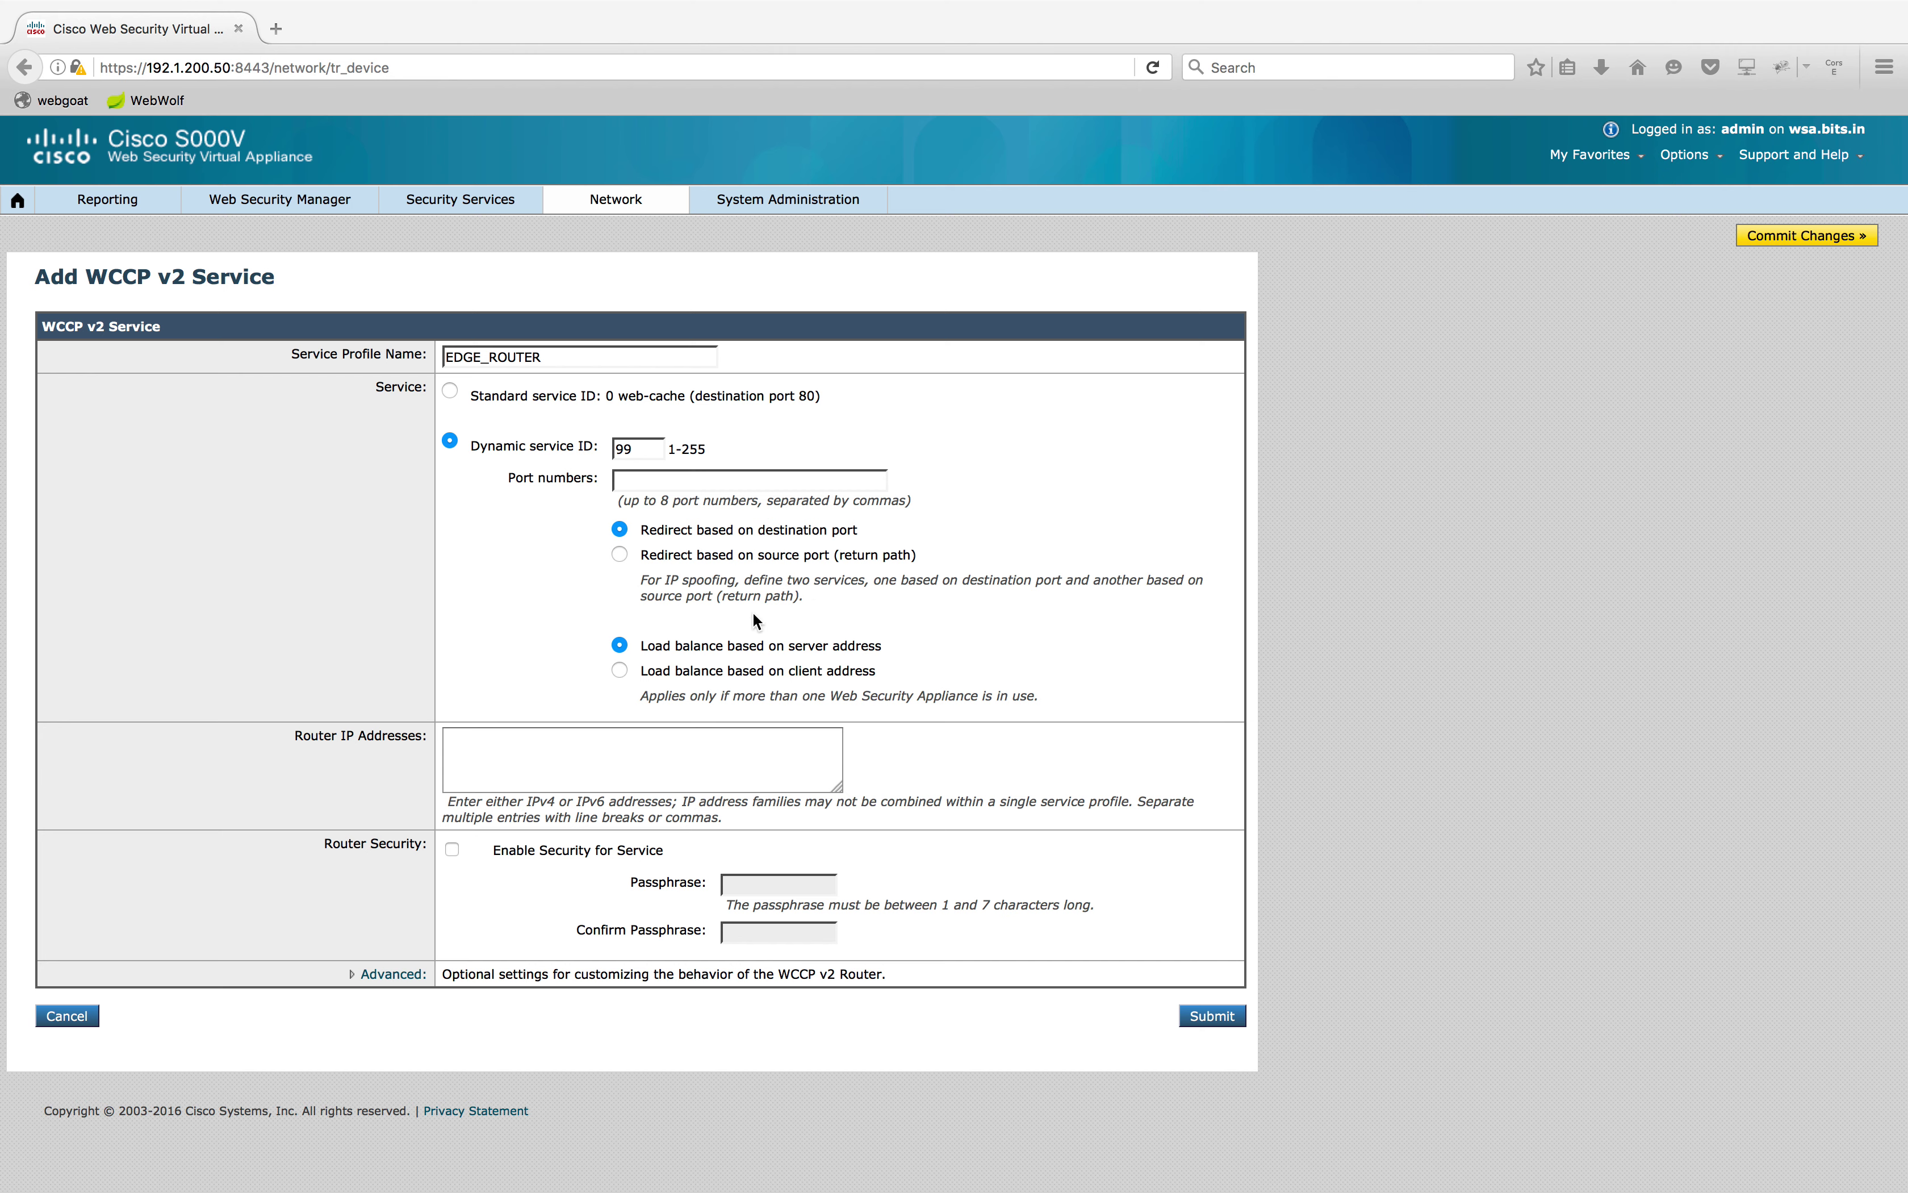
left_click(664, 478)
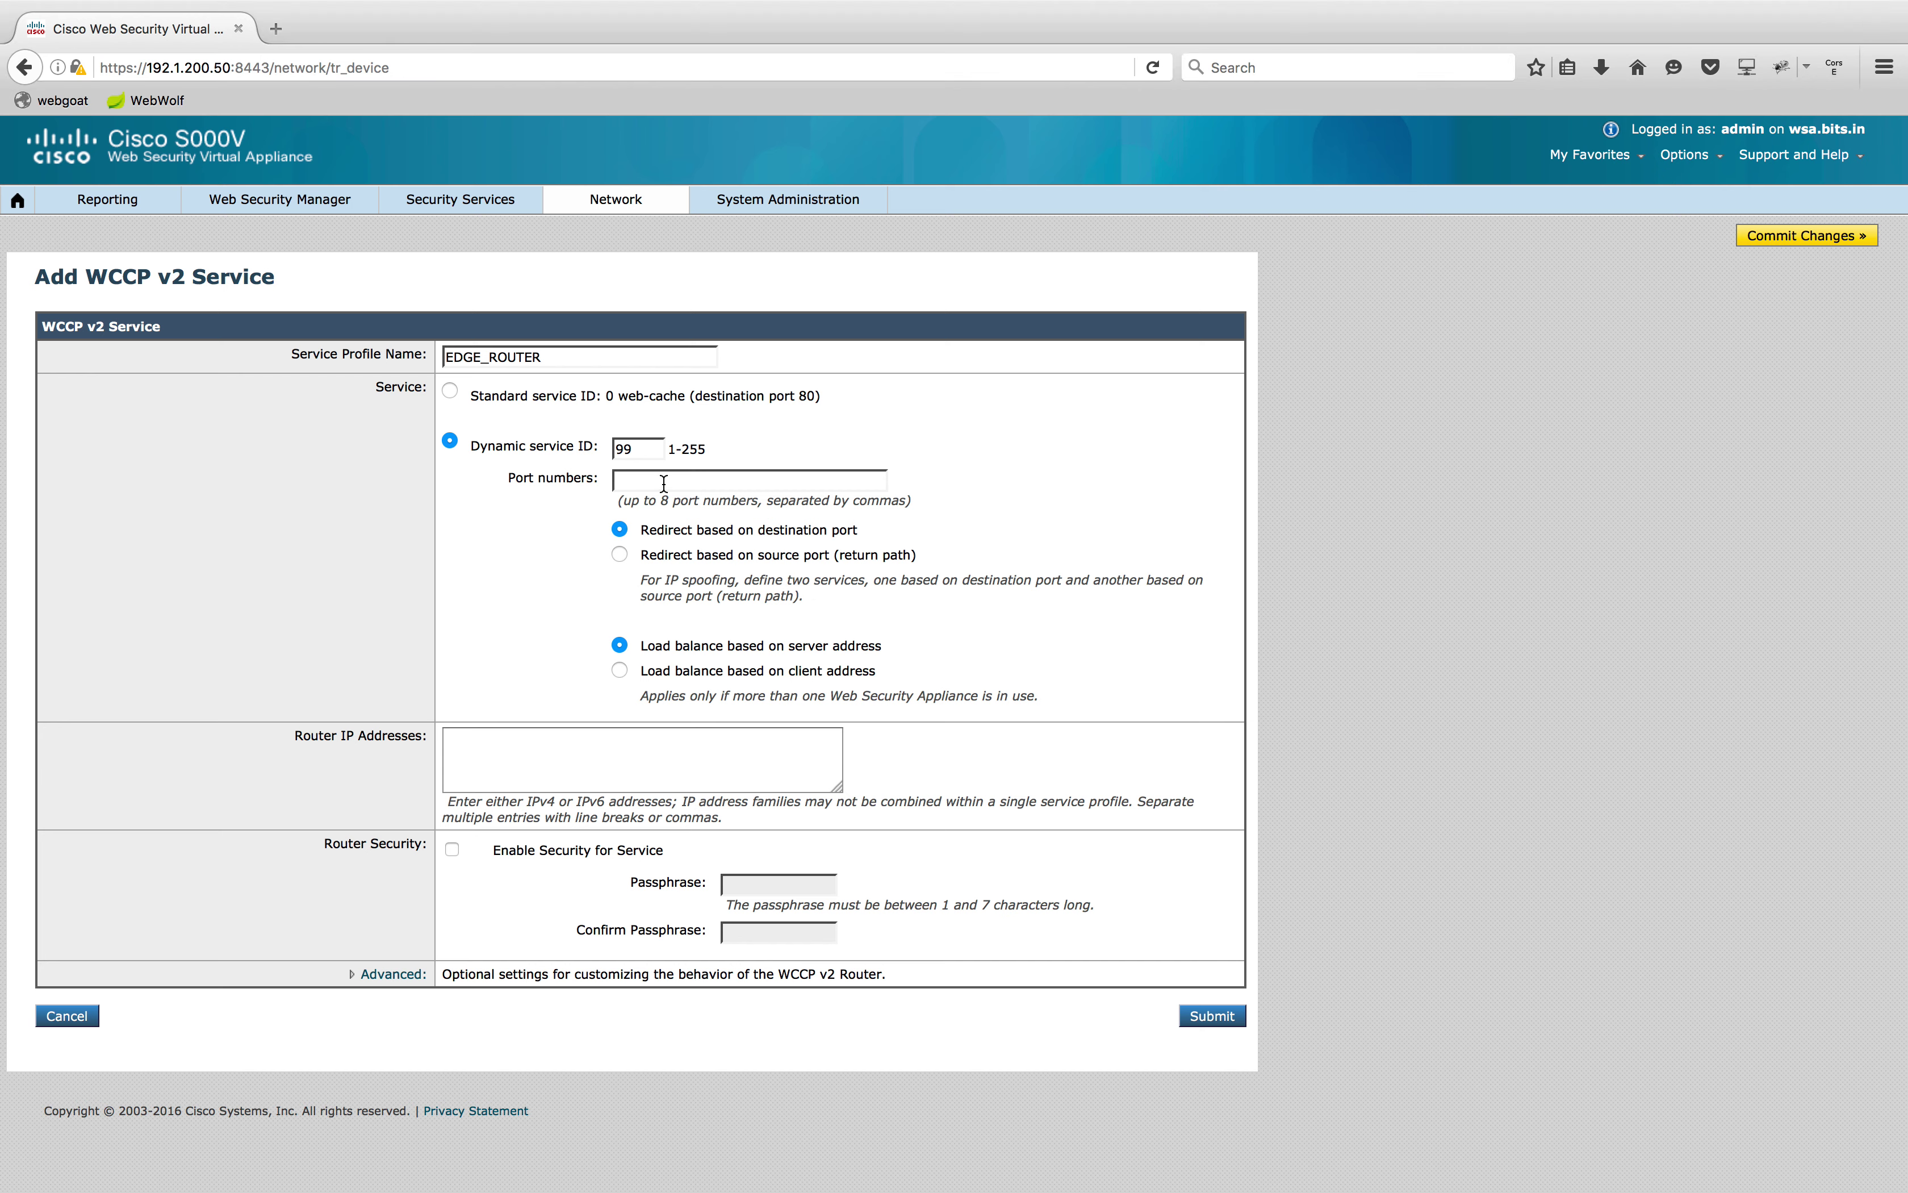
type("80")
left_click(651, 524)
Add router 192.1.200.2, enable security with a passphrase, submit the service and commit changes
left_click(623, 759)
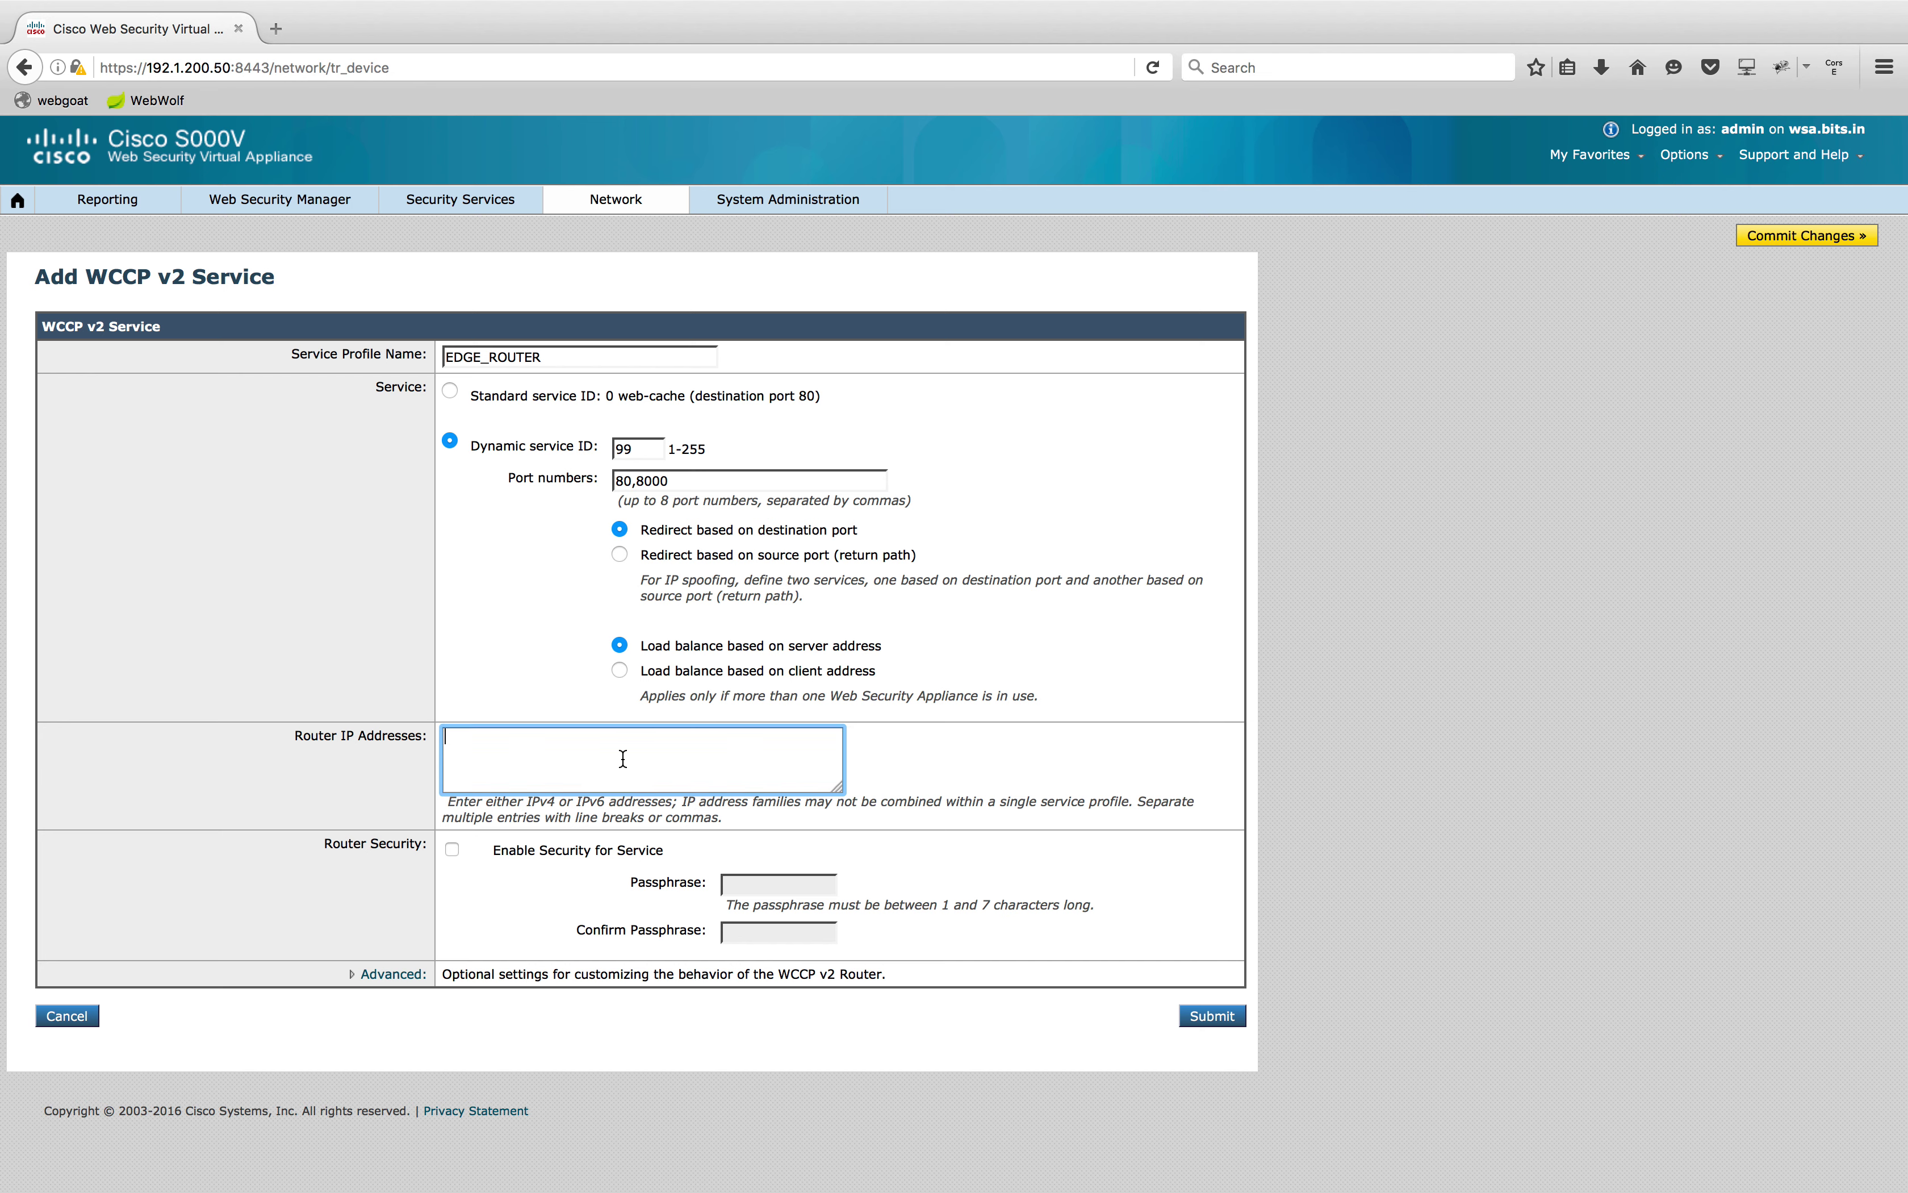
type("192.1.200.2")
left_click(1543, 820)
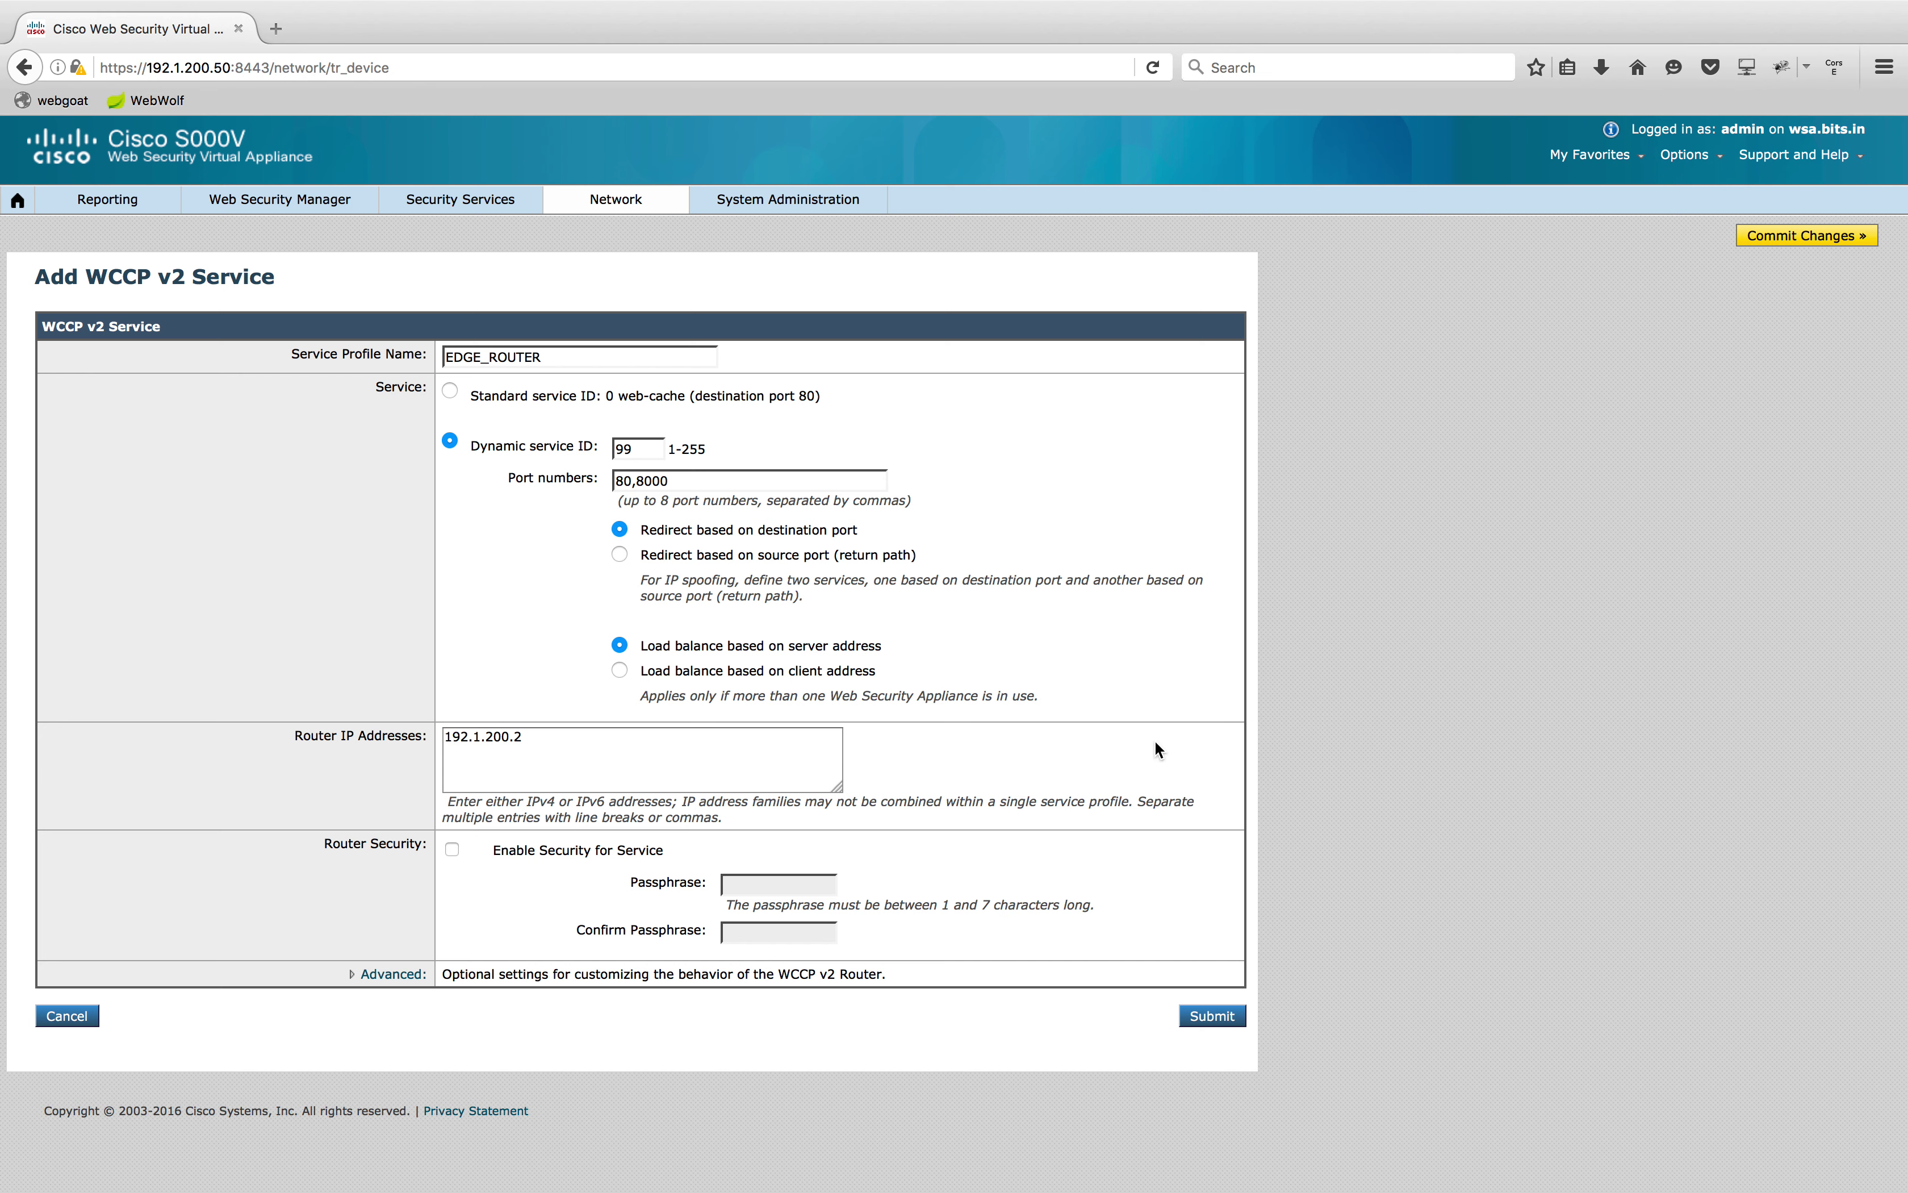
left_click(453, 848)
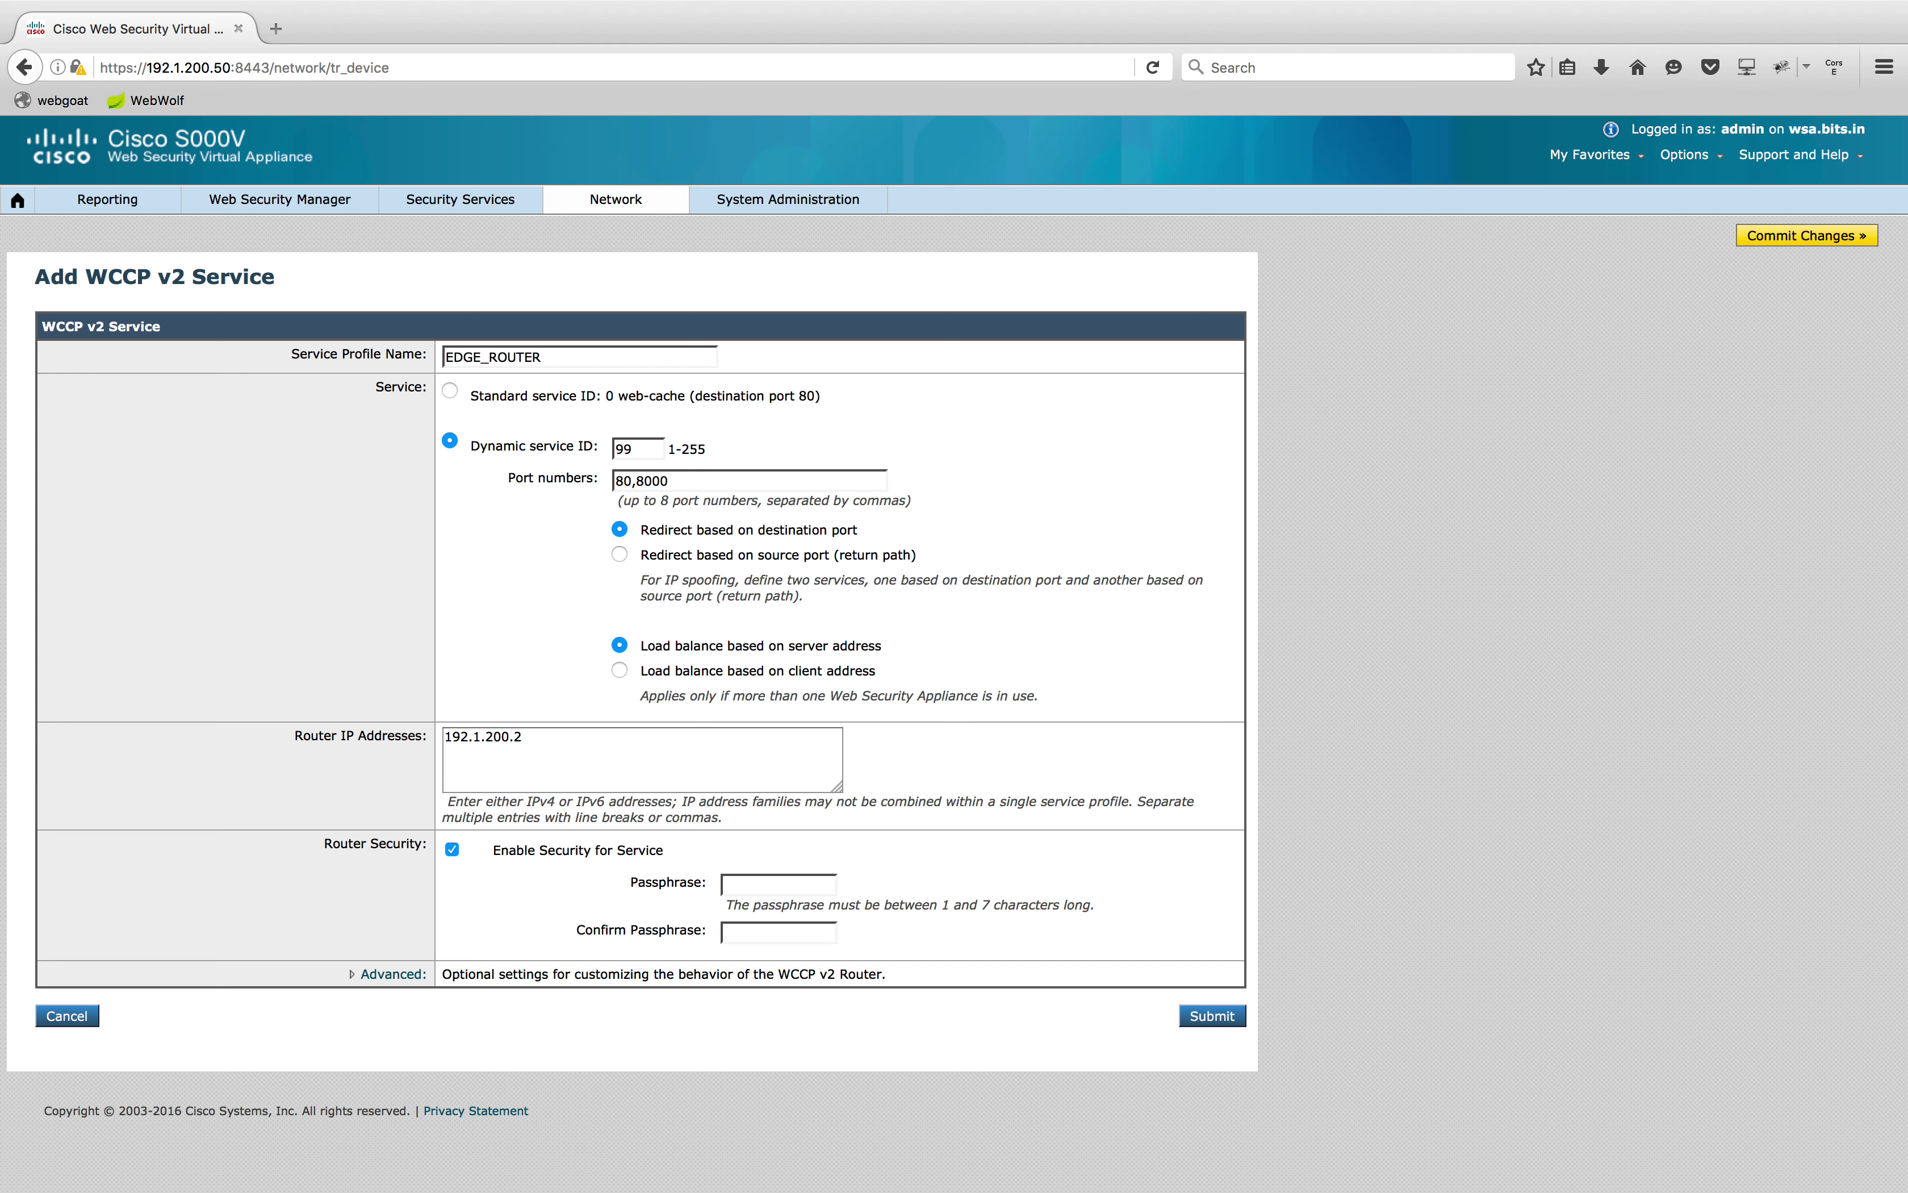
left_click(808, 894)
type("•••••••")
left_click(795, 941)
type("•••••")
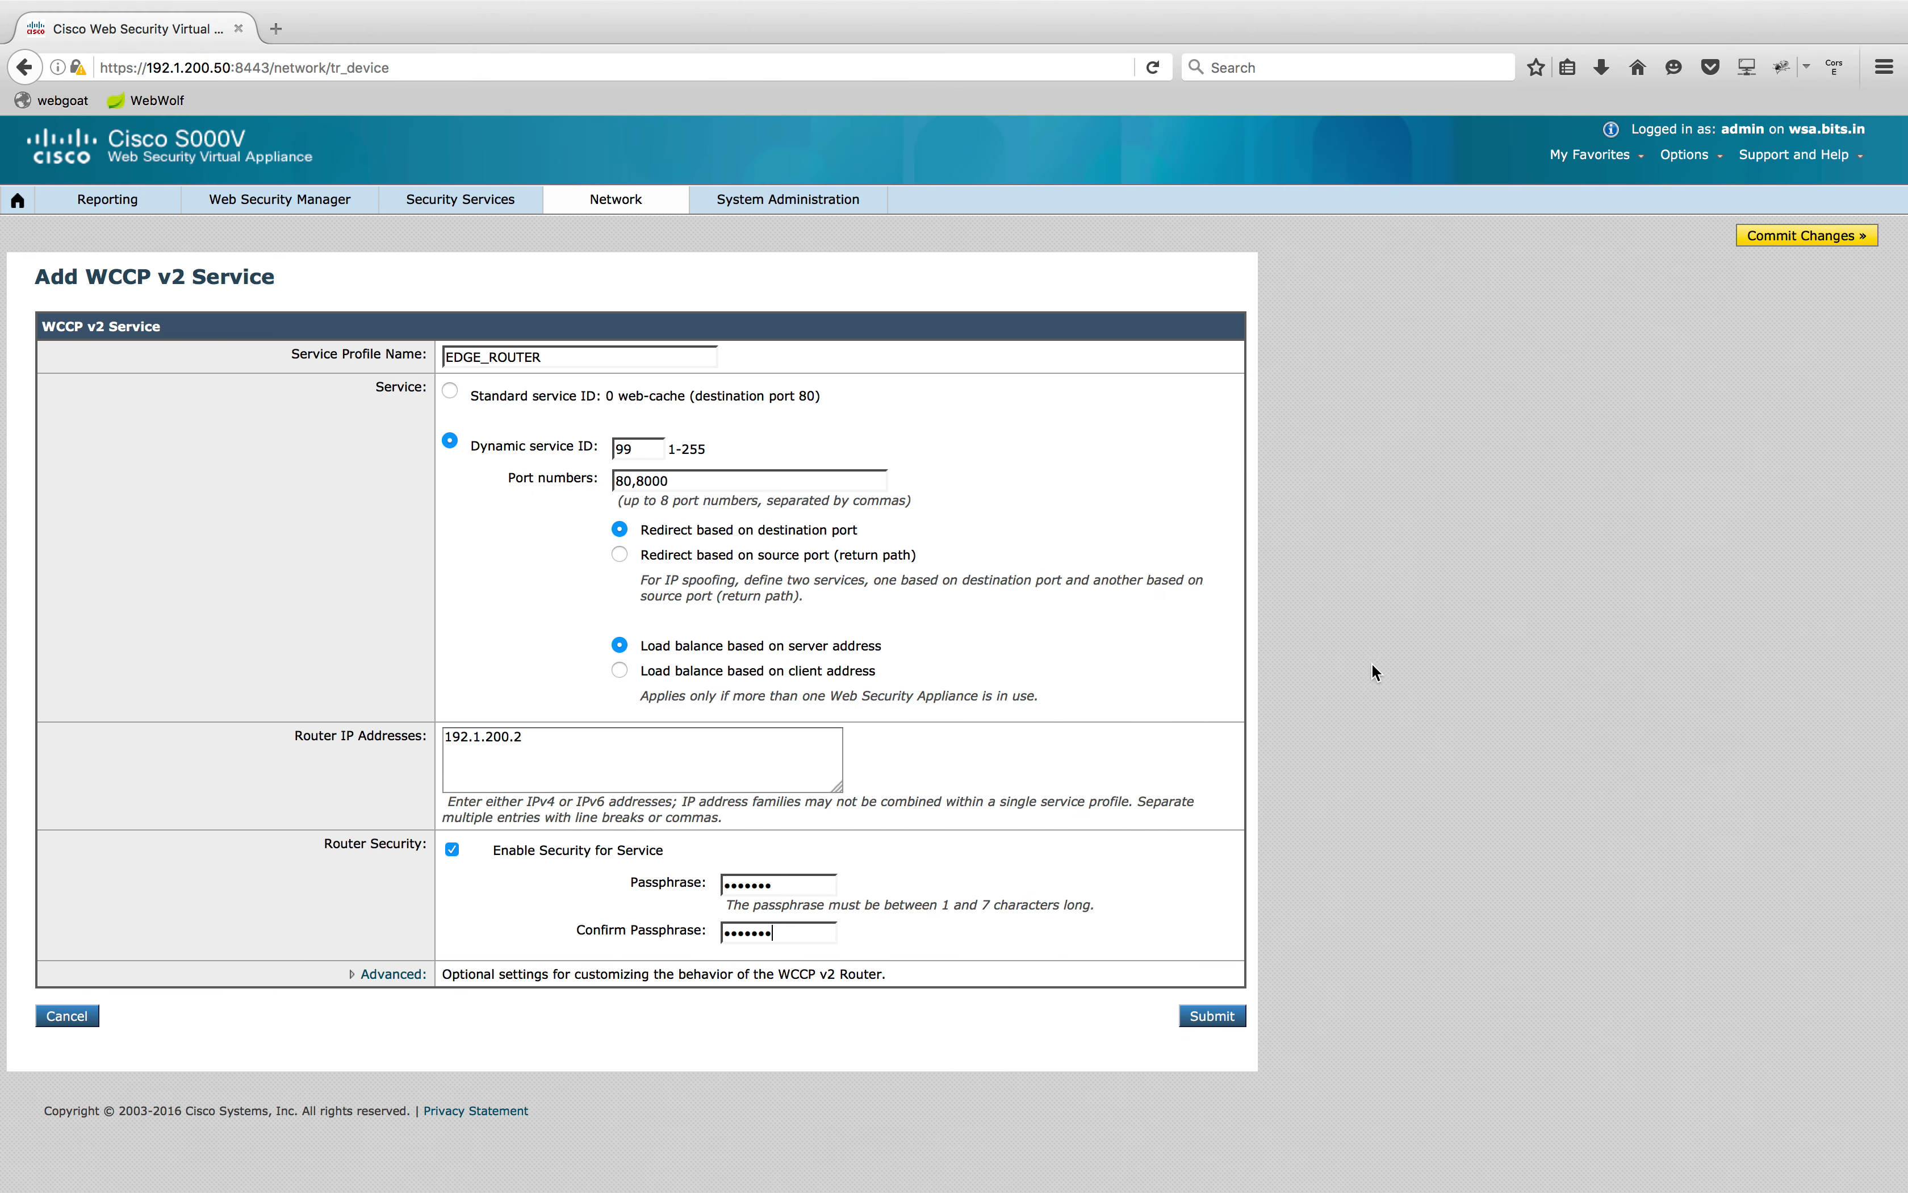
left_click(1015, 963)
left_click(1197, 1016)
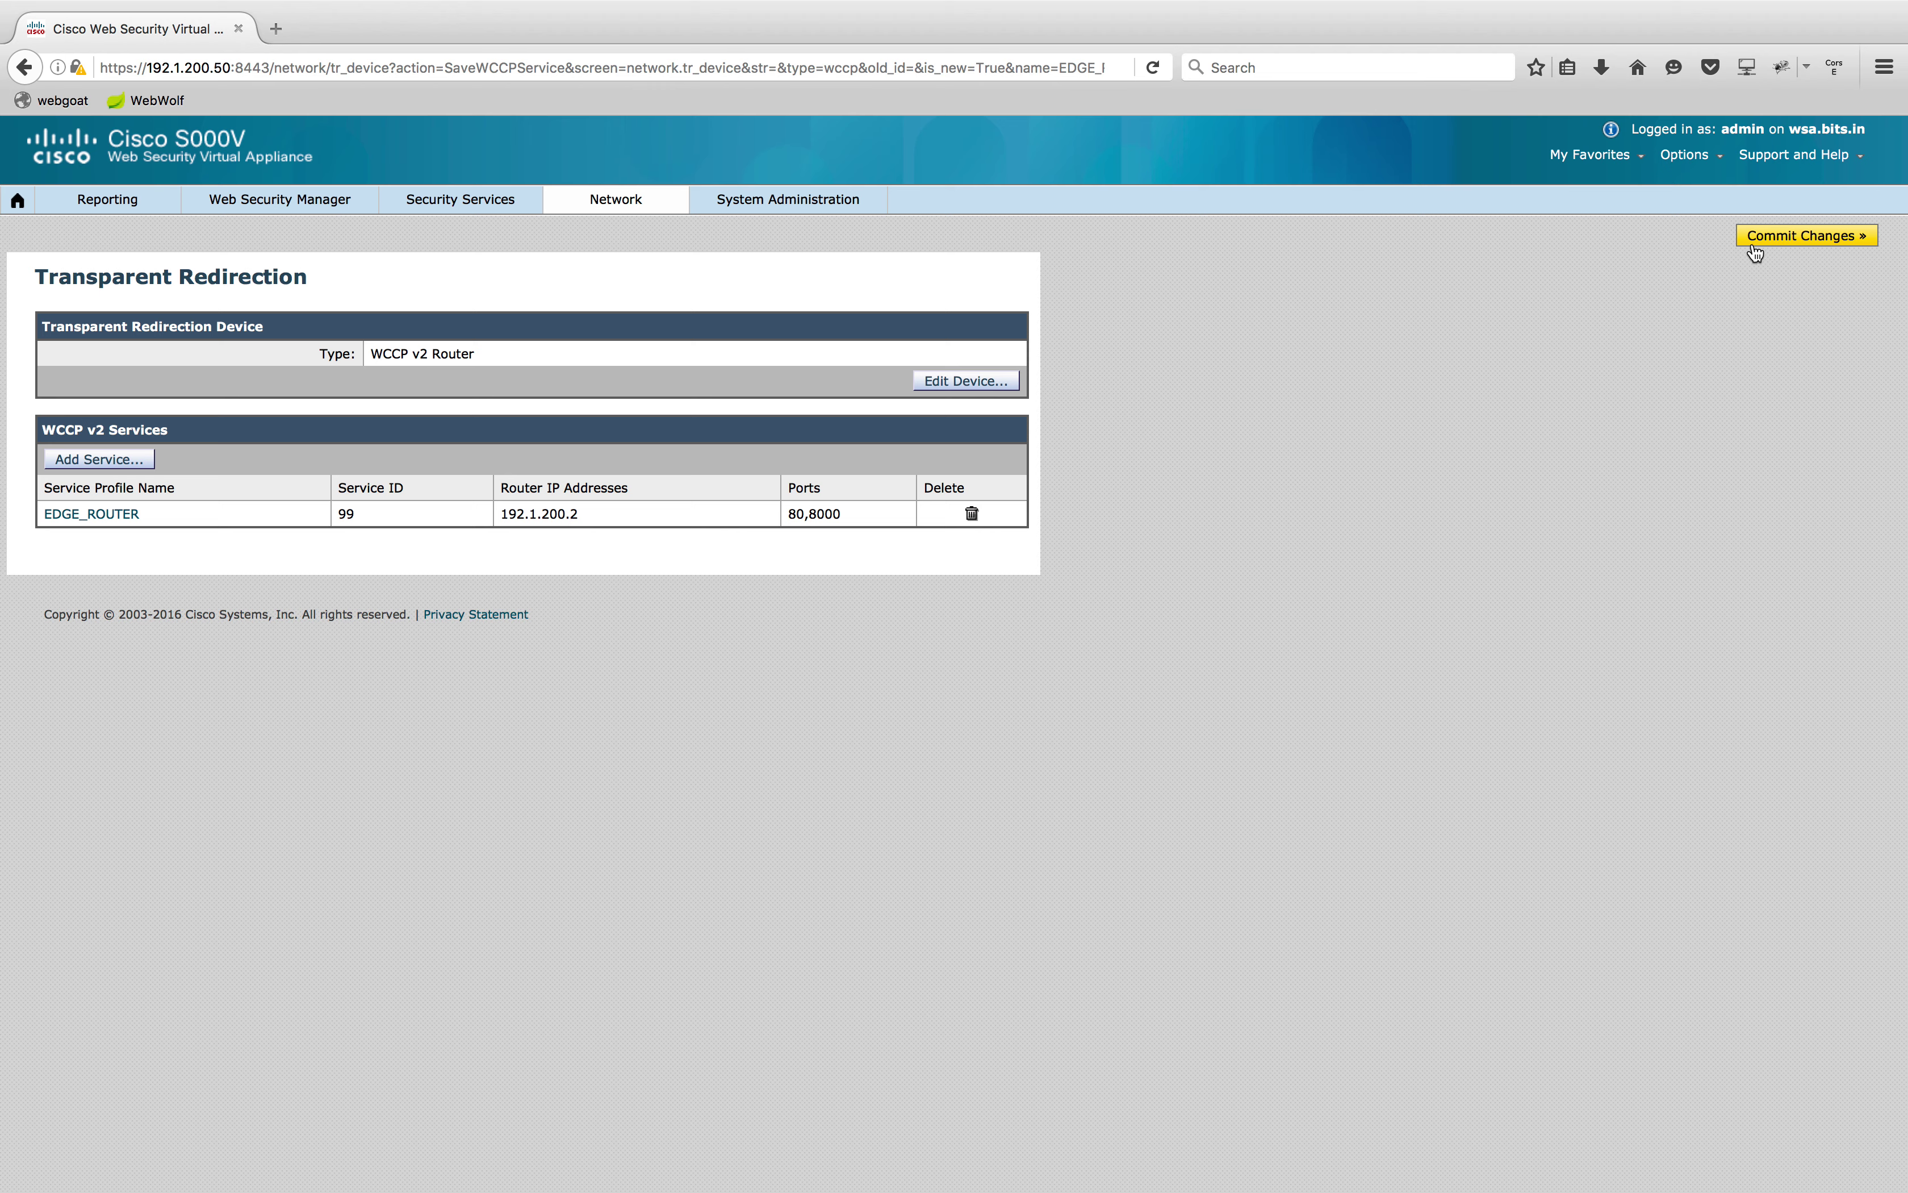
left_click(1770, 236)
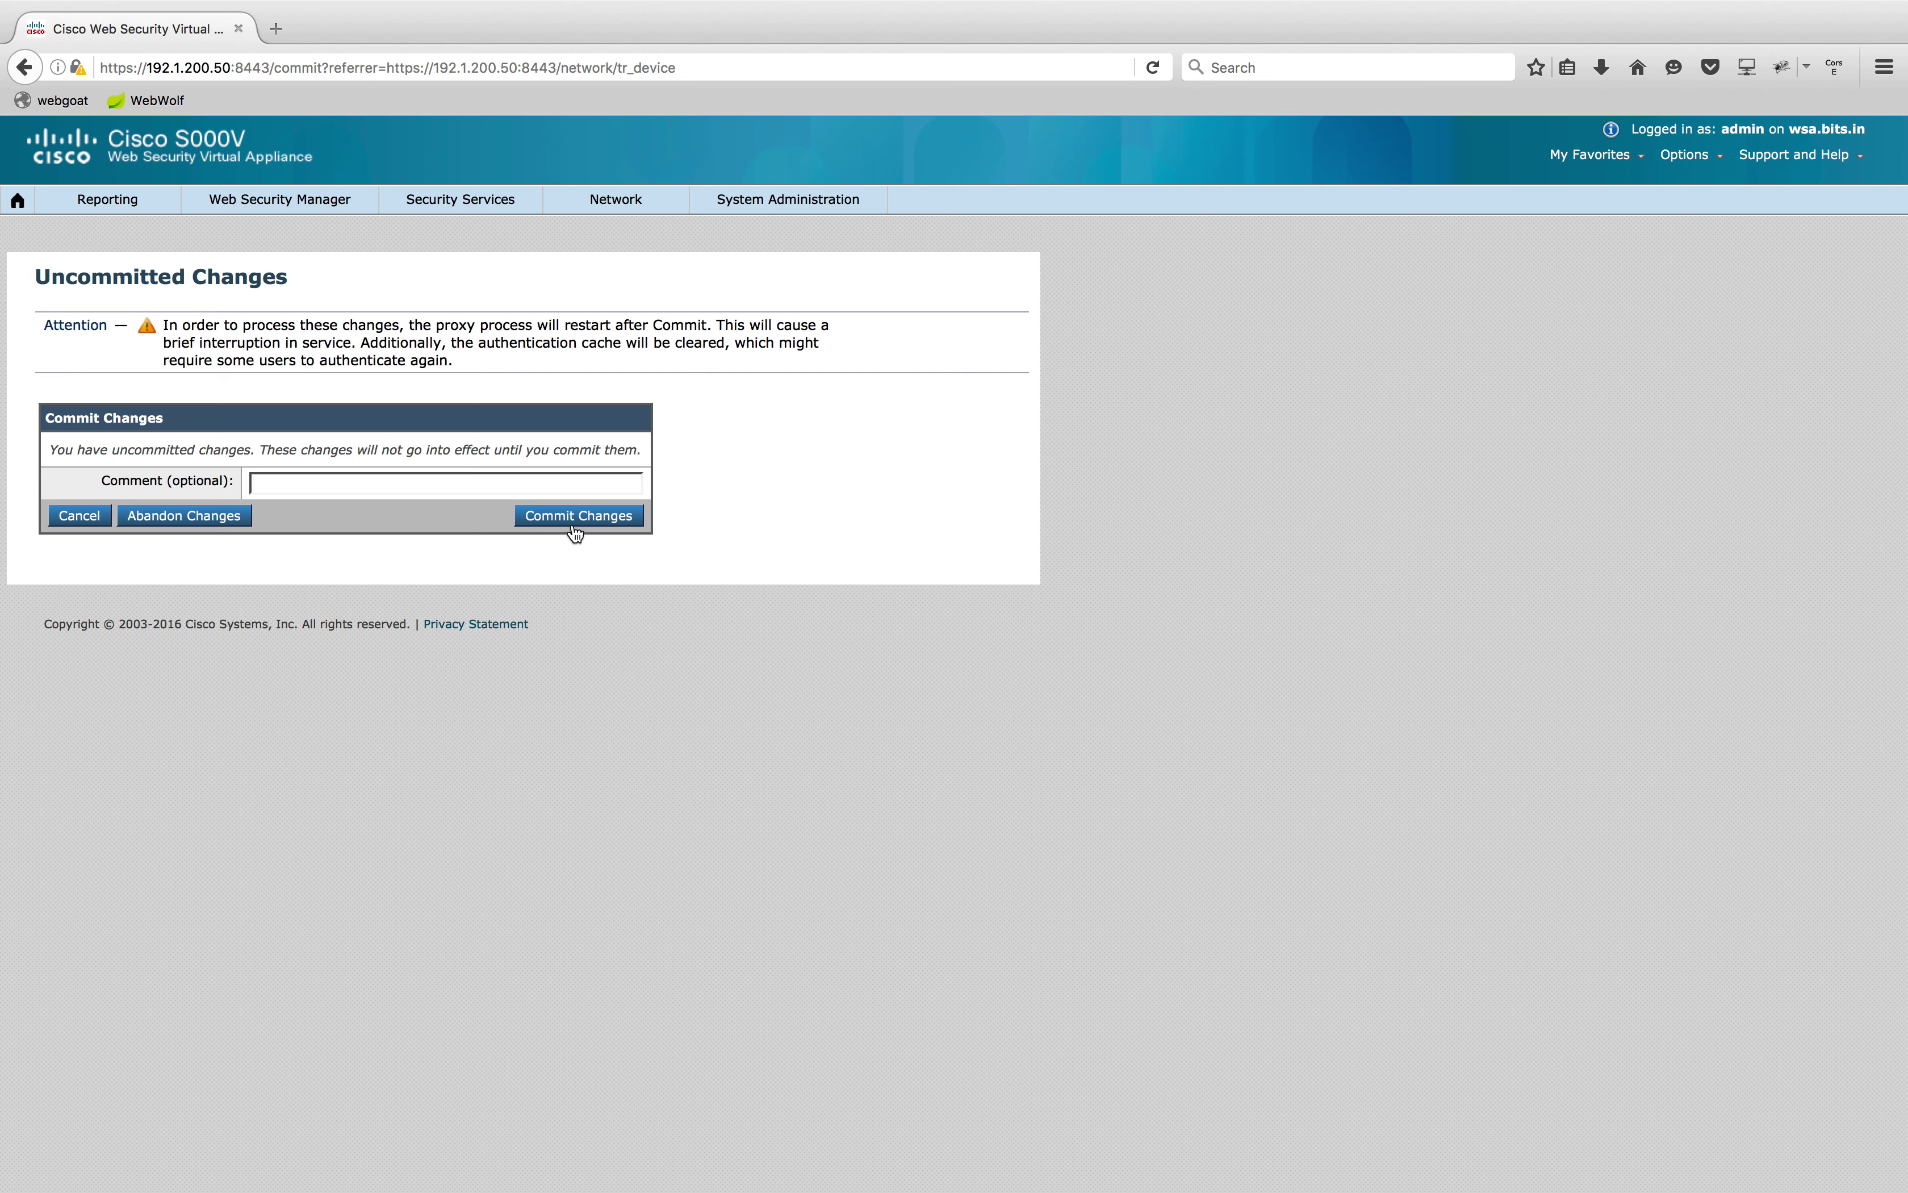
left_click(577, 524)
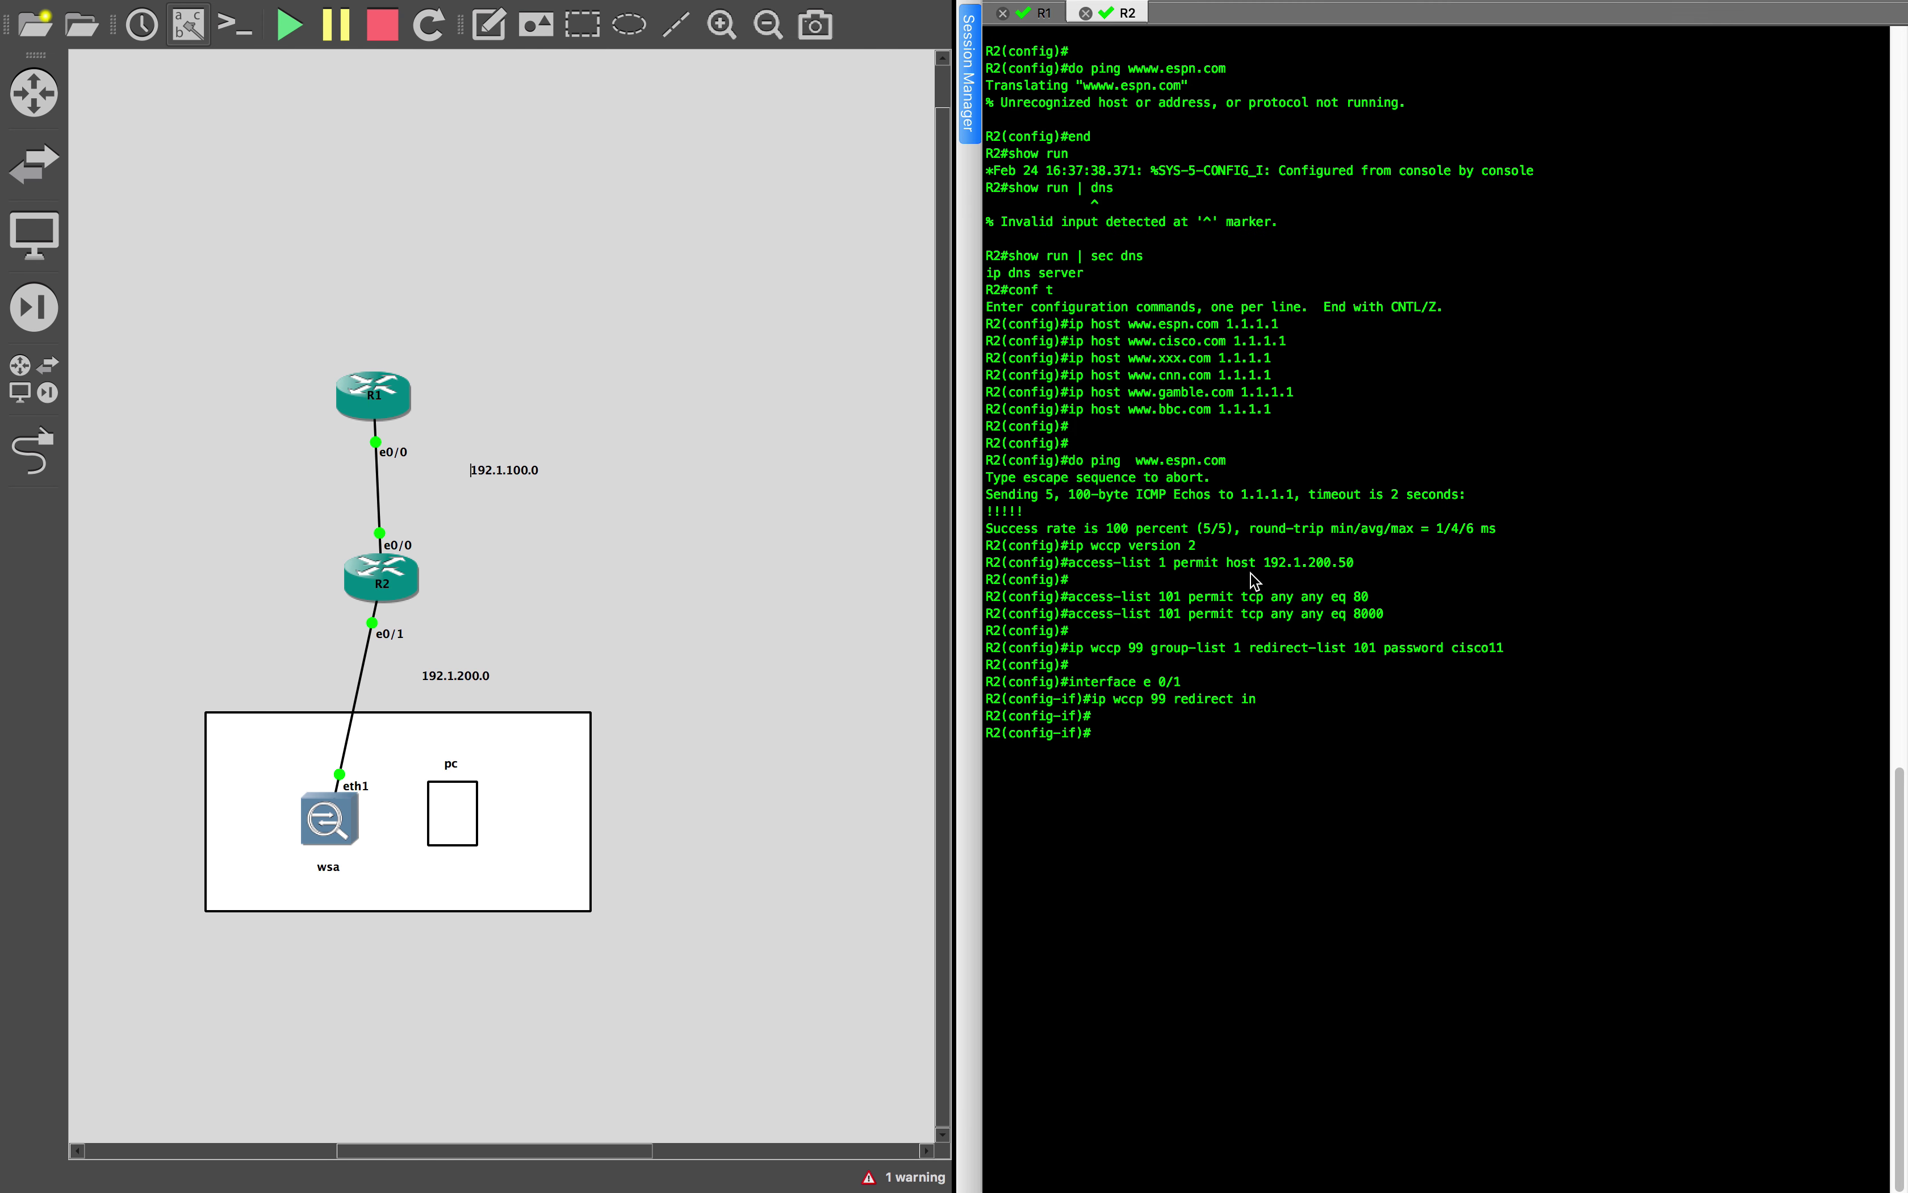
On R2, leave interface mode and run 'do show ip wccp 99 view', confirming client 192.1.200.50
key("Return")
key("Return")
key("Return")
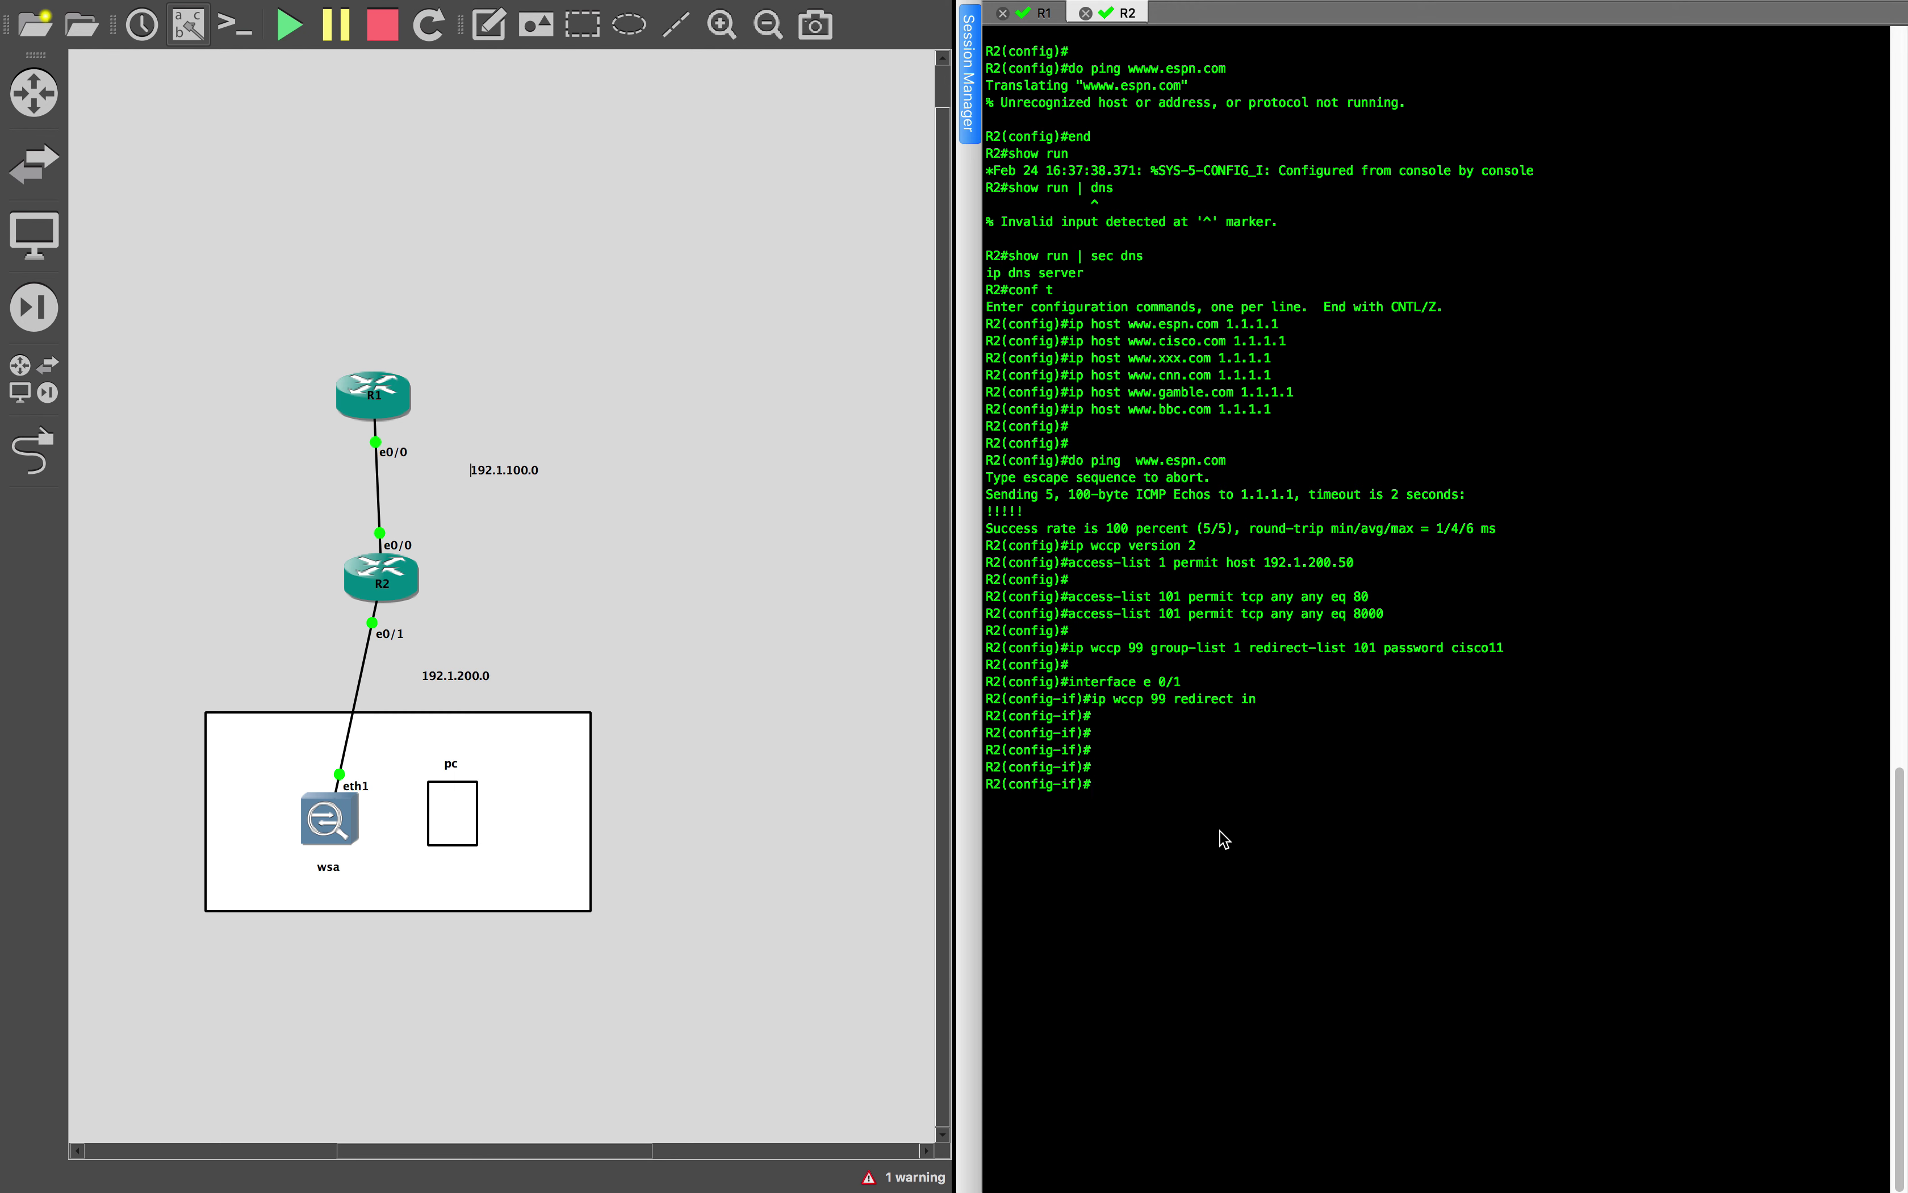
type("exit")
key("Return")
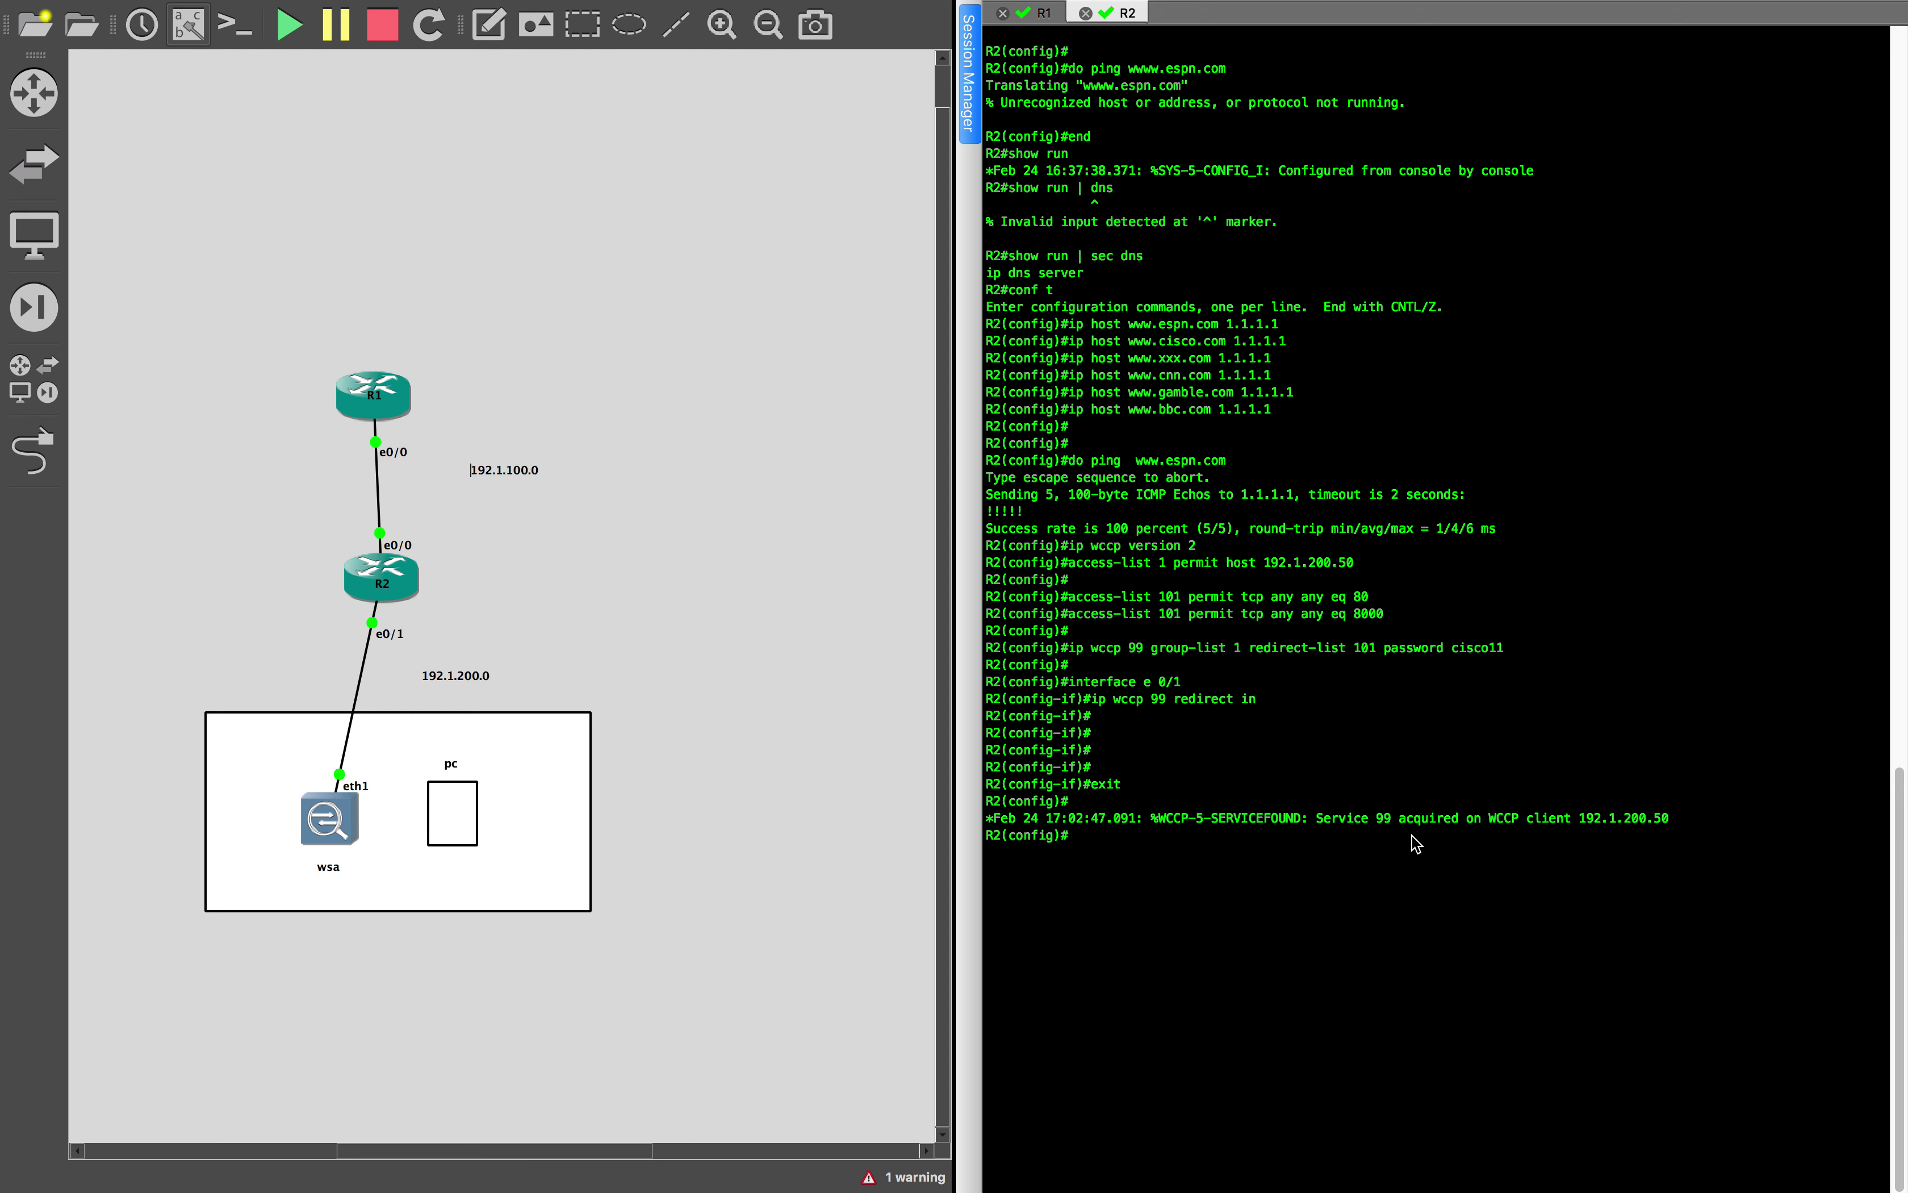
type("do show ip wccp 99 view")
key("Return")
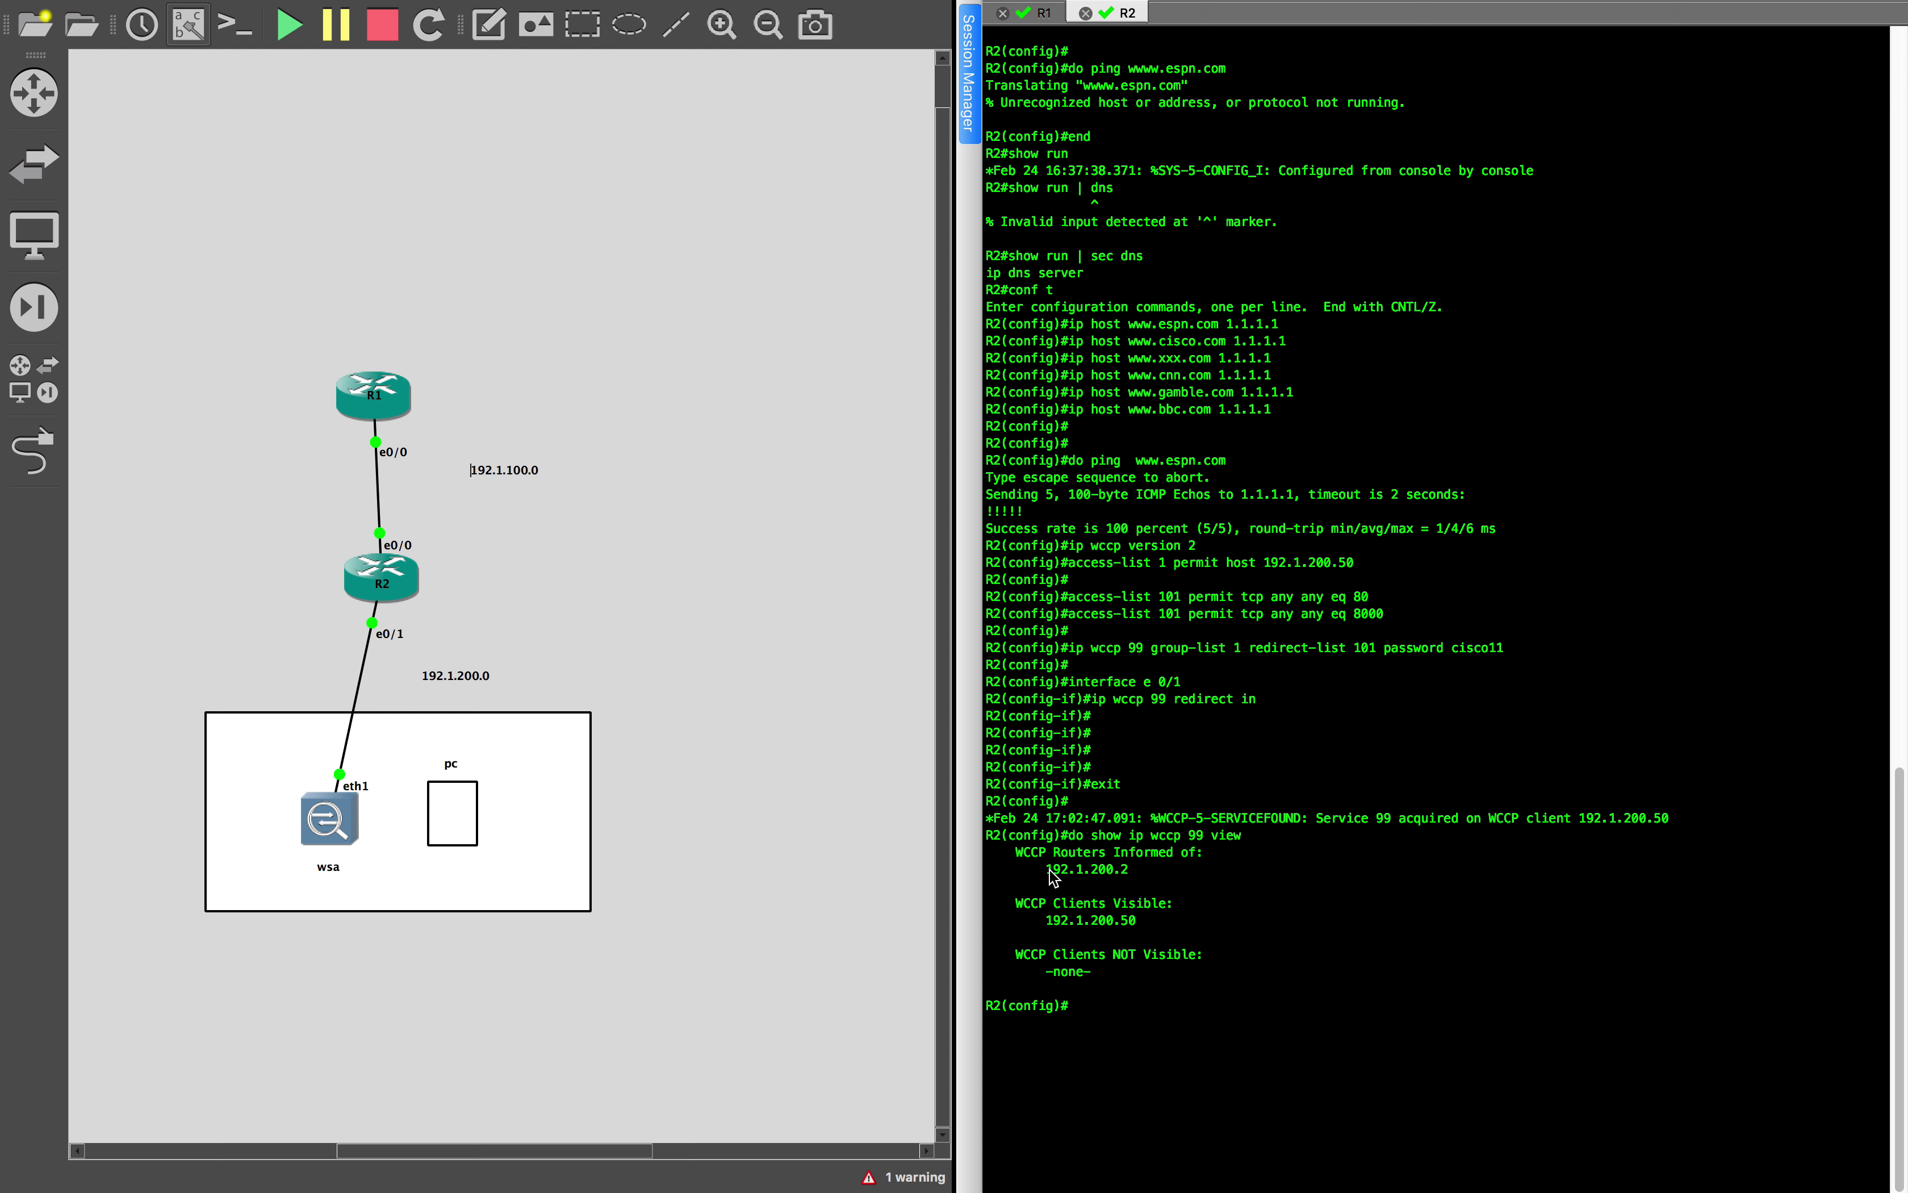
left_click_drag(1049, 919, 1177, 921)
Add 8000 to the web proxy's HTTP ports, making them 80, 3128, 8000, and submit
key("ctrl+Left")
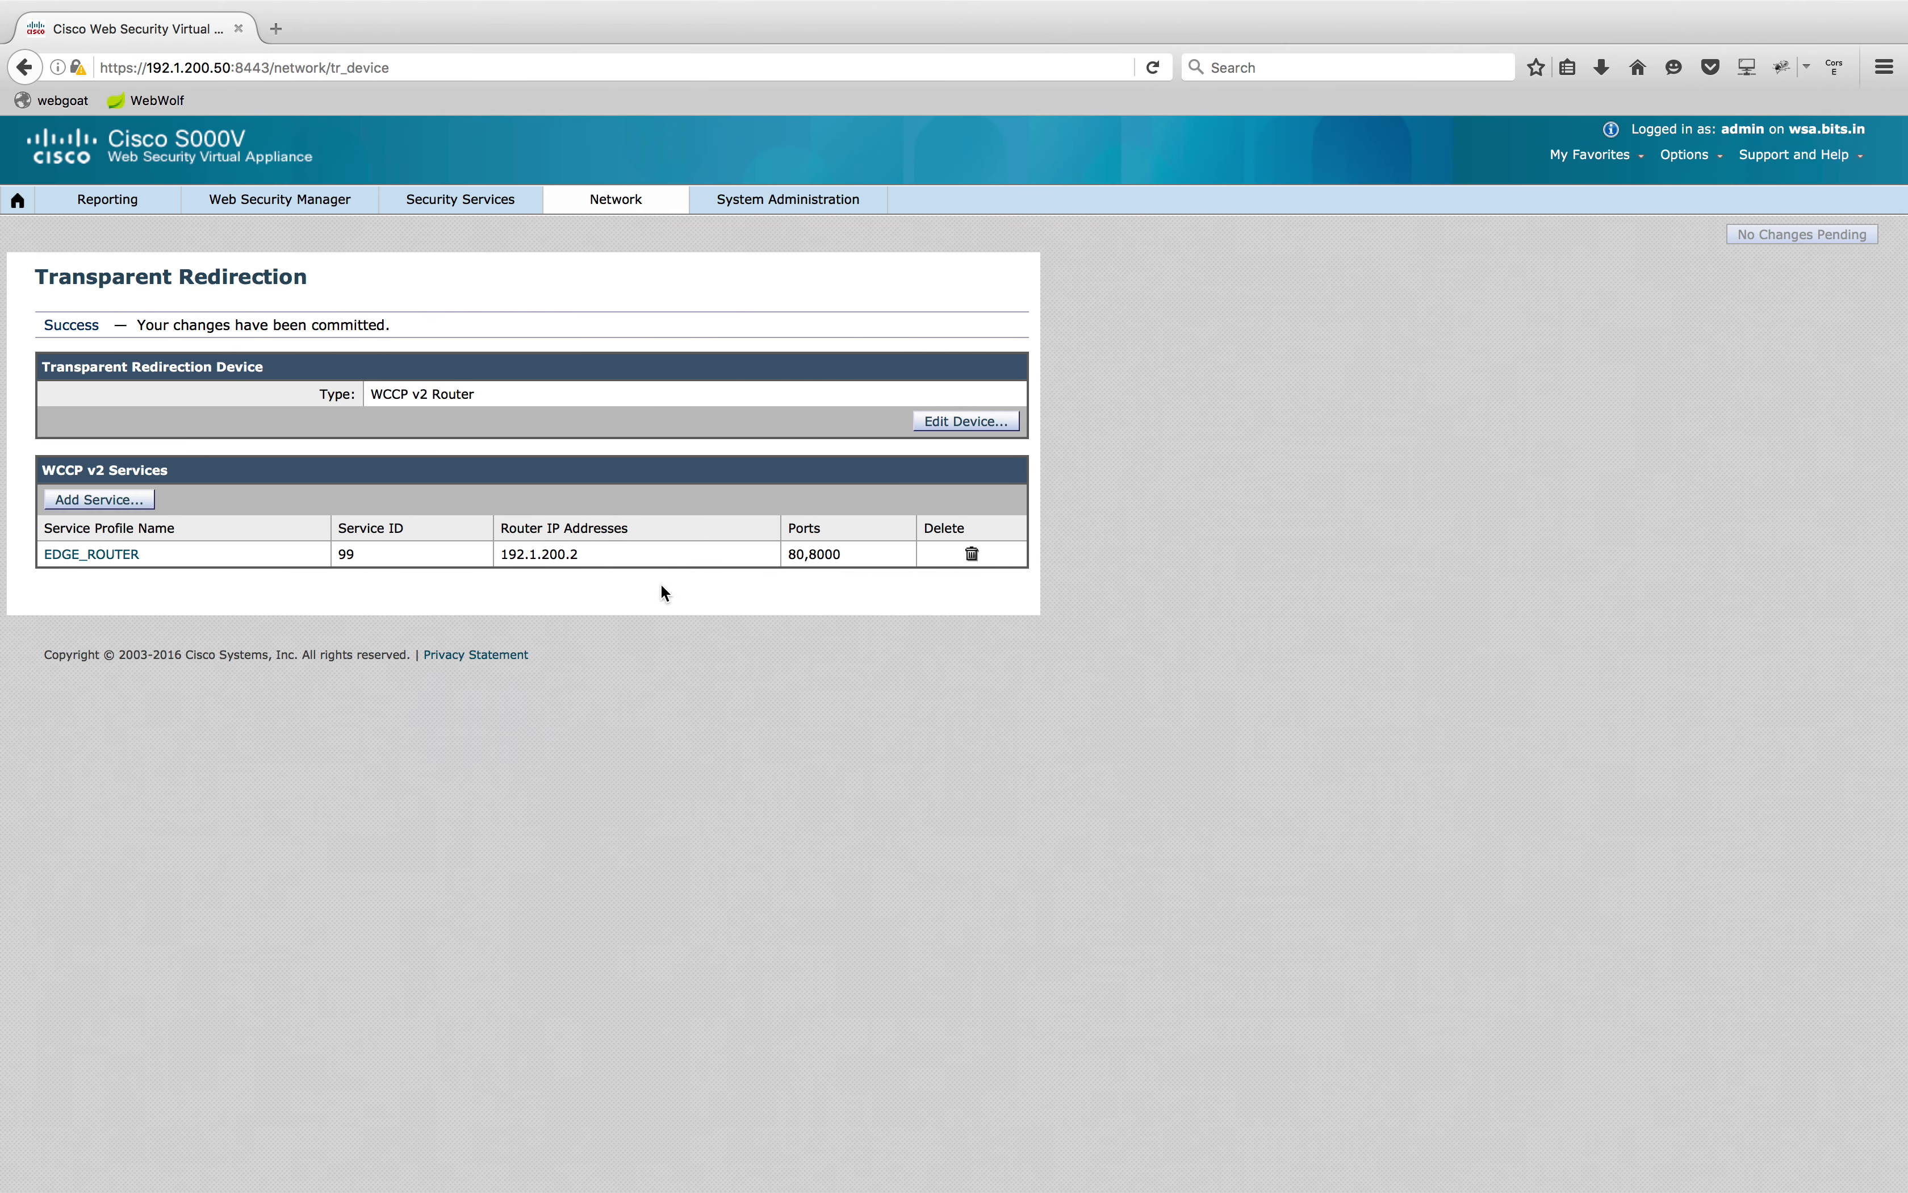
mouse_move(300, 207)
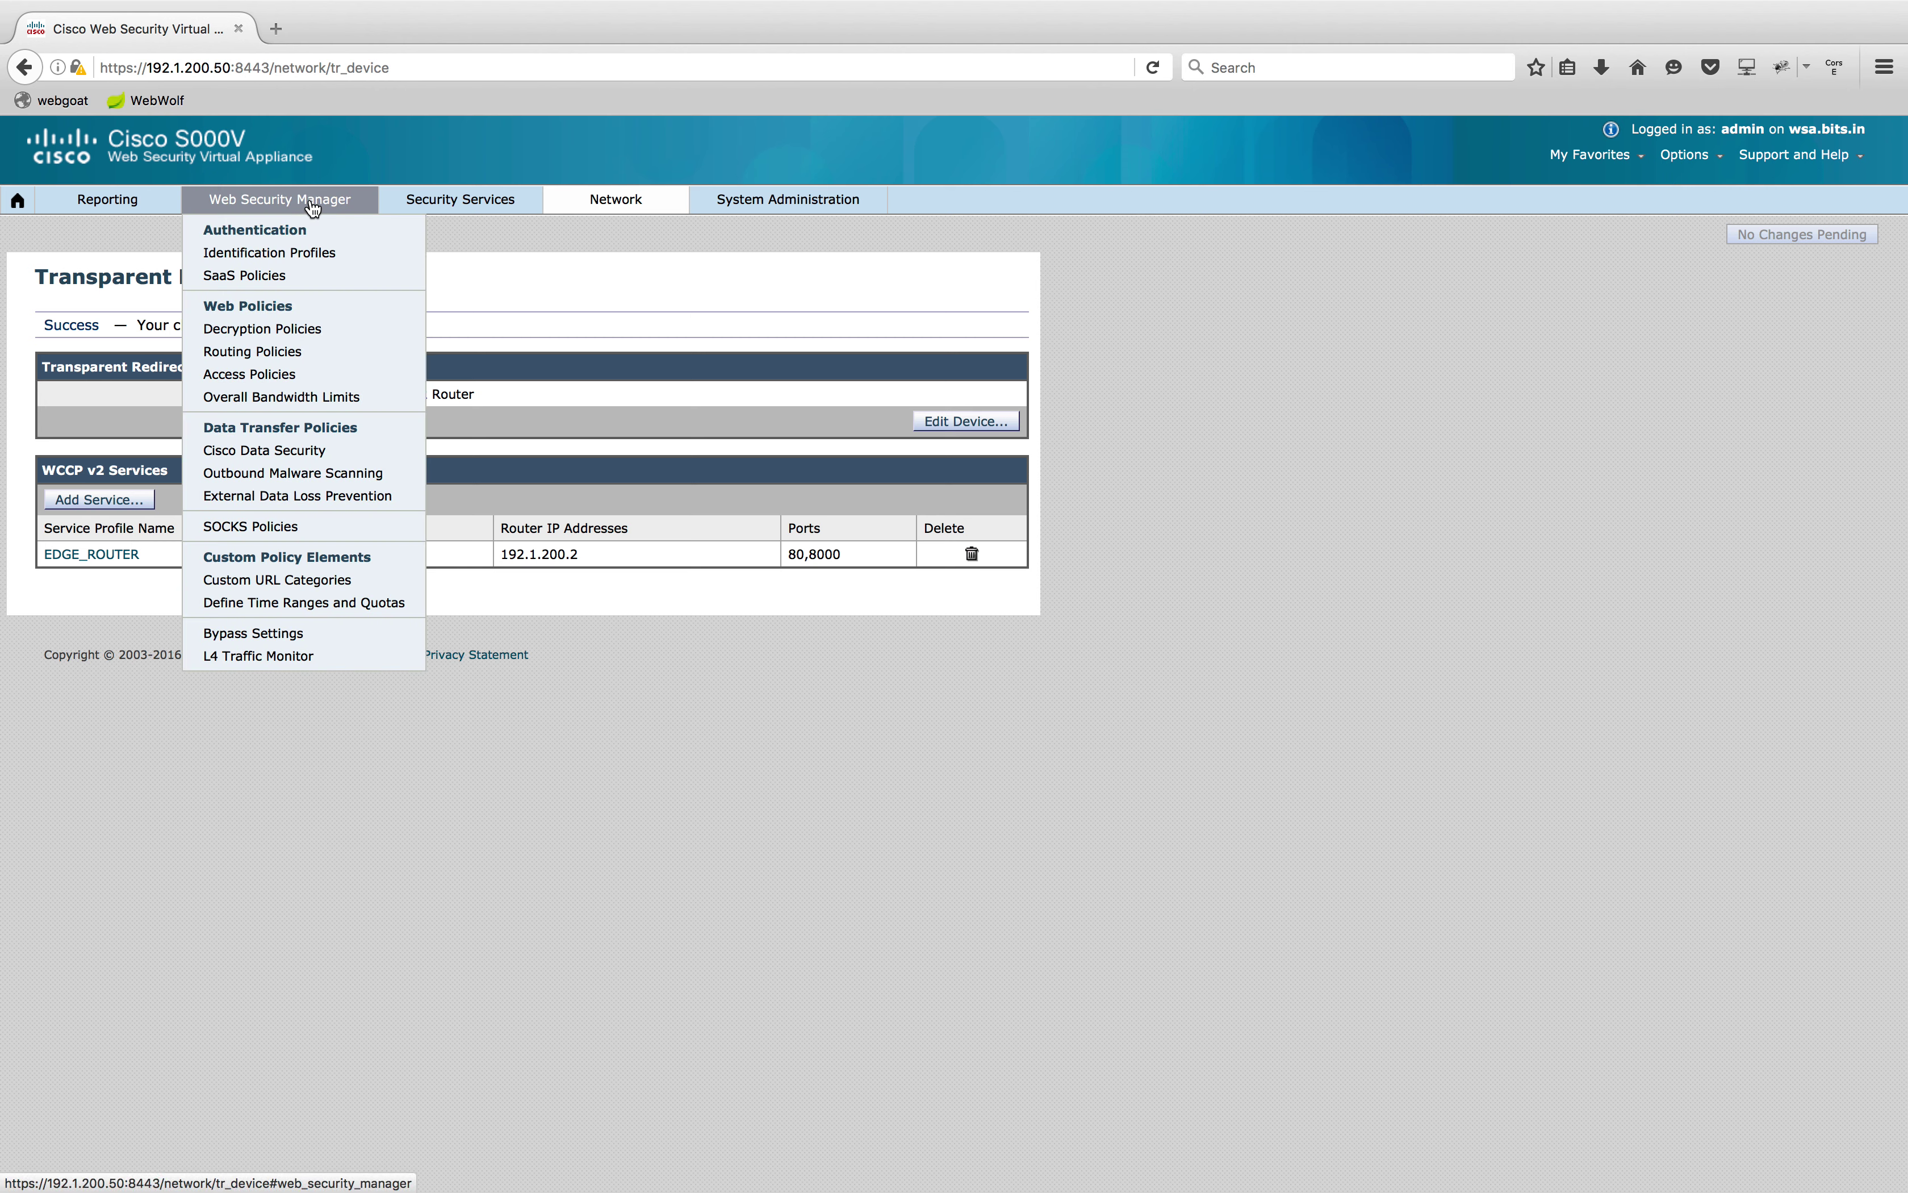
mouse_move(452, 208)
left_click(445, 253)
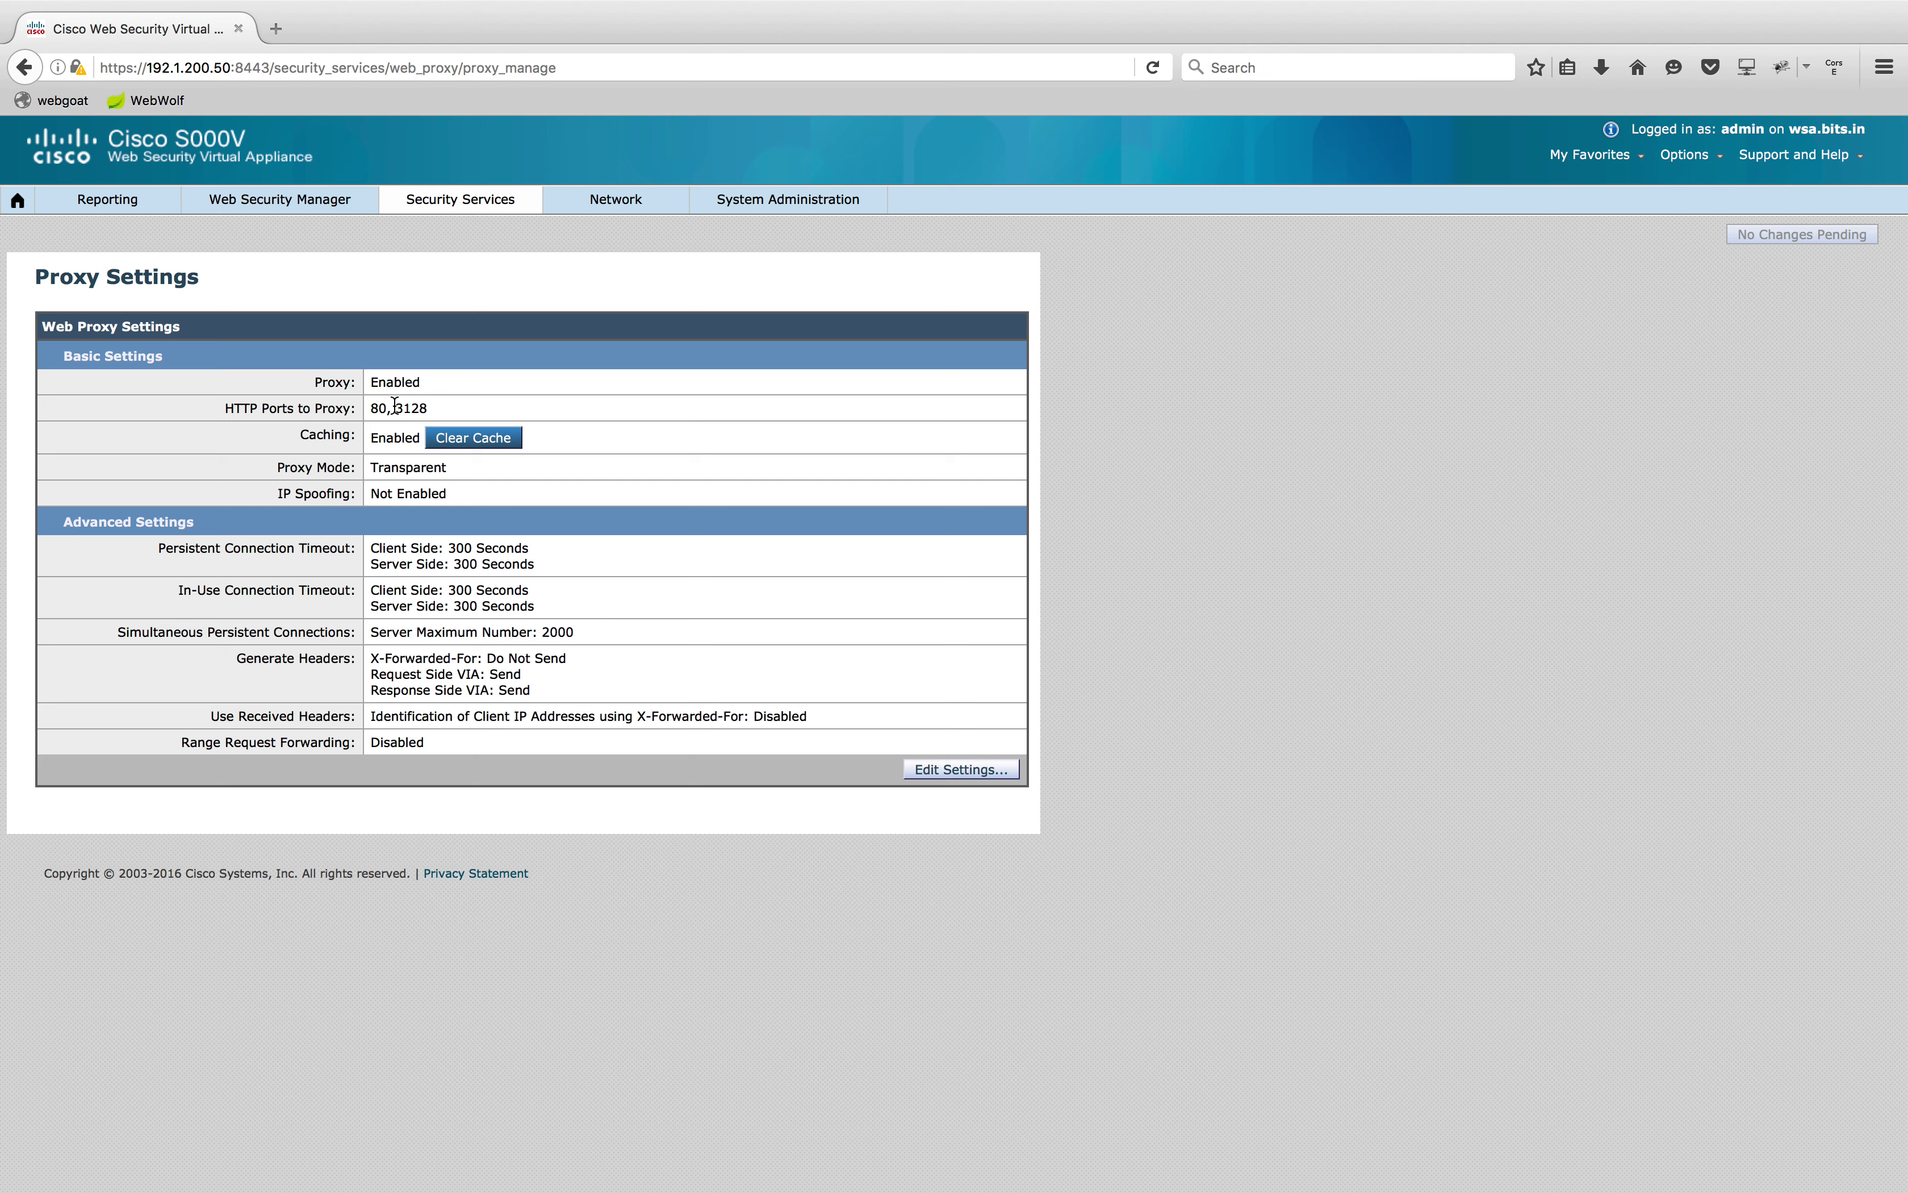
left_click_drag(396, 406, 481, 408)
left_click(870, 642)
left_click(995, 770)
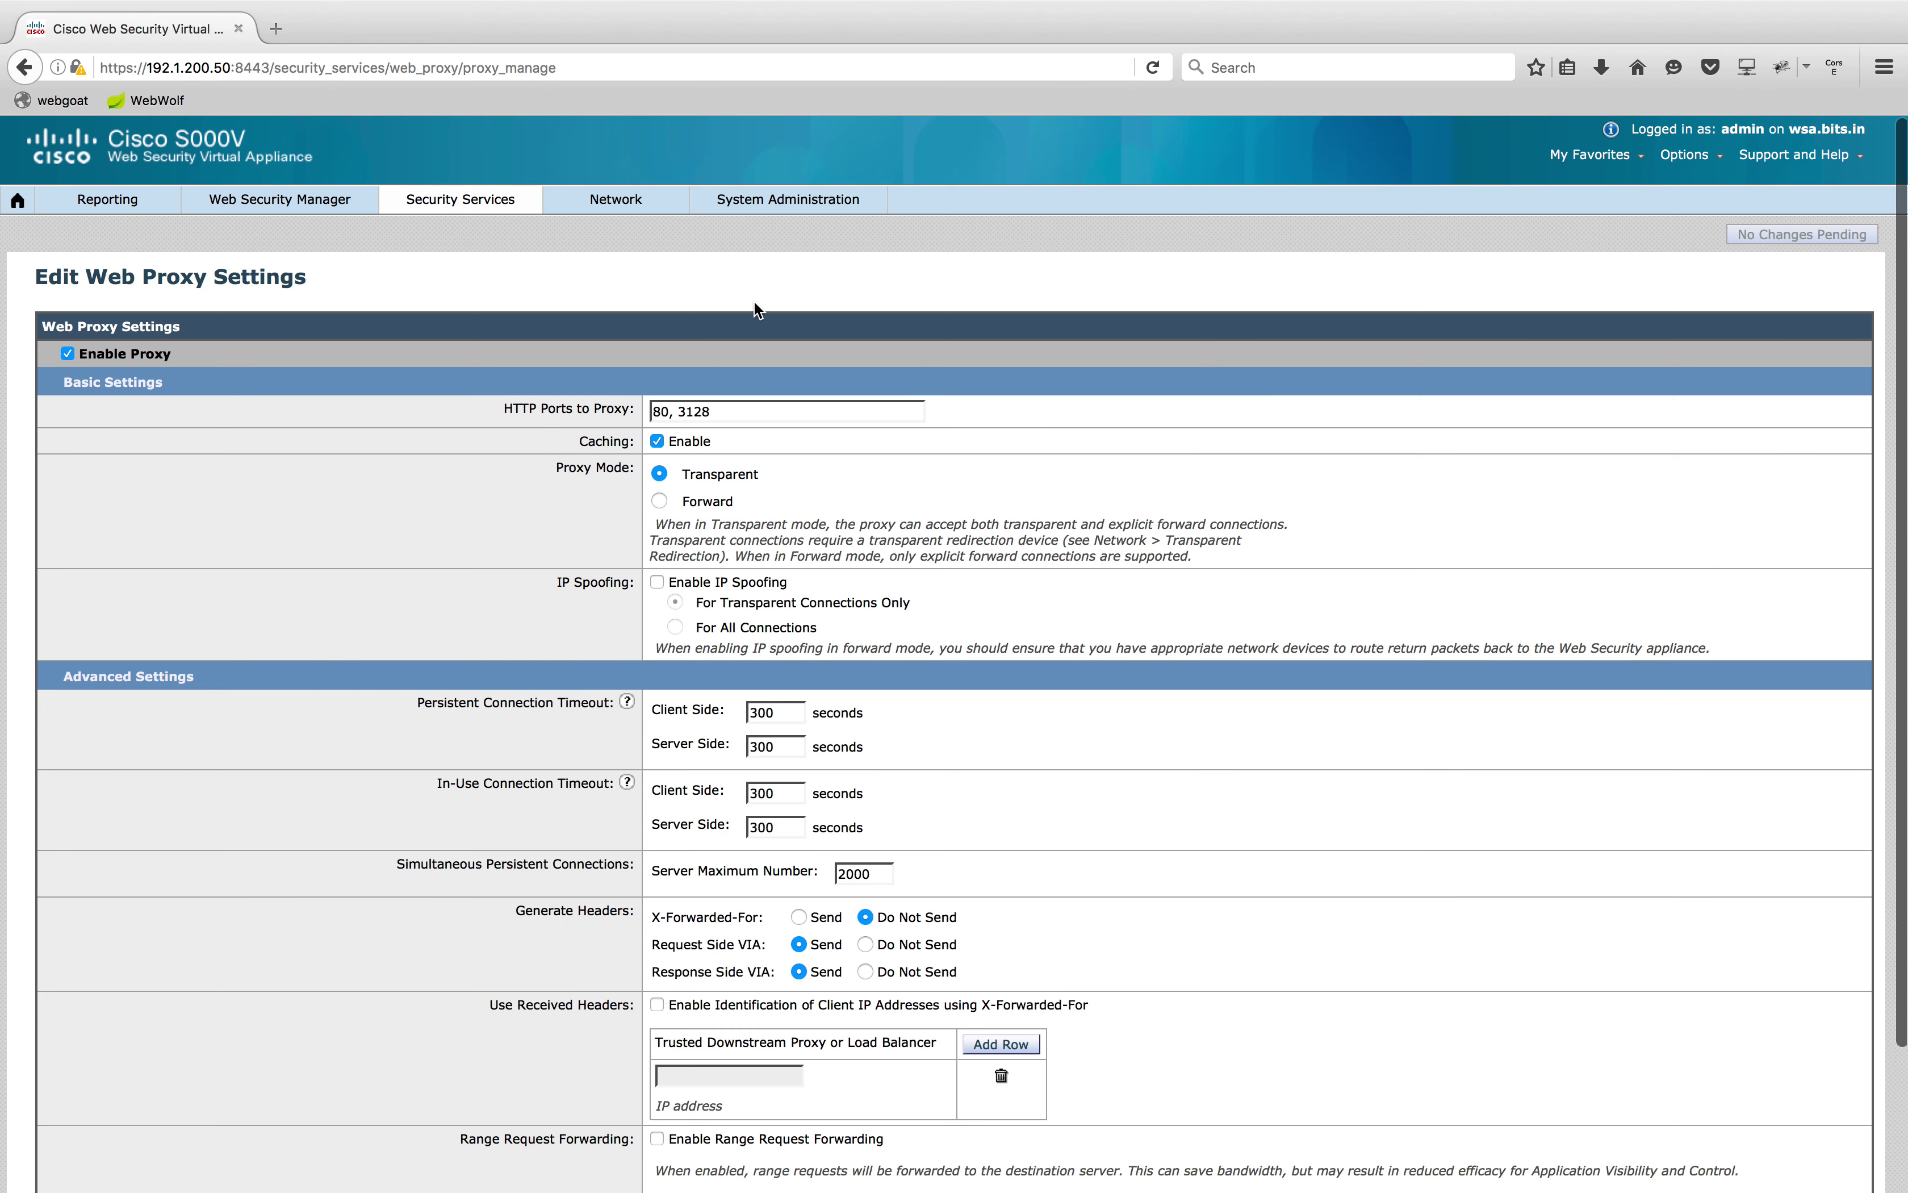
left_click(724, 410)
type(", 8")
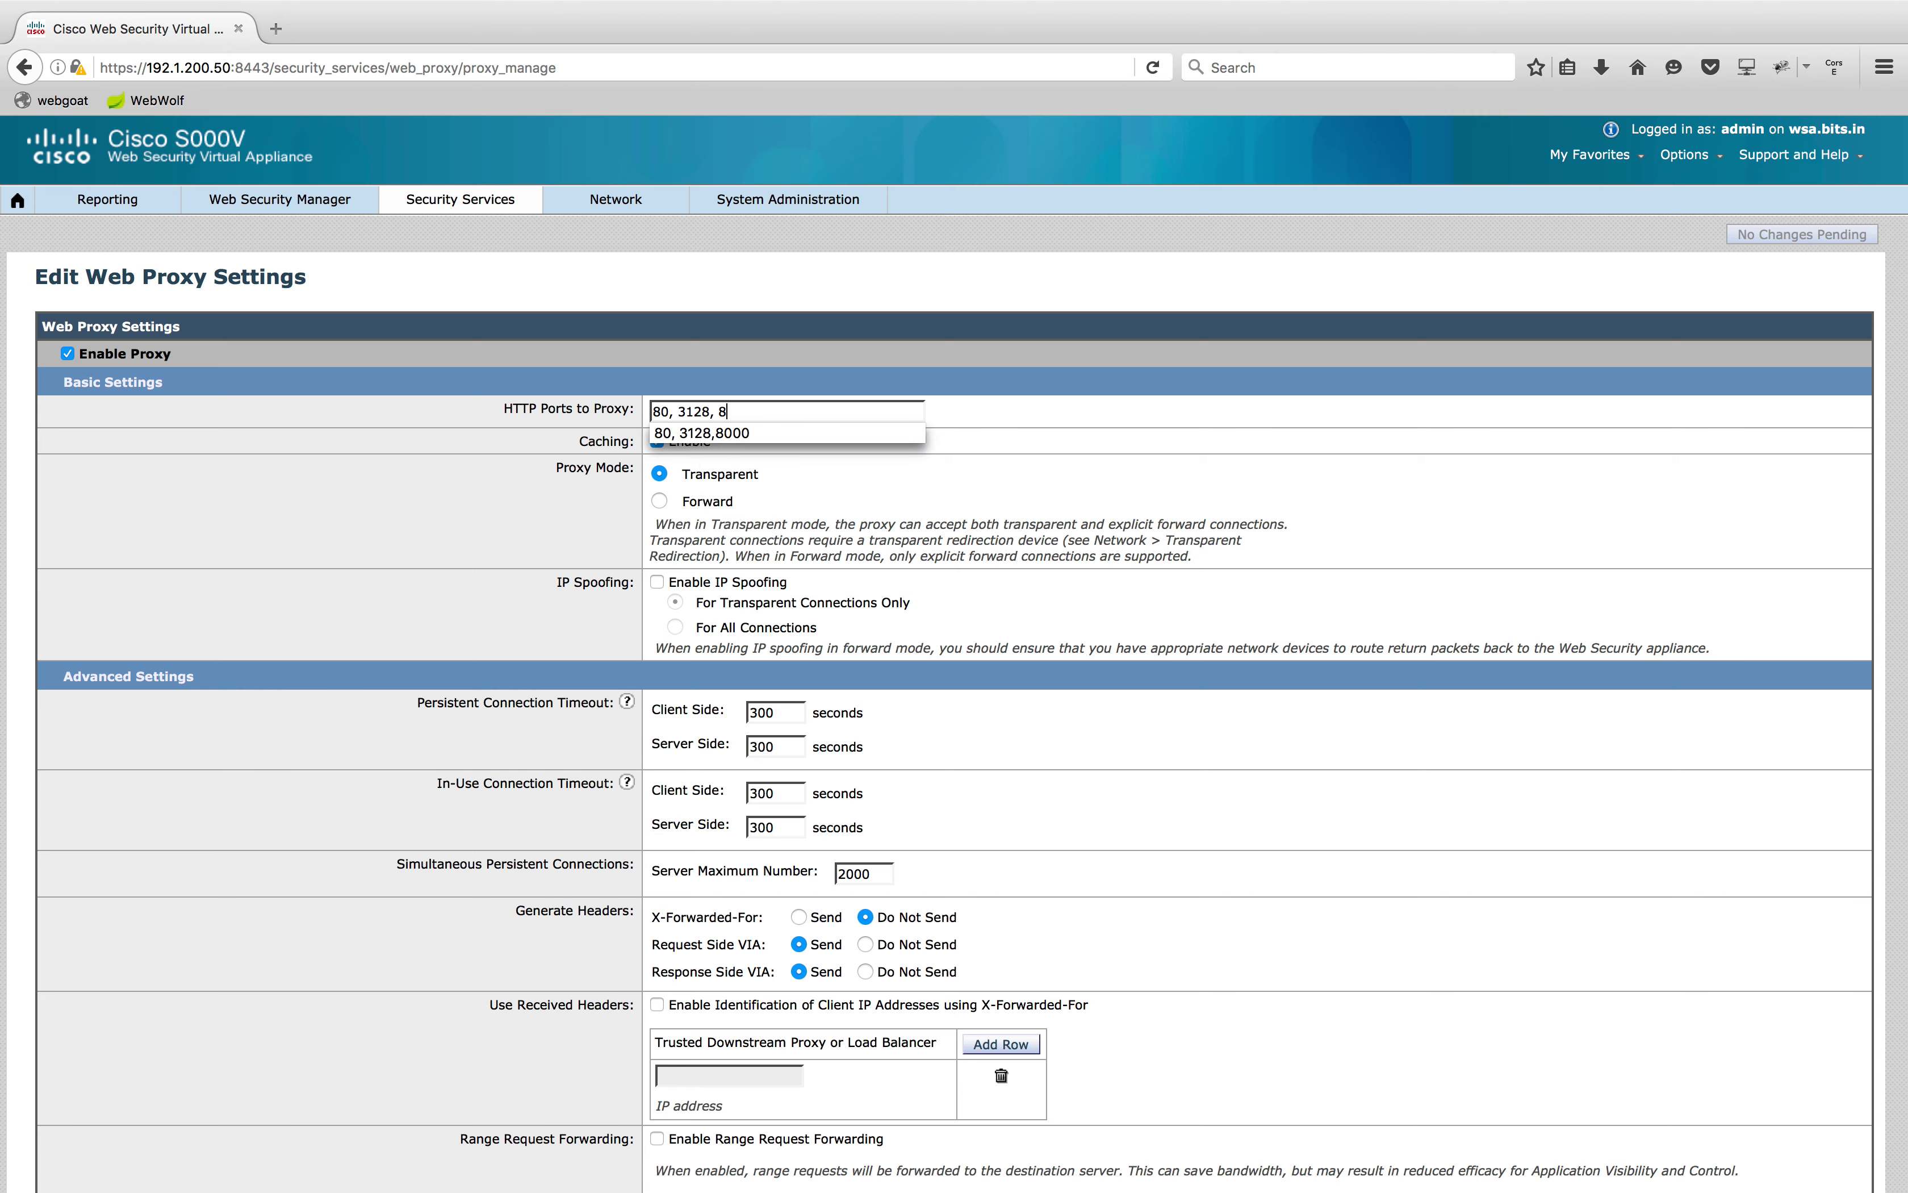
left_click(764, 436)
scroll(997, 619, "down", 3)
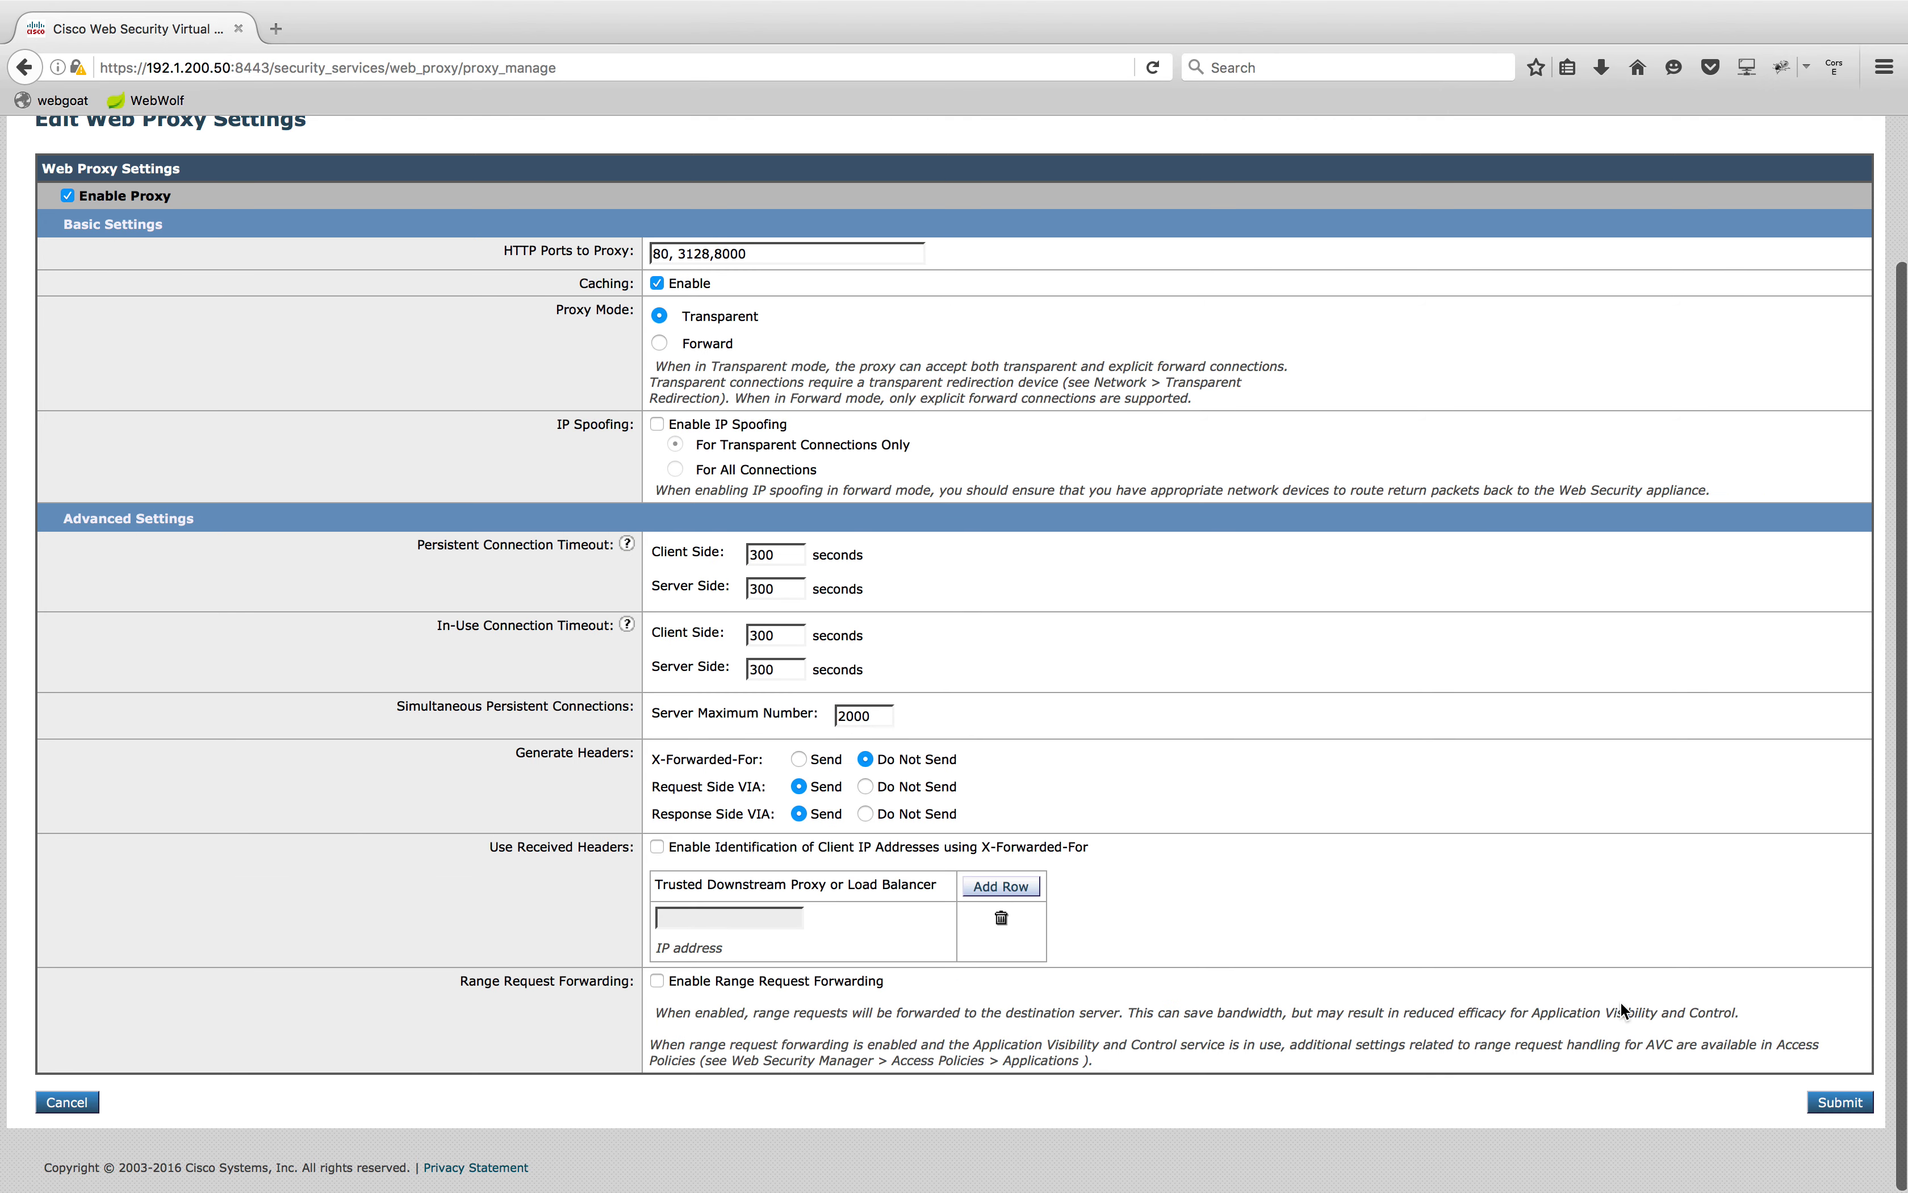
left_click(1837, 1103)
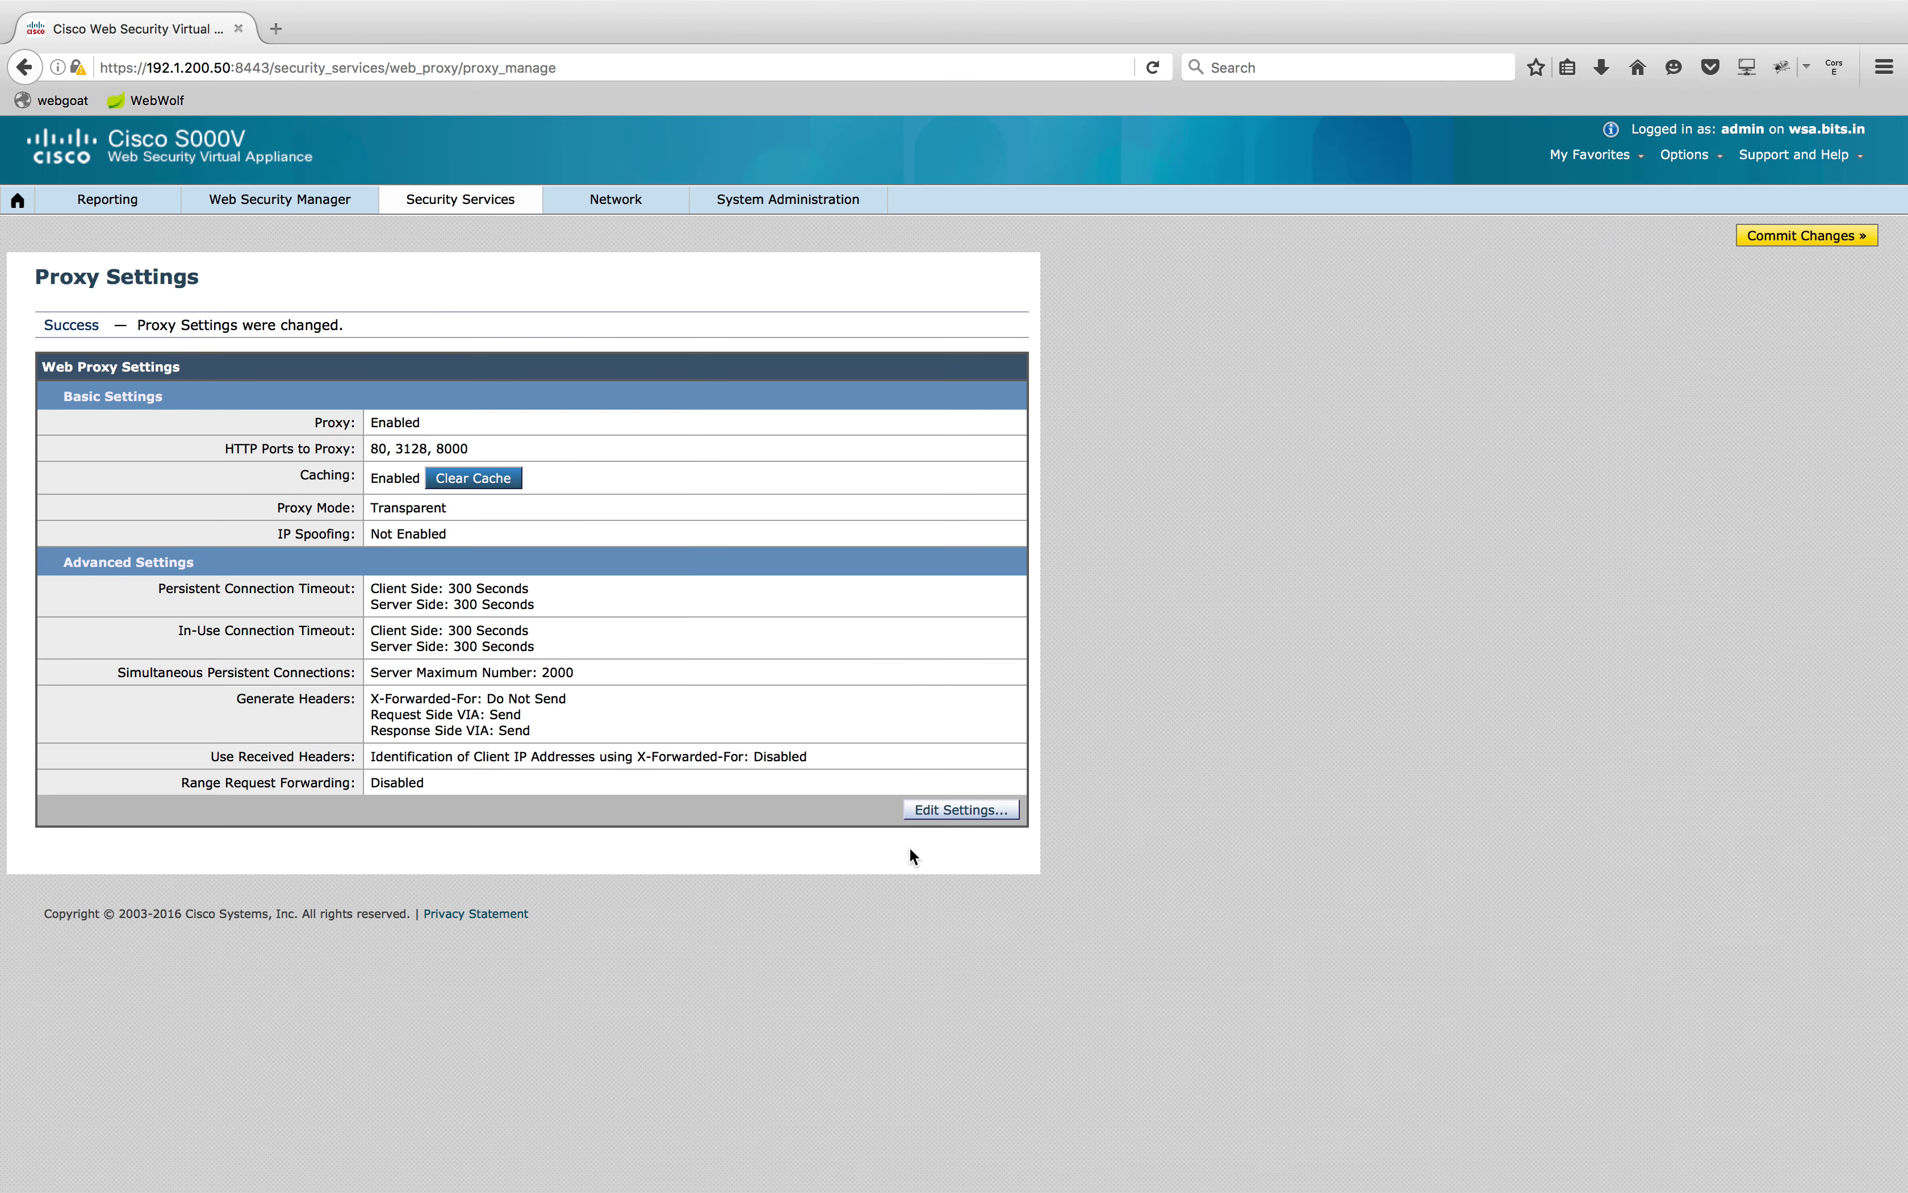
Commit the web proxy port change
left_click(1779, 237)
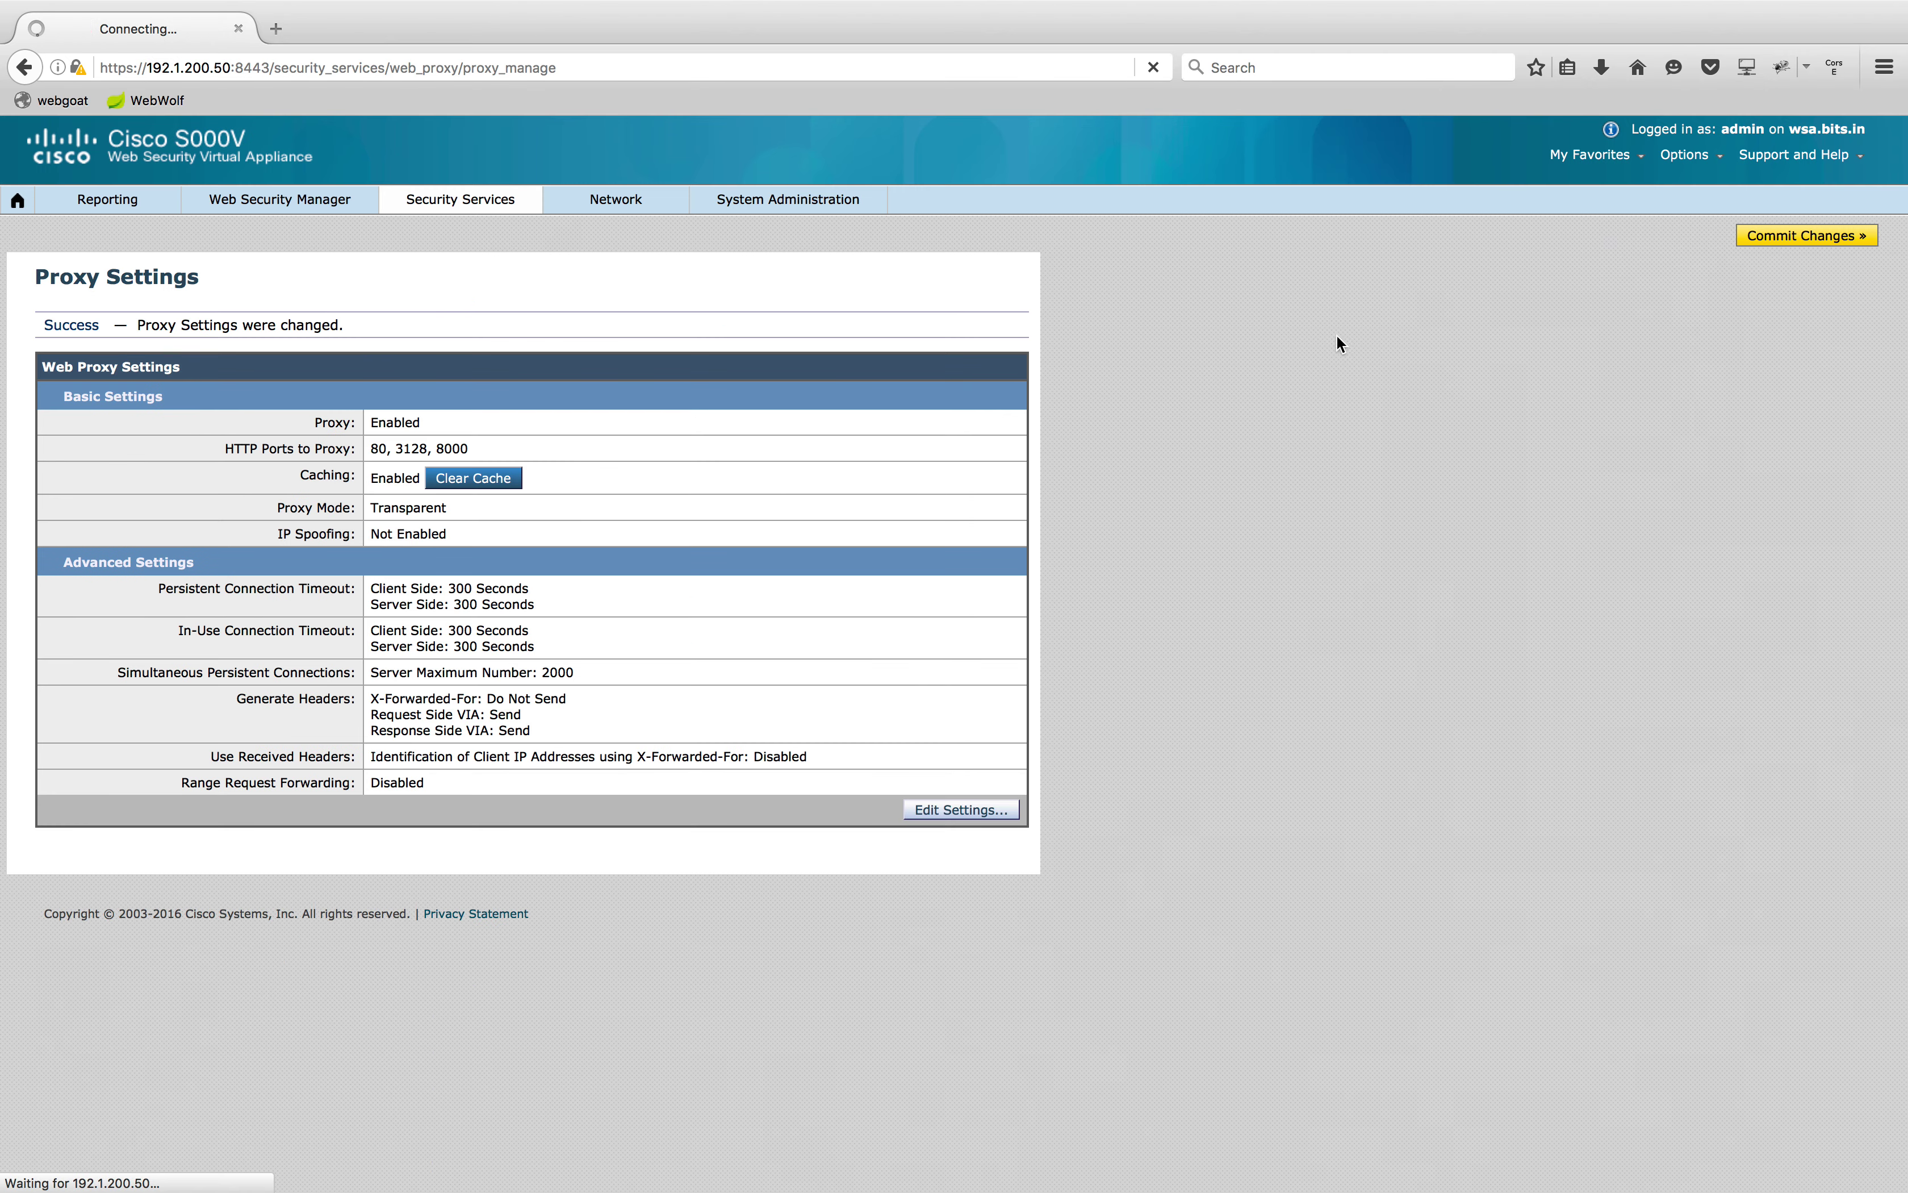
left_click(609, 517)
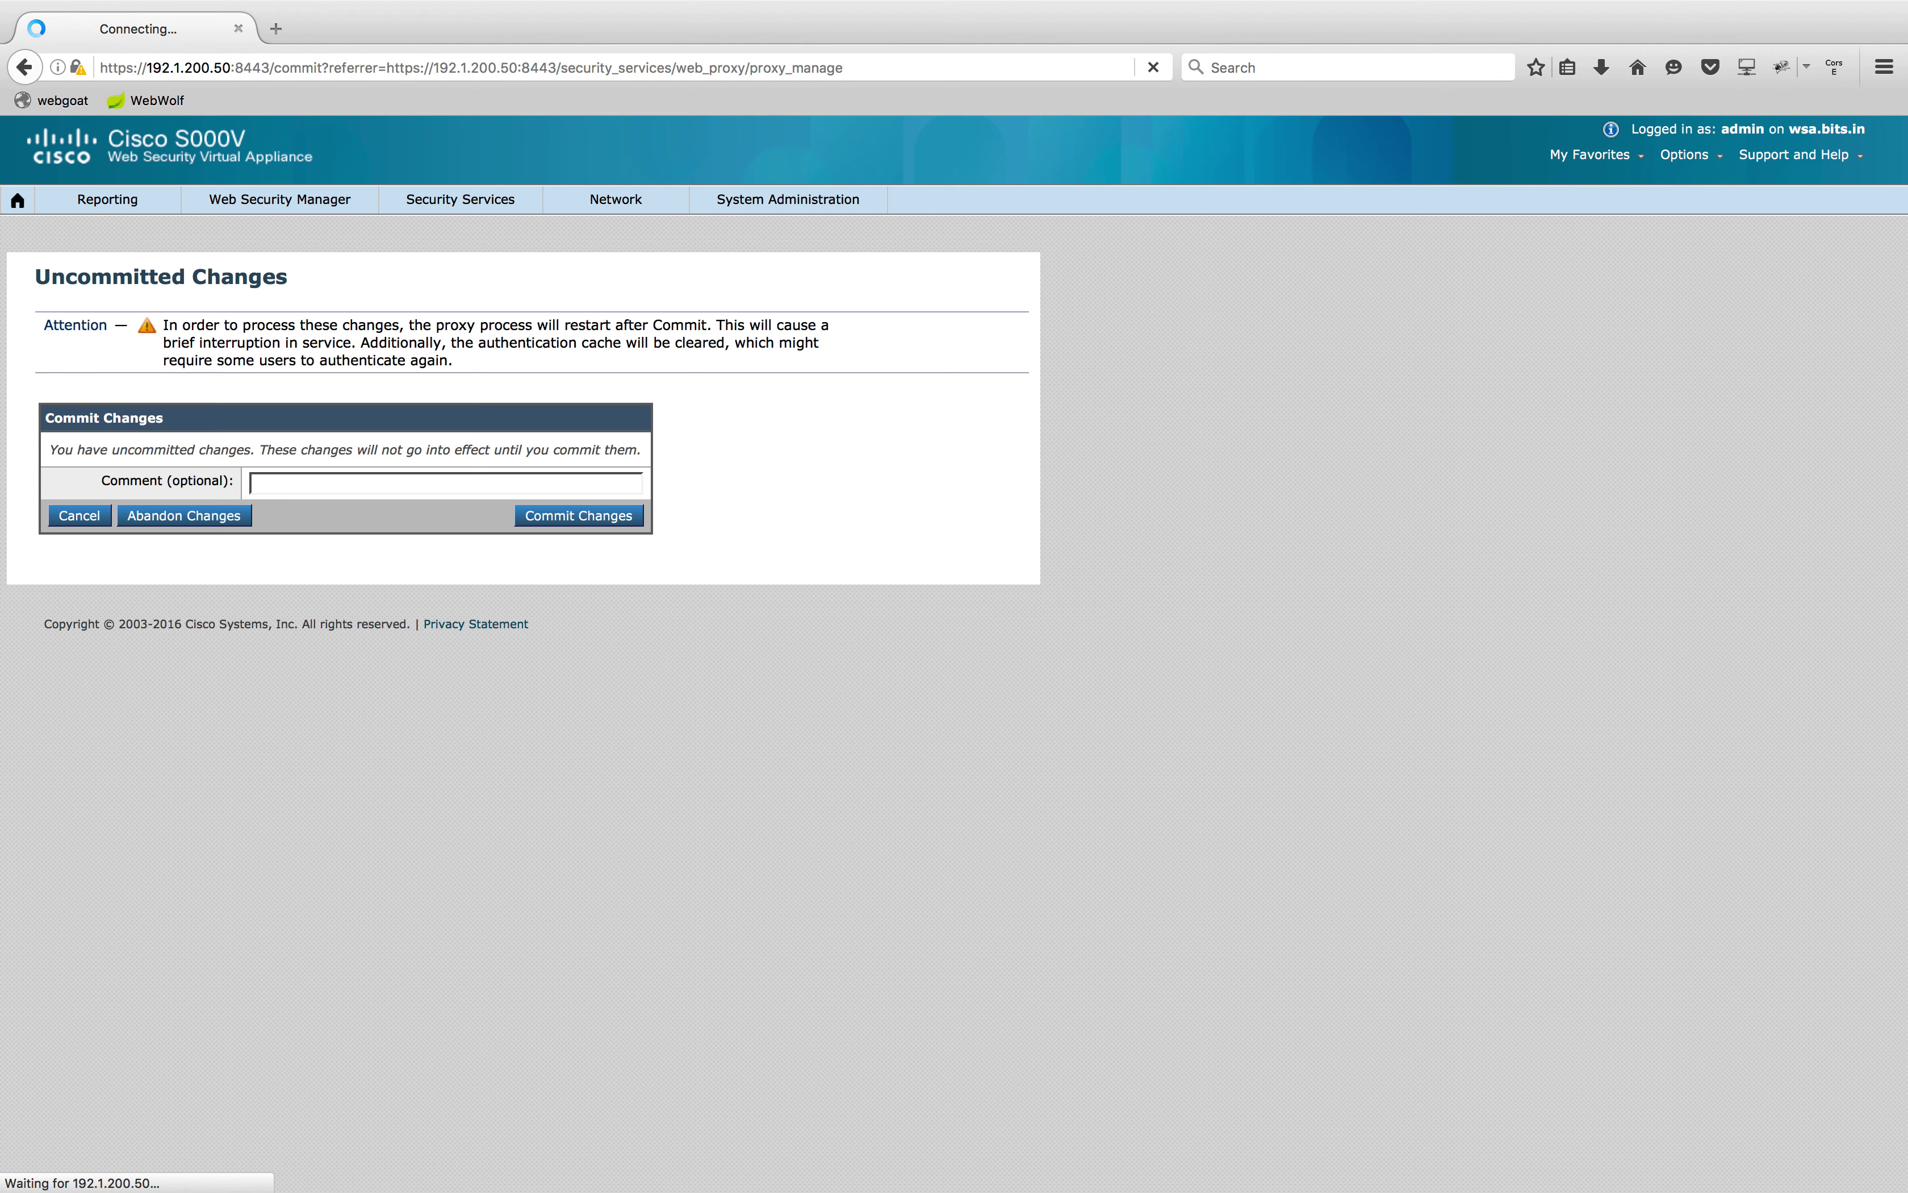
mouse_move(471, 202)
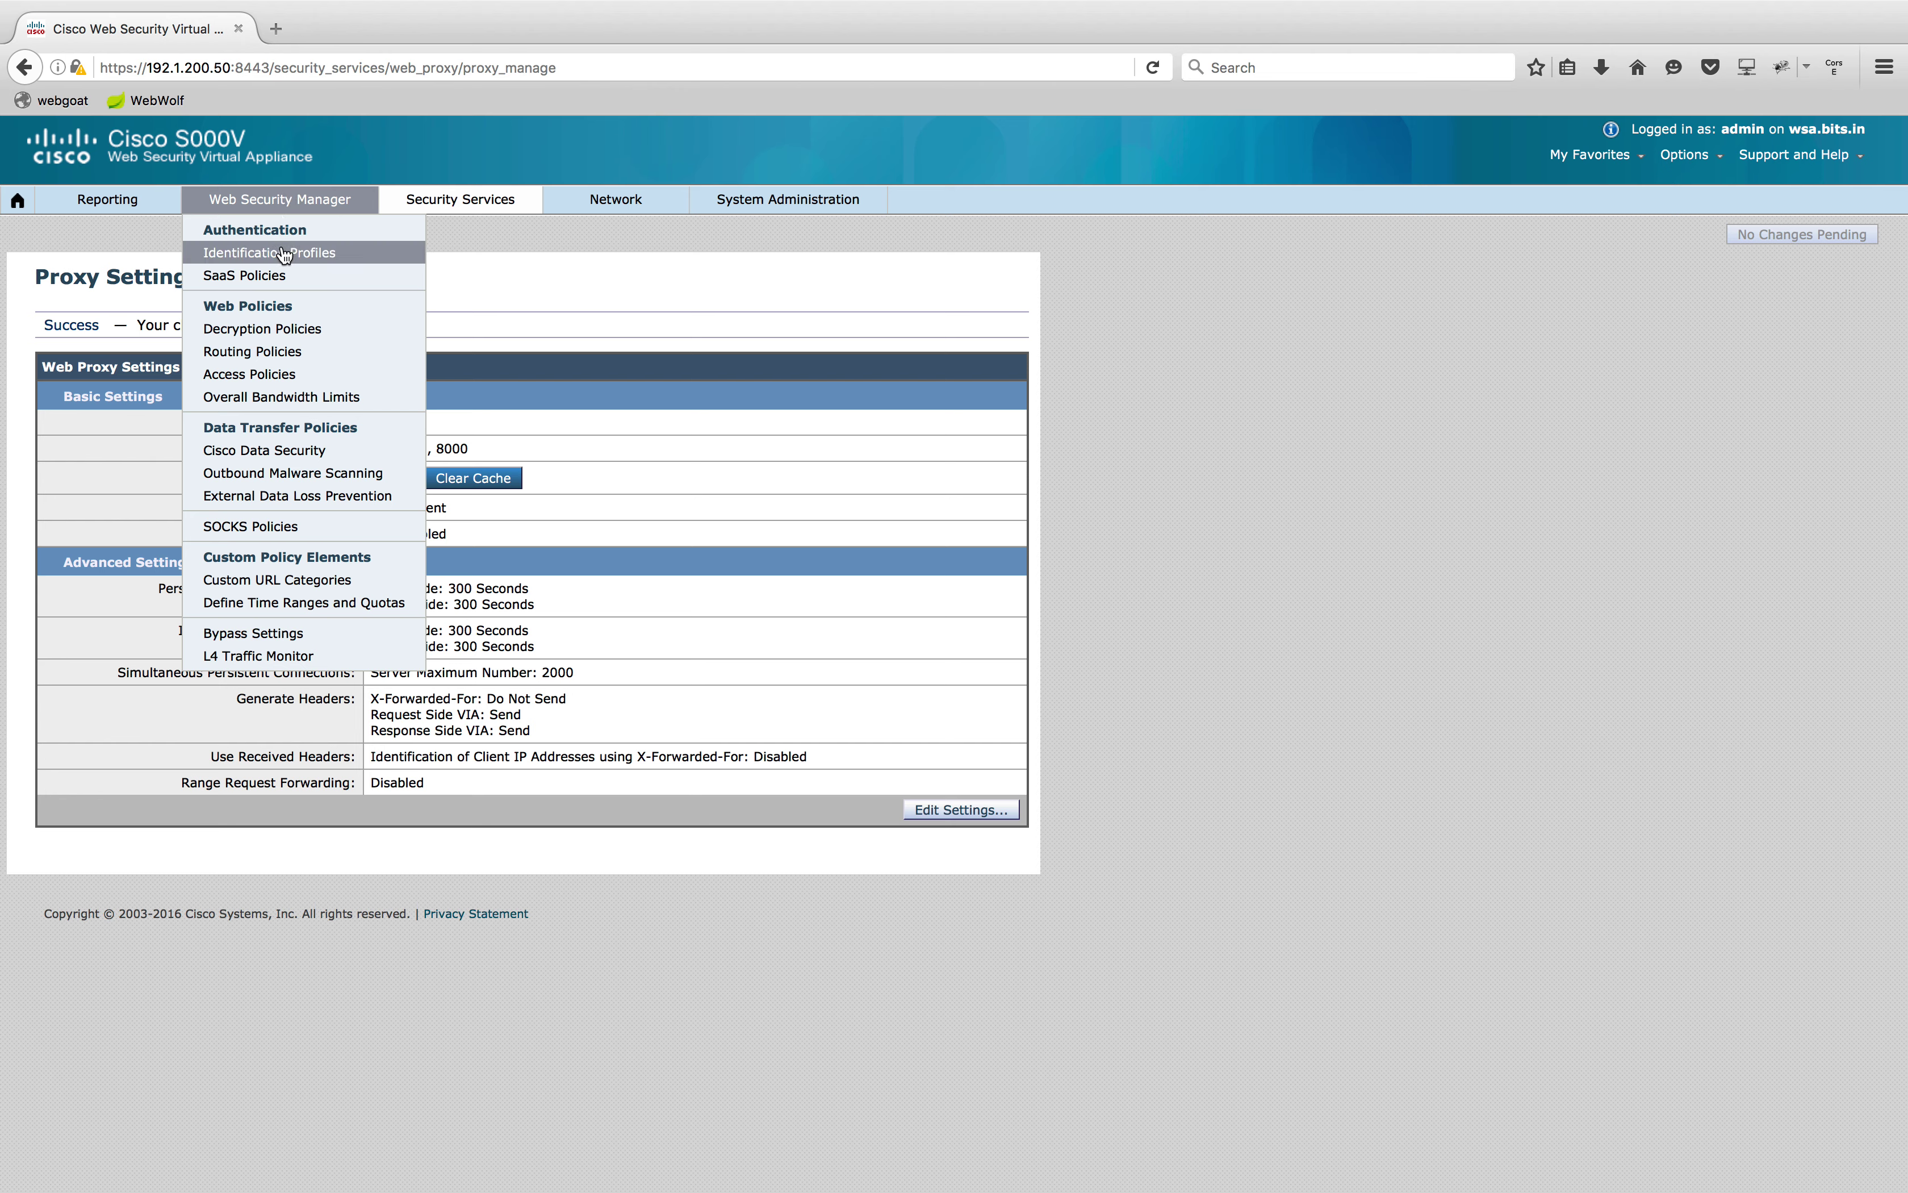
left_click(284, 252)
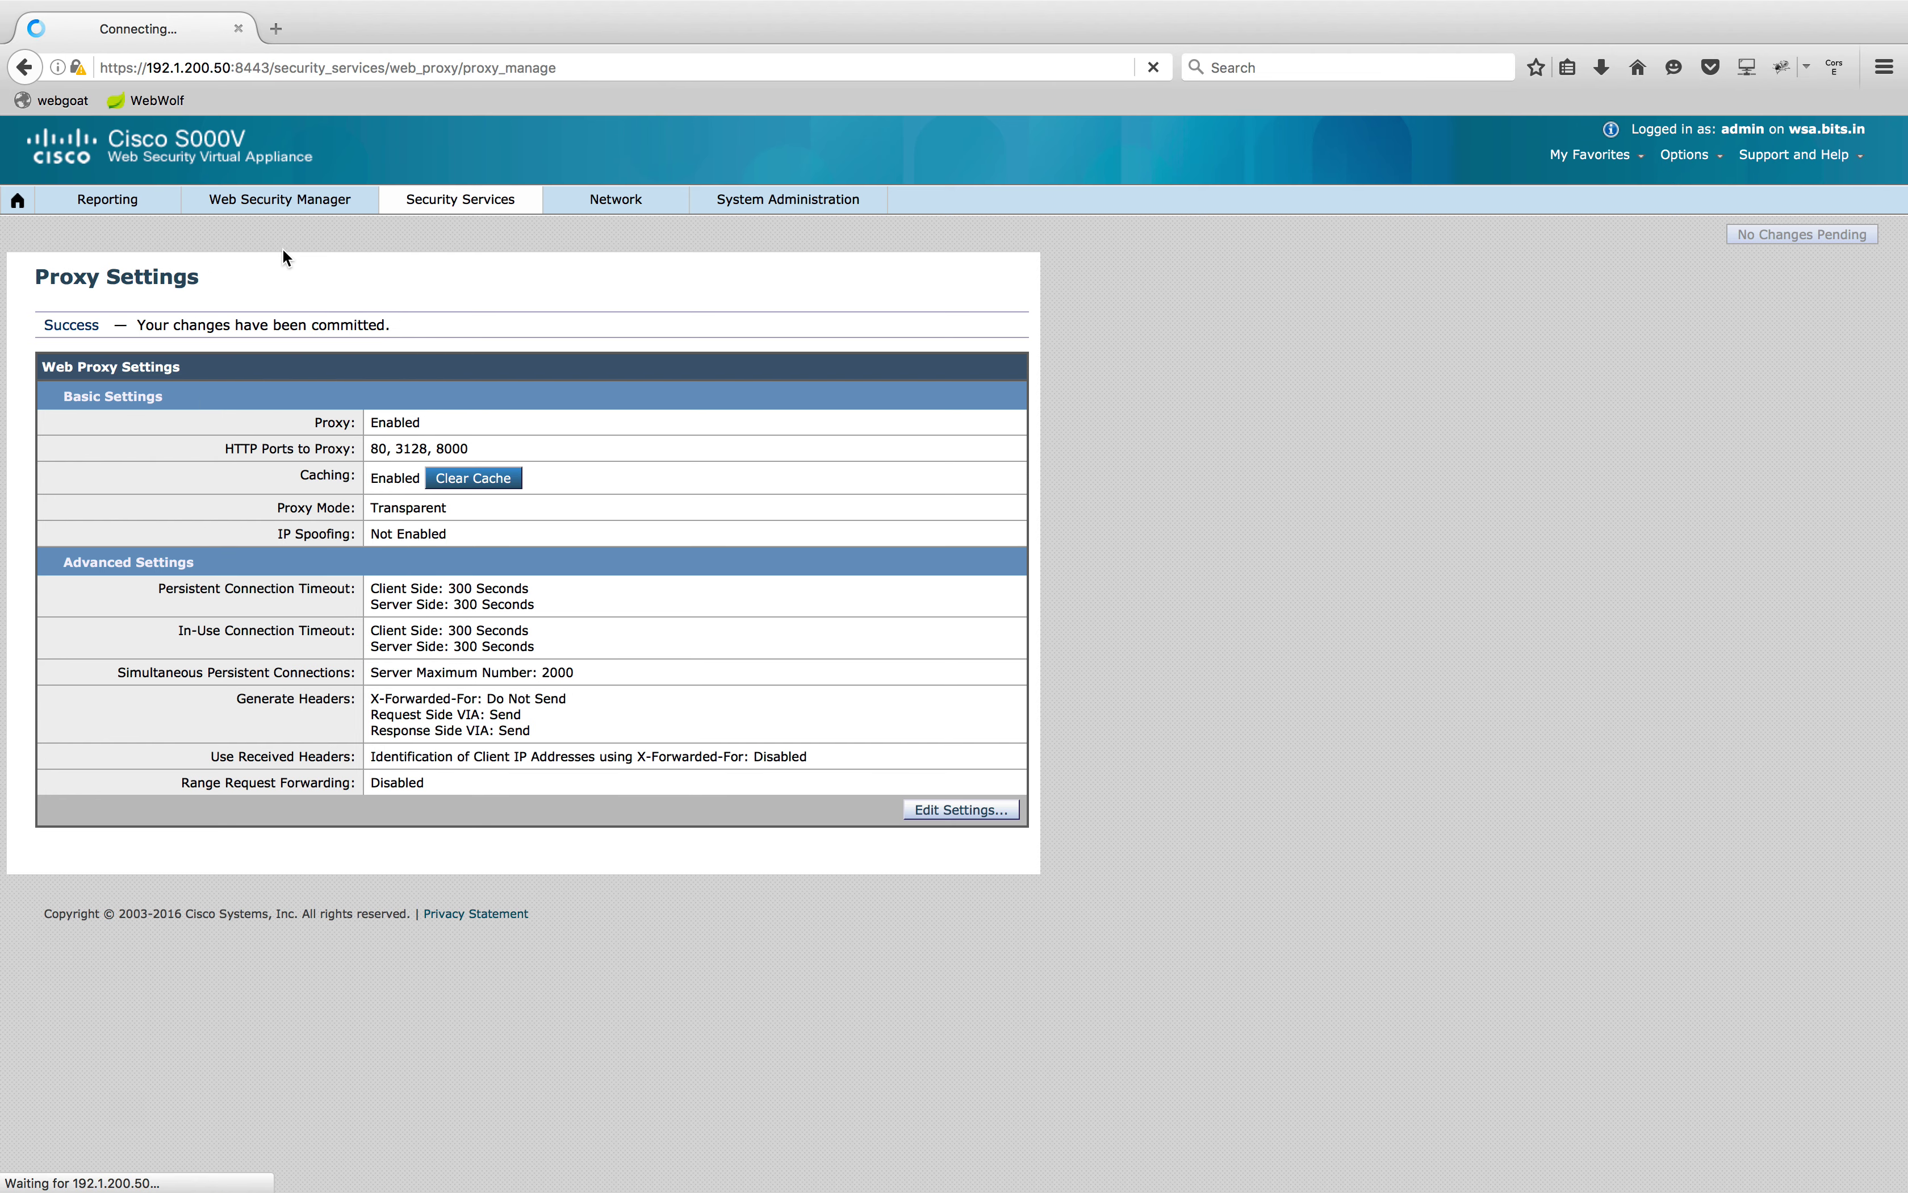
Add identification profile EXECS with member subnet 192.1.200.1-75 and submit it
mouse_move(298, 209)
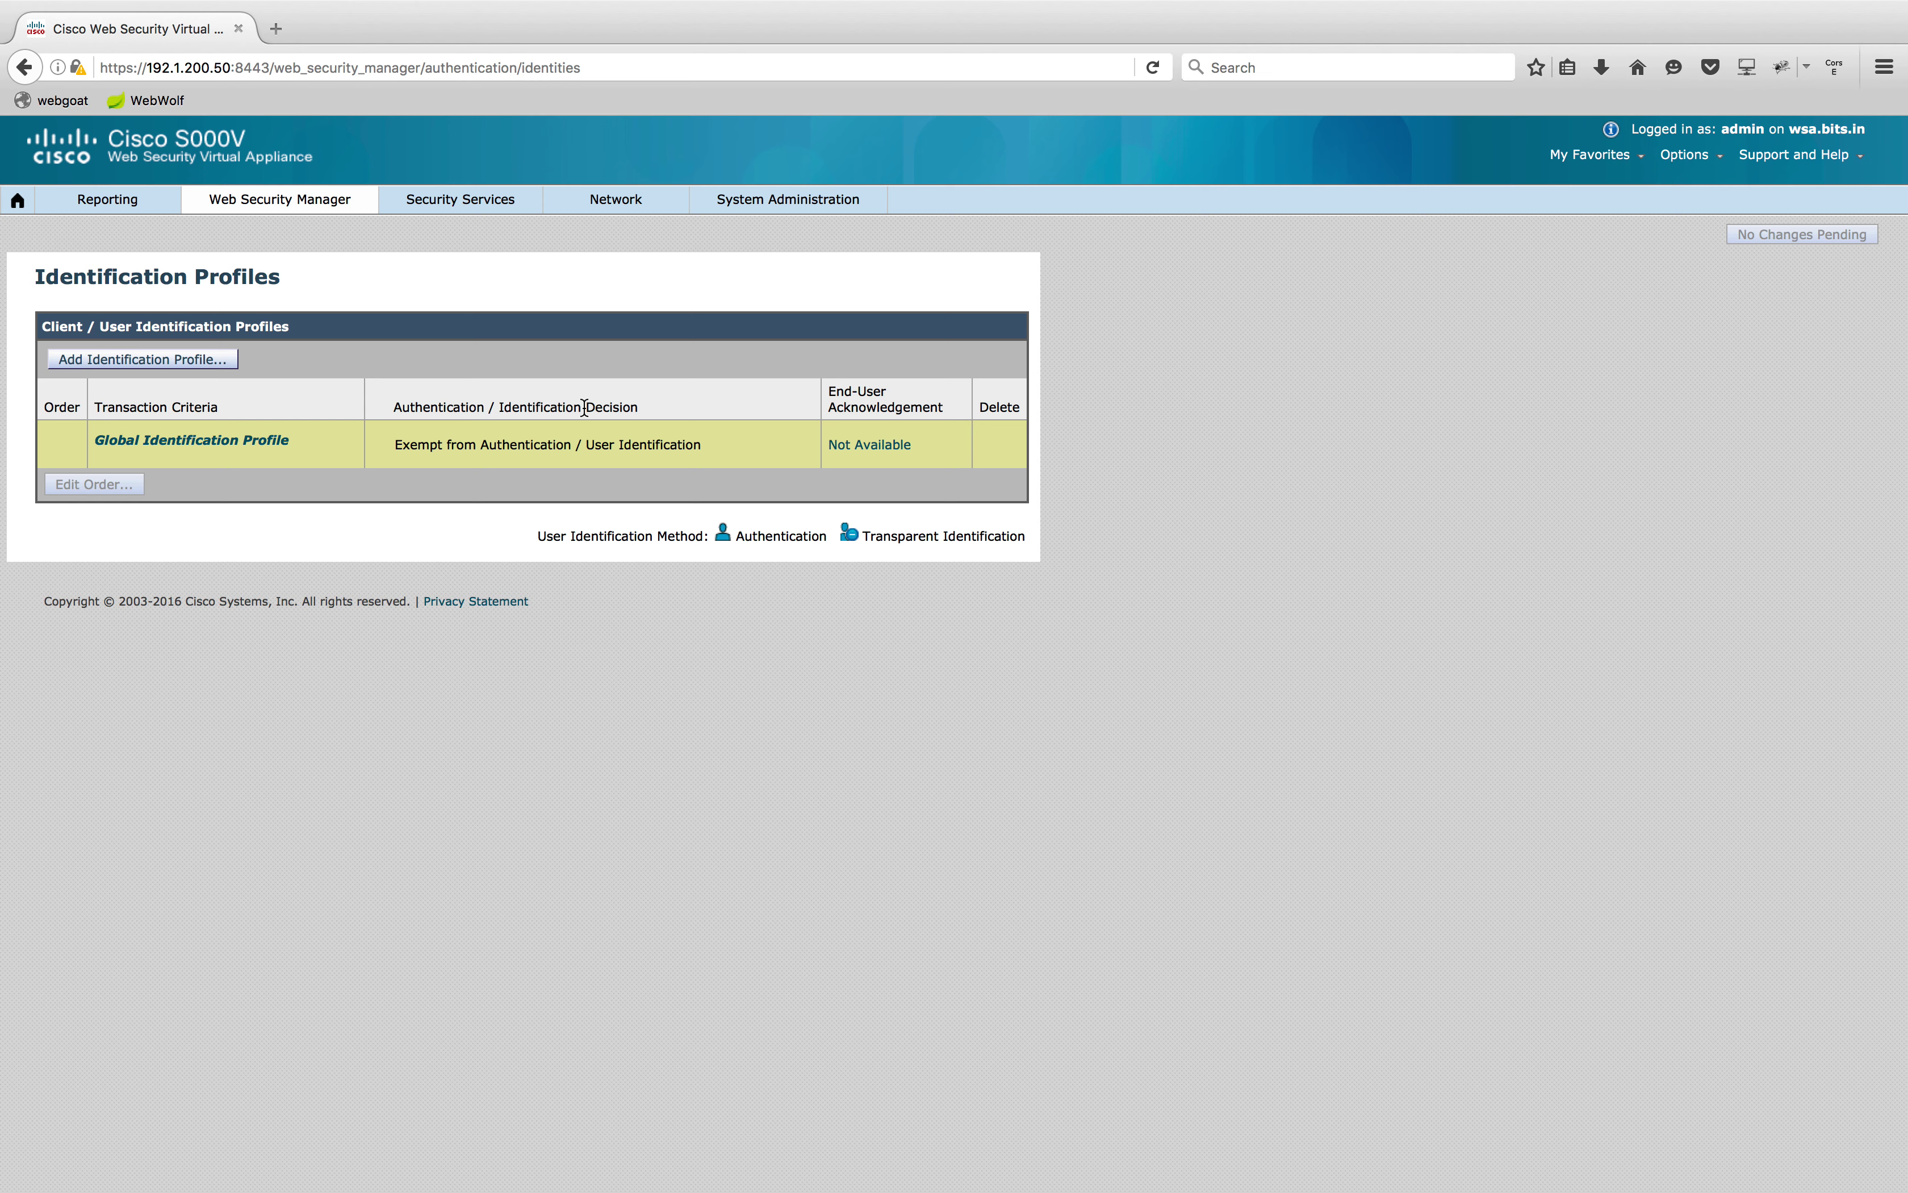
left_click(186, 371)
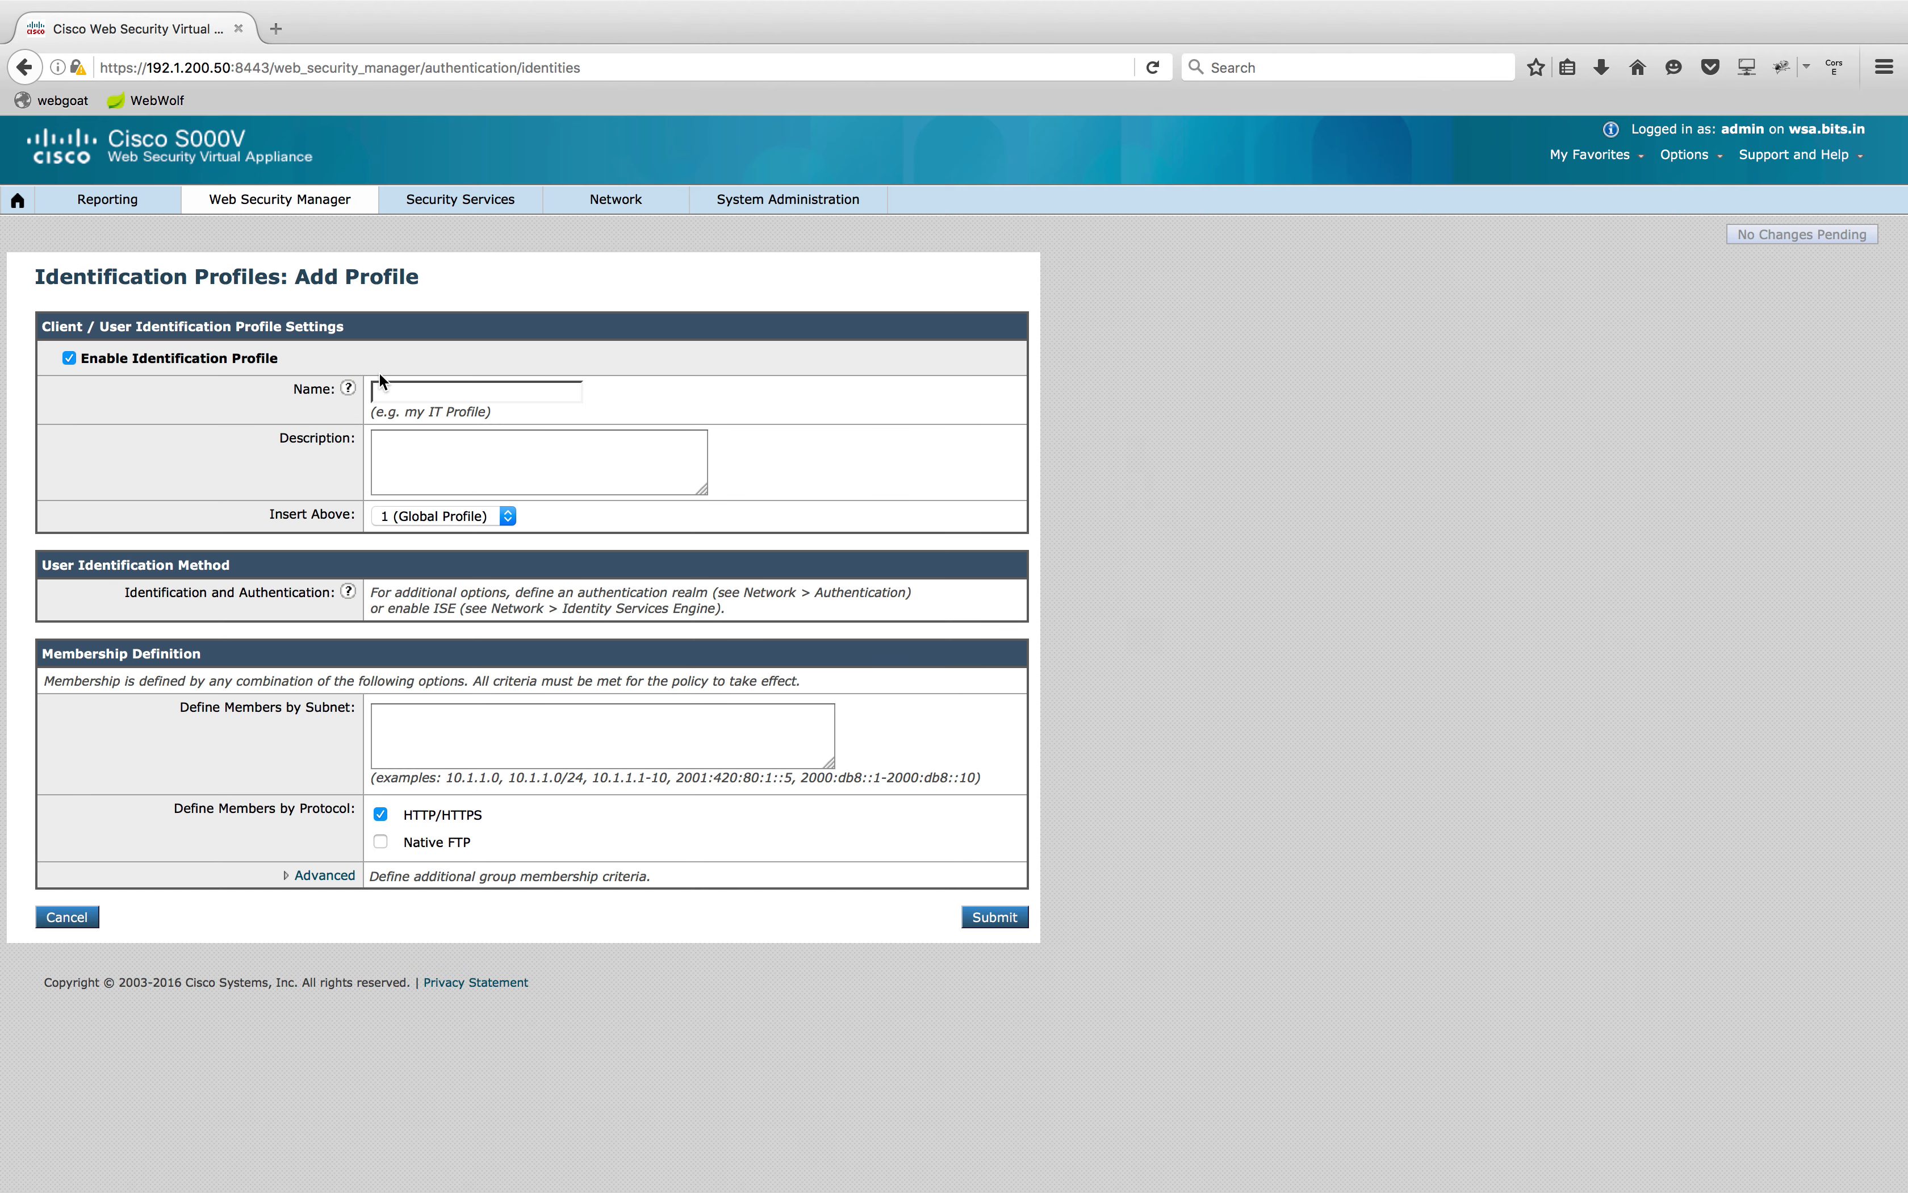
left_click(396, 386)
left_click(404, 404)
left_click(473, 733)
type("192")
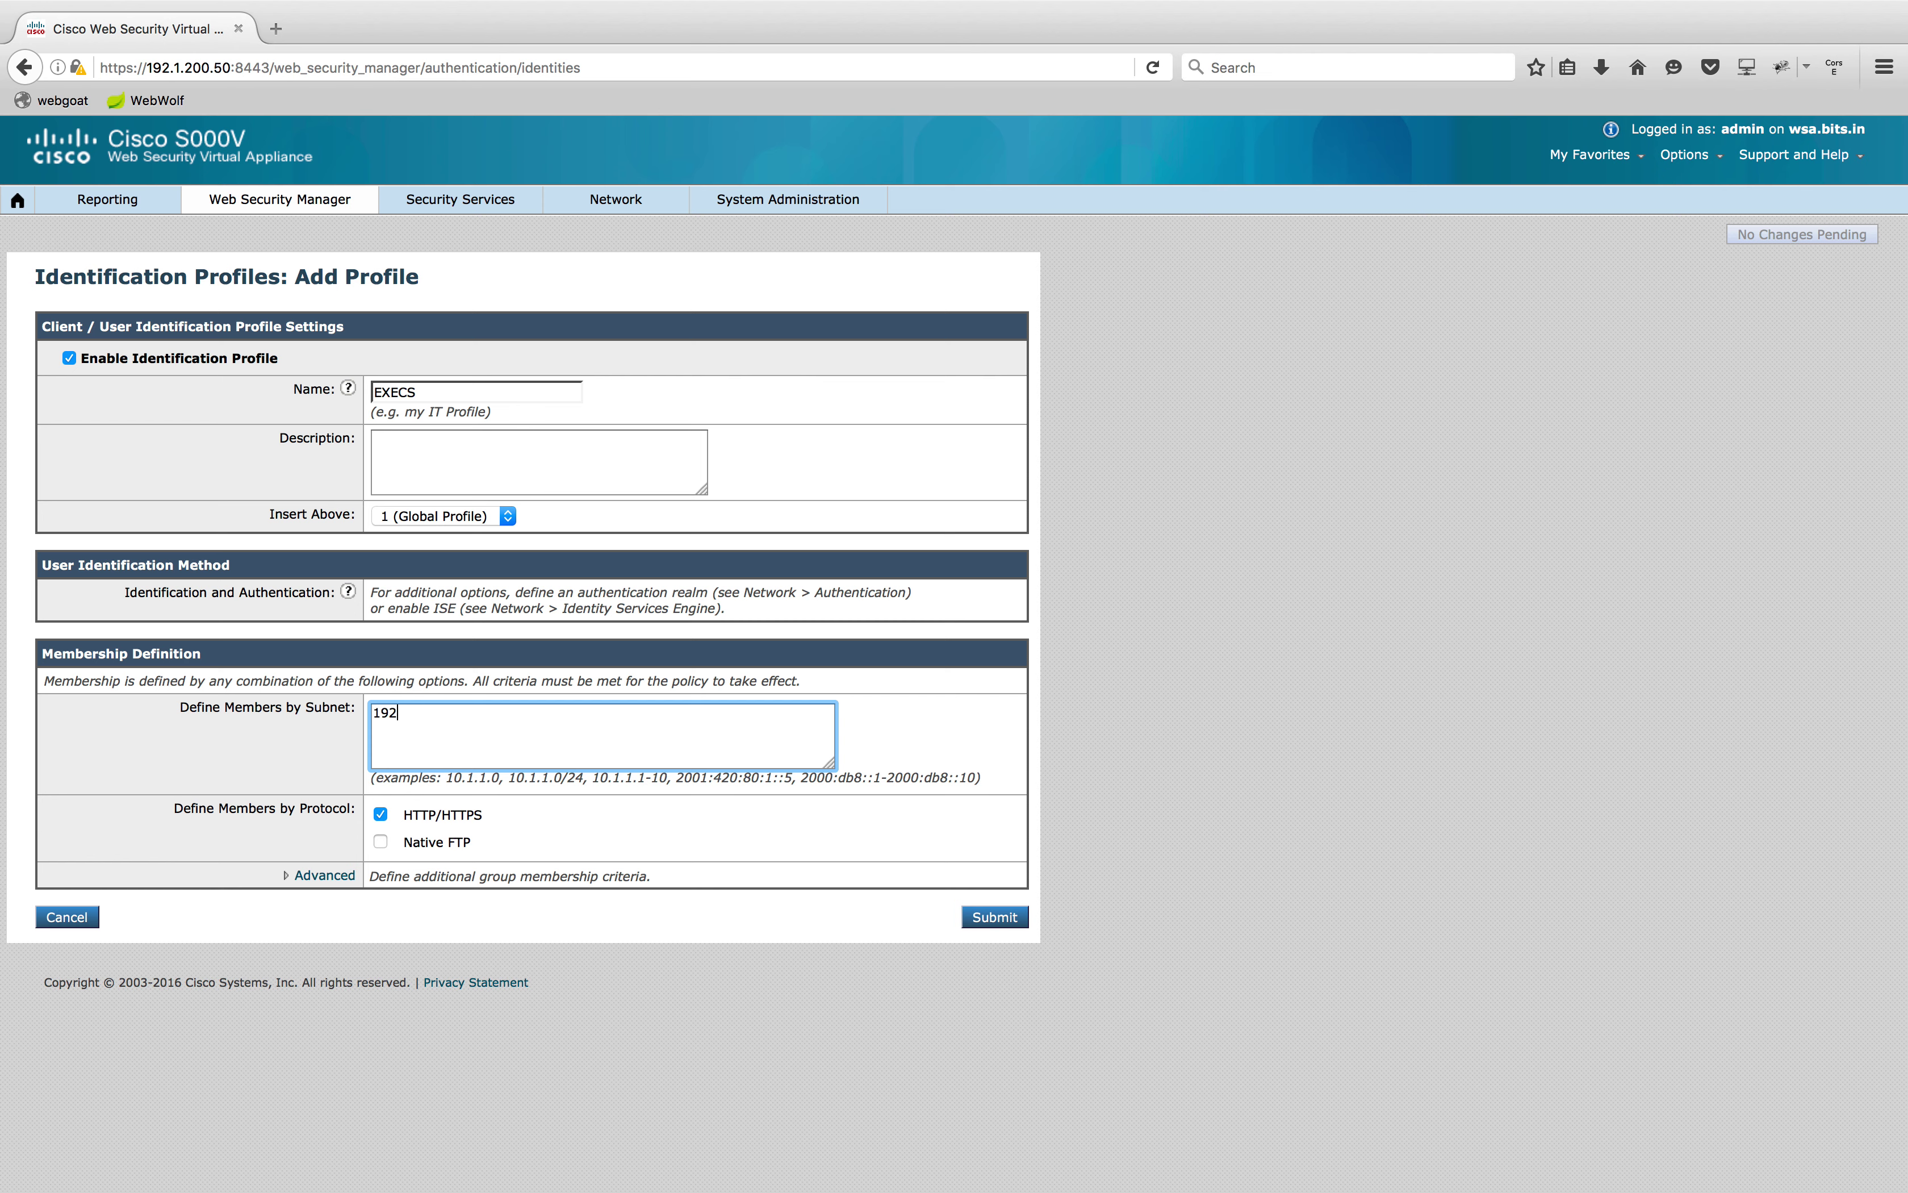
type(".1.200.1-75")
left_click(993, 927)
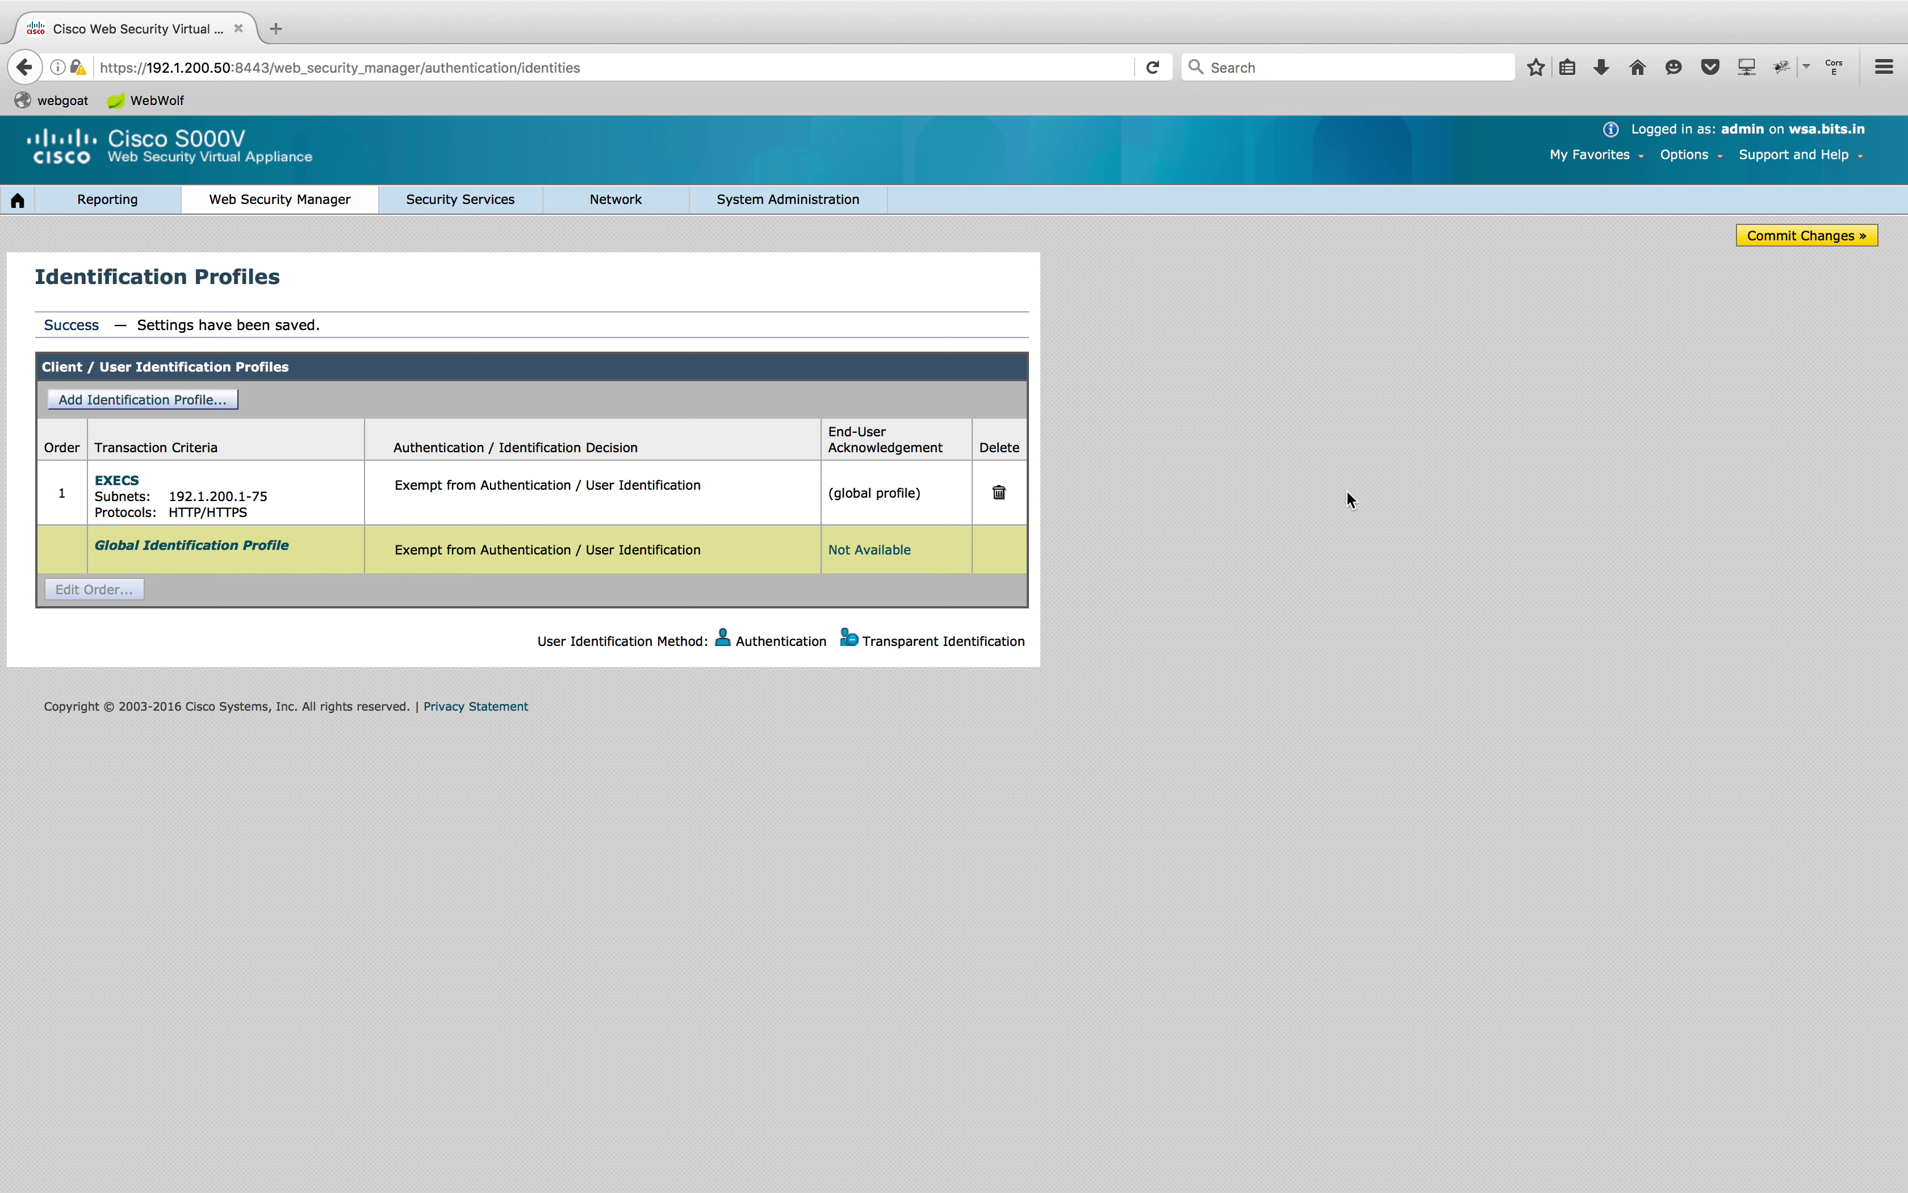
left_click(176, 401)
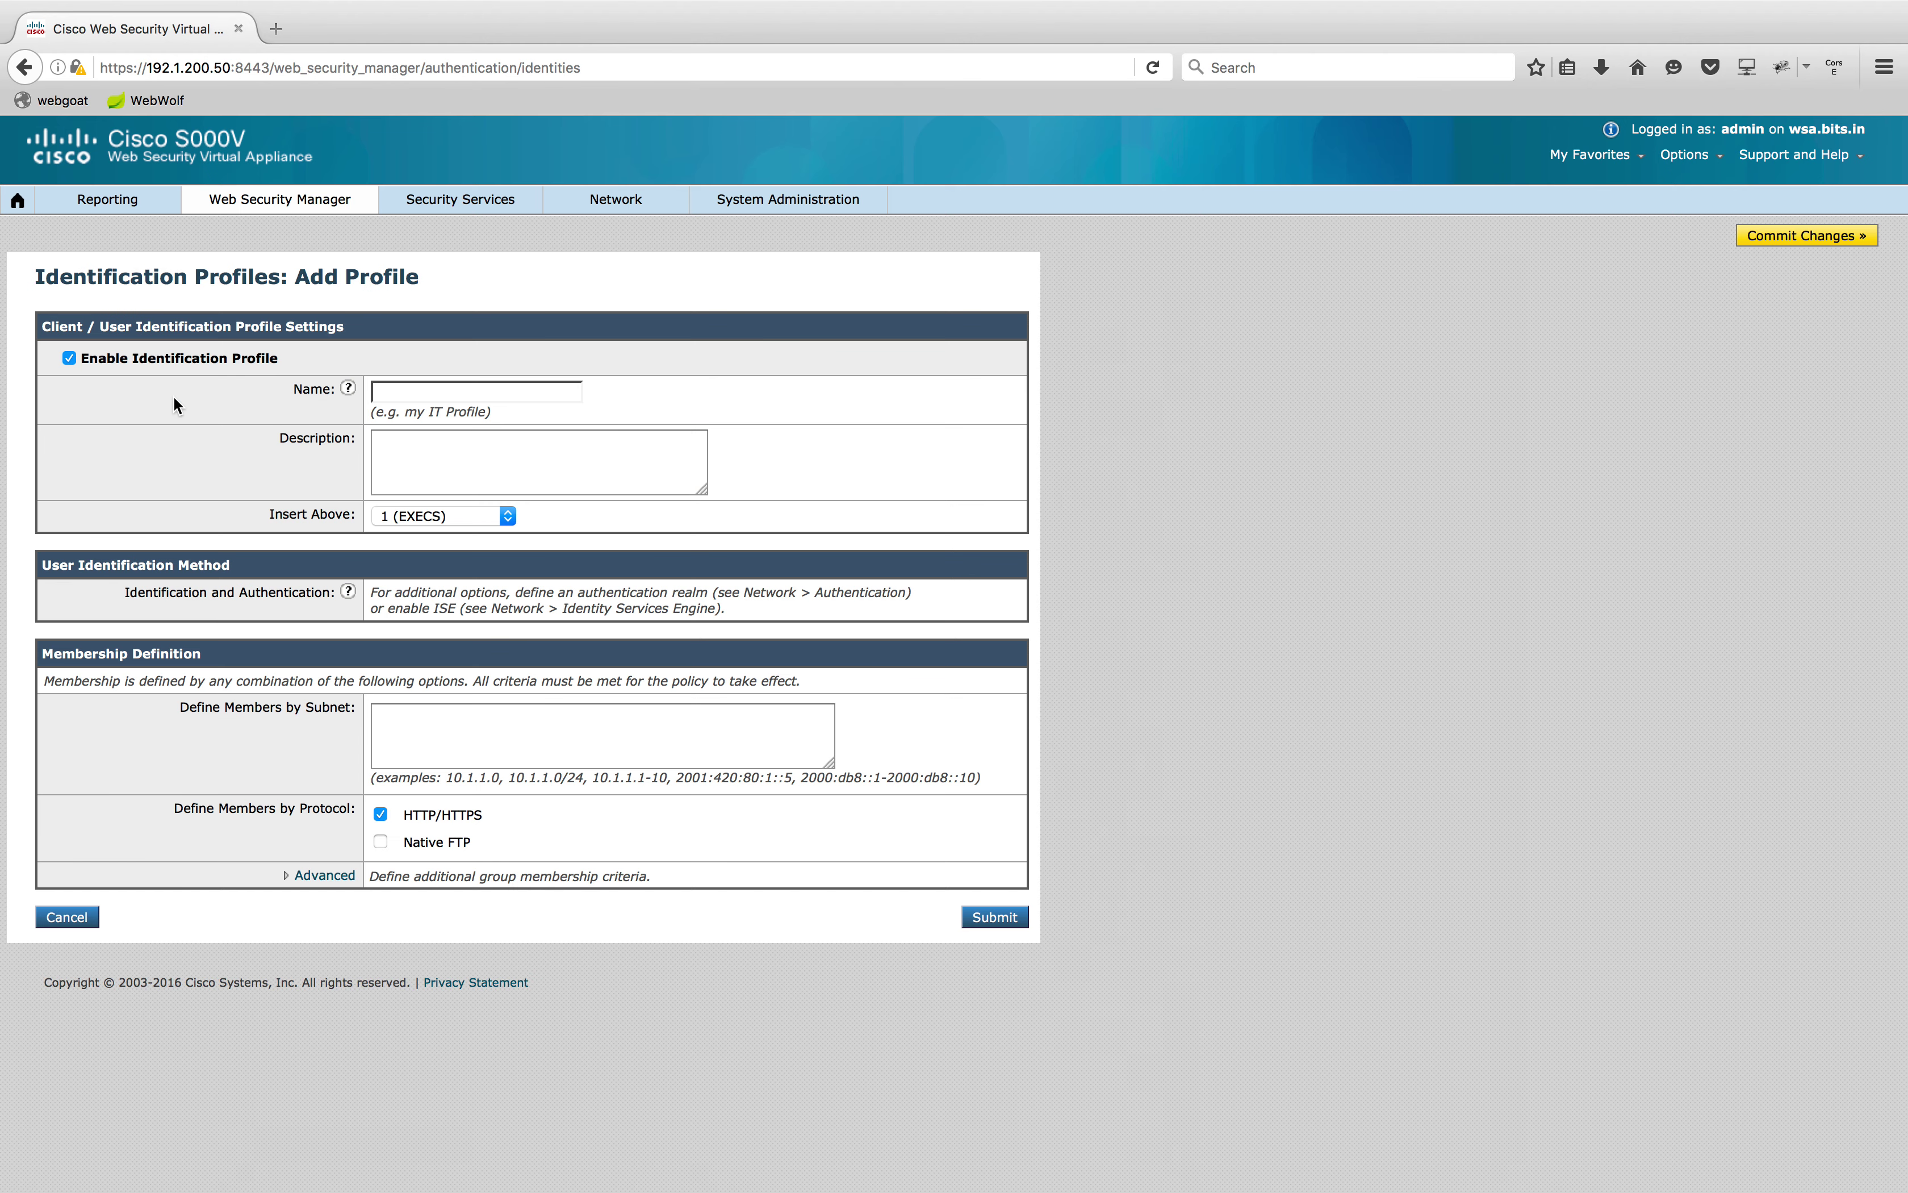
Add identification profile SALES with member subnet 192.1.200.76-150 and submit it
left_click(392, 381)
left_click(406, 430)
left_click(538, 735)
type("192.1")
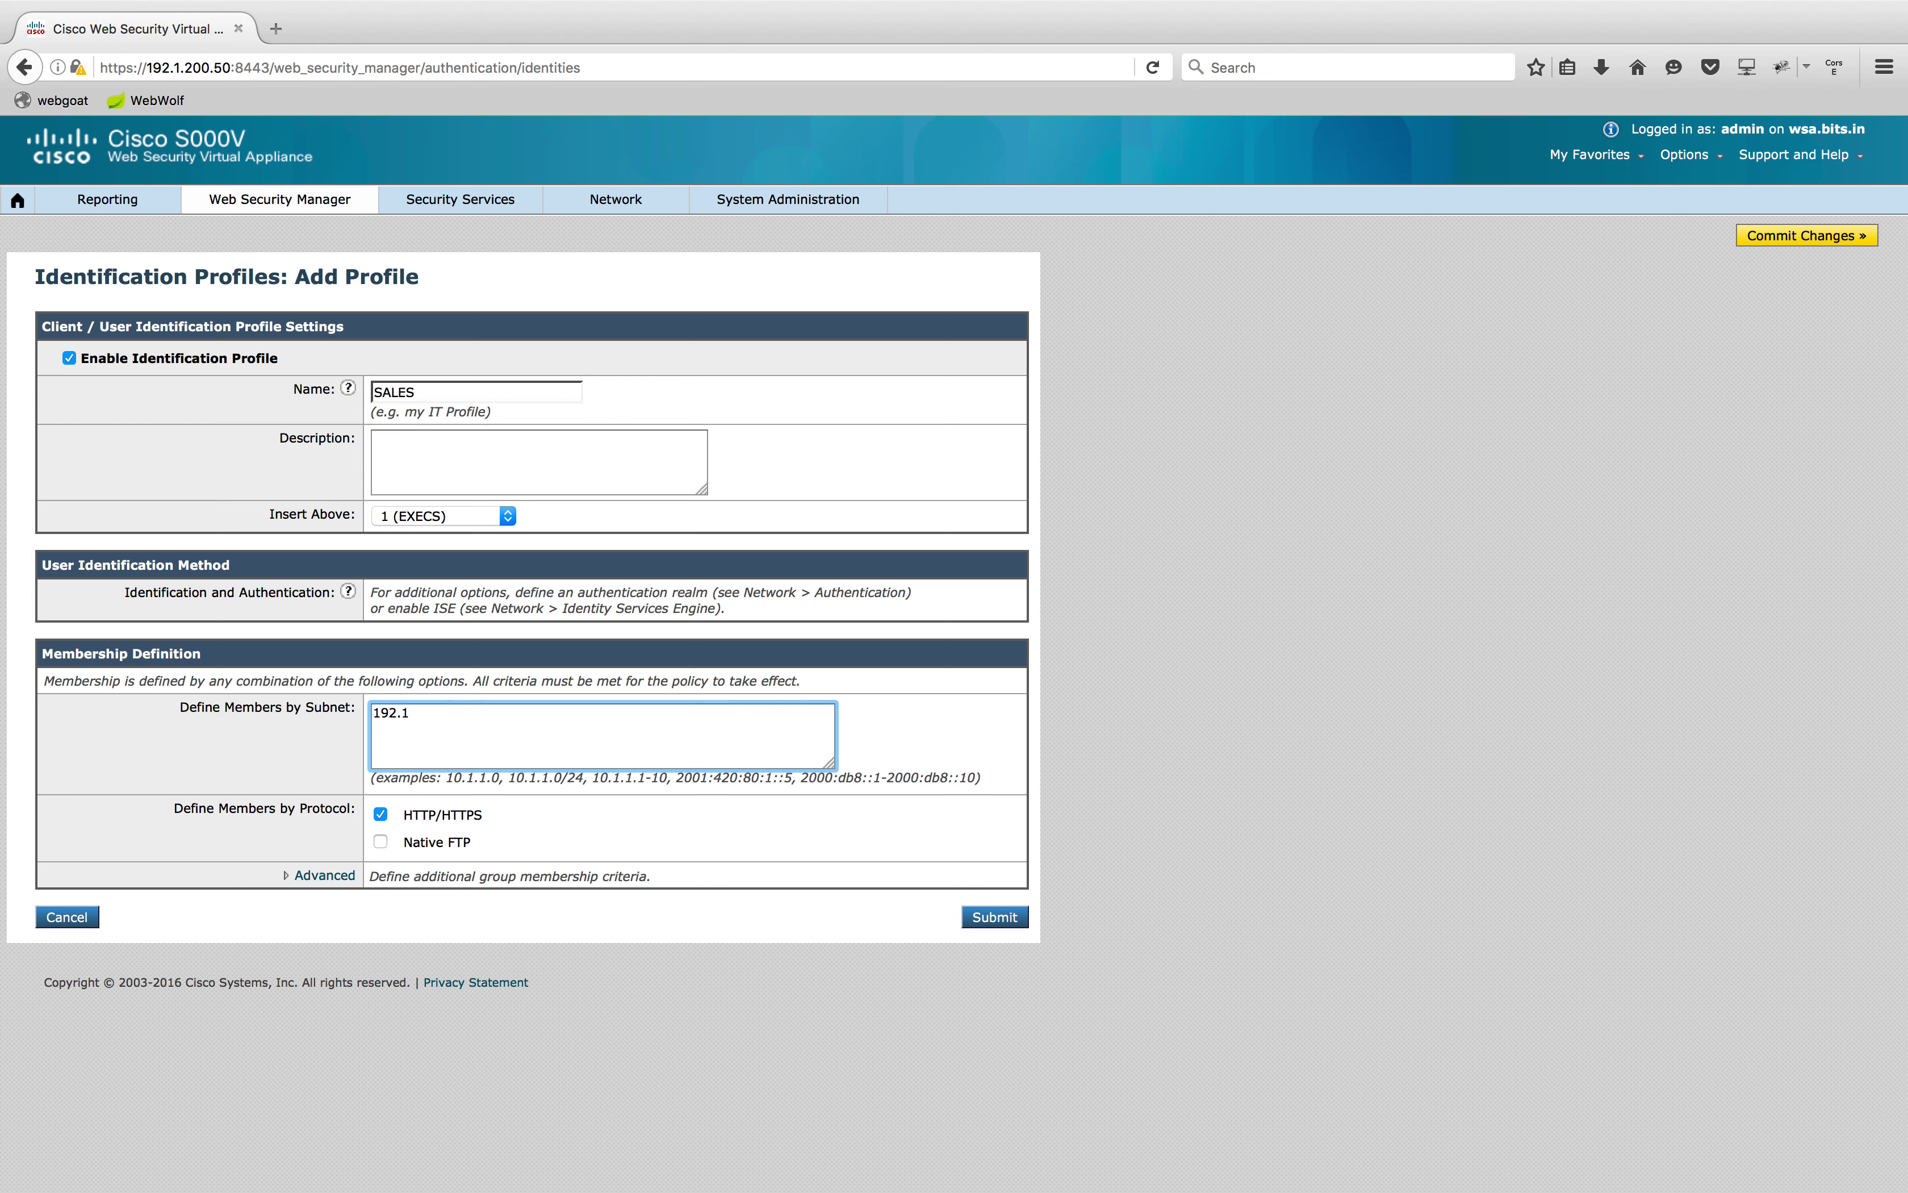
type(".200.76-150")
left_click(1322, 787)
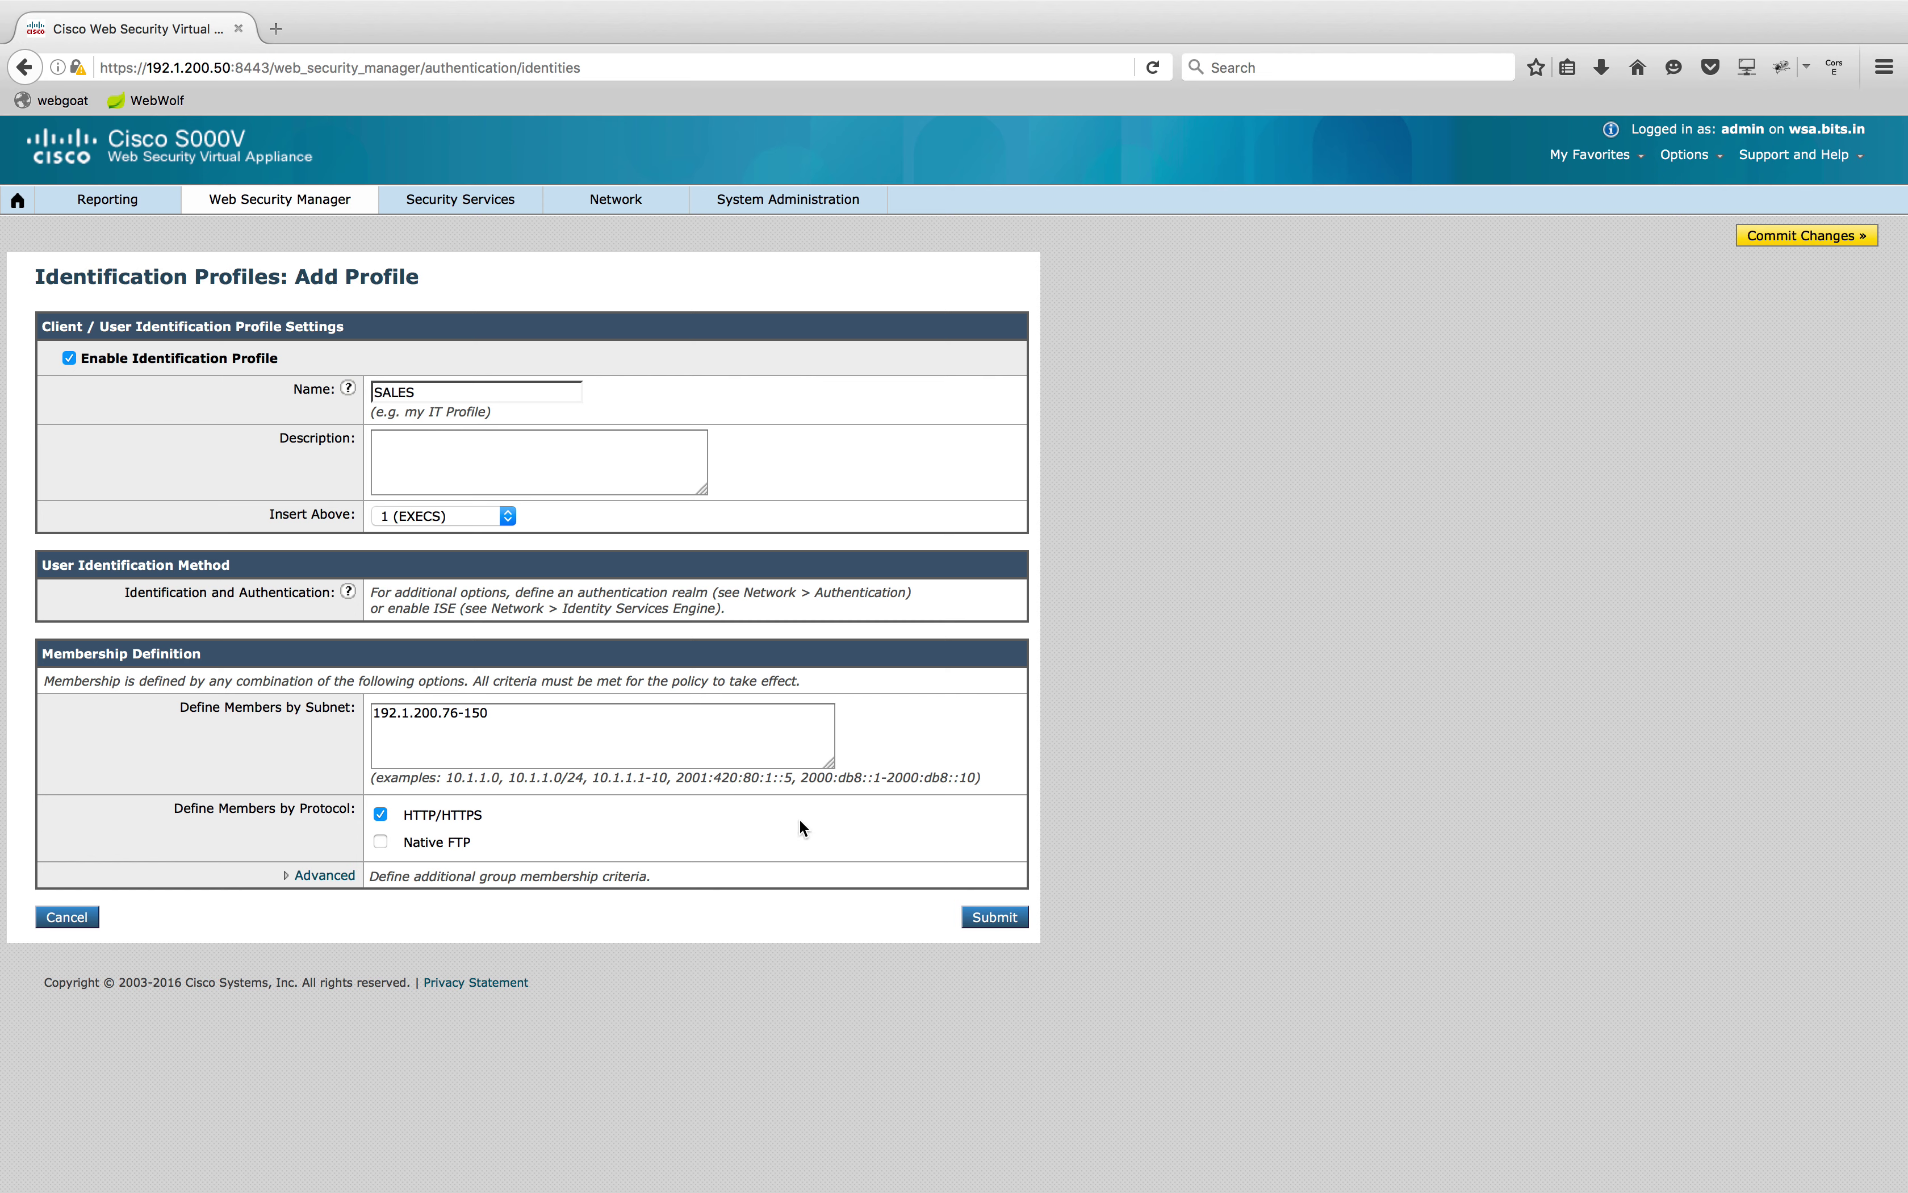
left_click(999, 921)
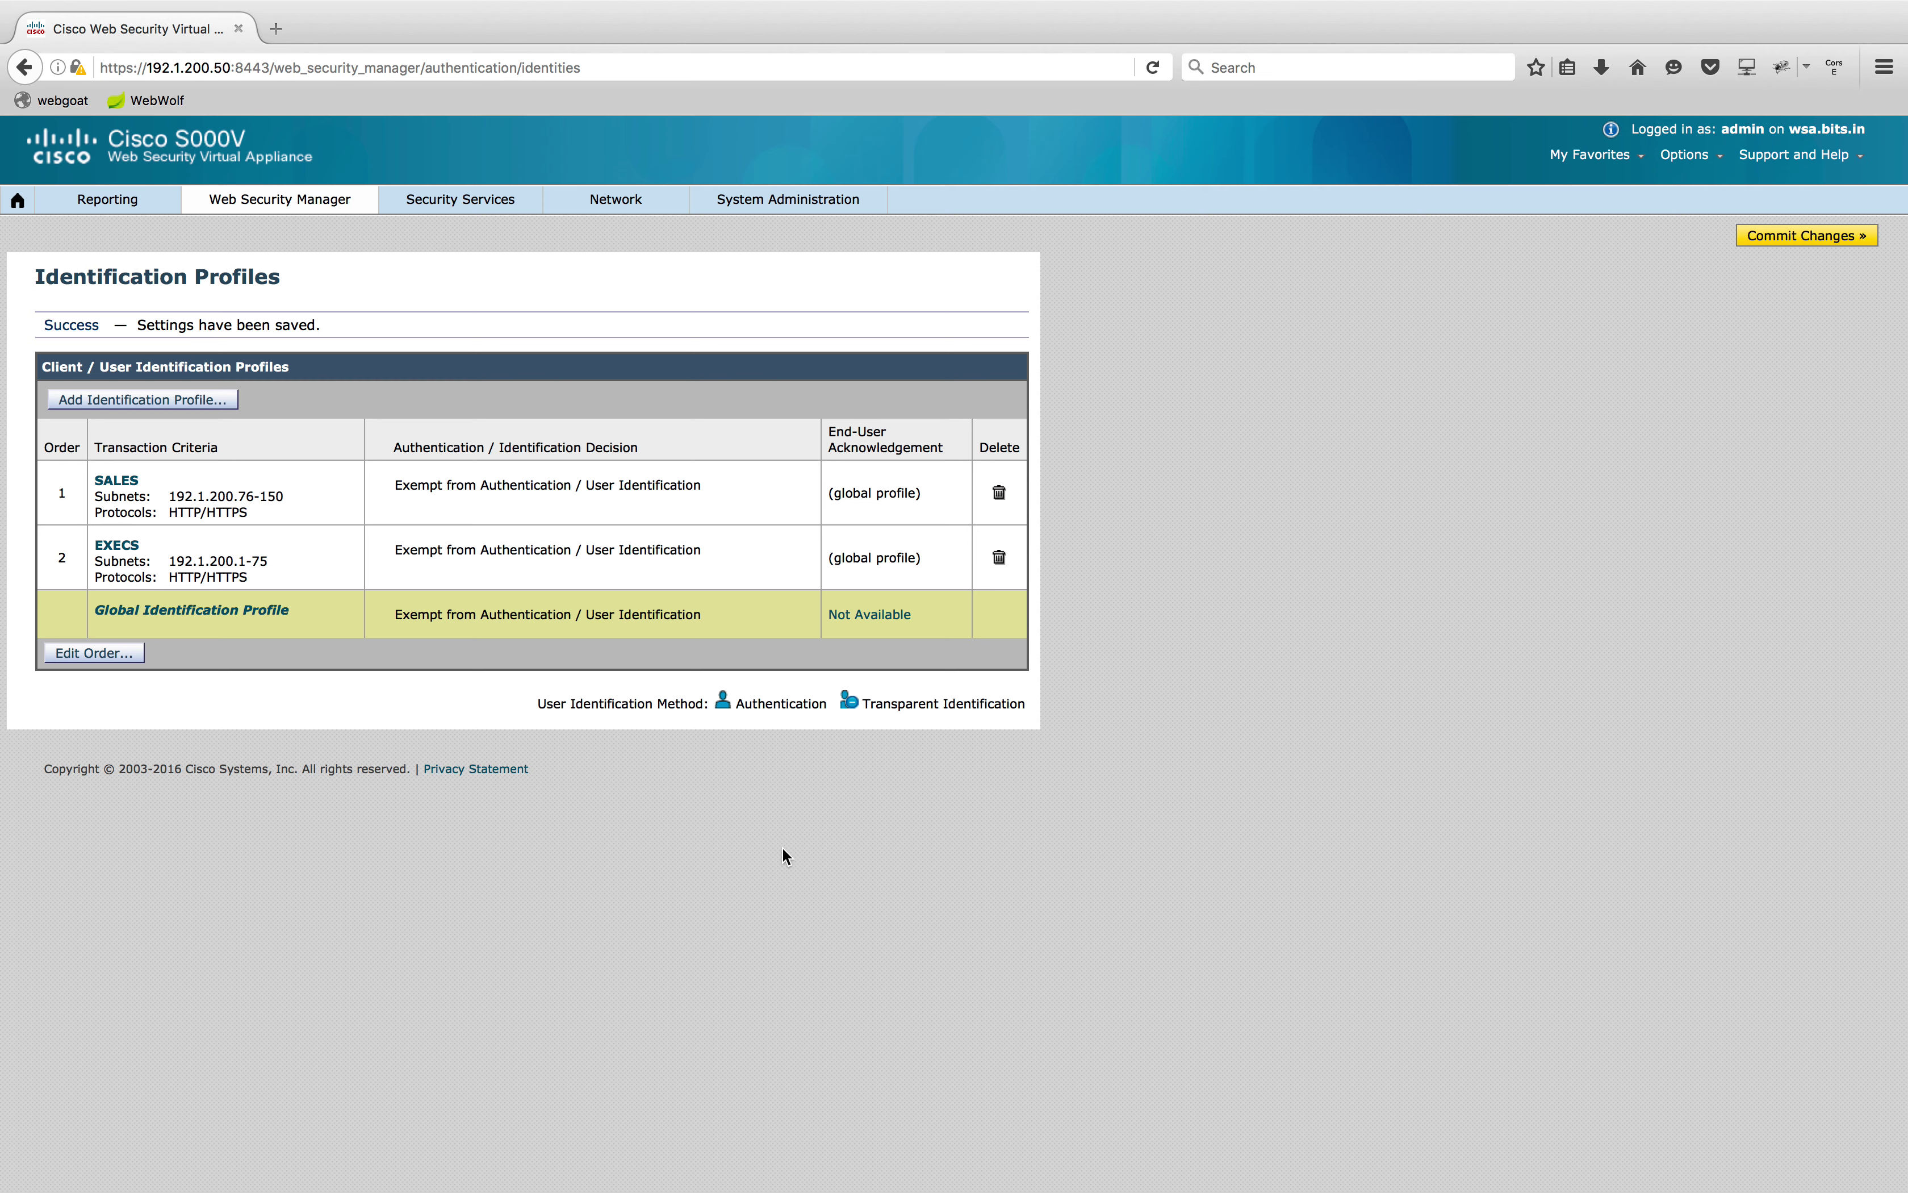
Commit the new EXECS and SALES identification profiles
left_click(1780, 239)
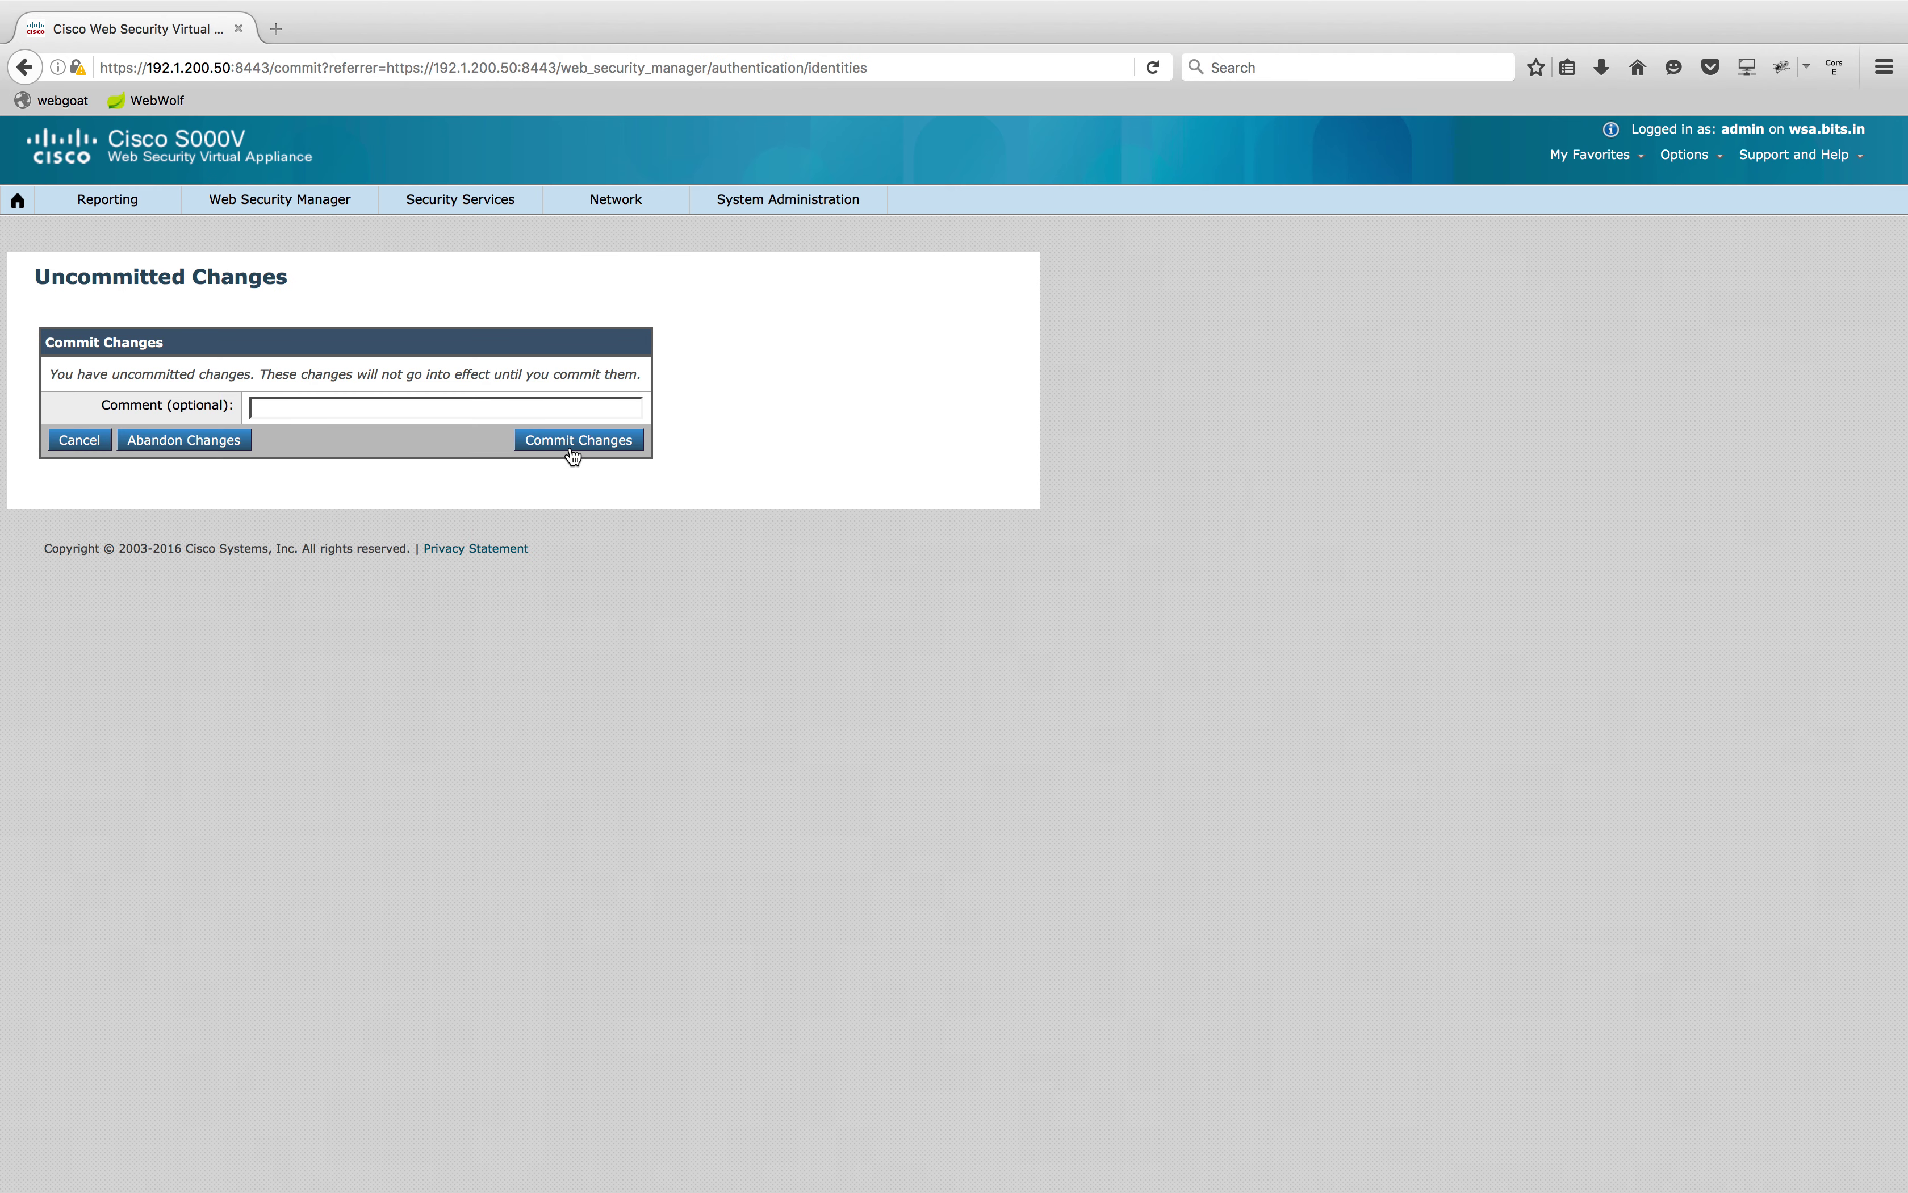
left_click(573, 455)
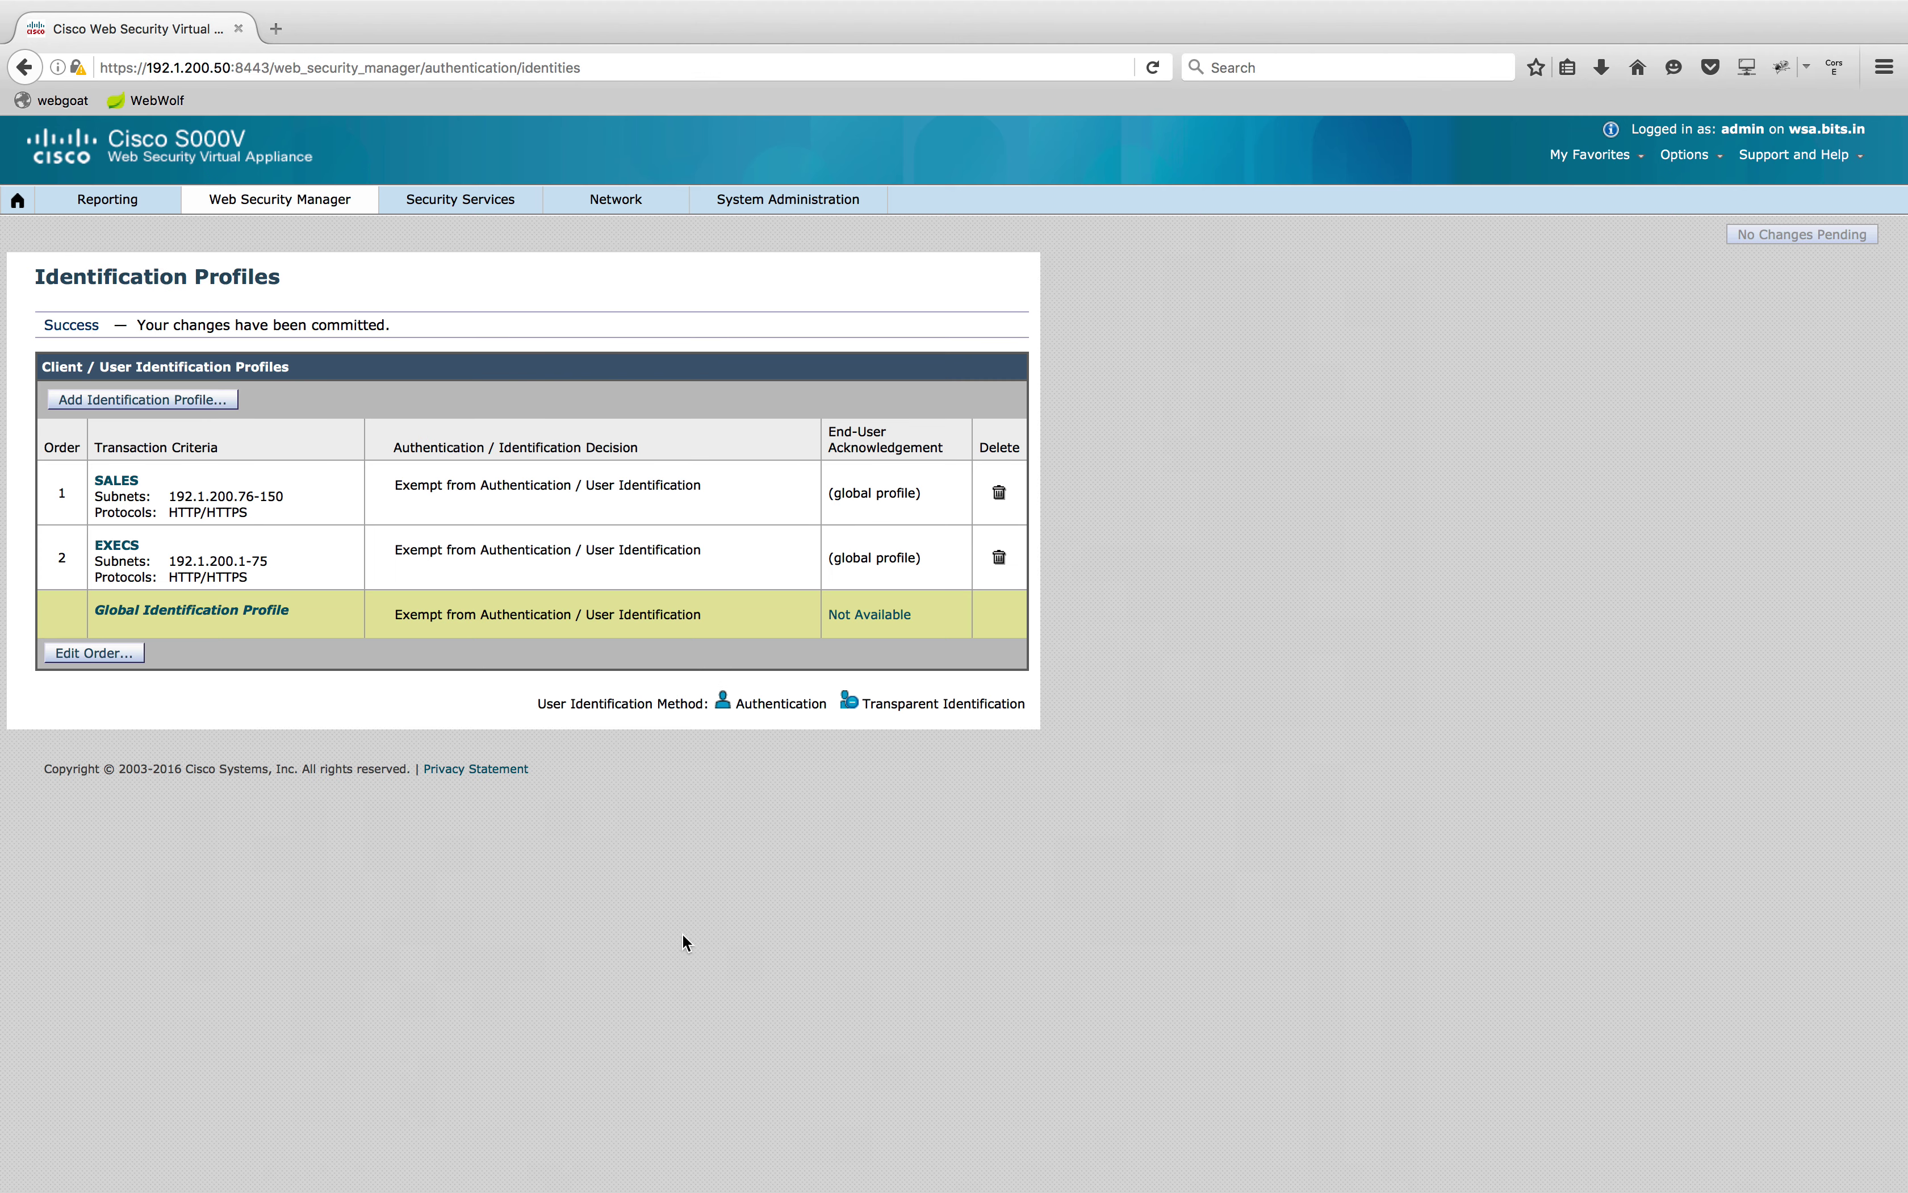
left_click(281, 202)
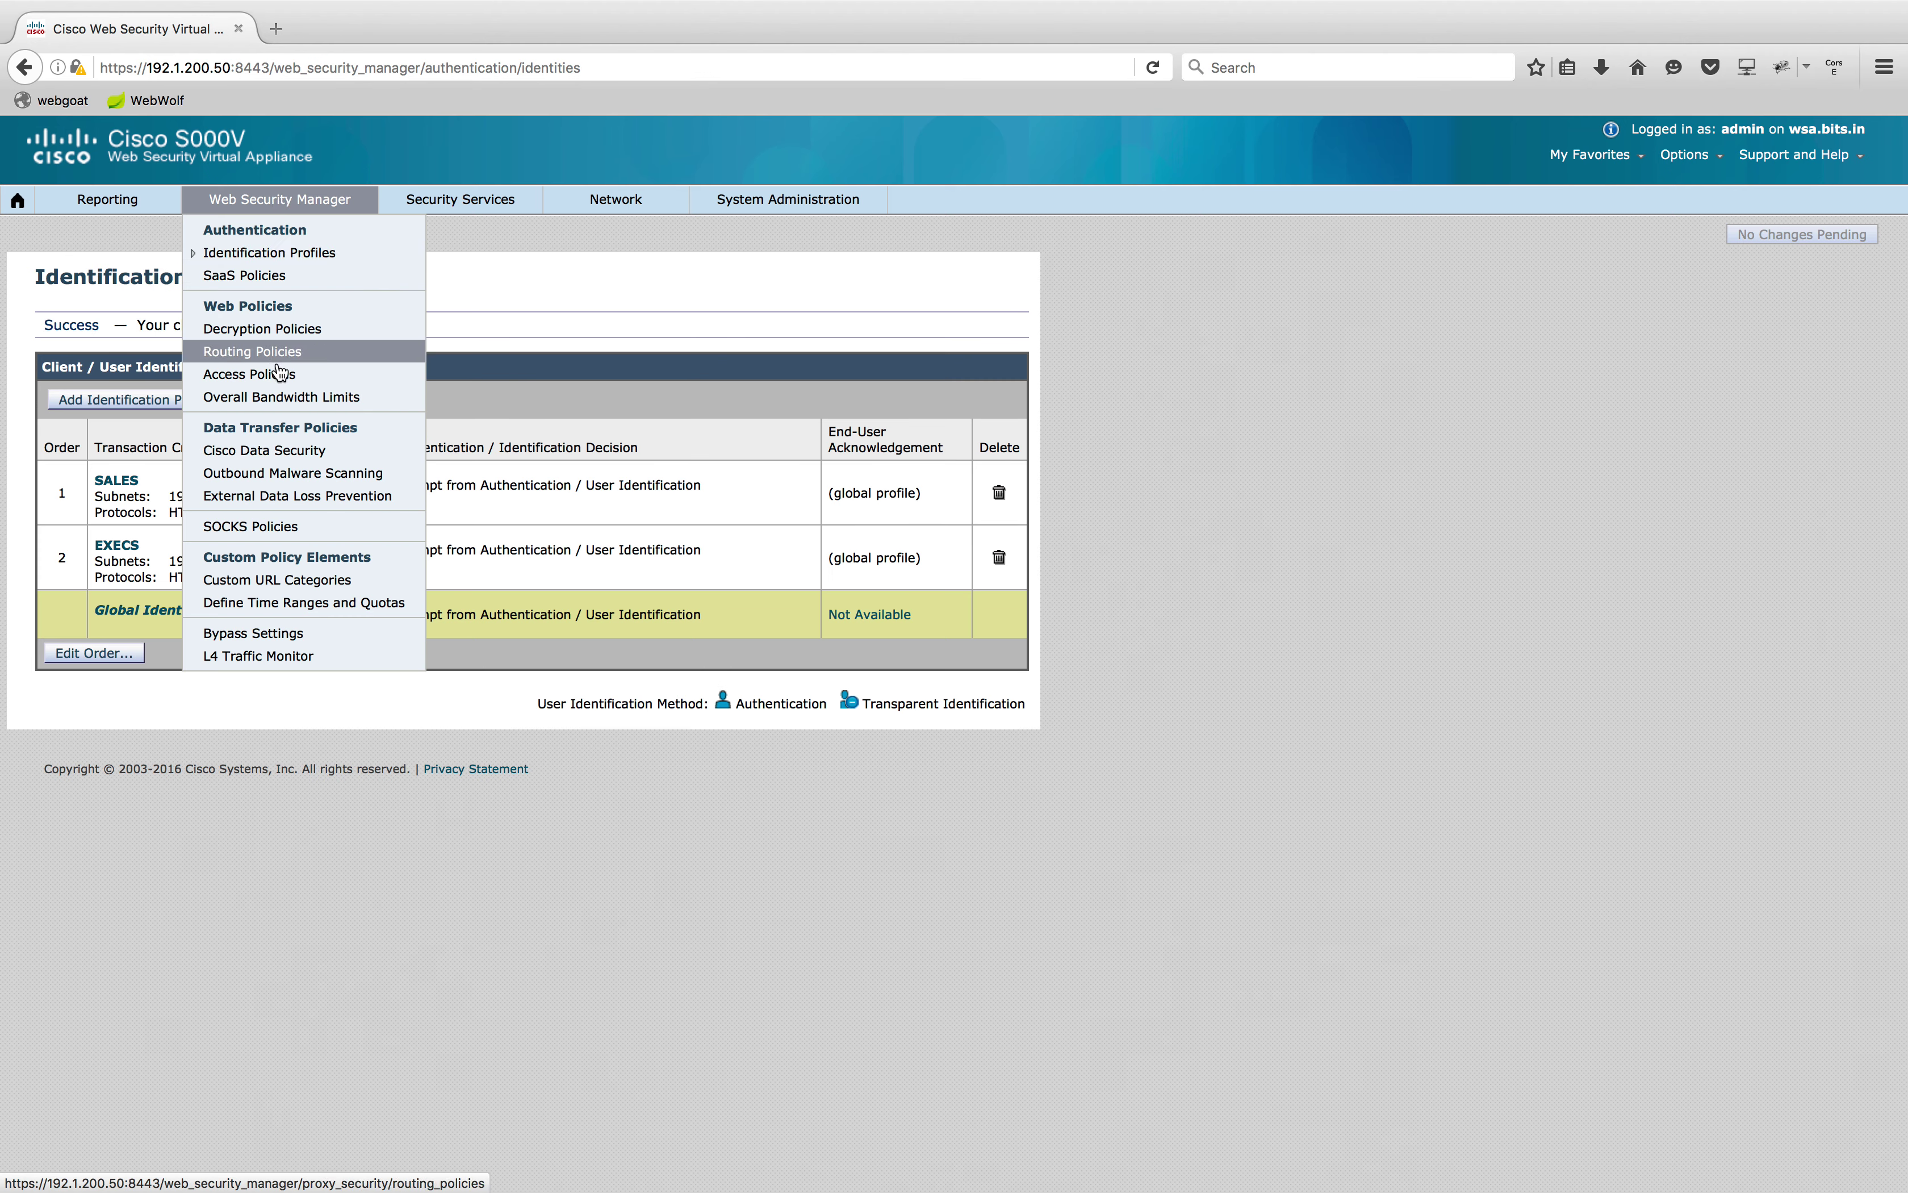
Add access policy SALES POLICY, limited to the SALES identification profile, and submit it
left_click(280, 375)
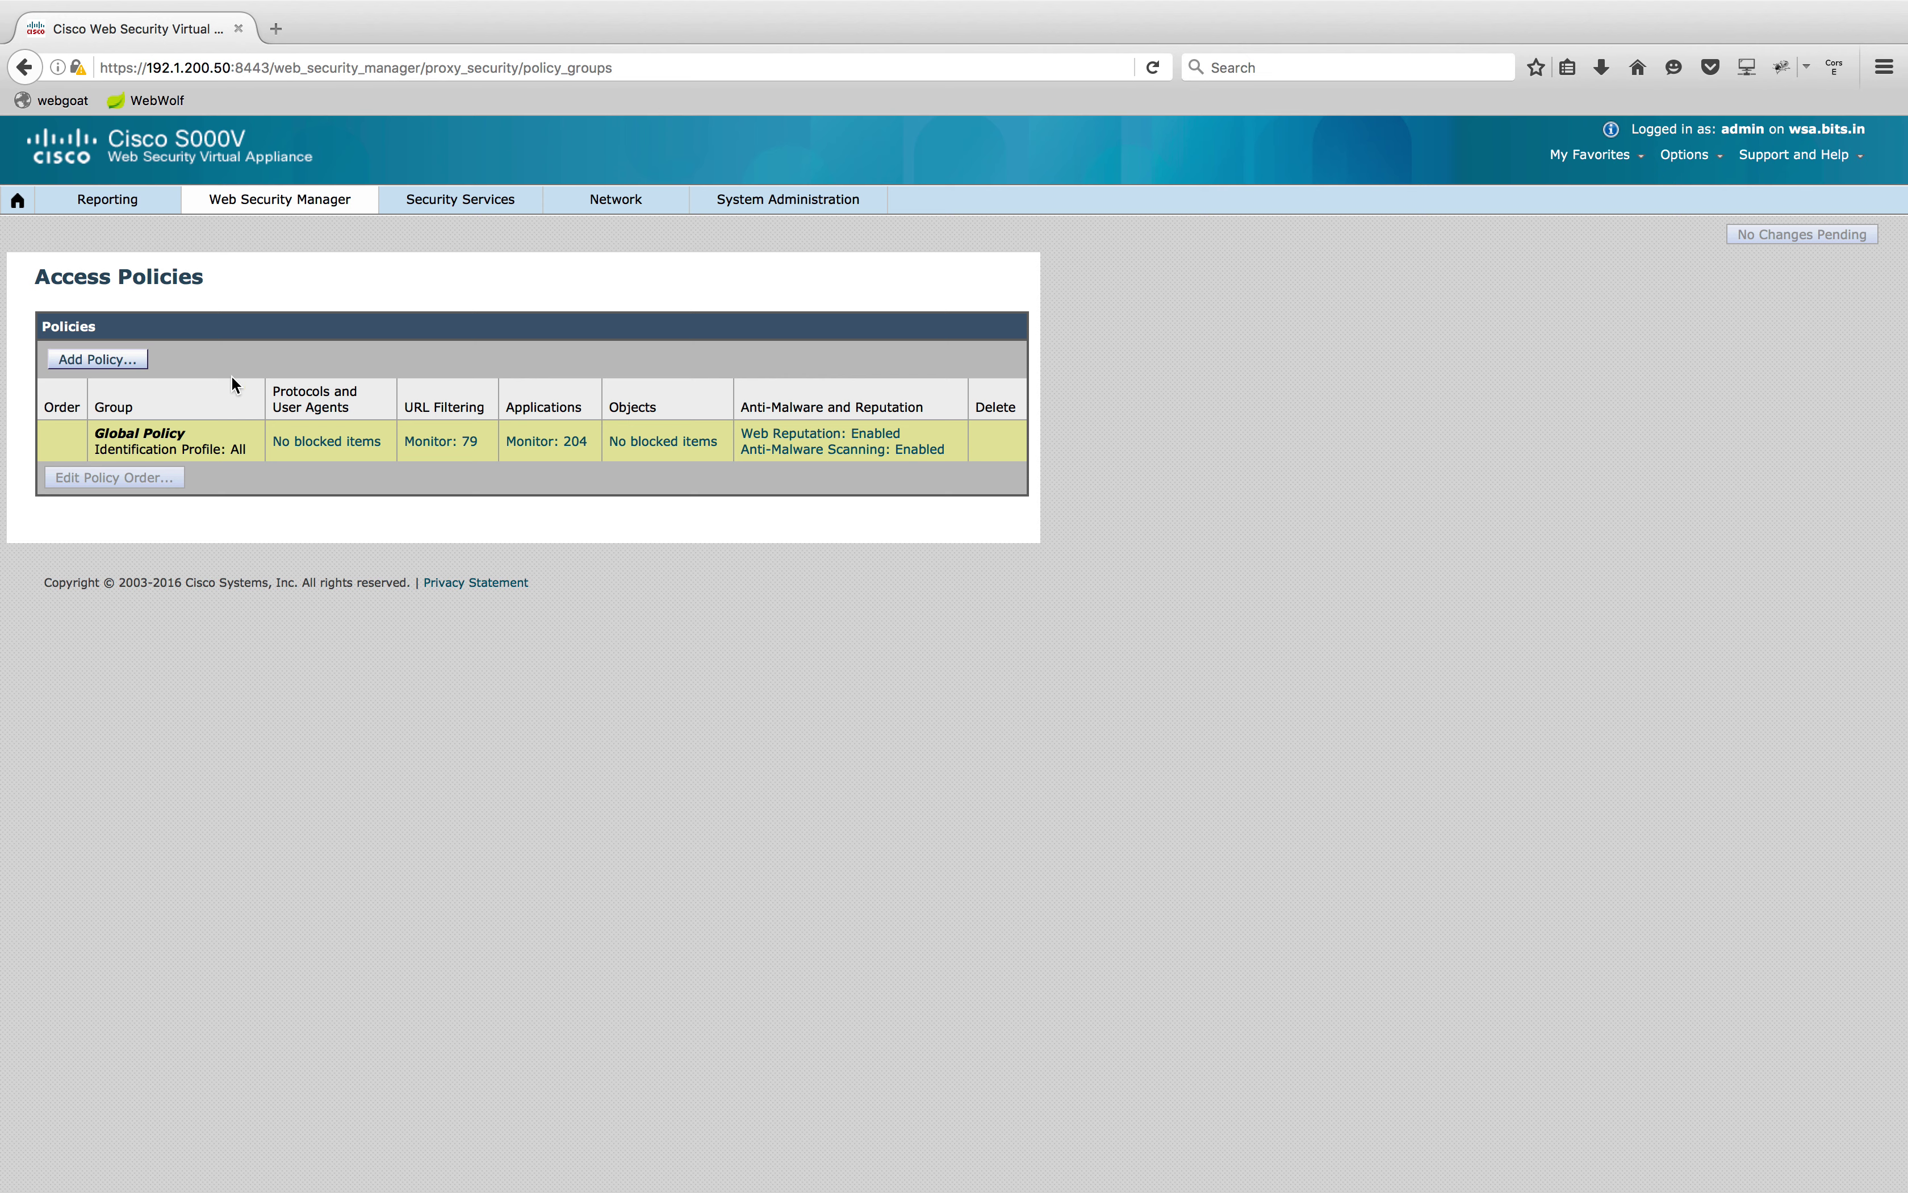
left_click(88, 361)
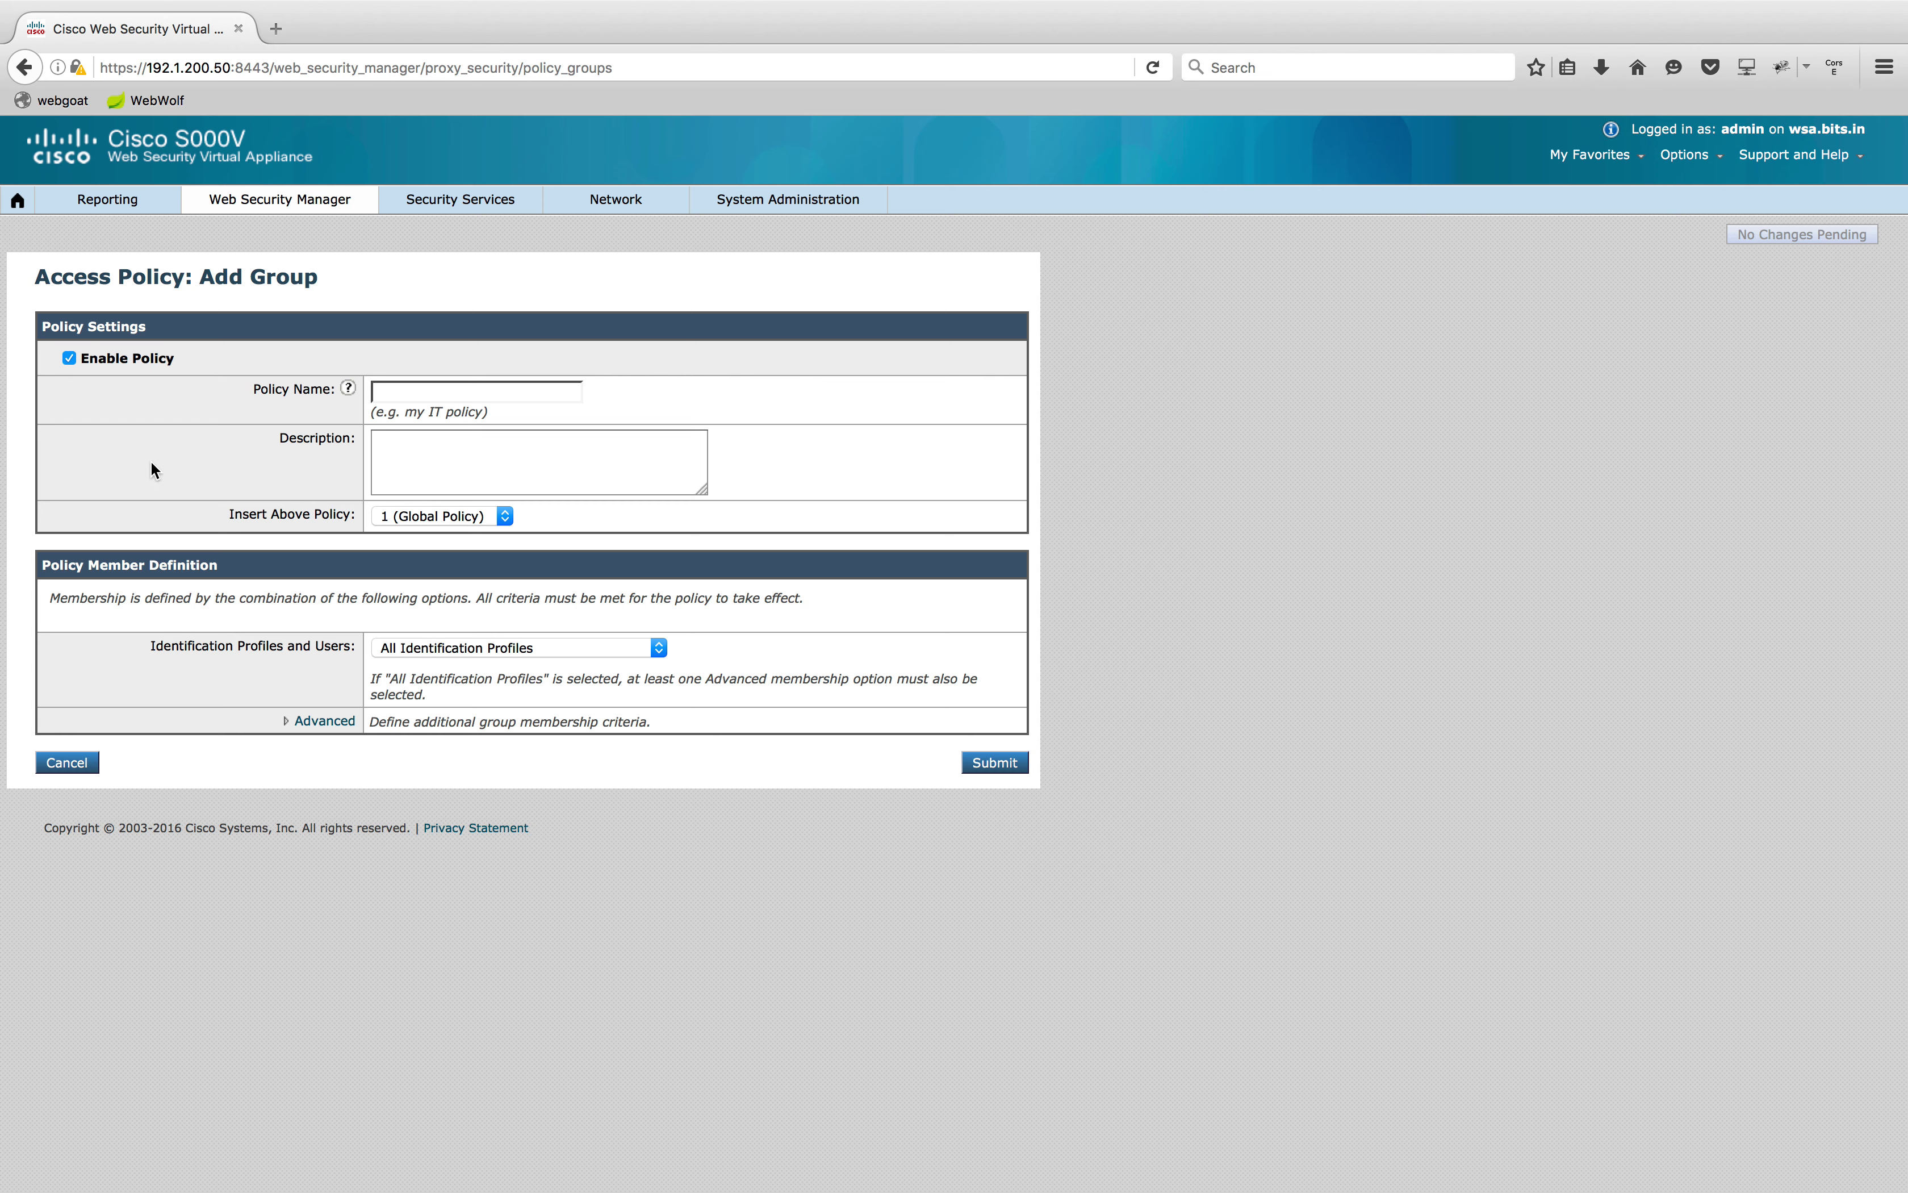
left_click(487, 392)
left_click(481, 454)
left_click(660, 649)
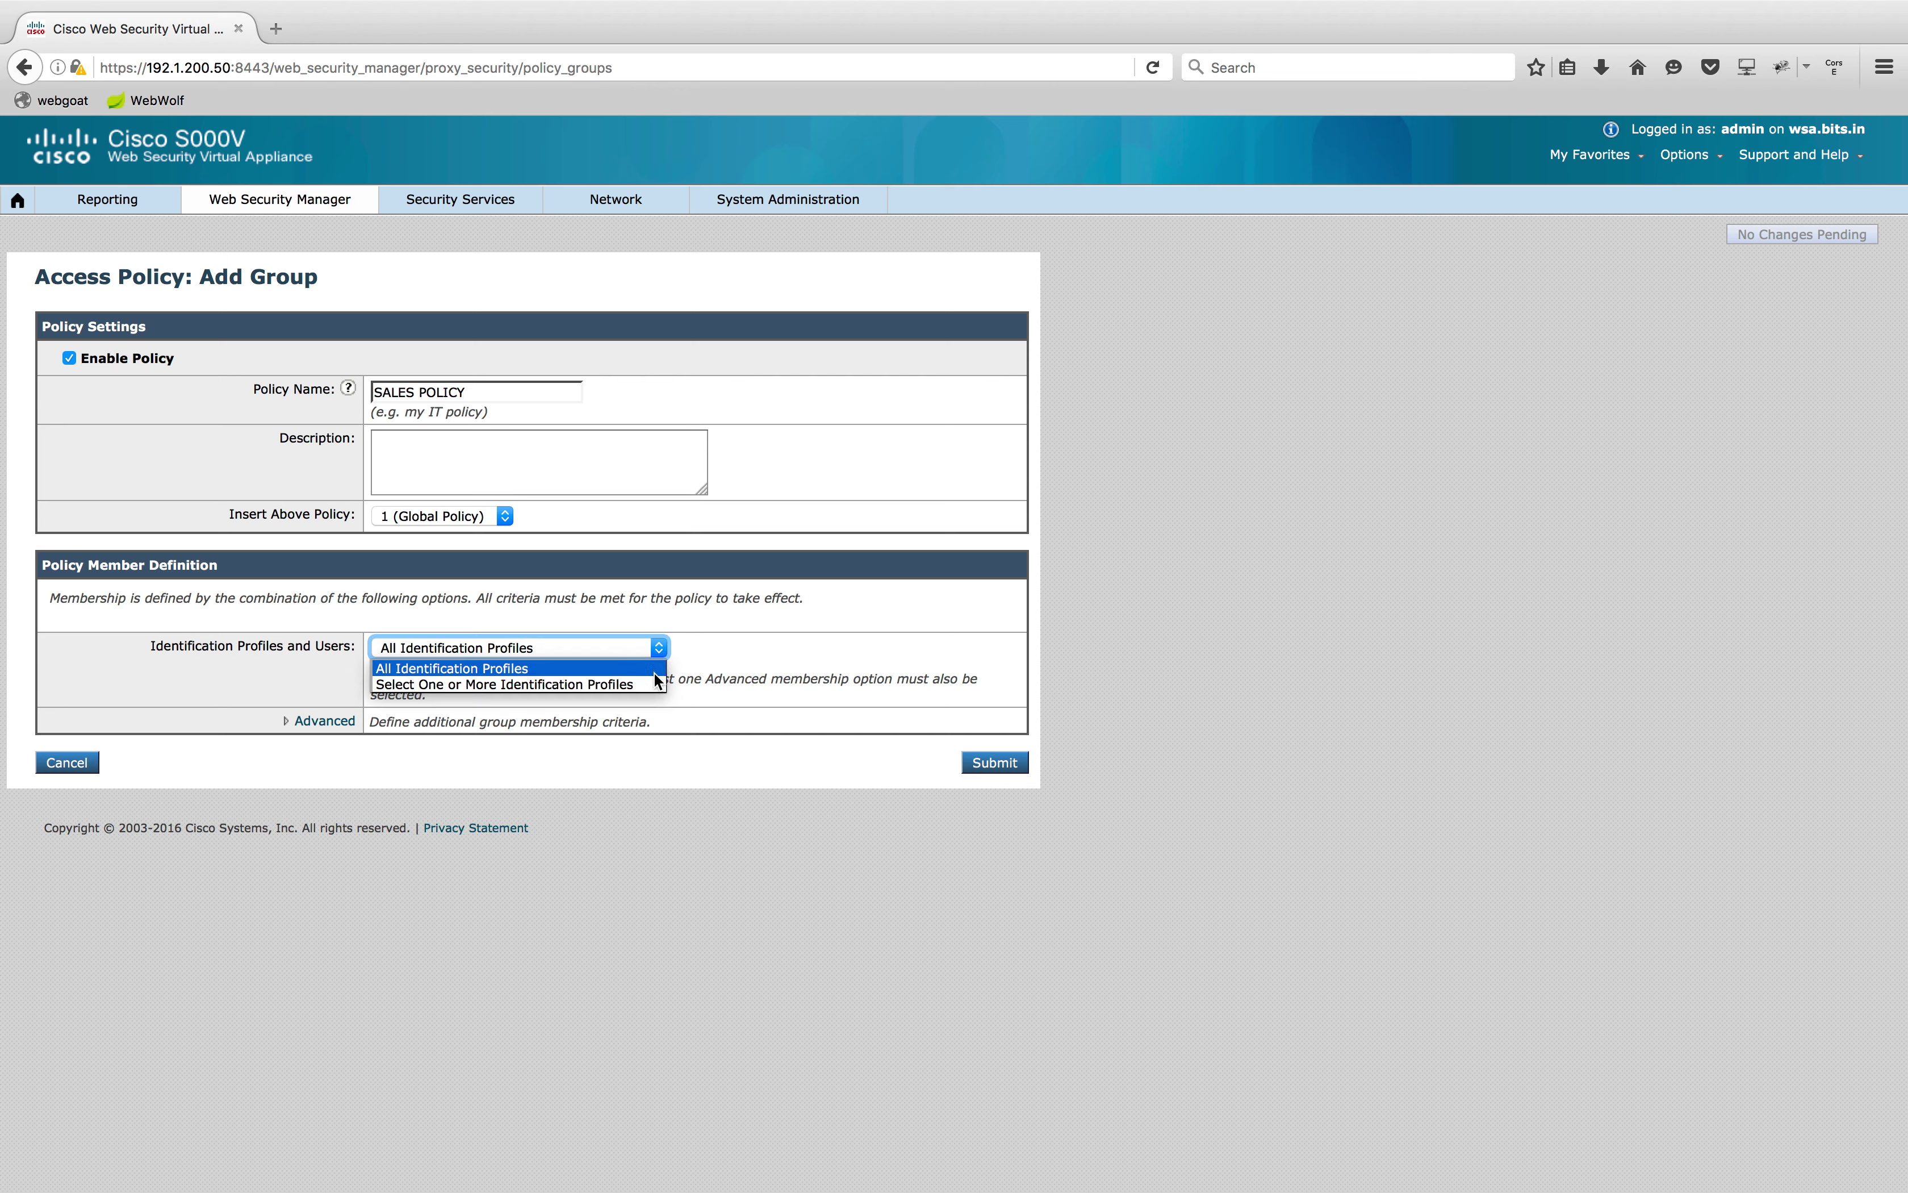
left_click(653, 685)
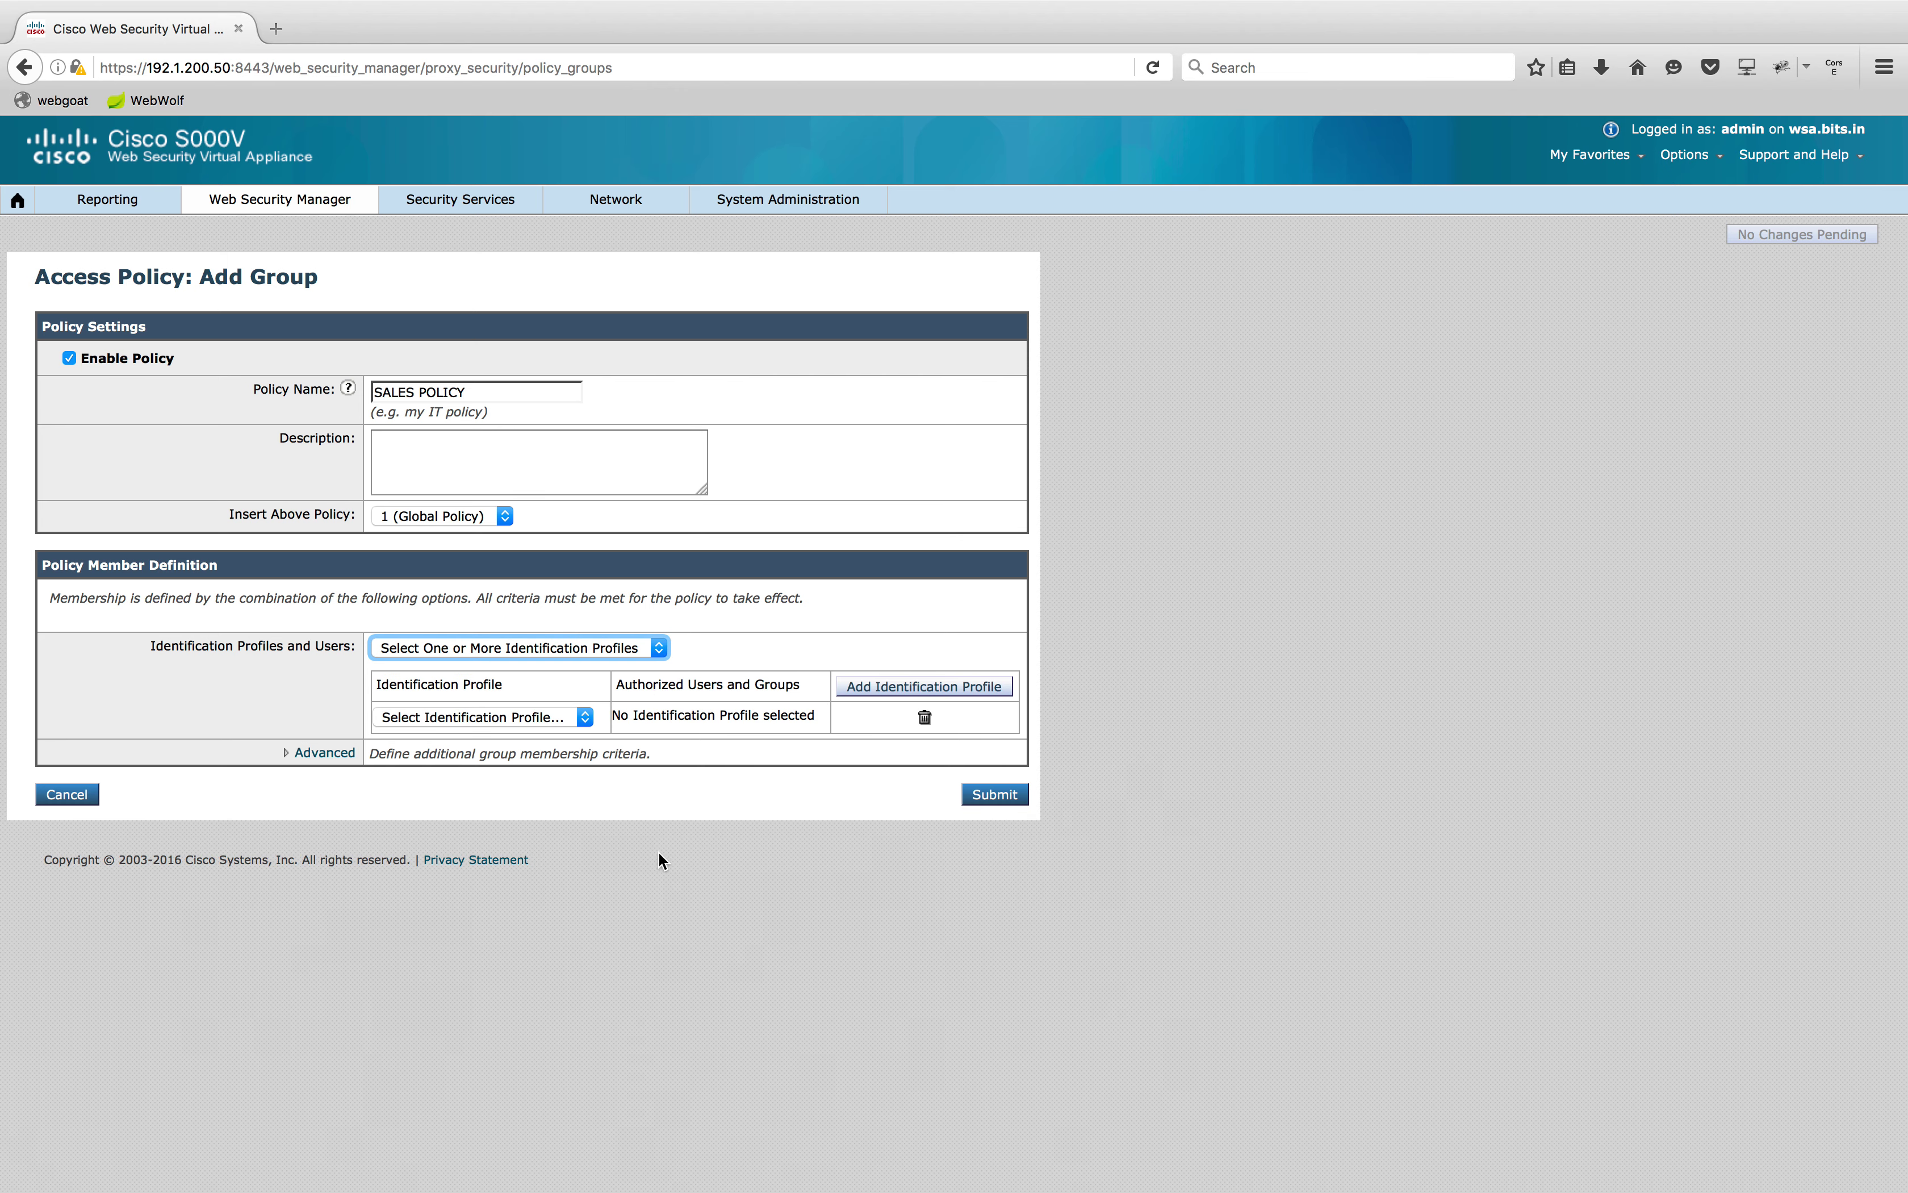
left_click(585, 716)
left_click(547, 757)
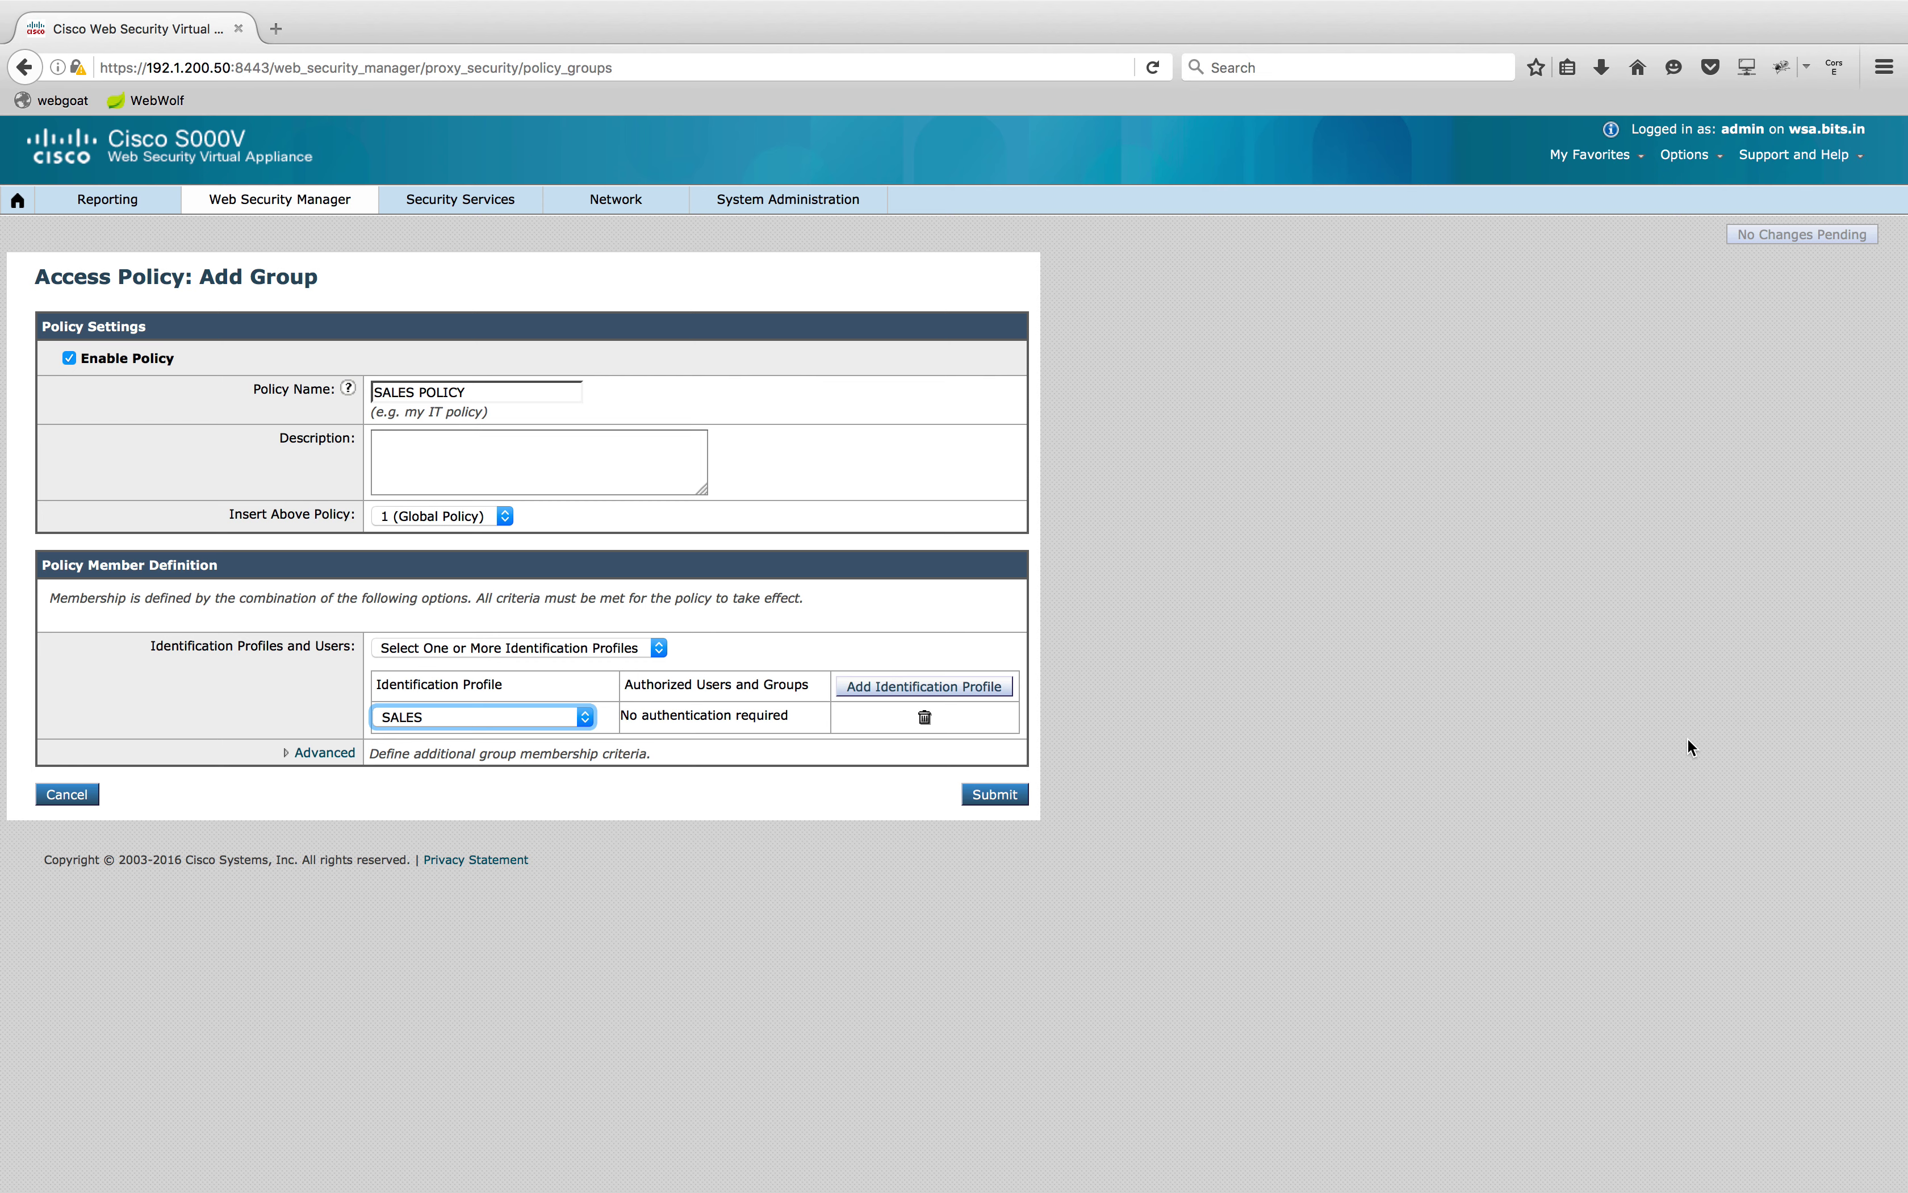
left_click(1187, 994)
left_click(995, 802)
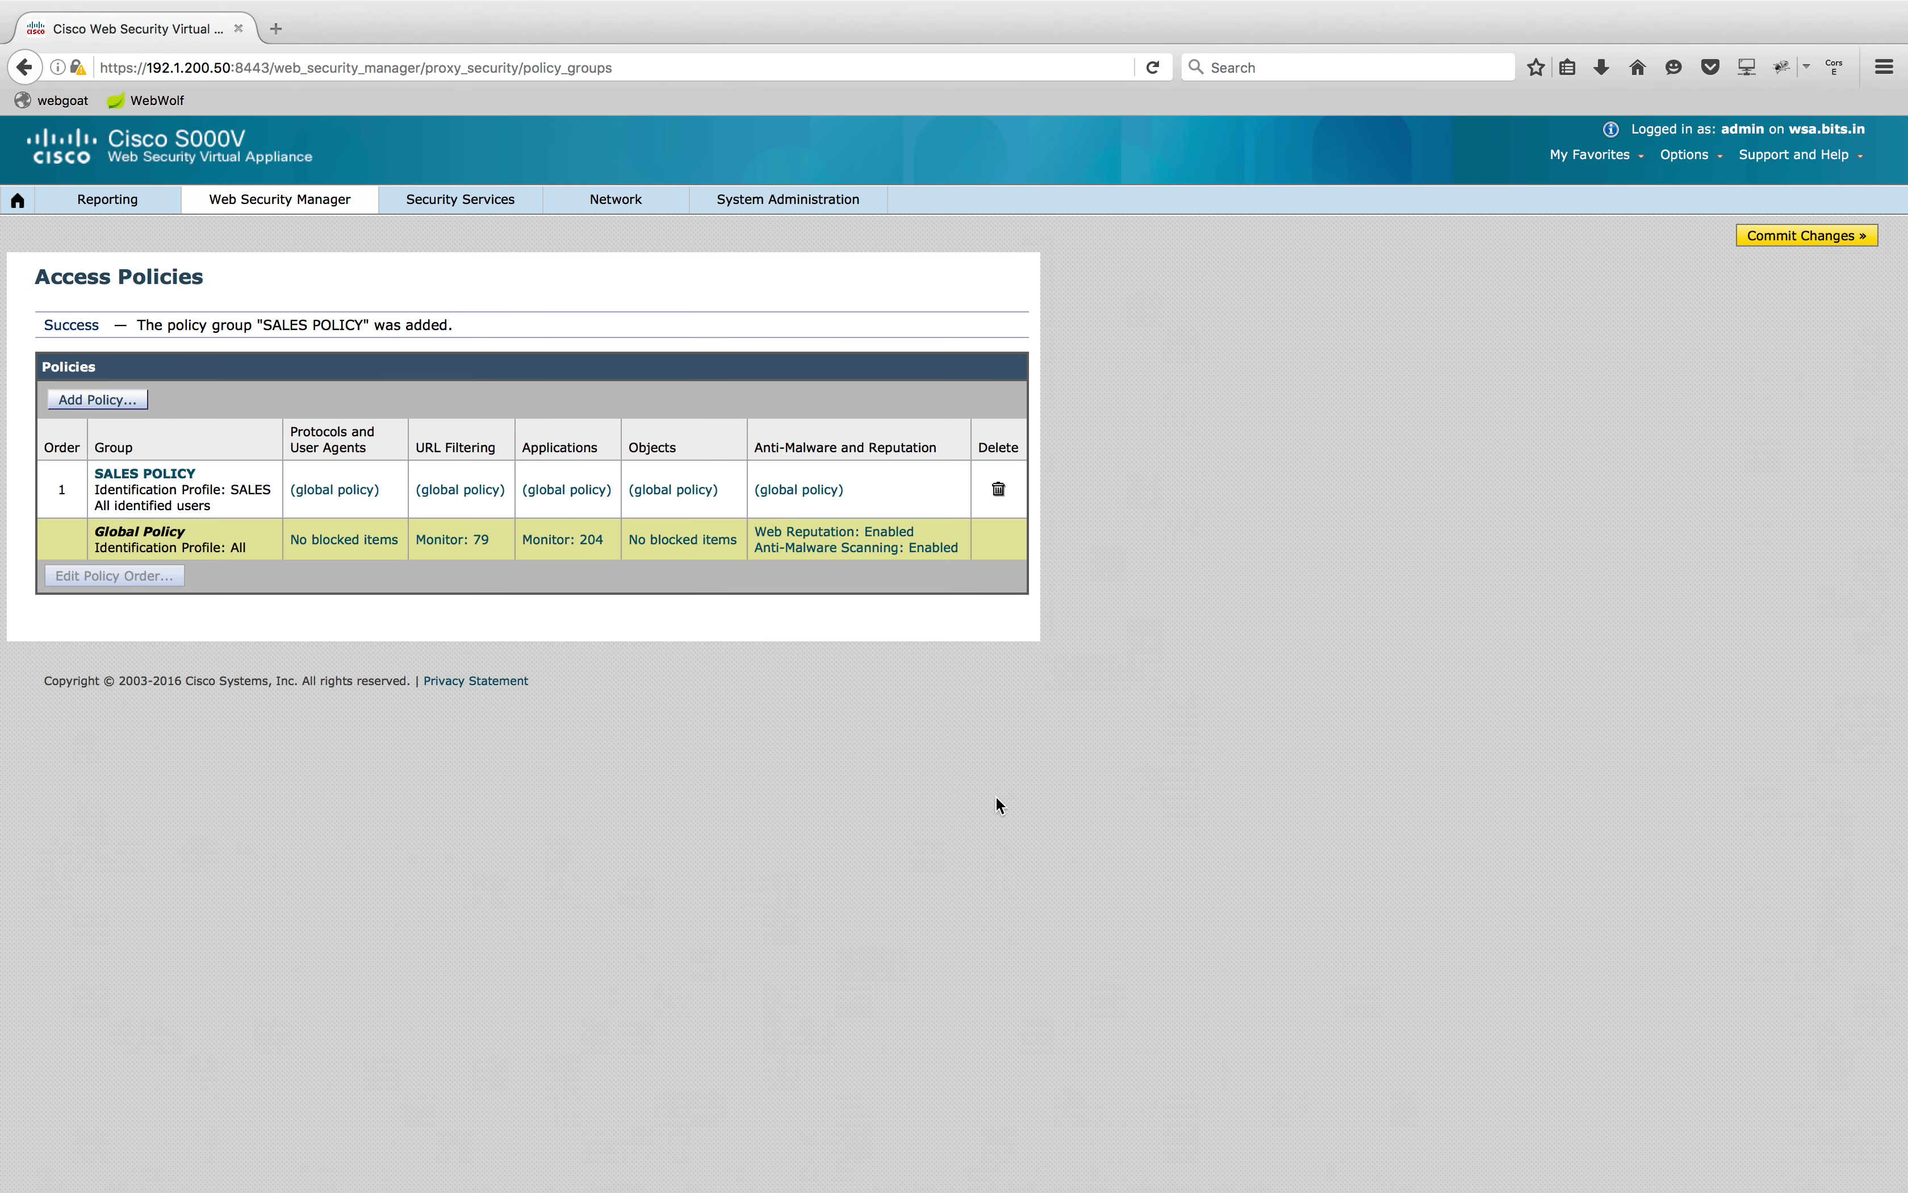
In SALES POLICY URL filtering, block Gambling and Pornography, then submit
left_click(1182, 892)
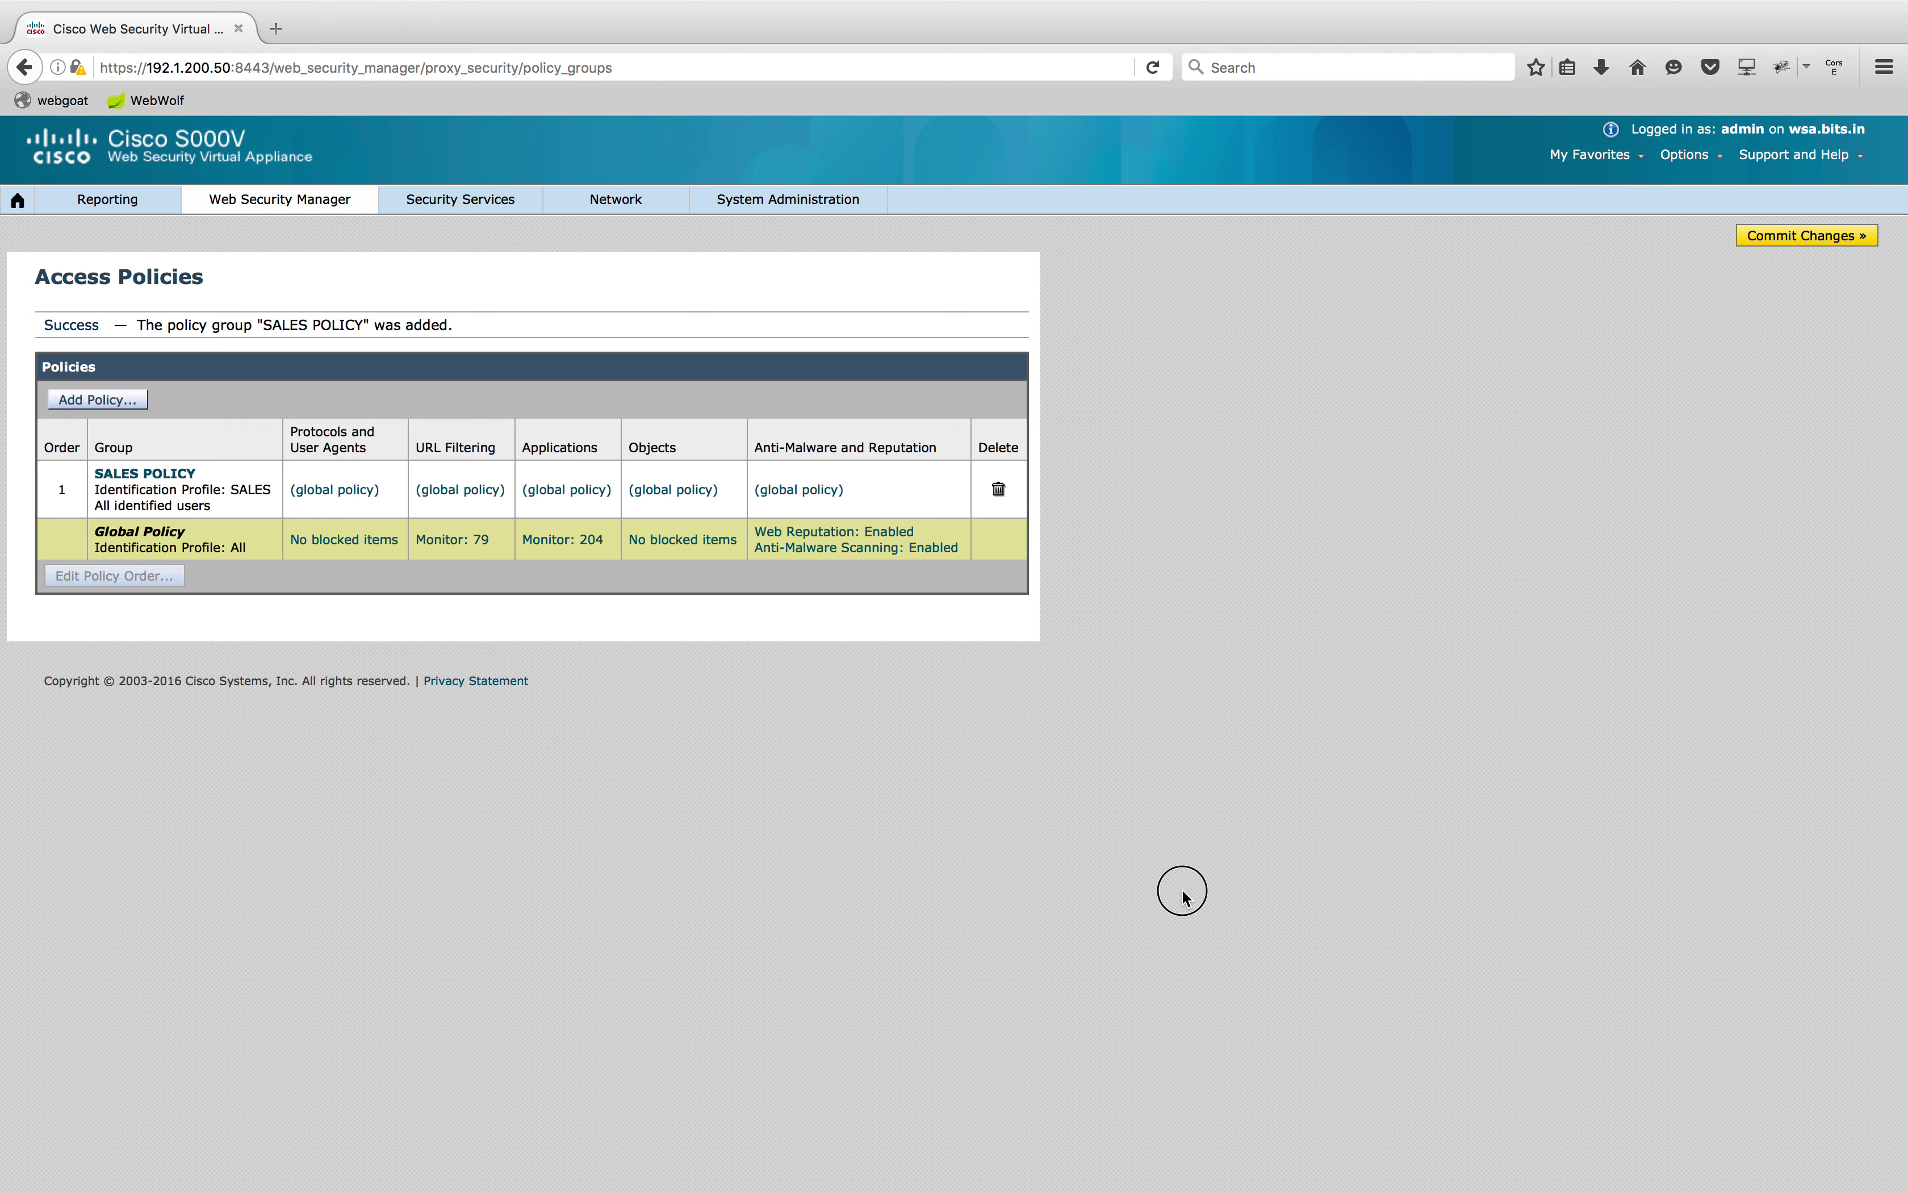
left_click(465, 489)
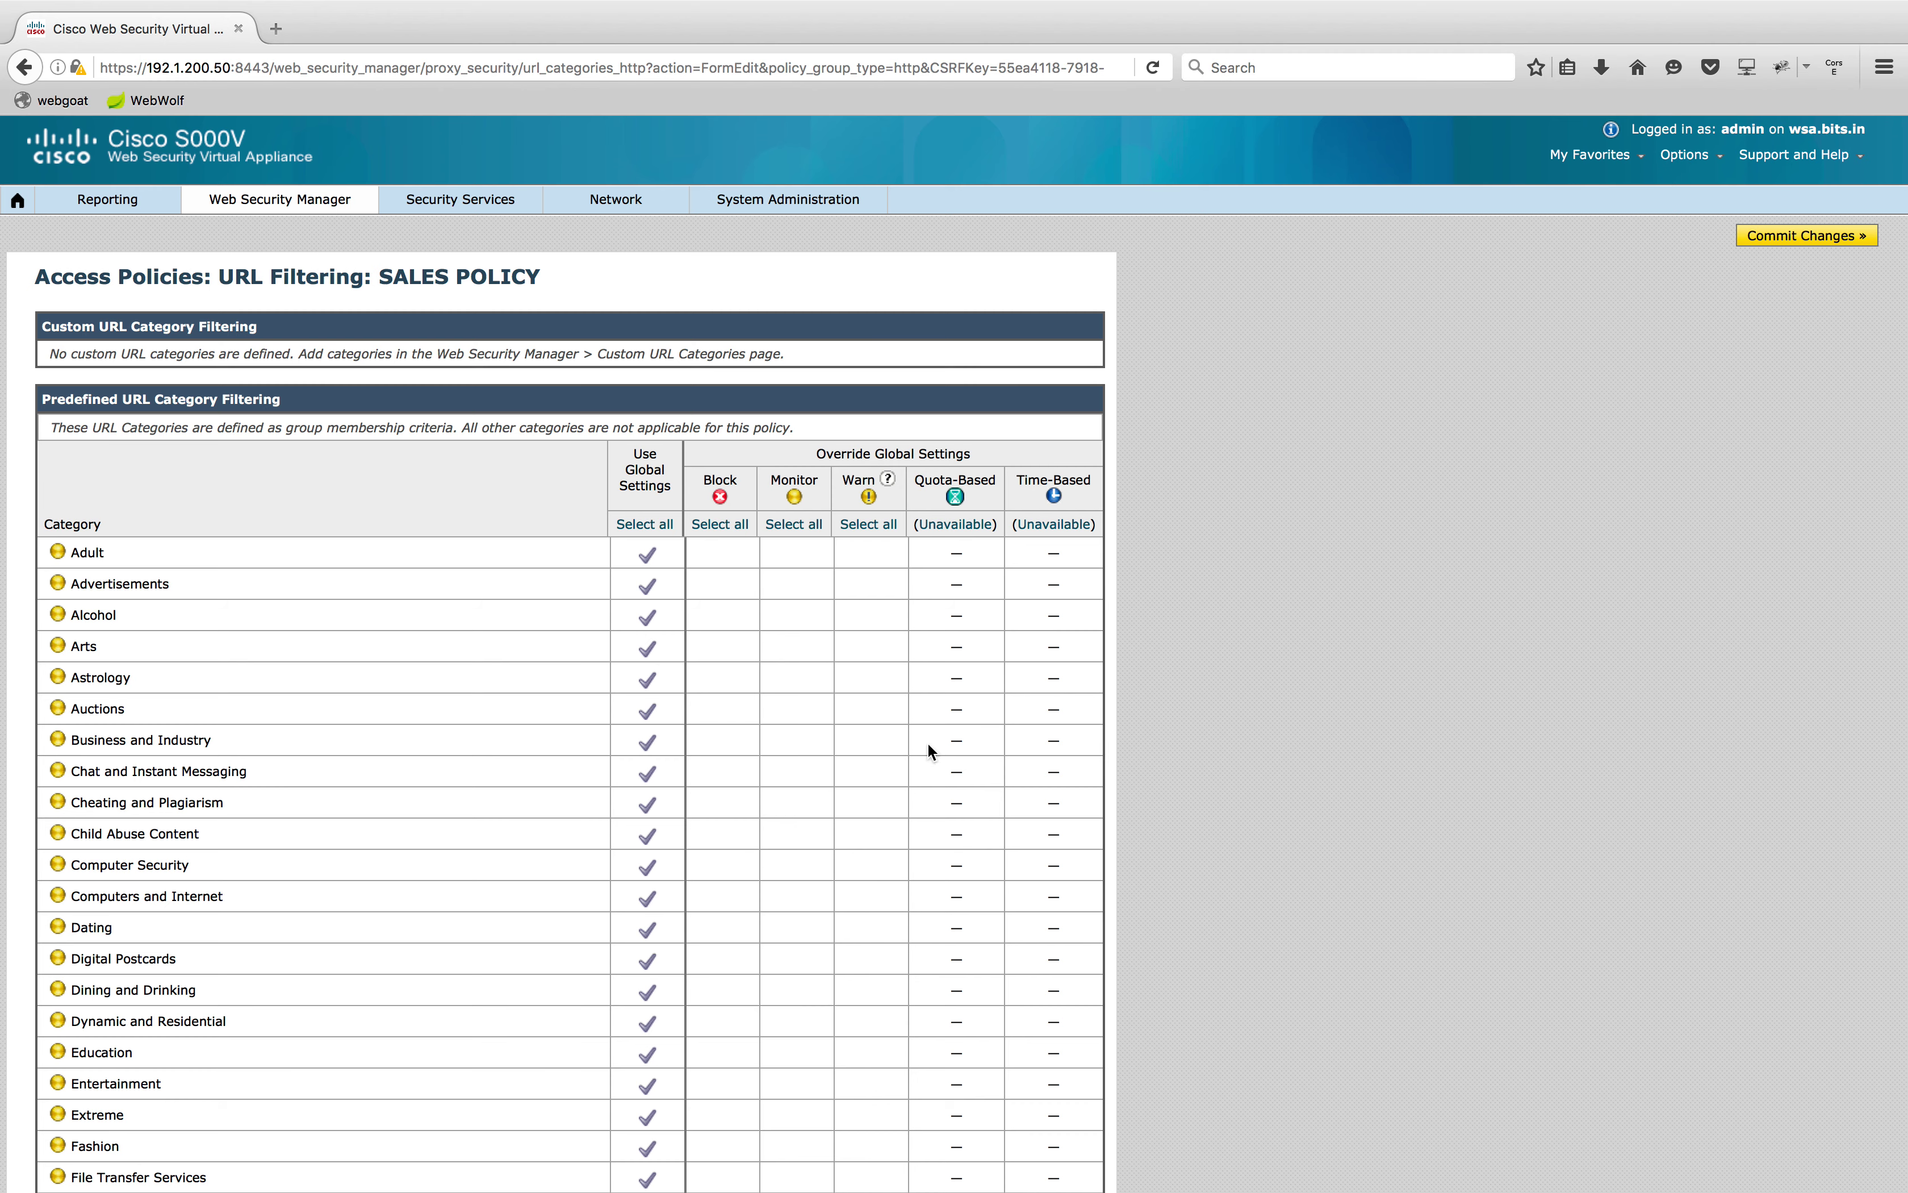
scroll(565, 708, "down", 3)
left_click(715, 1021)
scroll(668, 866, "down", 10)
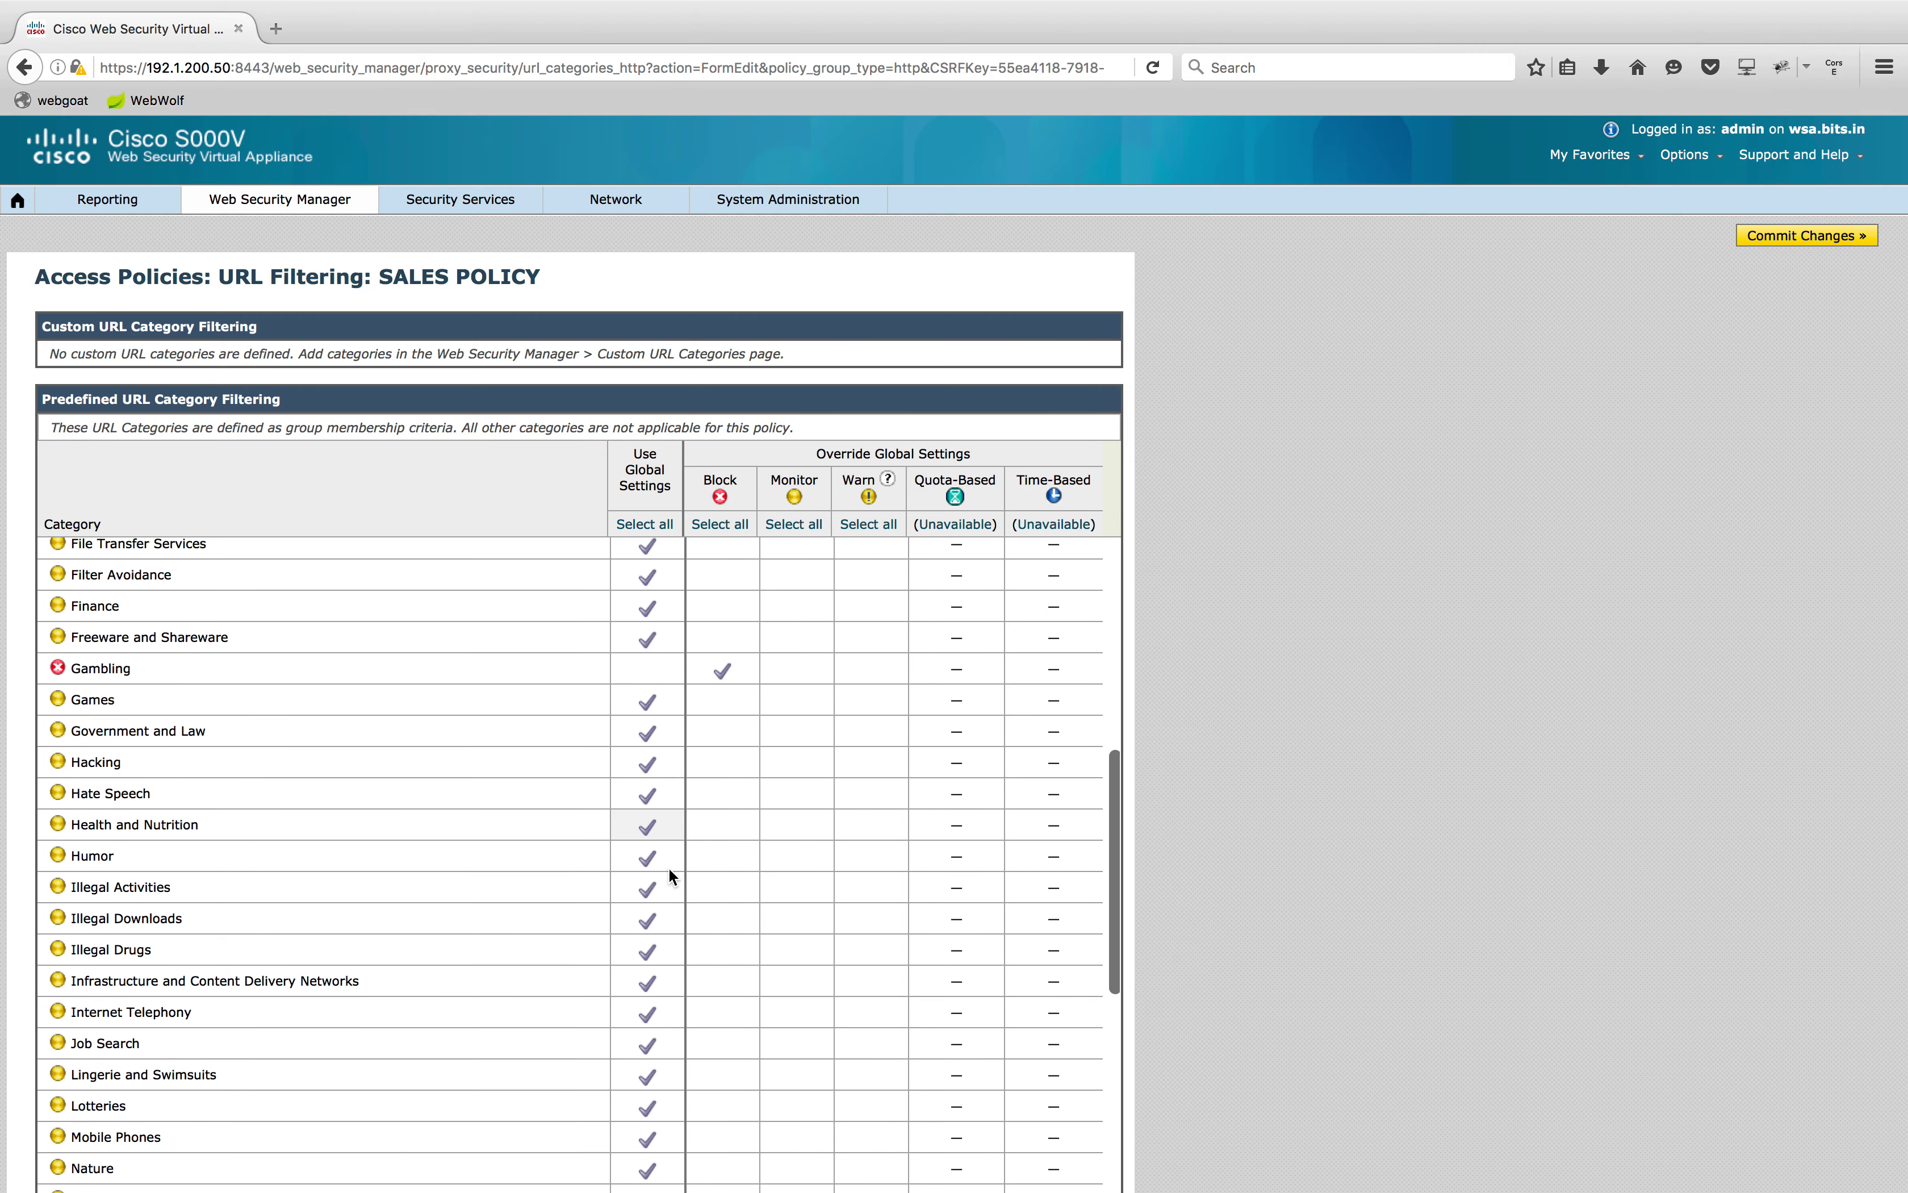
scroll(668, 876, "down", 1)
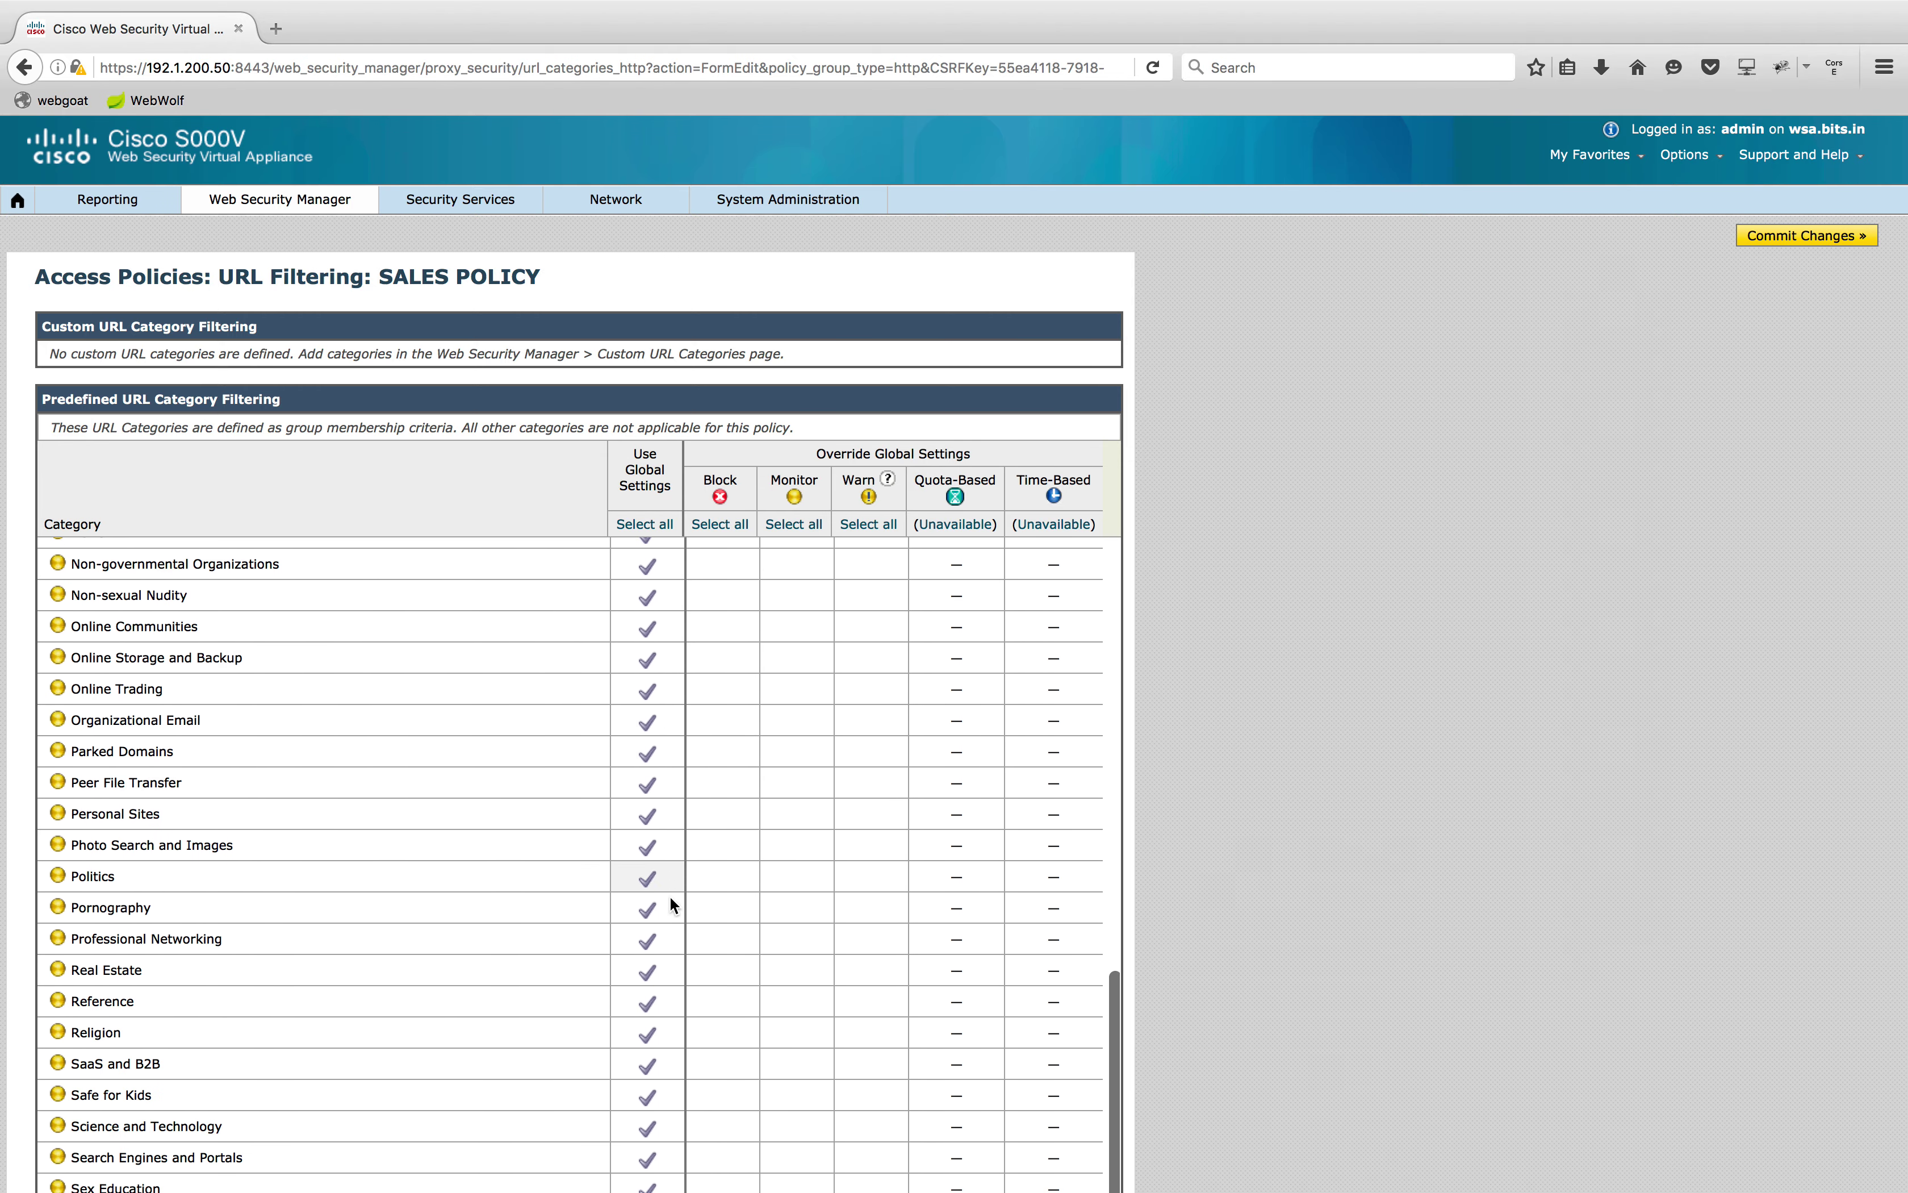
left_click(731, 909)
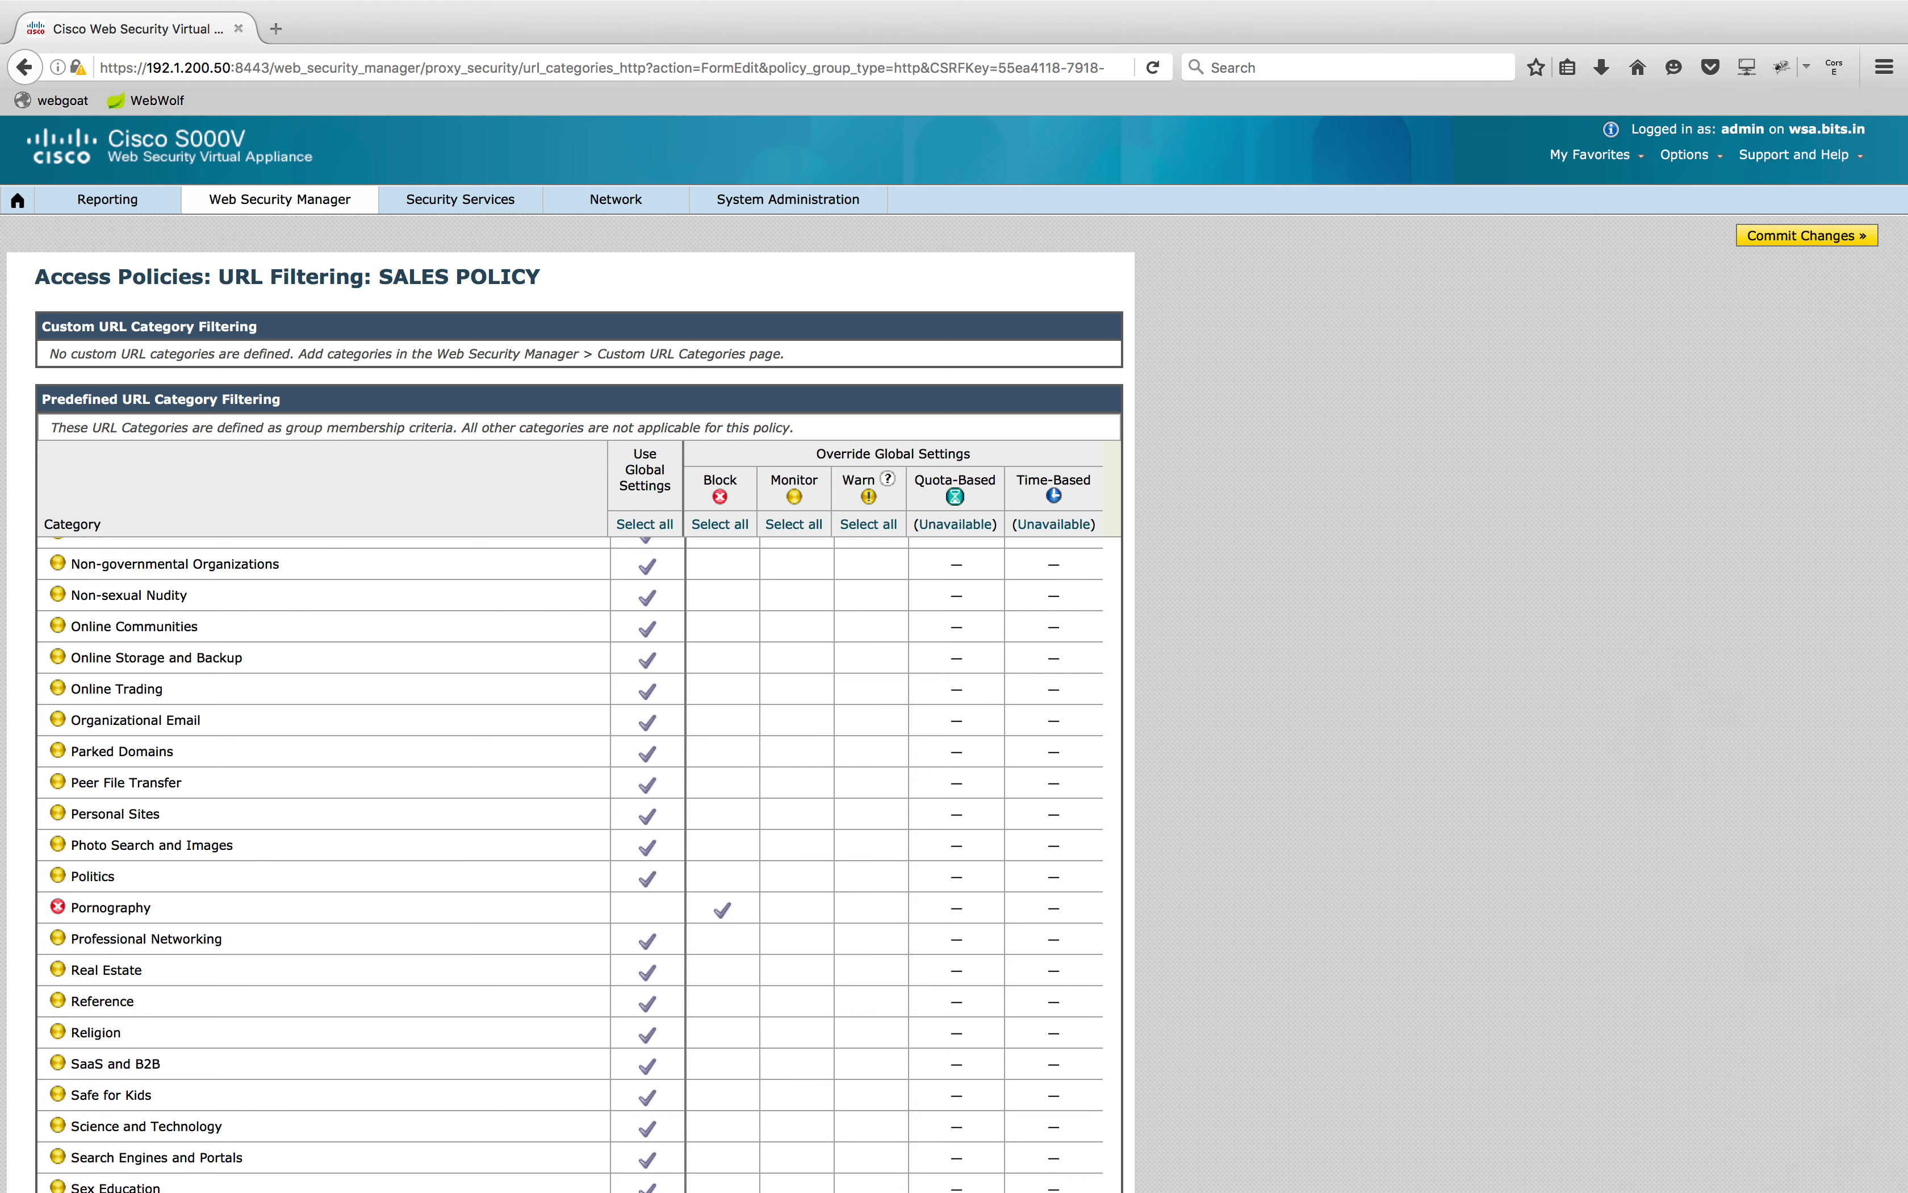
scroll(969, 844, "down", 5)
scroll(1602, 680, "down", 10)
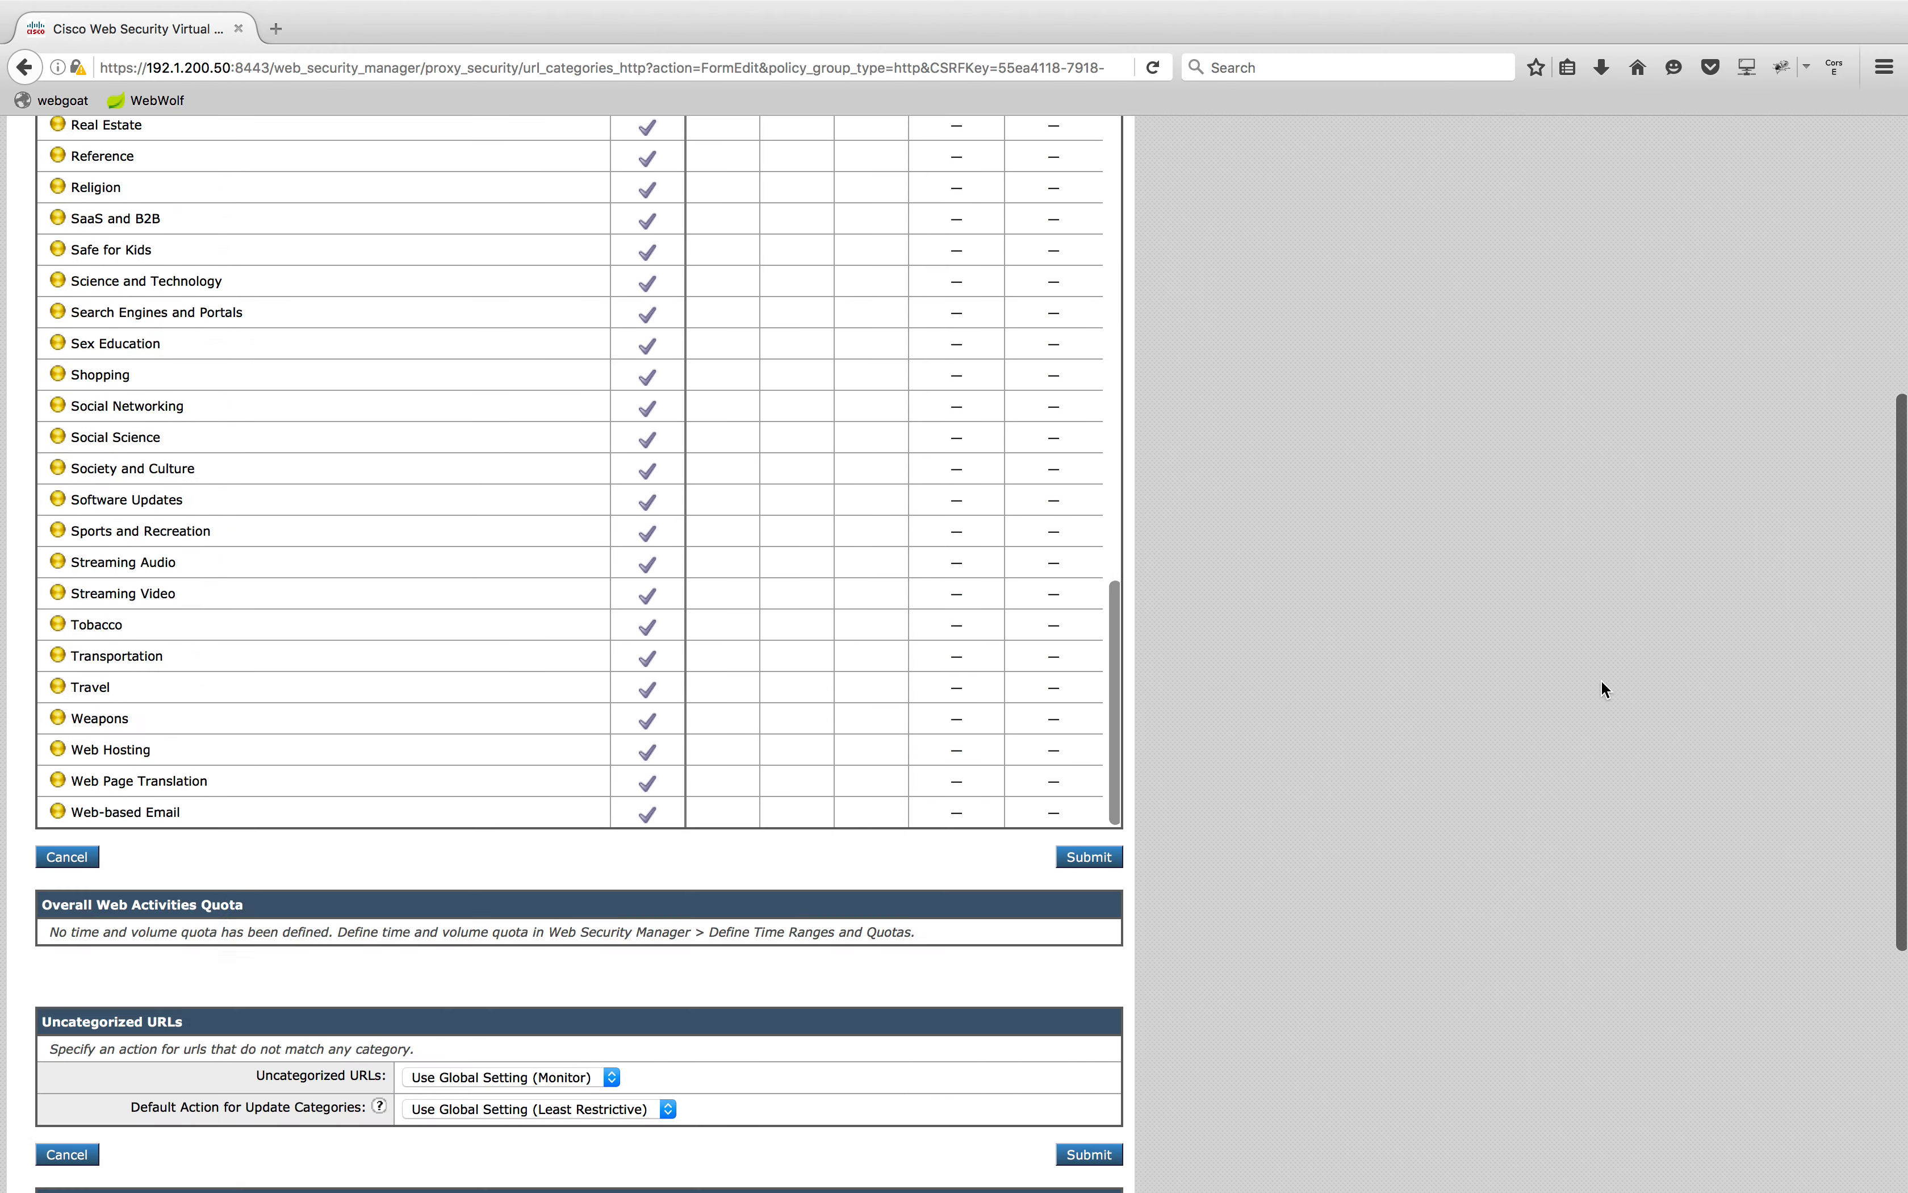
left_click(1105, 422)
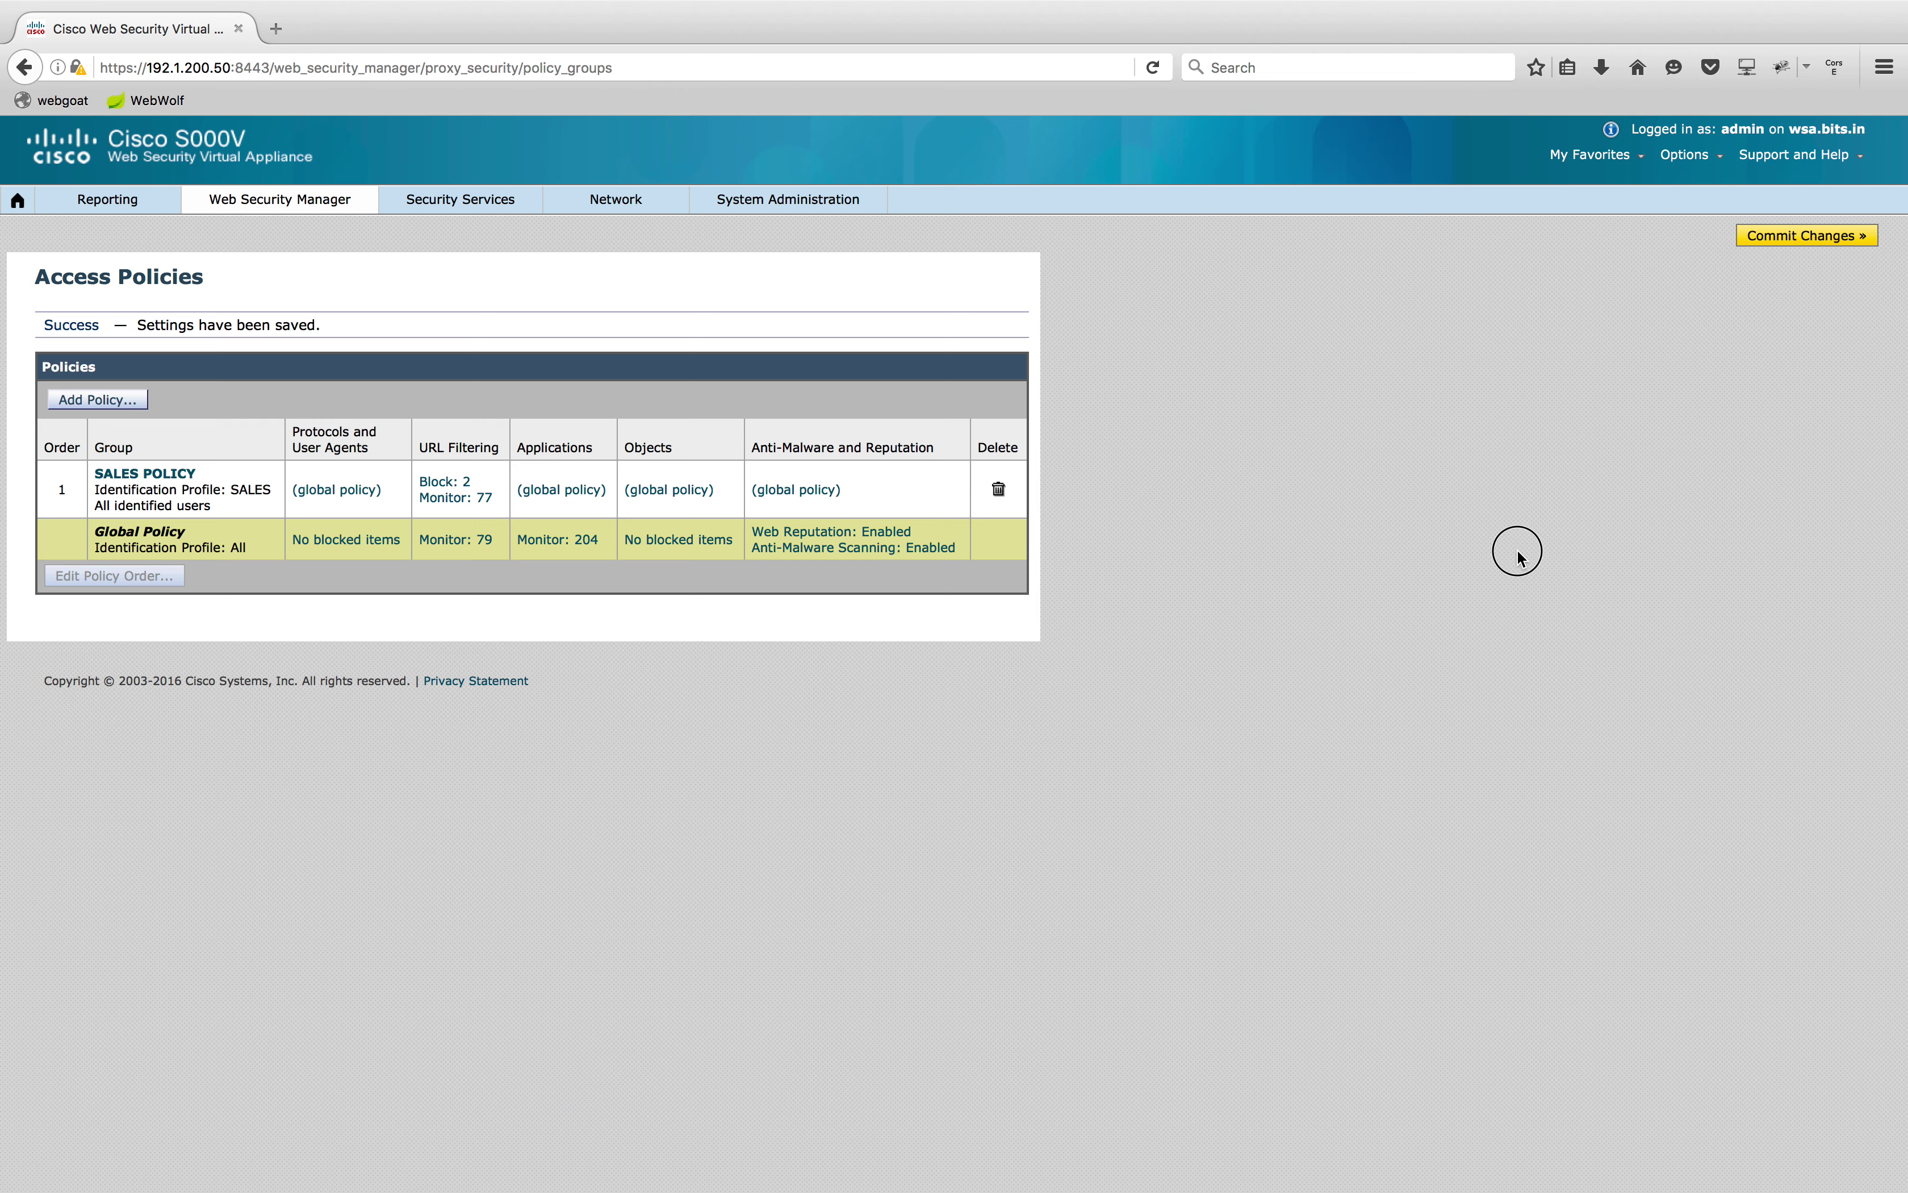
Open the '(global policy)' Applications settings link for SALES POLICY
left_click(556, 493)
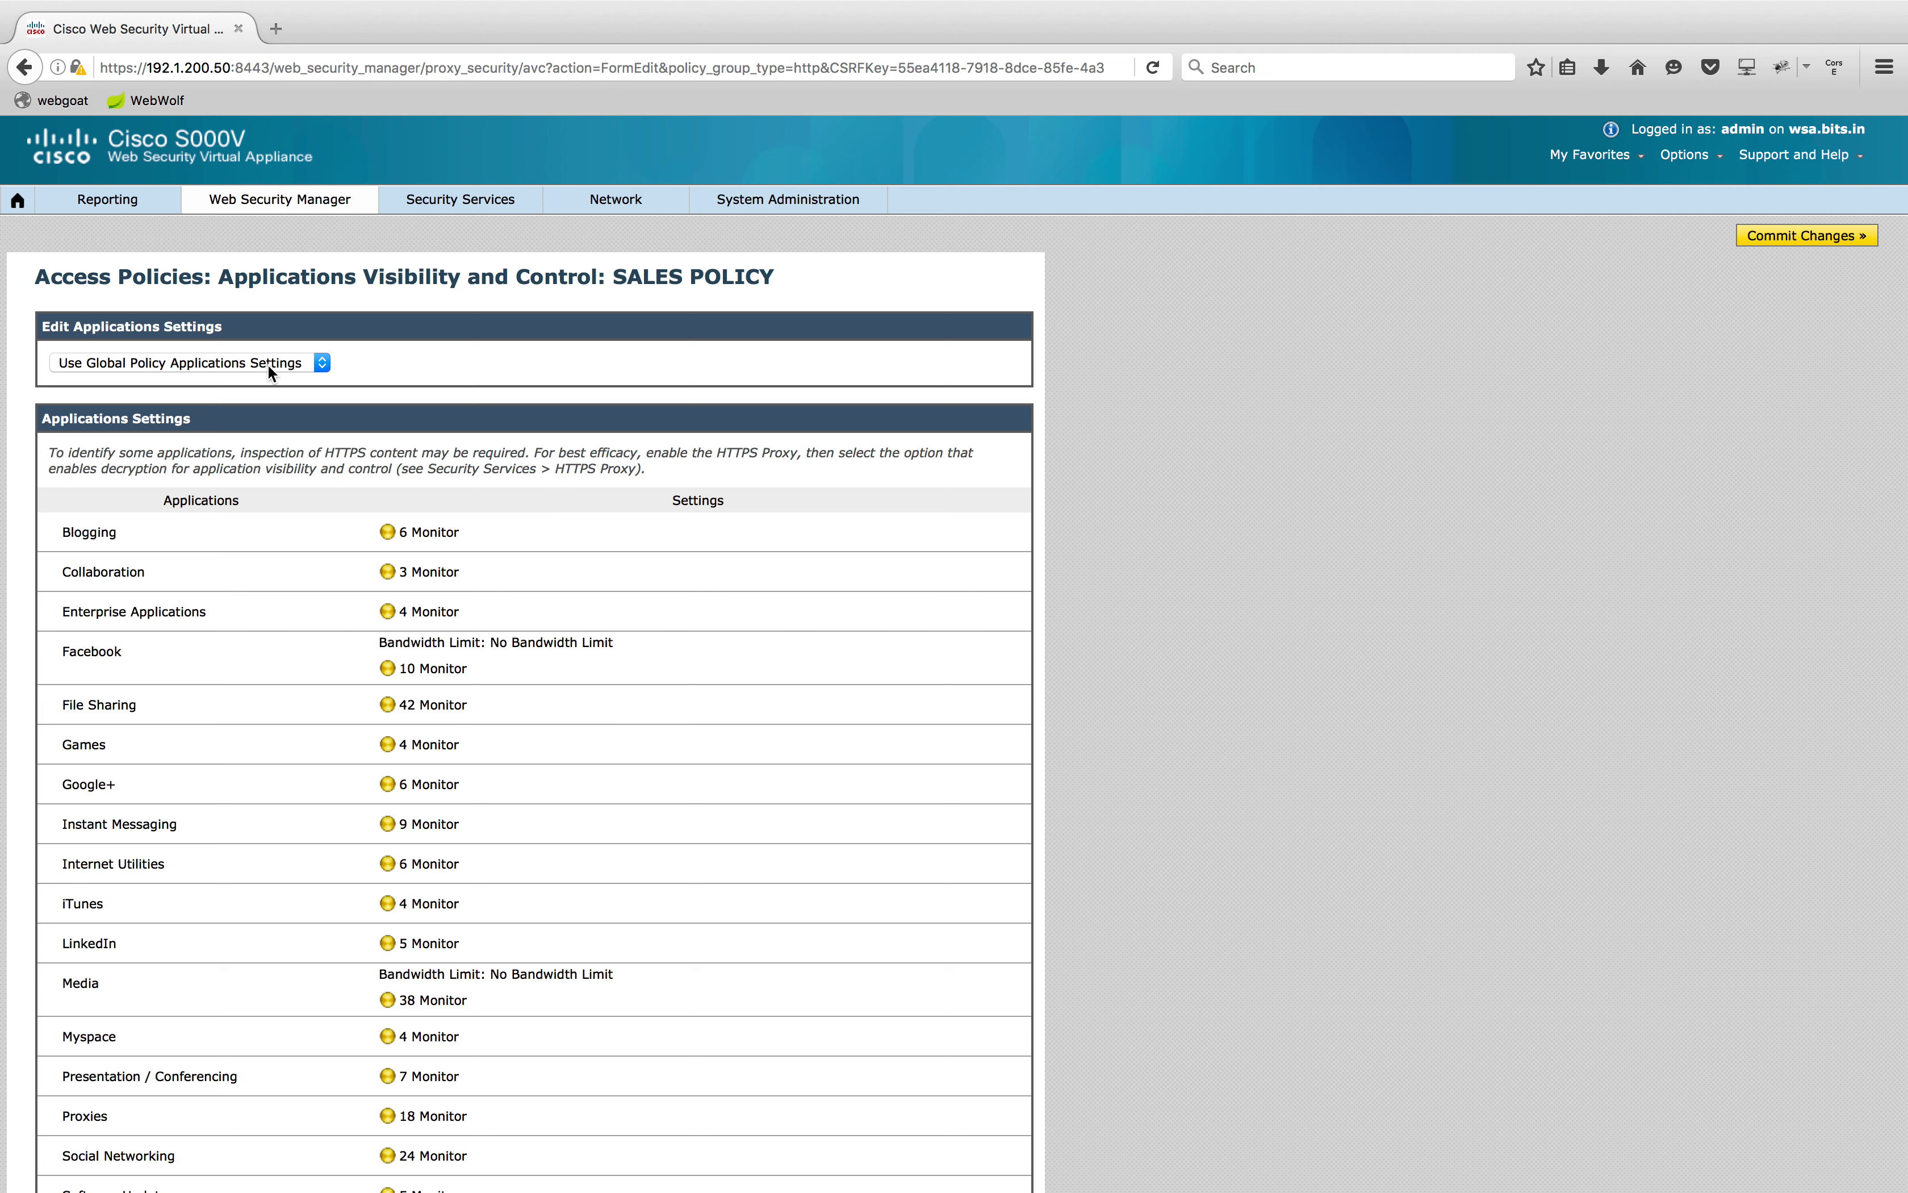
Use custom application settings and block Facebook Messages and Chat plus Facebook Photos and Videos
left_click(300, 363)
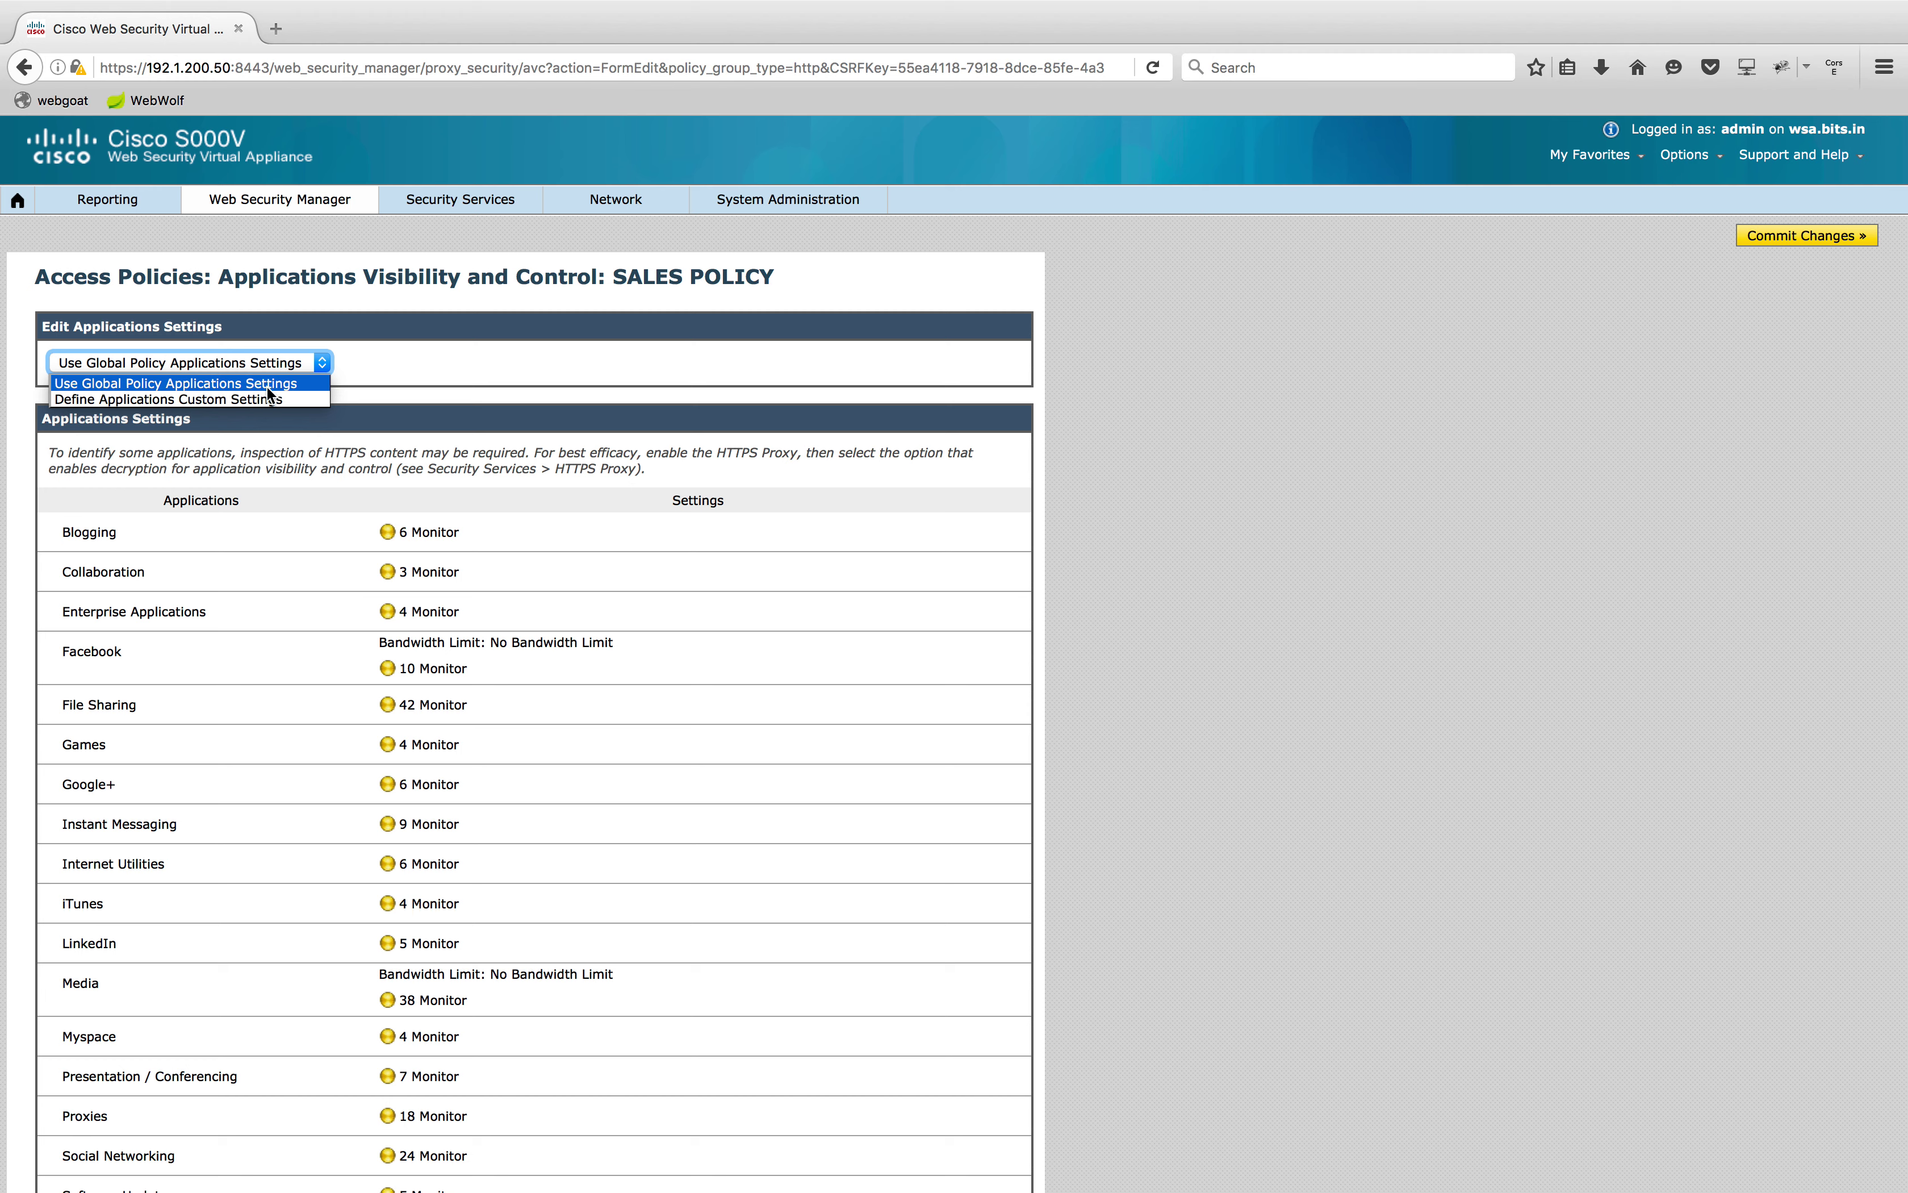
left_click(261, 398)
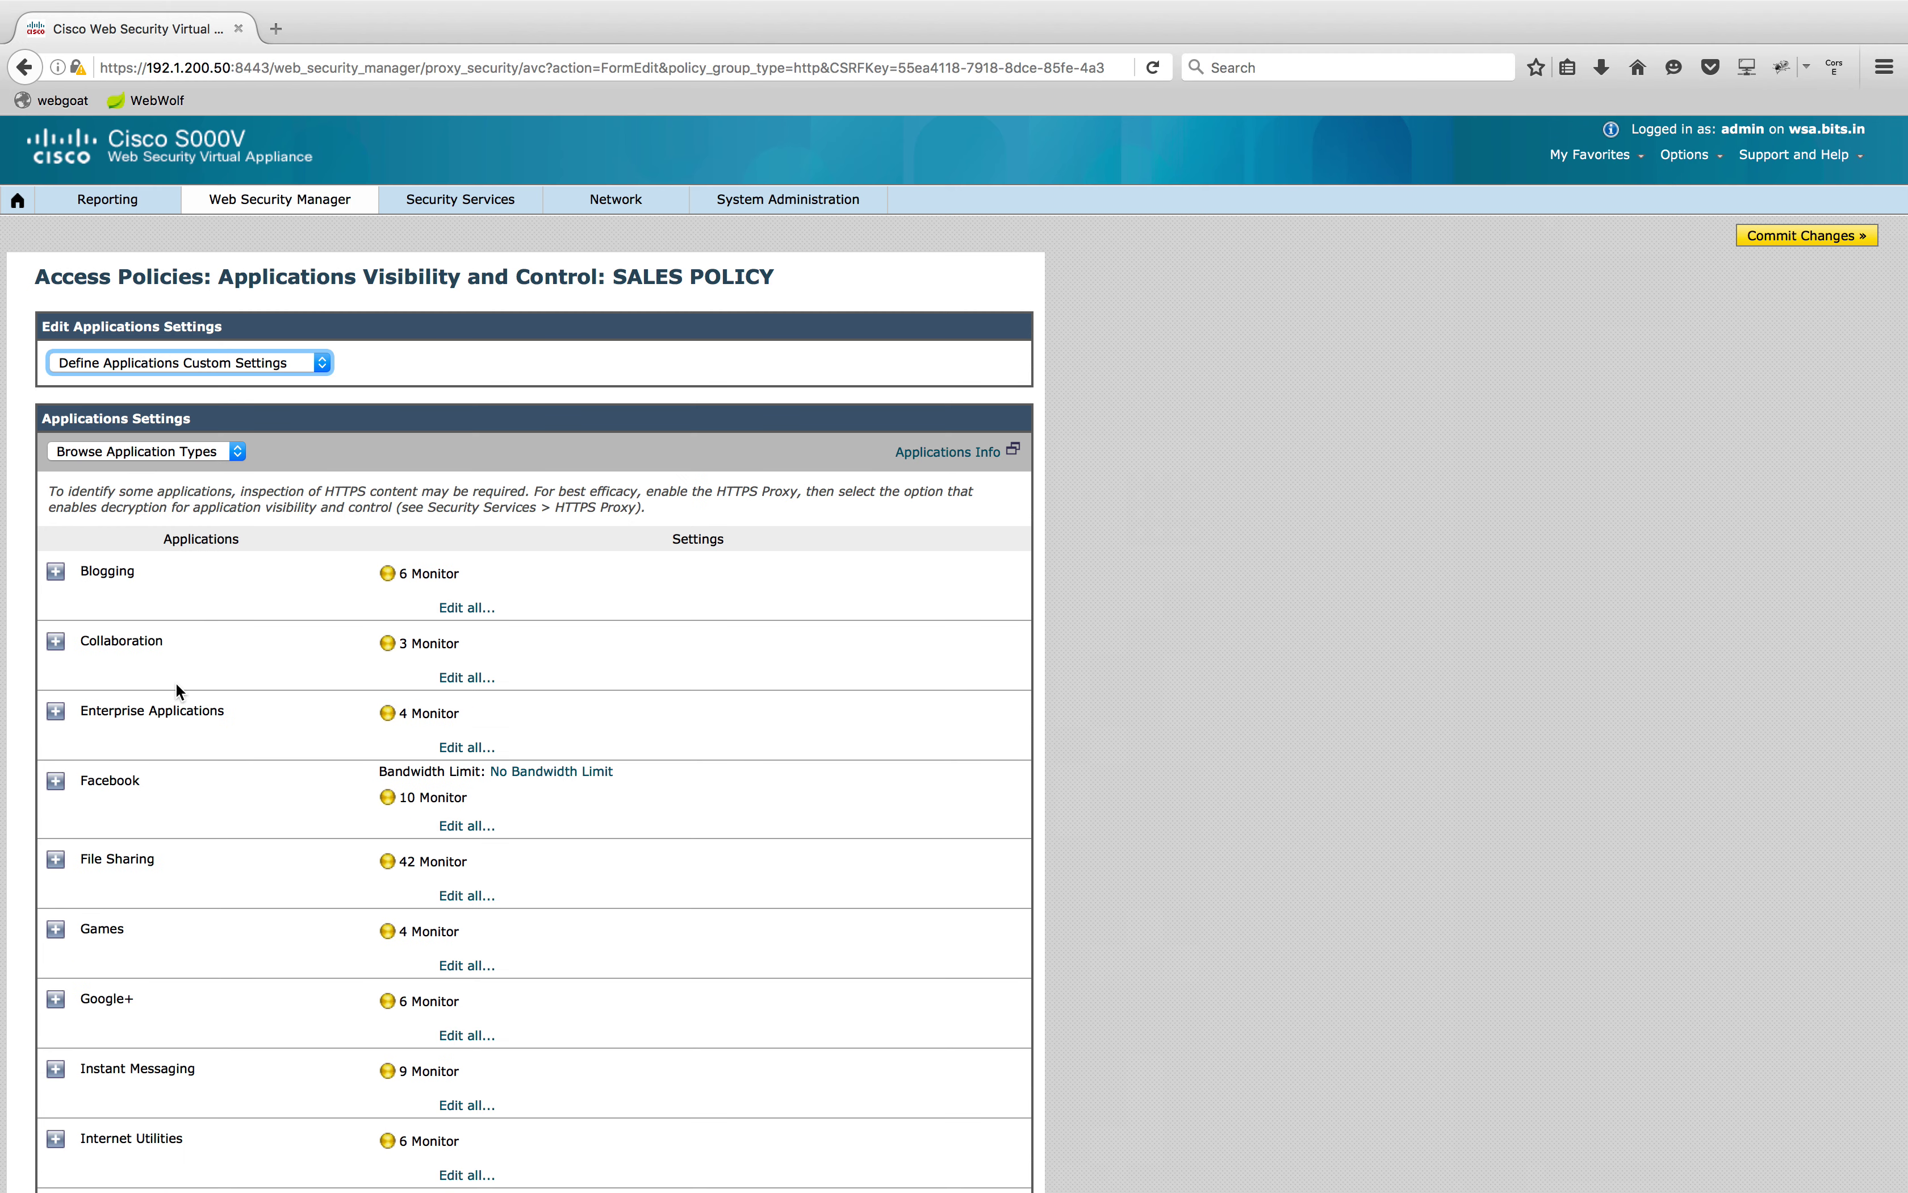
left_click(55, 780)
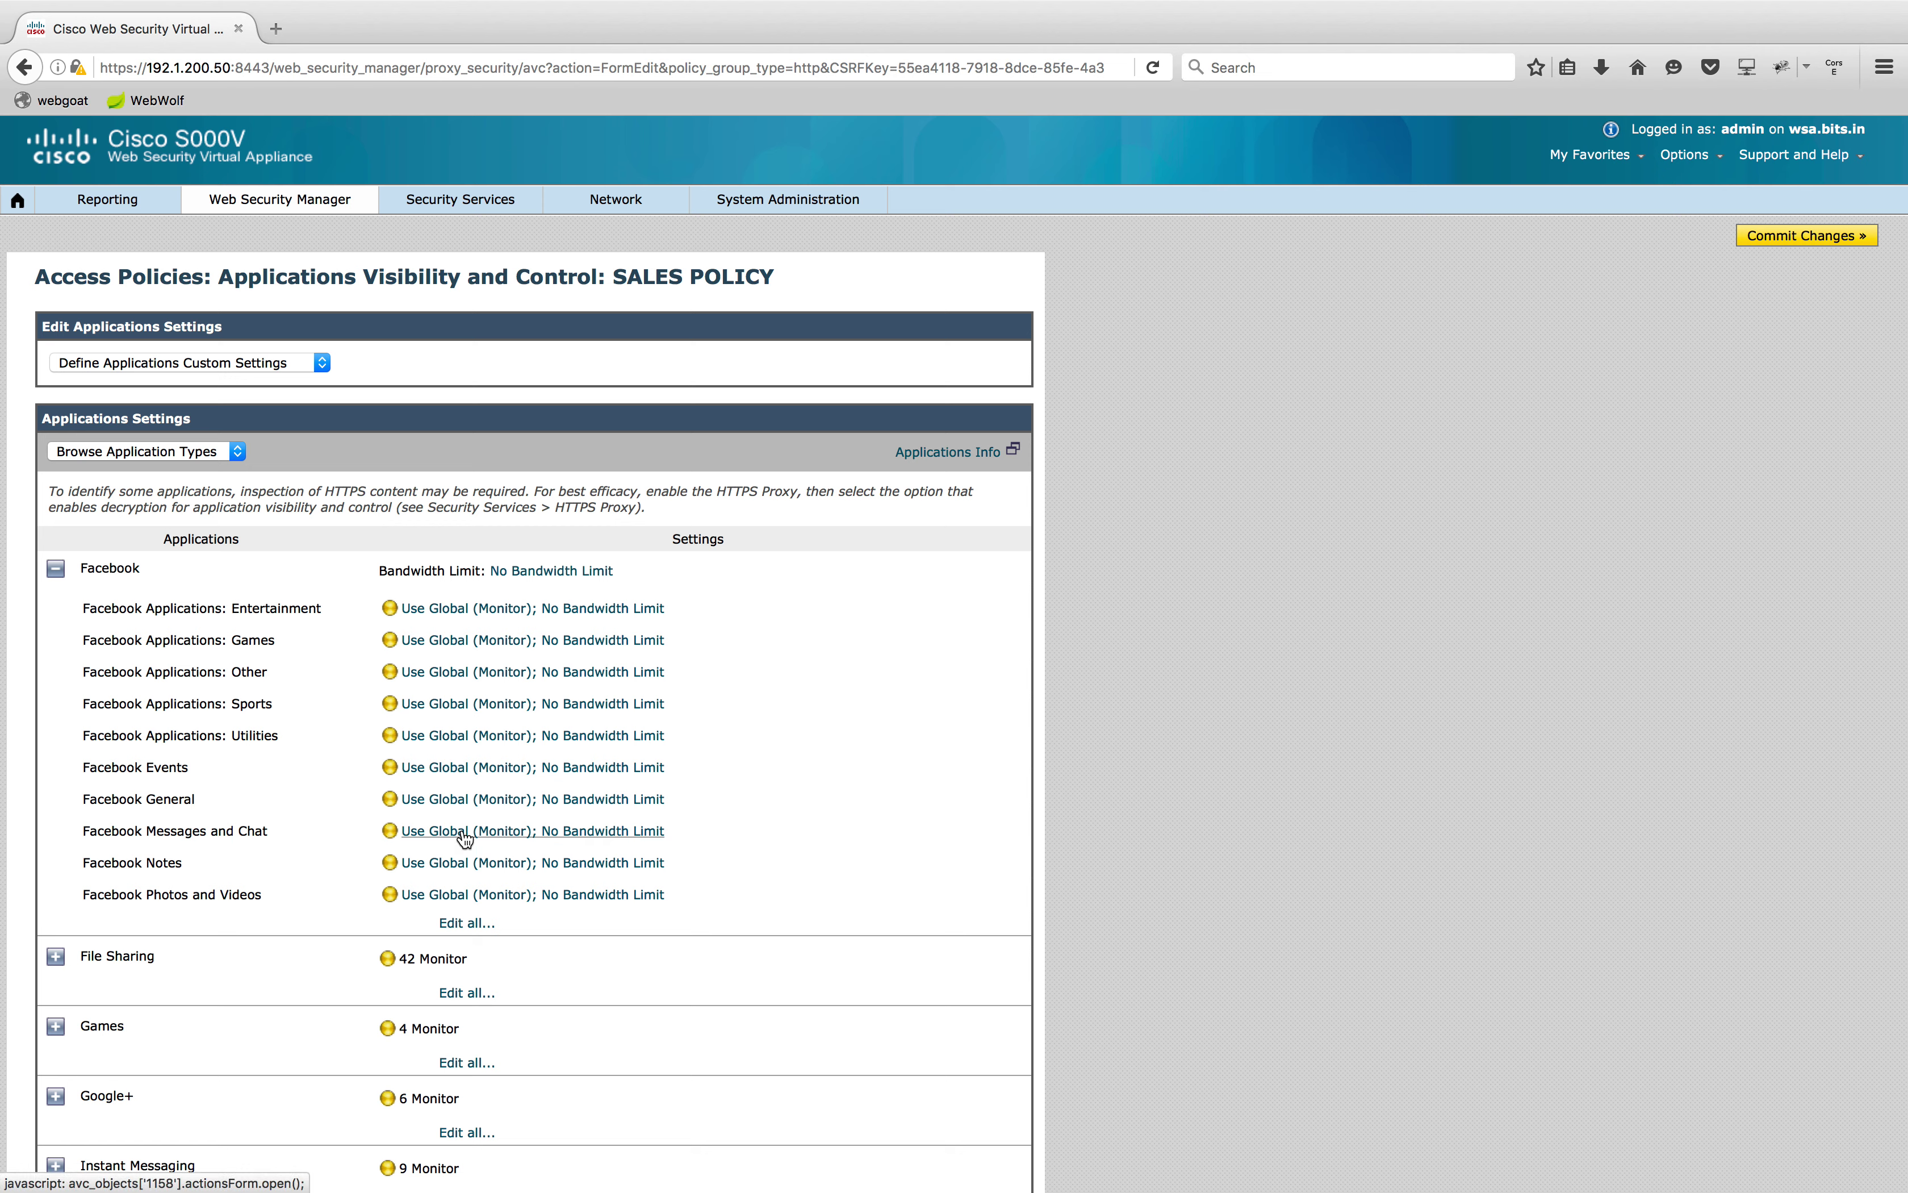
left_click(464, 838)
left_click(386, 971)
left_click(485, 1049)
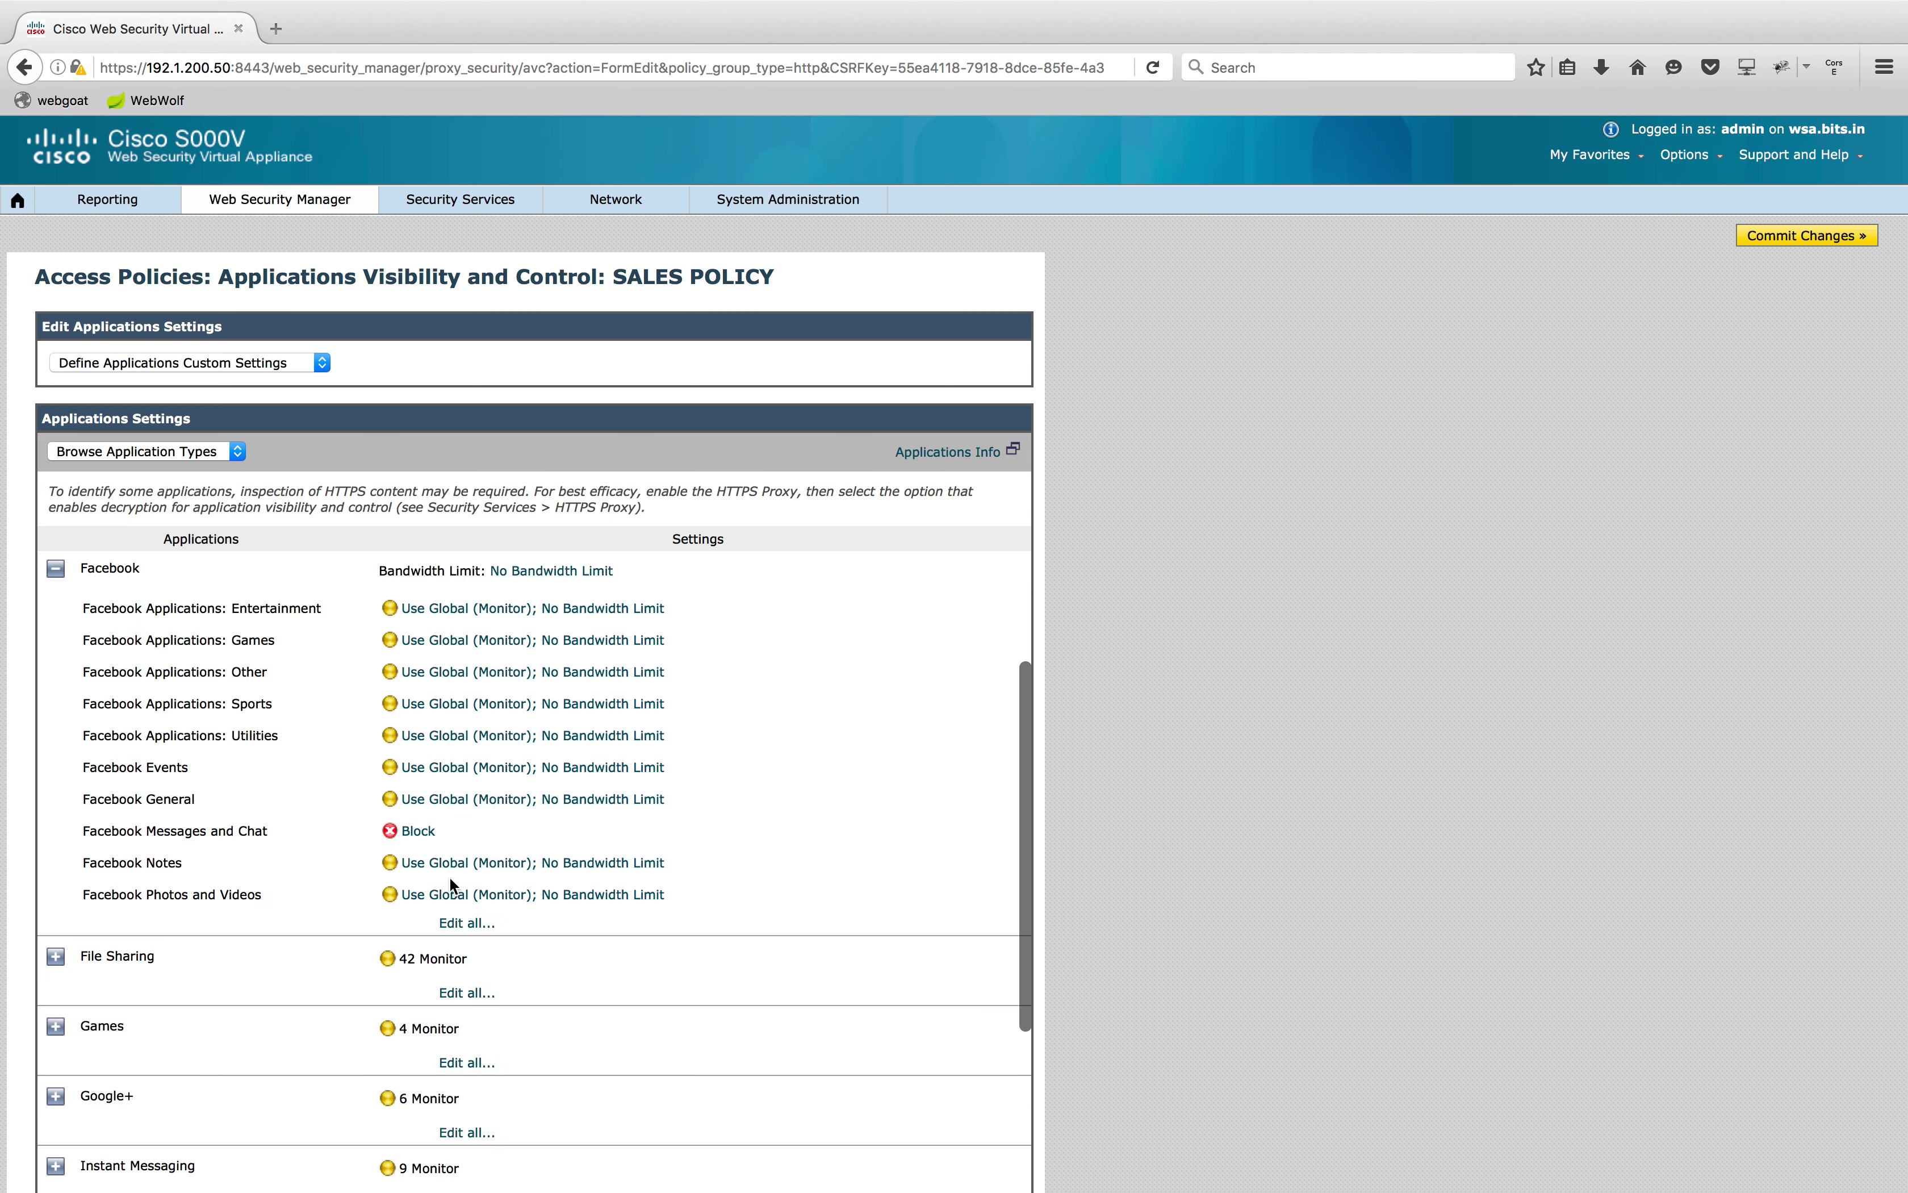
left_click(456, 895)
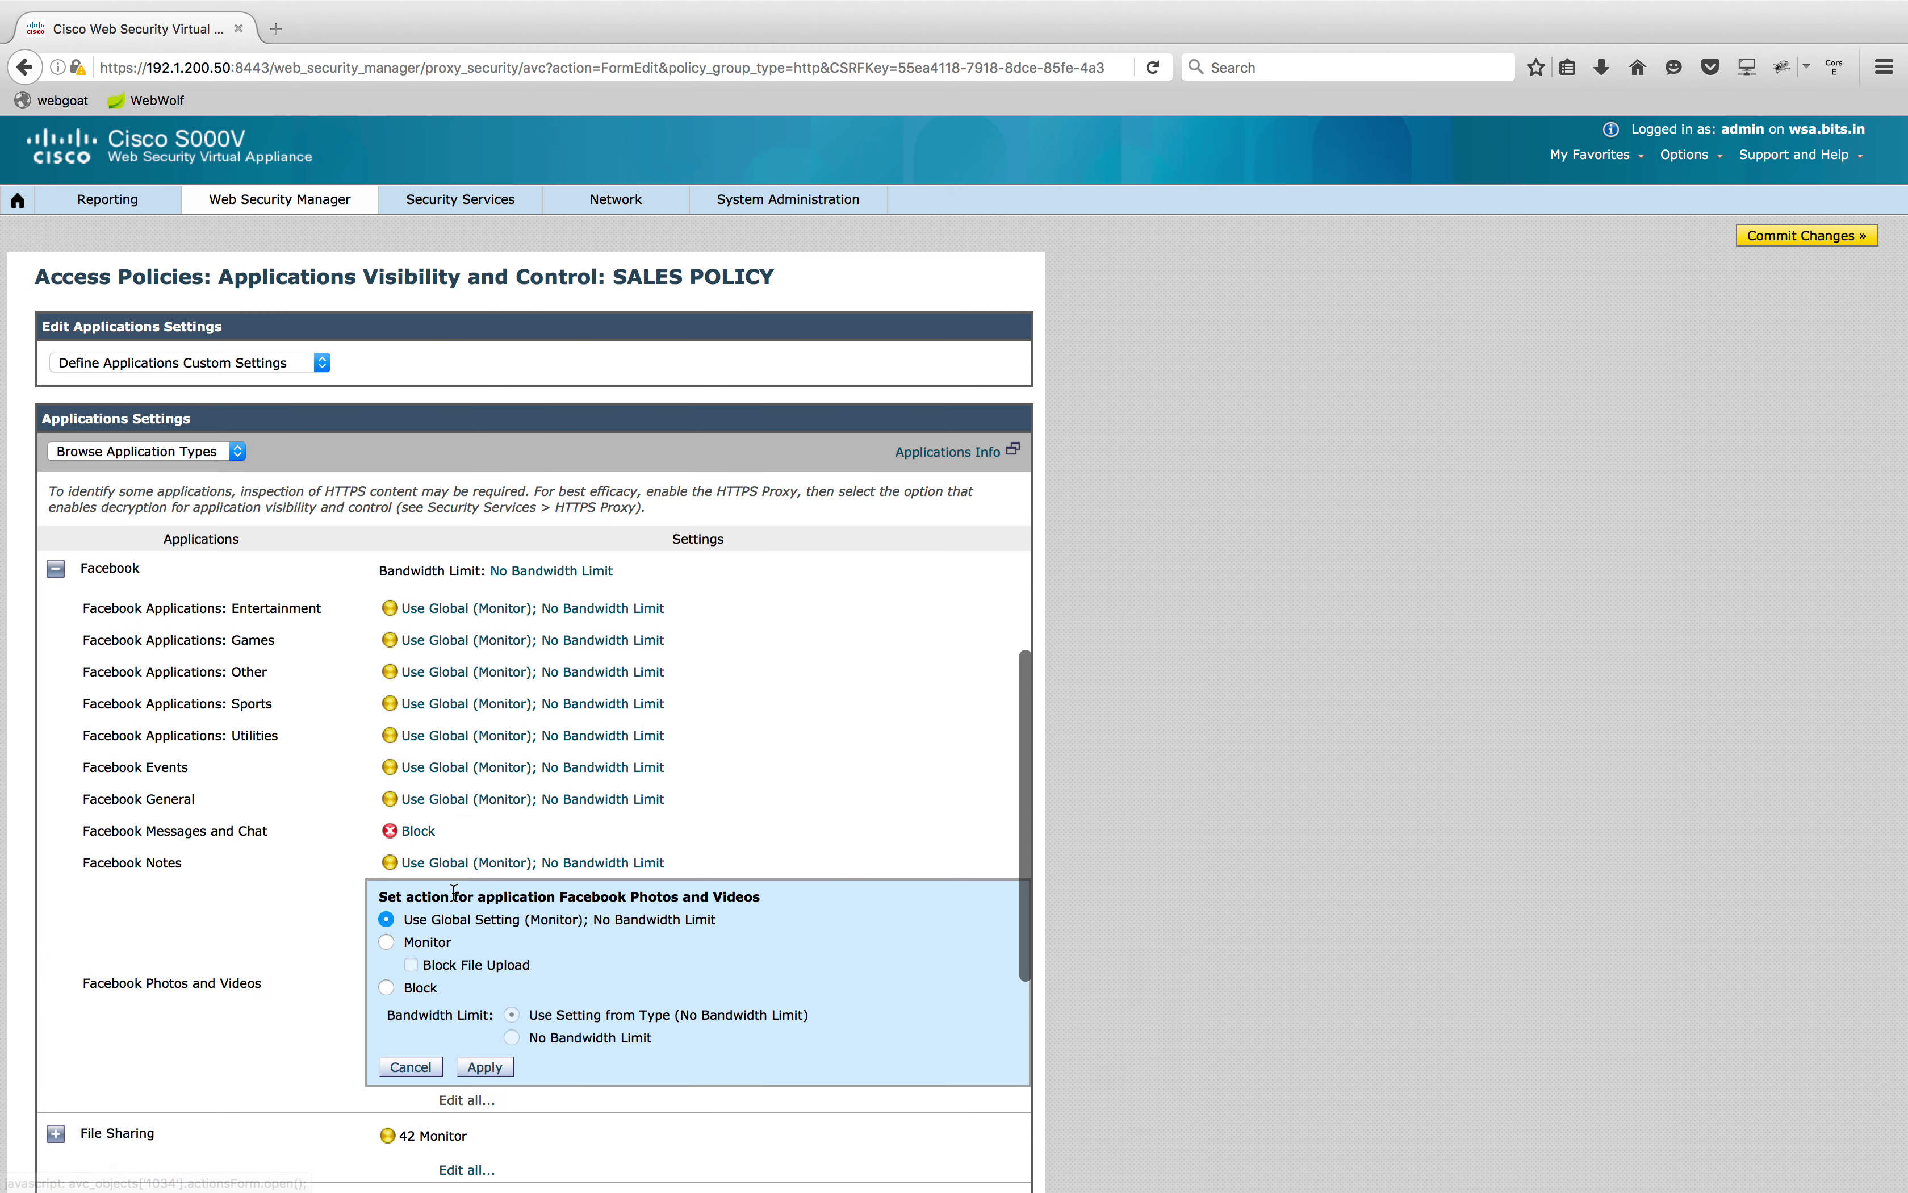
left_click(386, 988)
left_click(483, 1070)
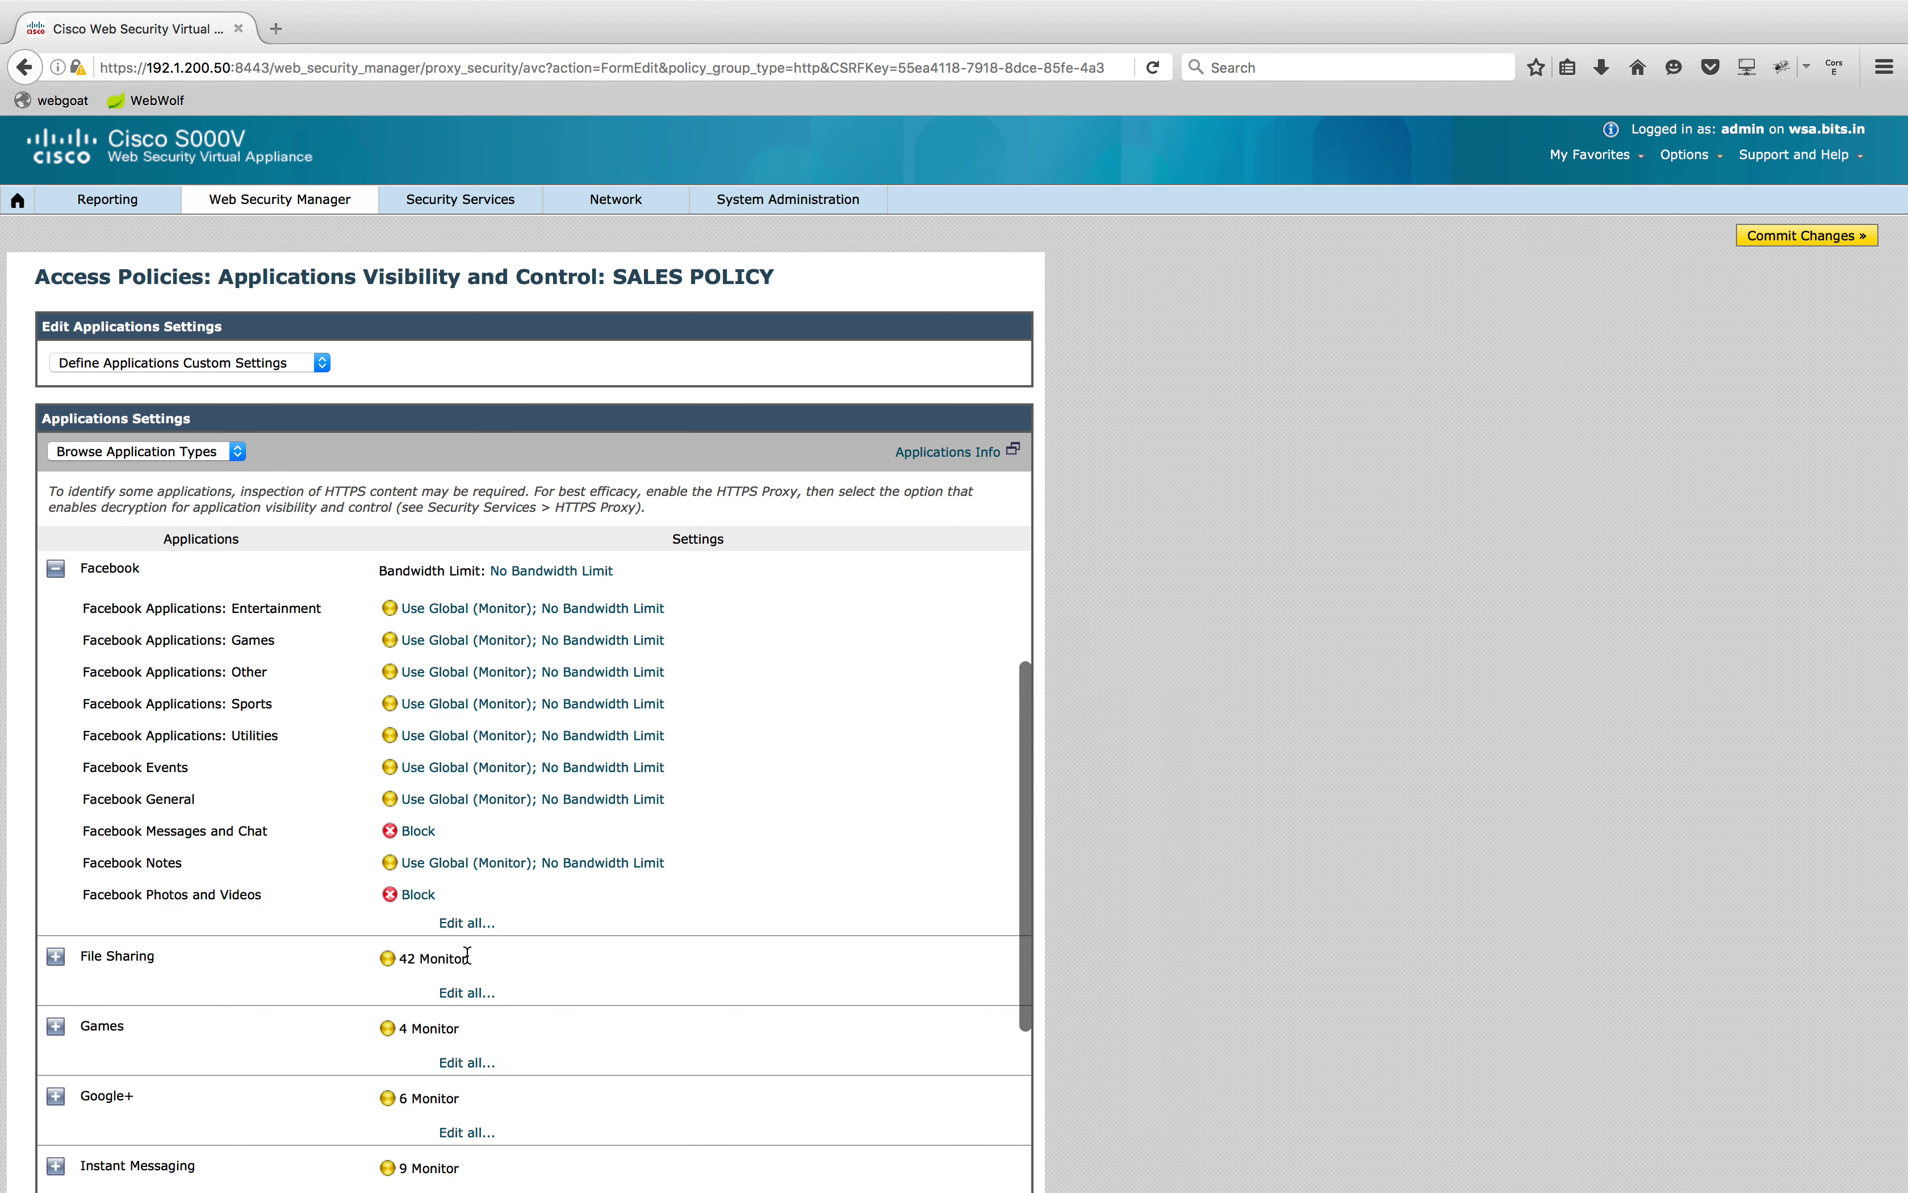
scroll(1173, 691, "down", 5)
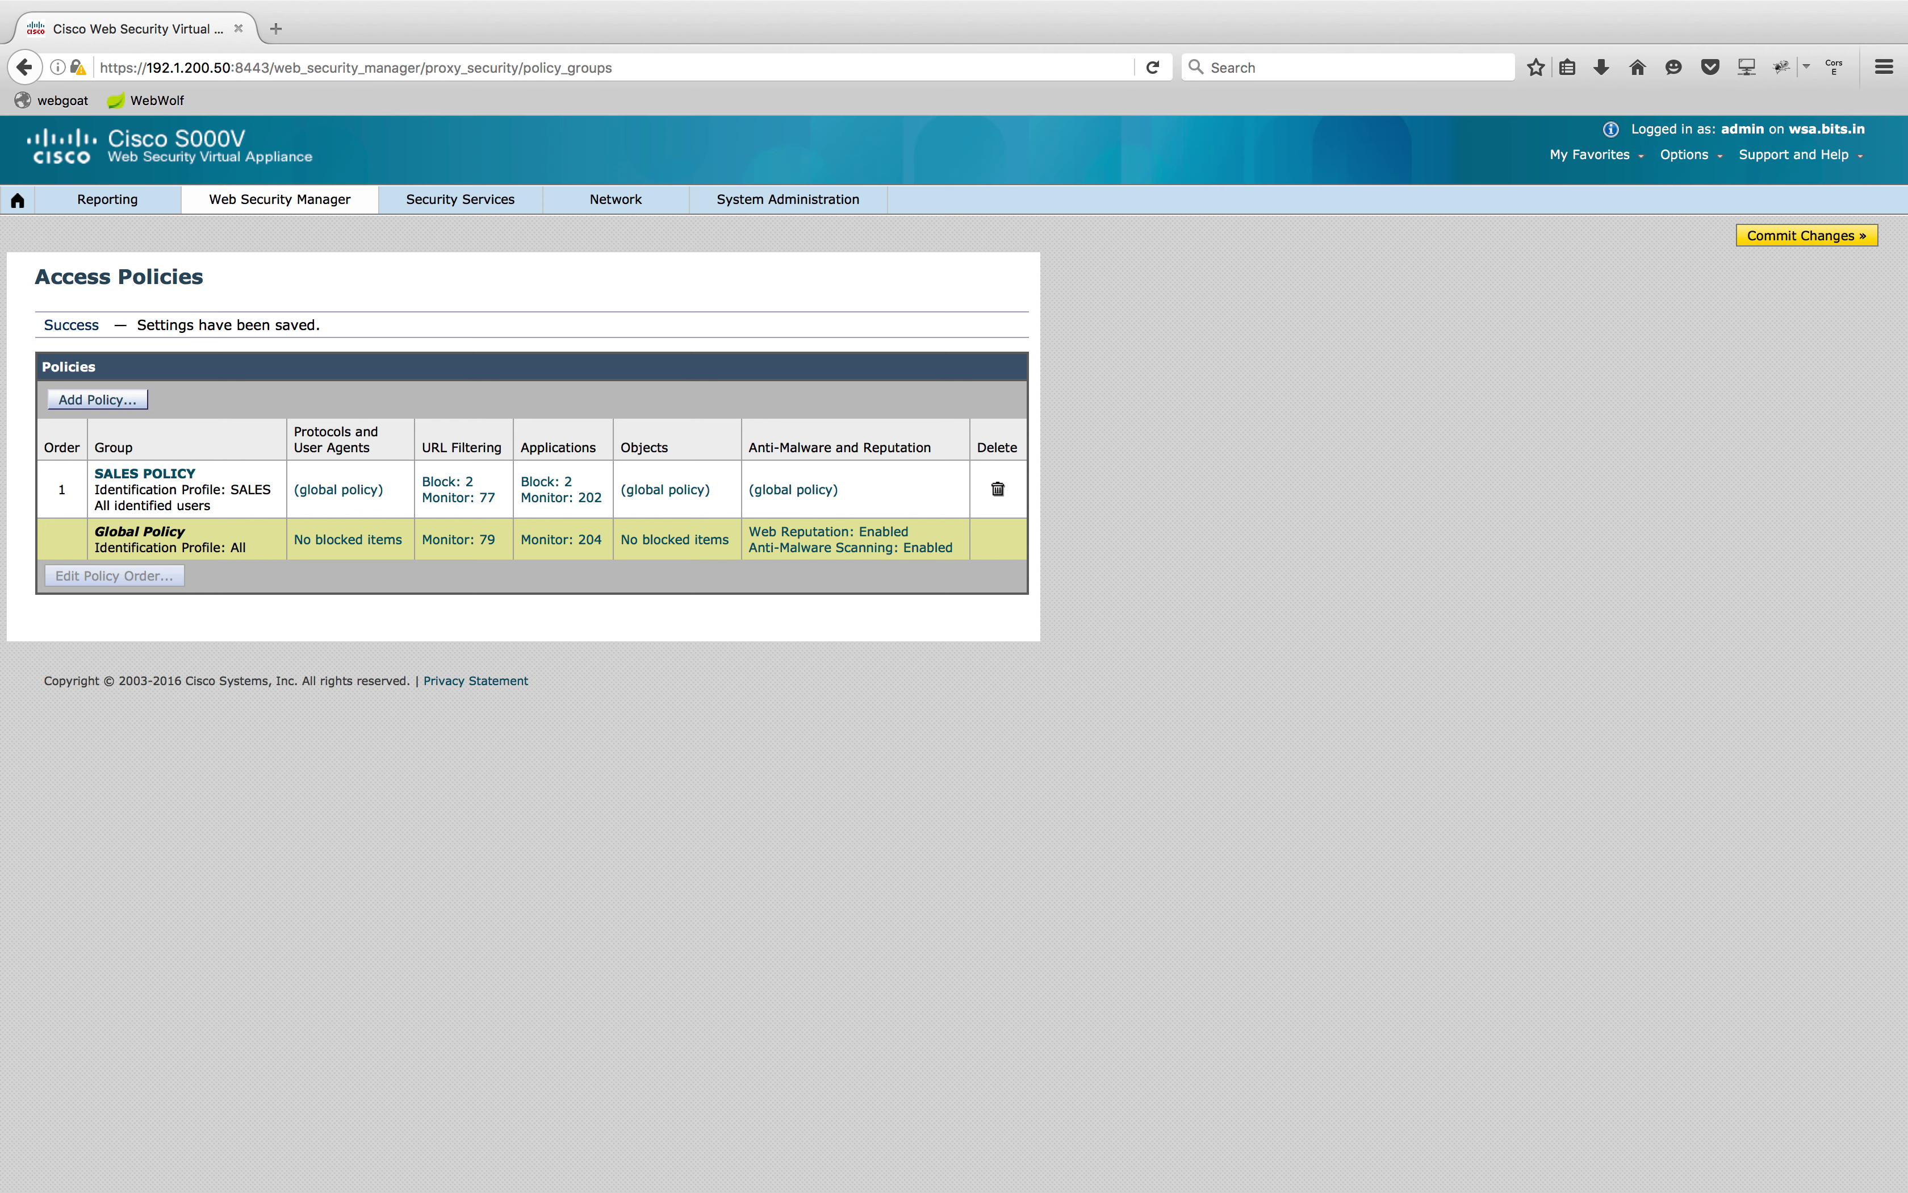
Commit the pending SALES POLICY changes and move to the Windows client's desktop
left_click(1790, 243)
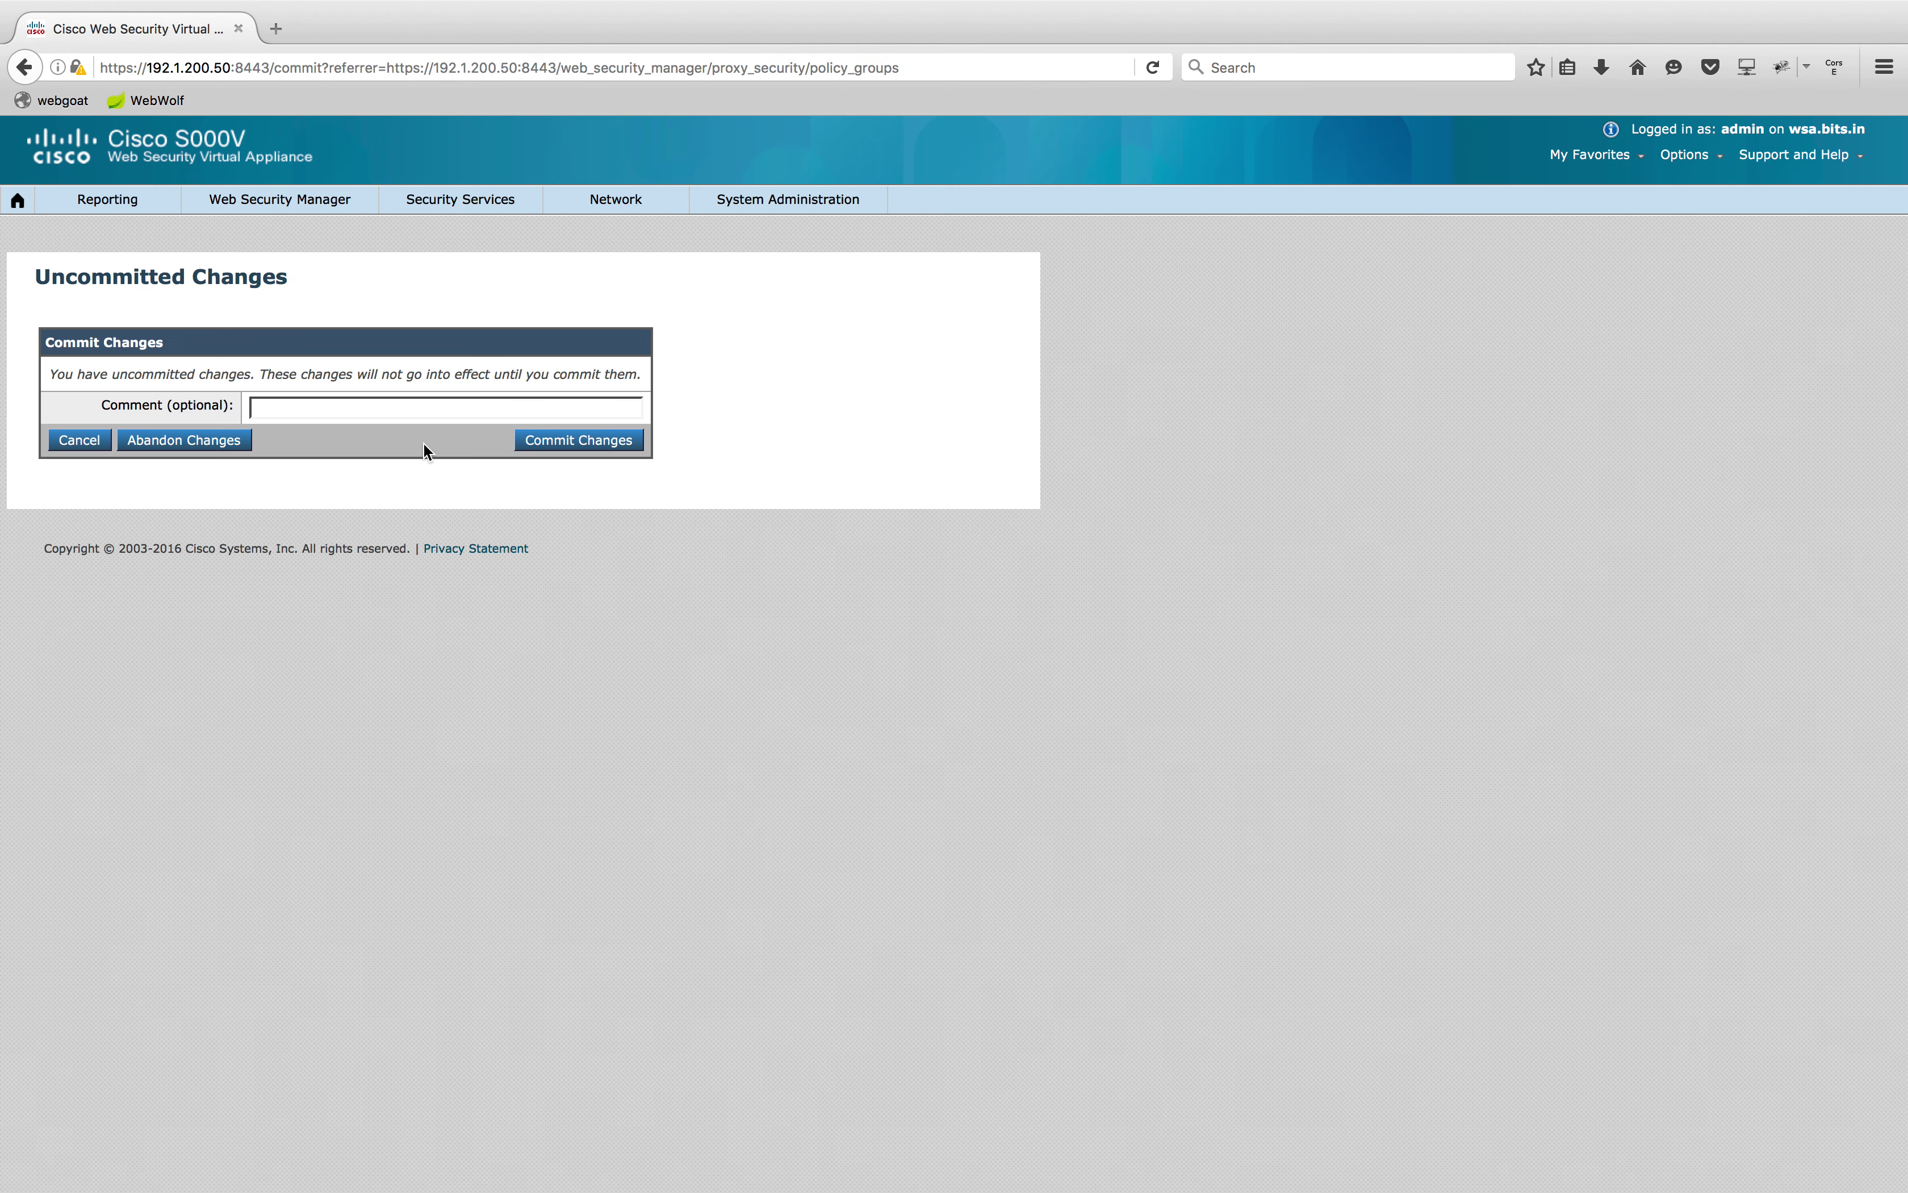
left_click(567, 440)
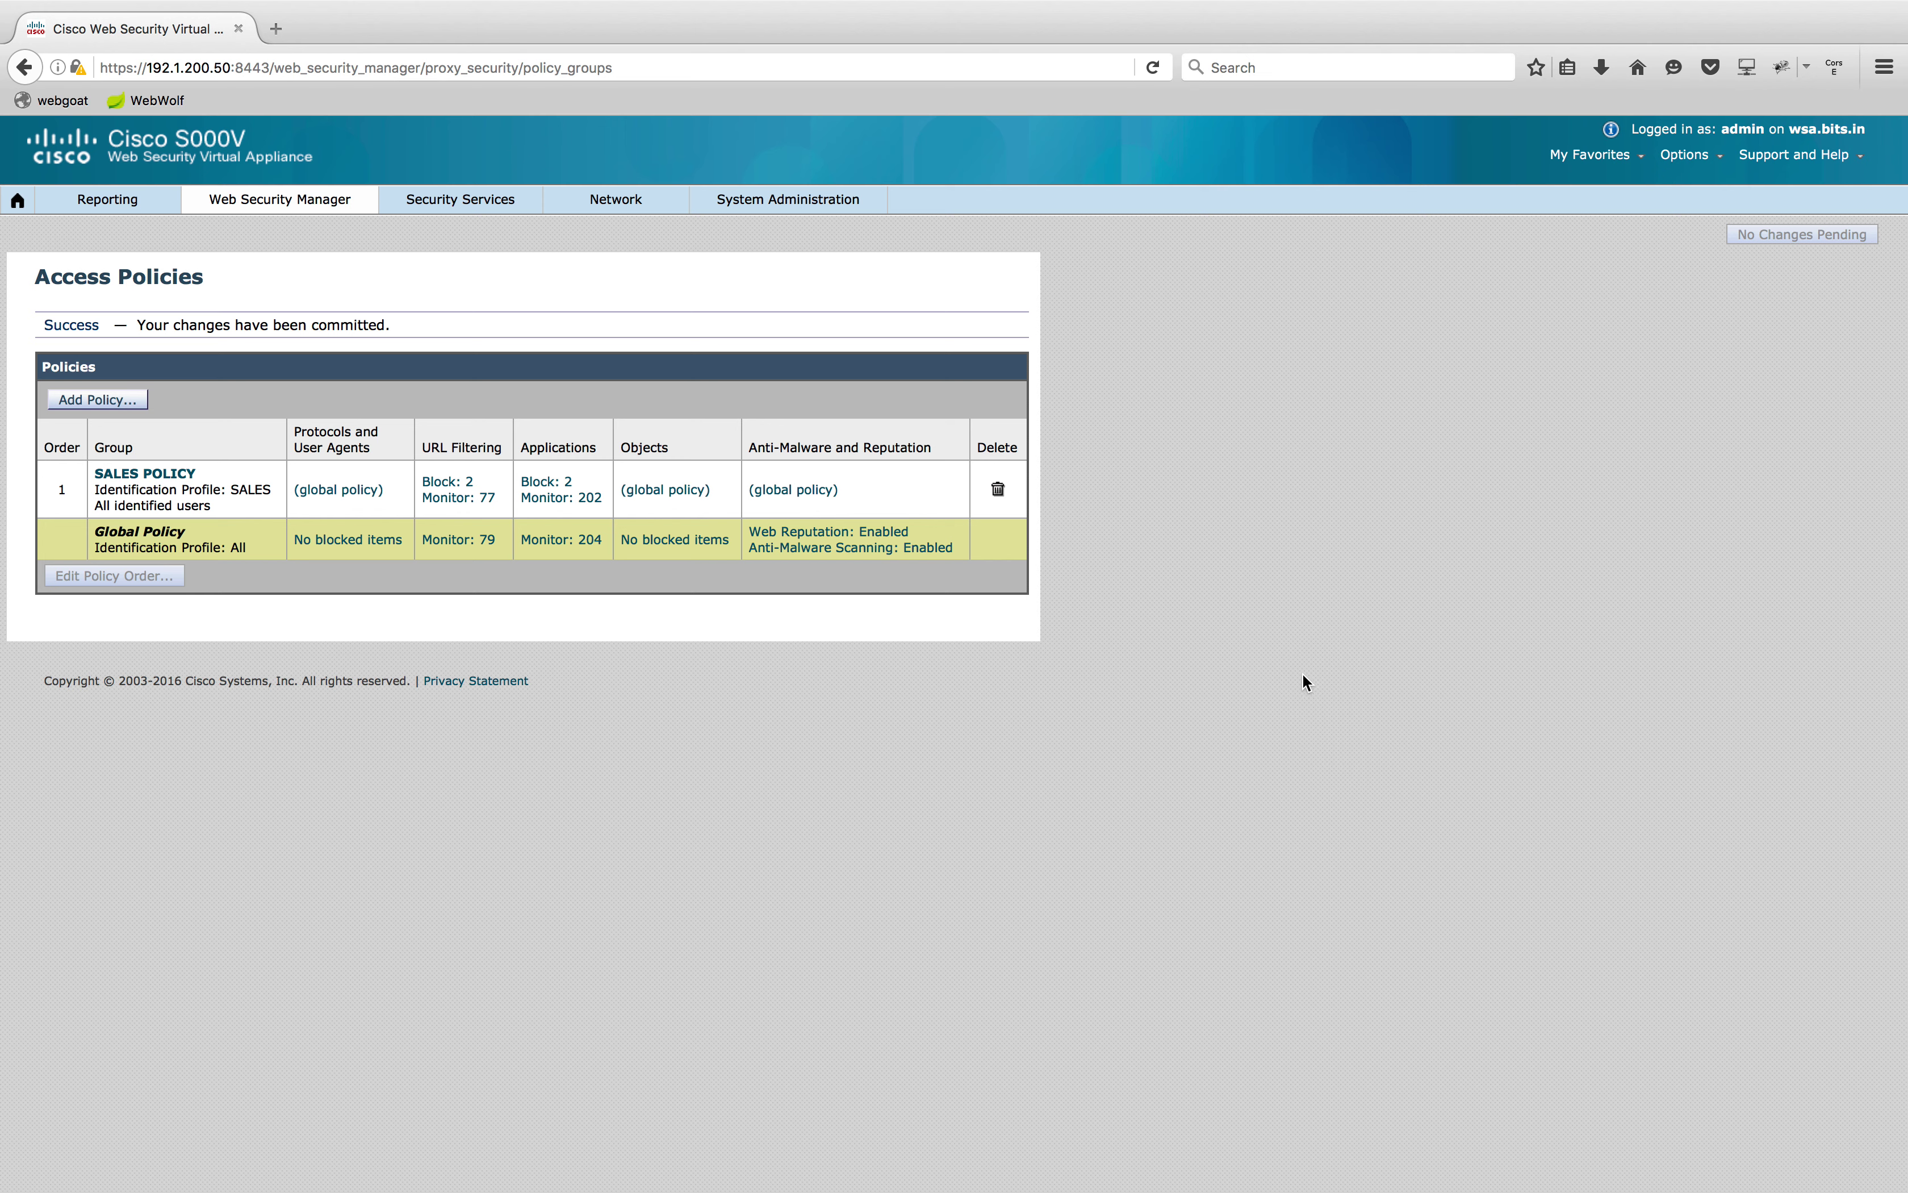
key("super+Tab")
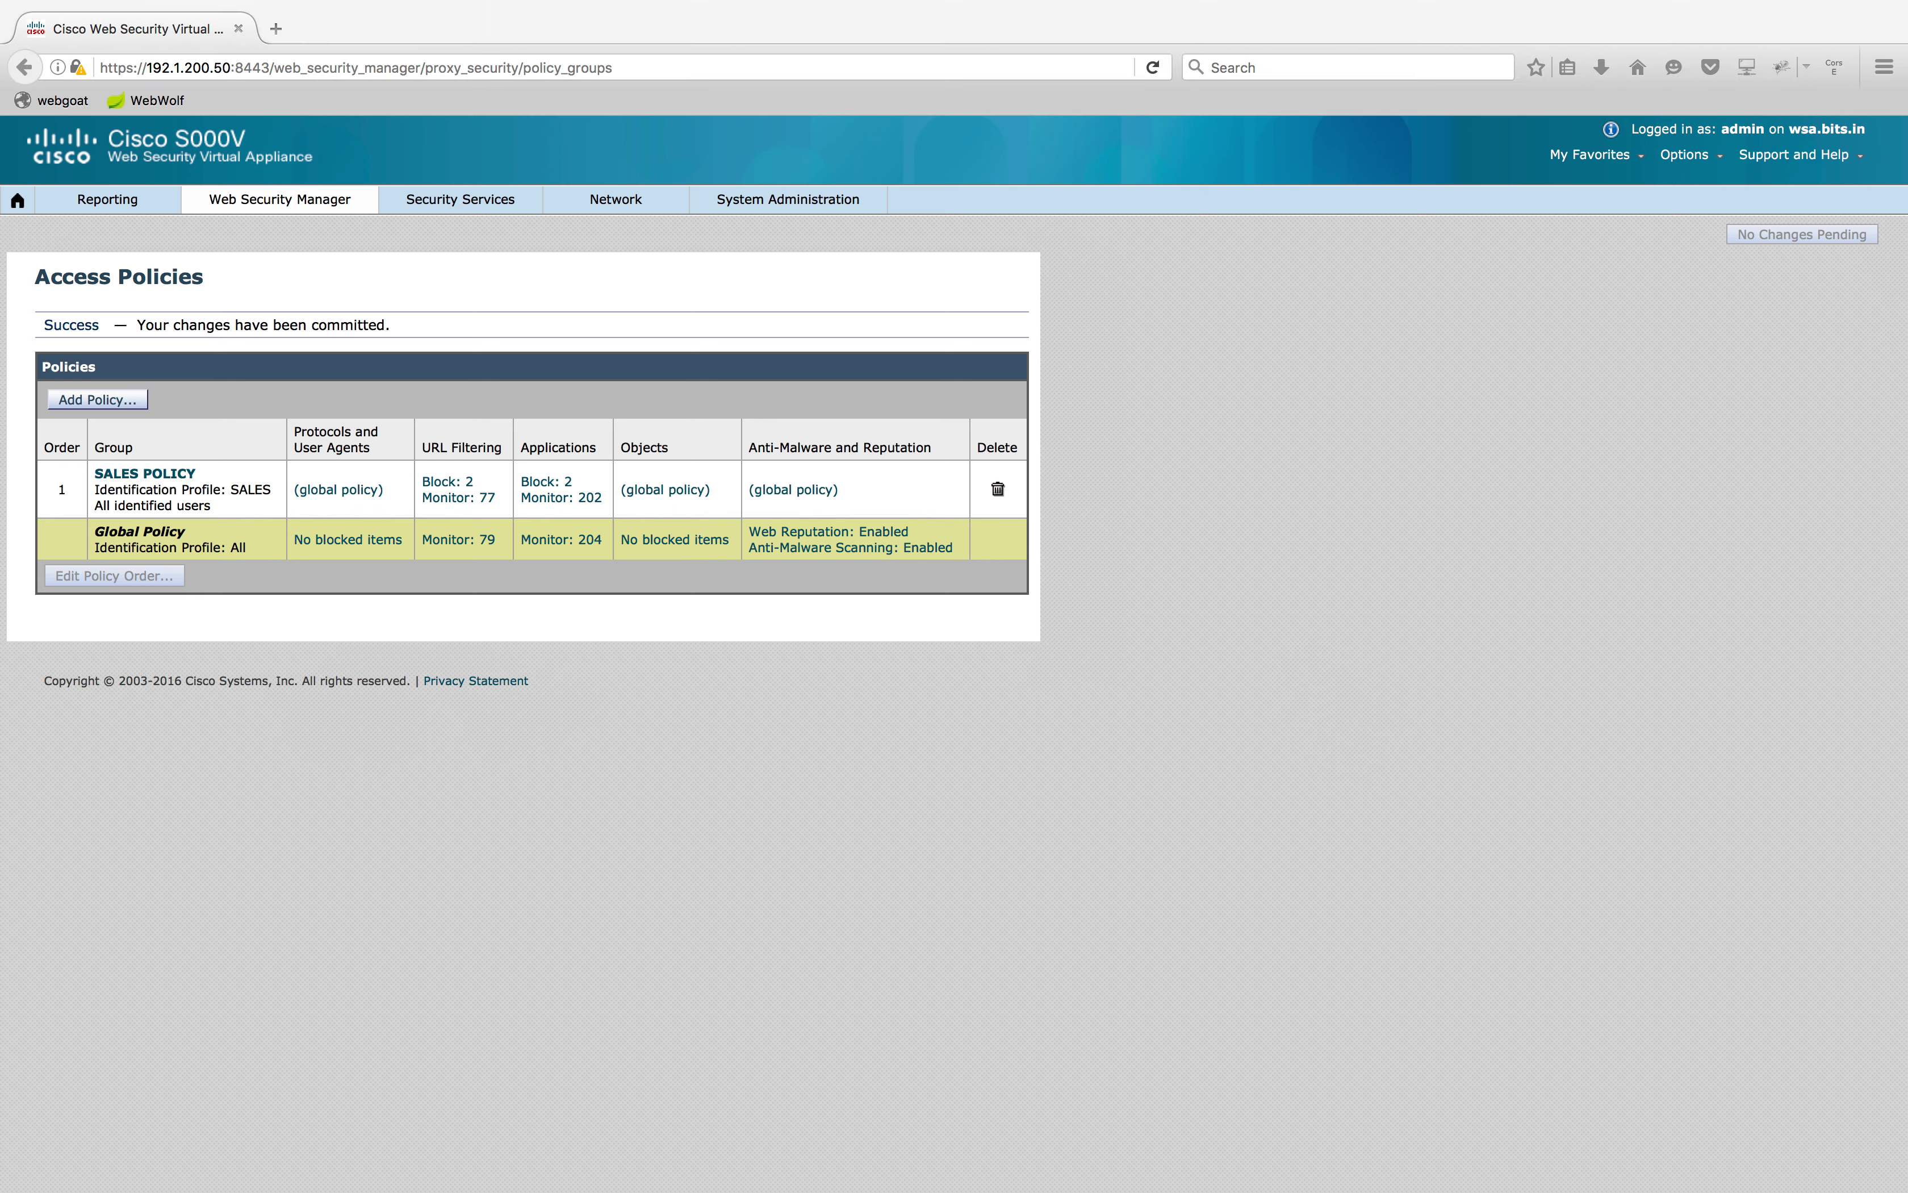
key("ctrl+Left")
key("ctrl+Right")
key("ctrl+Right")
key("ctrl+Right")
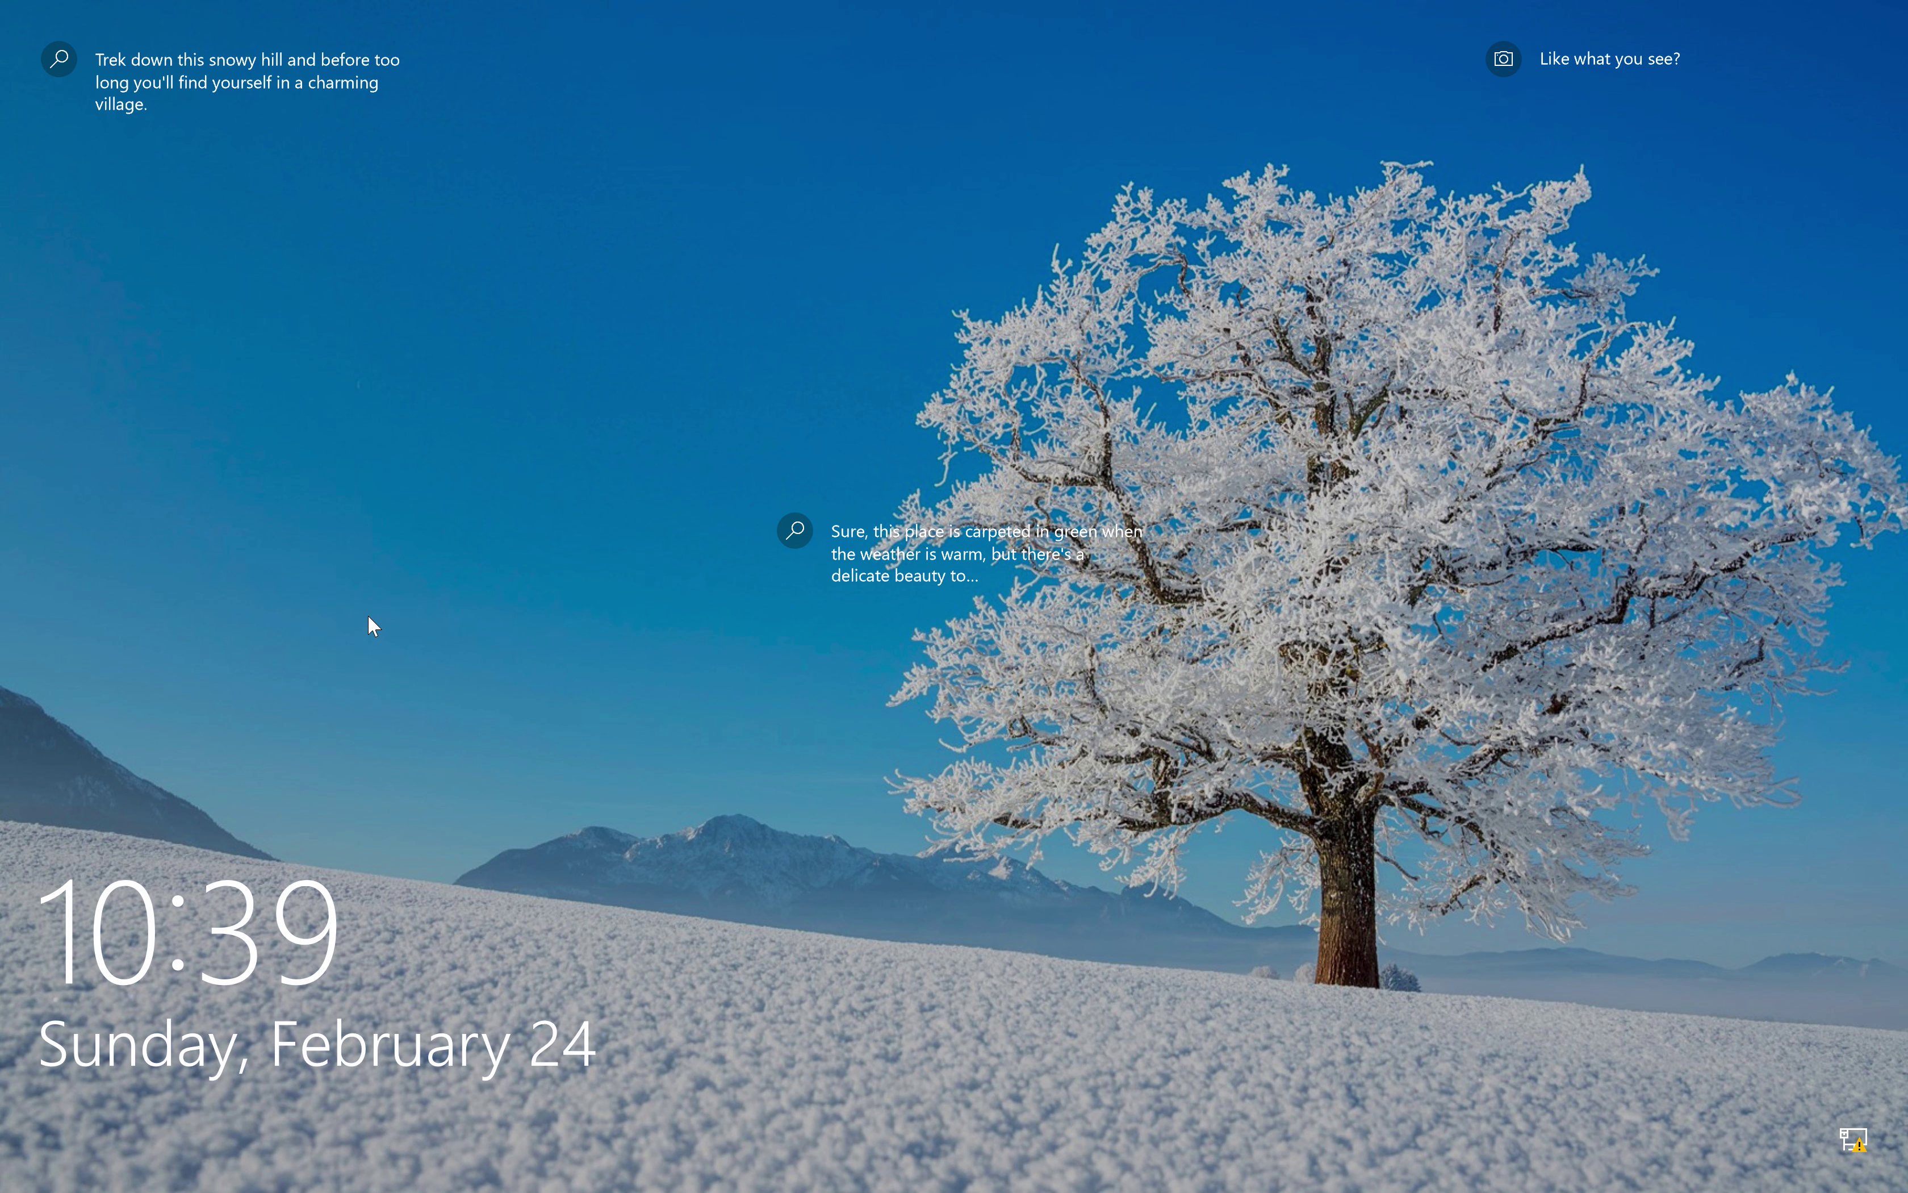
Wake the Windows 10 client and sign in with the account password, correcting a mistyped entry
left_click(368, 616)
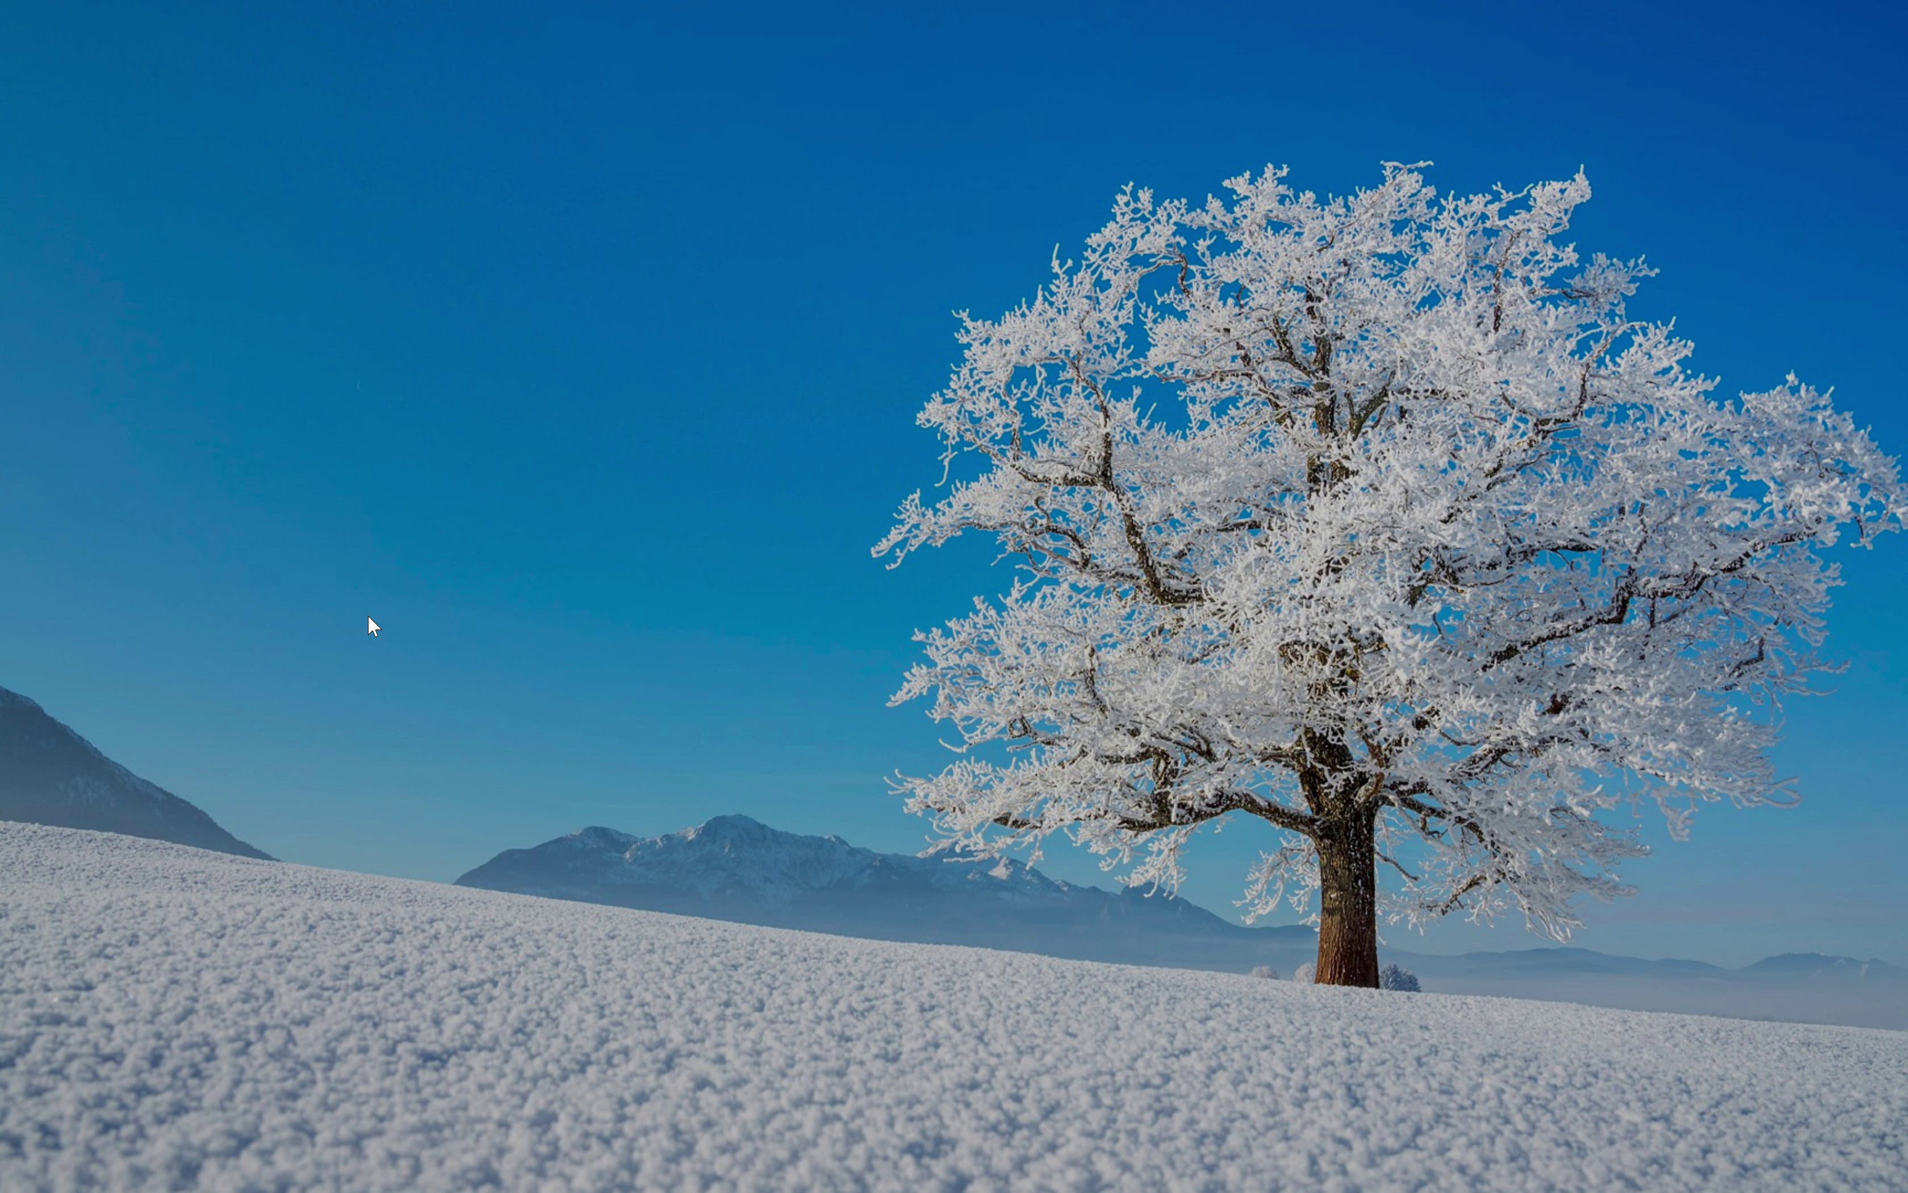
type("•")
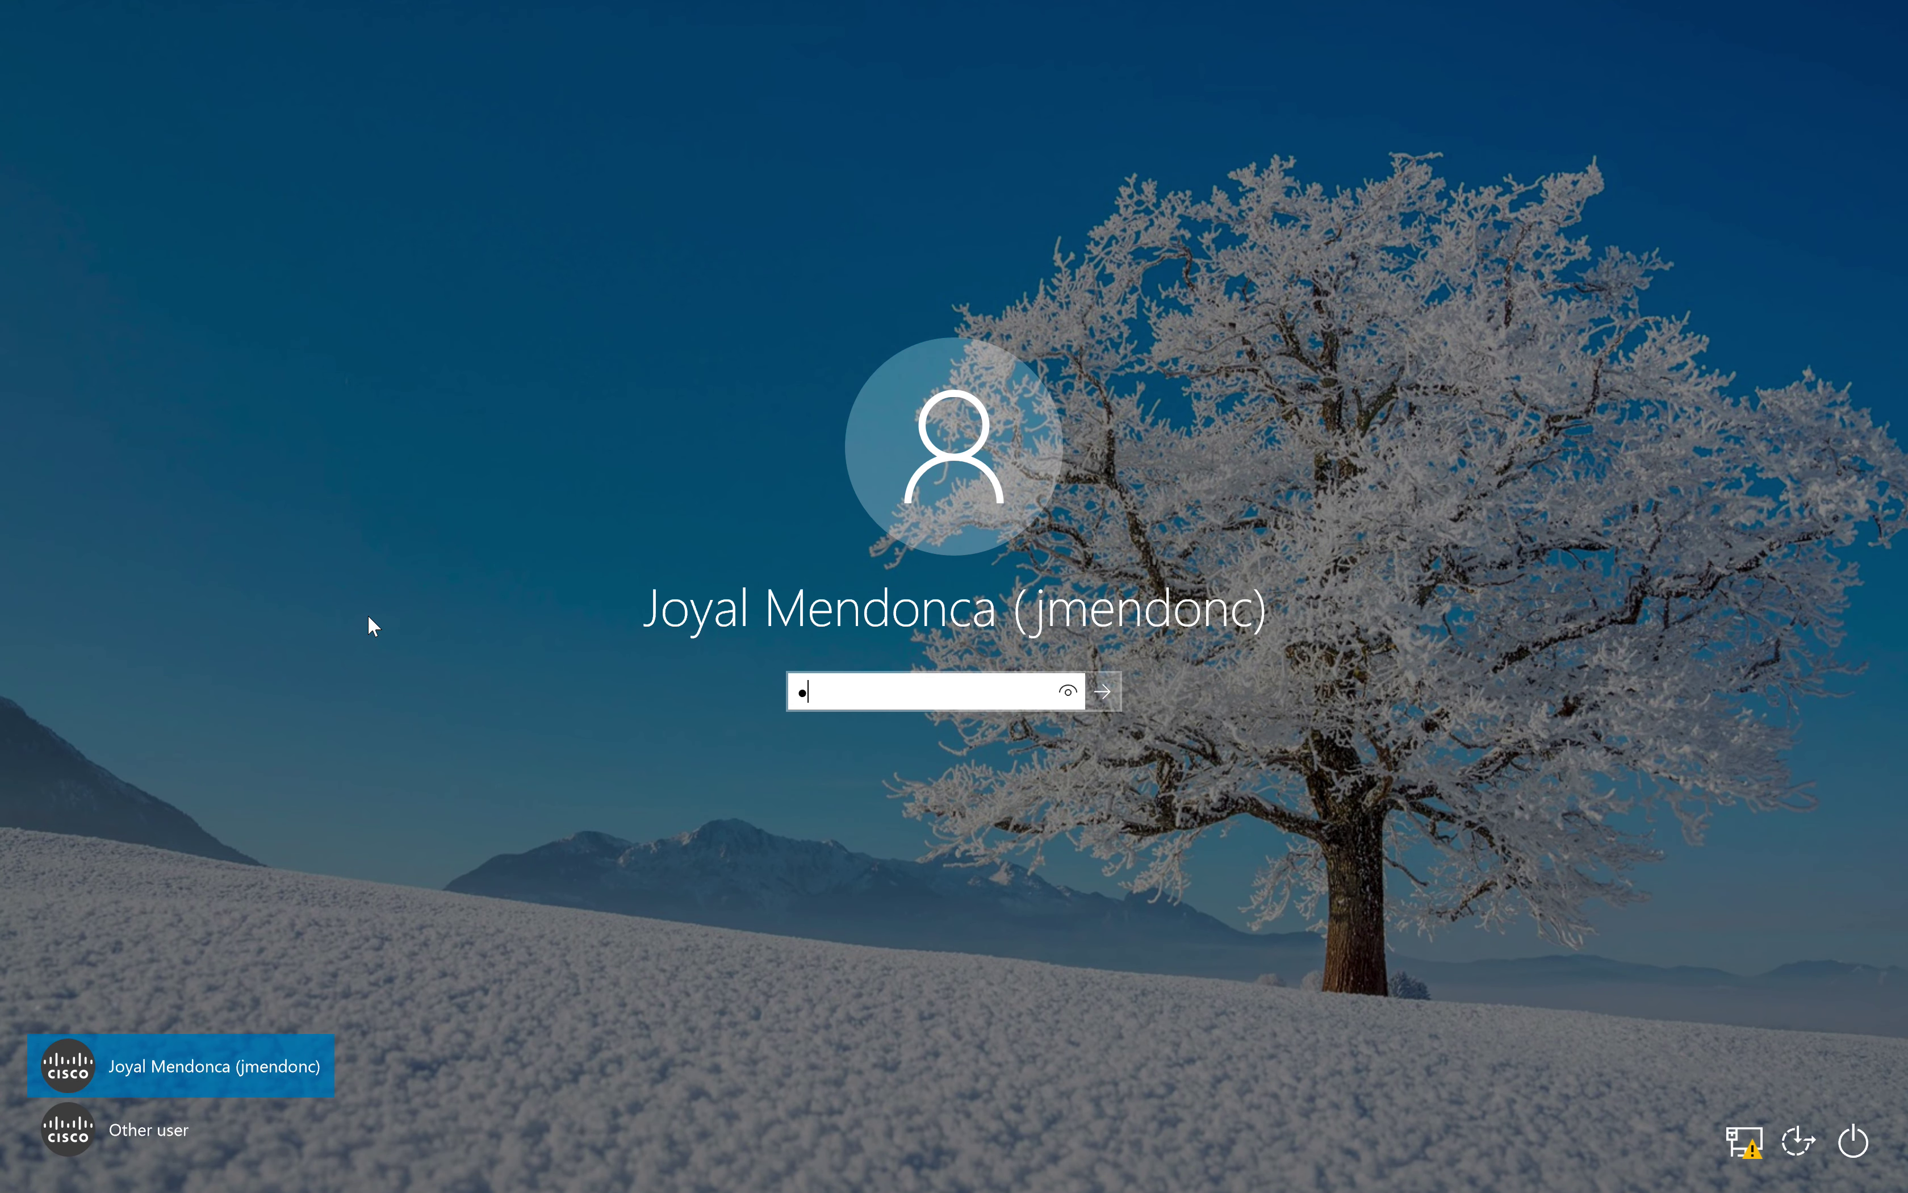
type("••••••••")
key("BackSpace")
key("BackSpace")
key("BackSpace")
key("BackSpace")
key("BackSpace")
key("BackSpace")
key("BackSpace")
key("BackSpace")
key("BackSpace")
type("•••••••••••")
key("Return")
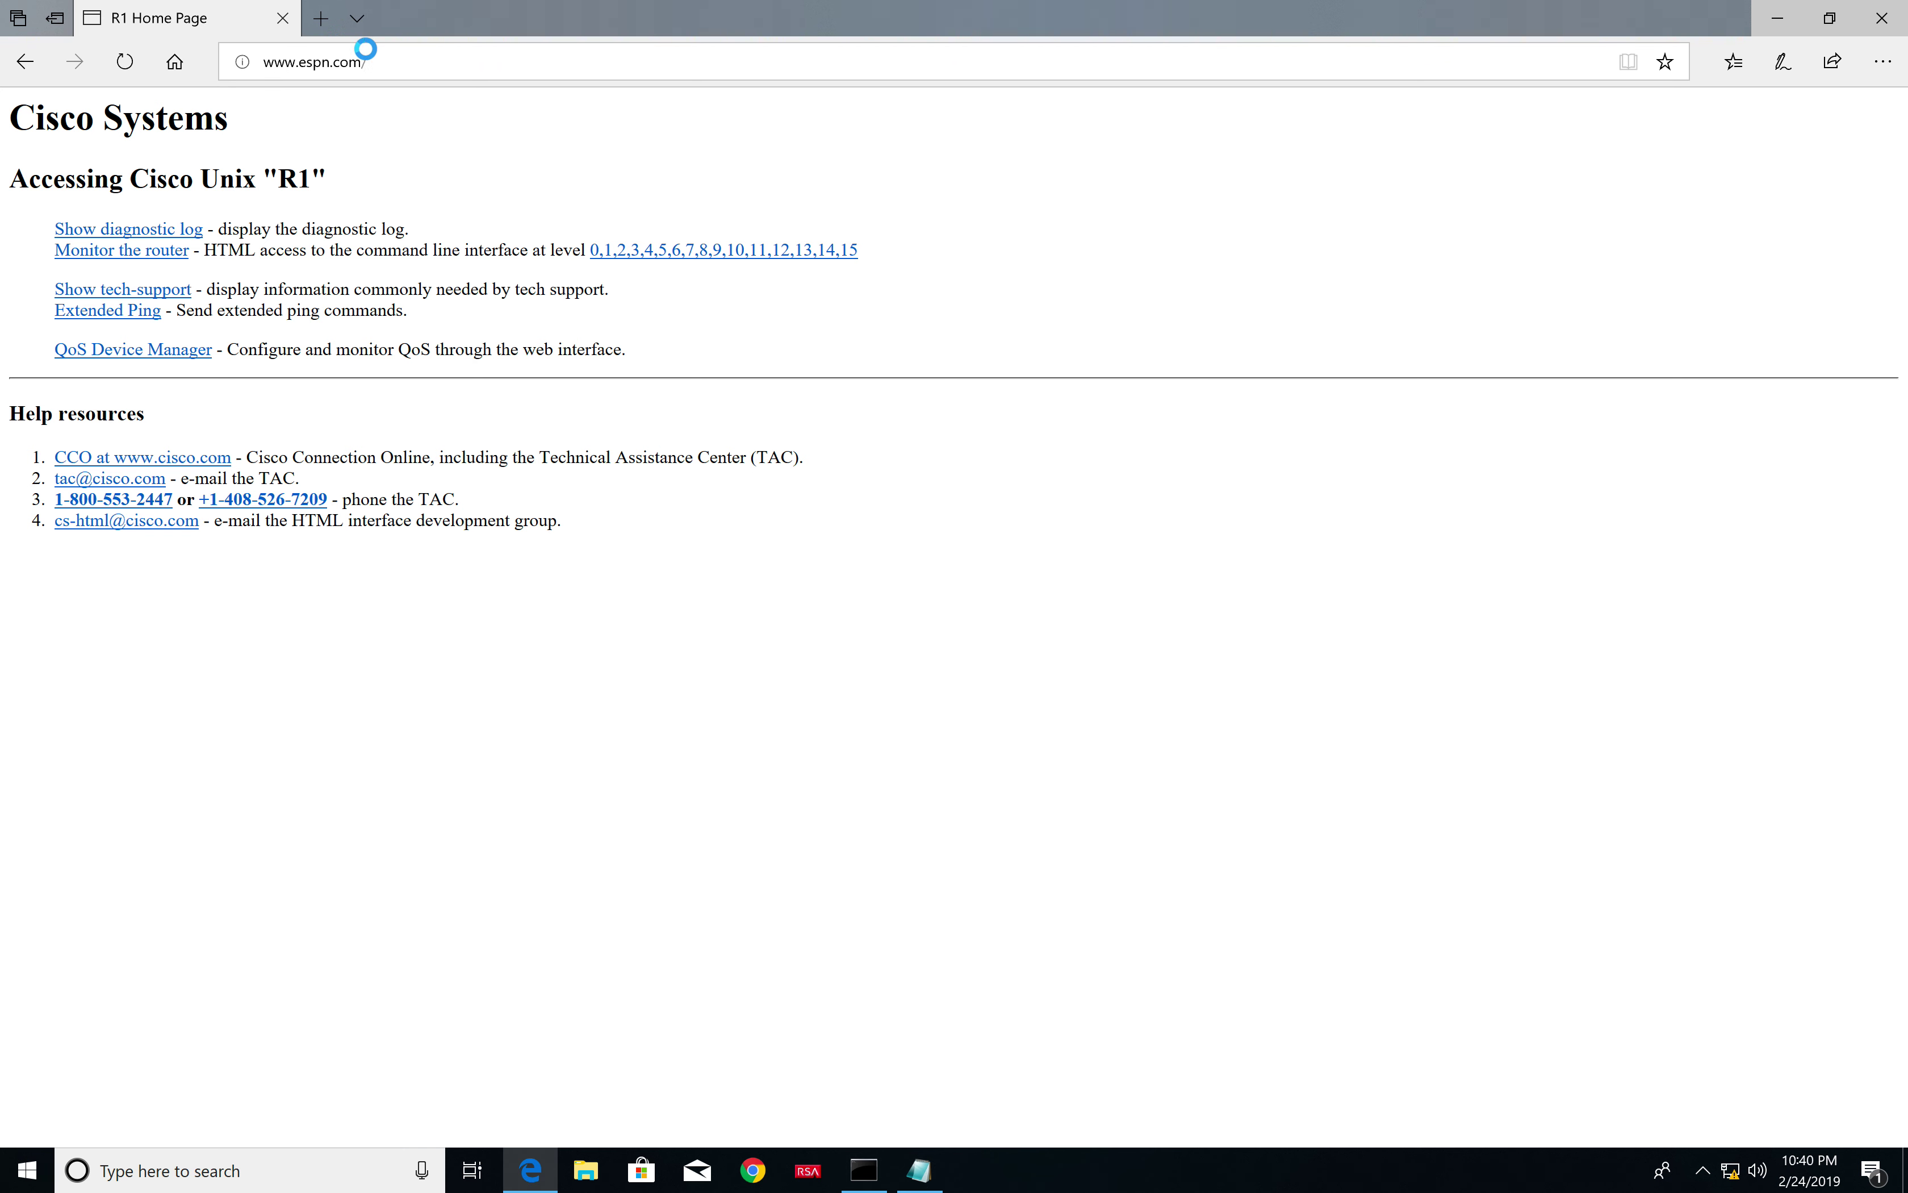
left_click(396, 59)
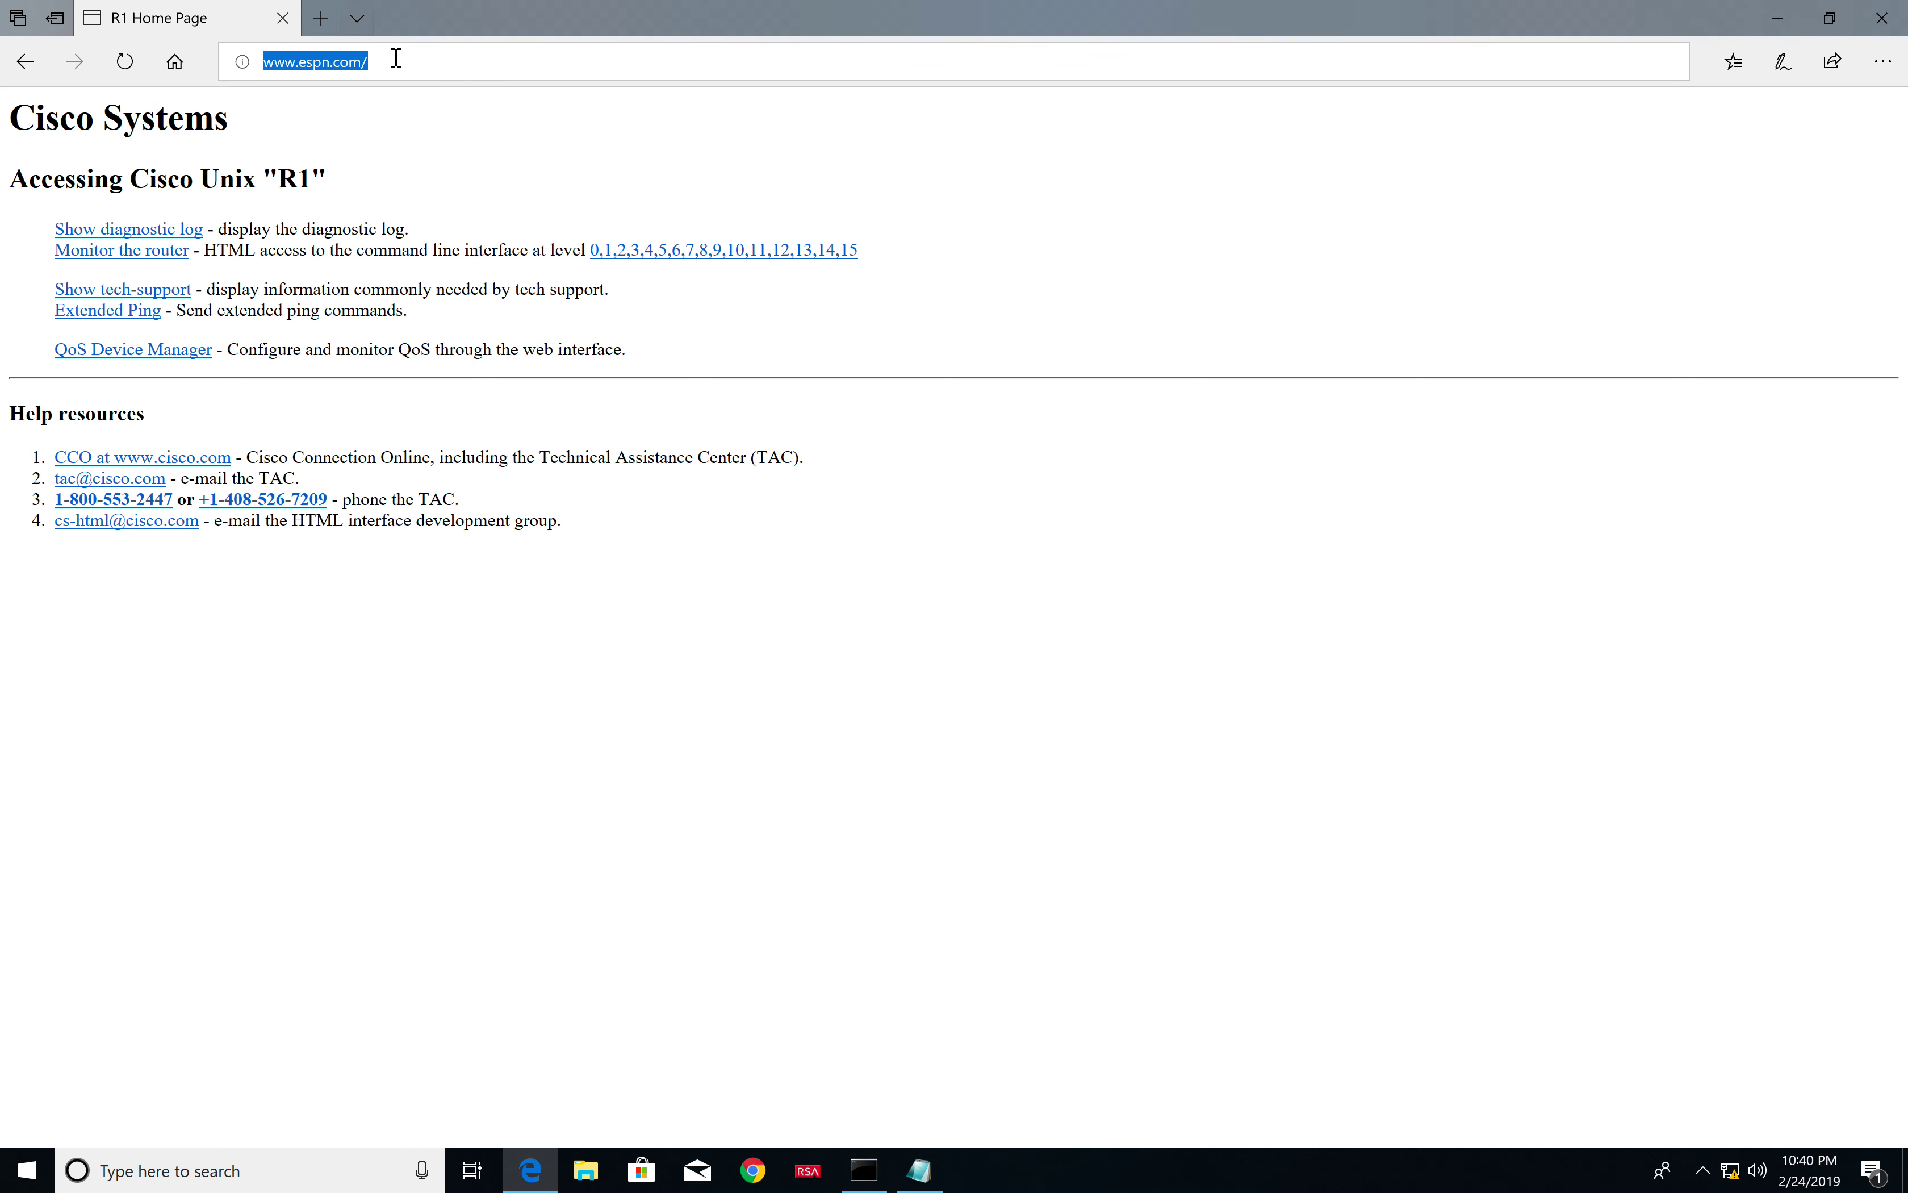
key("Return")
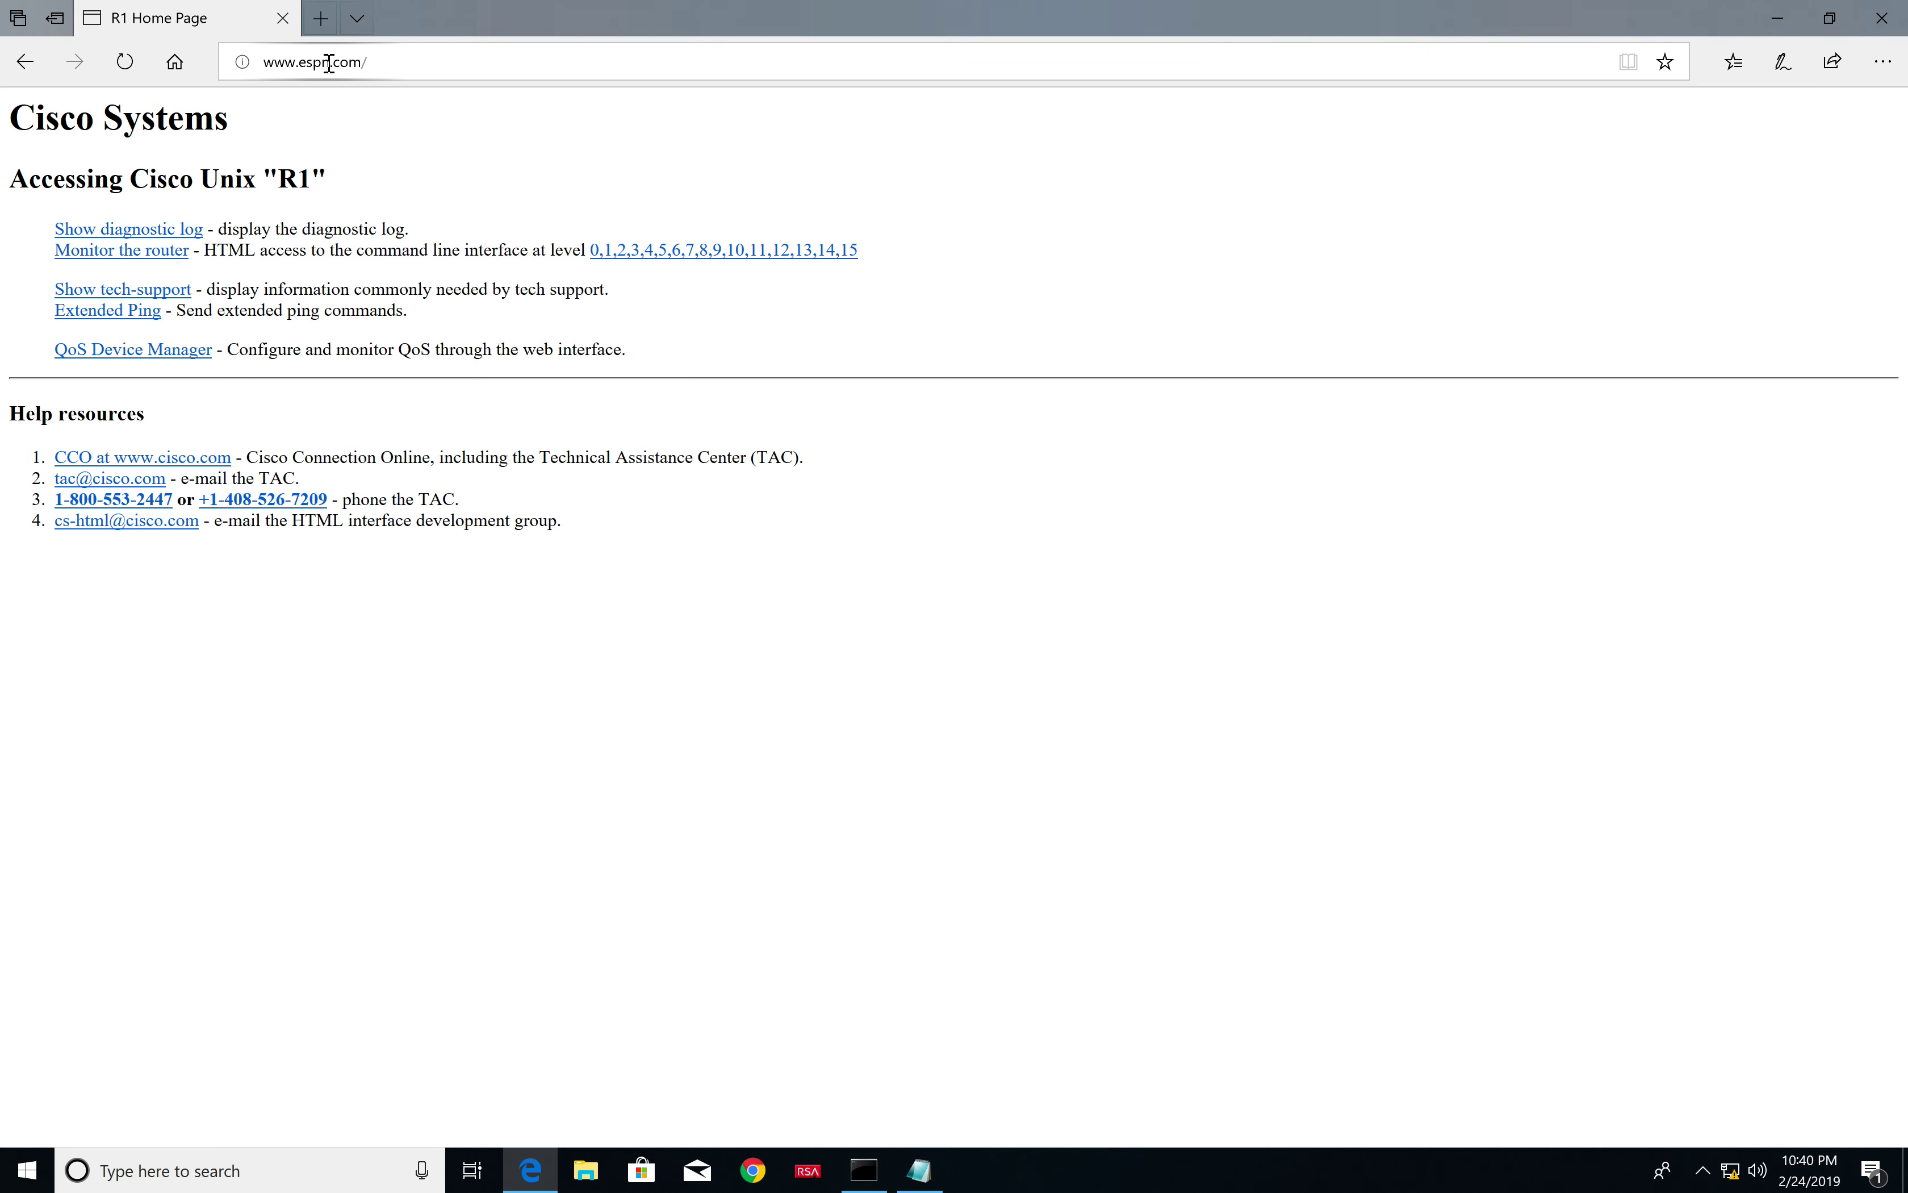
left_click_drag(330, 62, 304, 67)
type("gamble")
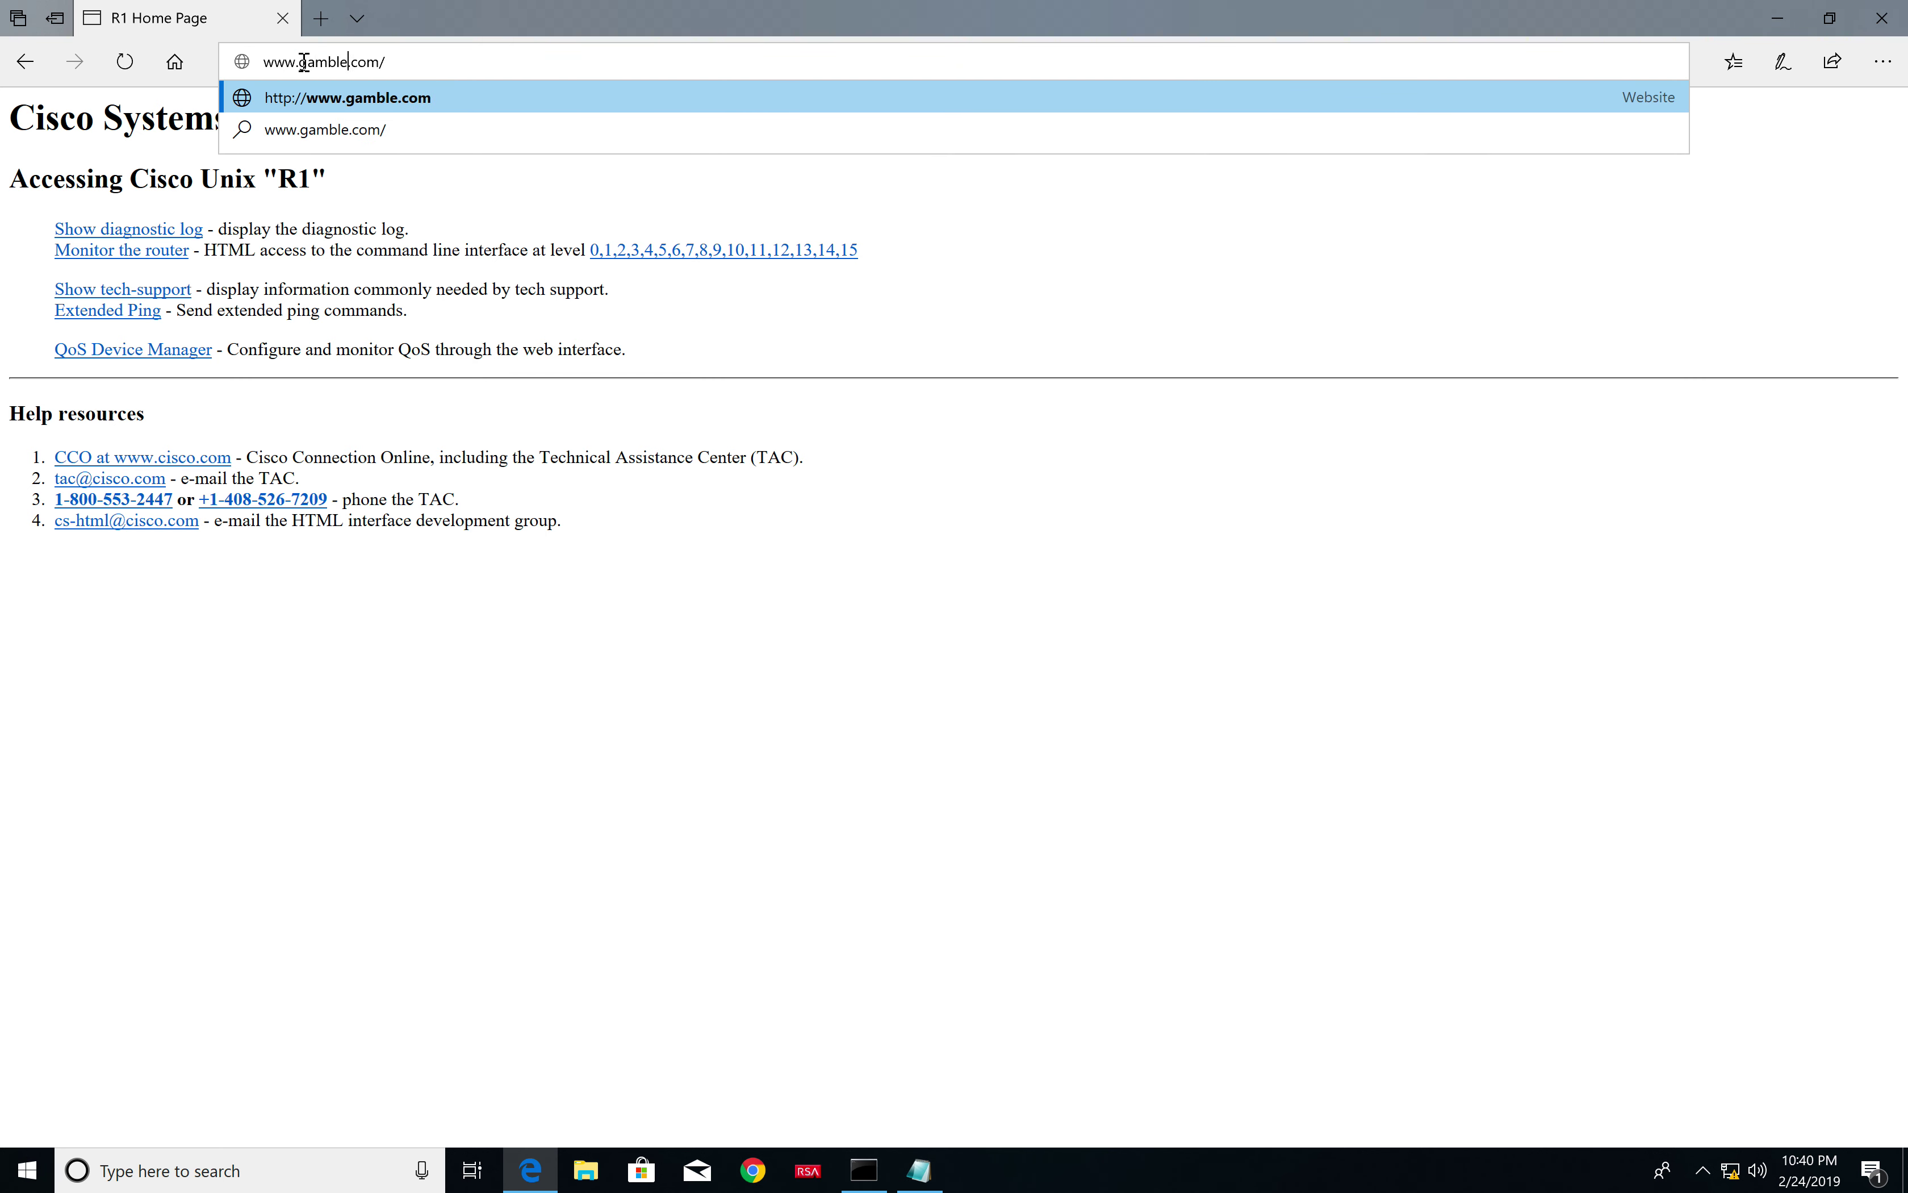
key("Return")
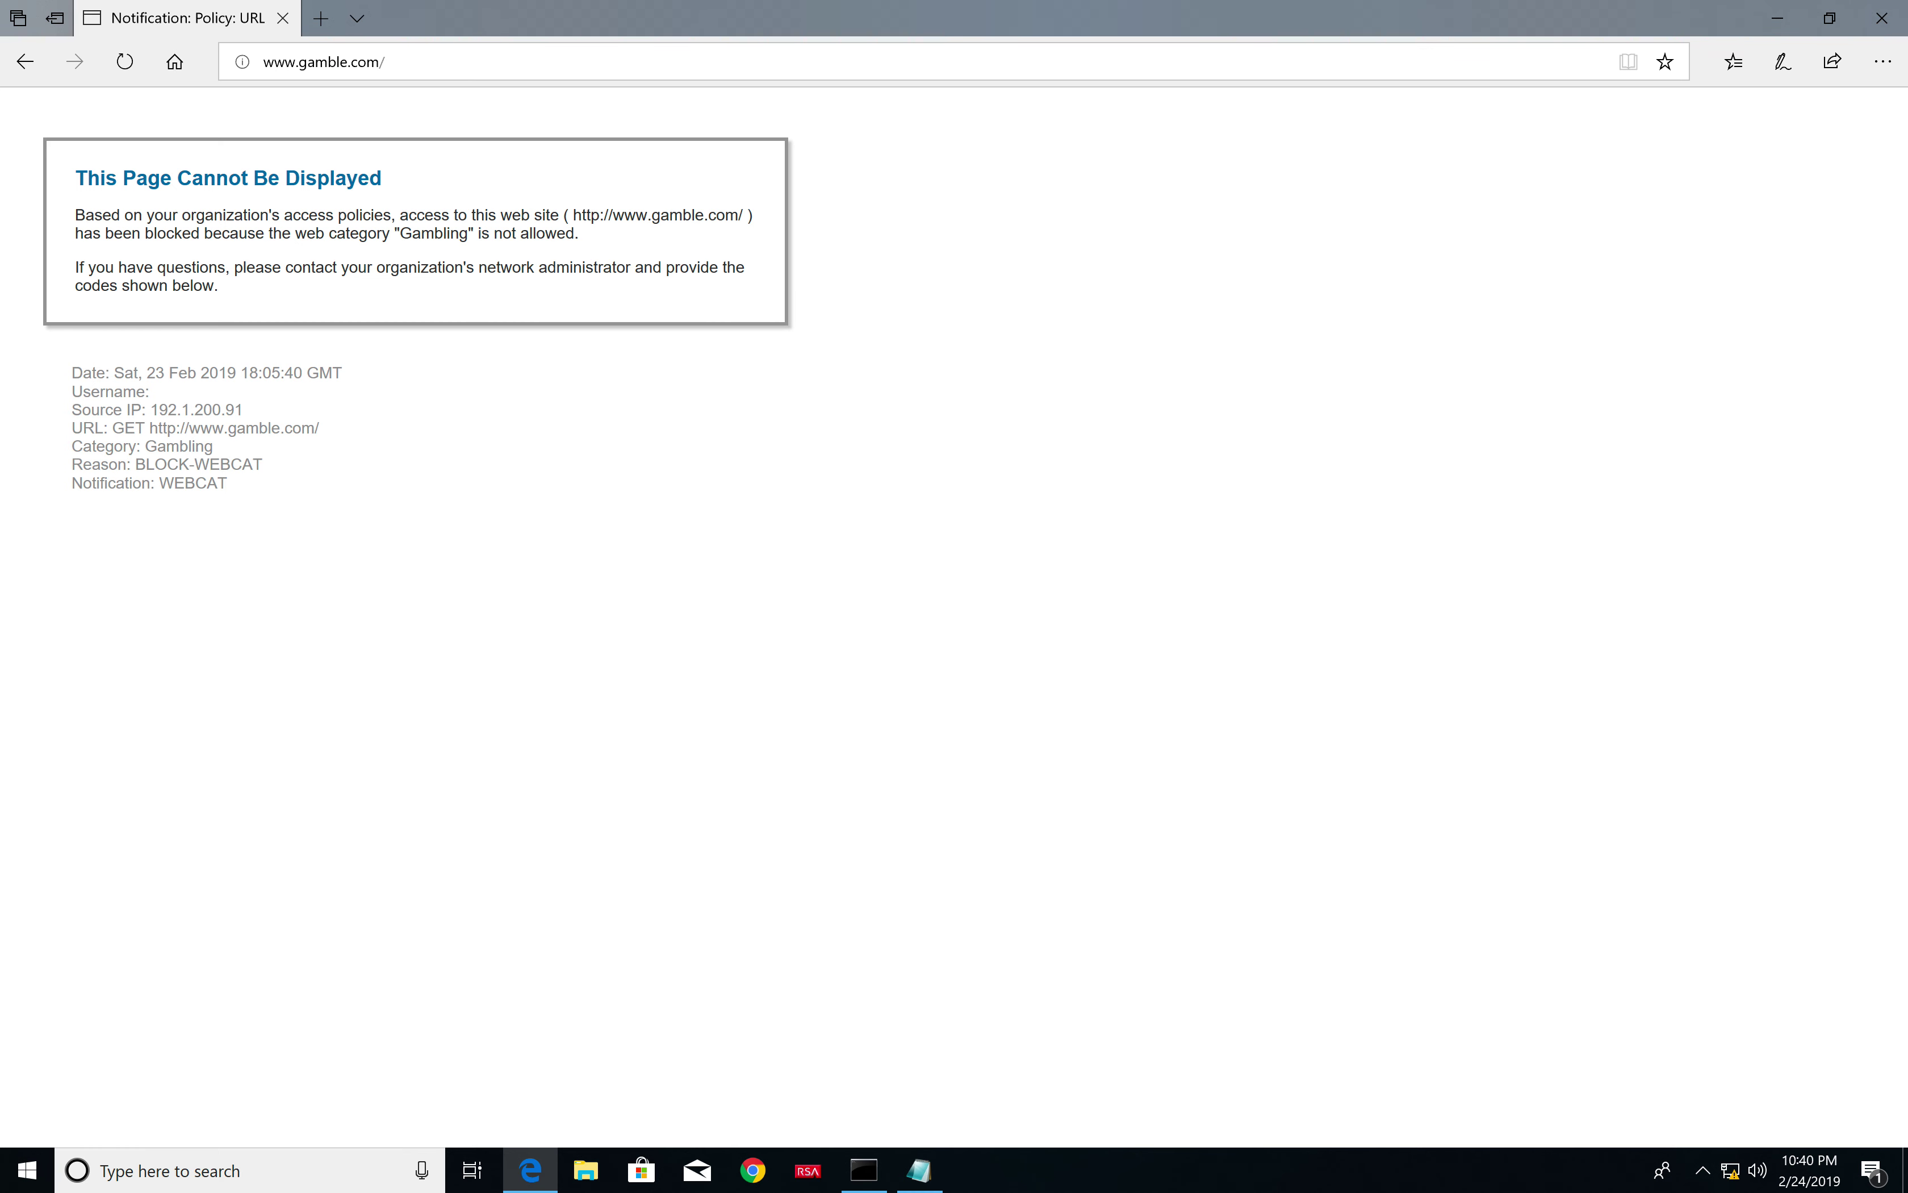
left_click(345, 61)
left_click(345, 61)
left_click_drag(347, 61, 300, 61)
type("xxx")
key("Return")
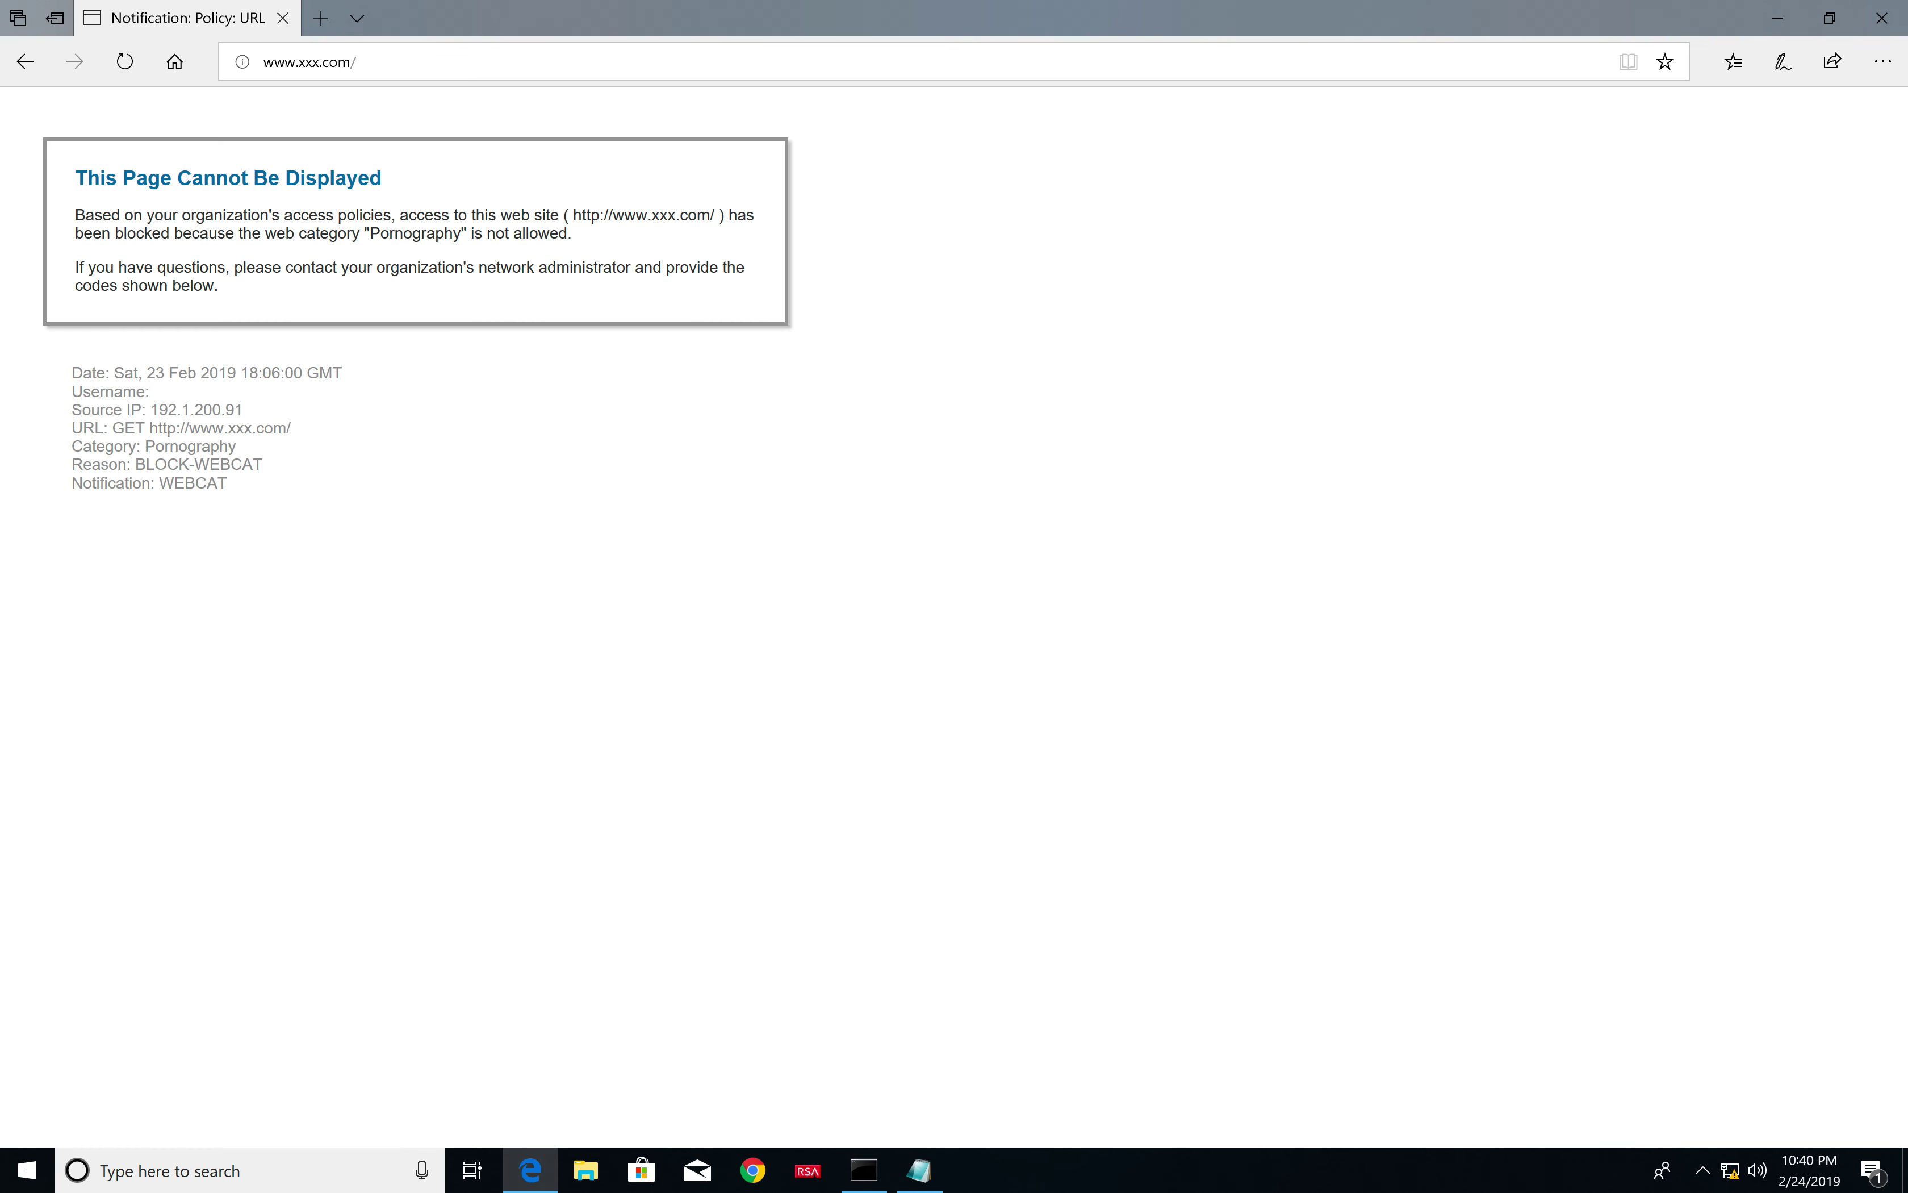
left_click(414, 55)
double_click(313, 62)
type("espn")
key("Return")
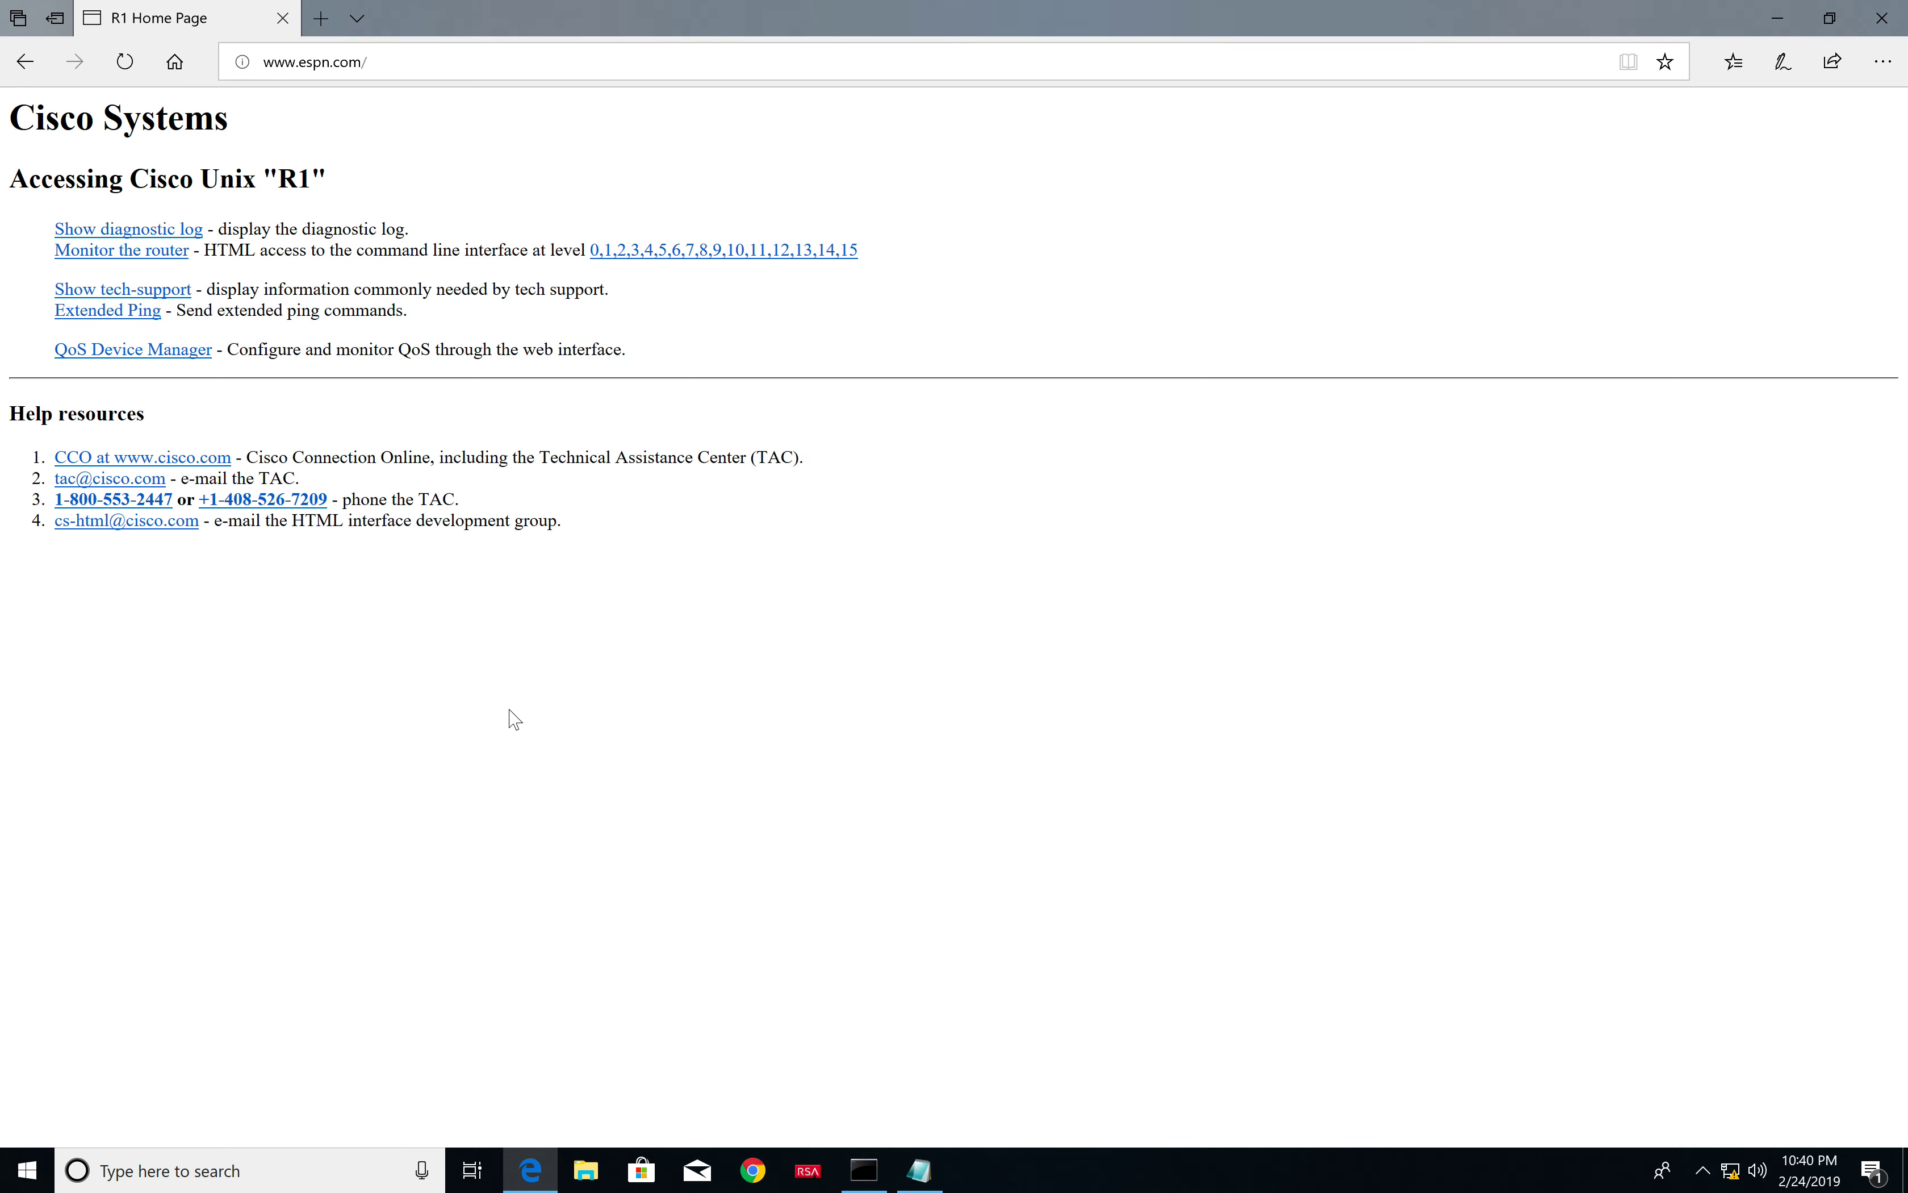
key("ctrl+Left")
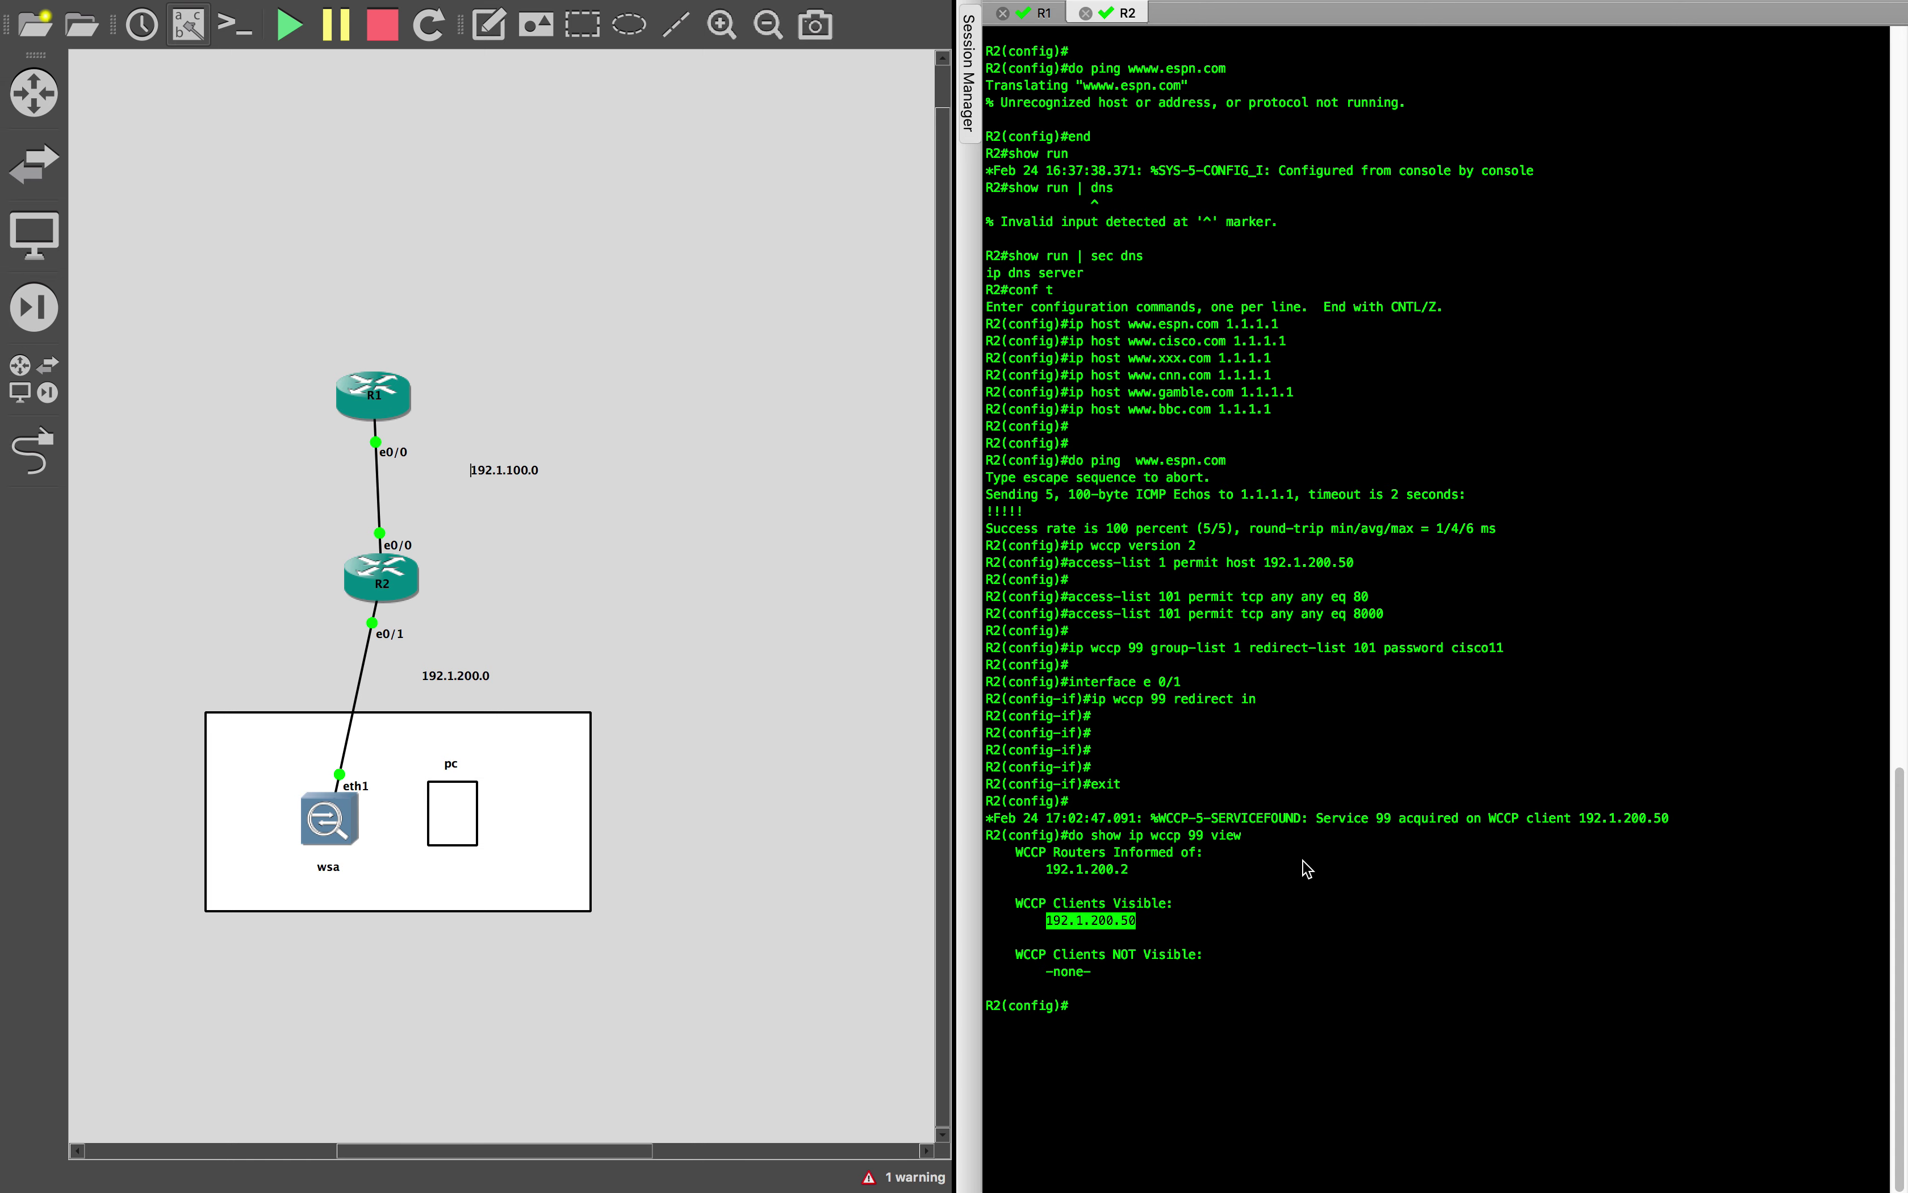
Clear R1's console screen in SecureCRT and exit configuration mode
left_click(1307, 878)
left_click(1042, 12)
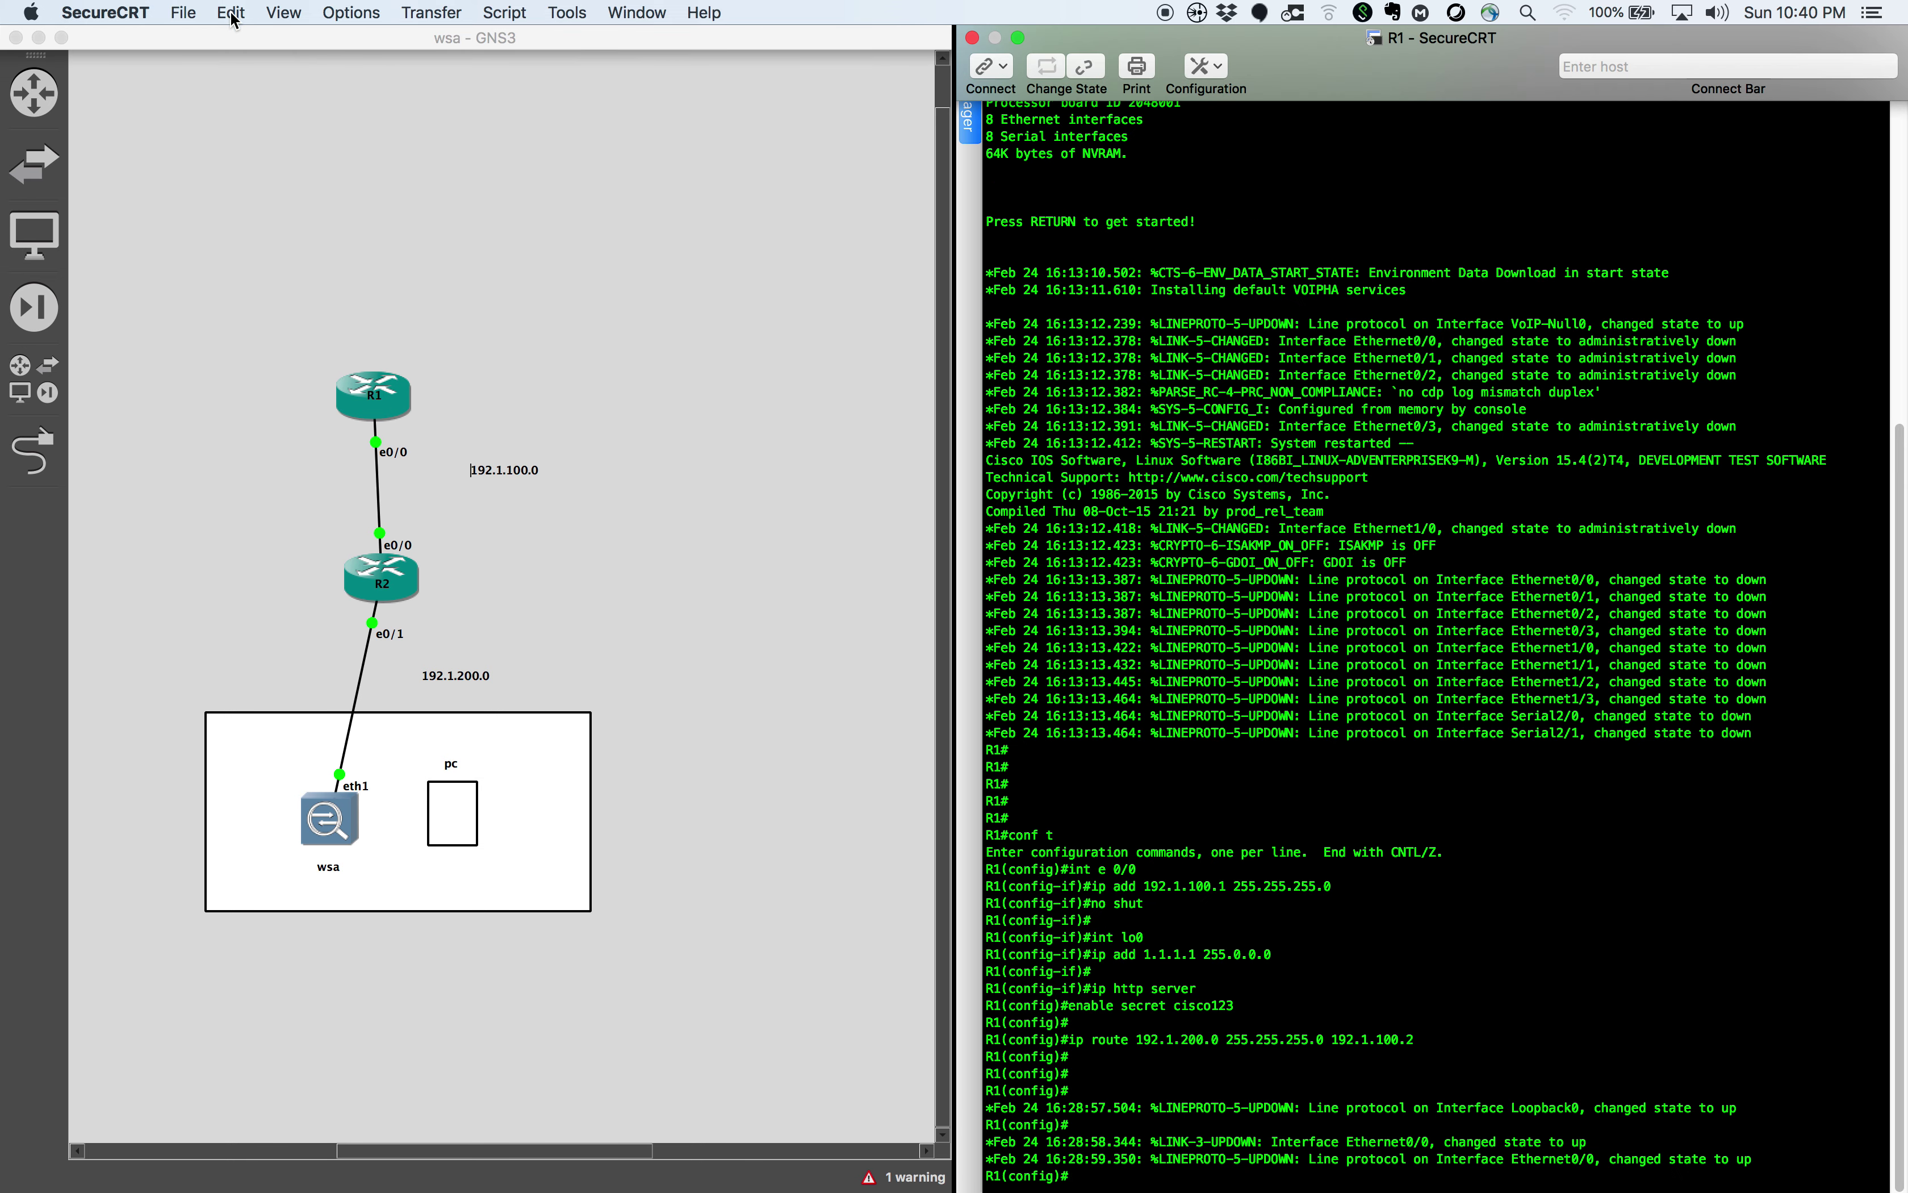
left_click(230, 12)
left_click(276, 296)
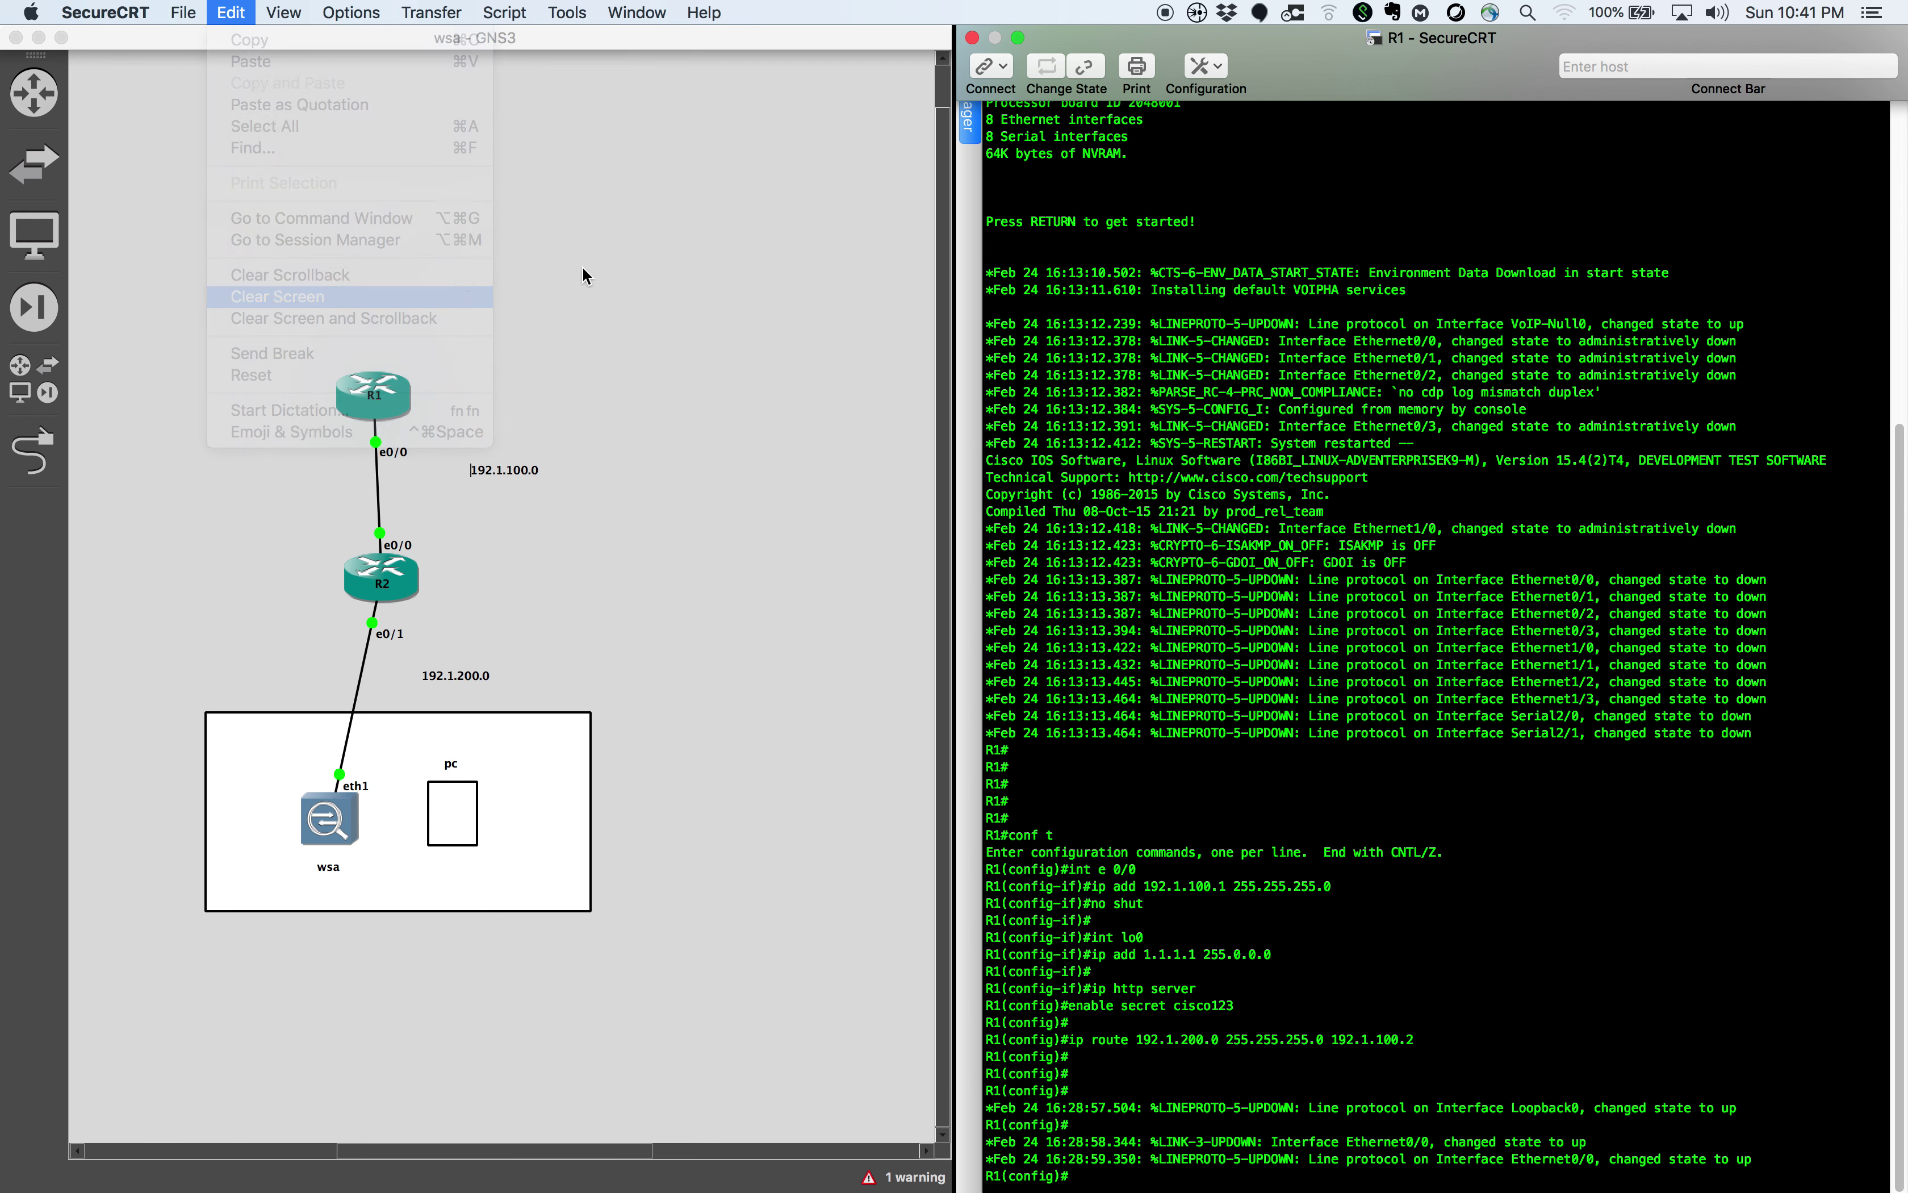
key("Return")
key("Return")
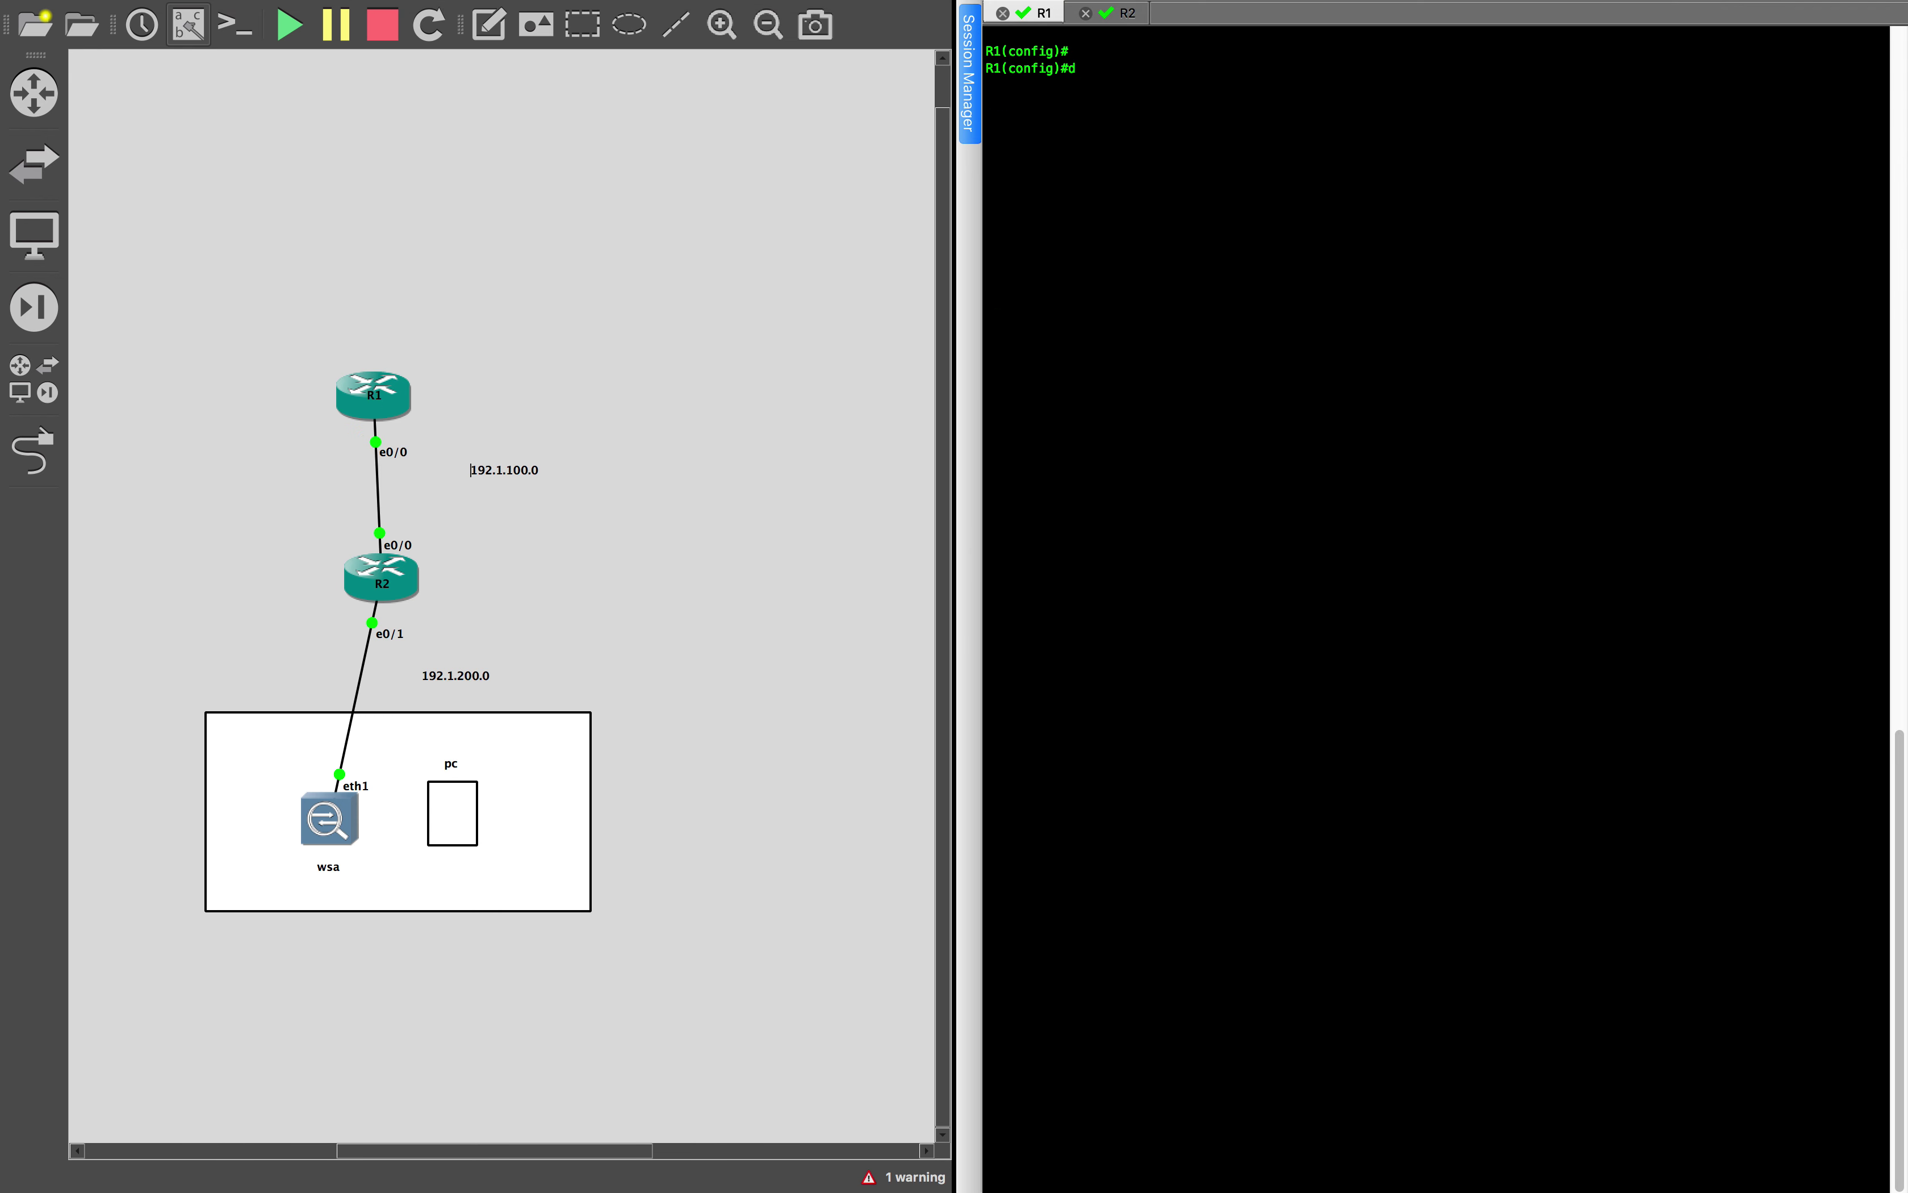
type("exit")
key("Return")
Run 'show ip http server history' on R1 and highlight the latest connection from 192.1.200.50
type("shopw ip htt")
key("Tab")
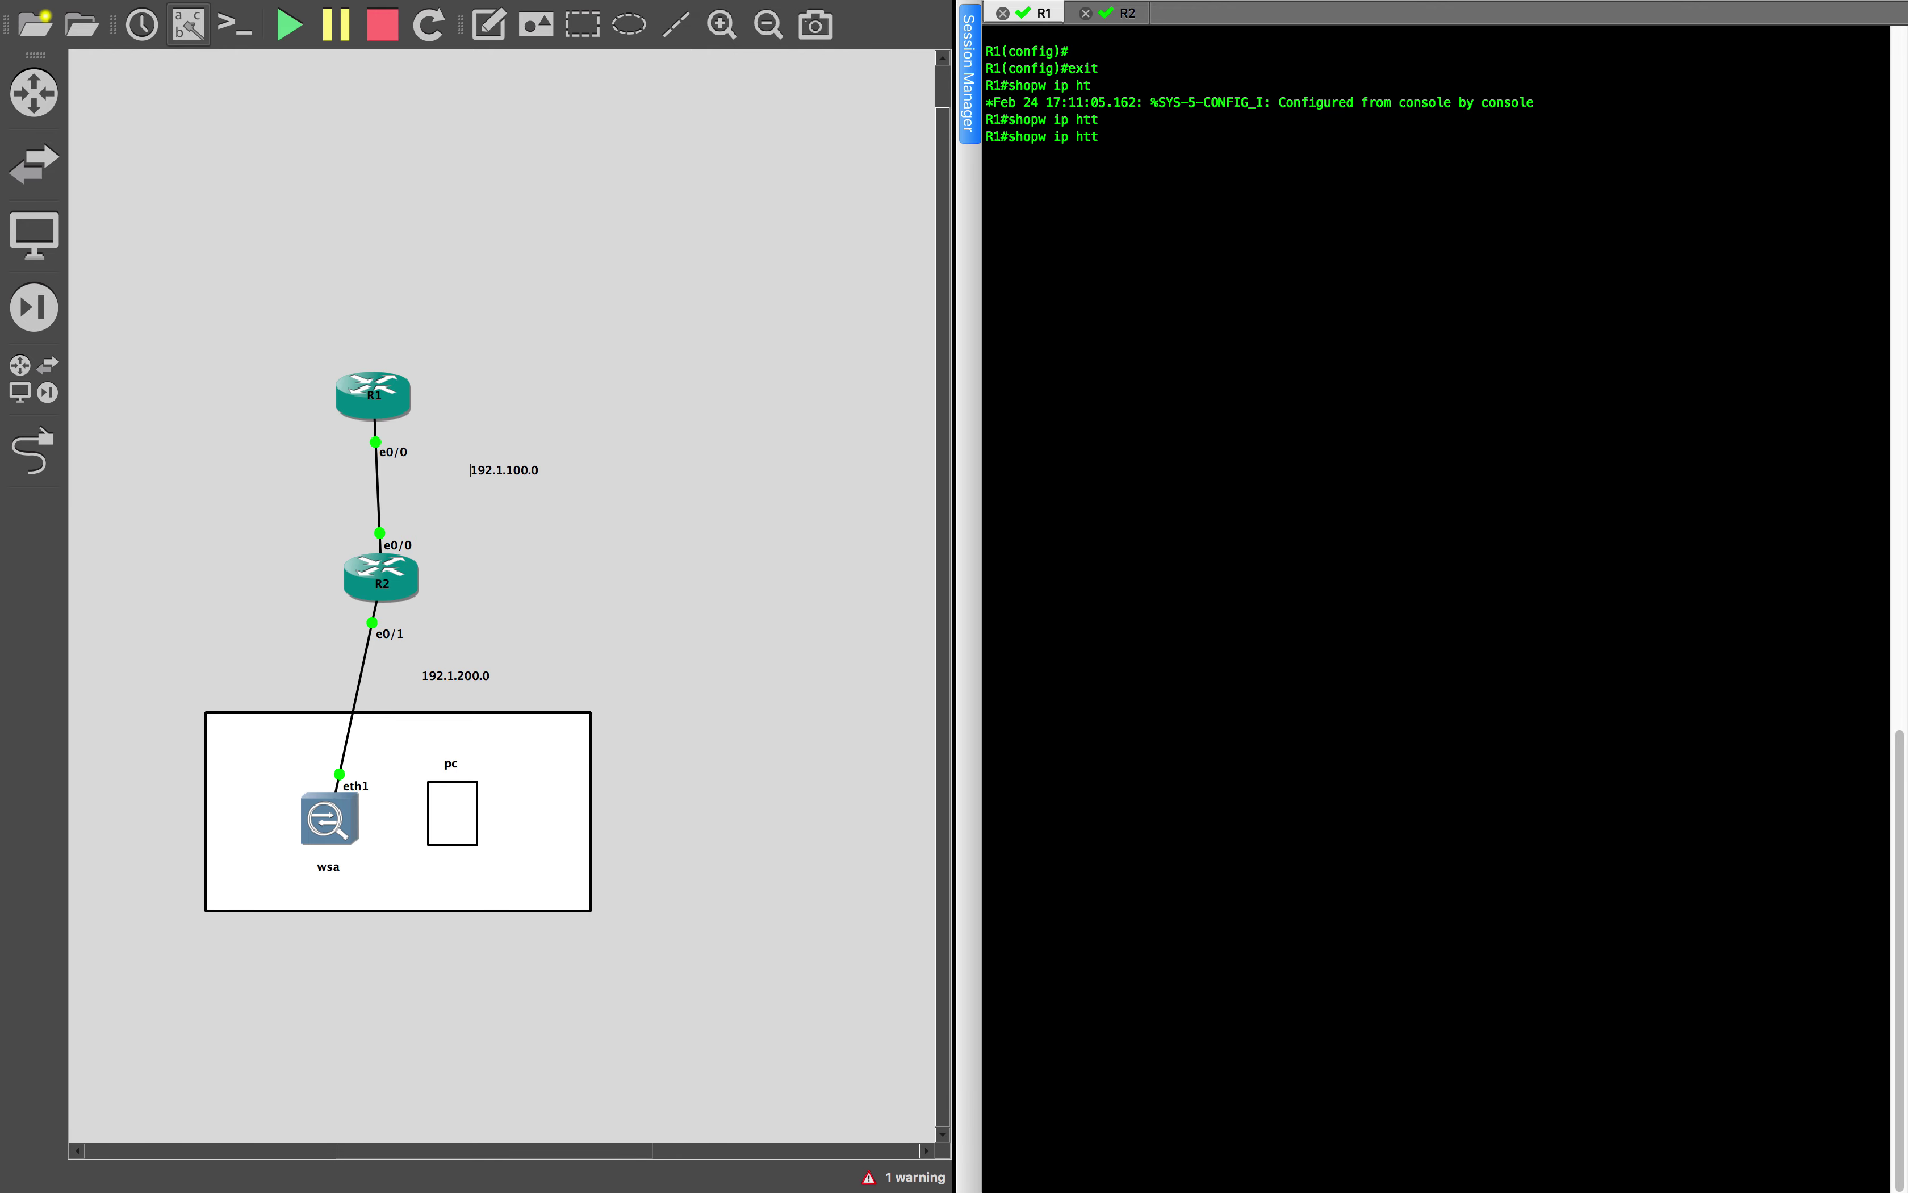
key("Tab")
type("p")
key("Tab")
key("BackSpace")
key("BackSpace")
key("BackSpace")
key("BackSpace")
key("BackSpace")
key("BackSpace")
key("BackSpace")
type("w ip htt")
key("Tab")
type("se")
key("Tab")
type("hi")
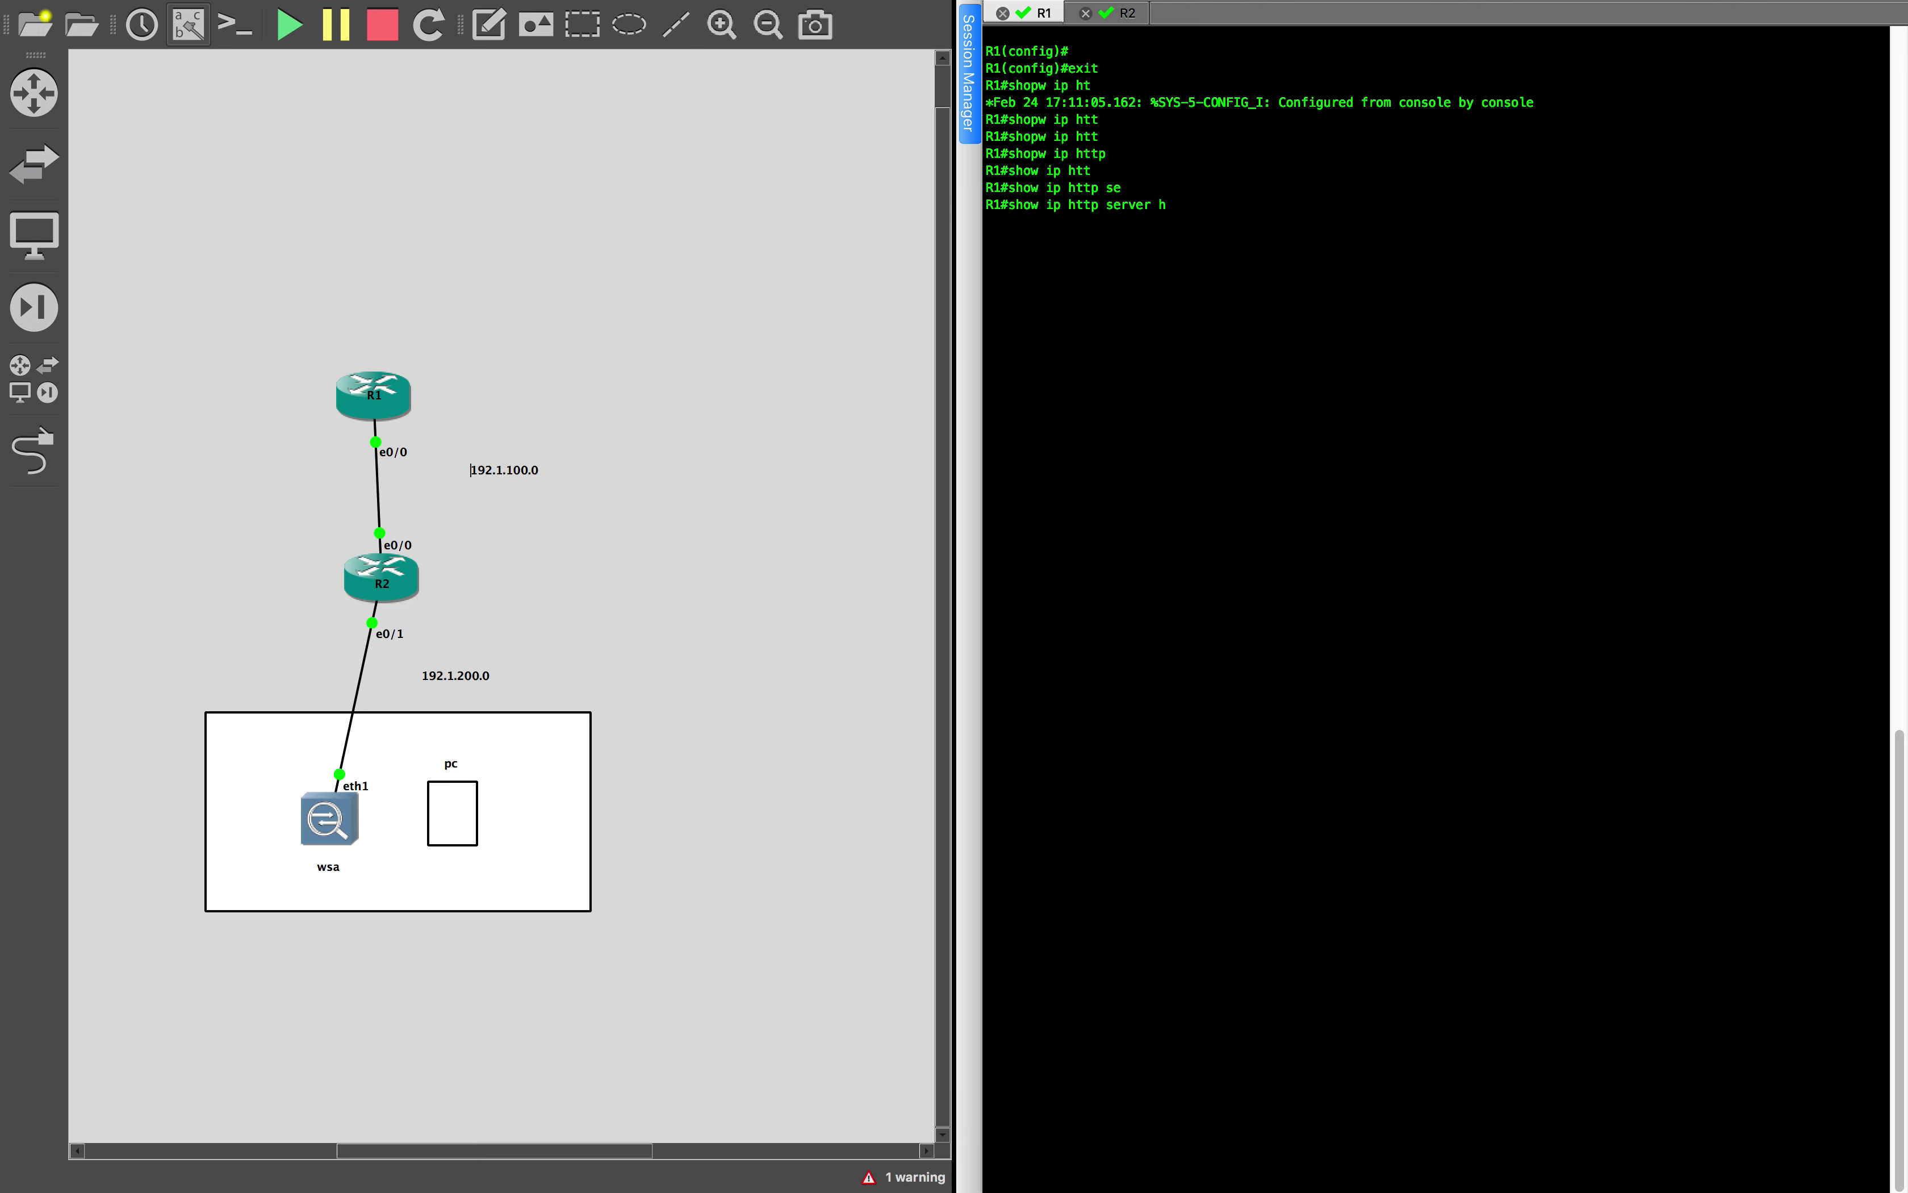
key("Tab")
key("Return")
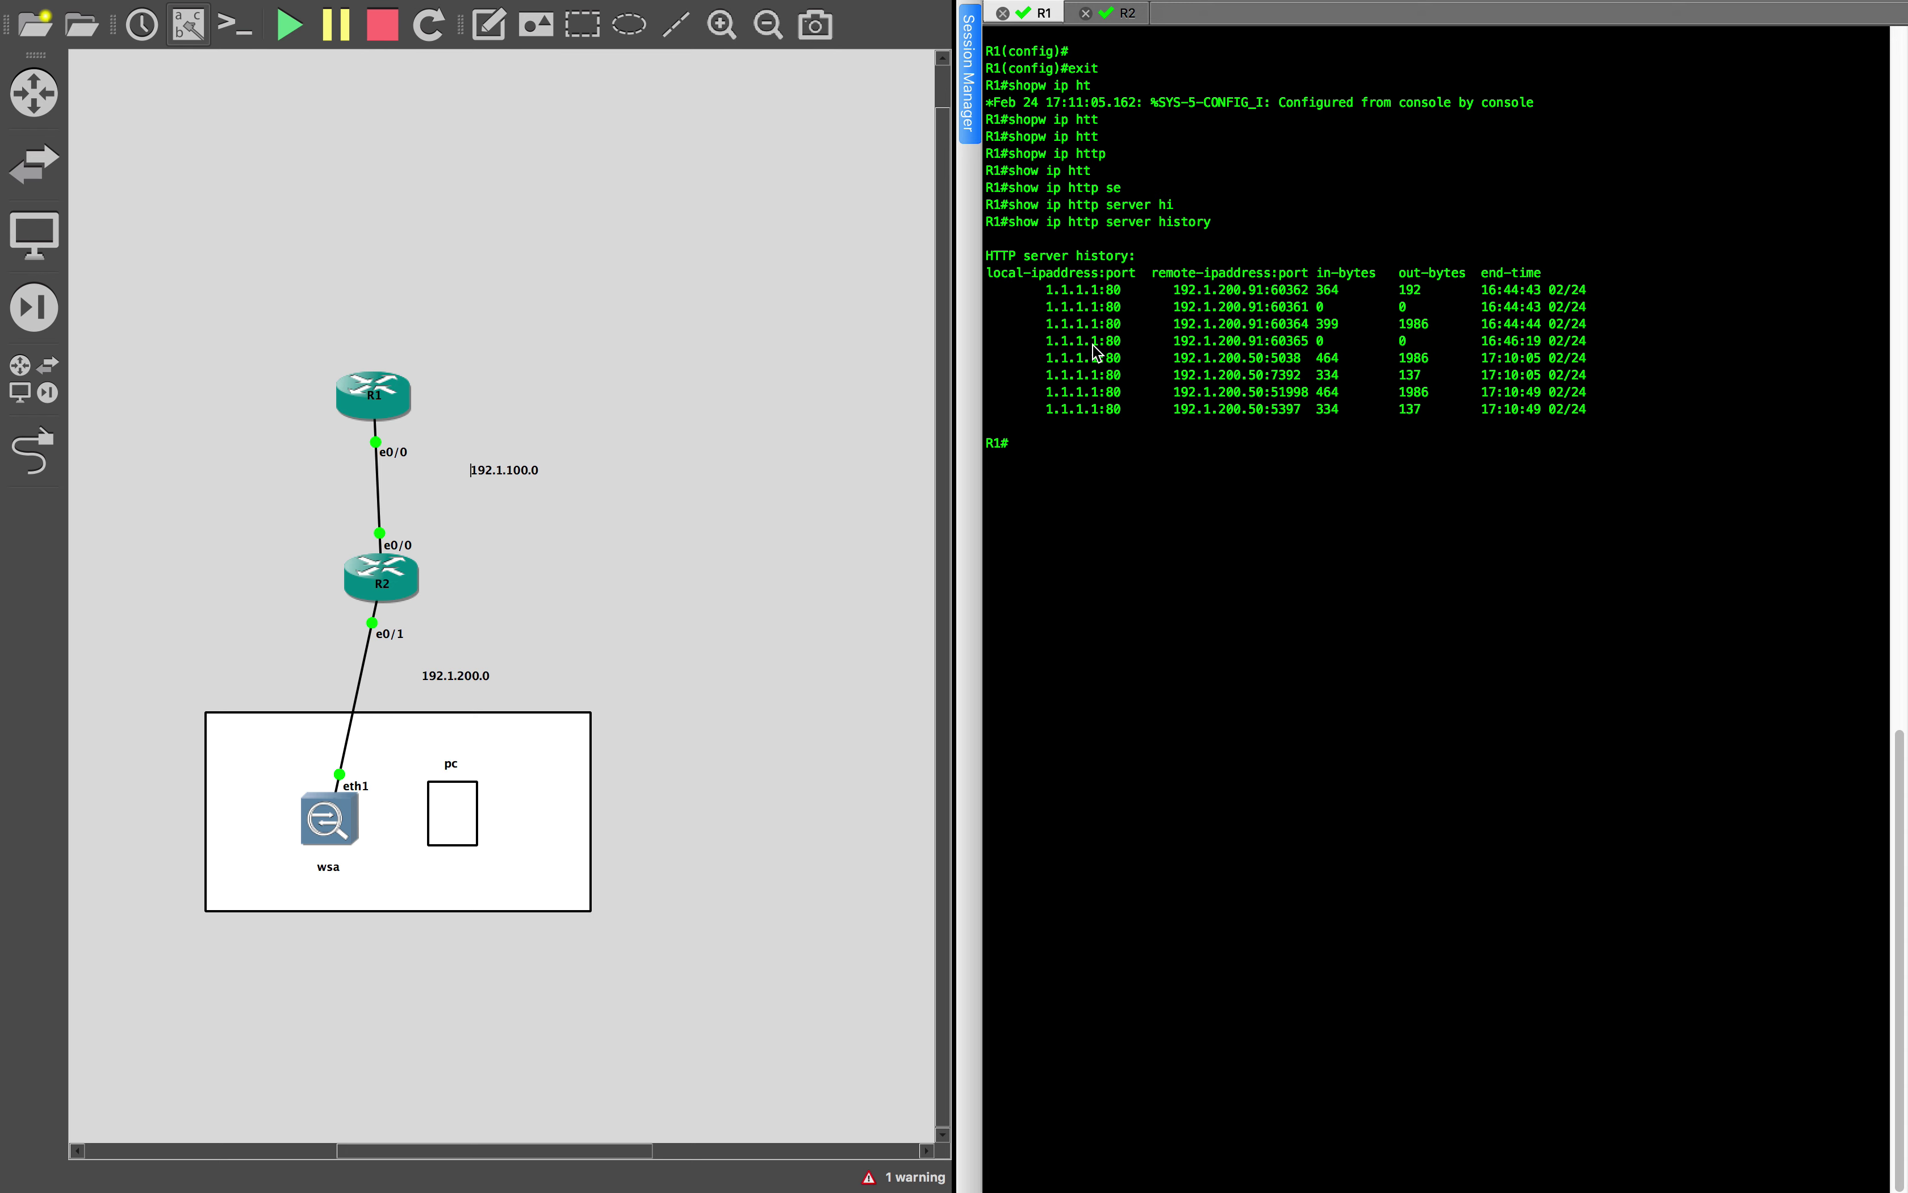
left_click_drag(1589, 417, 1031, 413)
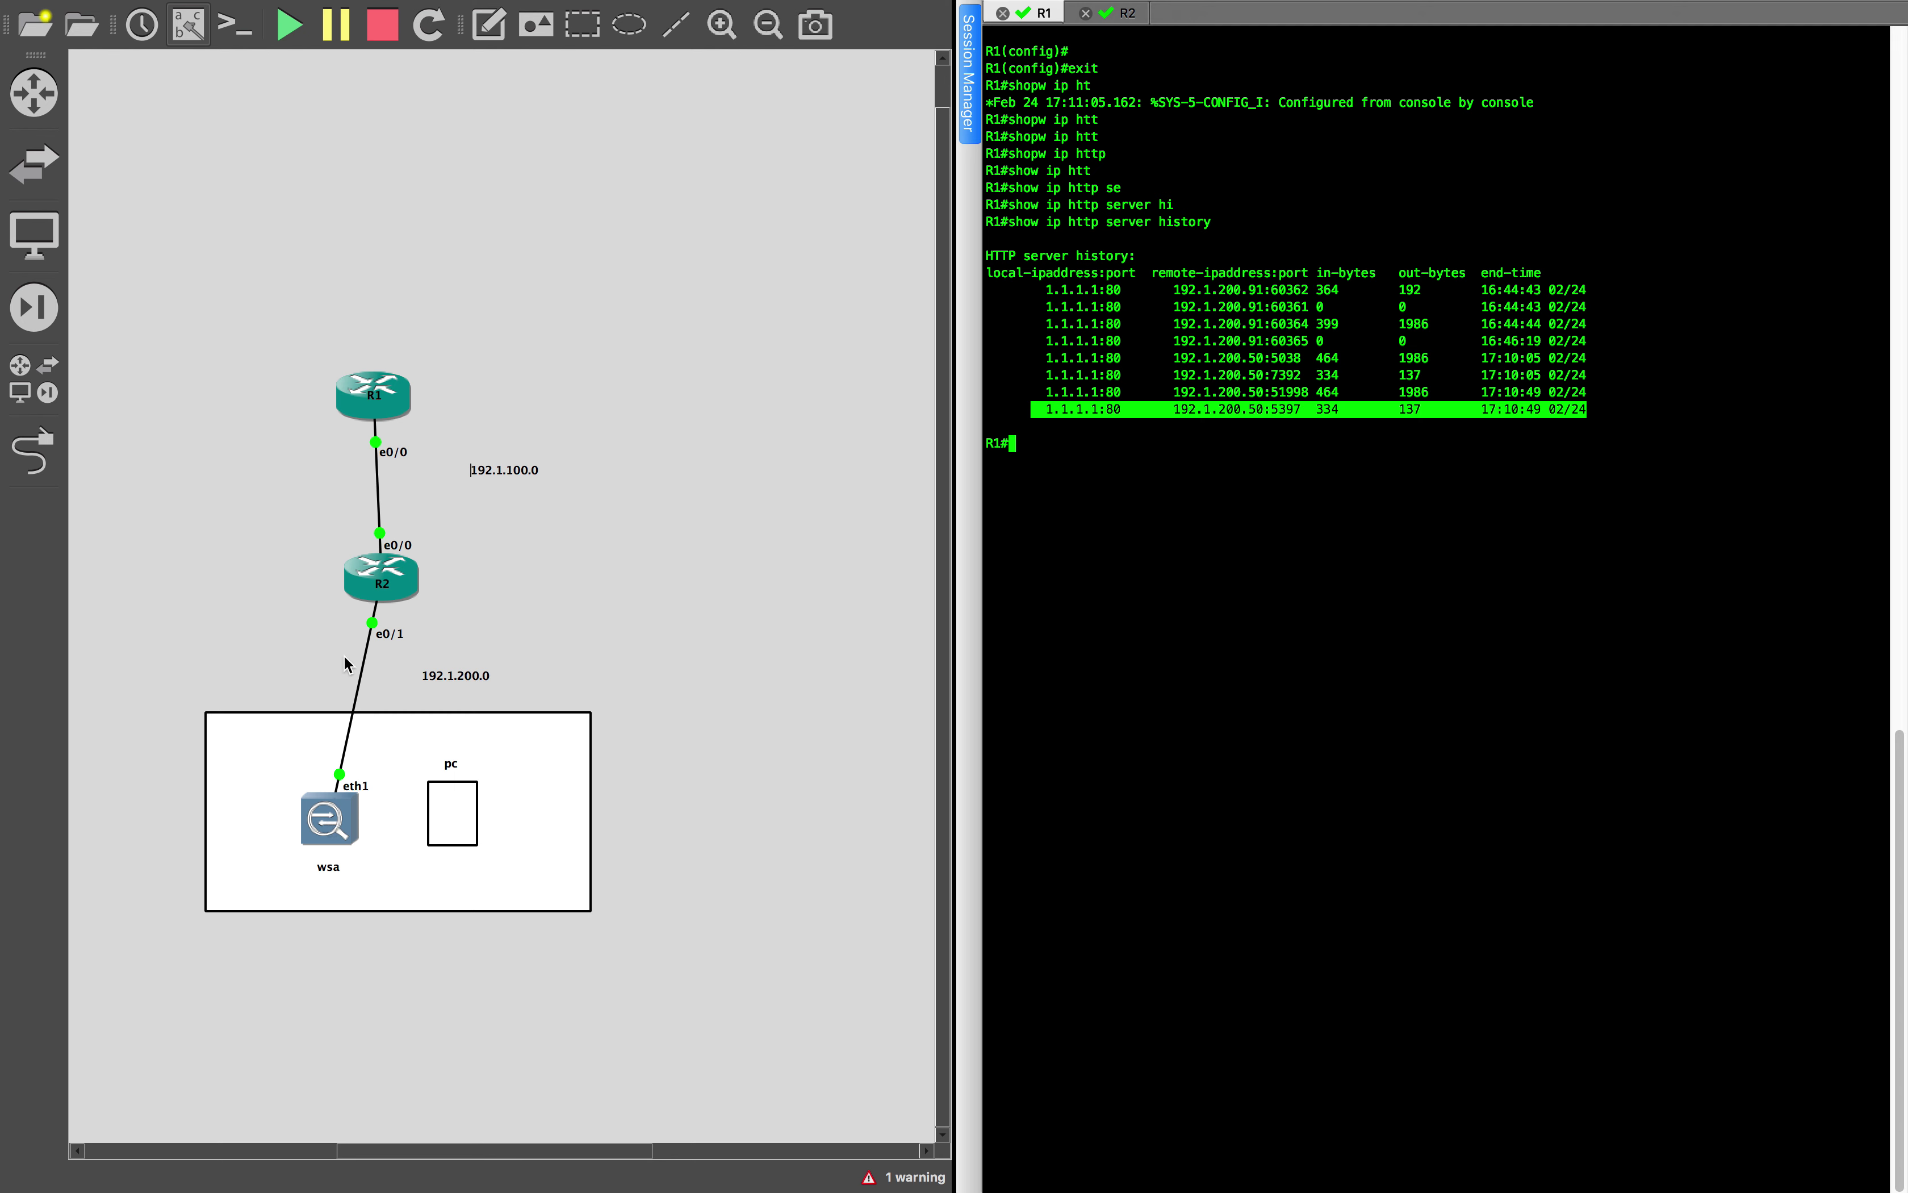
Deselect the highlighted history row and switch desktop spaces to the configuration notes
left_click(1257, 418)
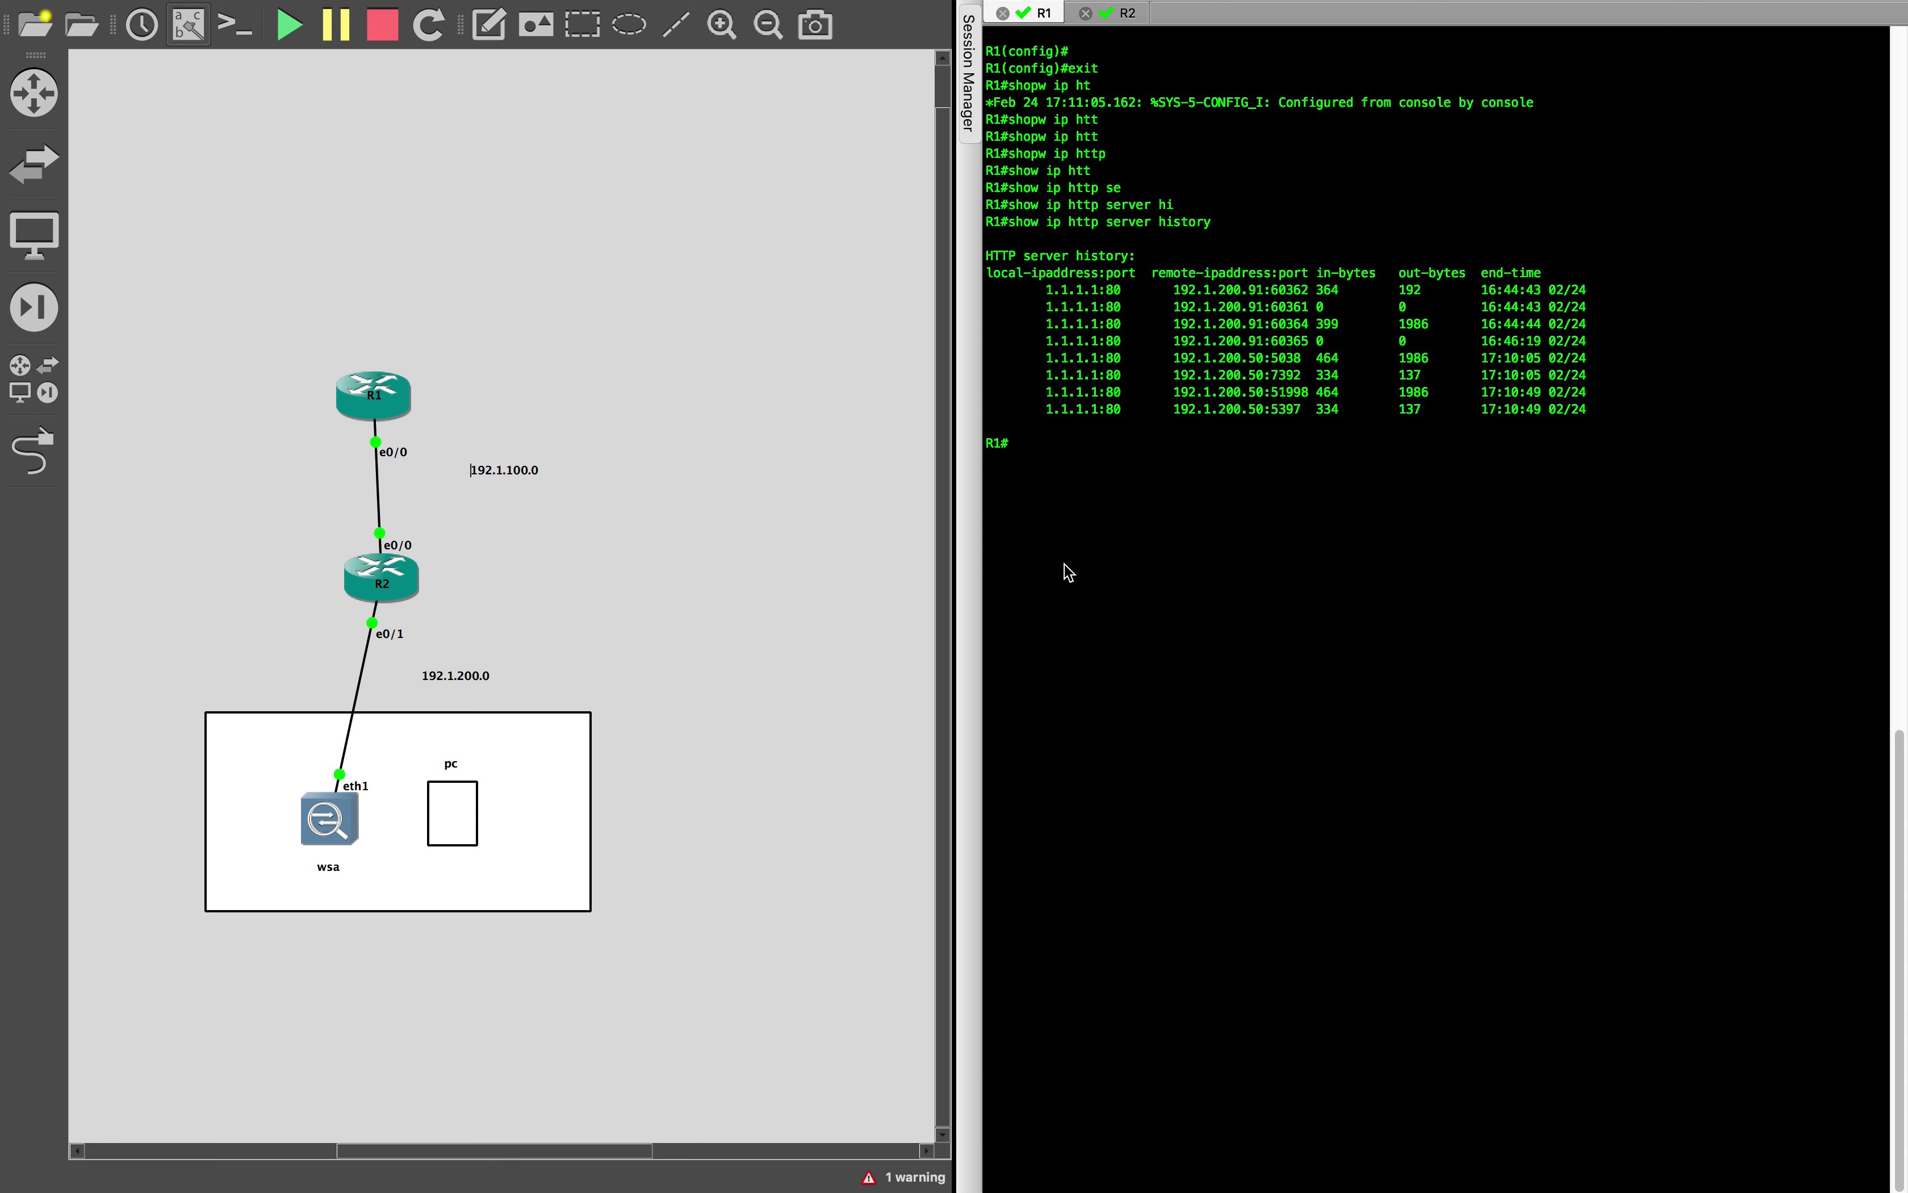
key("ctrl+Right")
key("ctrl+Right")
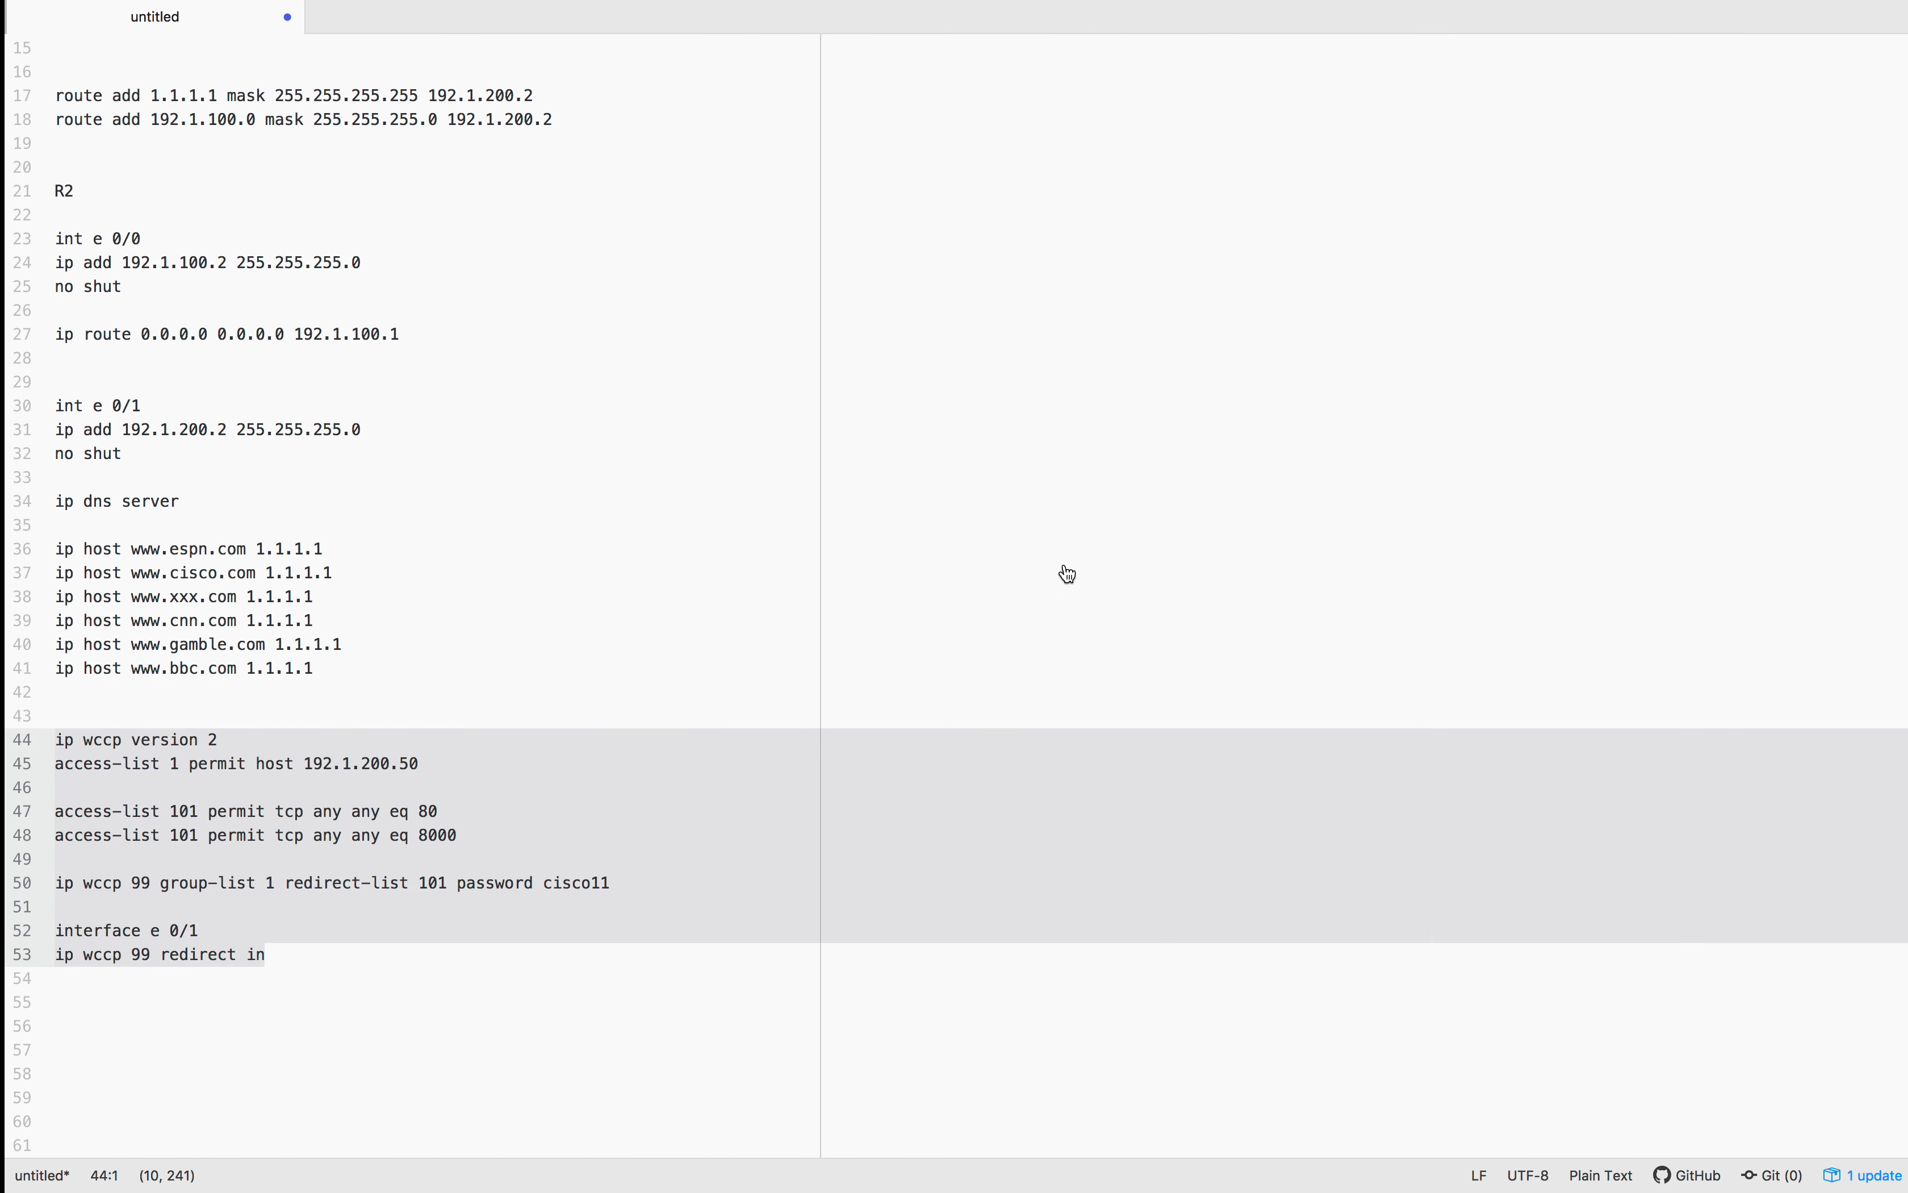
In the WSA, go to Web Security Manager > Custom URL Categories and start a new custom category
key("ctrl+Left")
key("ctrl+Left")
key("ctrl+Left")
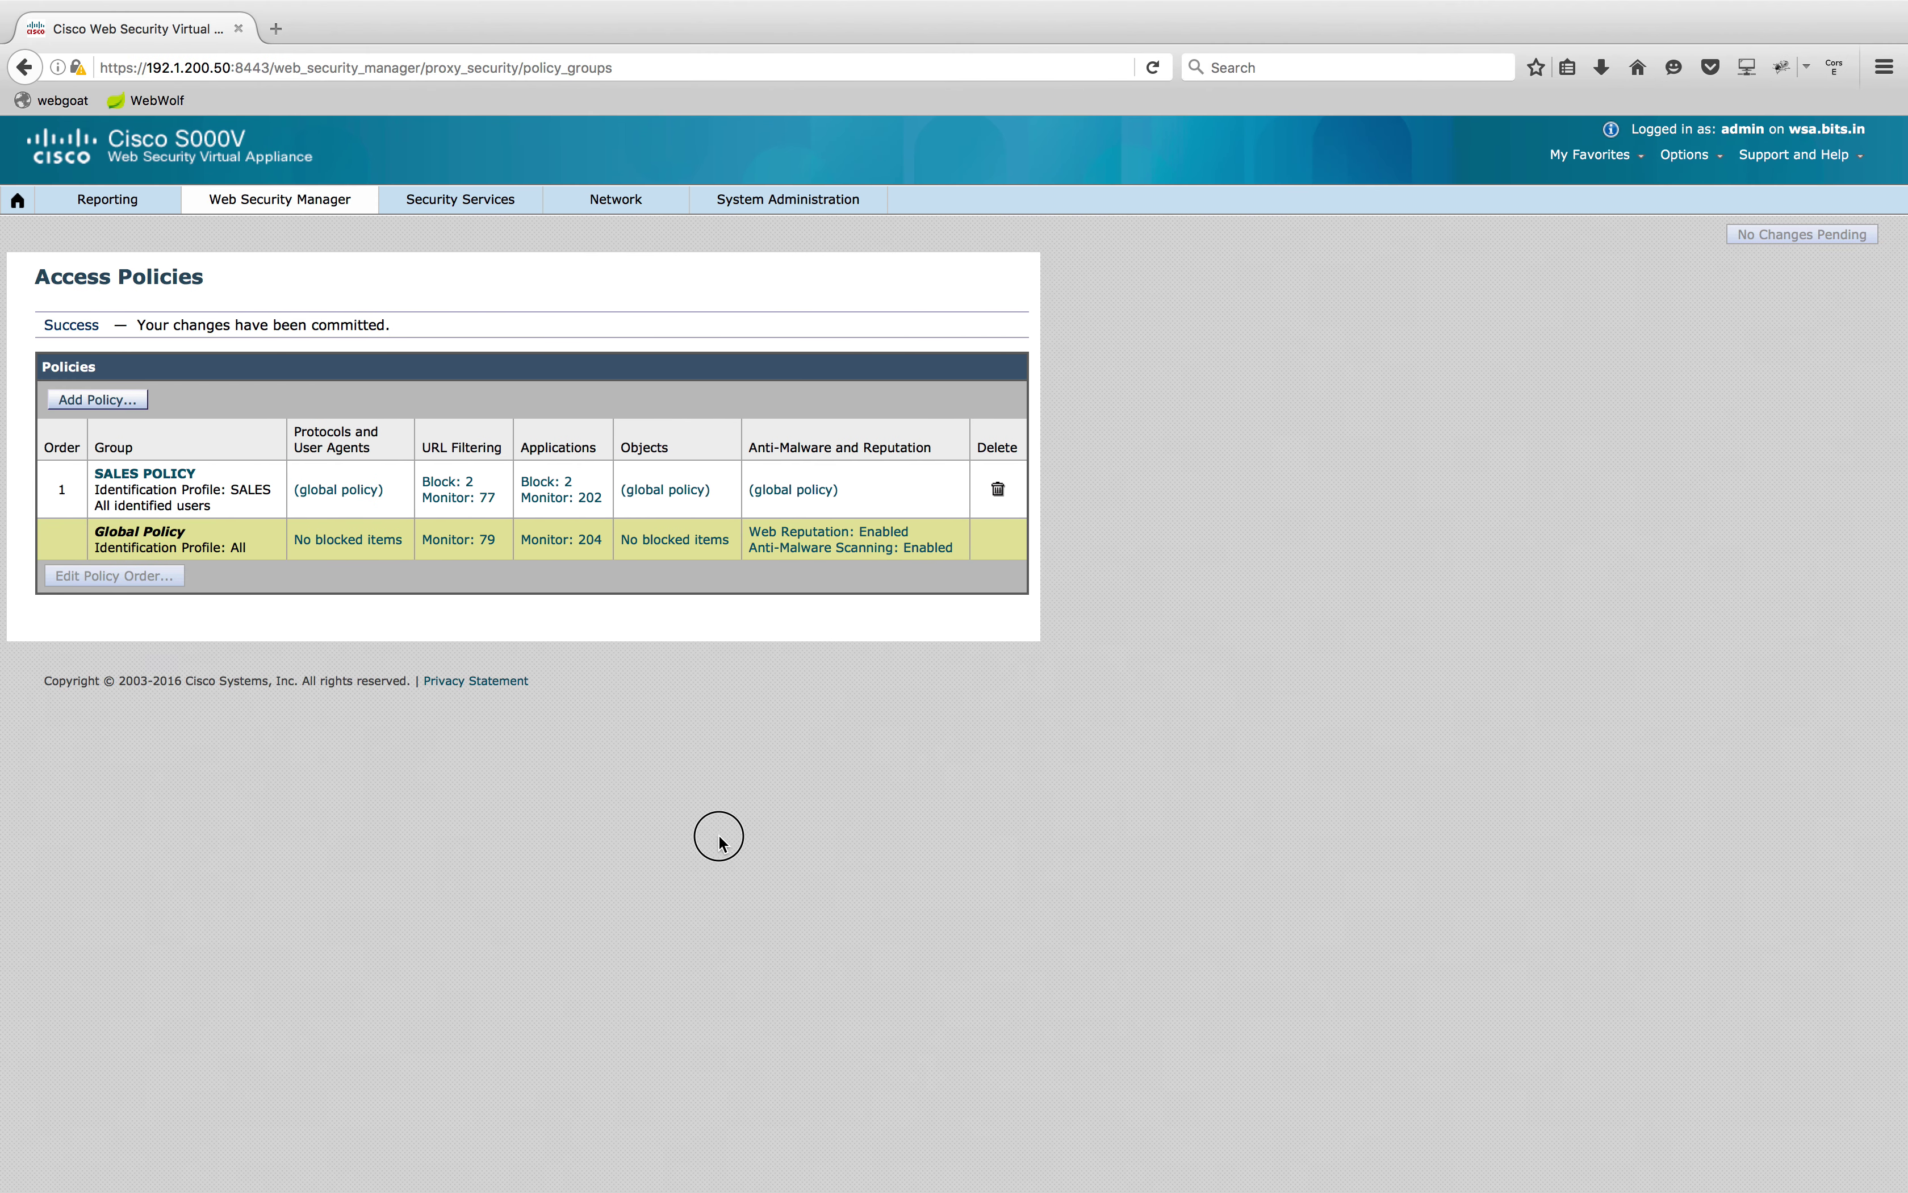
mouse_move(315, 202)
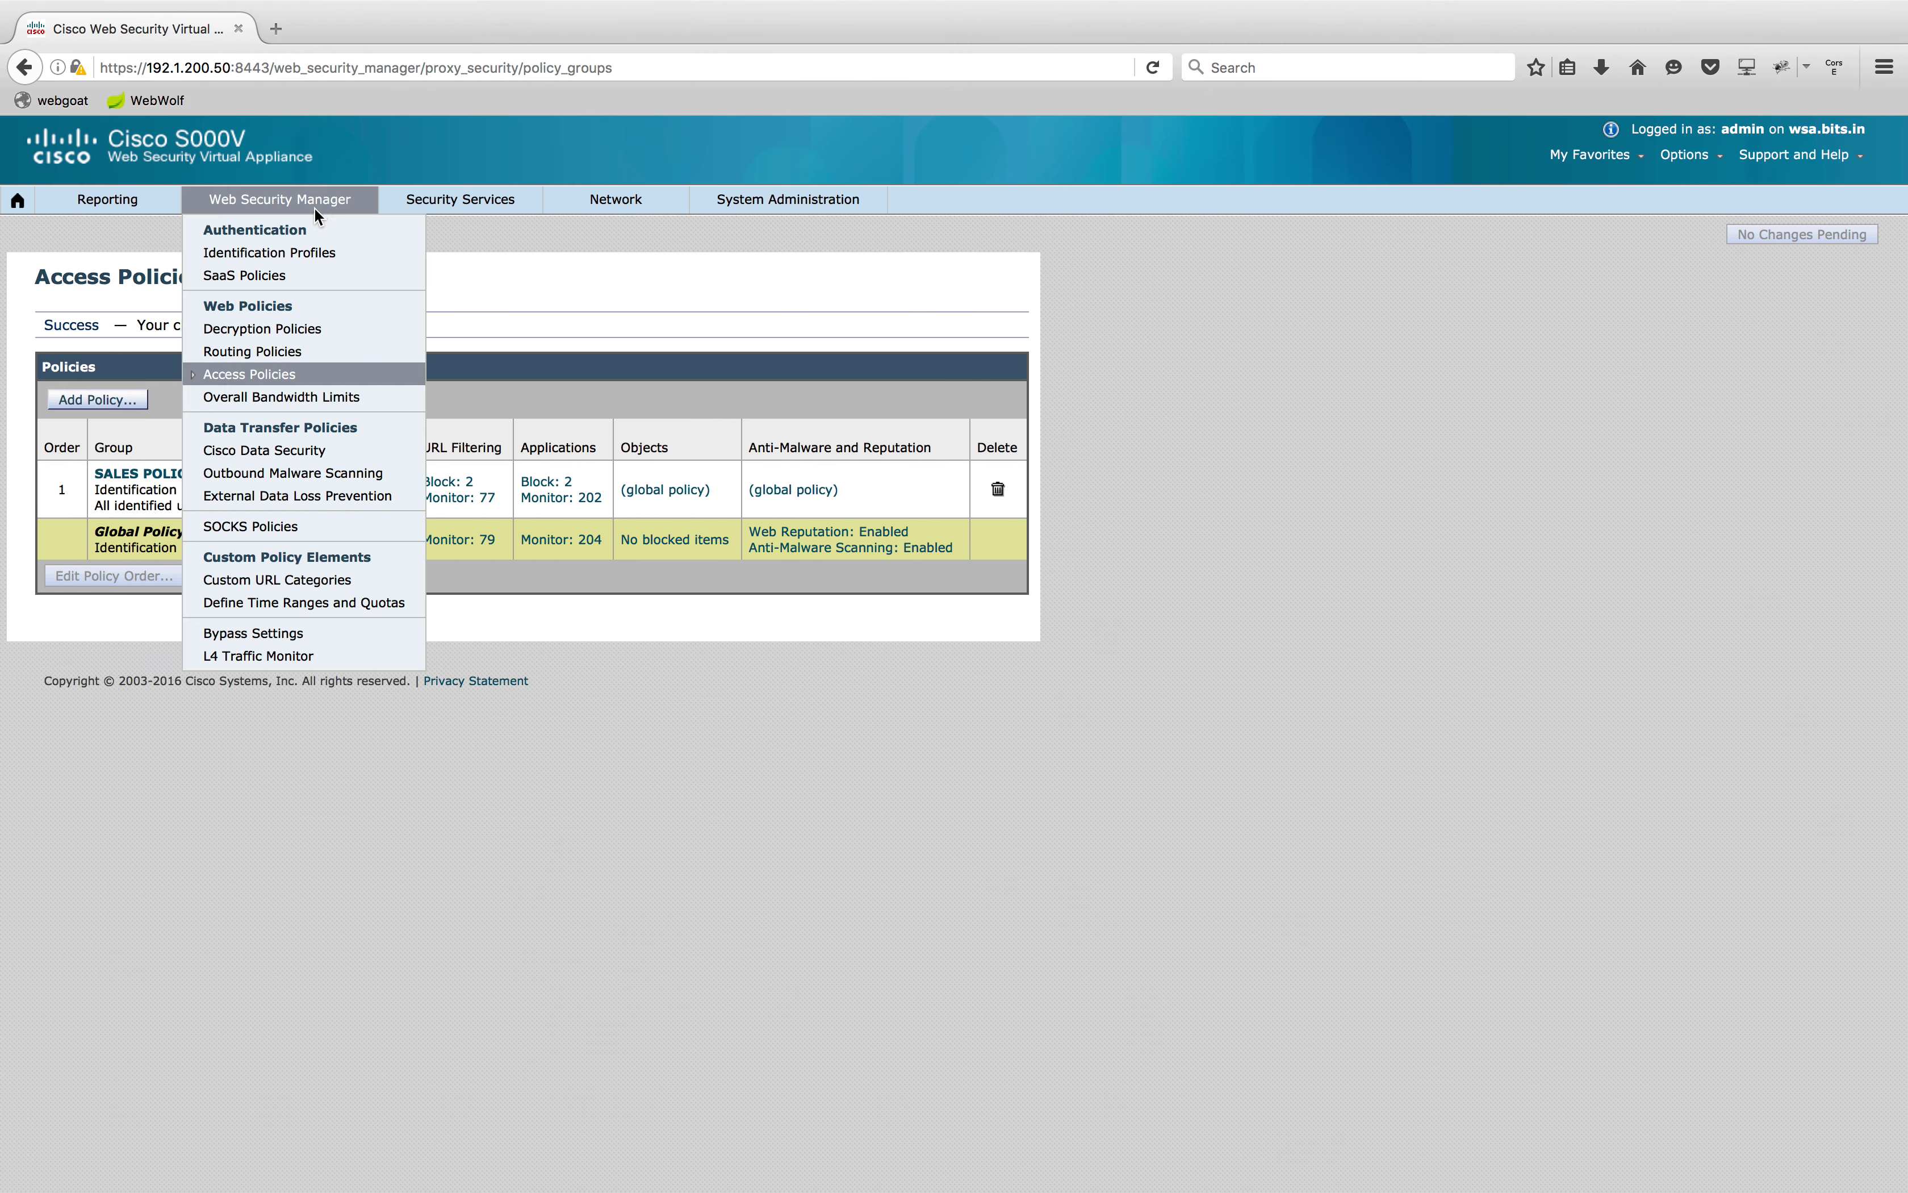
left_click(337, 580)
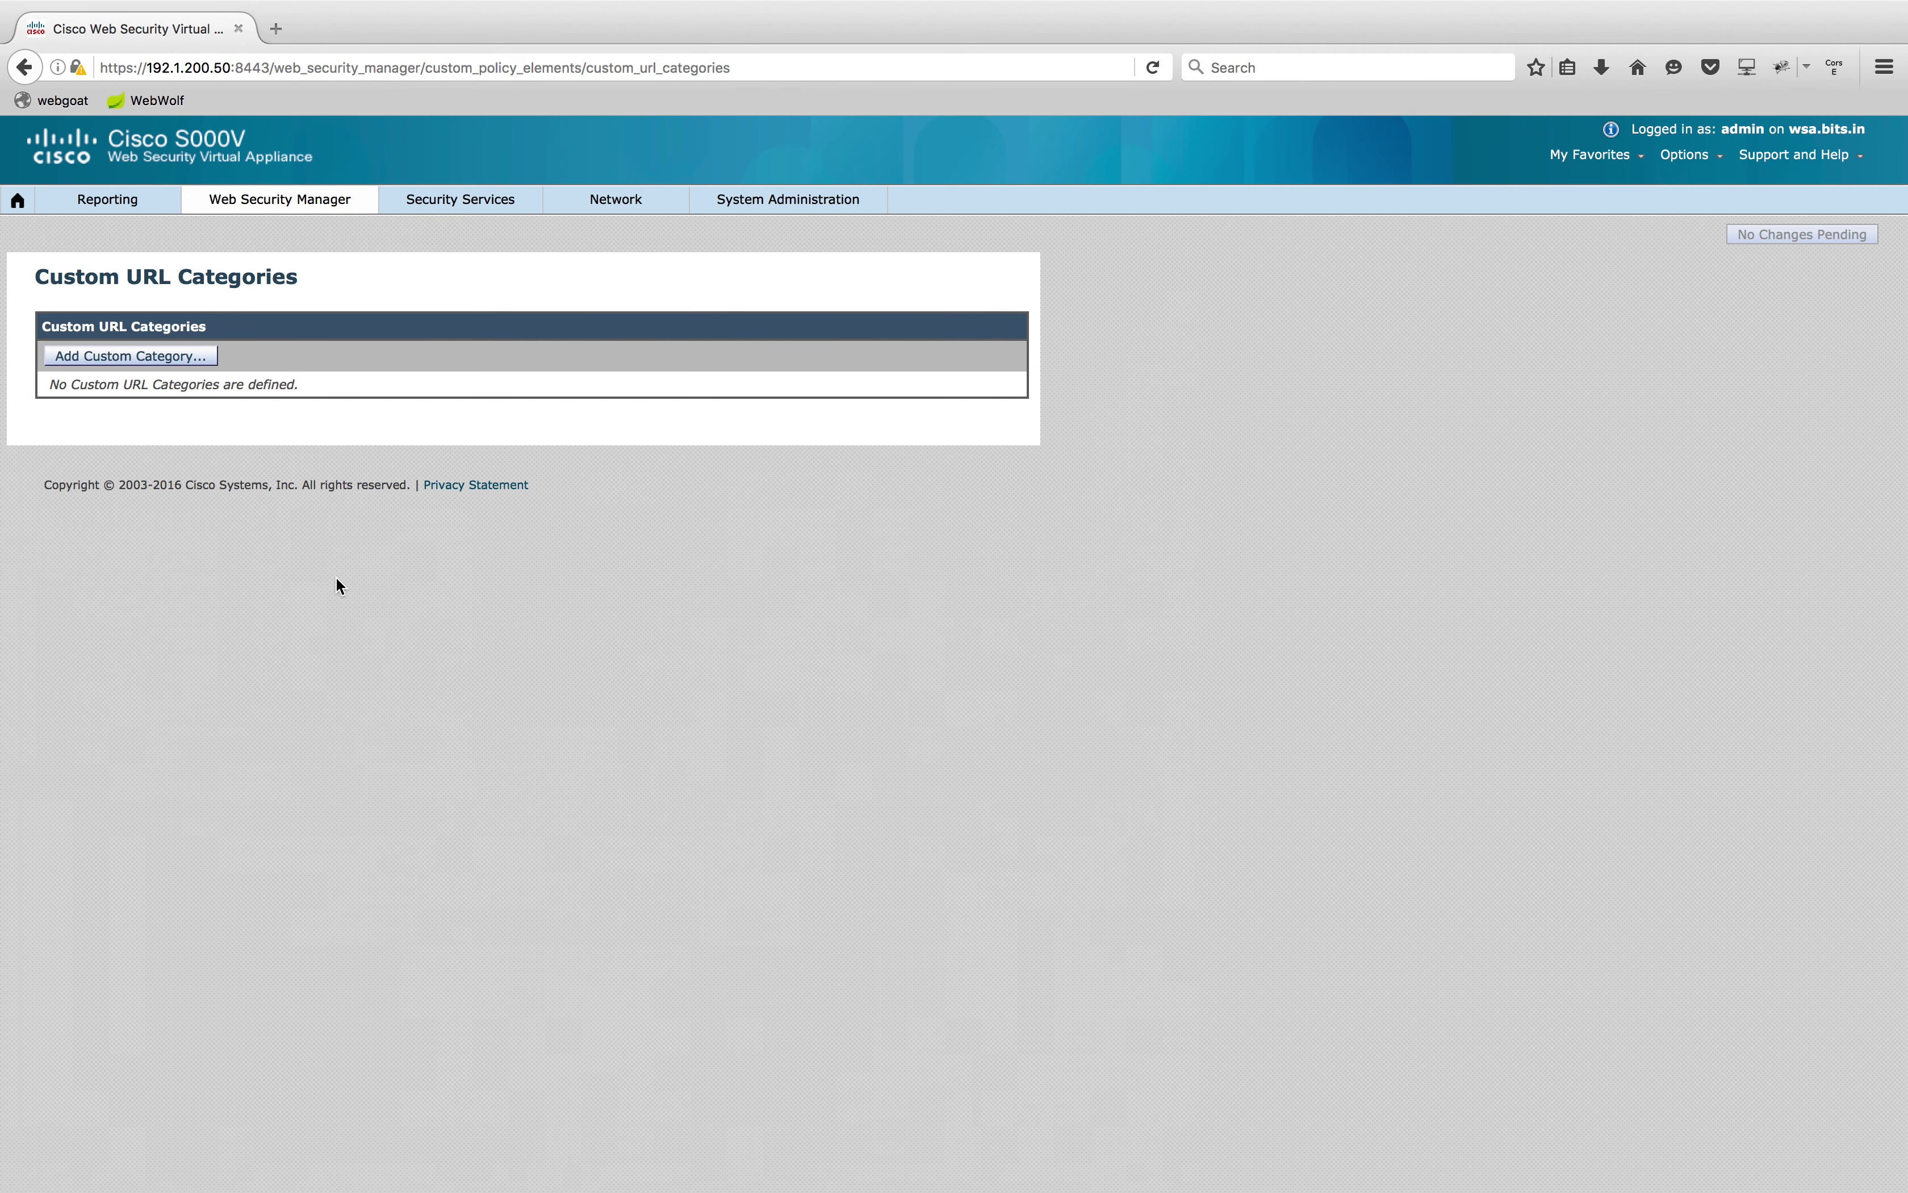
mouse_move(107, 199)
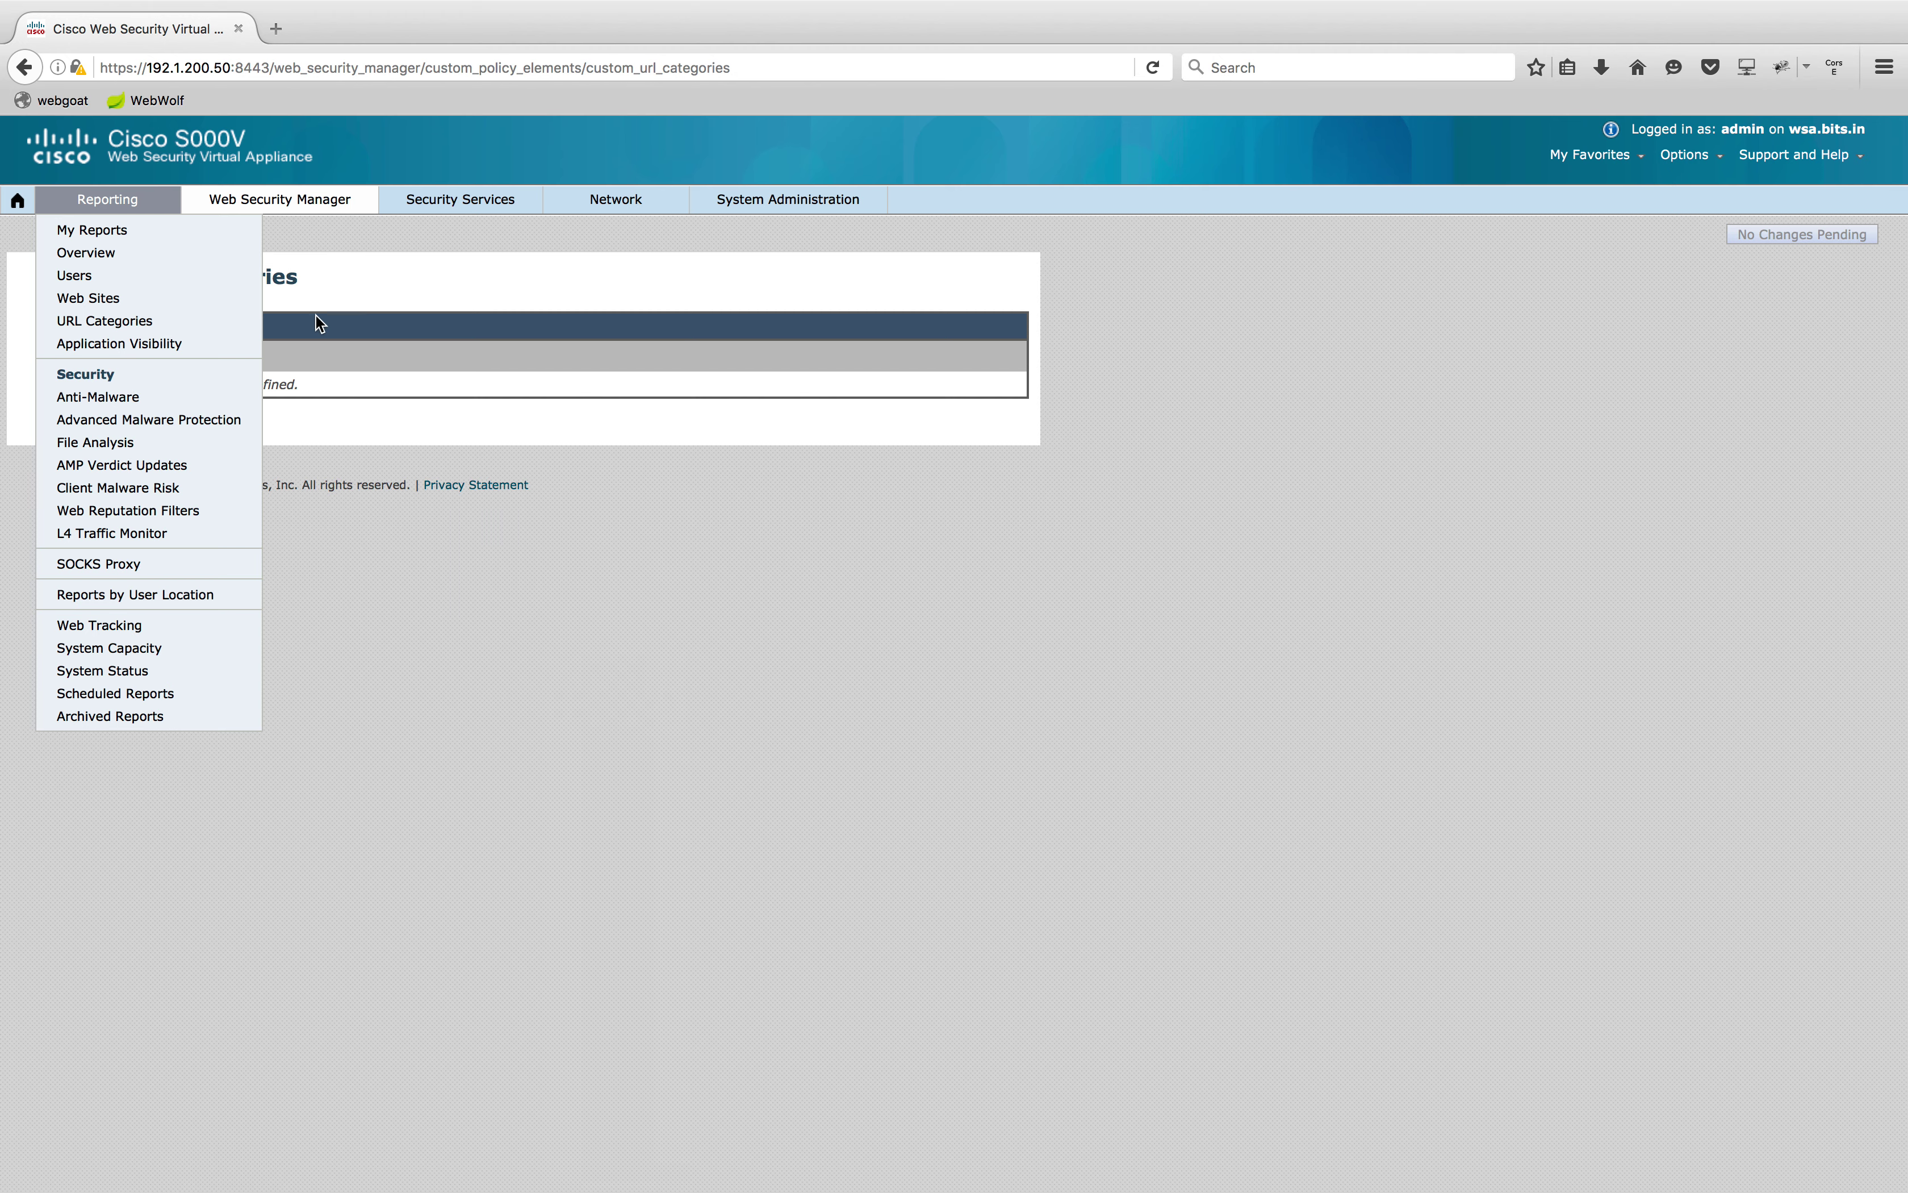
left_click(178, 361)
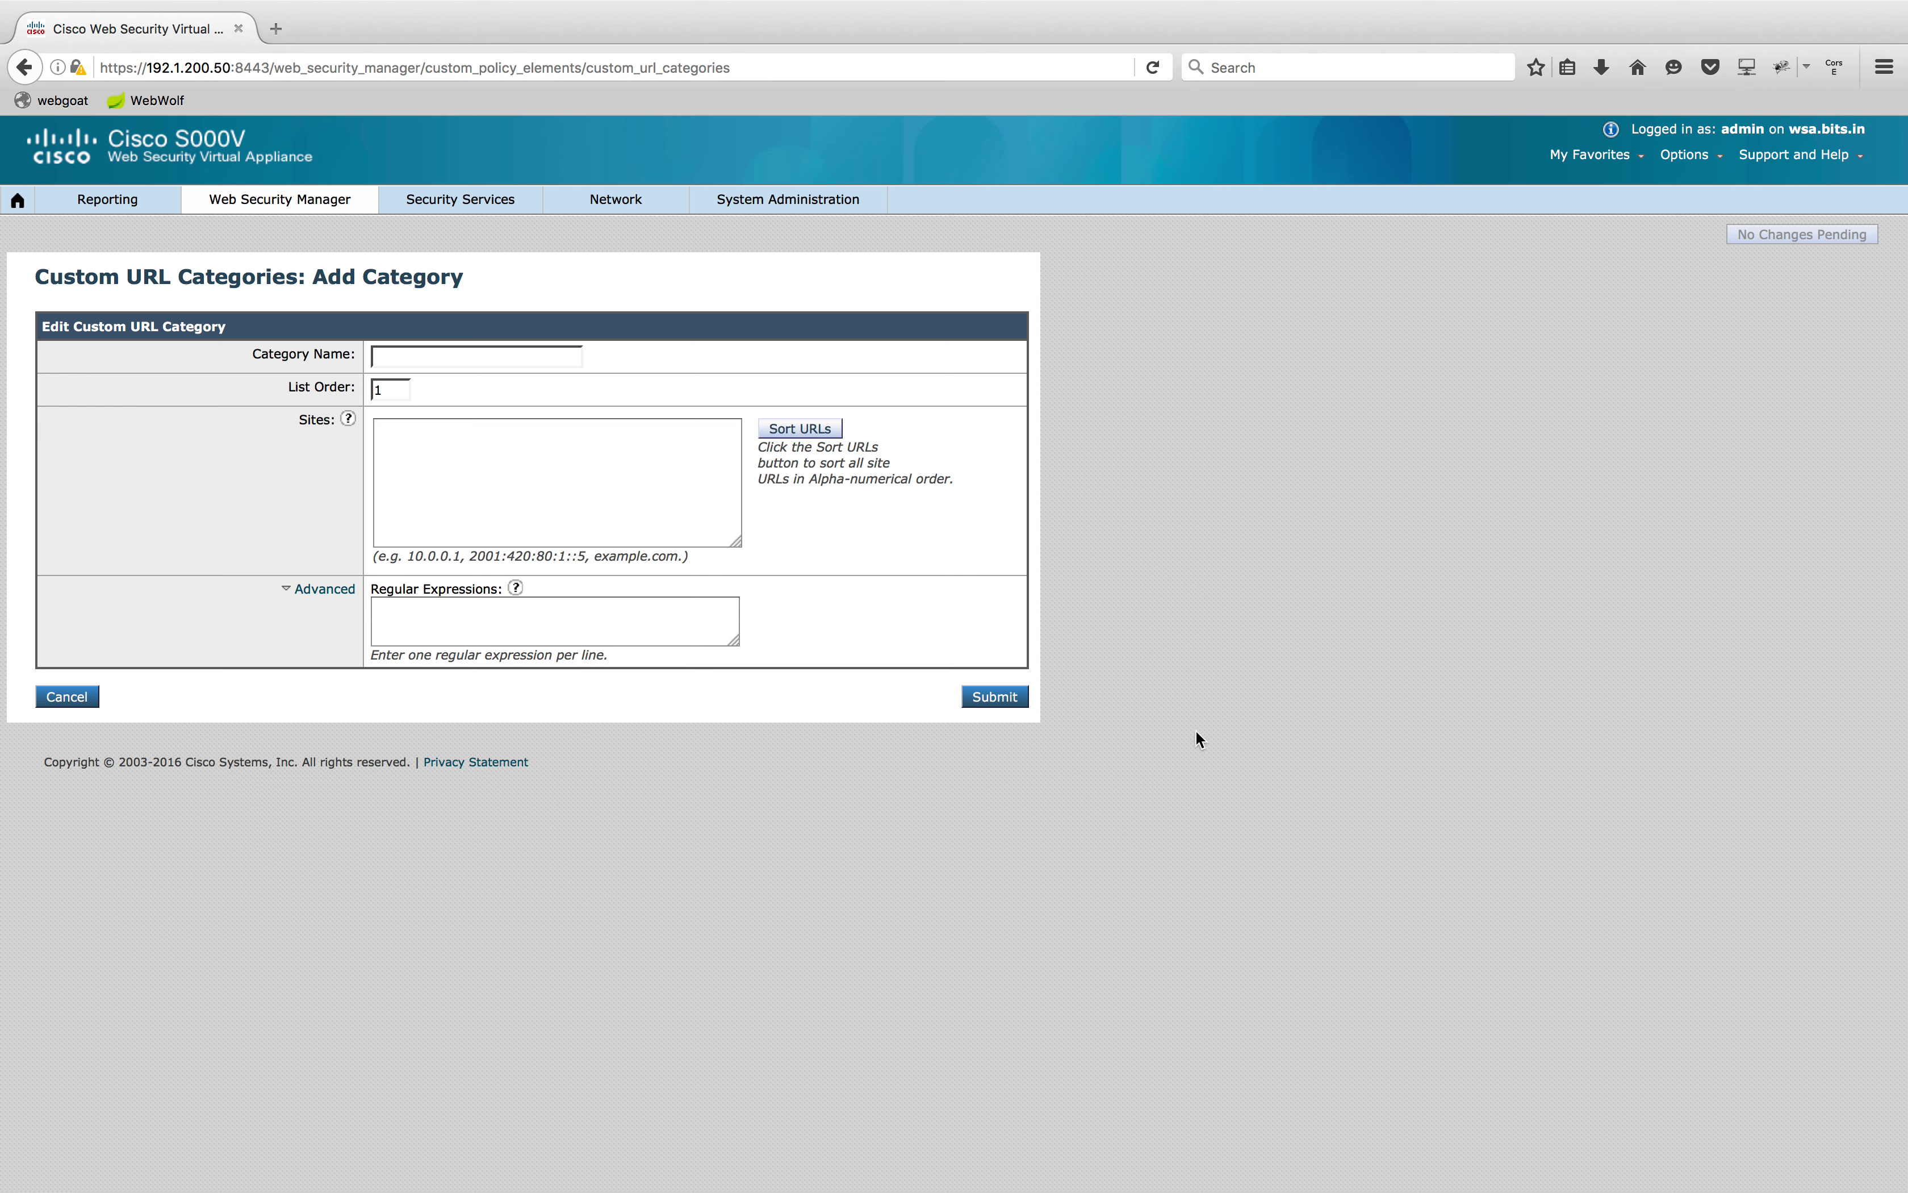
left_click(556, 362)
left_click(514, 379)
left_click(667, 522)
type("www.esp")
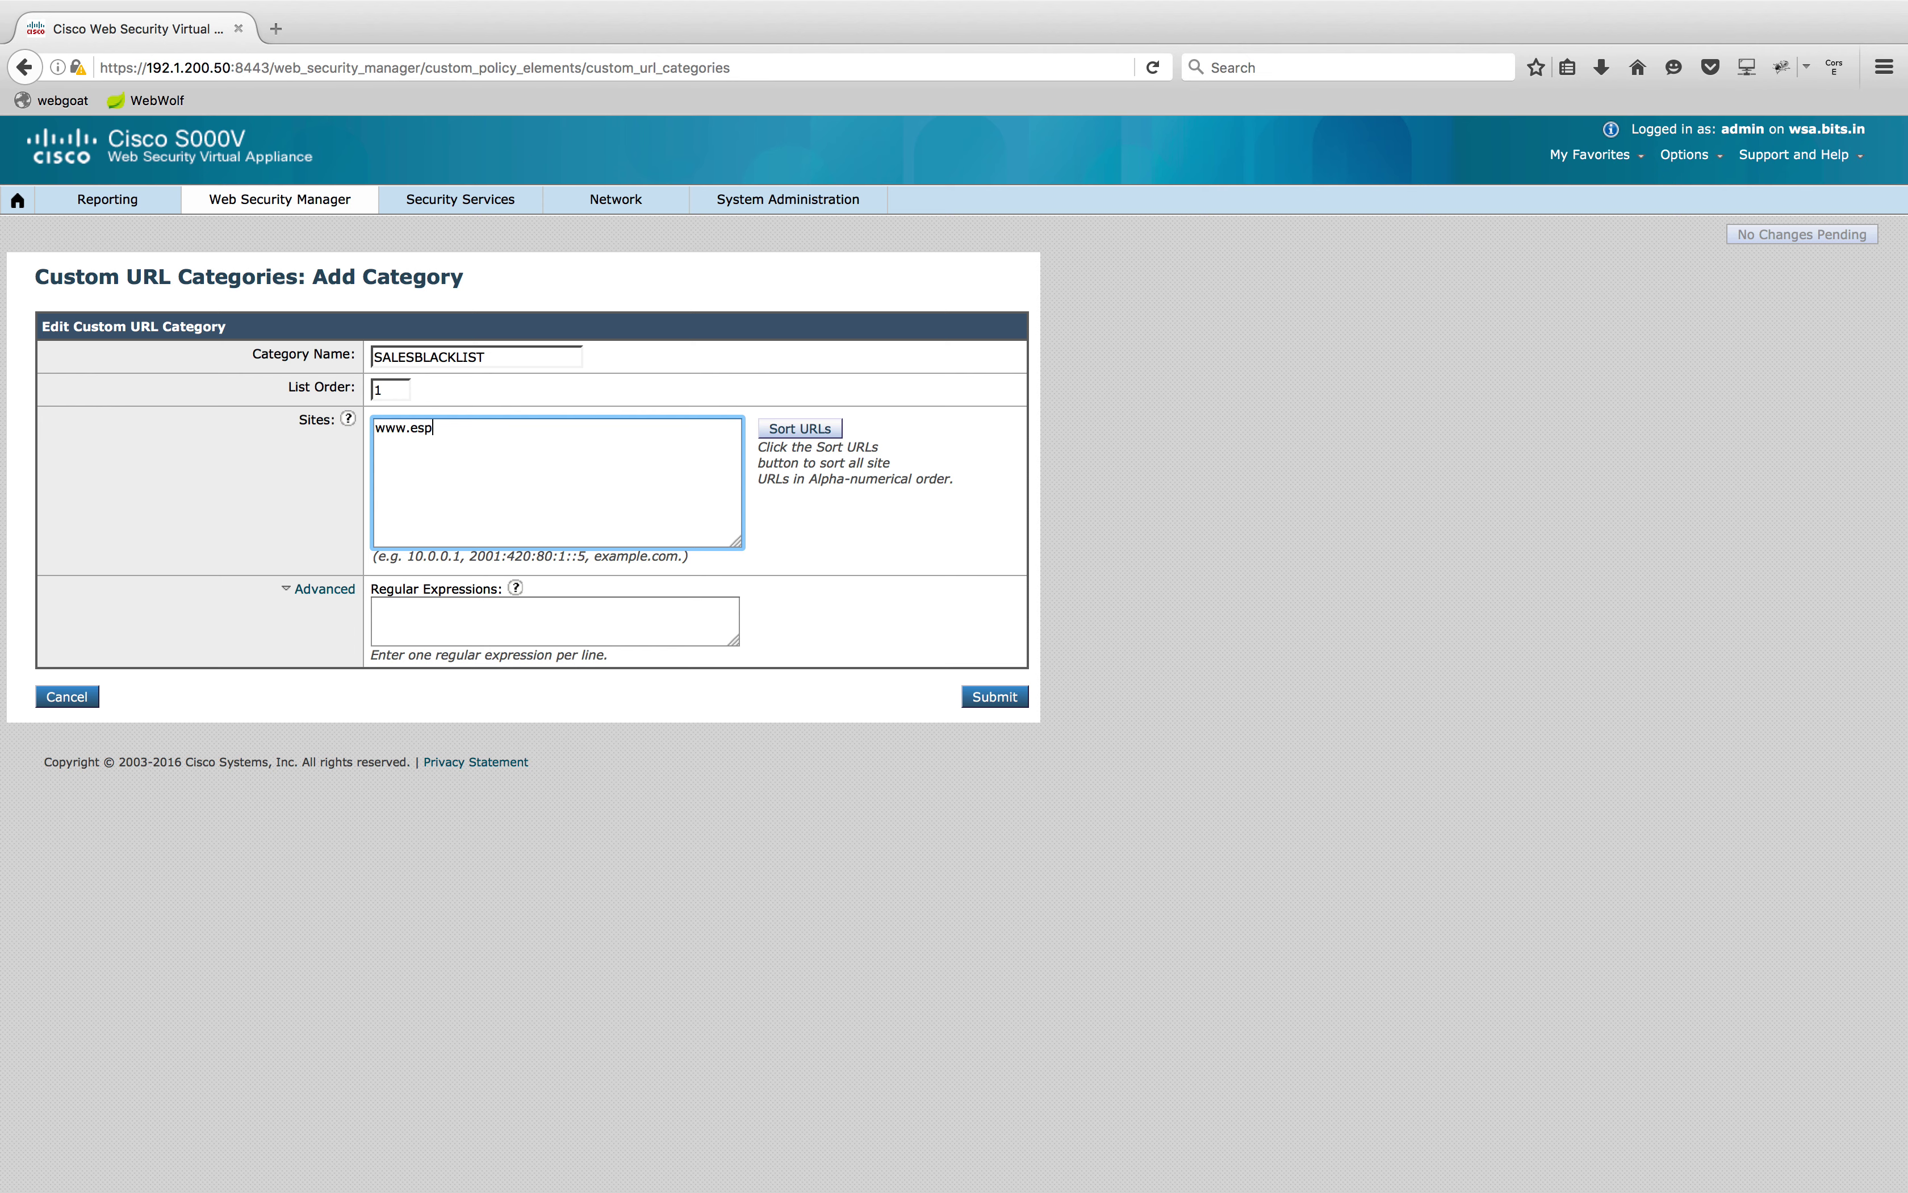
type("n.com,.espn.com")
left_click(706, 894)
left_click(983, 702)
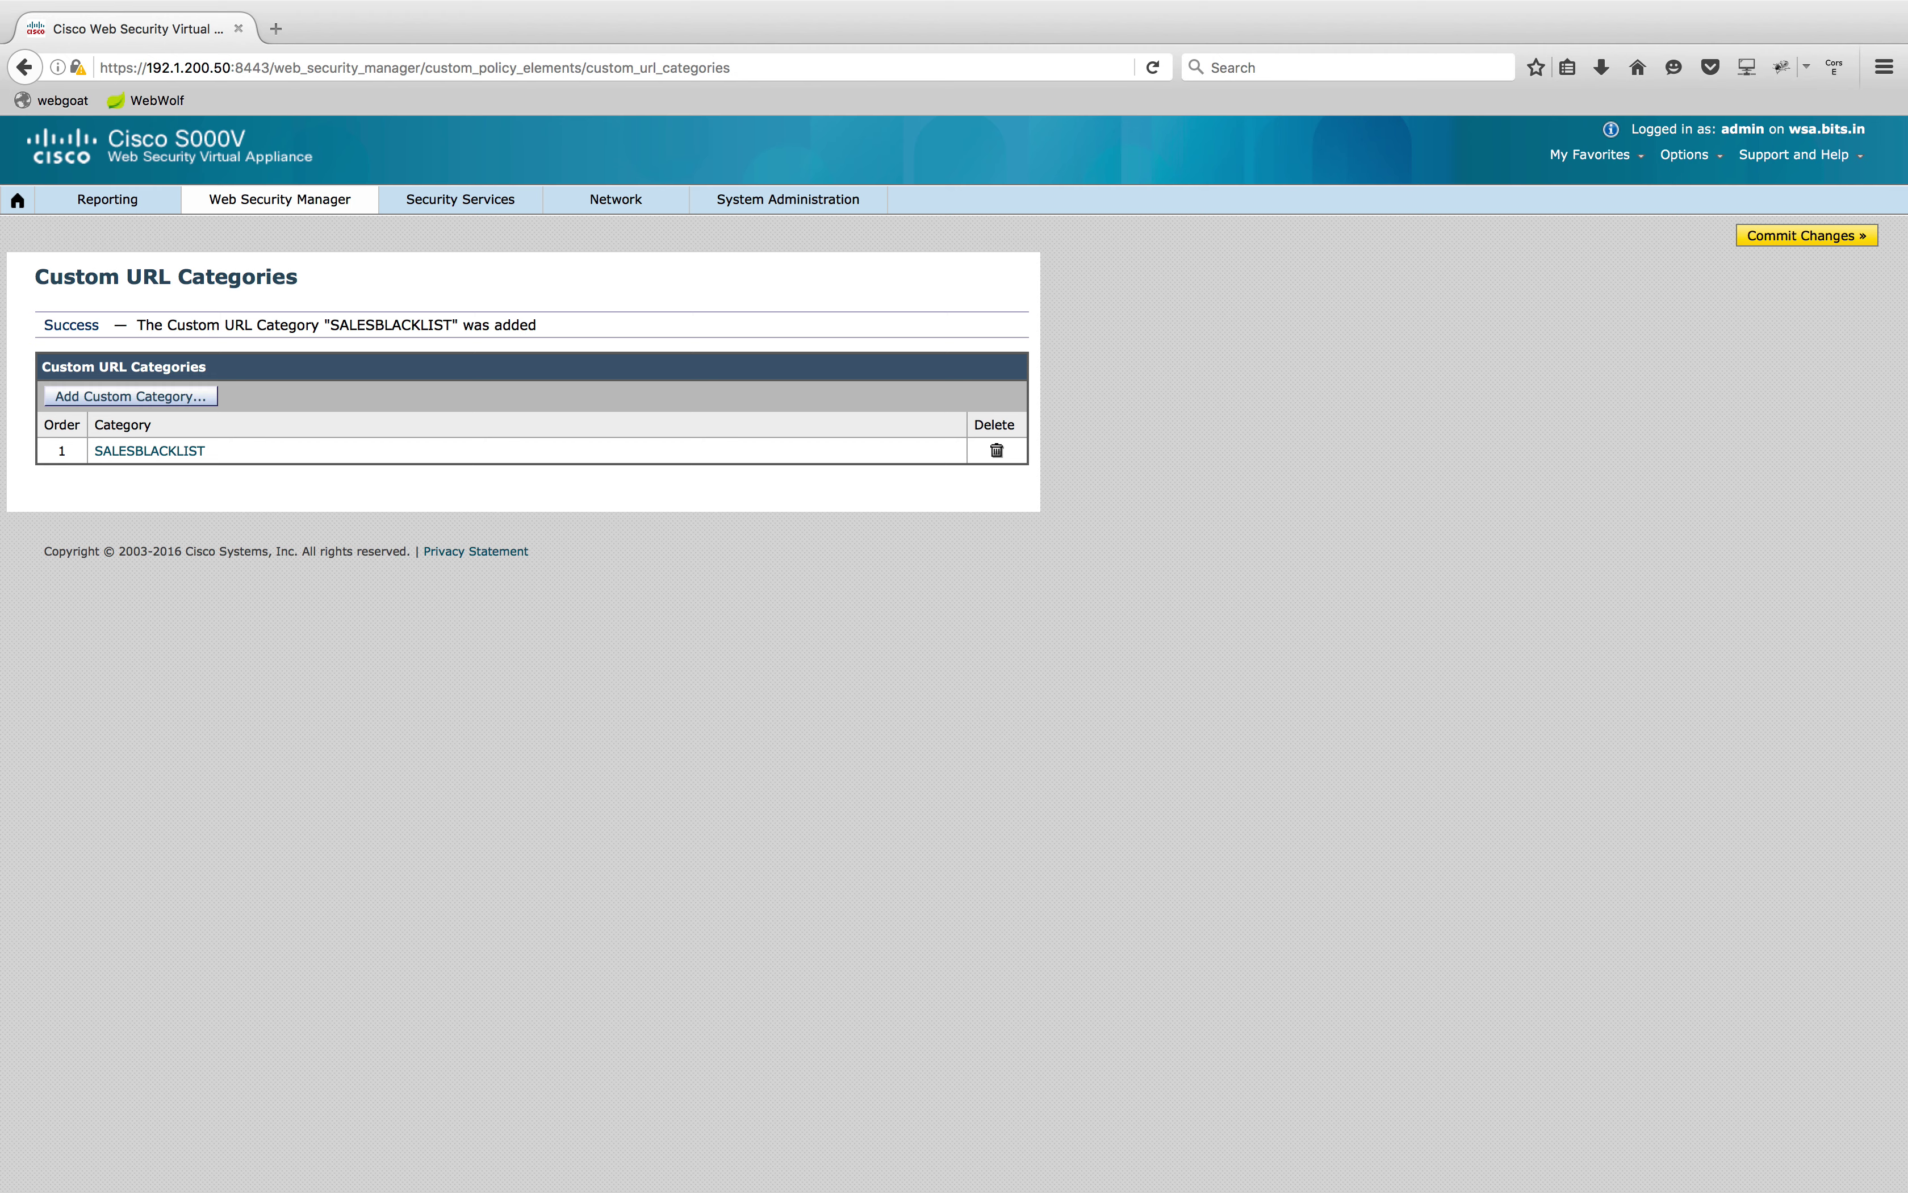
left_click(1763, 241)
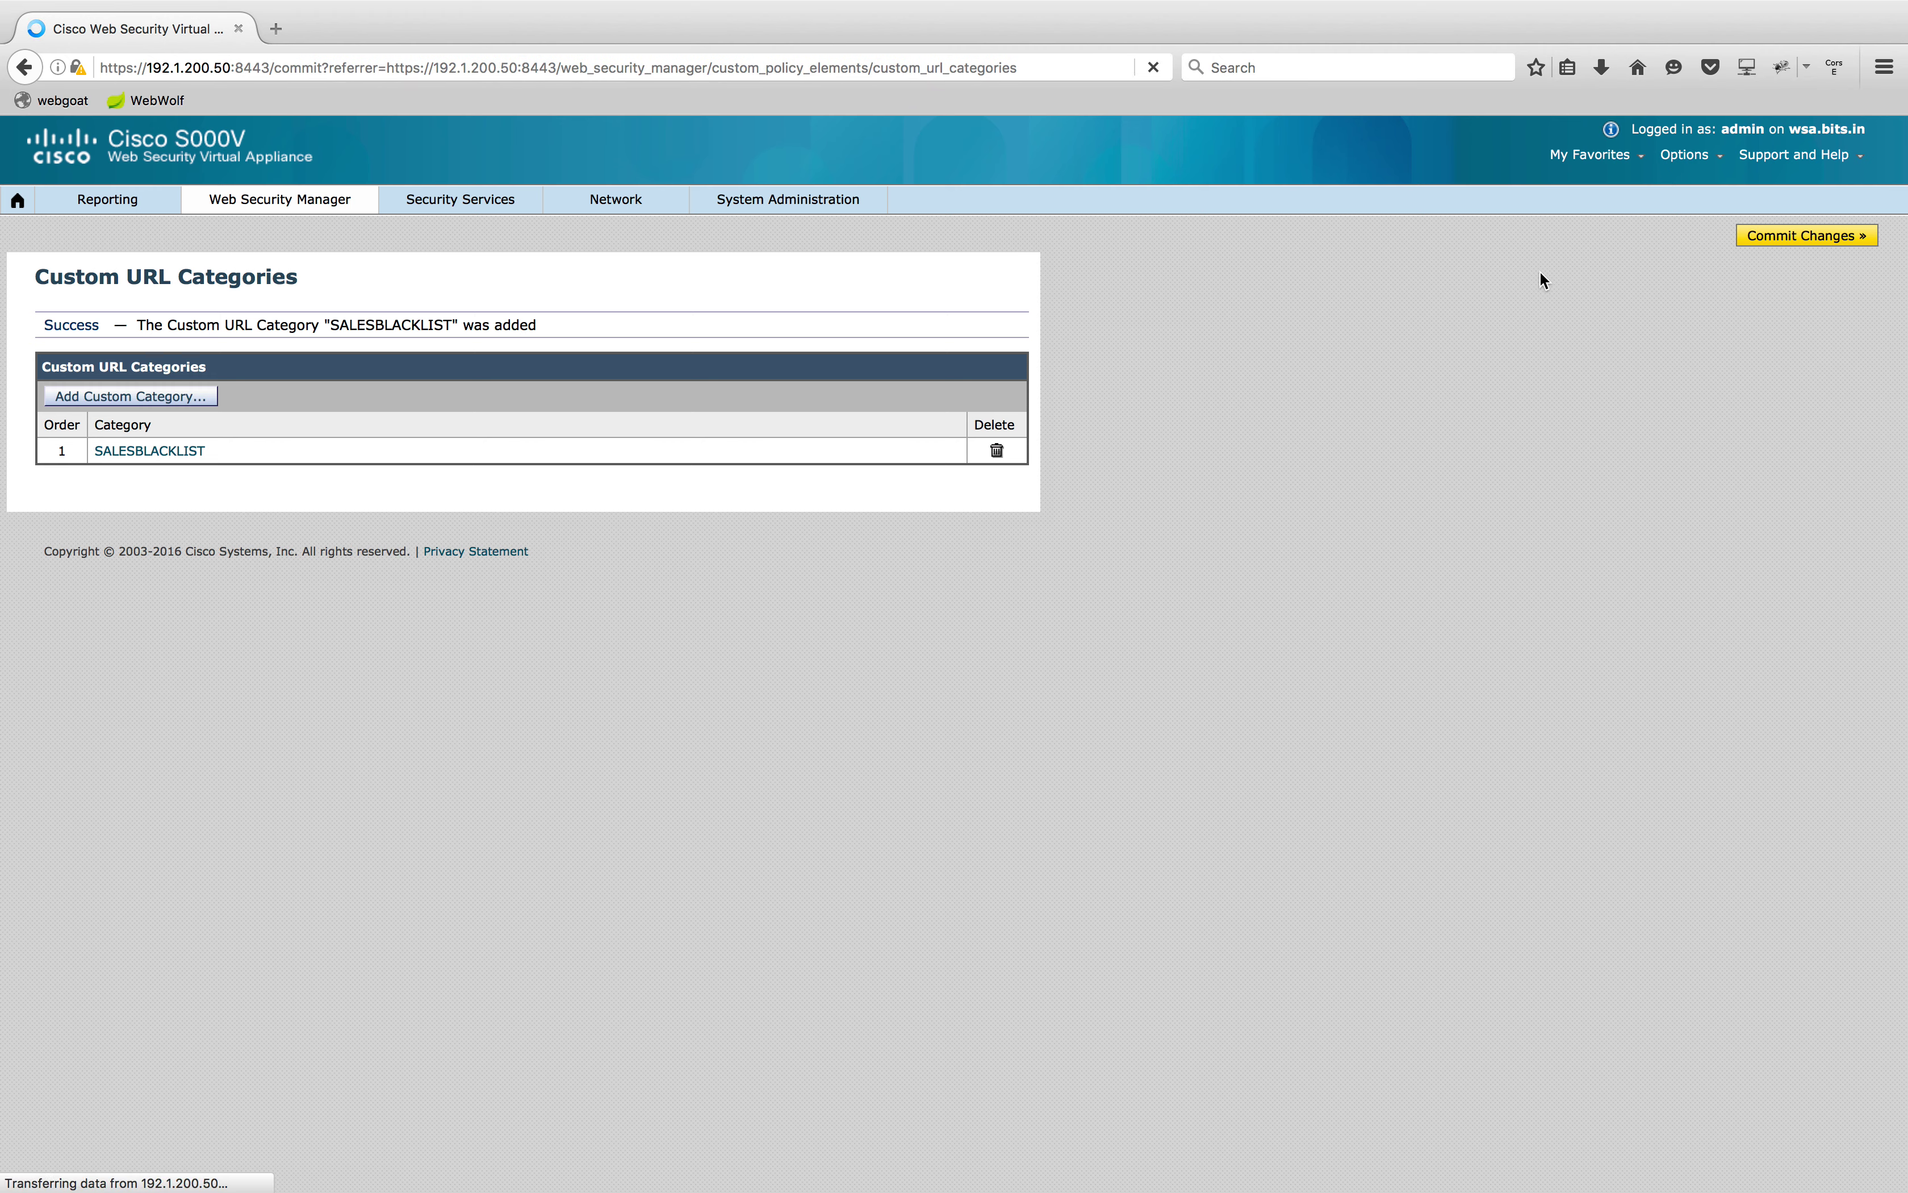
left_click(556, 439)
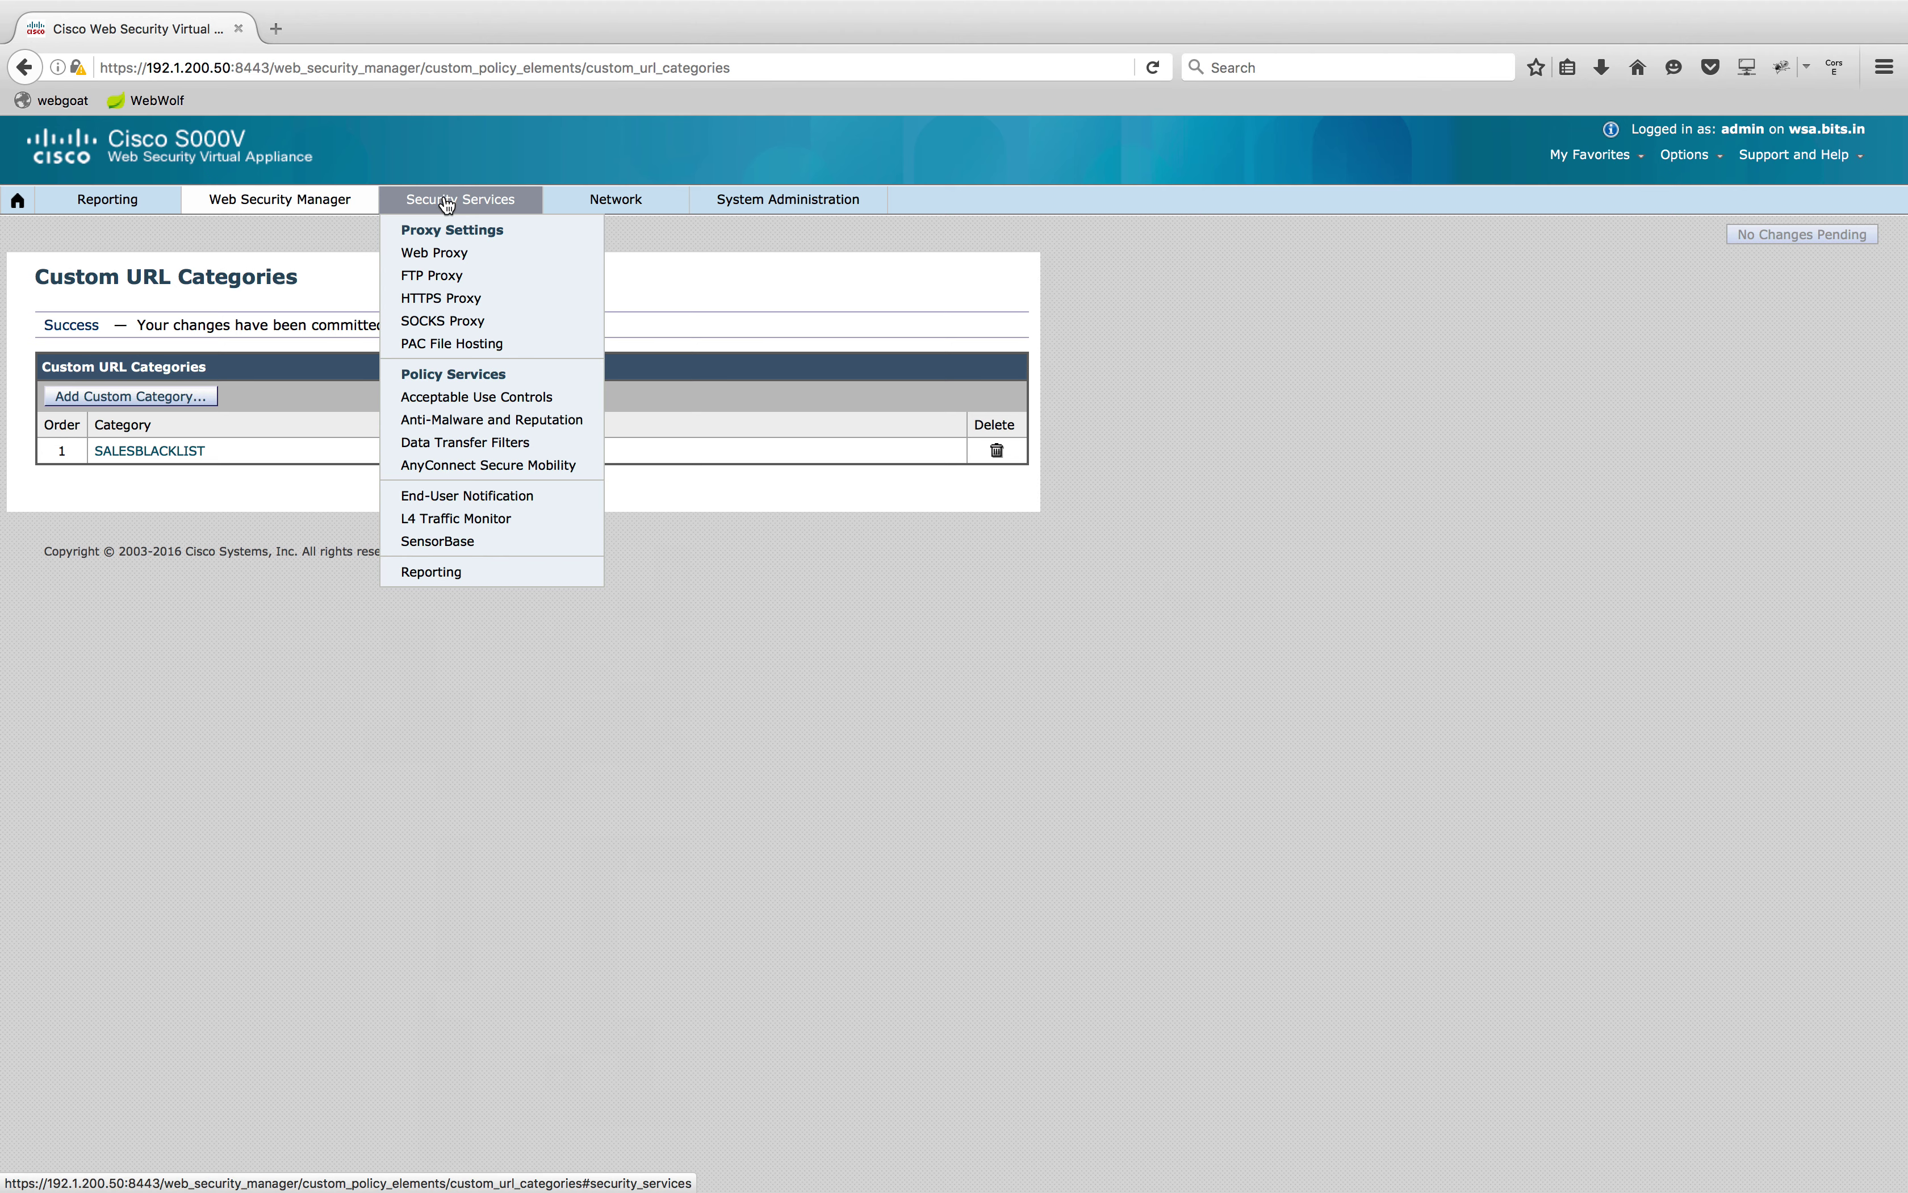
Include the SALESBLACKLIST custom category in SALES POLICY's URL filtering
mouse_move(321, 211)
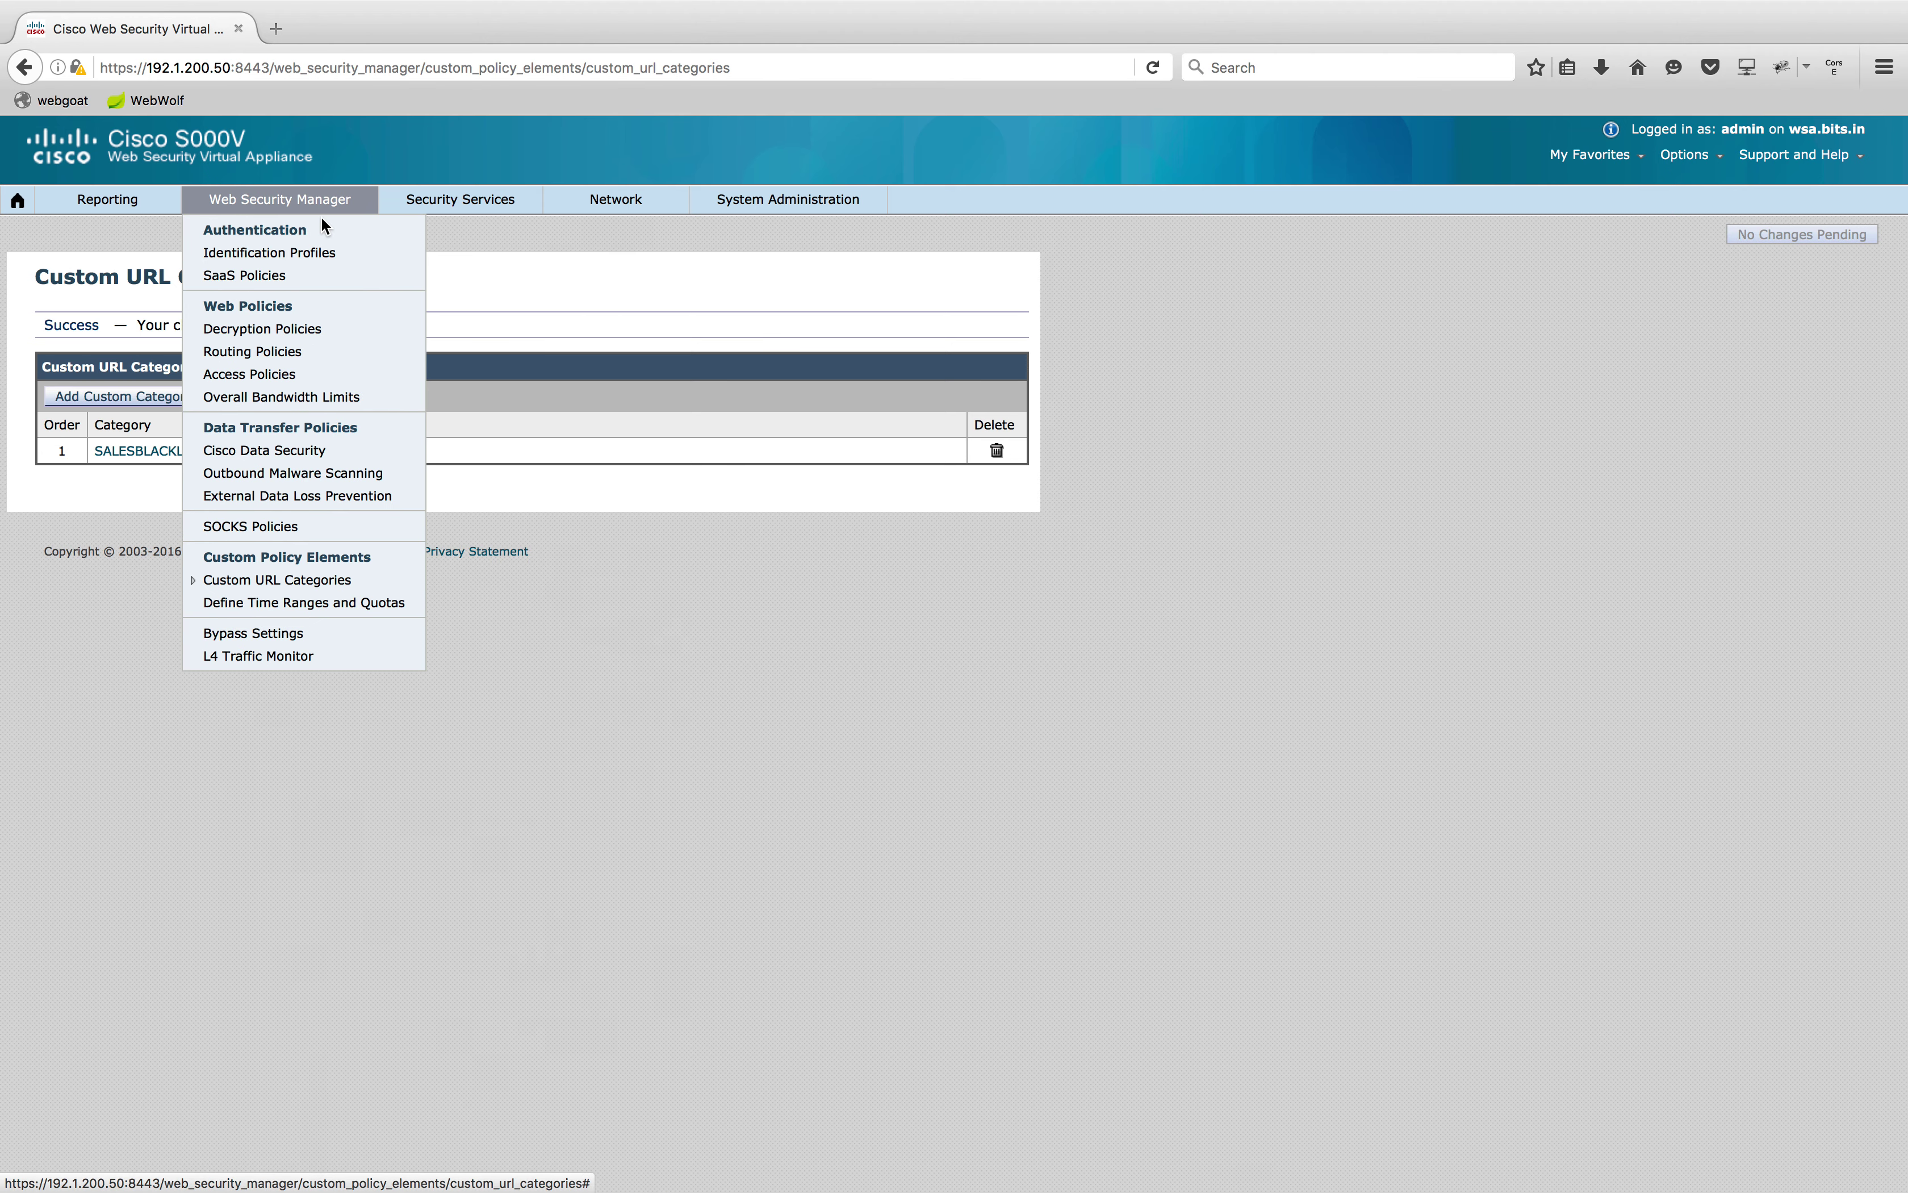
left_click(287, 376)
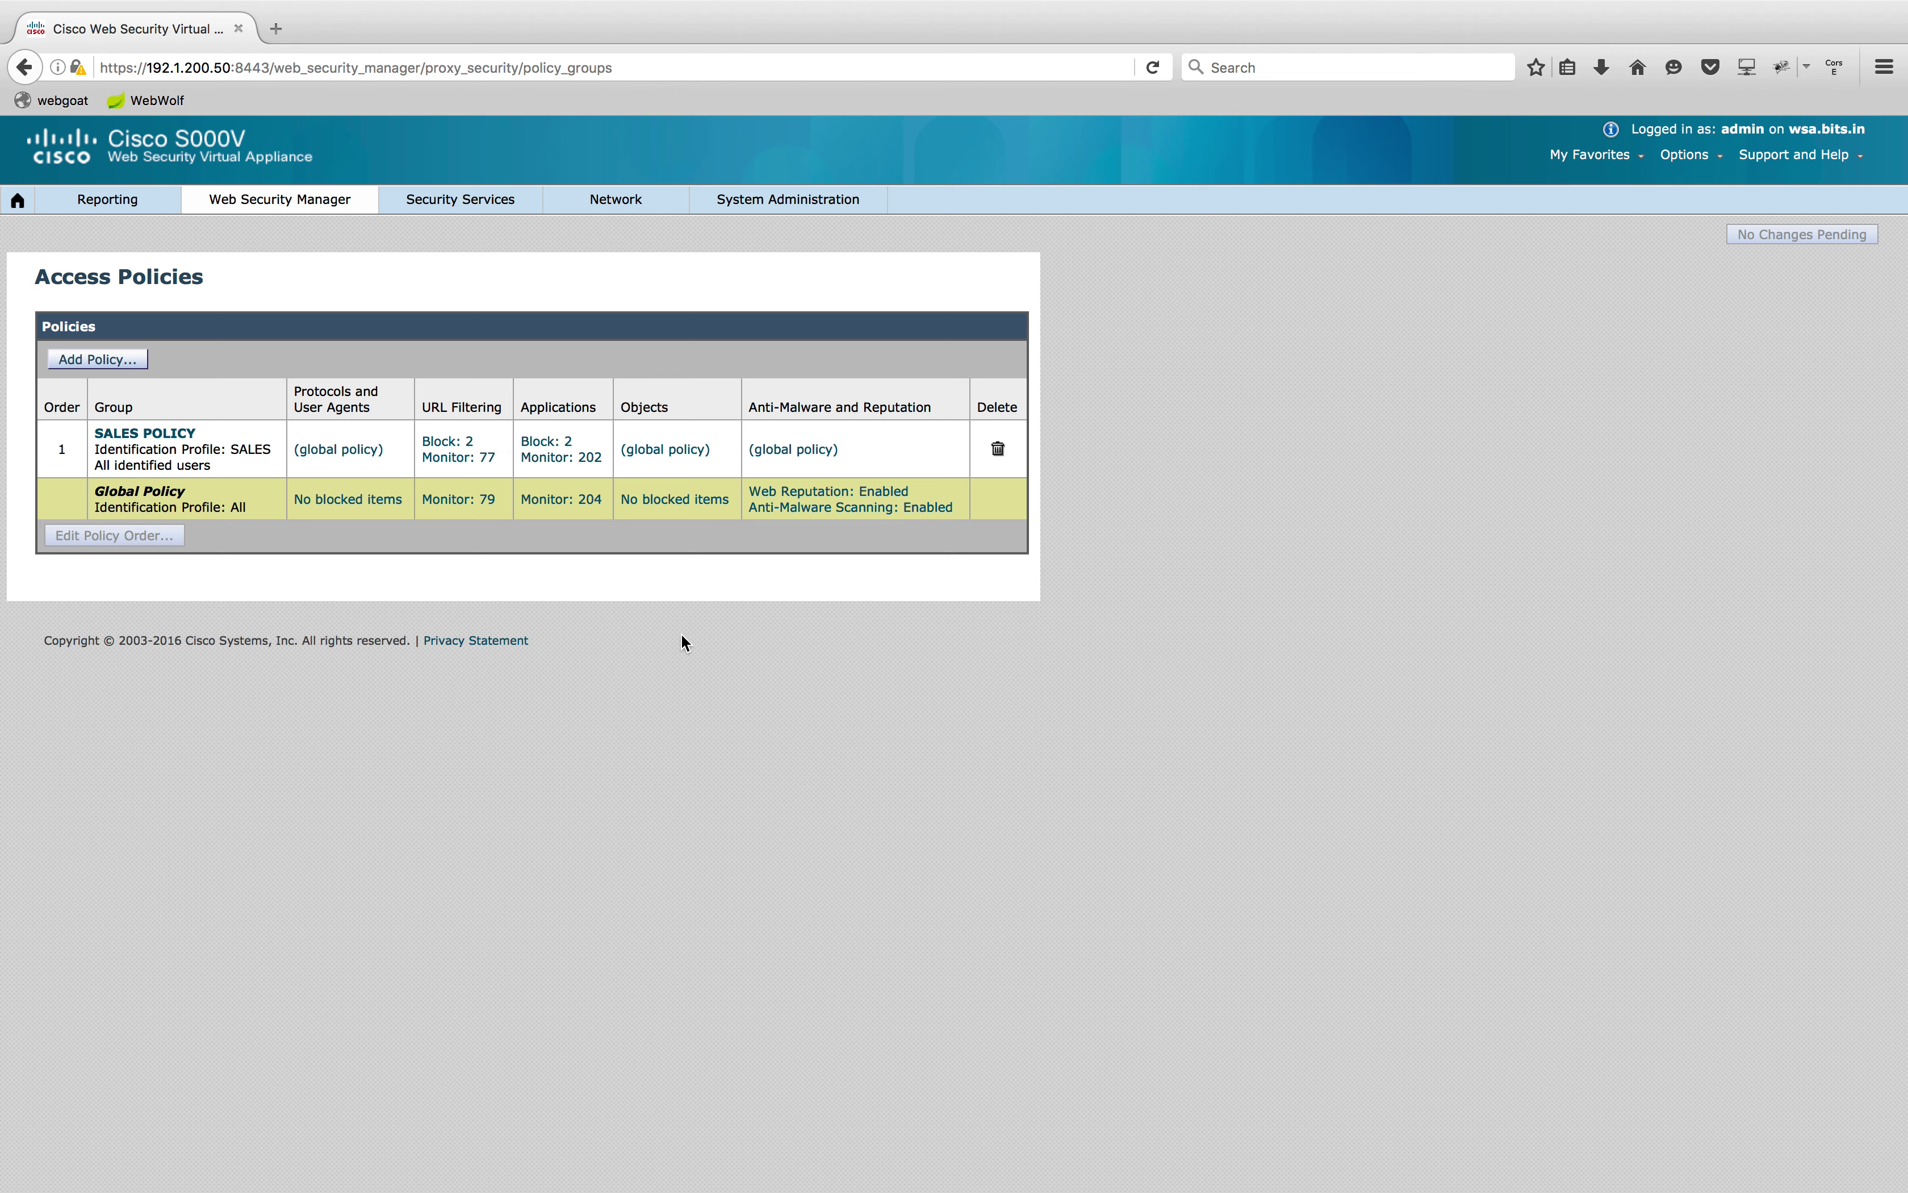
left_click(452, 450)
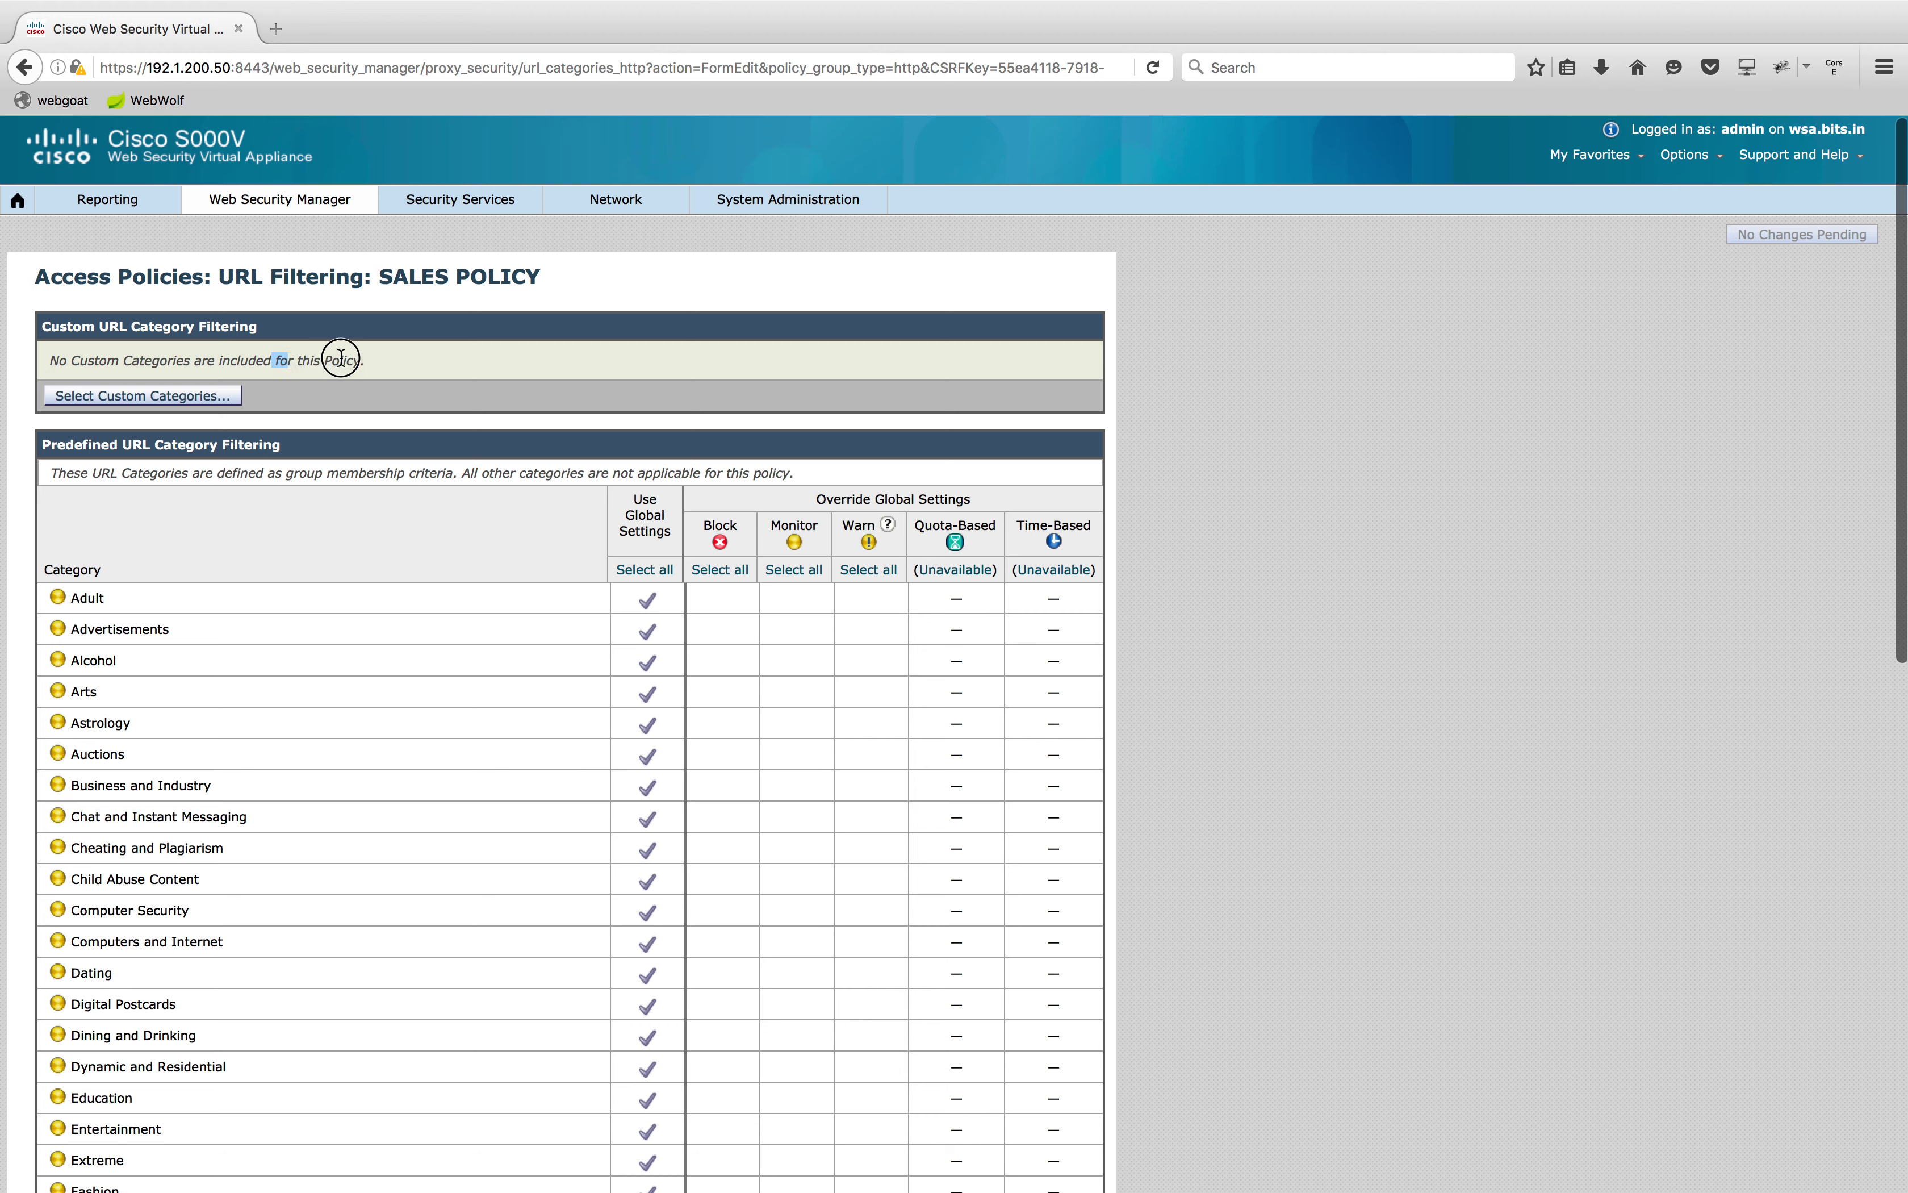
left_click_drag(274, 361, 393, 356)
scroll(393, 355, "down", 2)
left_click(233, 260)
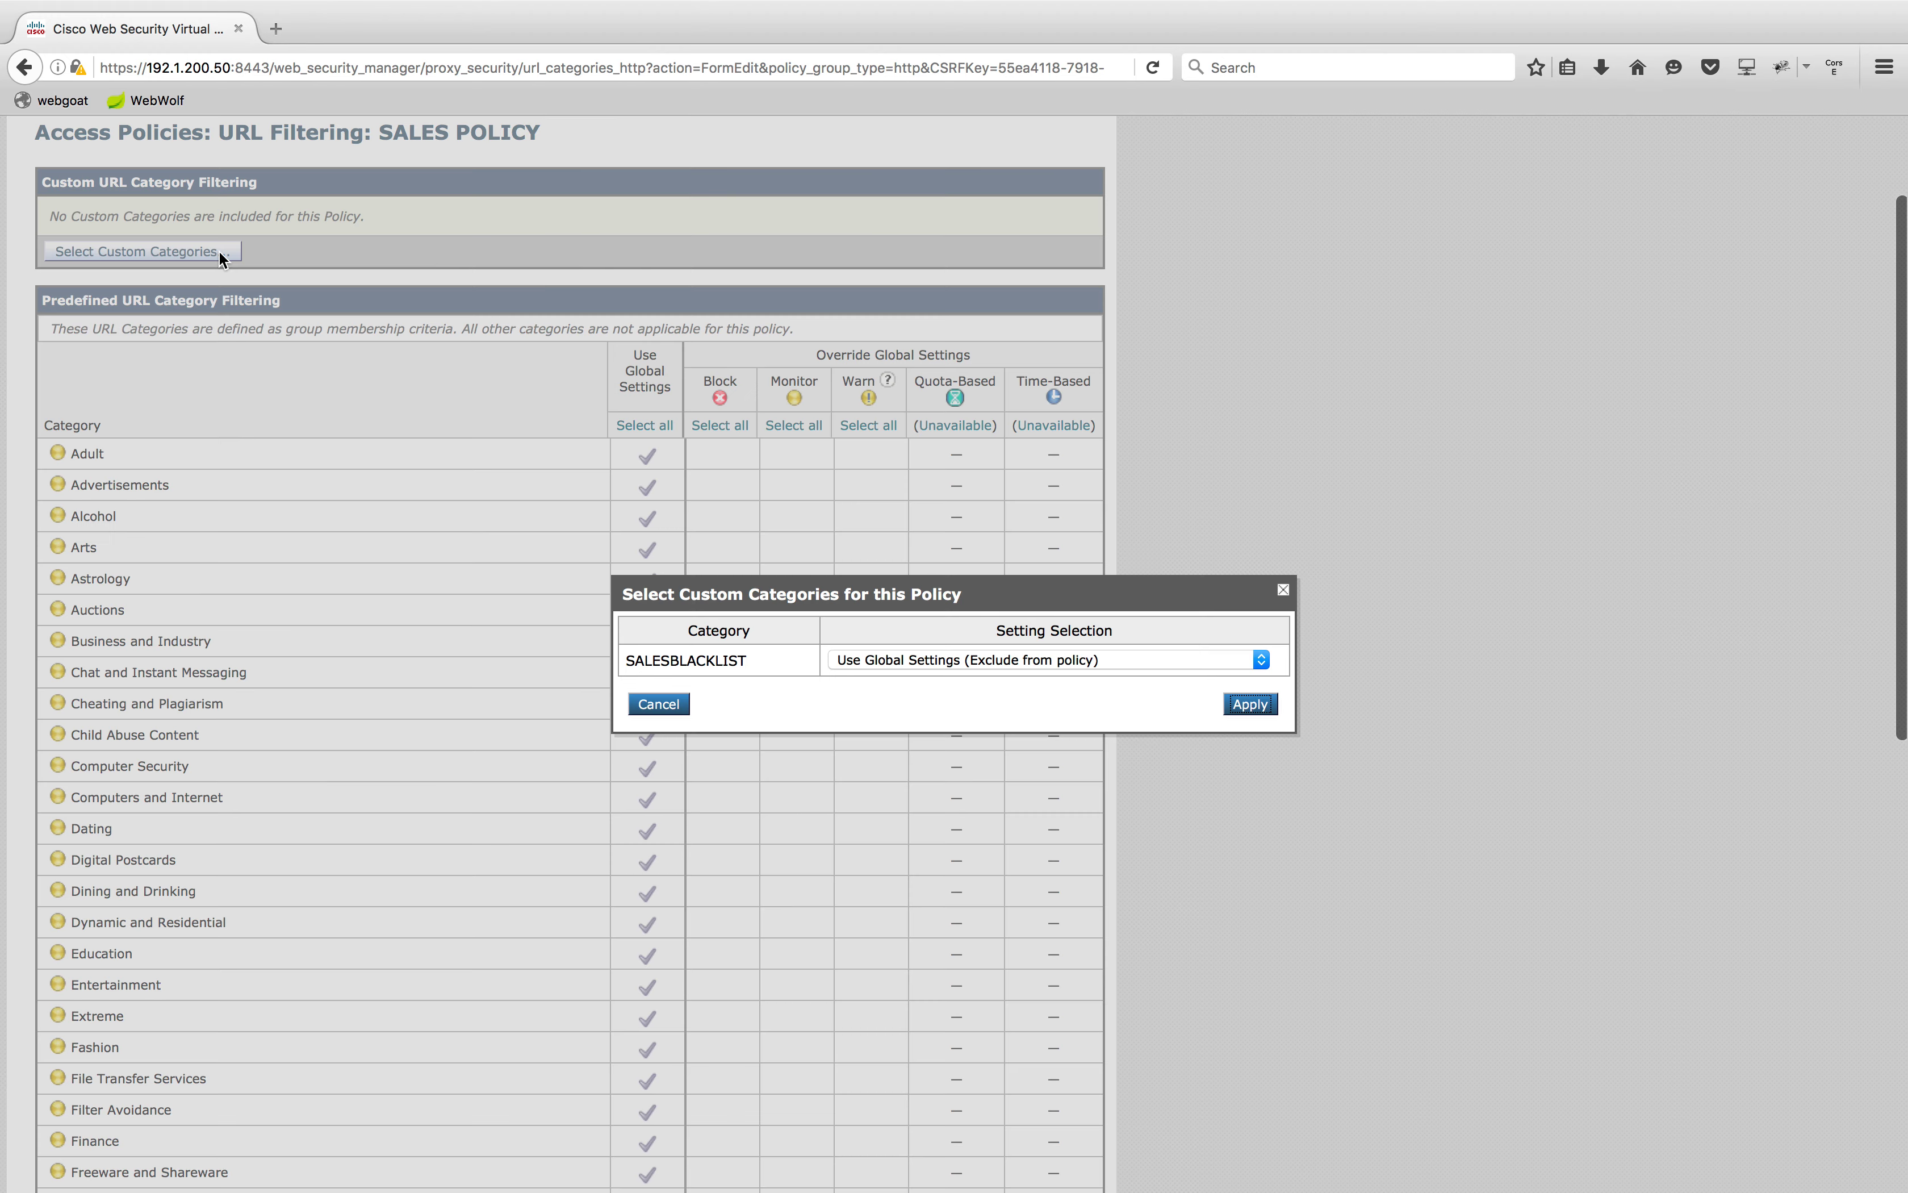
left_click(1262, 660)
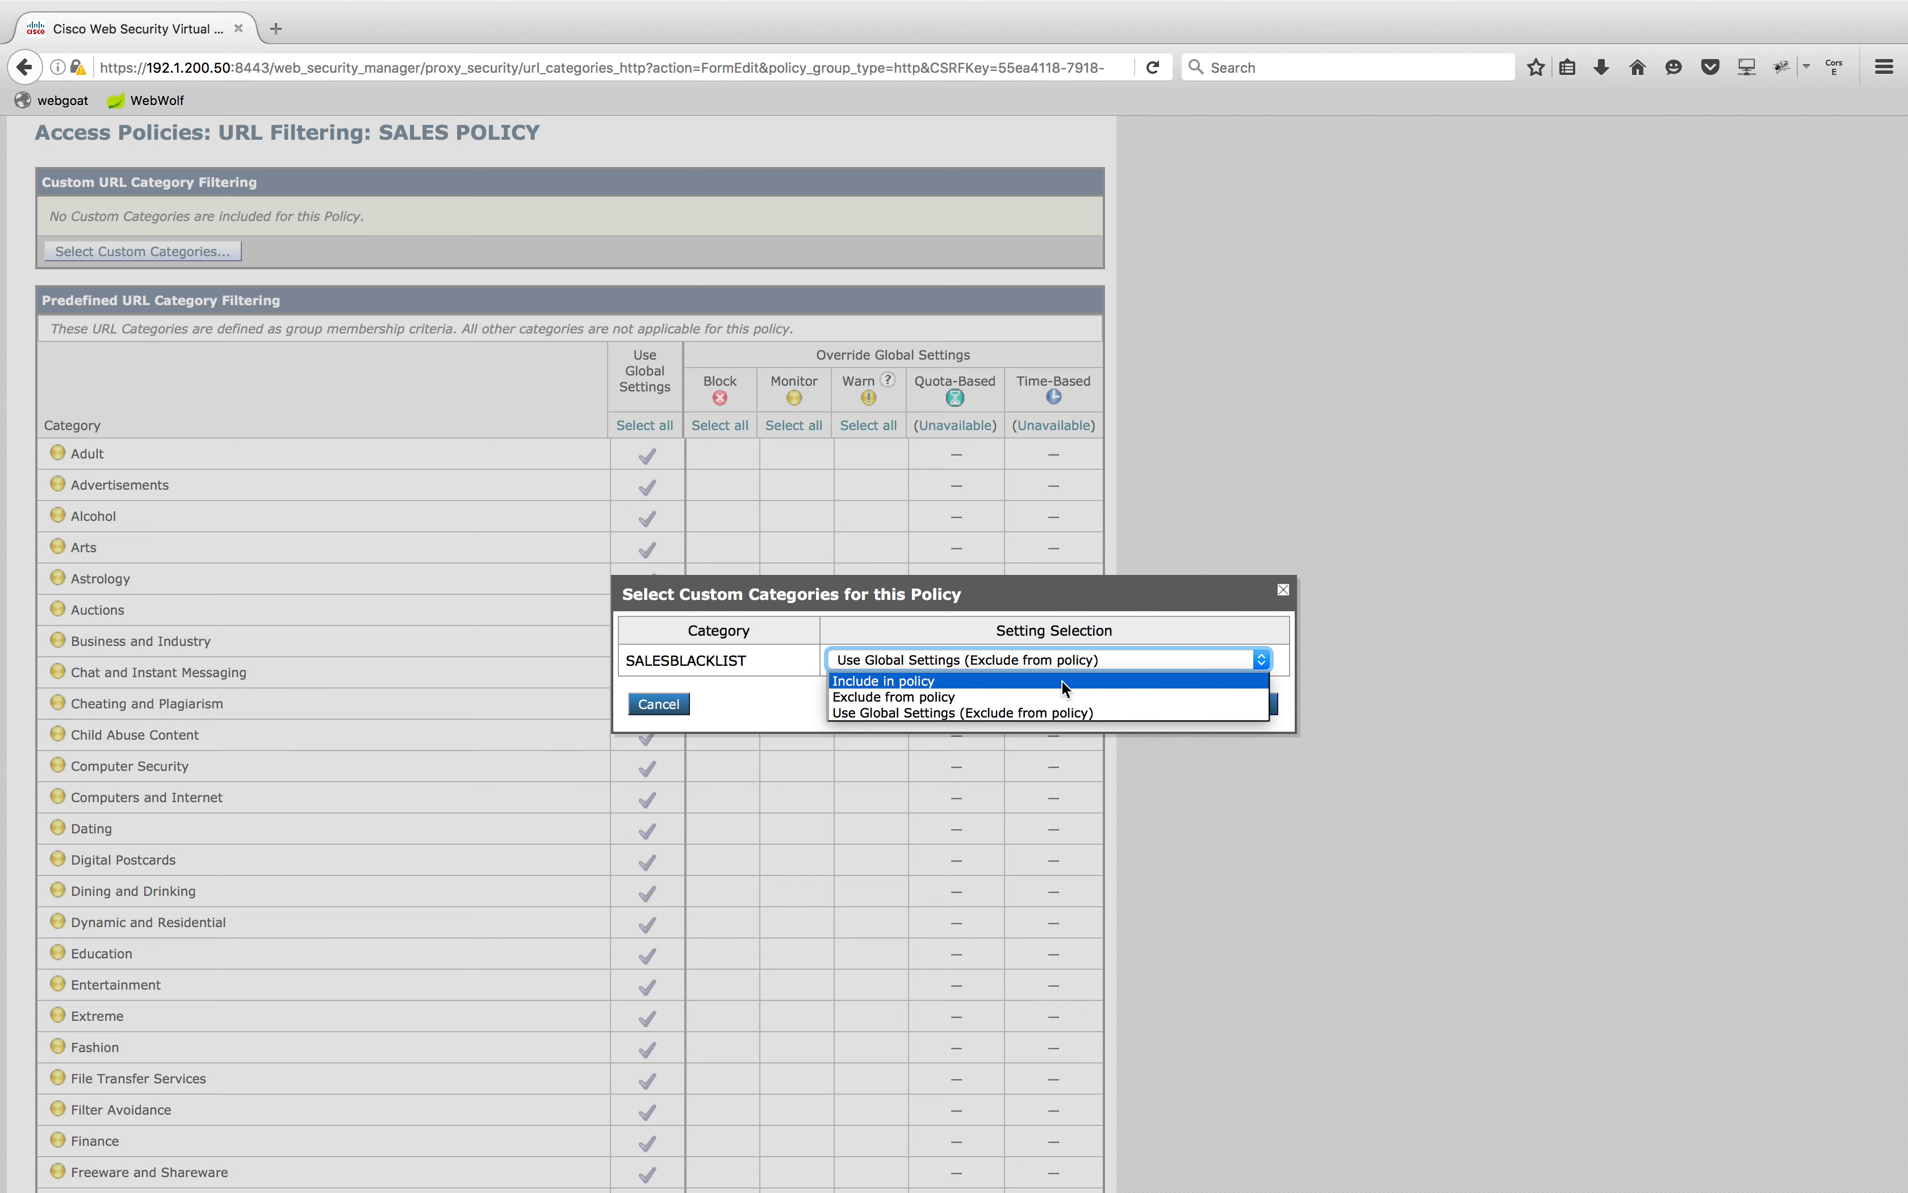
left_click(1061, 680)
left_click(1251, 704)
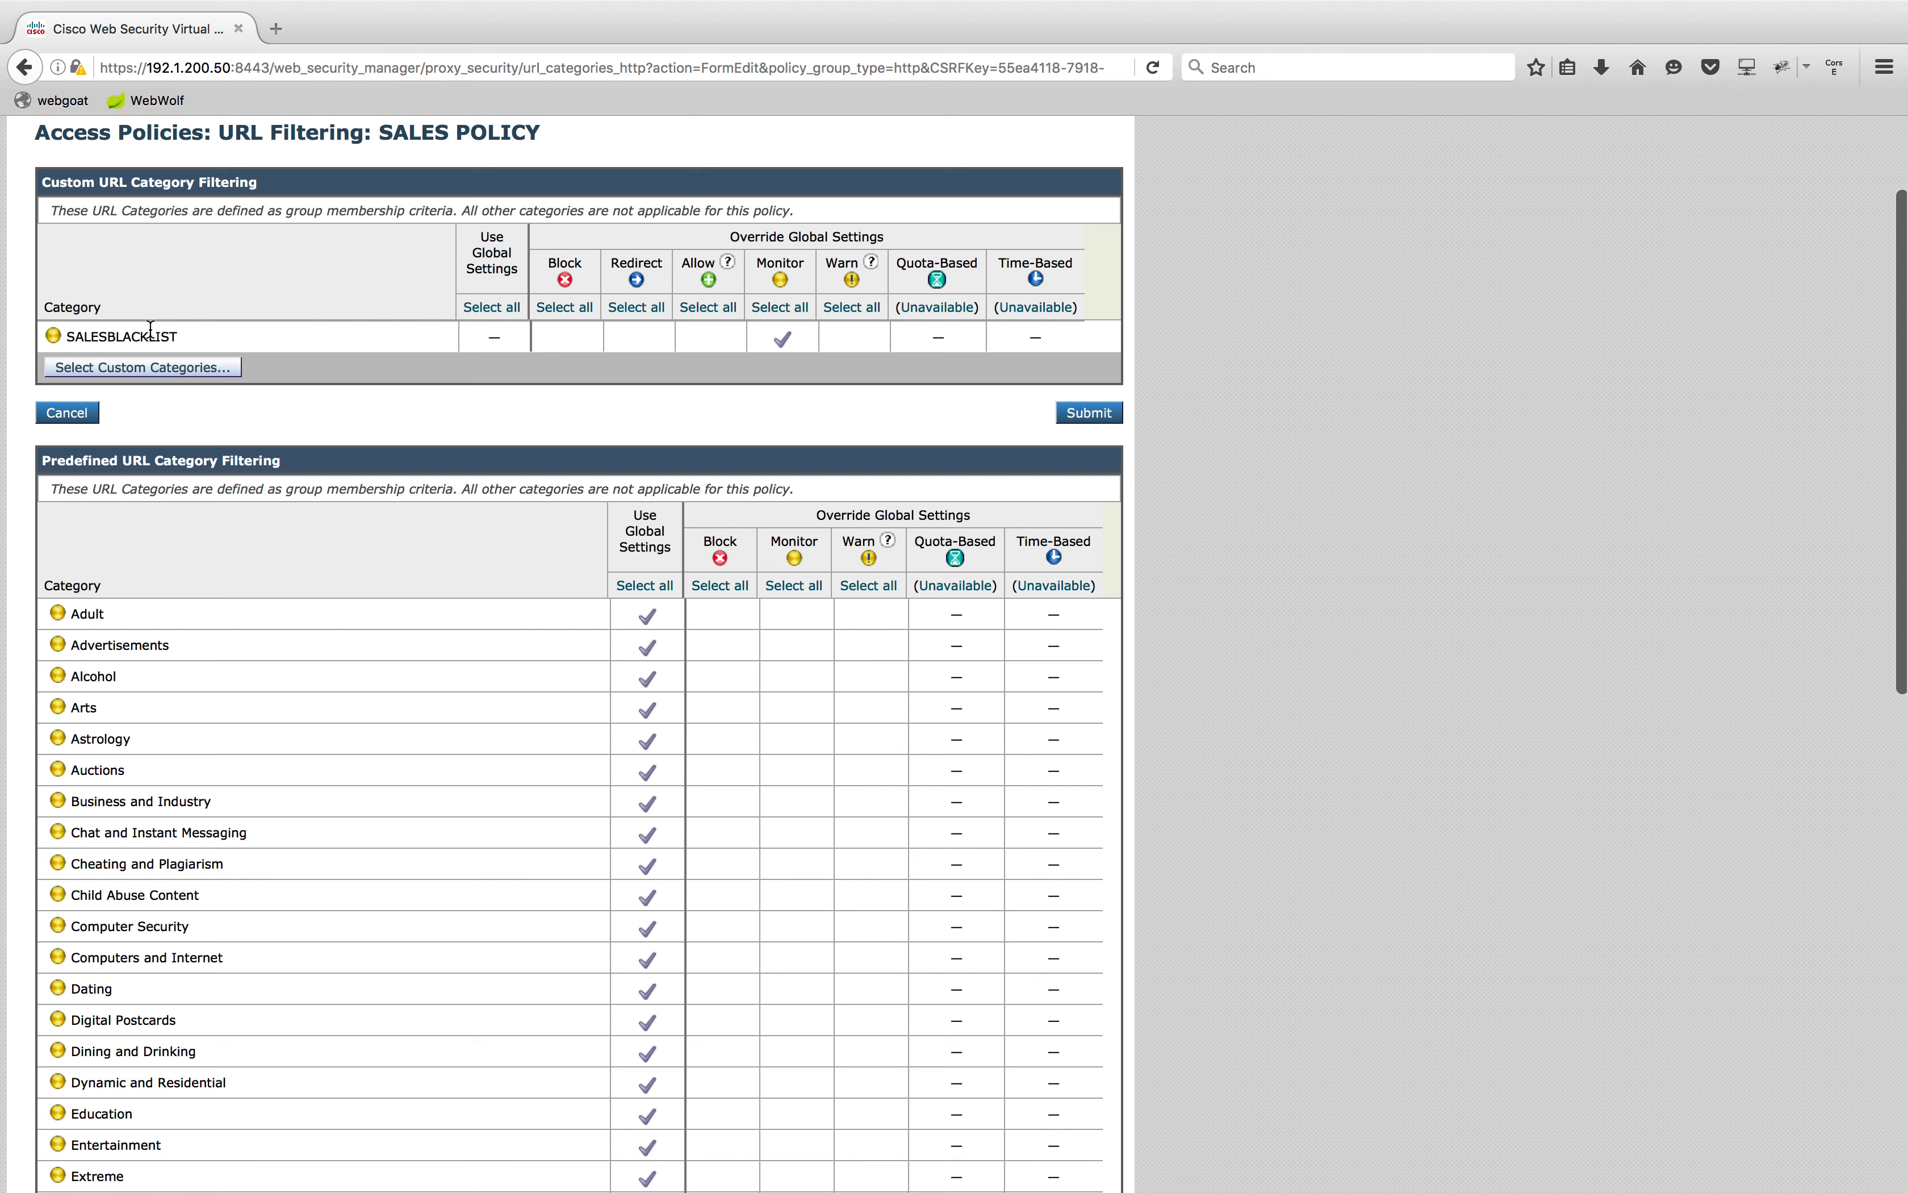
Set SALESBLACKLIST to Block, submit the SALES POLICY filtering, and bring up Commit Changes
left_click(568, 340)
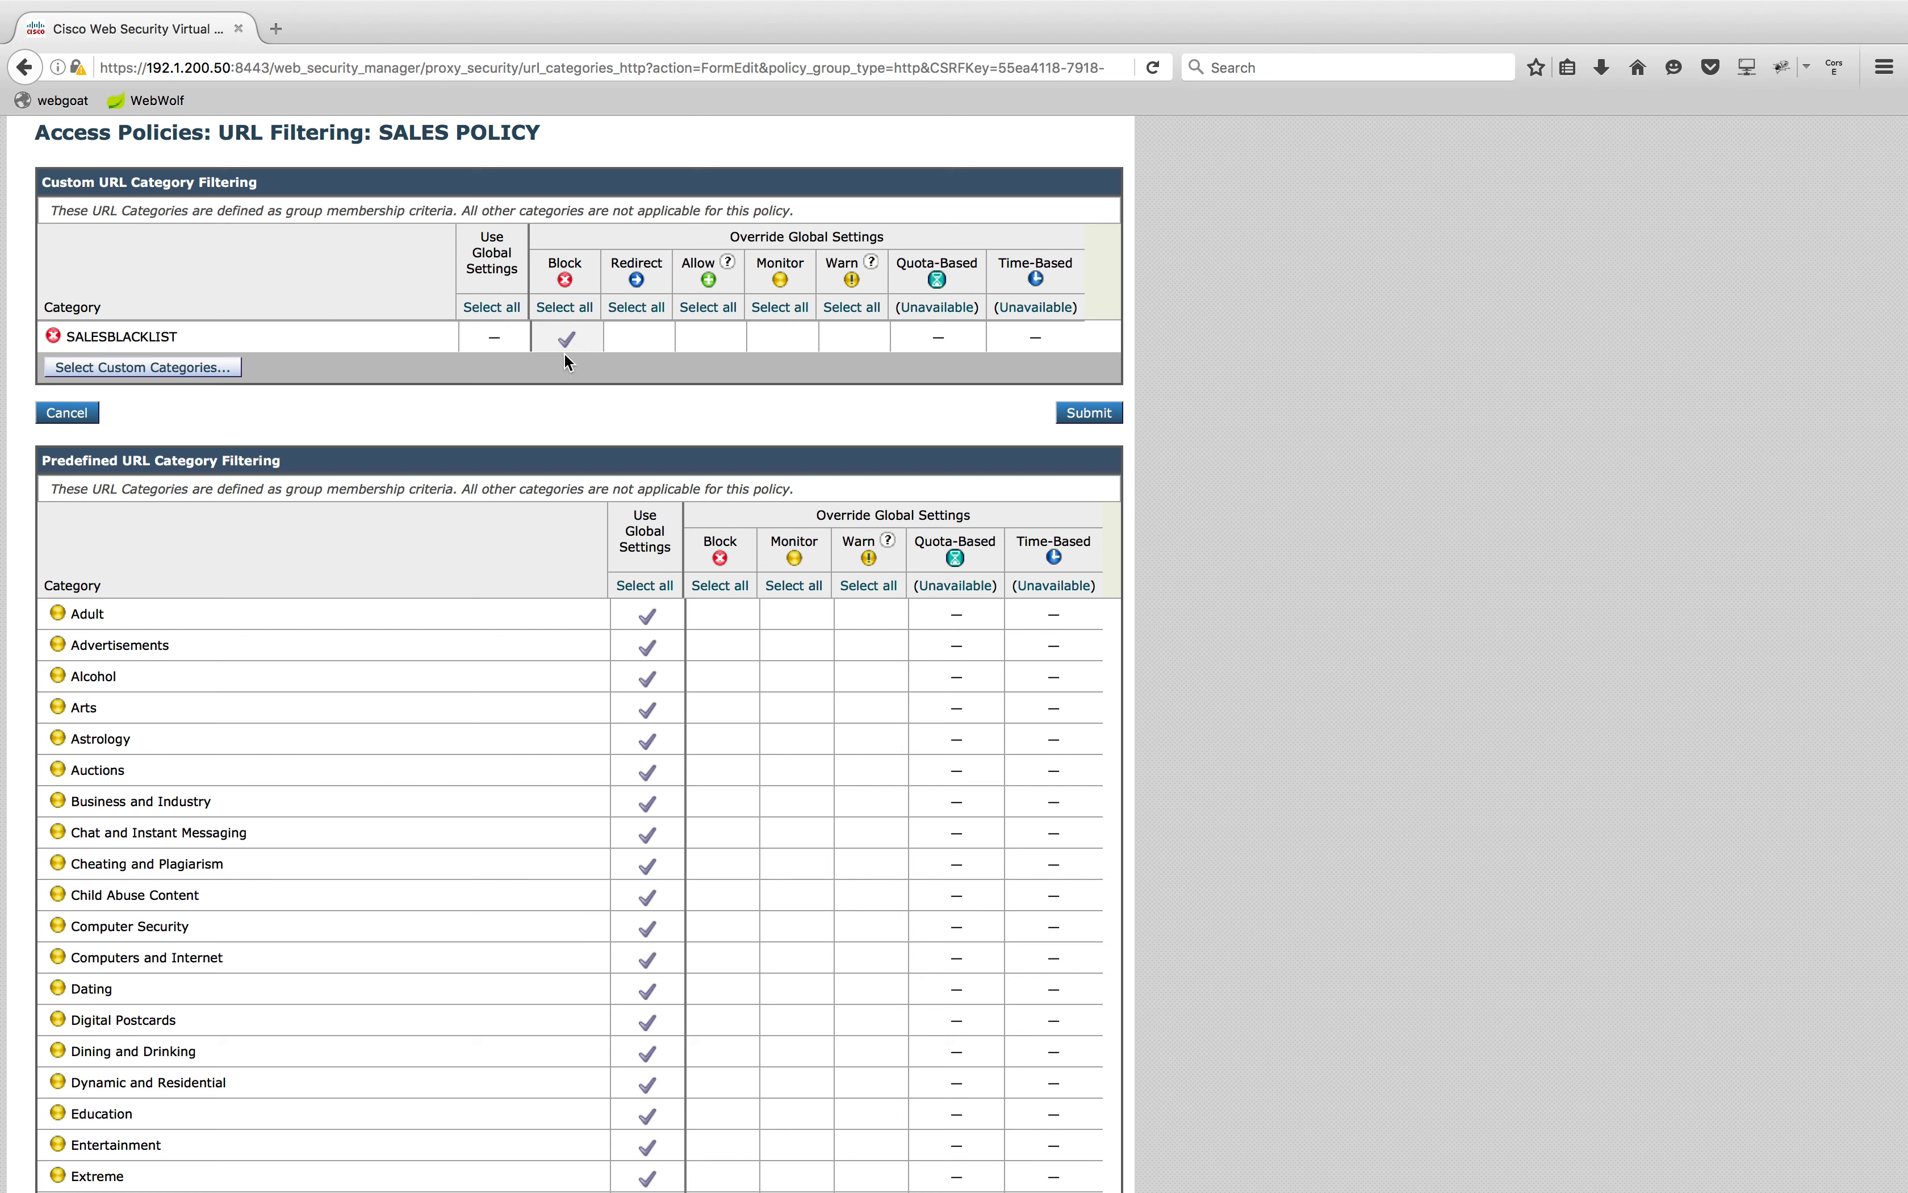
left_click(1106, 418)
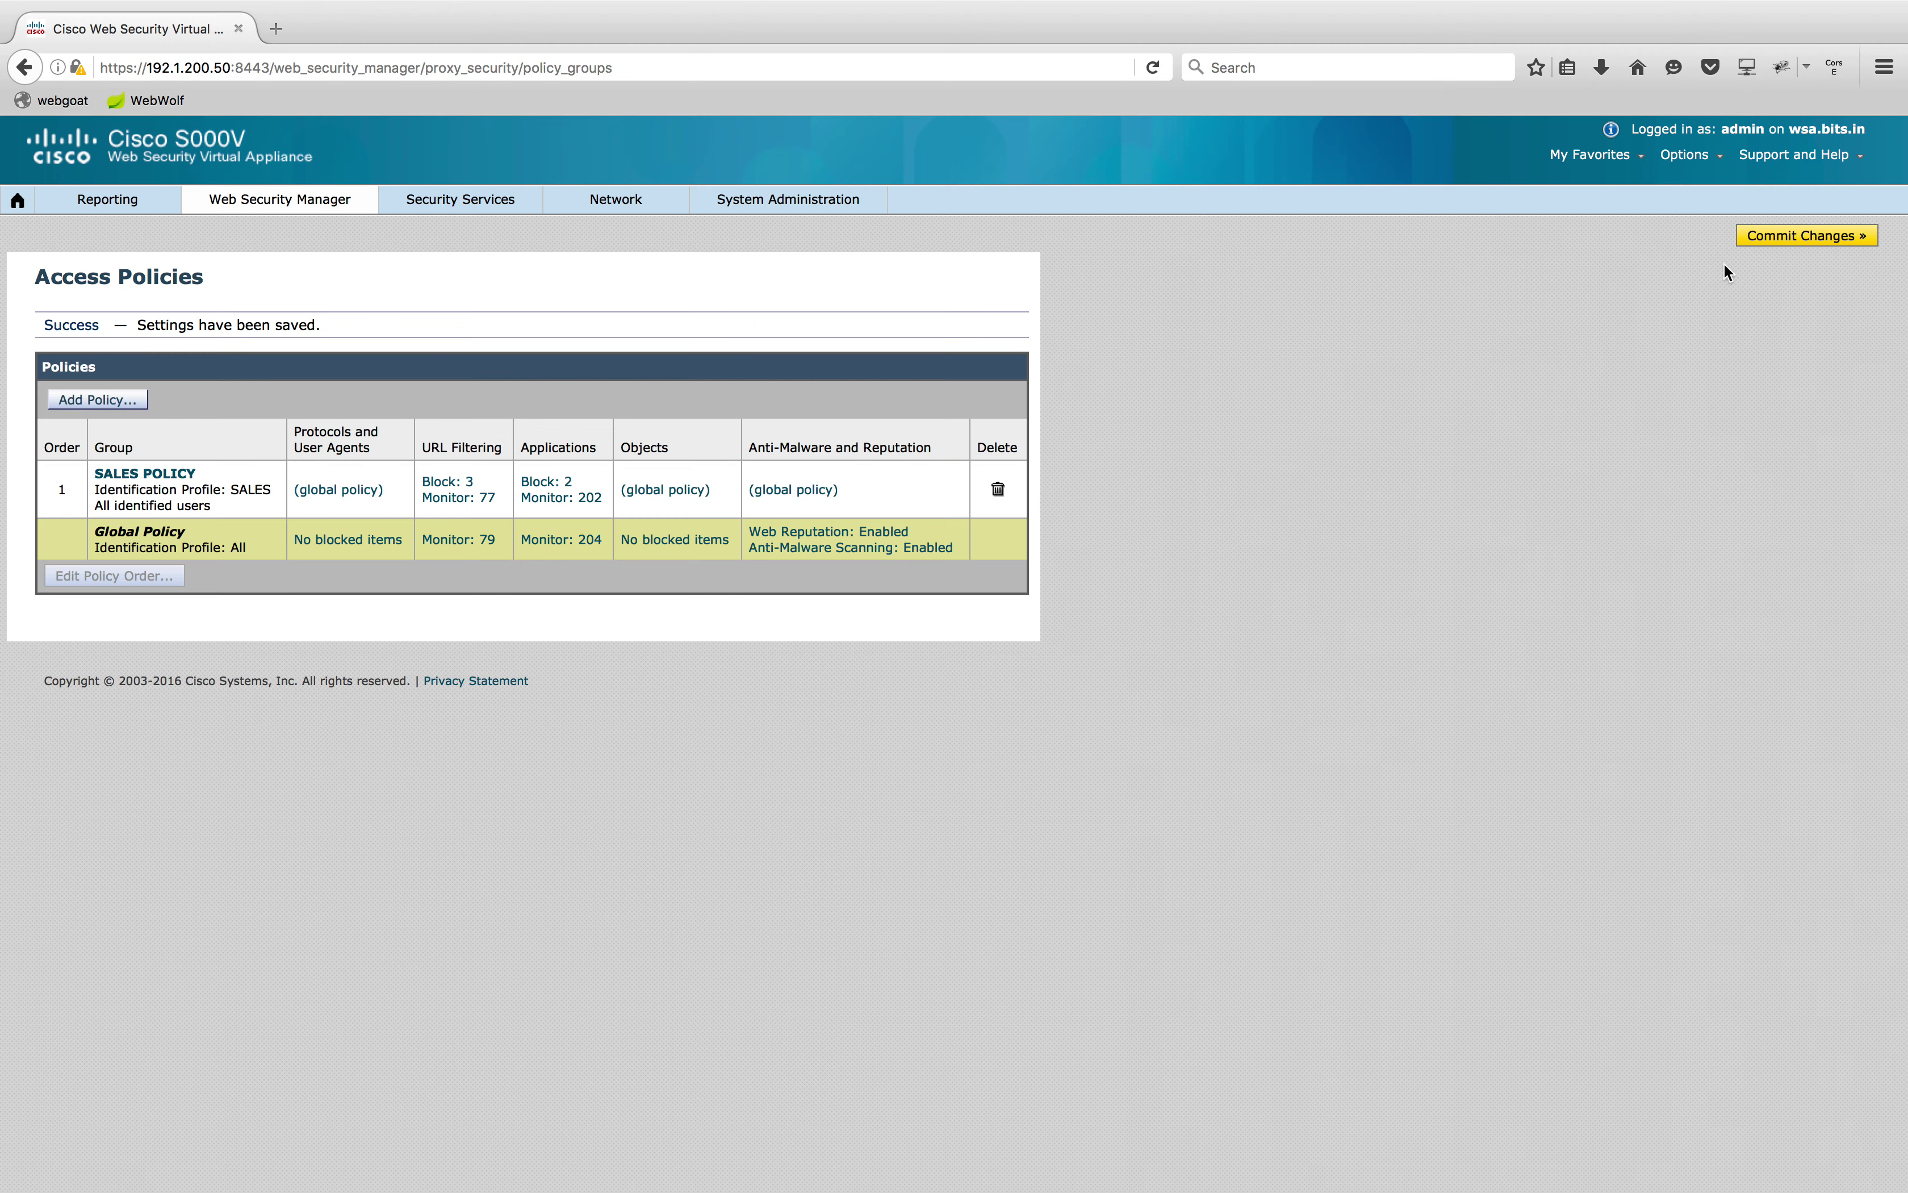
left_click(1806, 235)
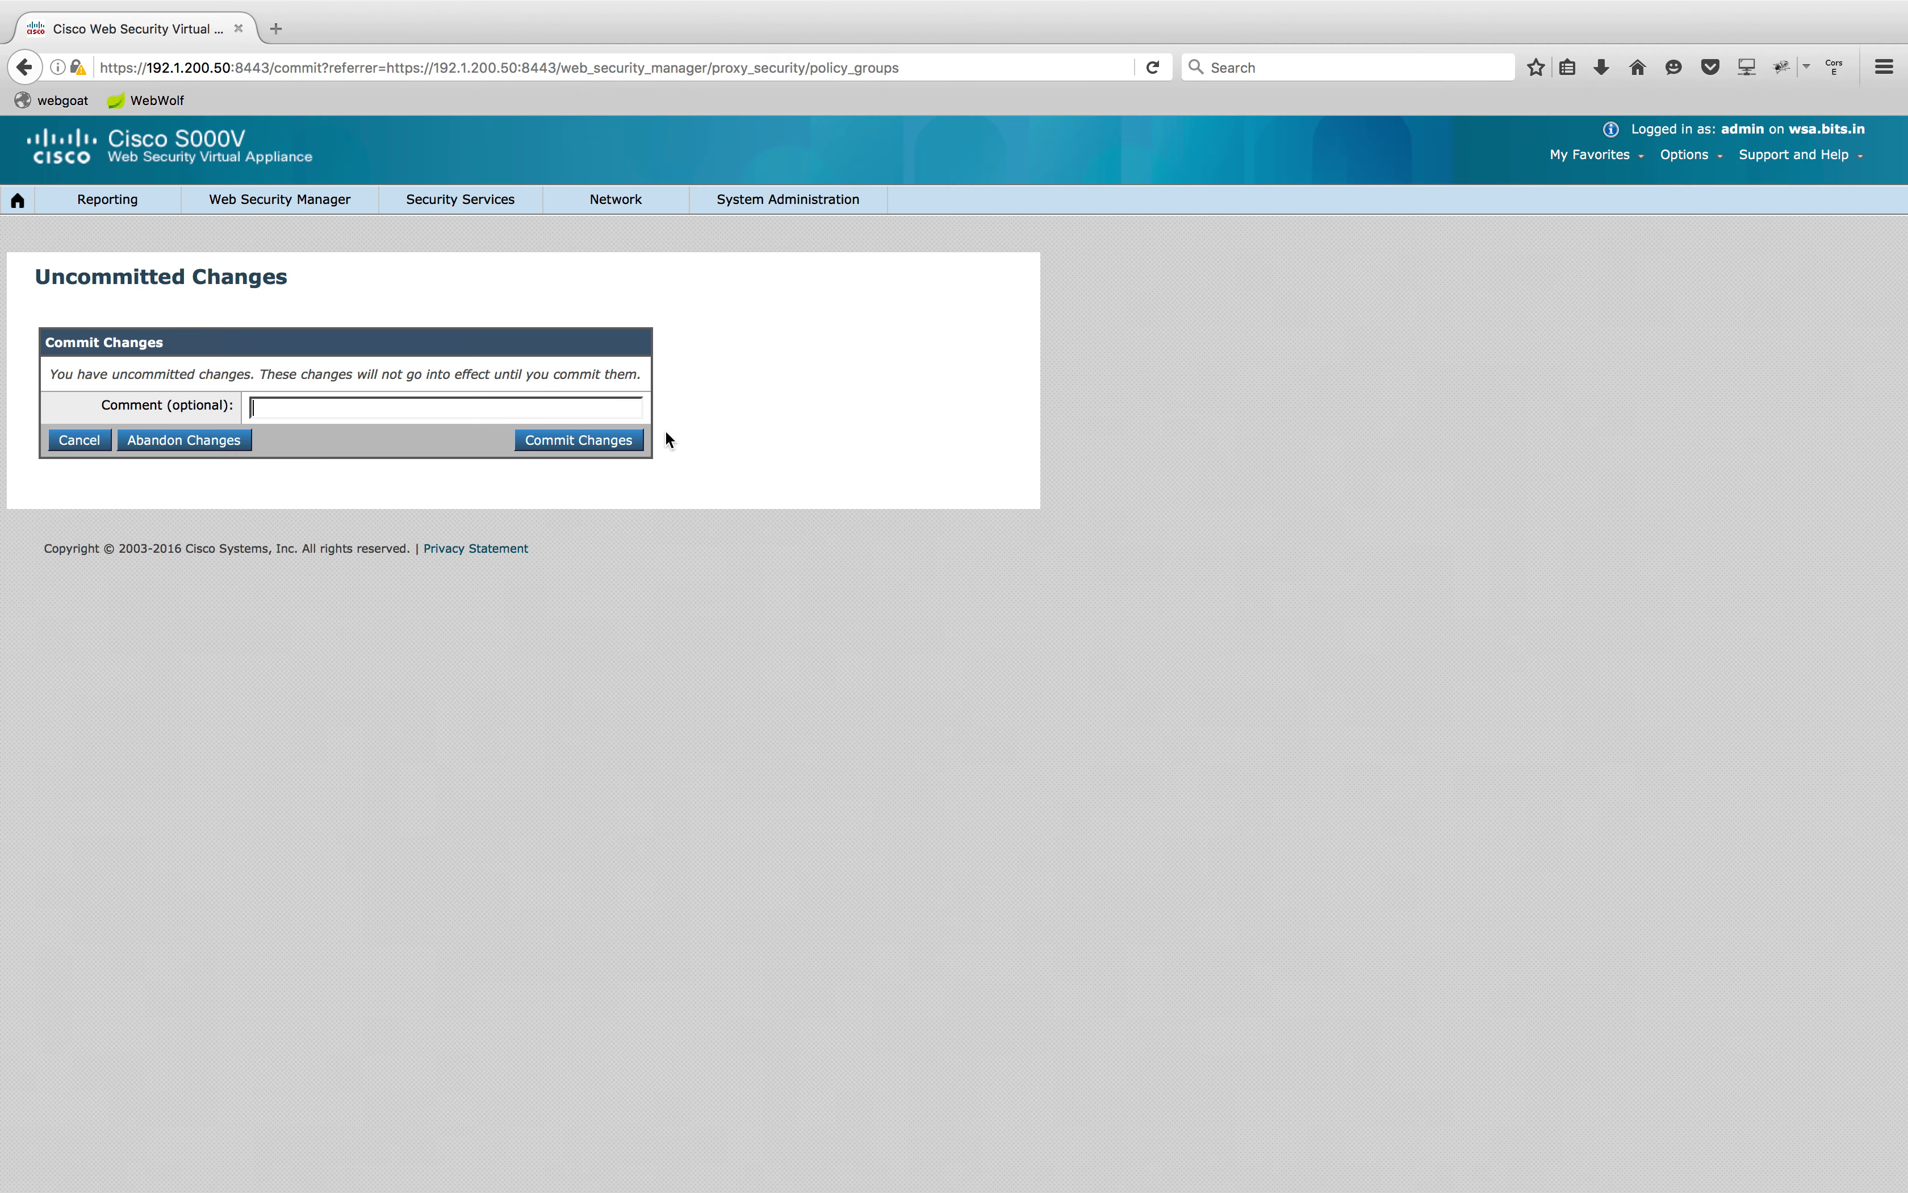
Commit the SALES POLICY blacklist change and switch back to the lab topology desktop
left_click(631, 439)
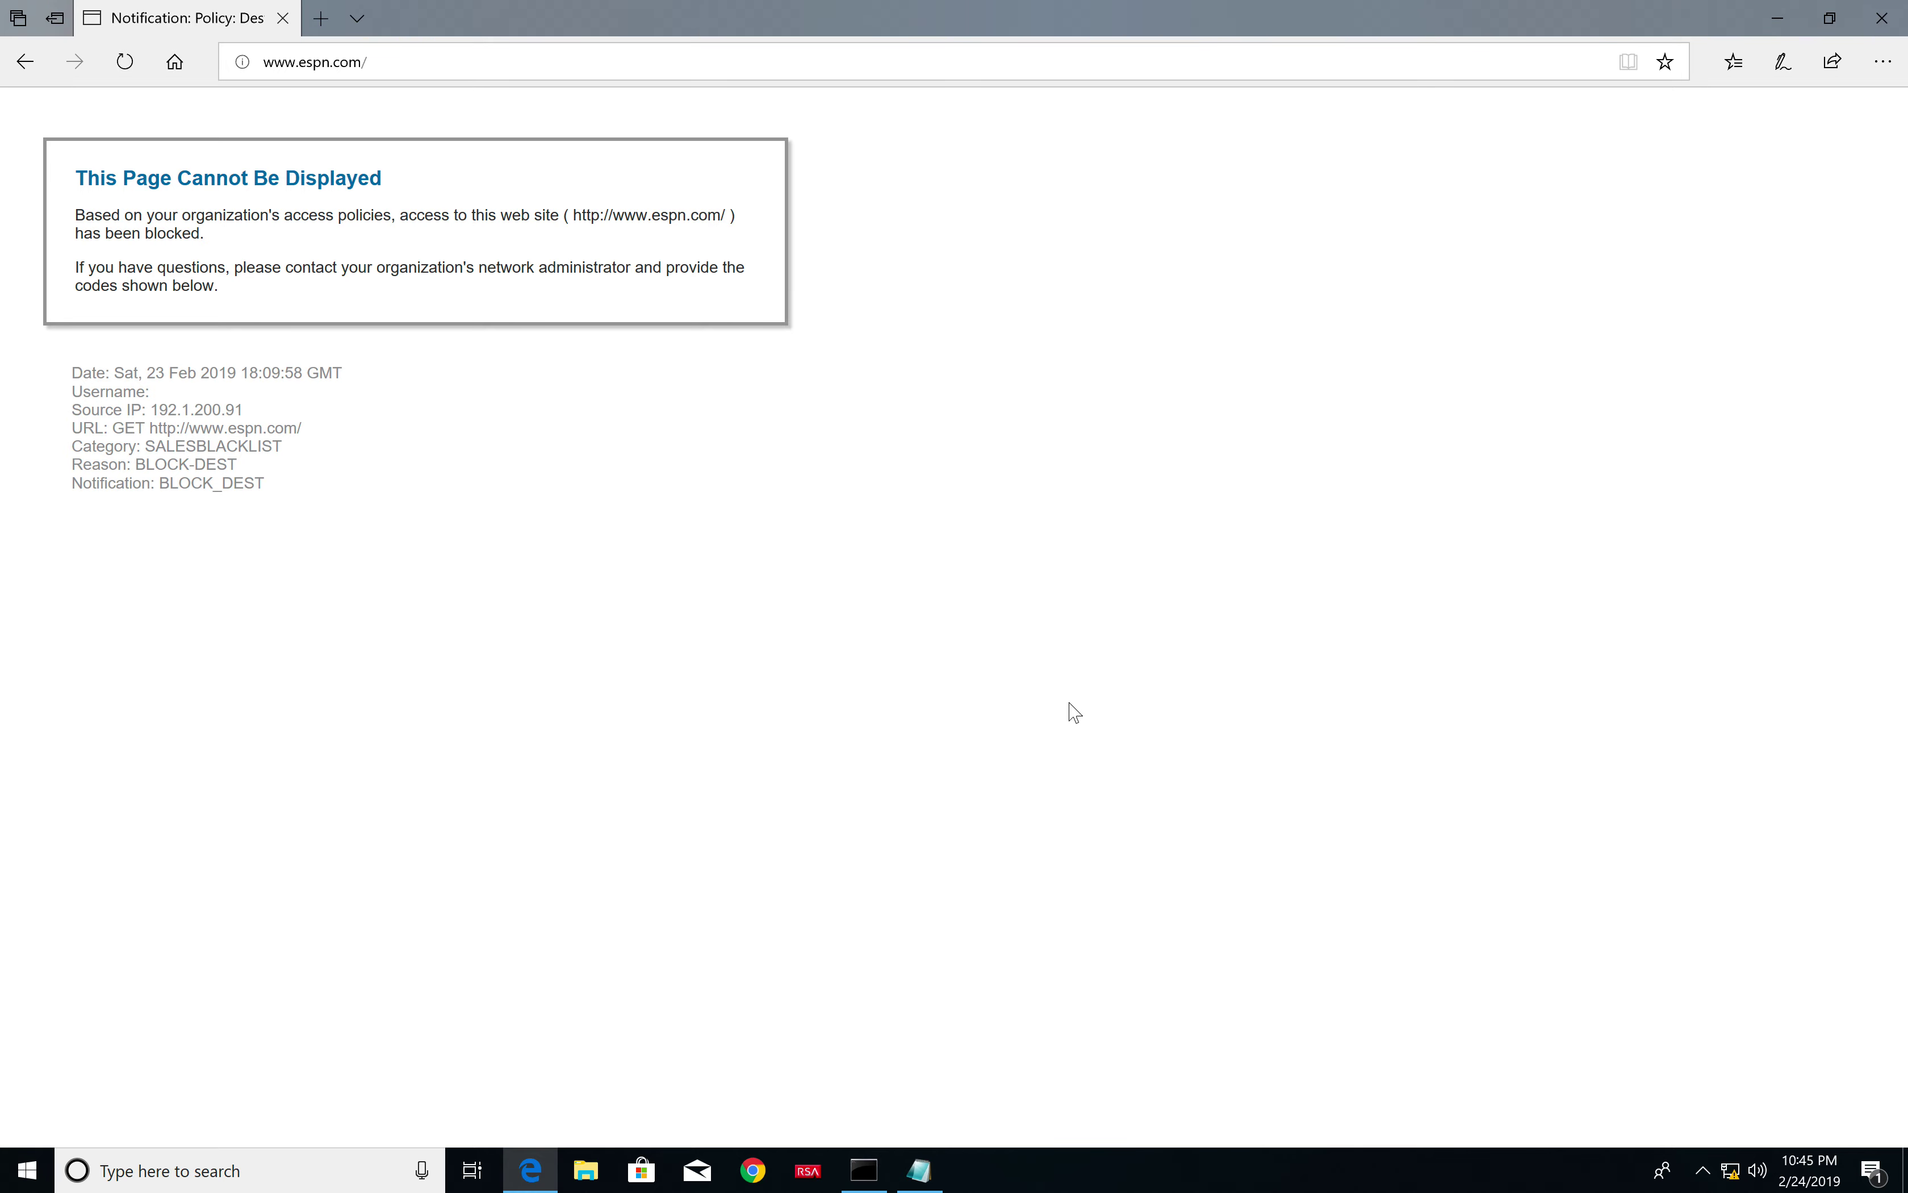
key("ctrl+Left")
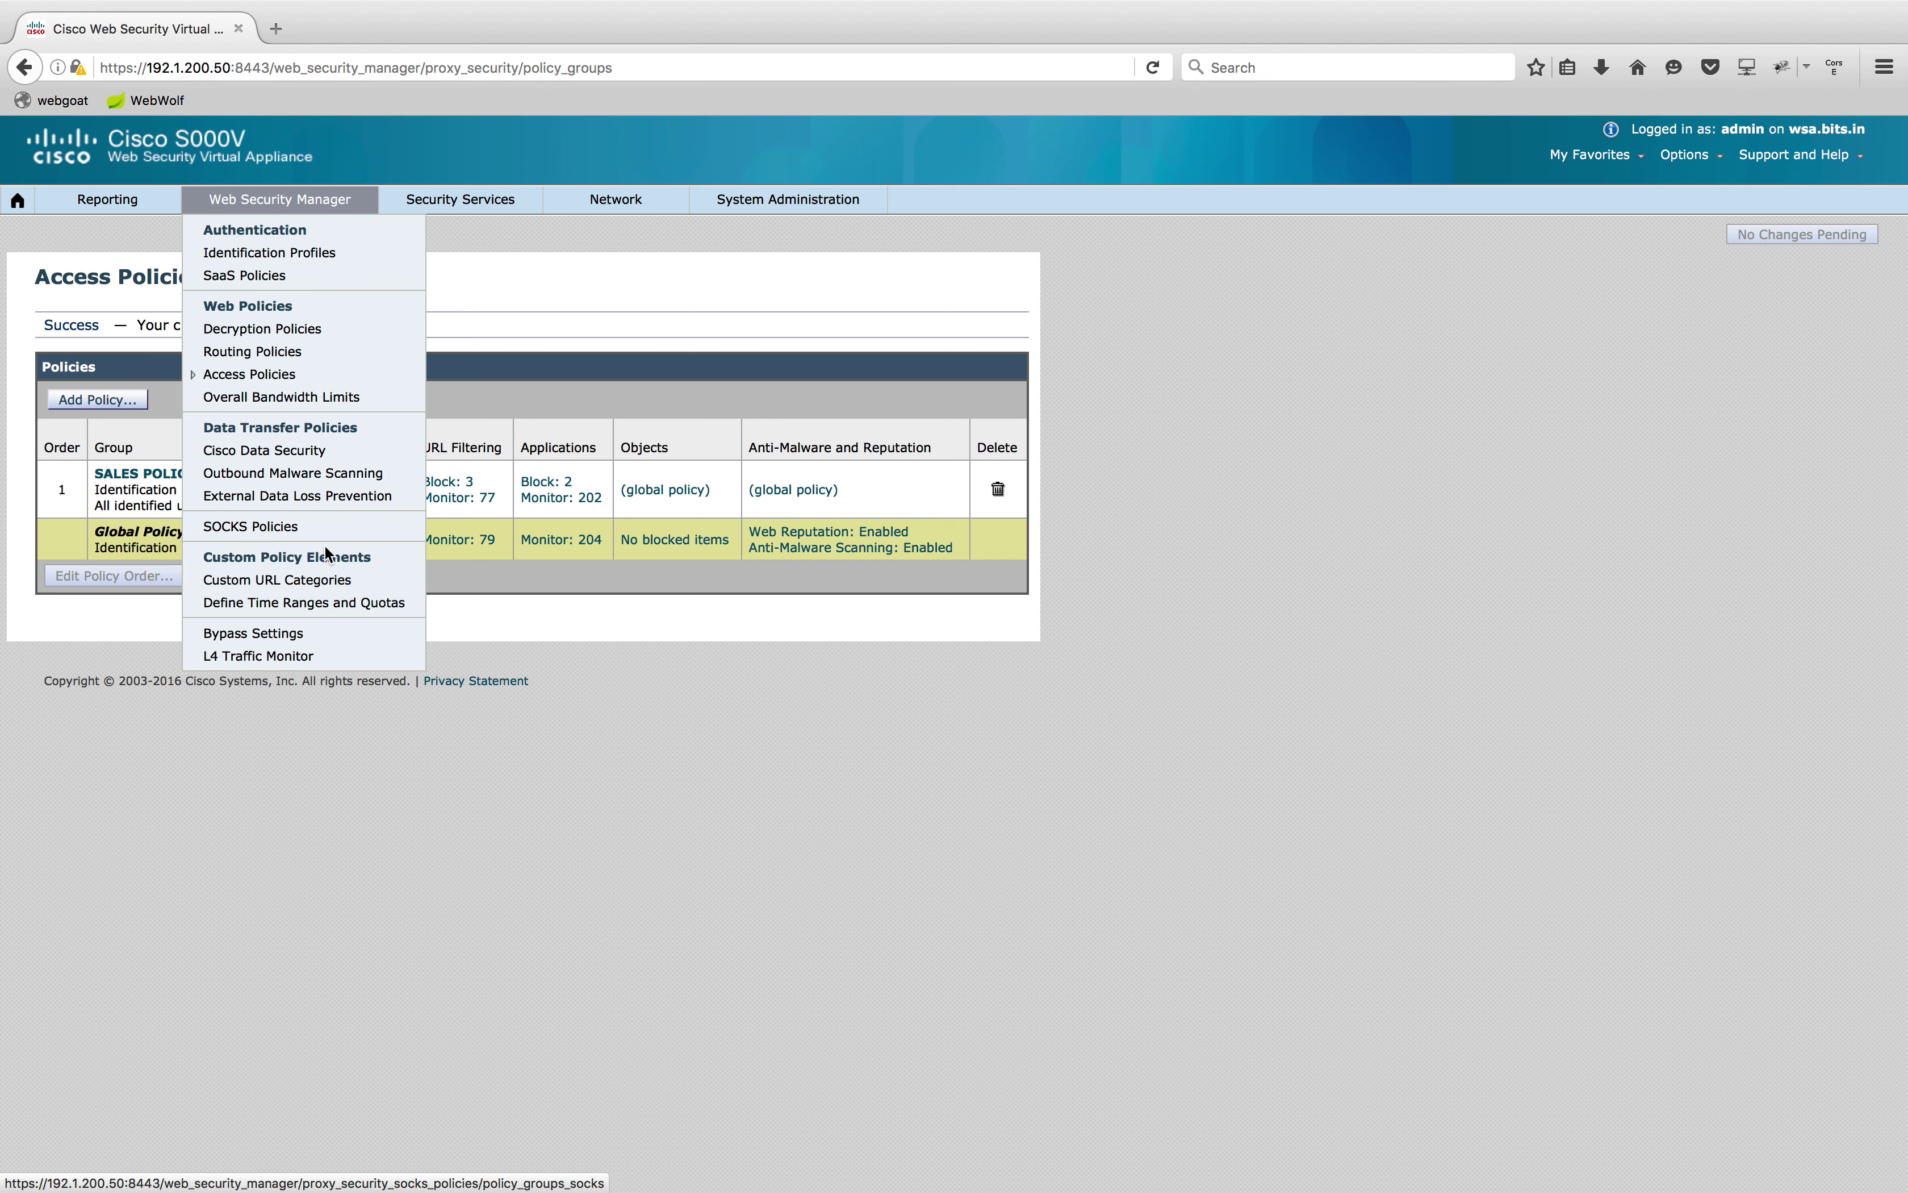
left_click(331, 582)
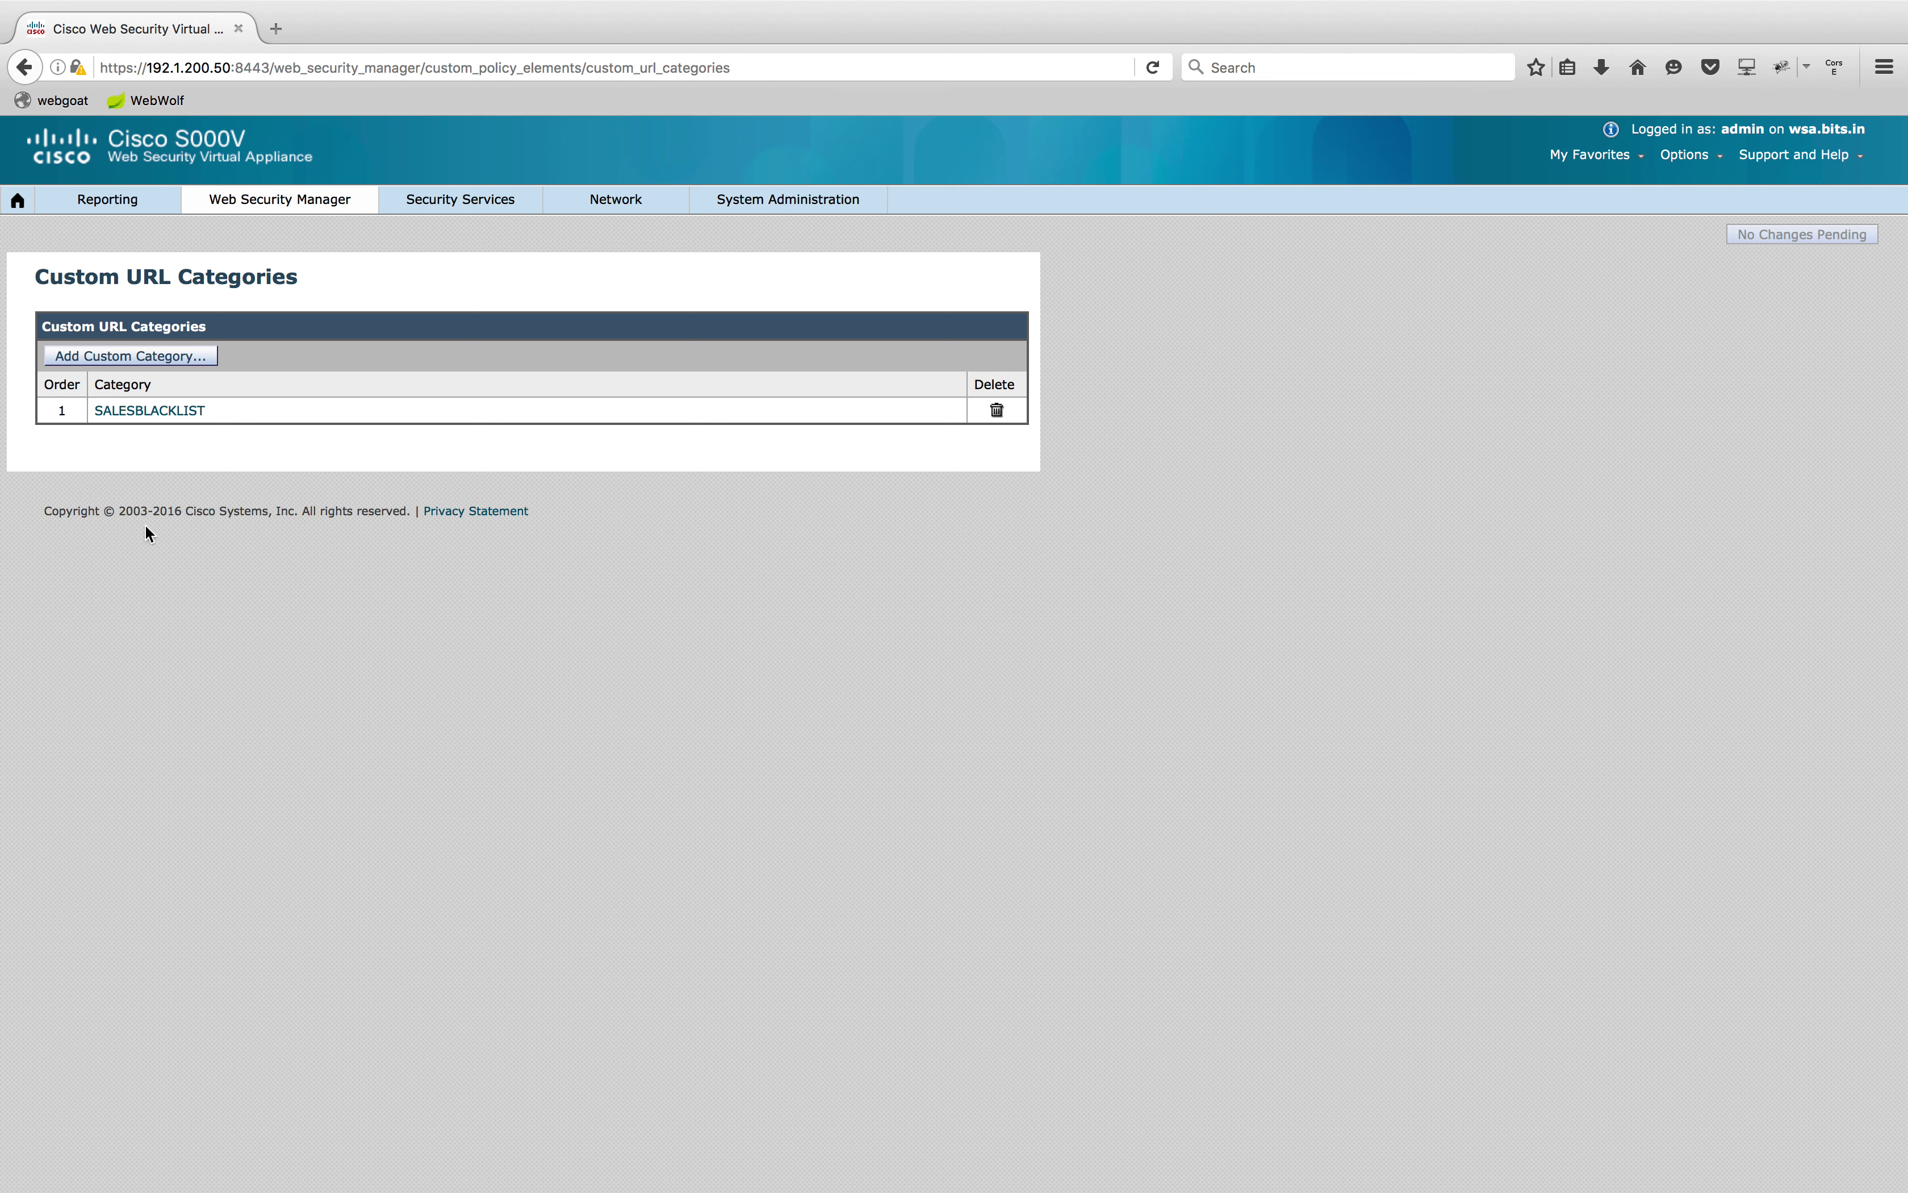
left_click(163, 359)
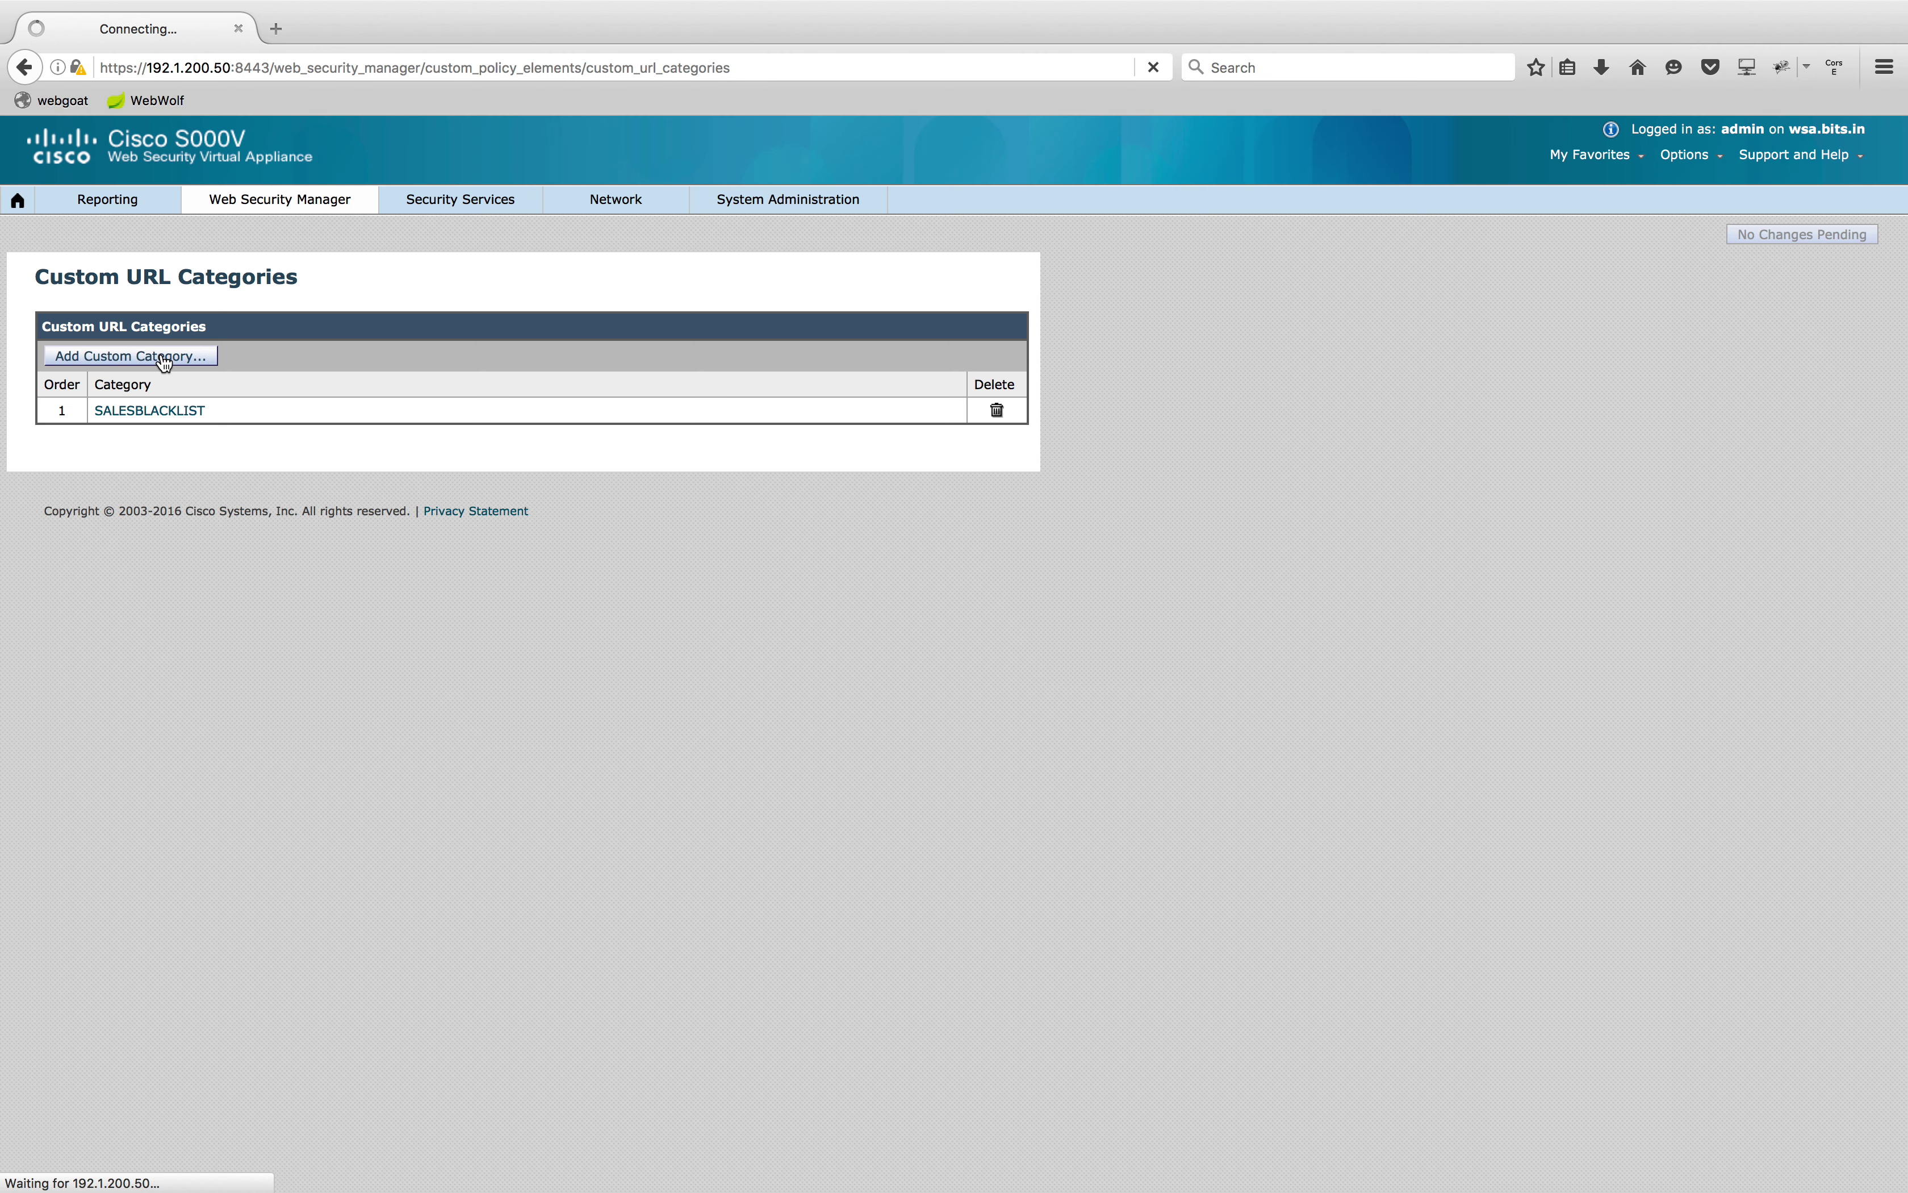
left_click(437, 361)
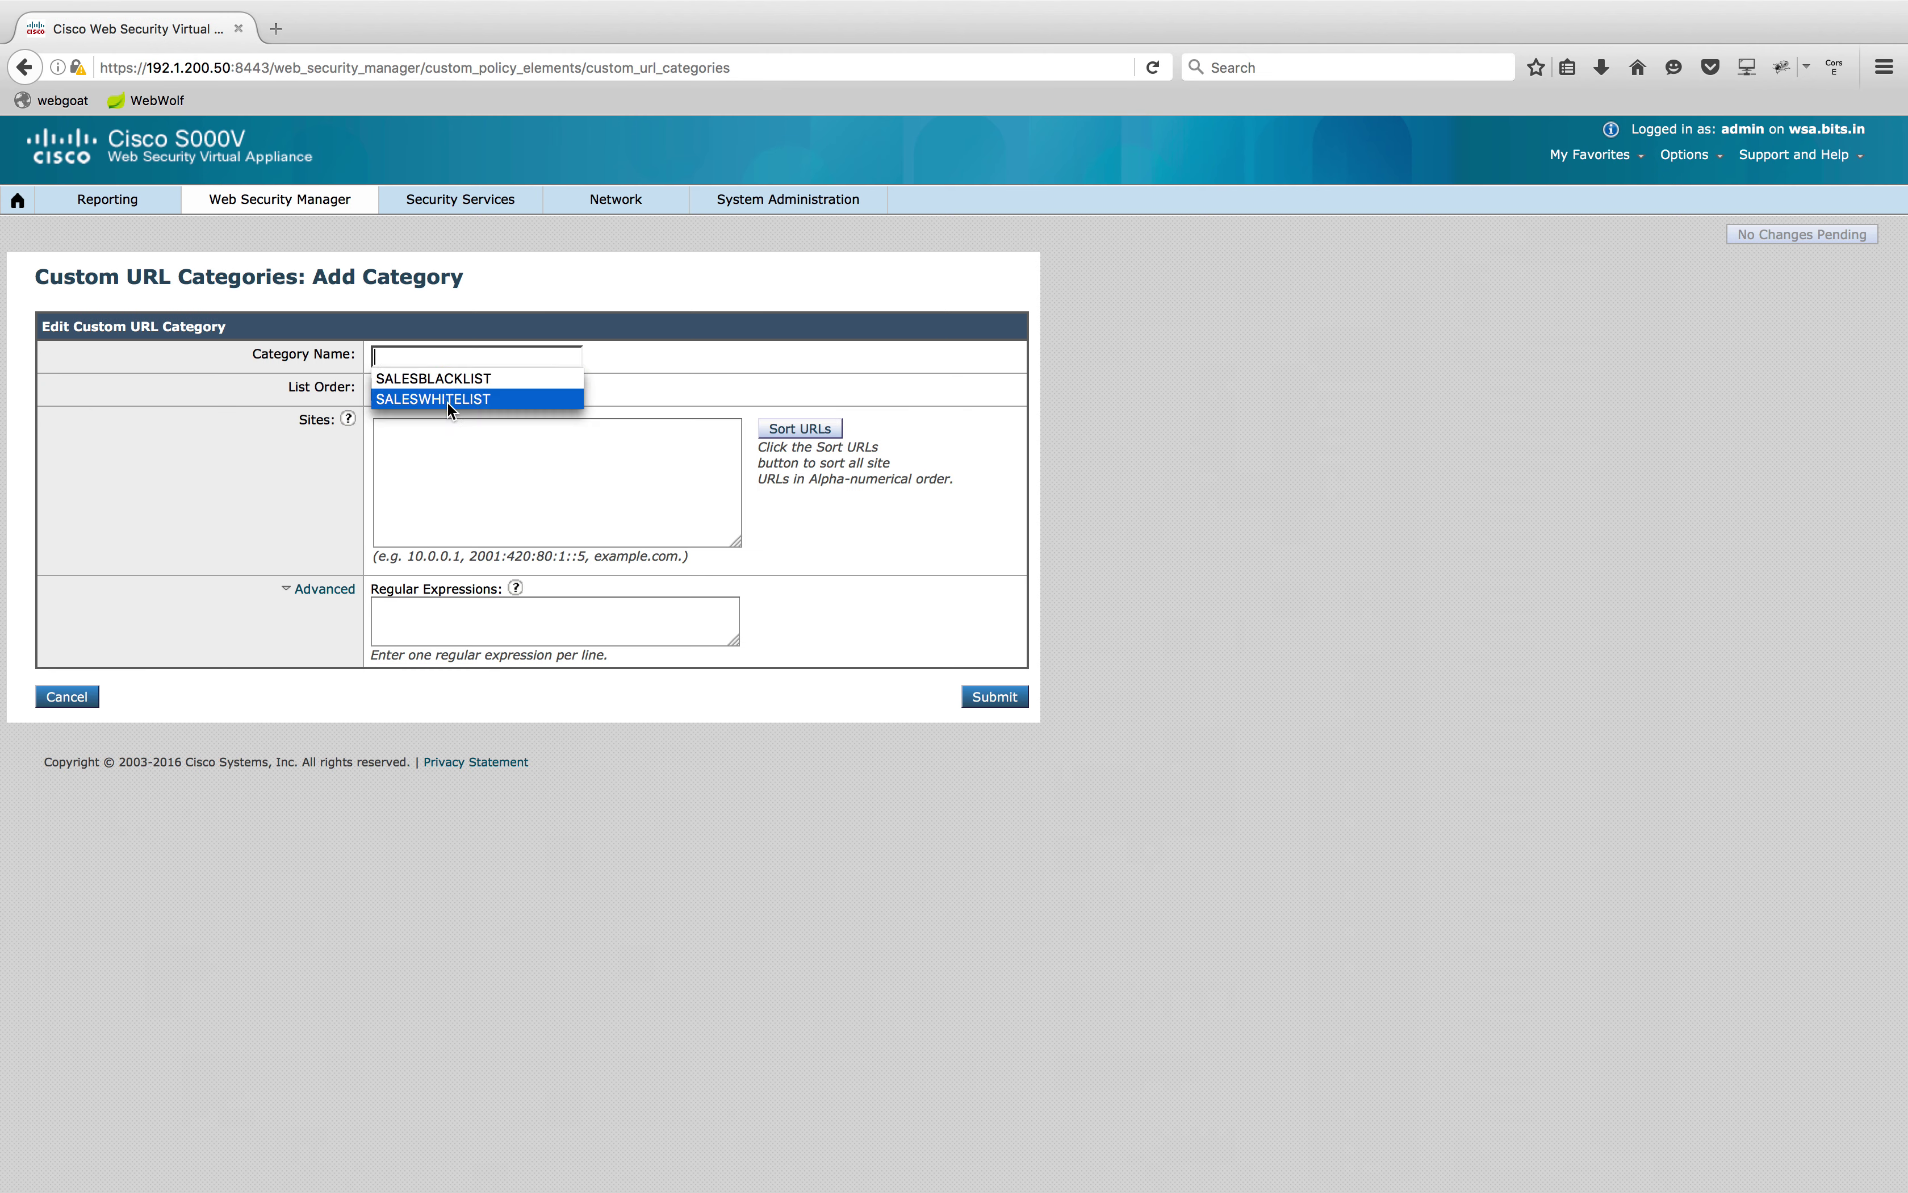
left_click(447, 399)
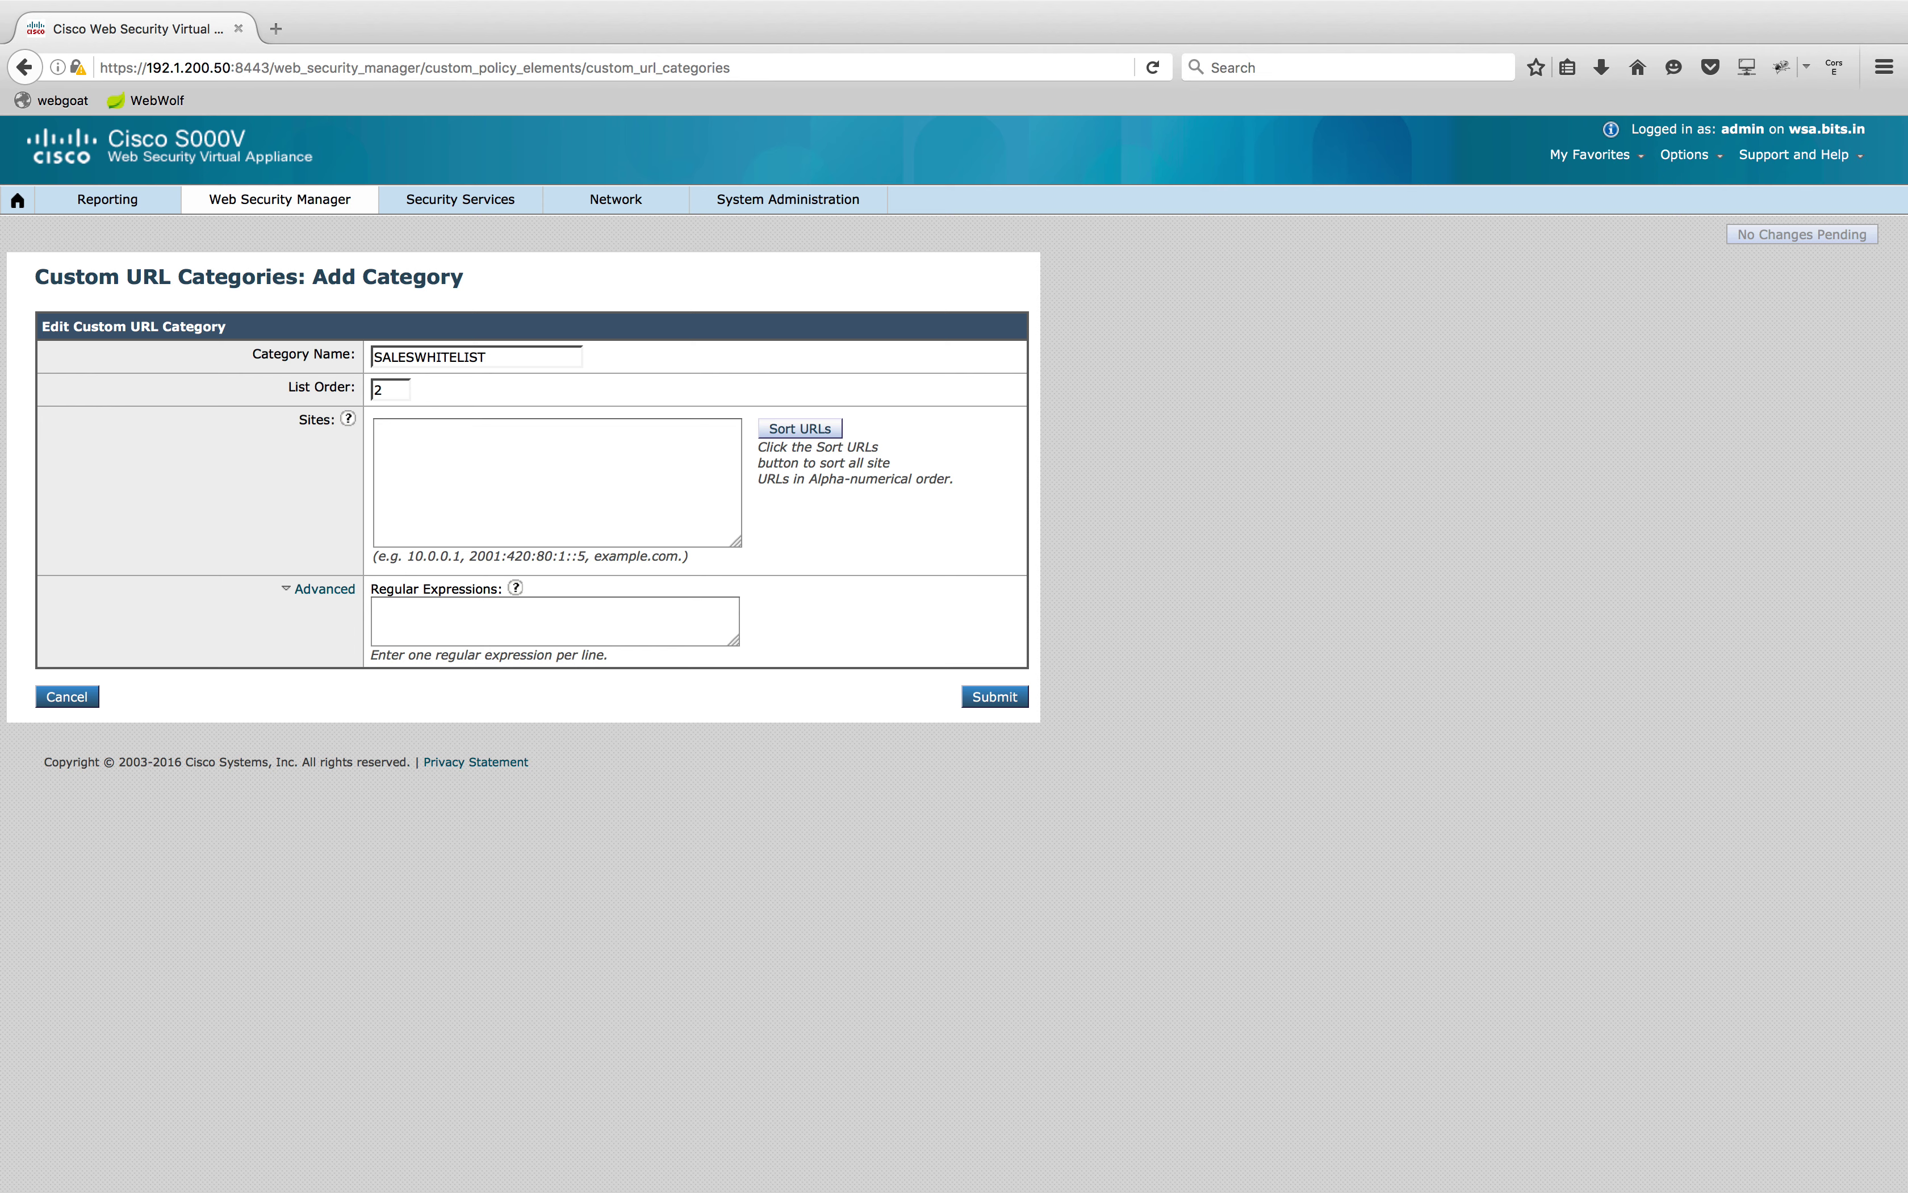
left_click(538, 467)
type("www")
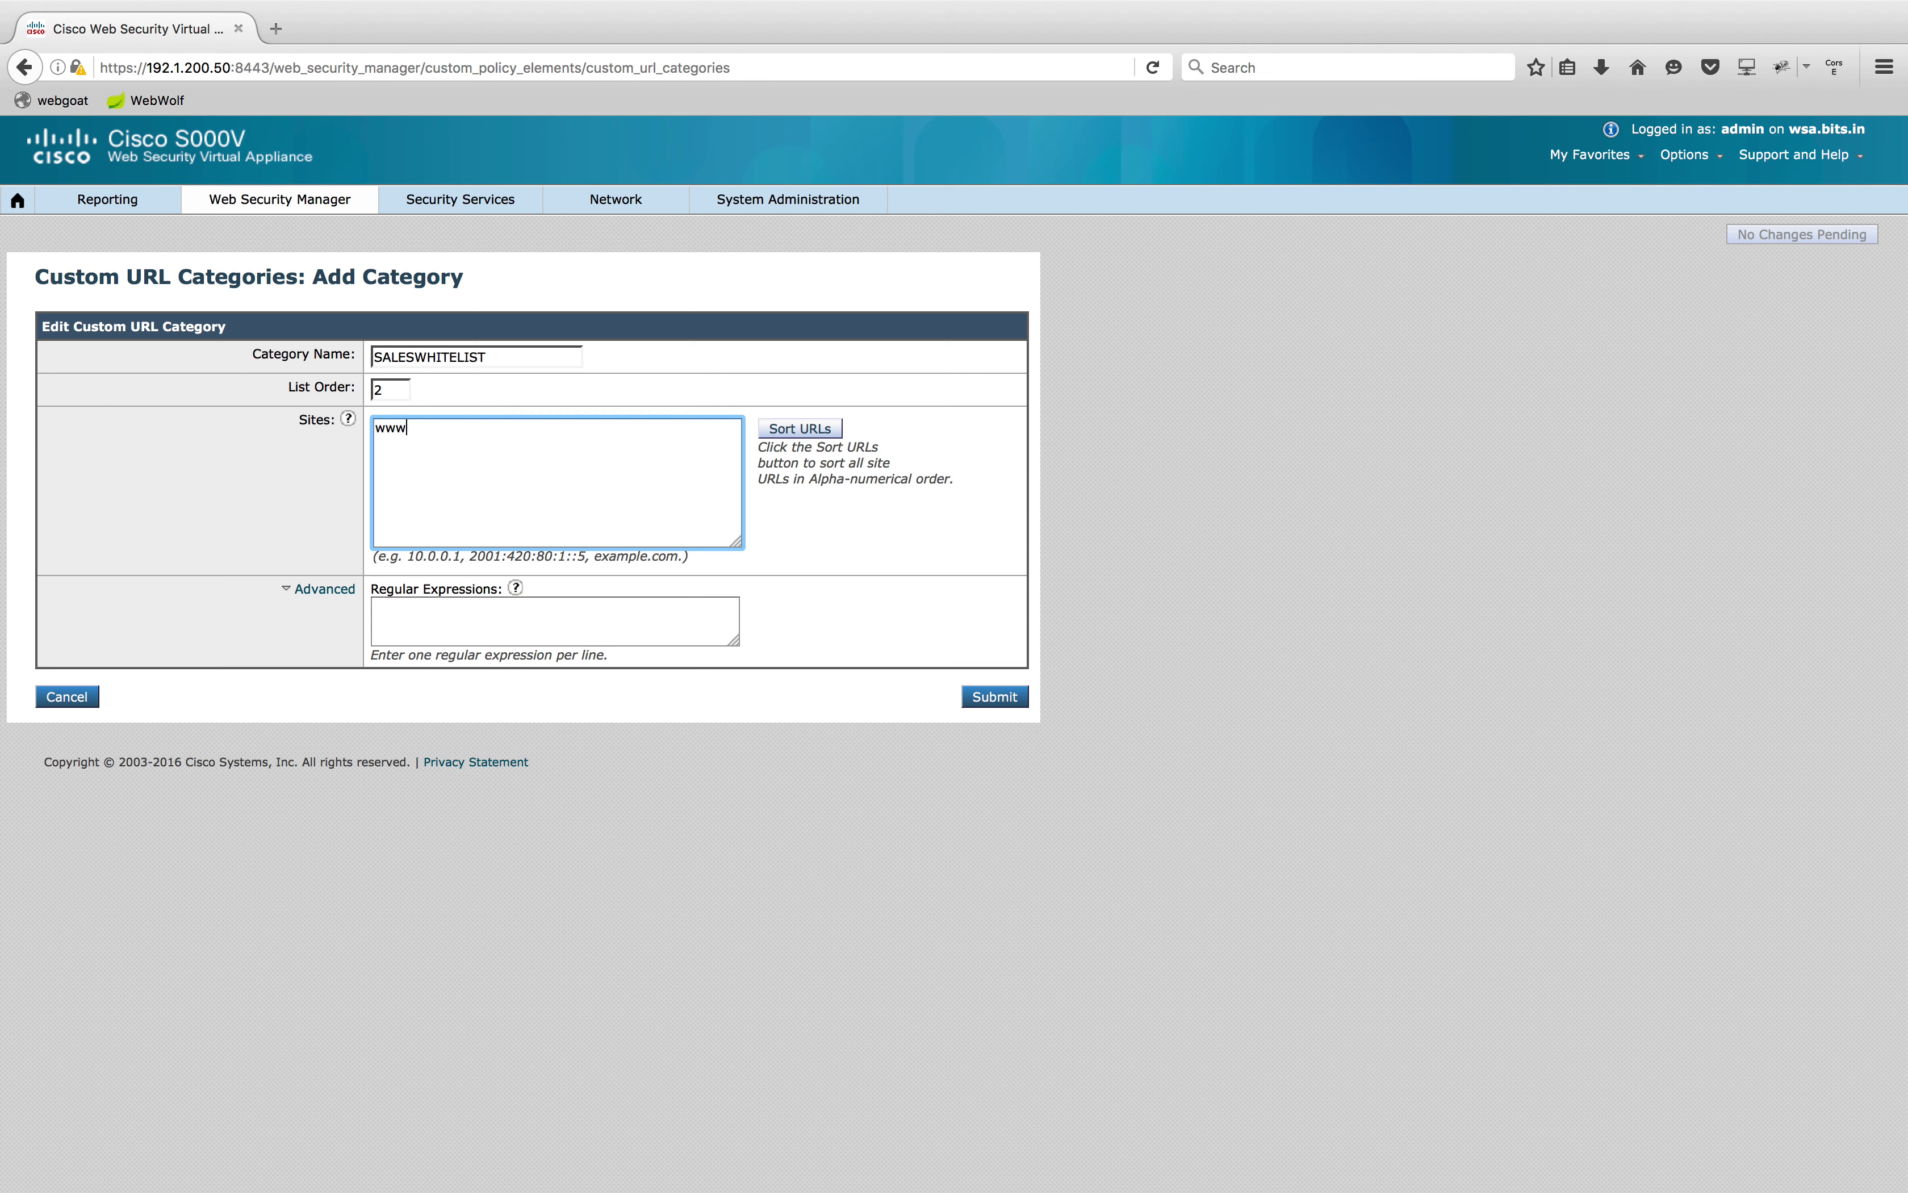
type(".cnn.com,.cnn.com")
left_click(750, 783)
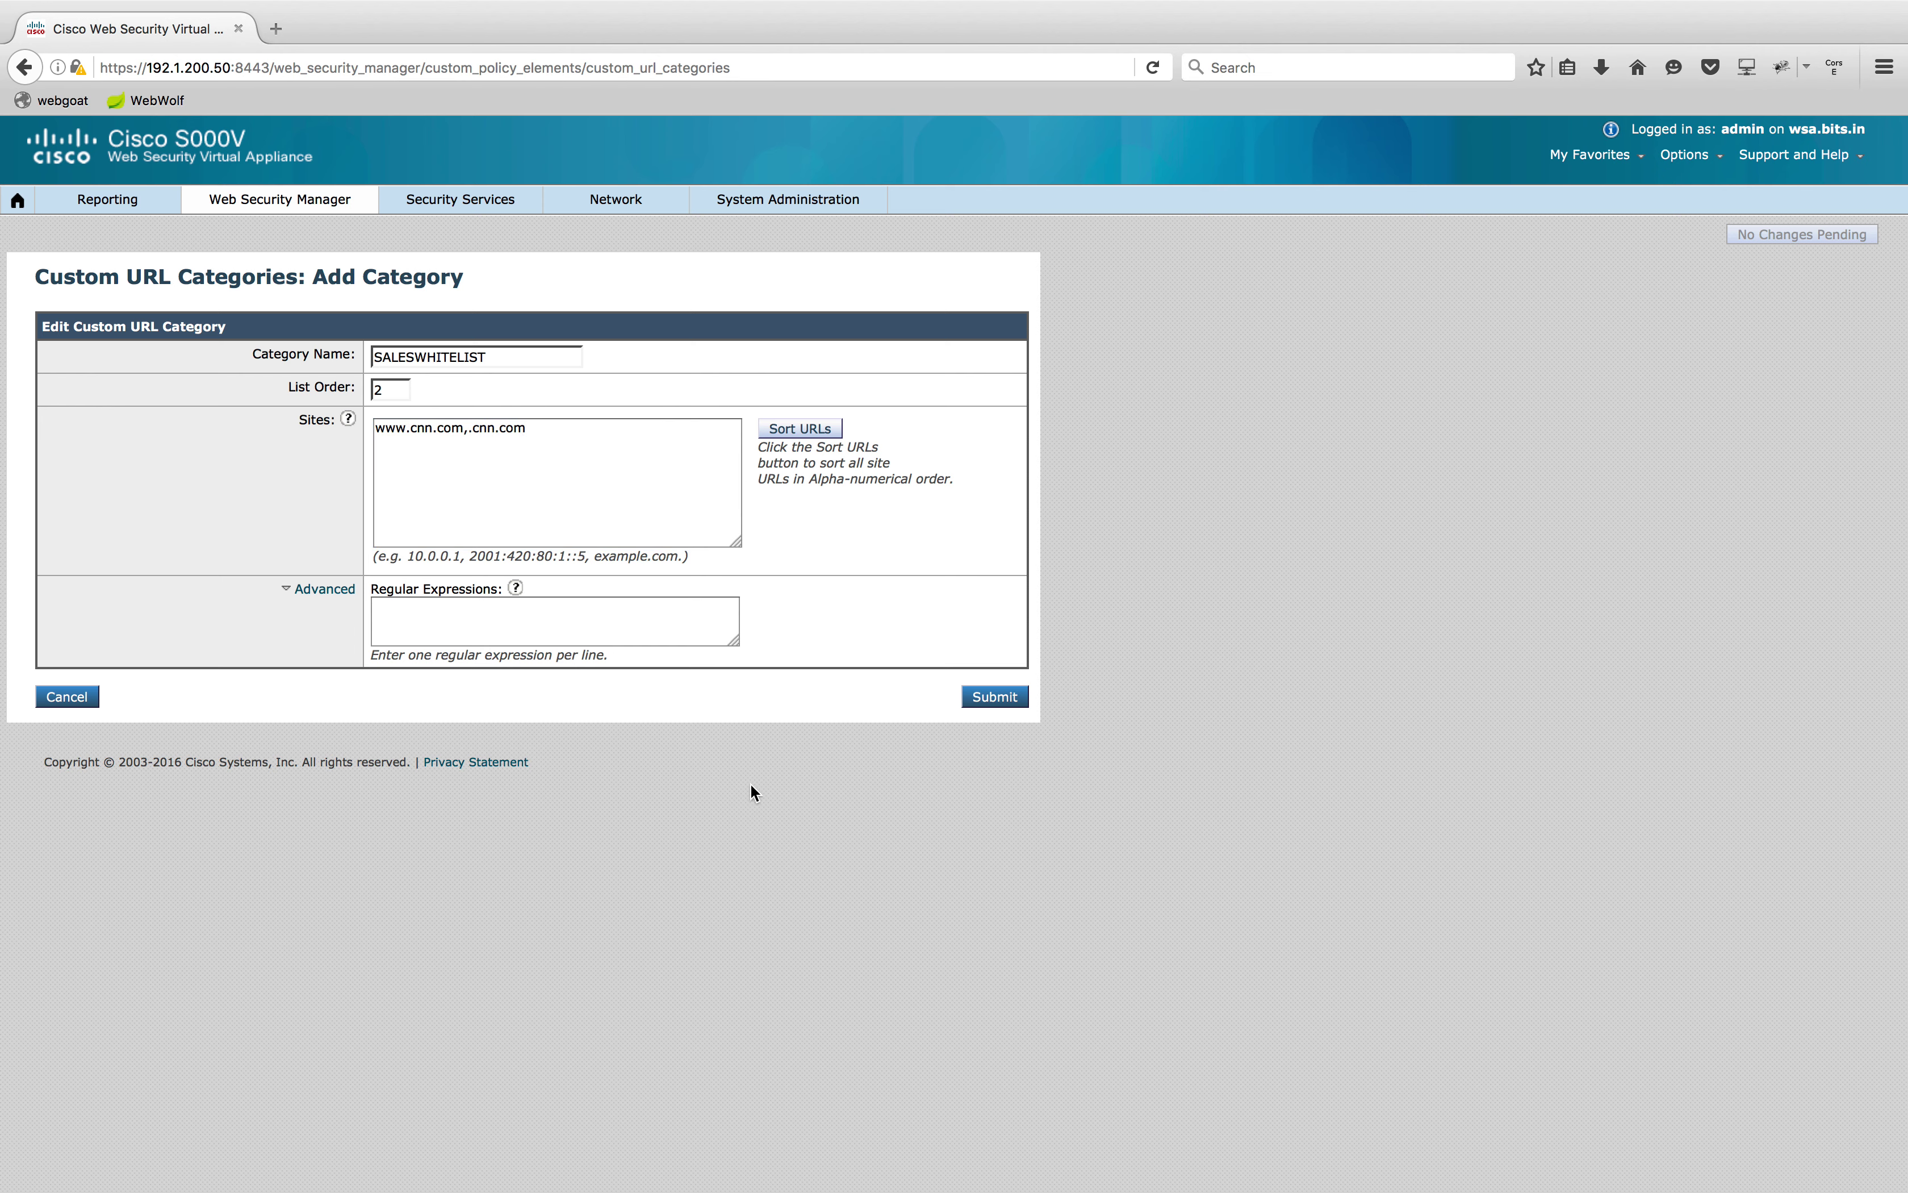
left_click(989, 702)
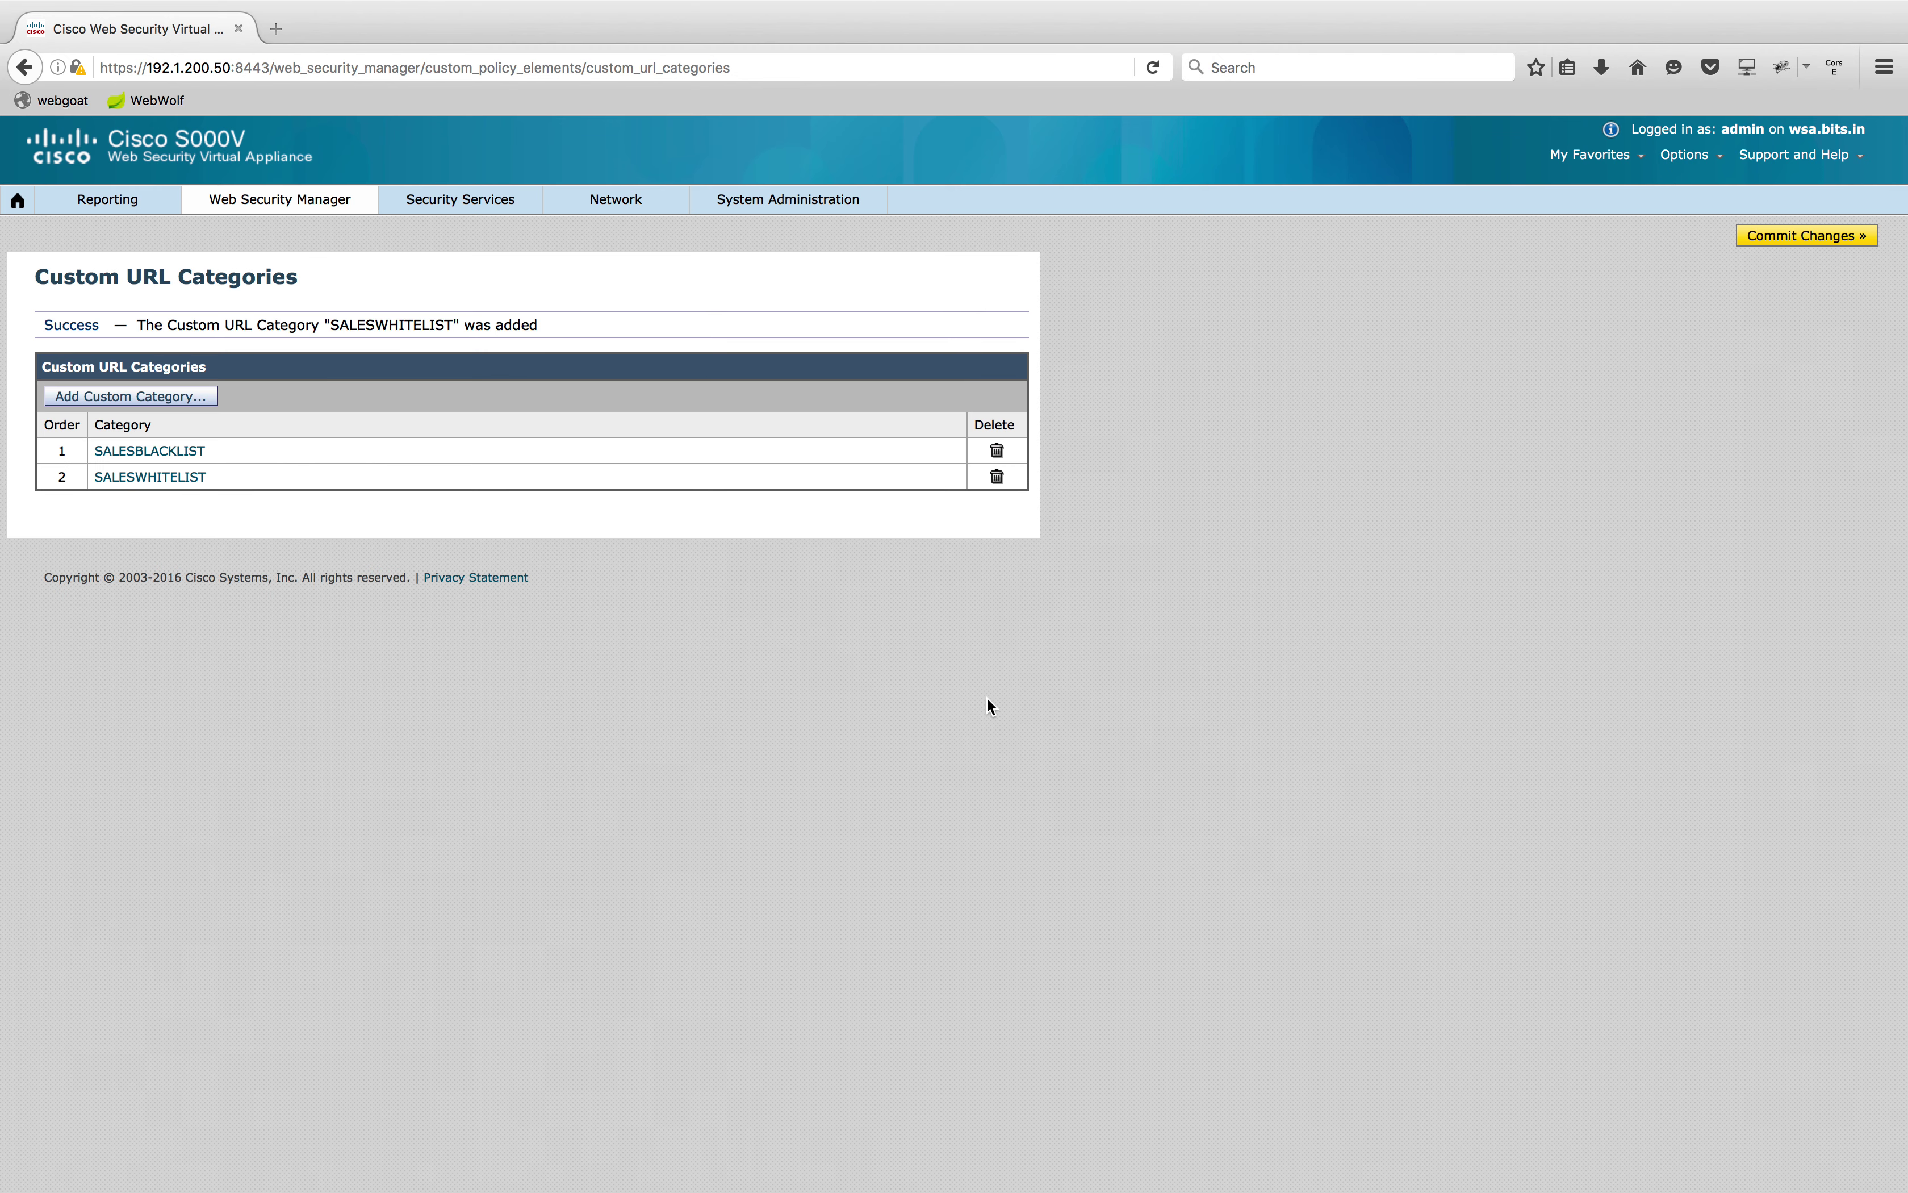
left_click(1818, 235)
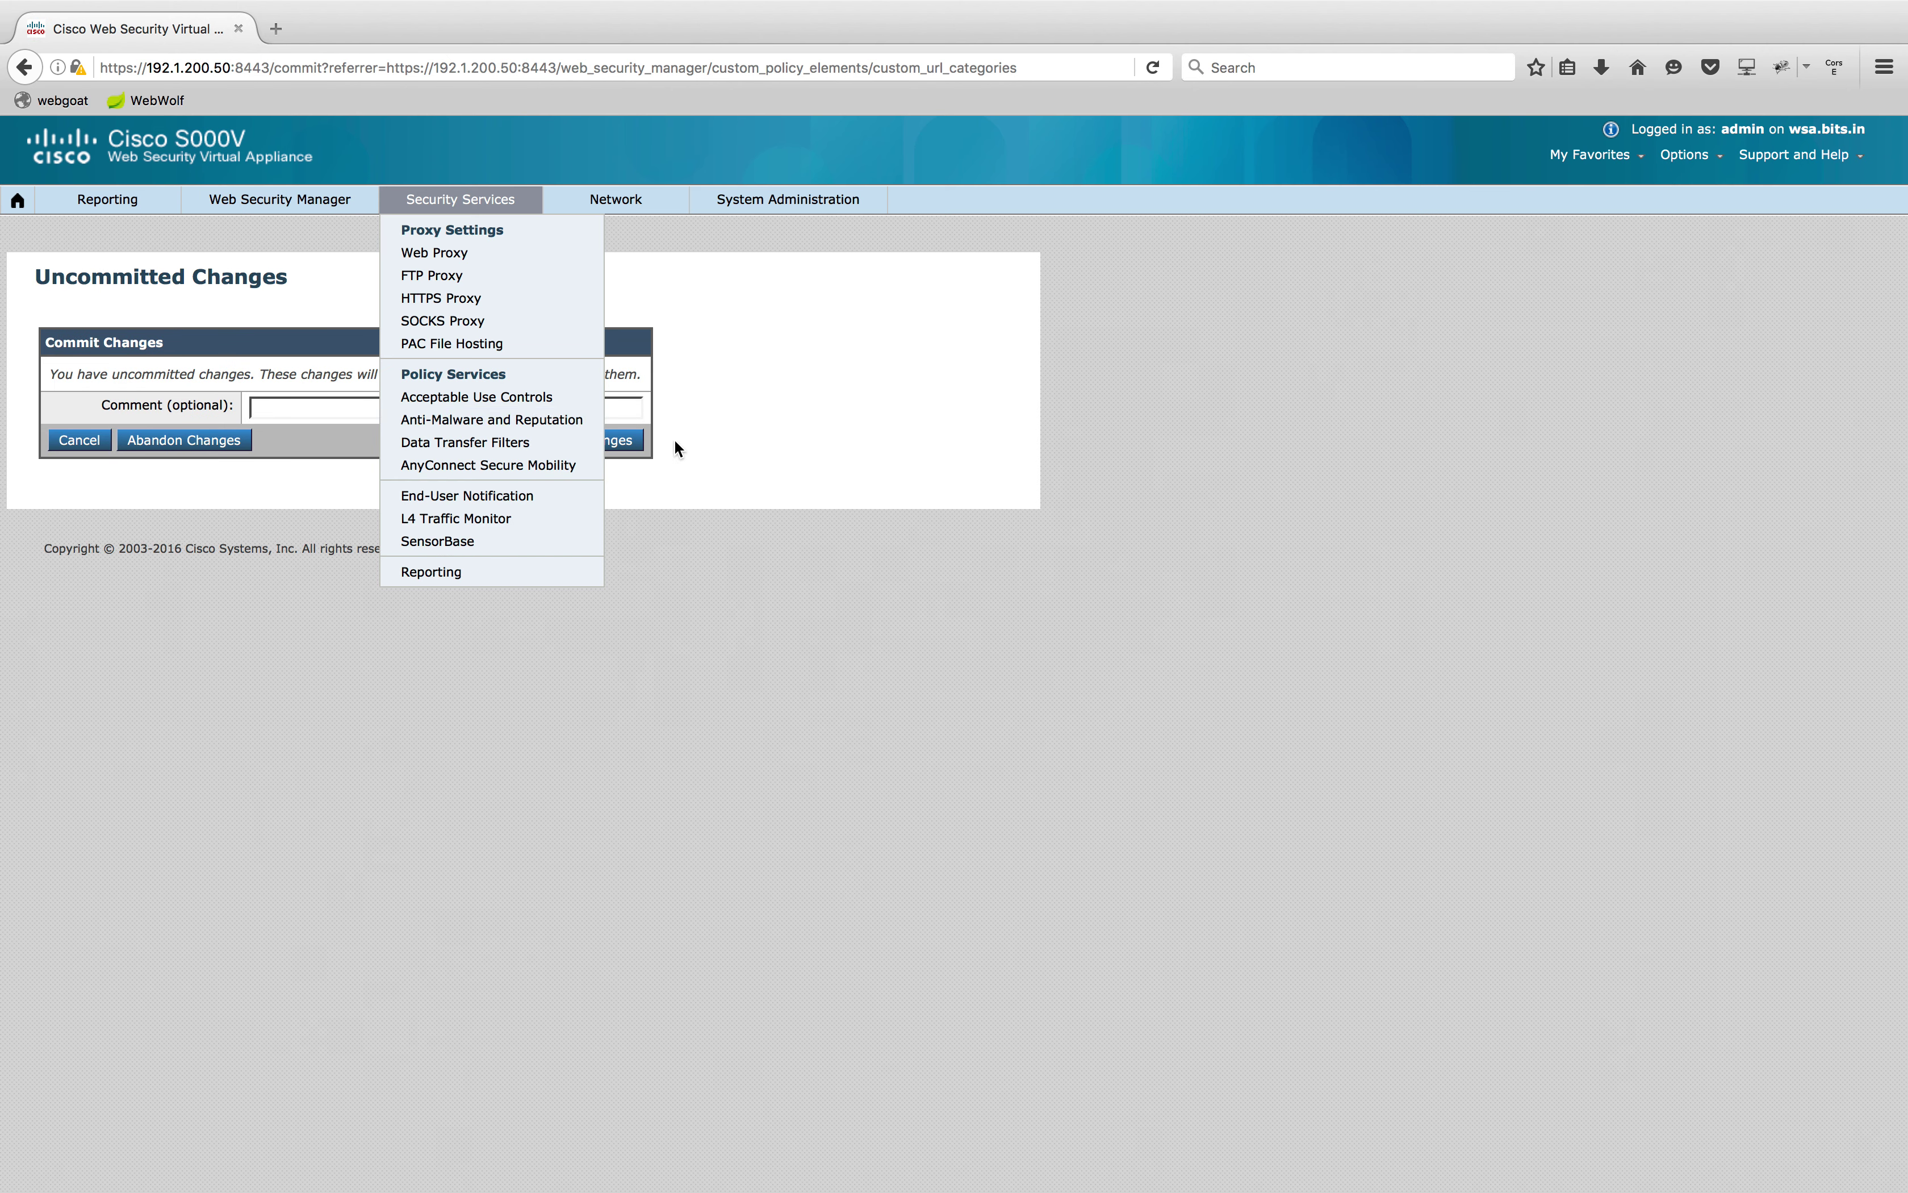
left_click(636, 440)
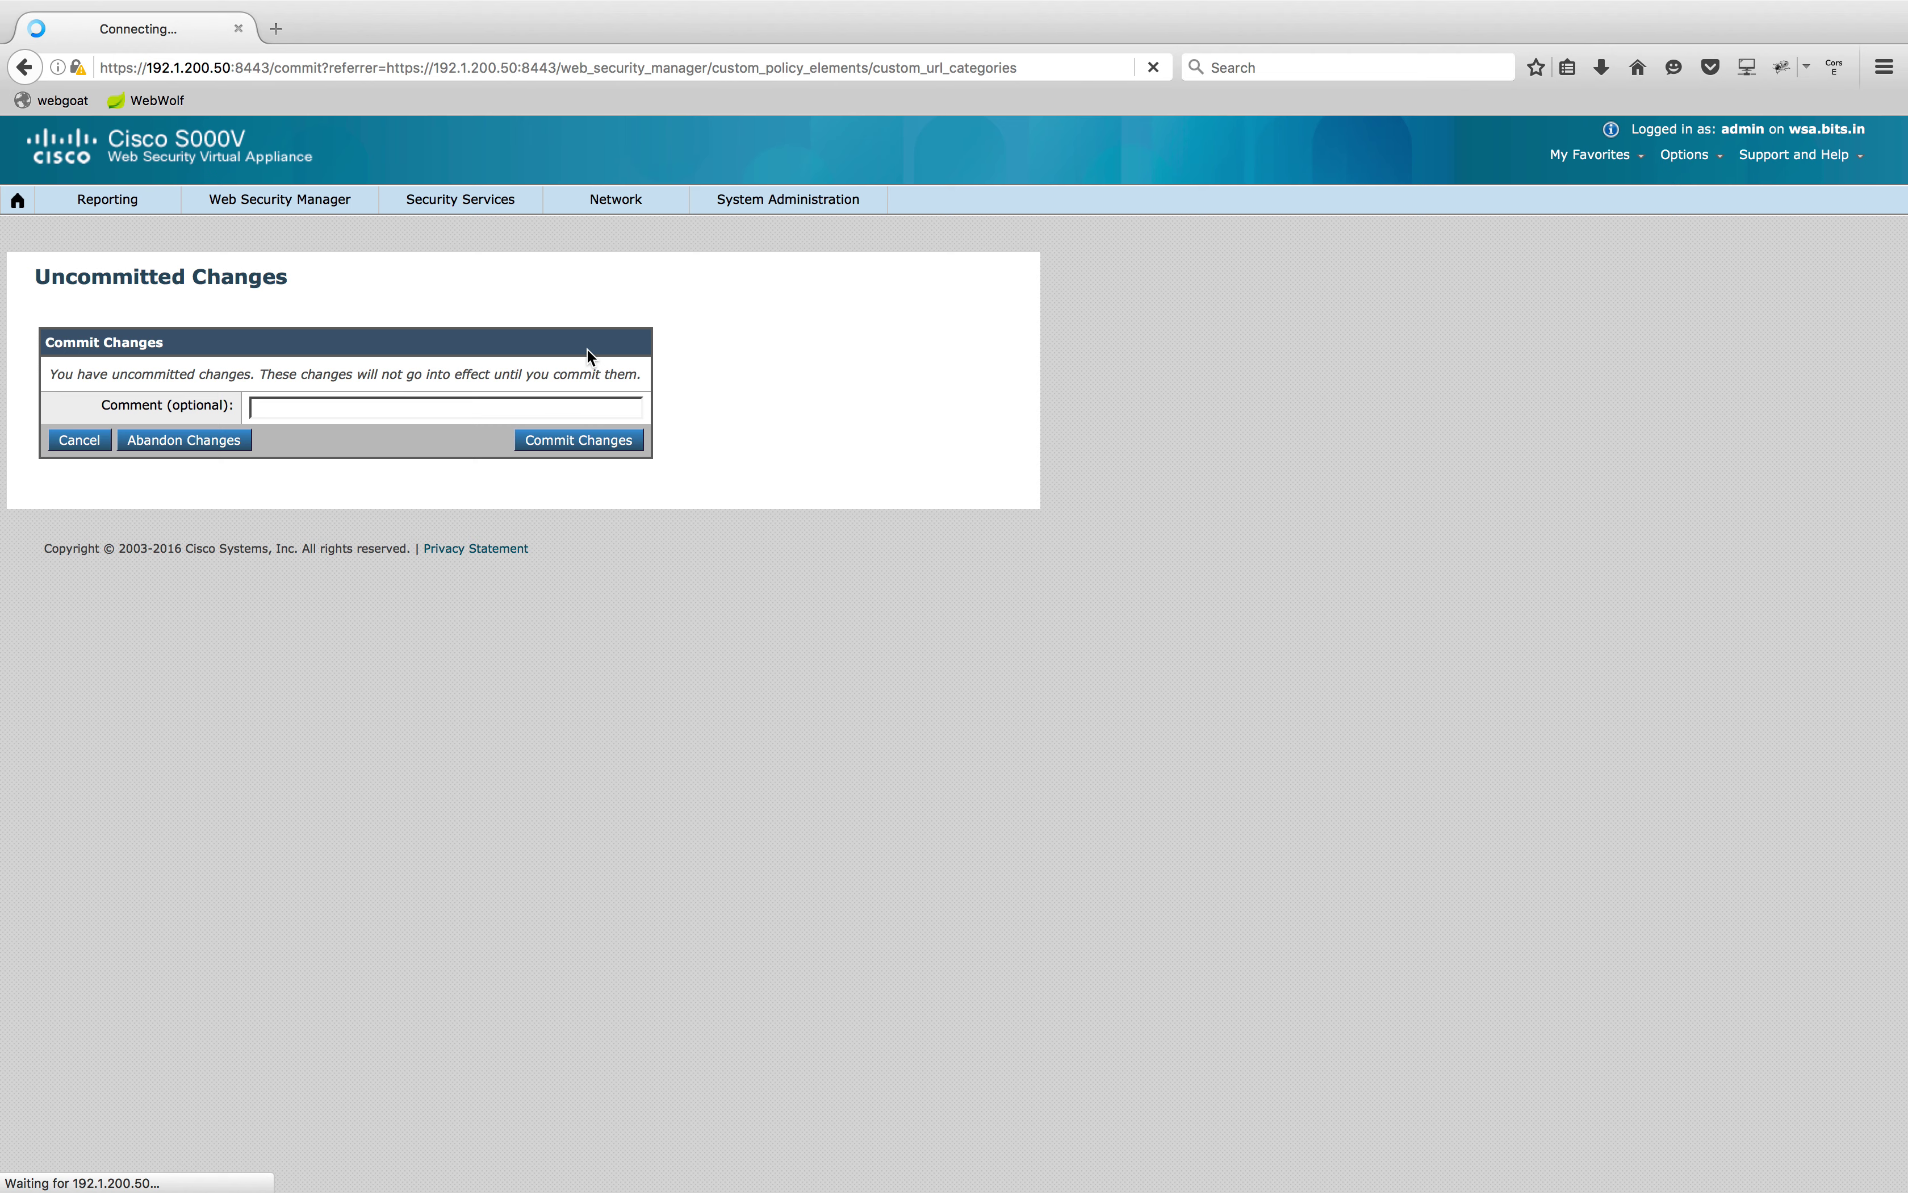
Include SALESWHITELIST in SALES POLICY's URL filtering and set it to Allow
mouse_move(286, 201)
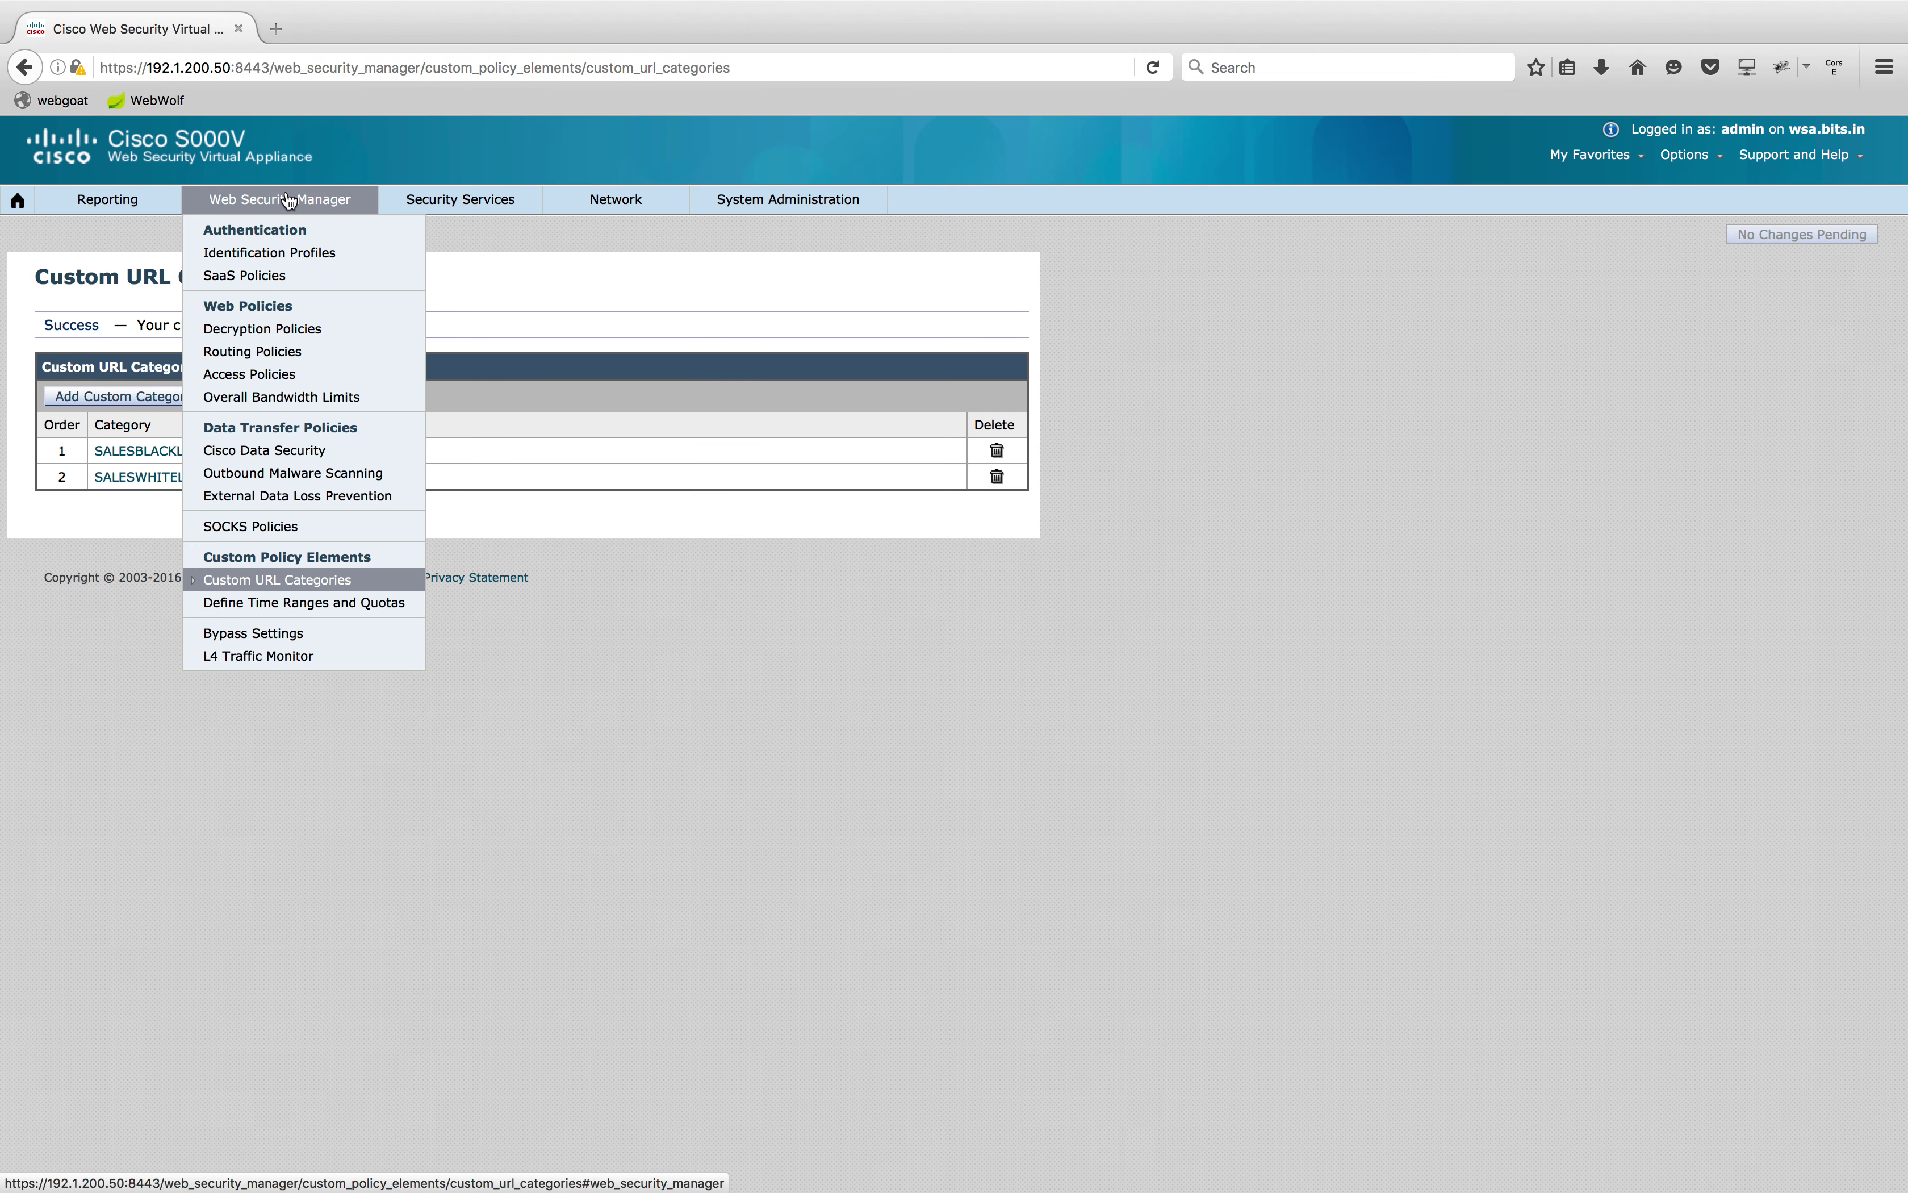
left_click(294, 374)
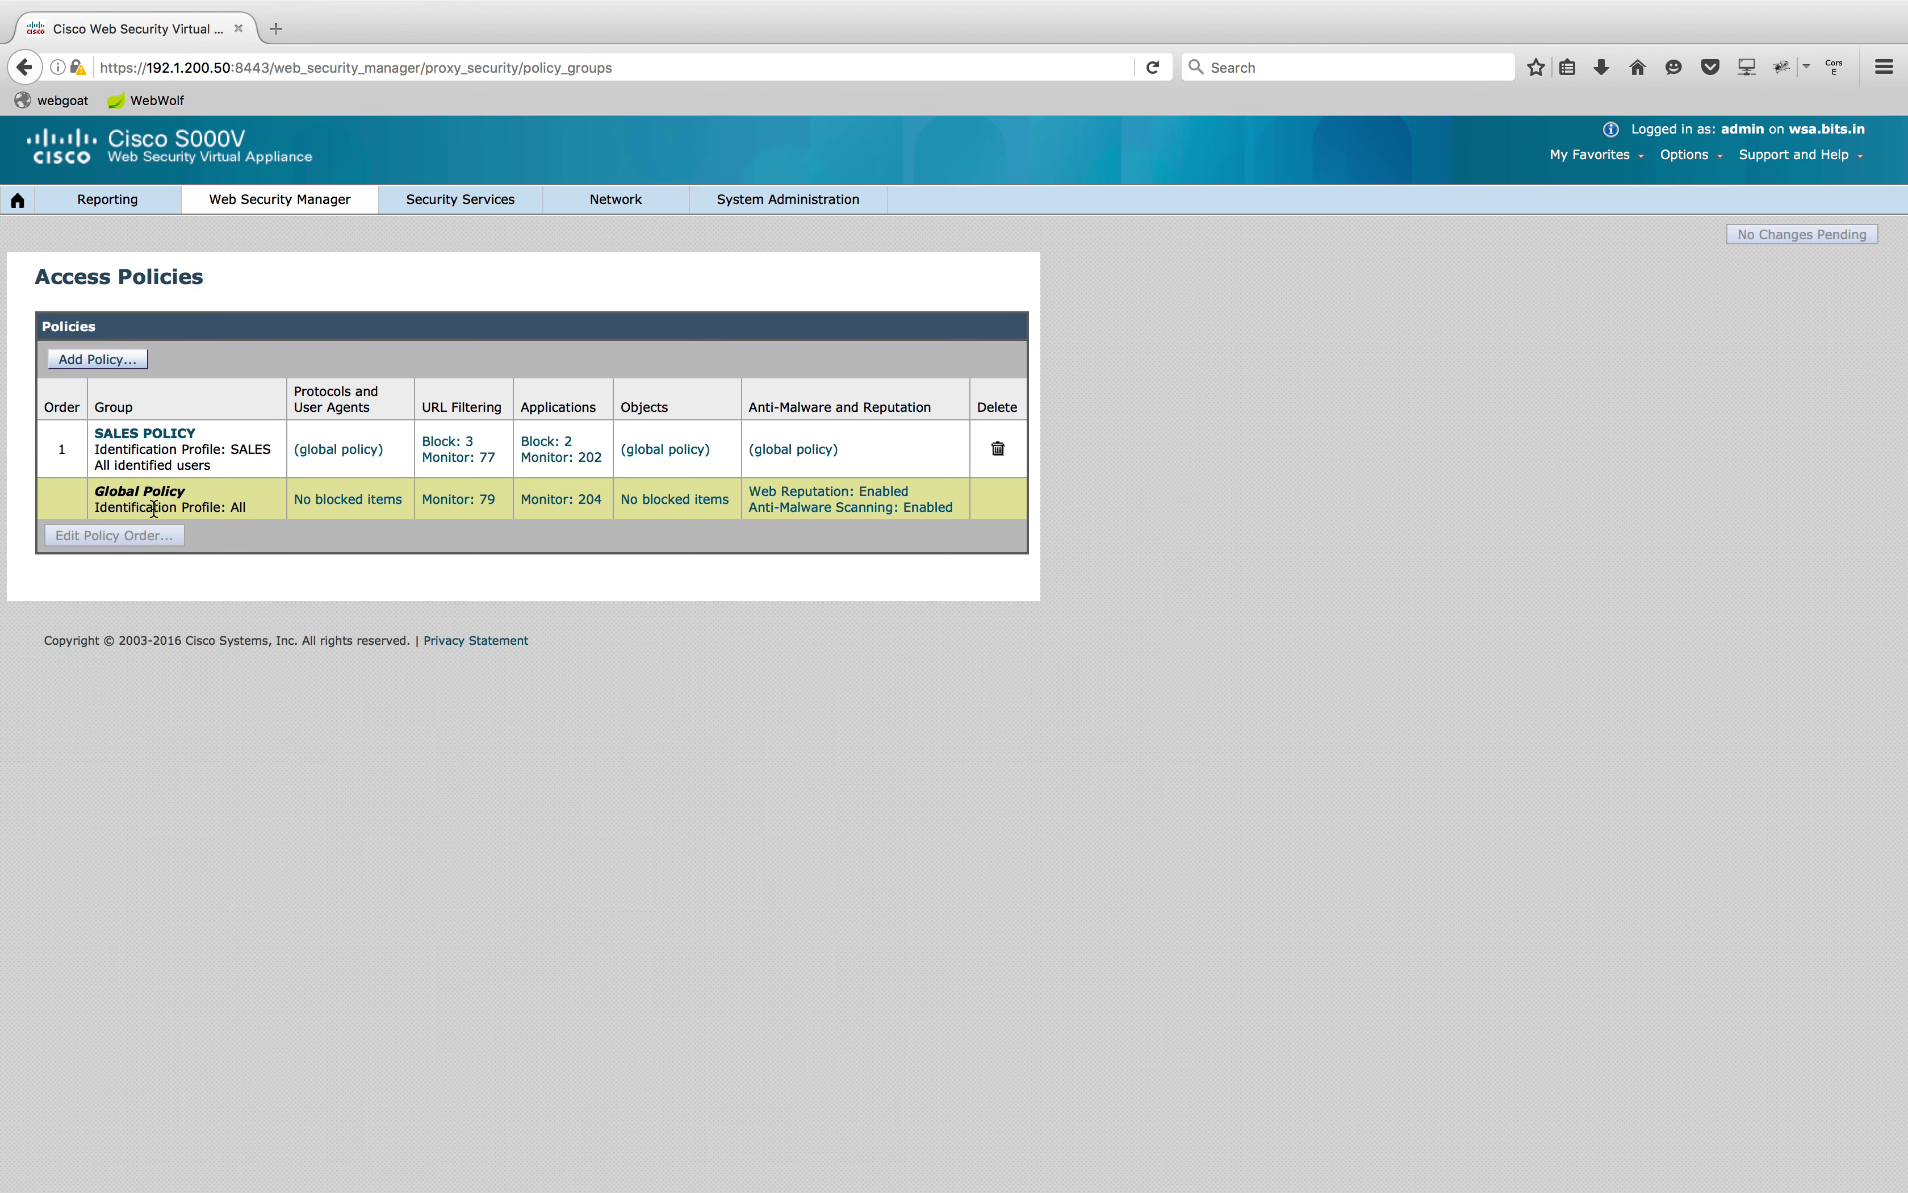
left_click(451, 457)
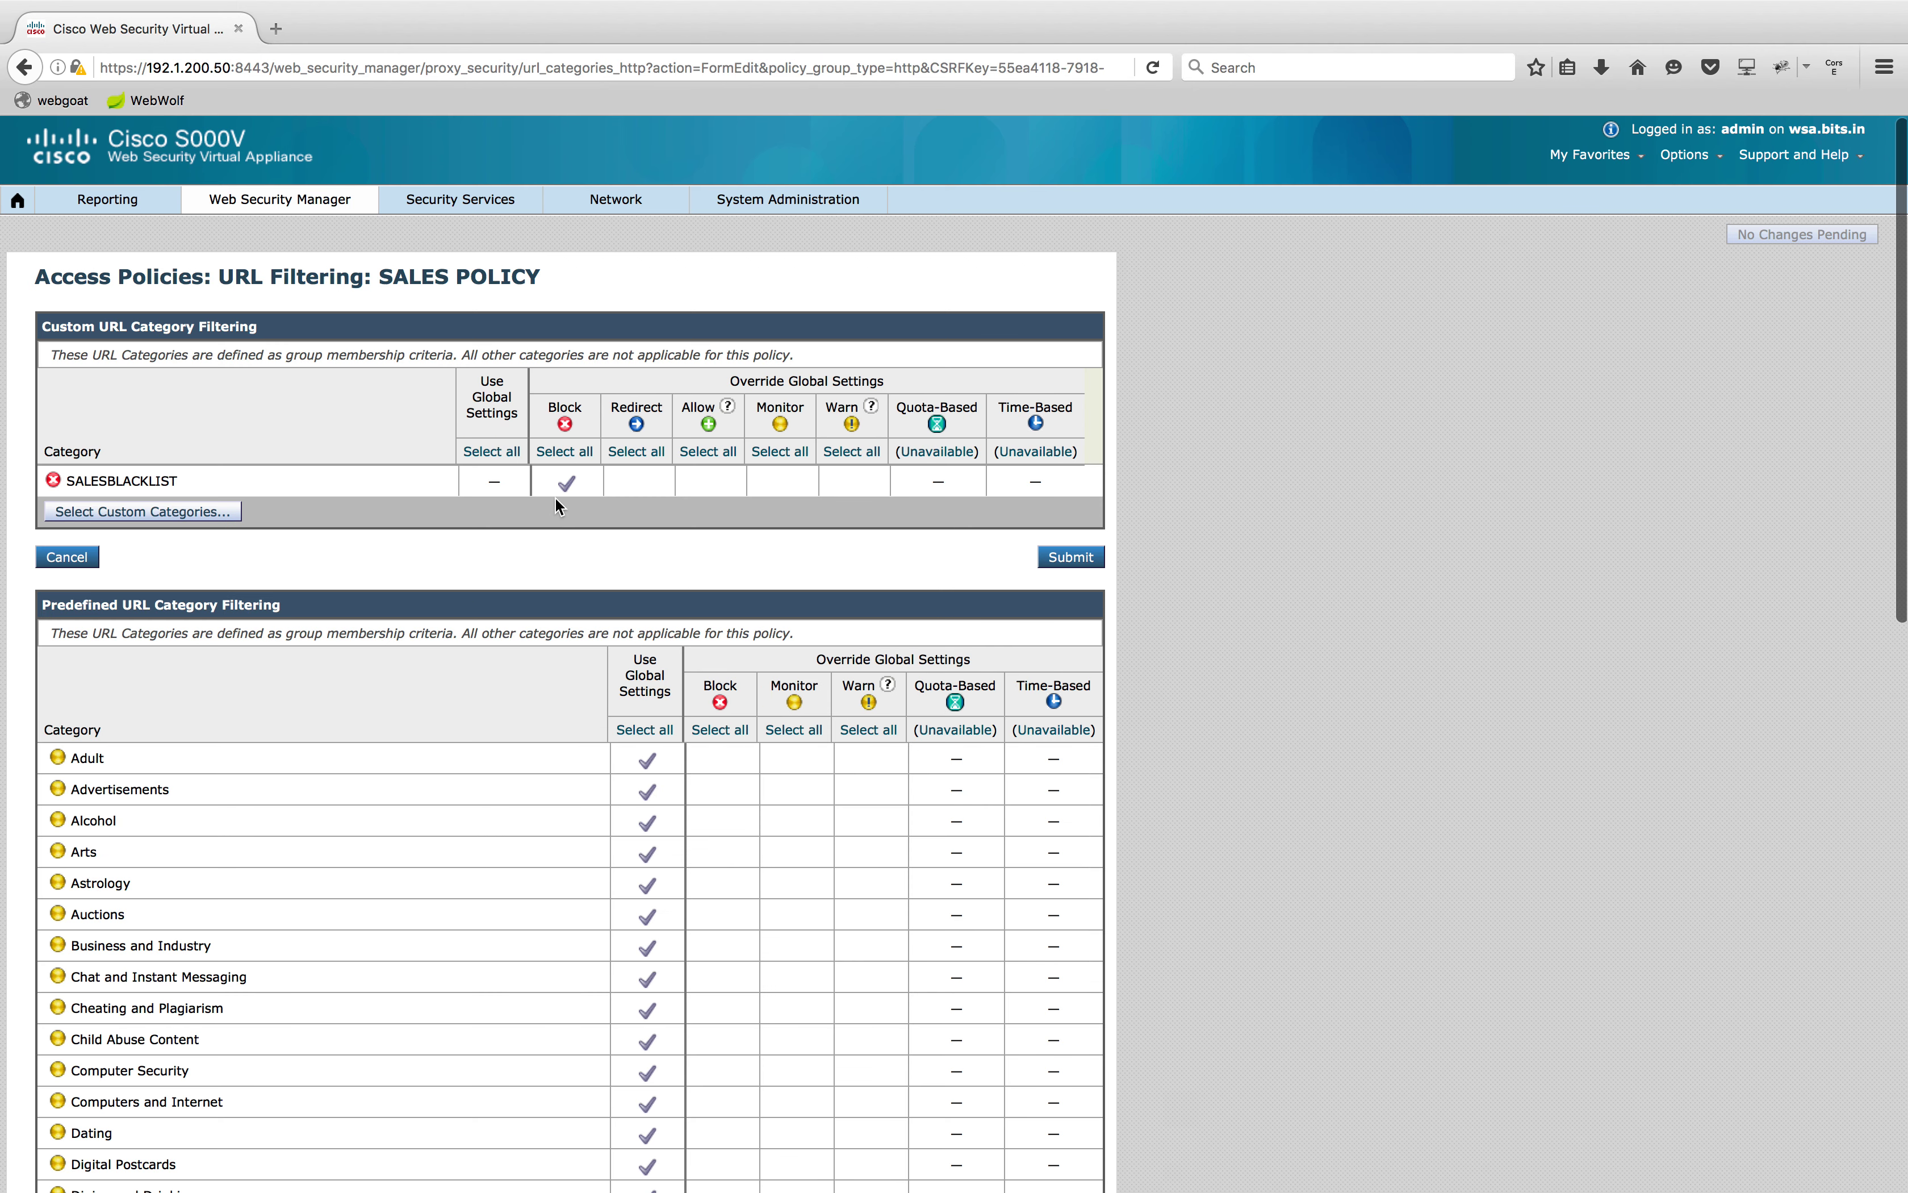
left_click(119, 513)
left_click(1262, 675)
left_click(1101, 698)
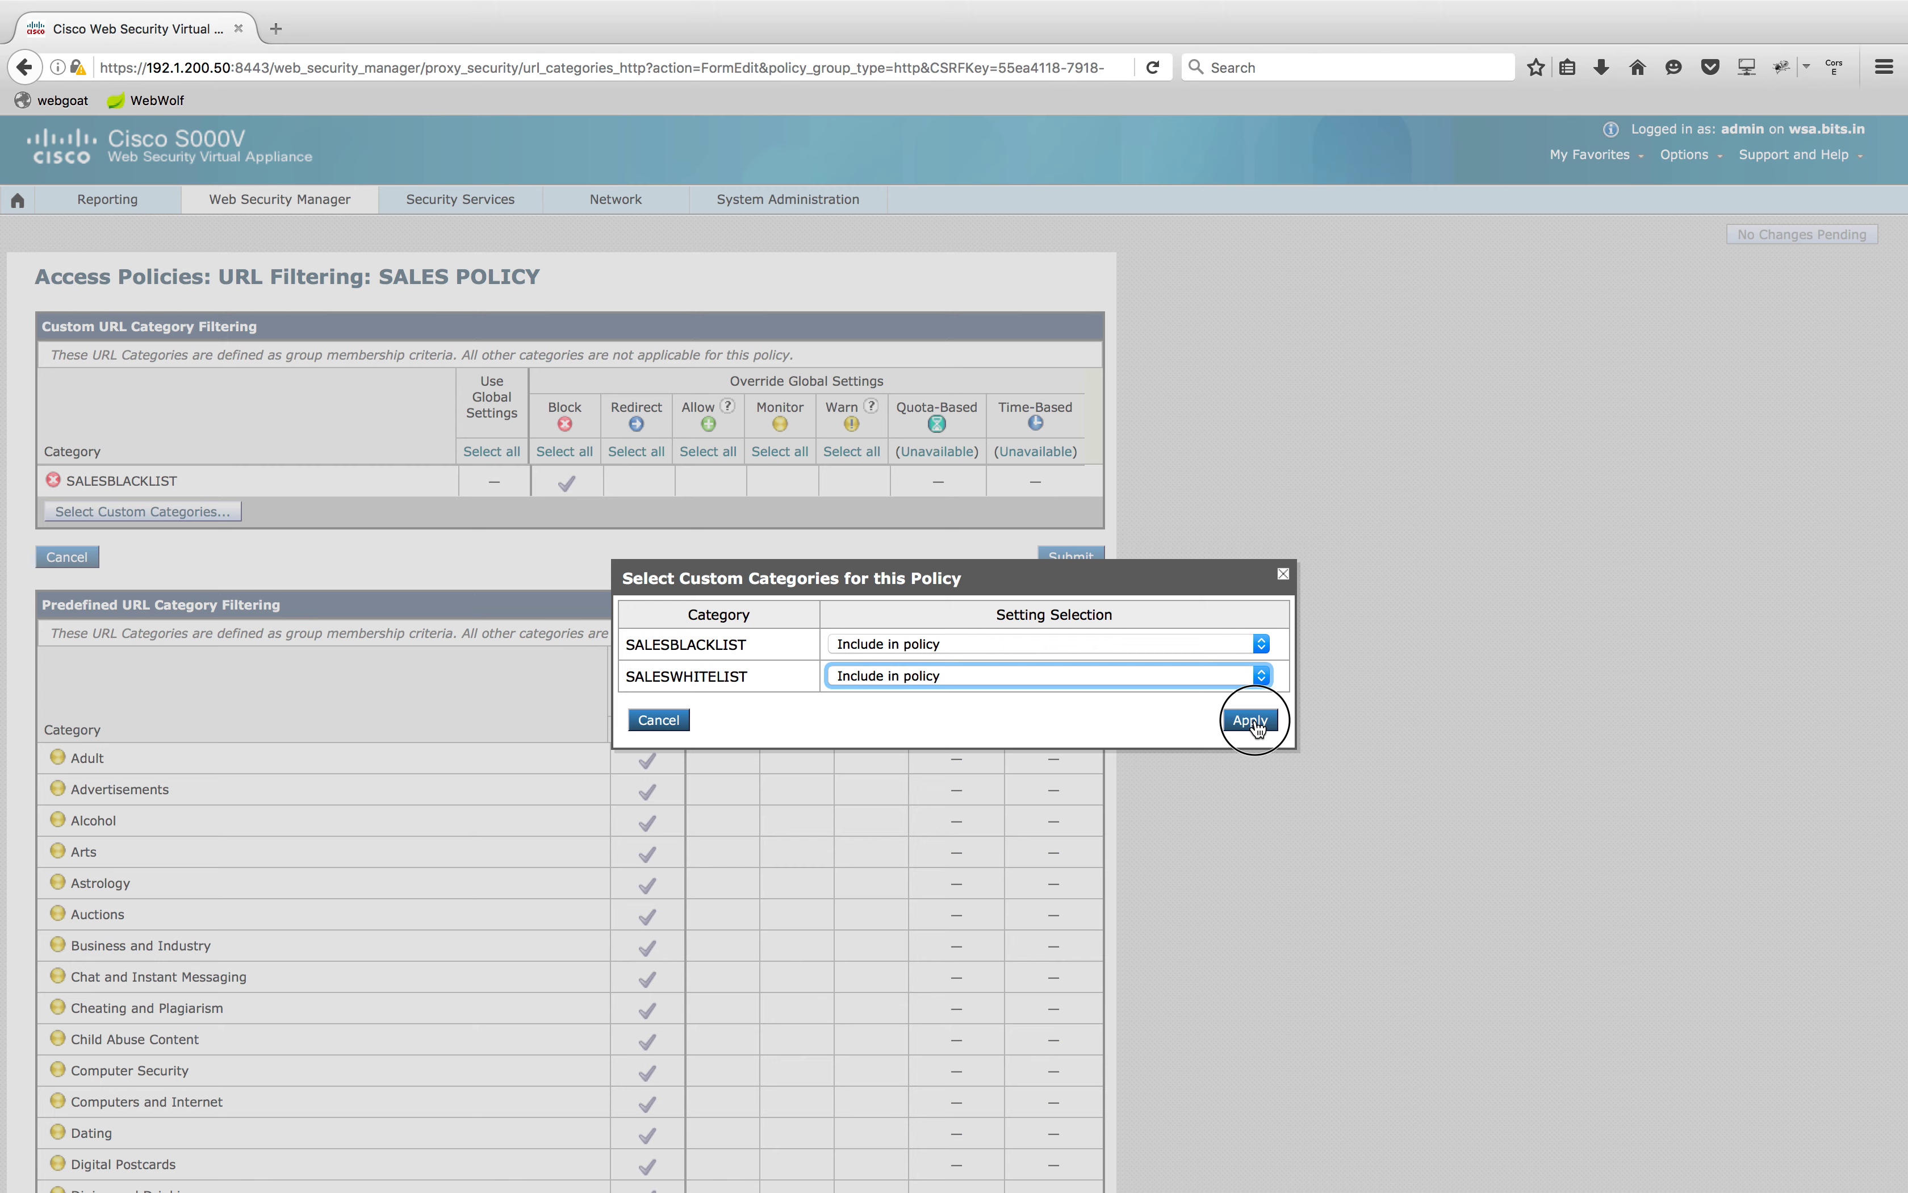
left_click(1250, 720)
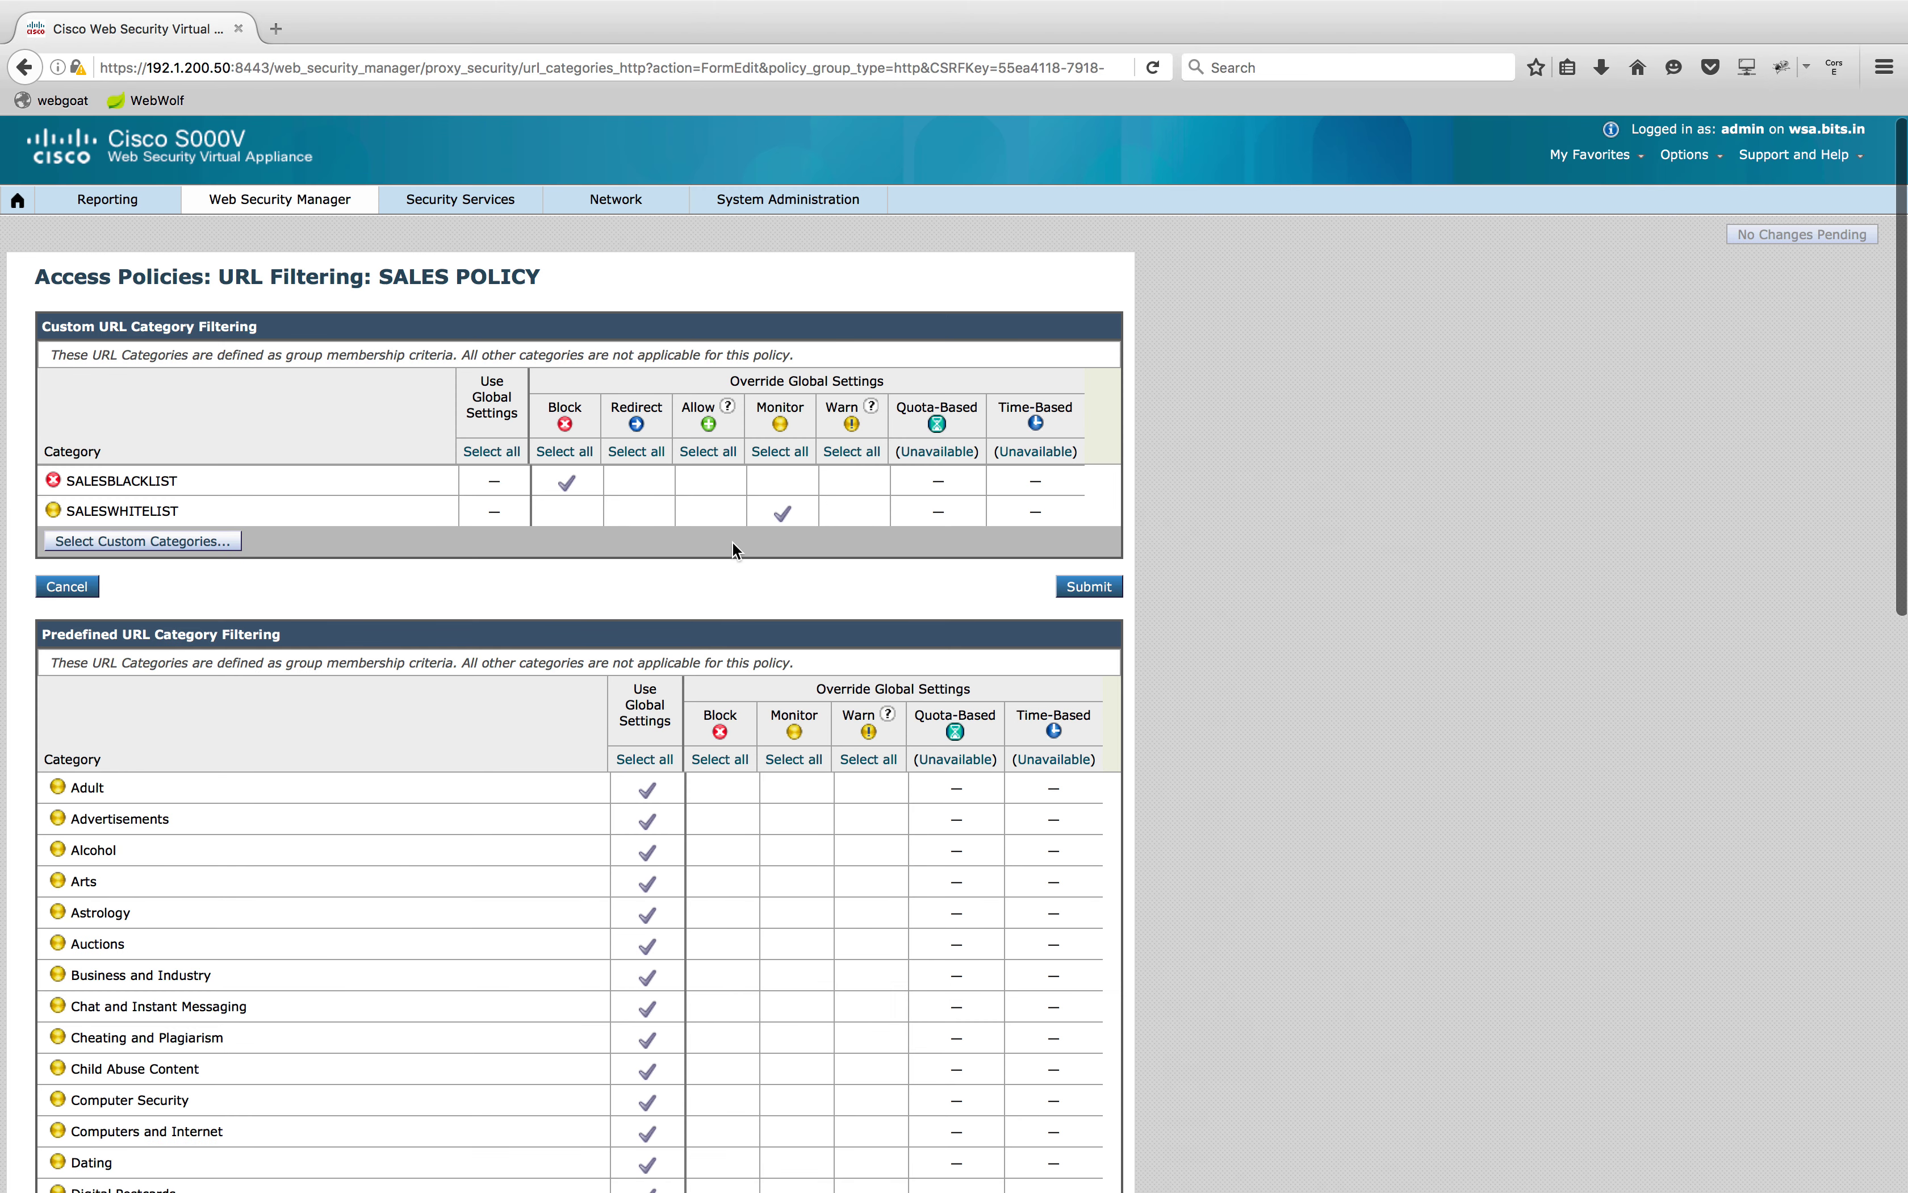
left_click(710, 513)
Block the News category, submit the SALES POLICY filtering, and commit the changes
scroll(1283, 681, "down", 2)
scroll(1284, 682, "down", 10)
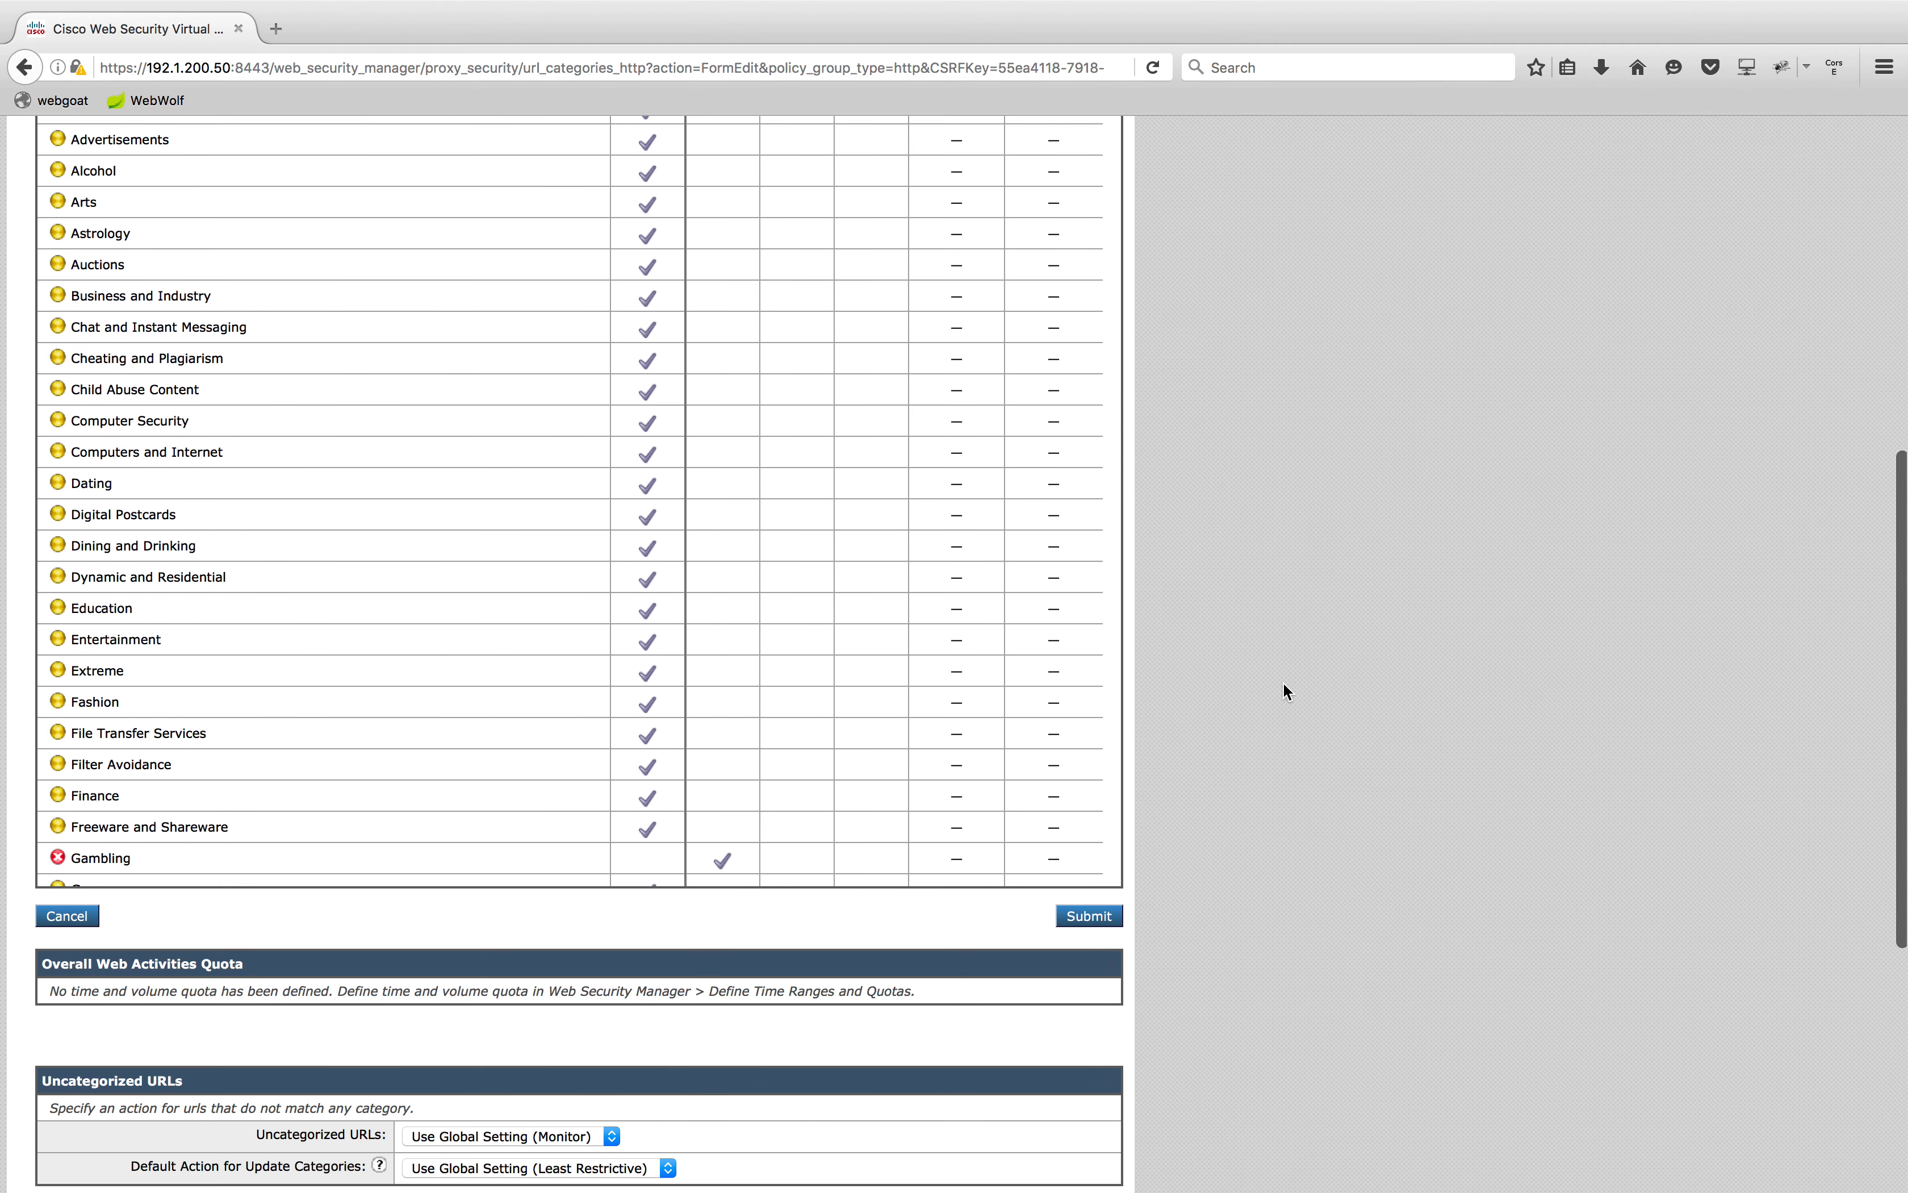
scroll(677, 525, "down", 12)
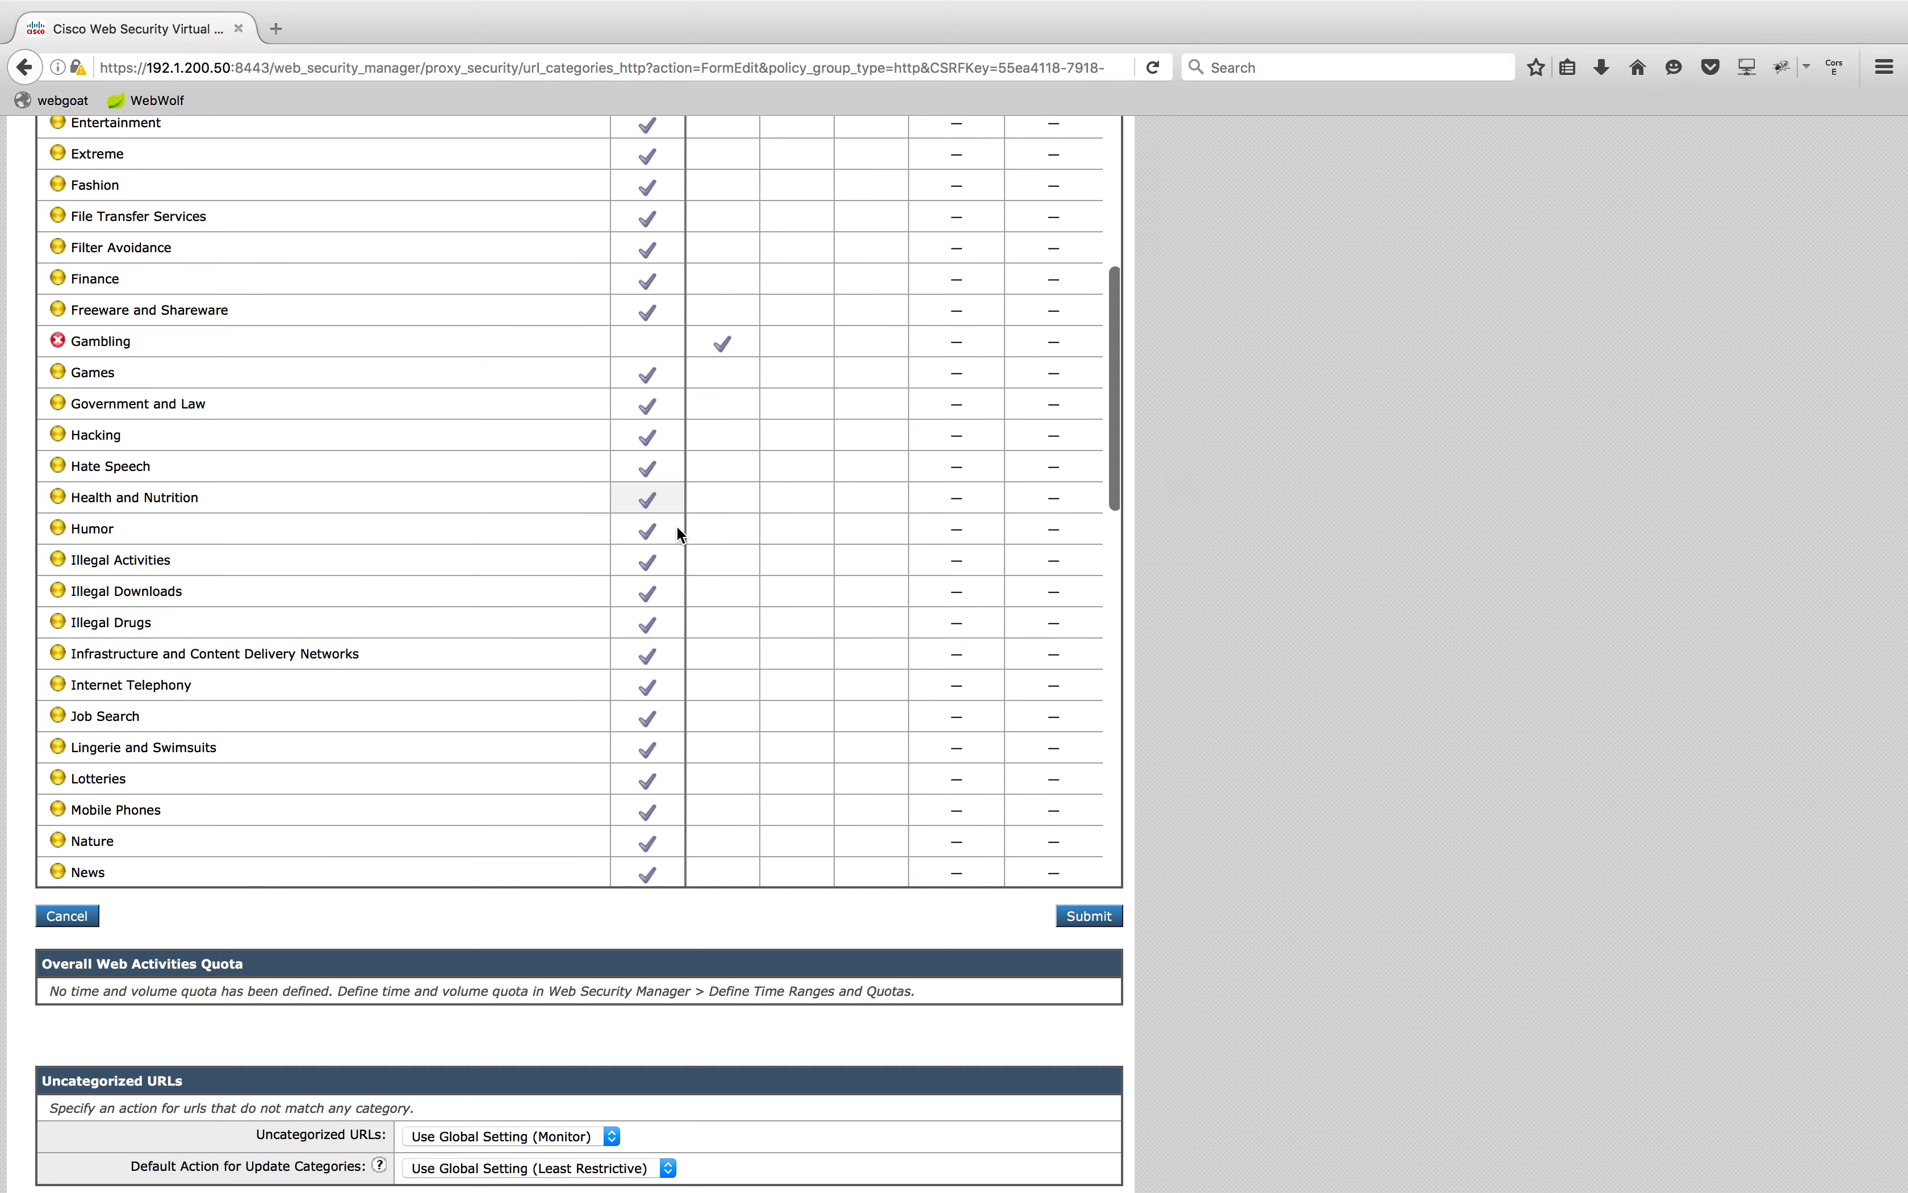
left_click(717, 668)
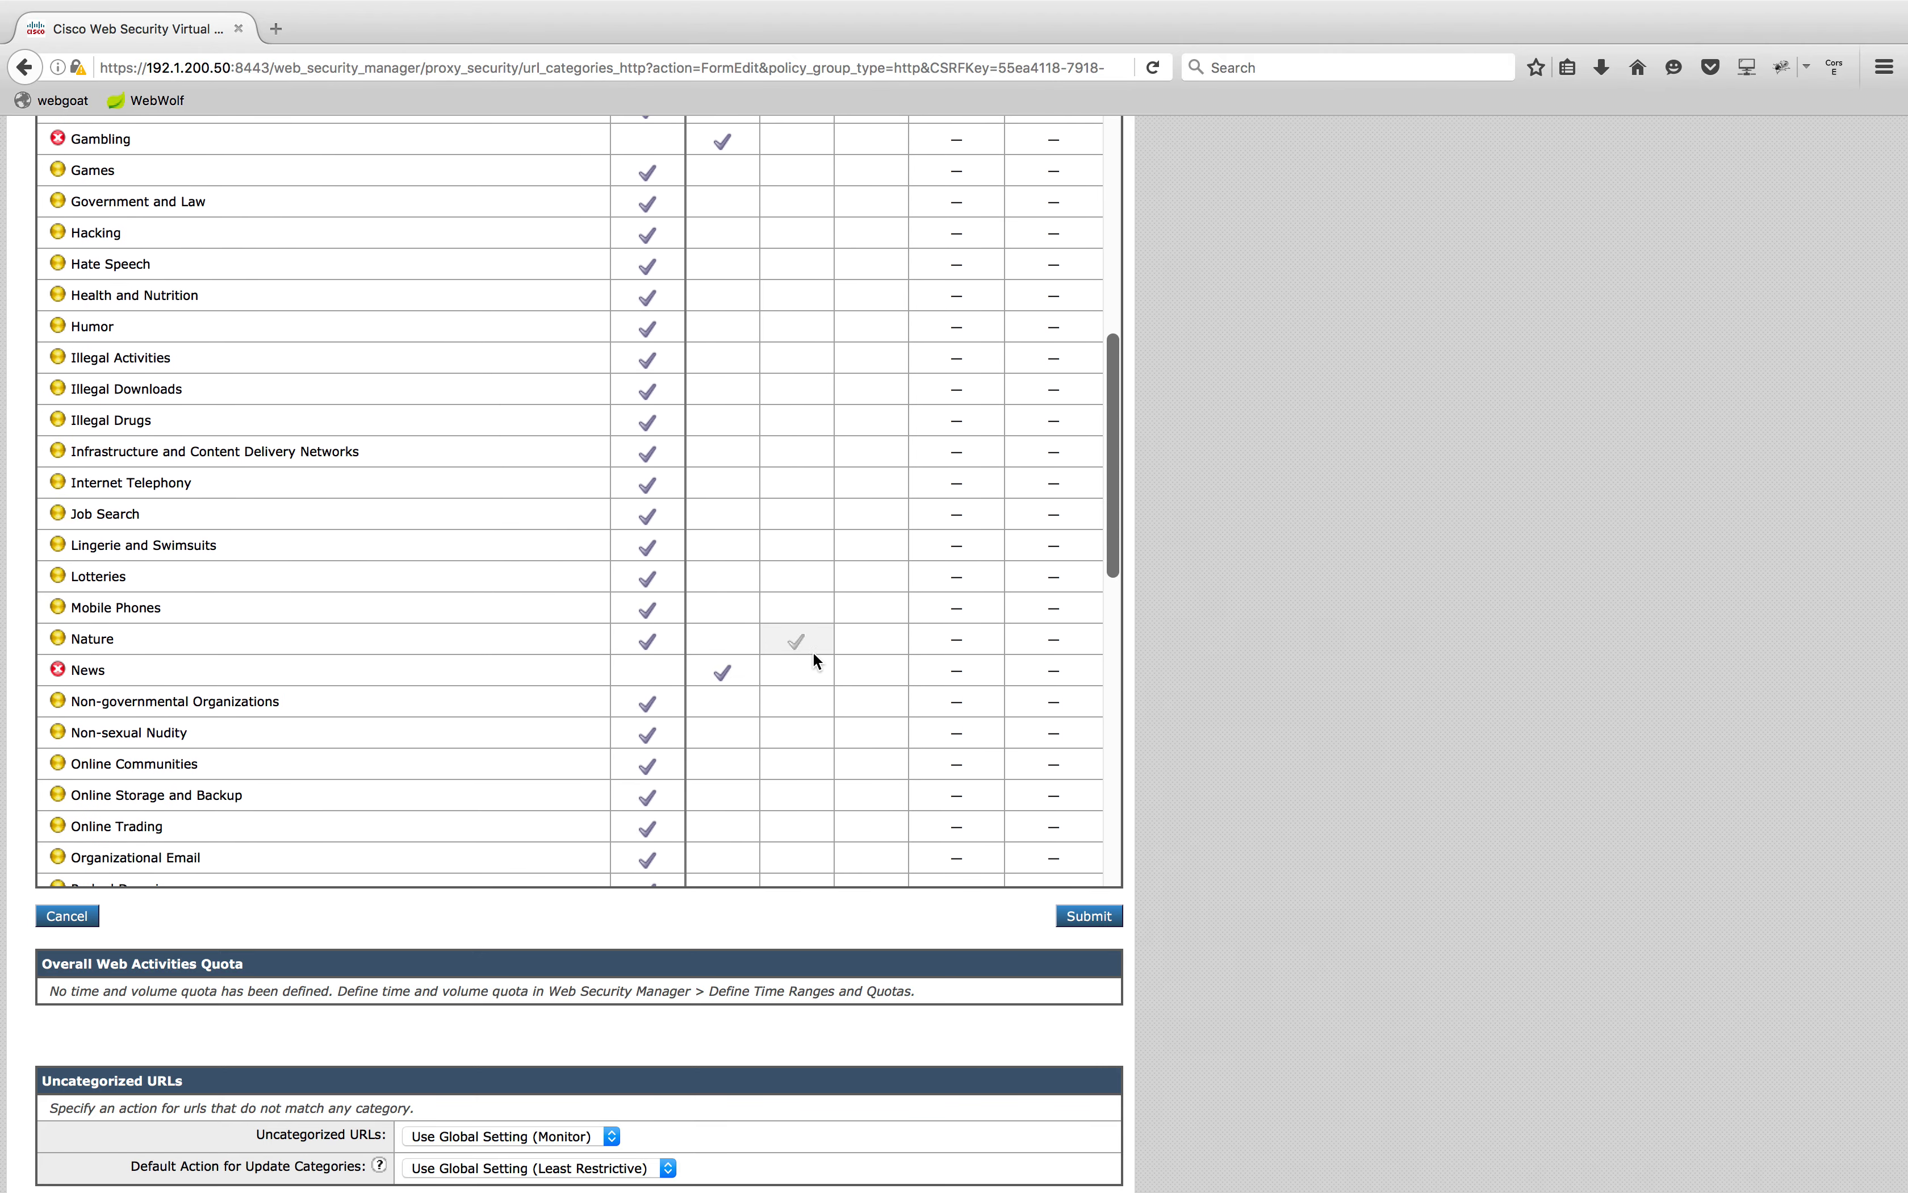
scroll(812, 652, "up", 12)
scroll(1293, 576, "up", 10)
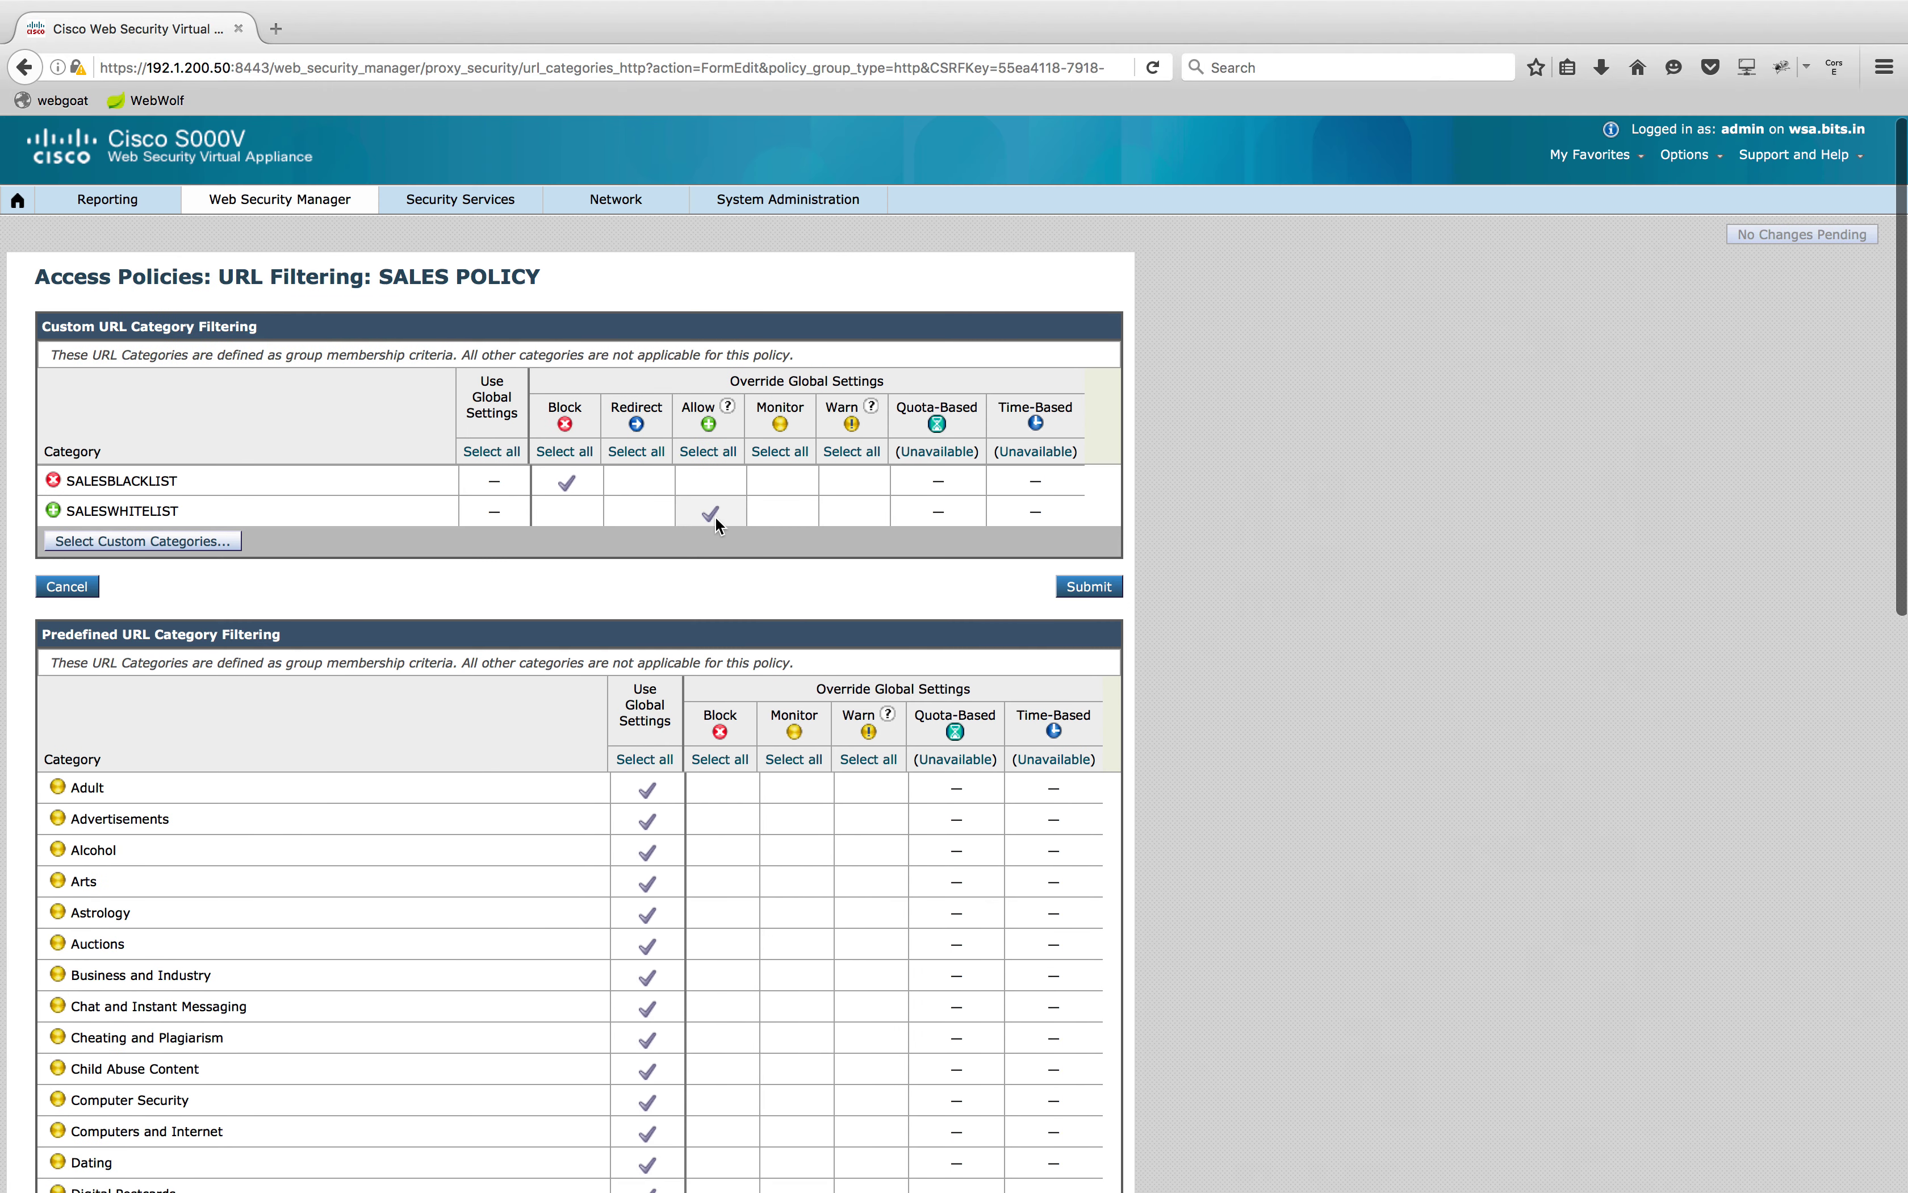
left_click(1089, 594)
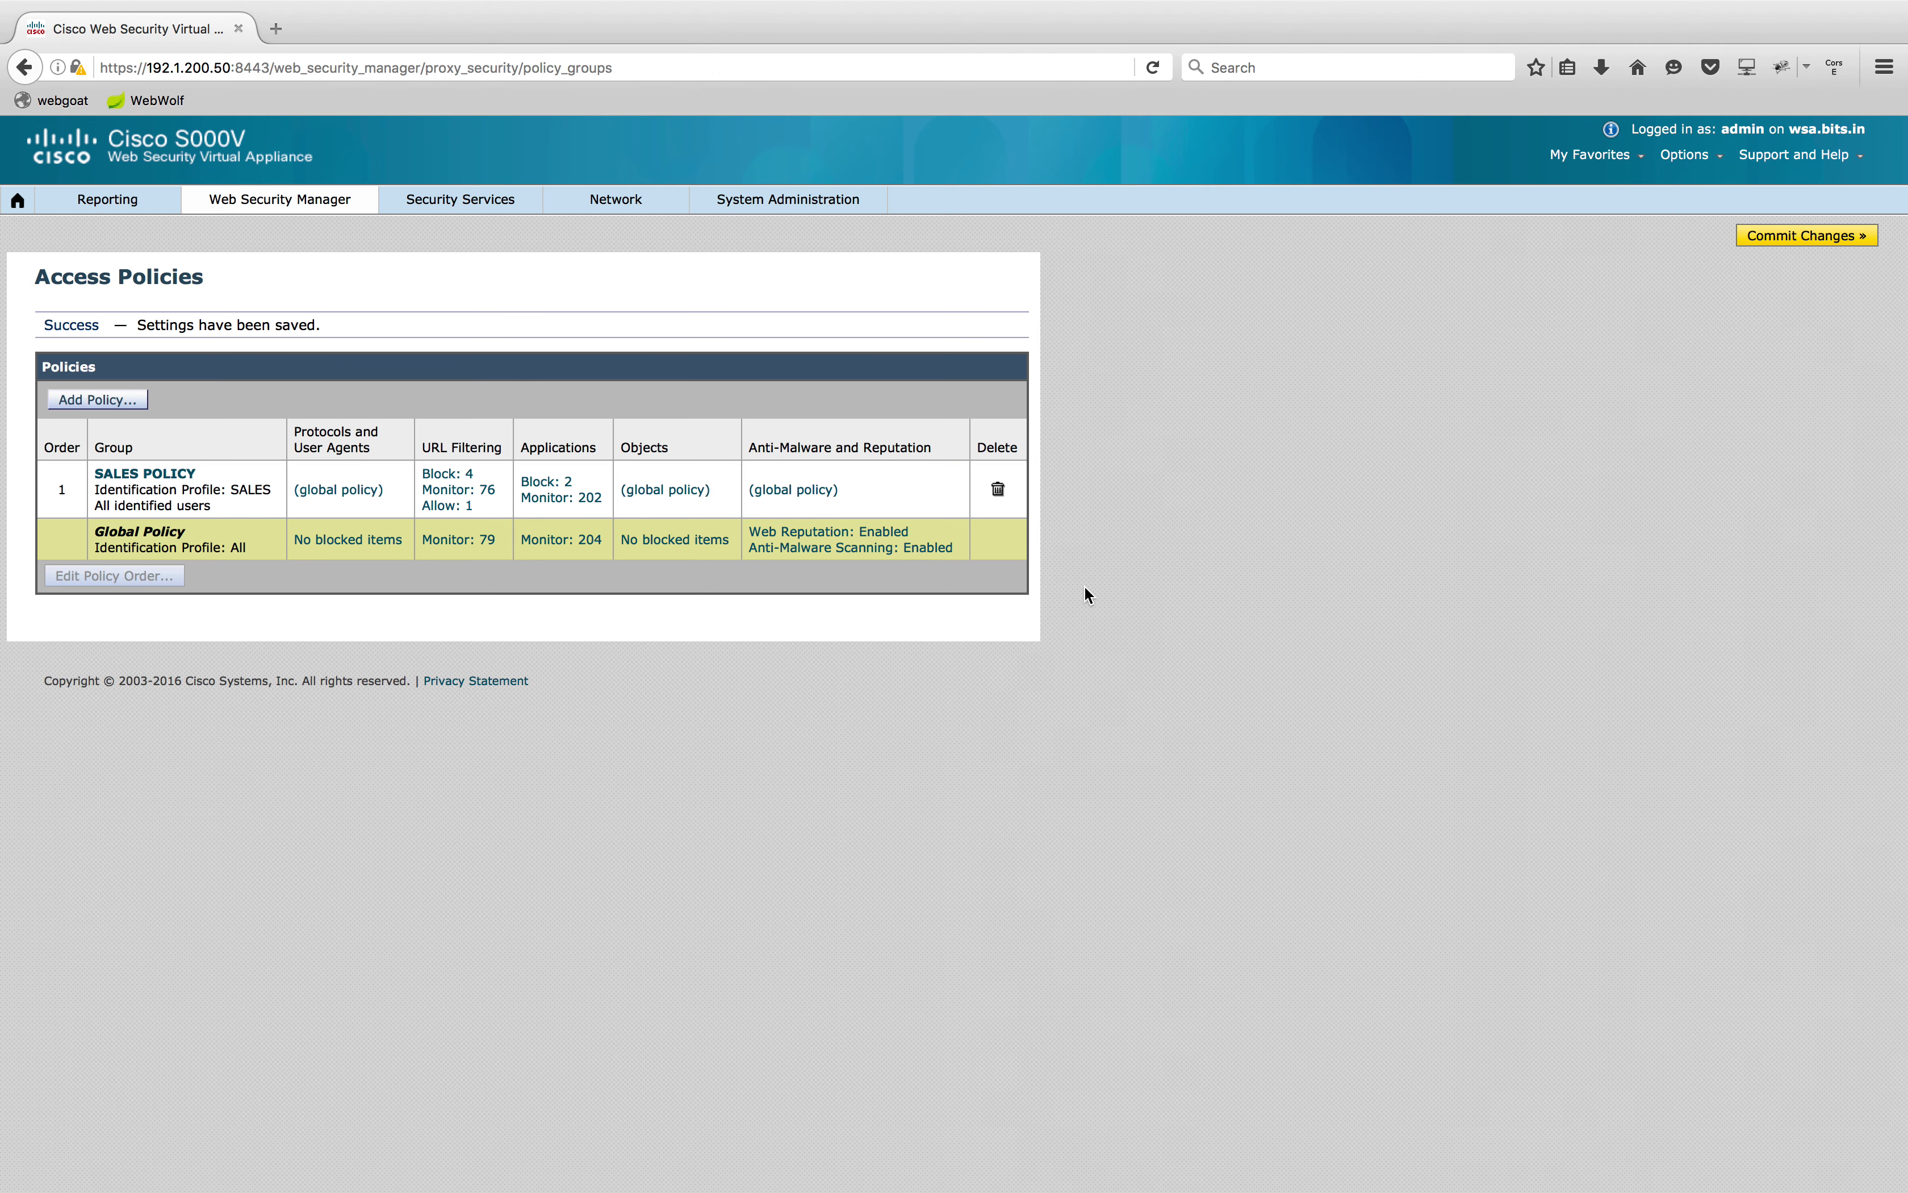
left_click(1807, 237)
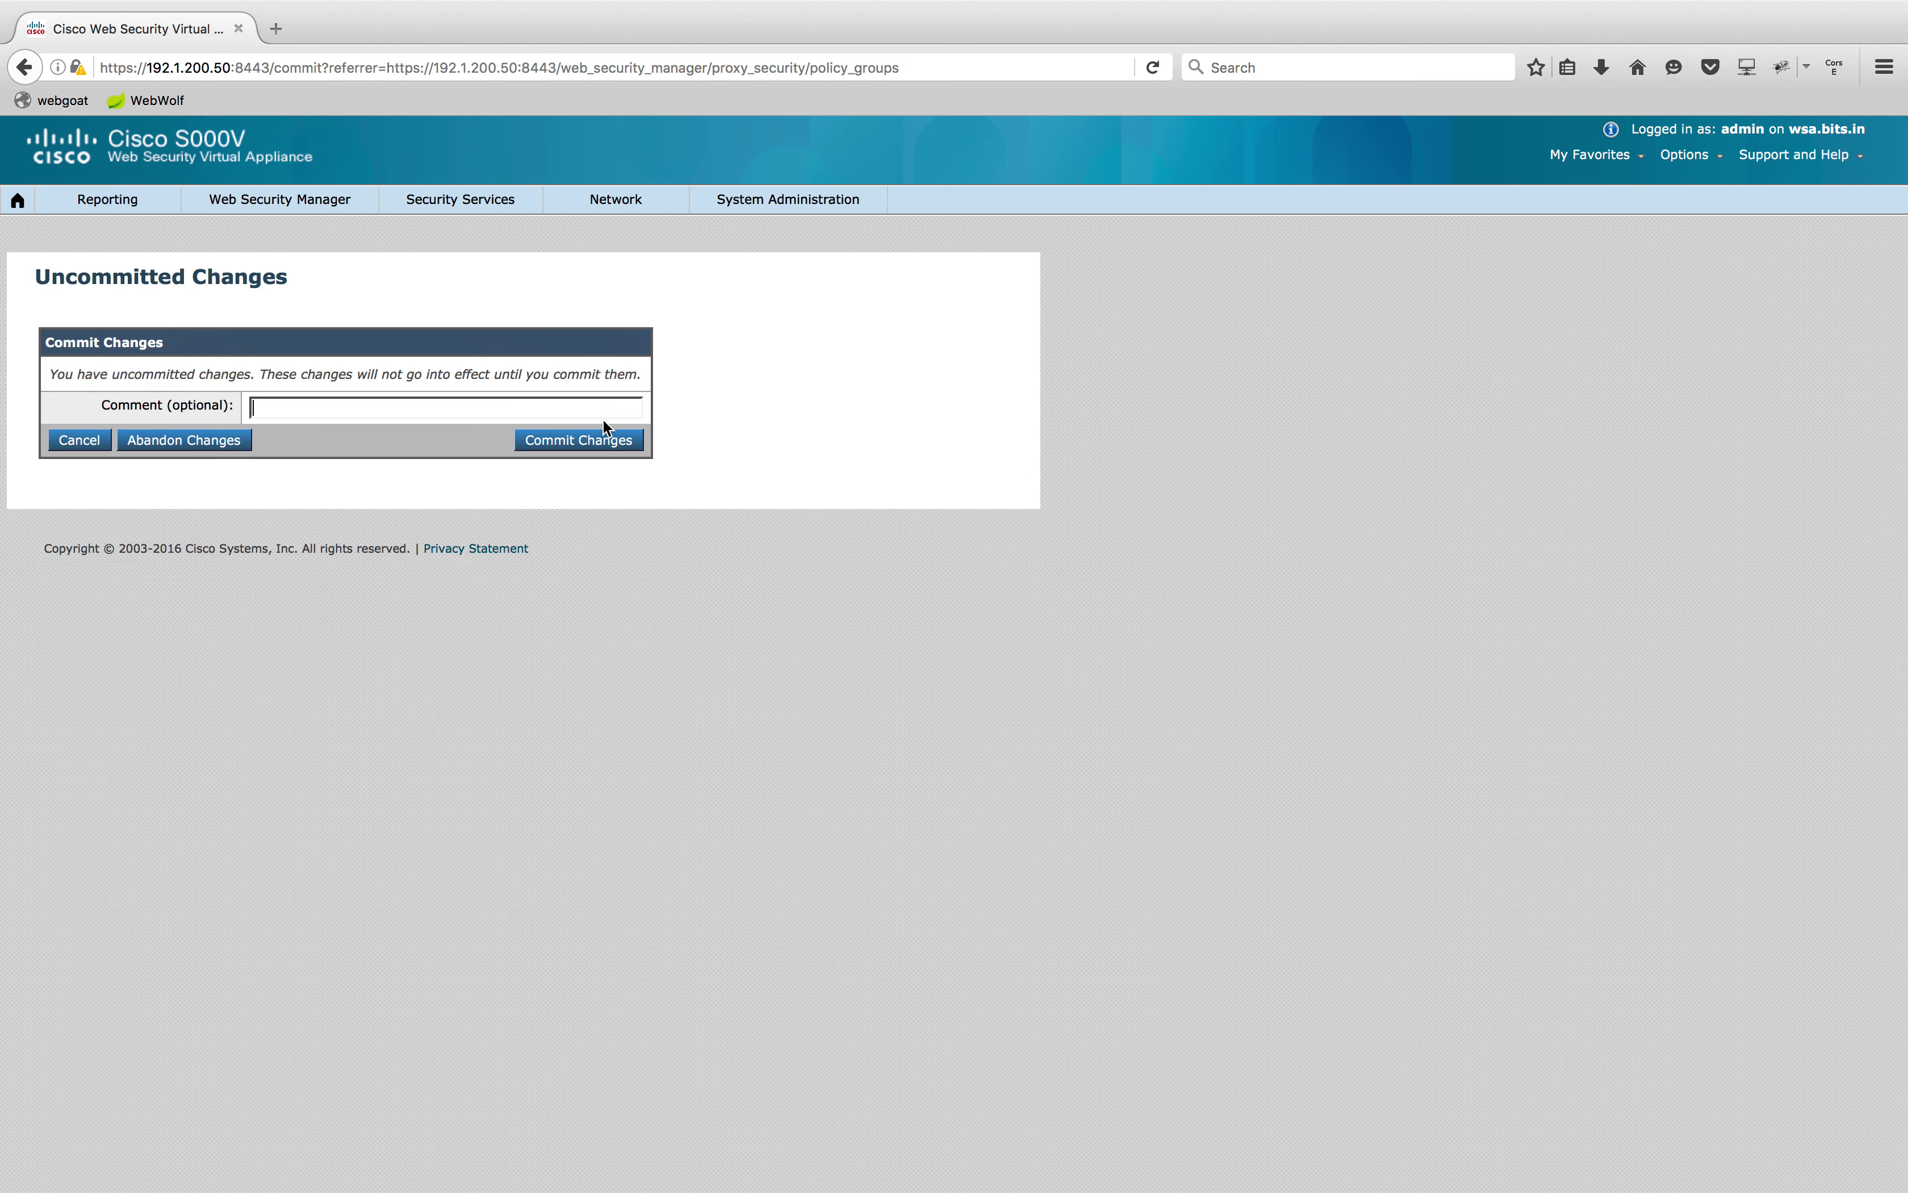
left_click(600, 440)
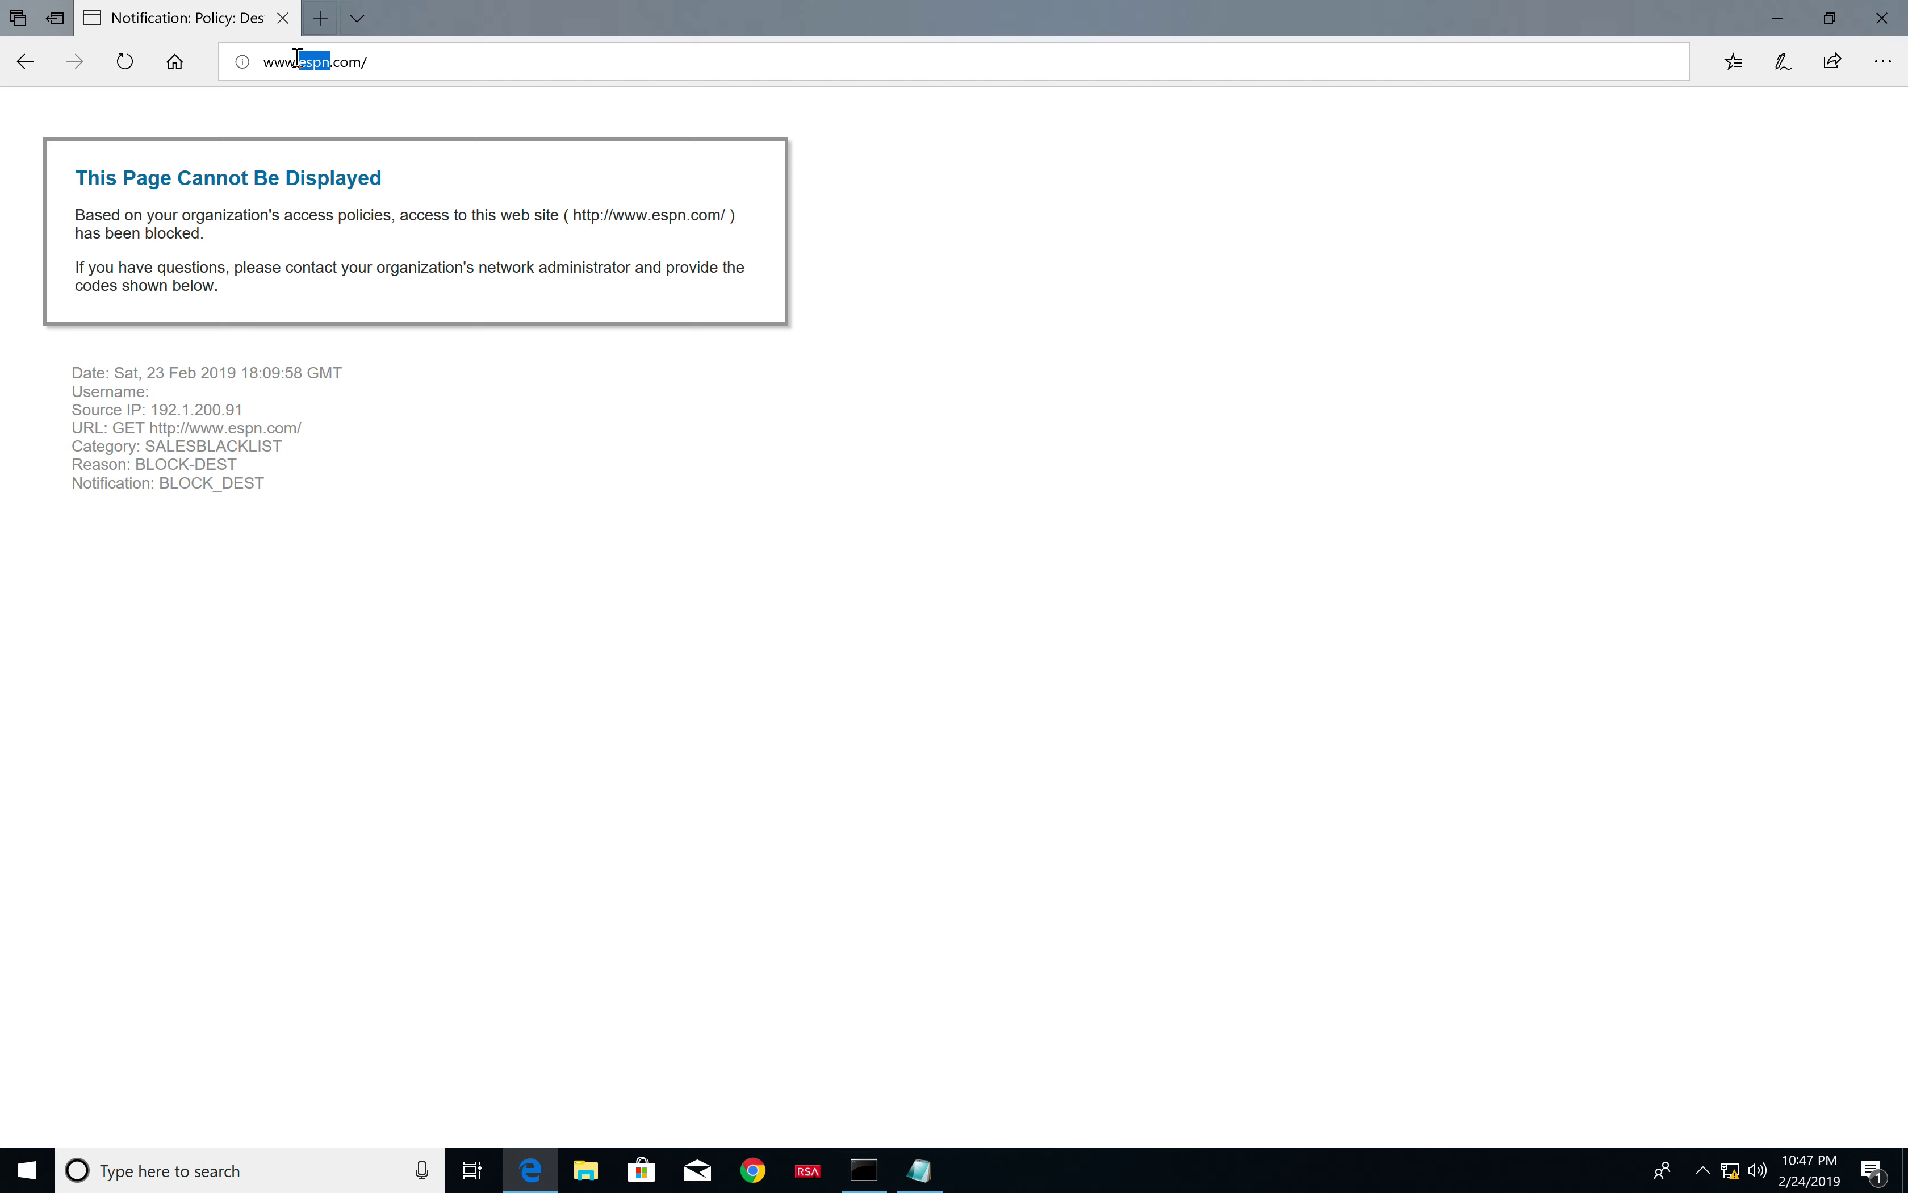
type("cnn")
key("Return")
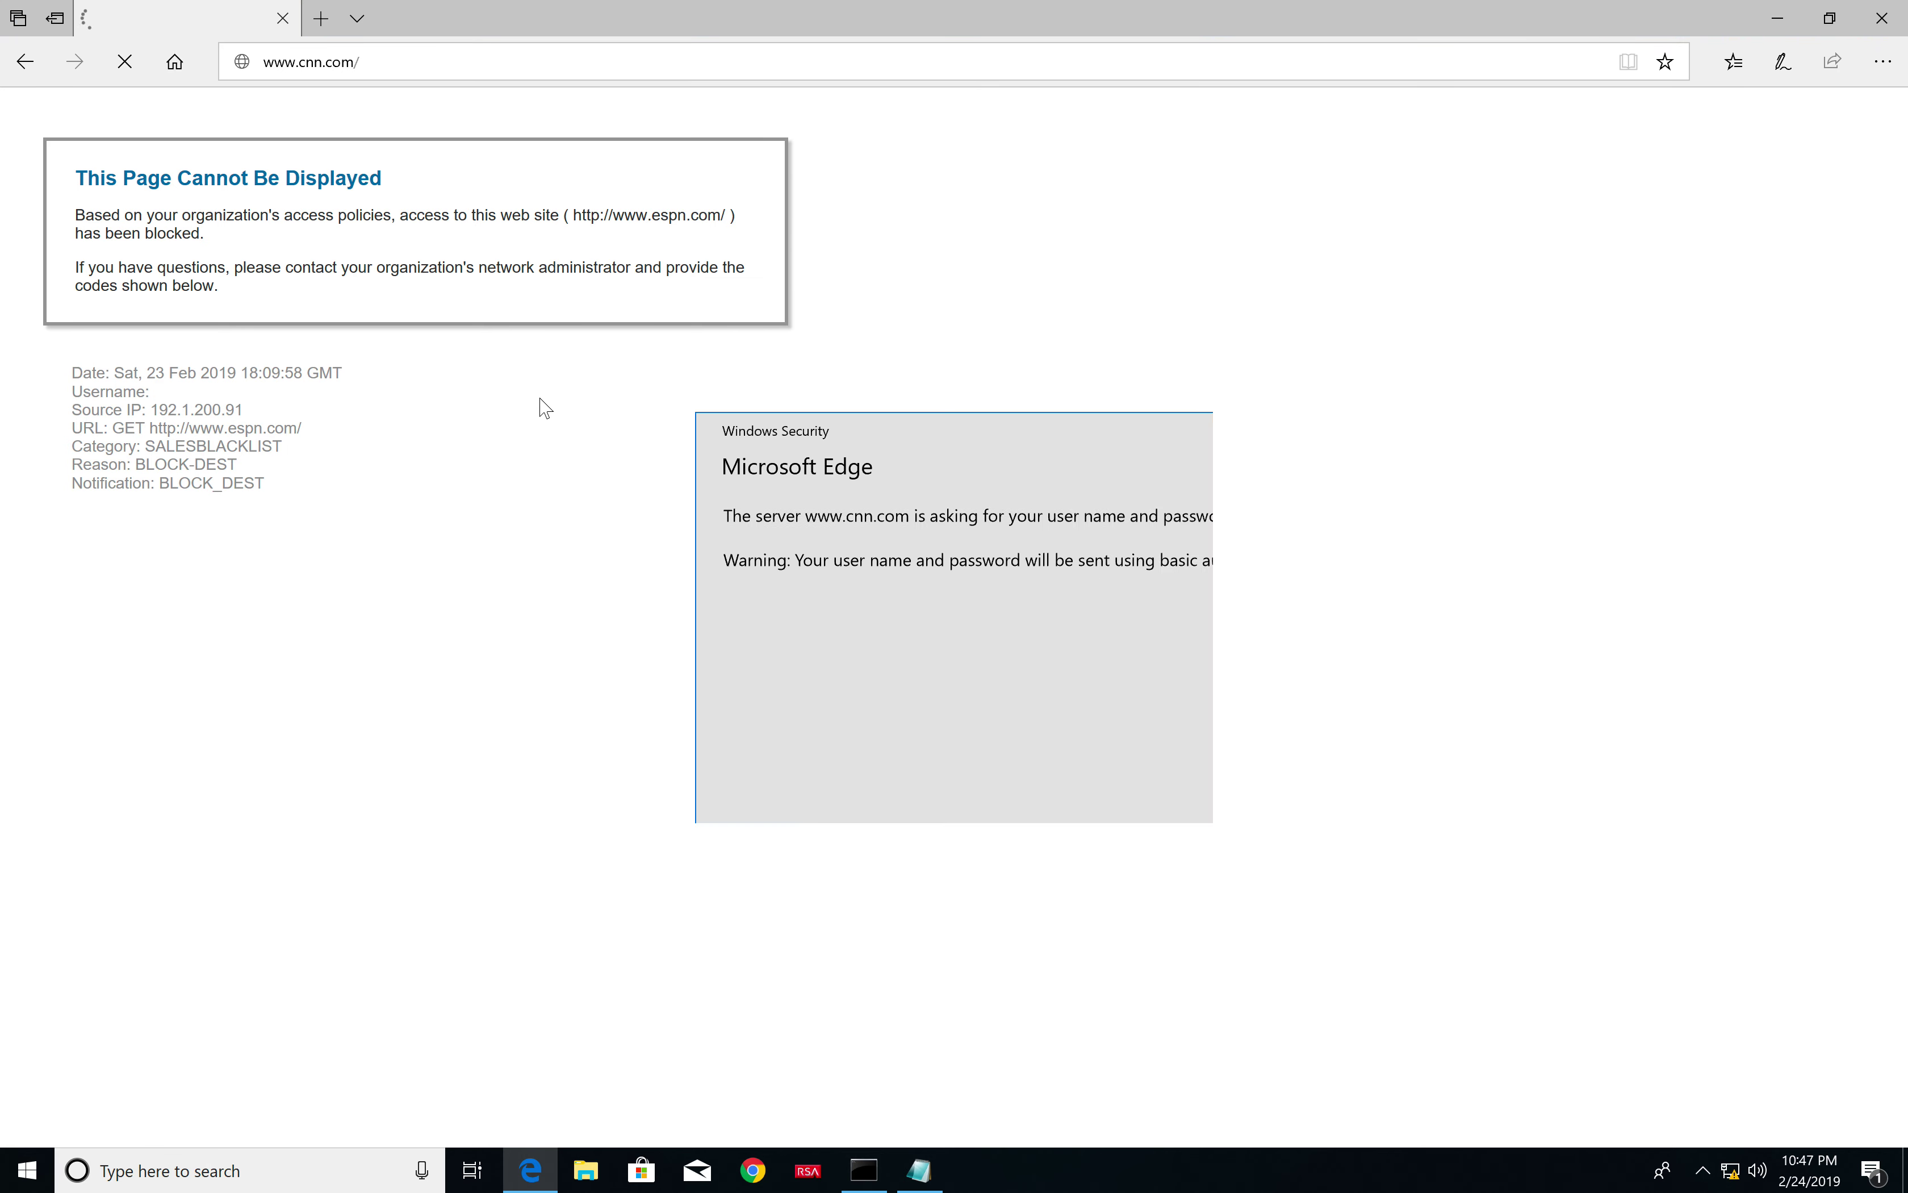
left_click(938, 718)
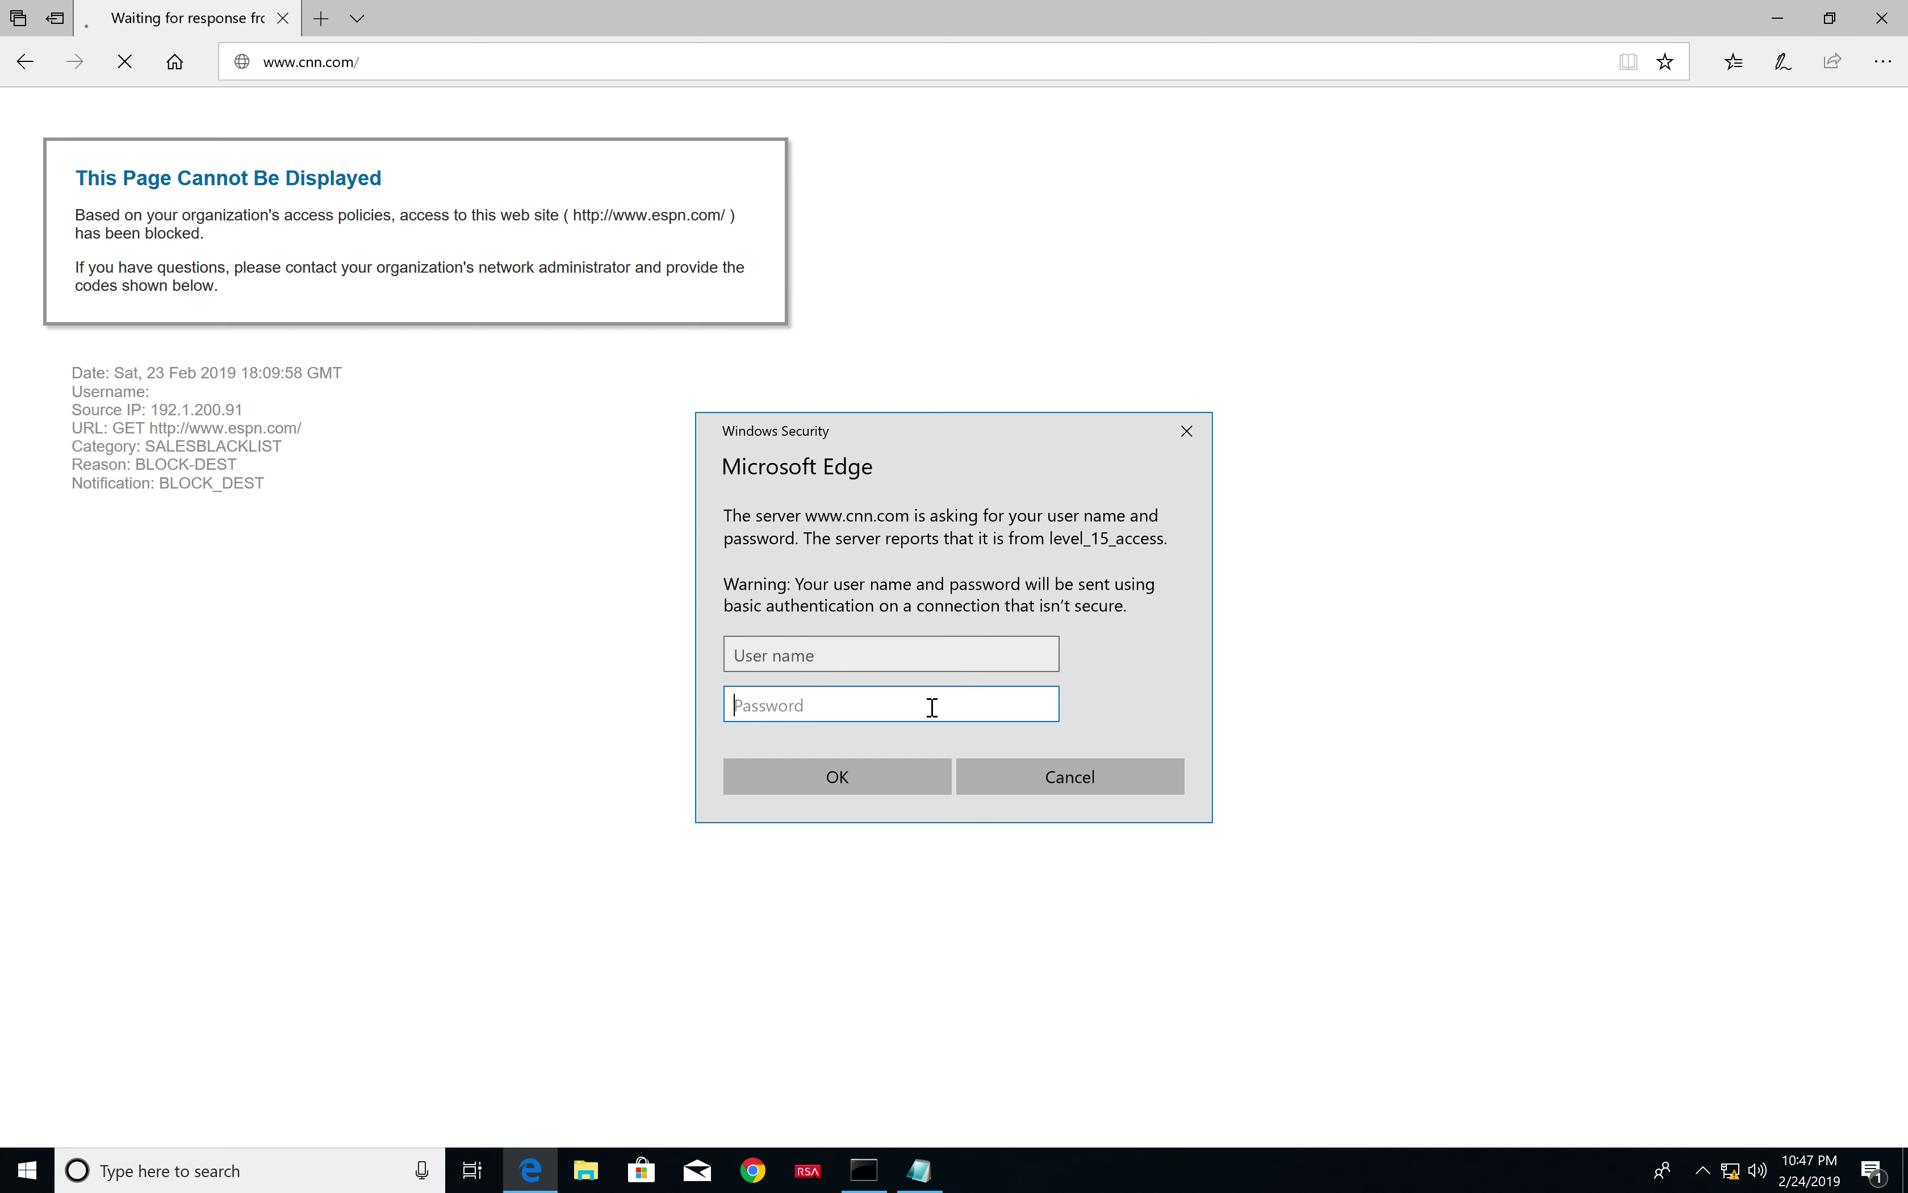
type("********")
key("ctrl+Left")
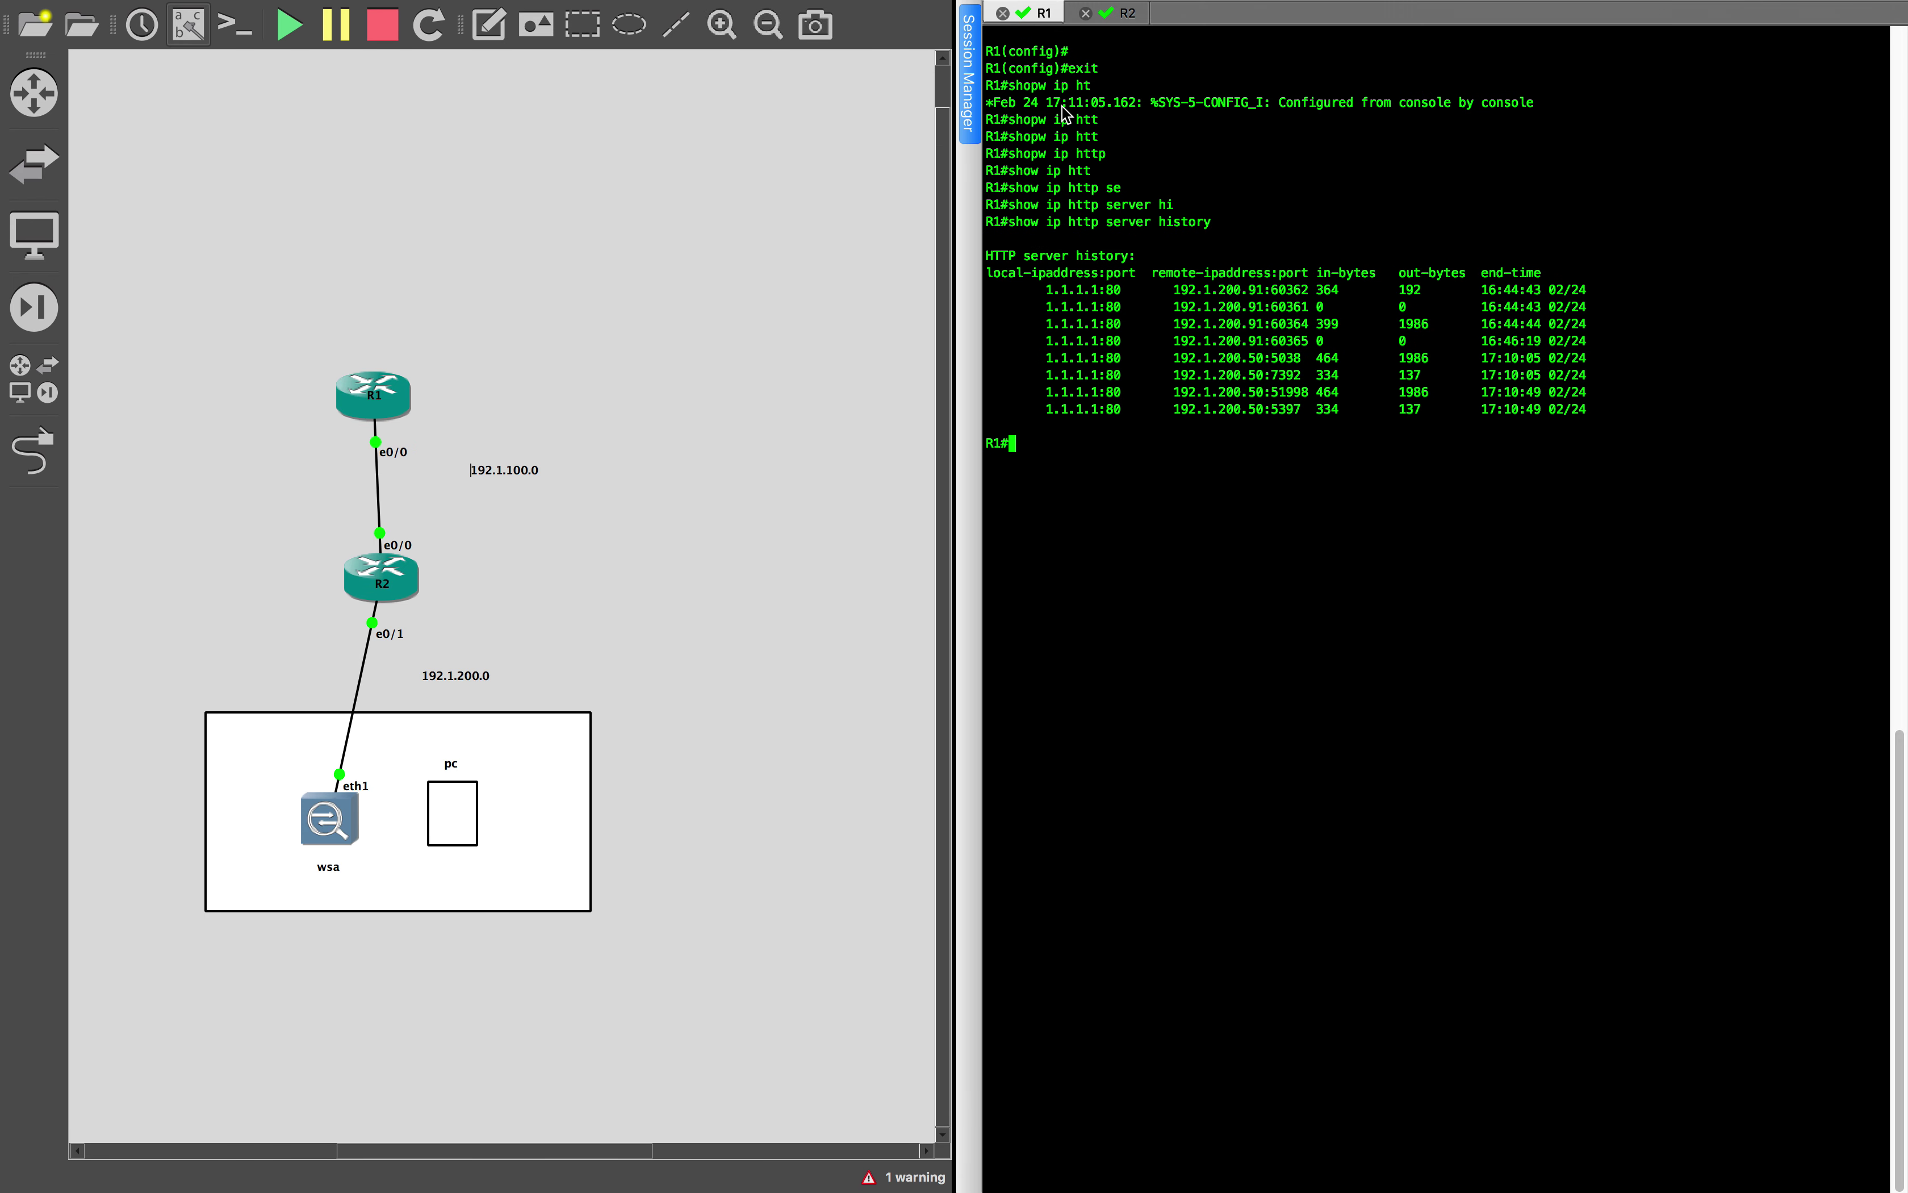
key("ctrl+Right")
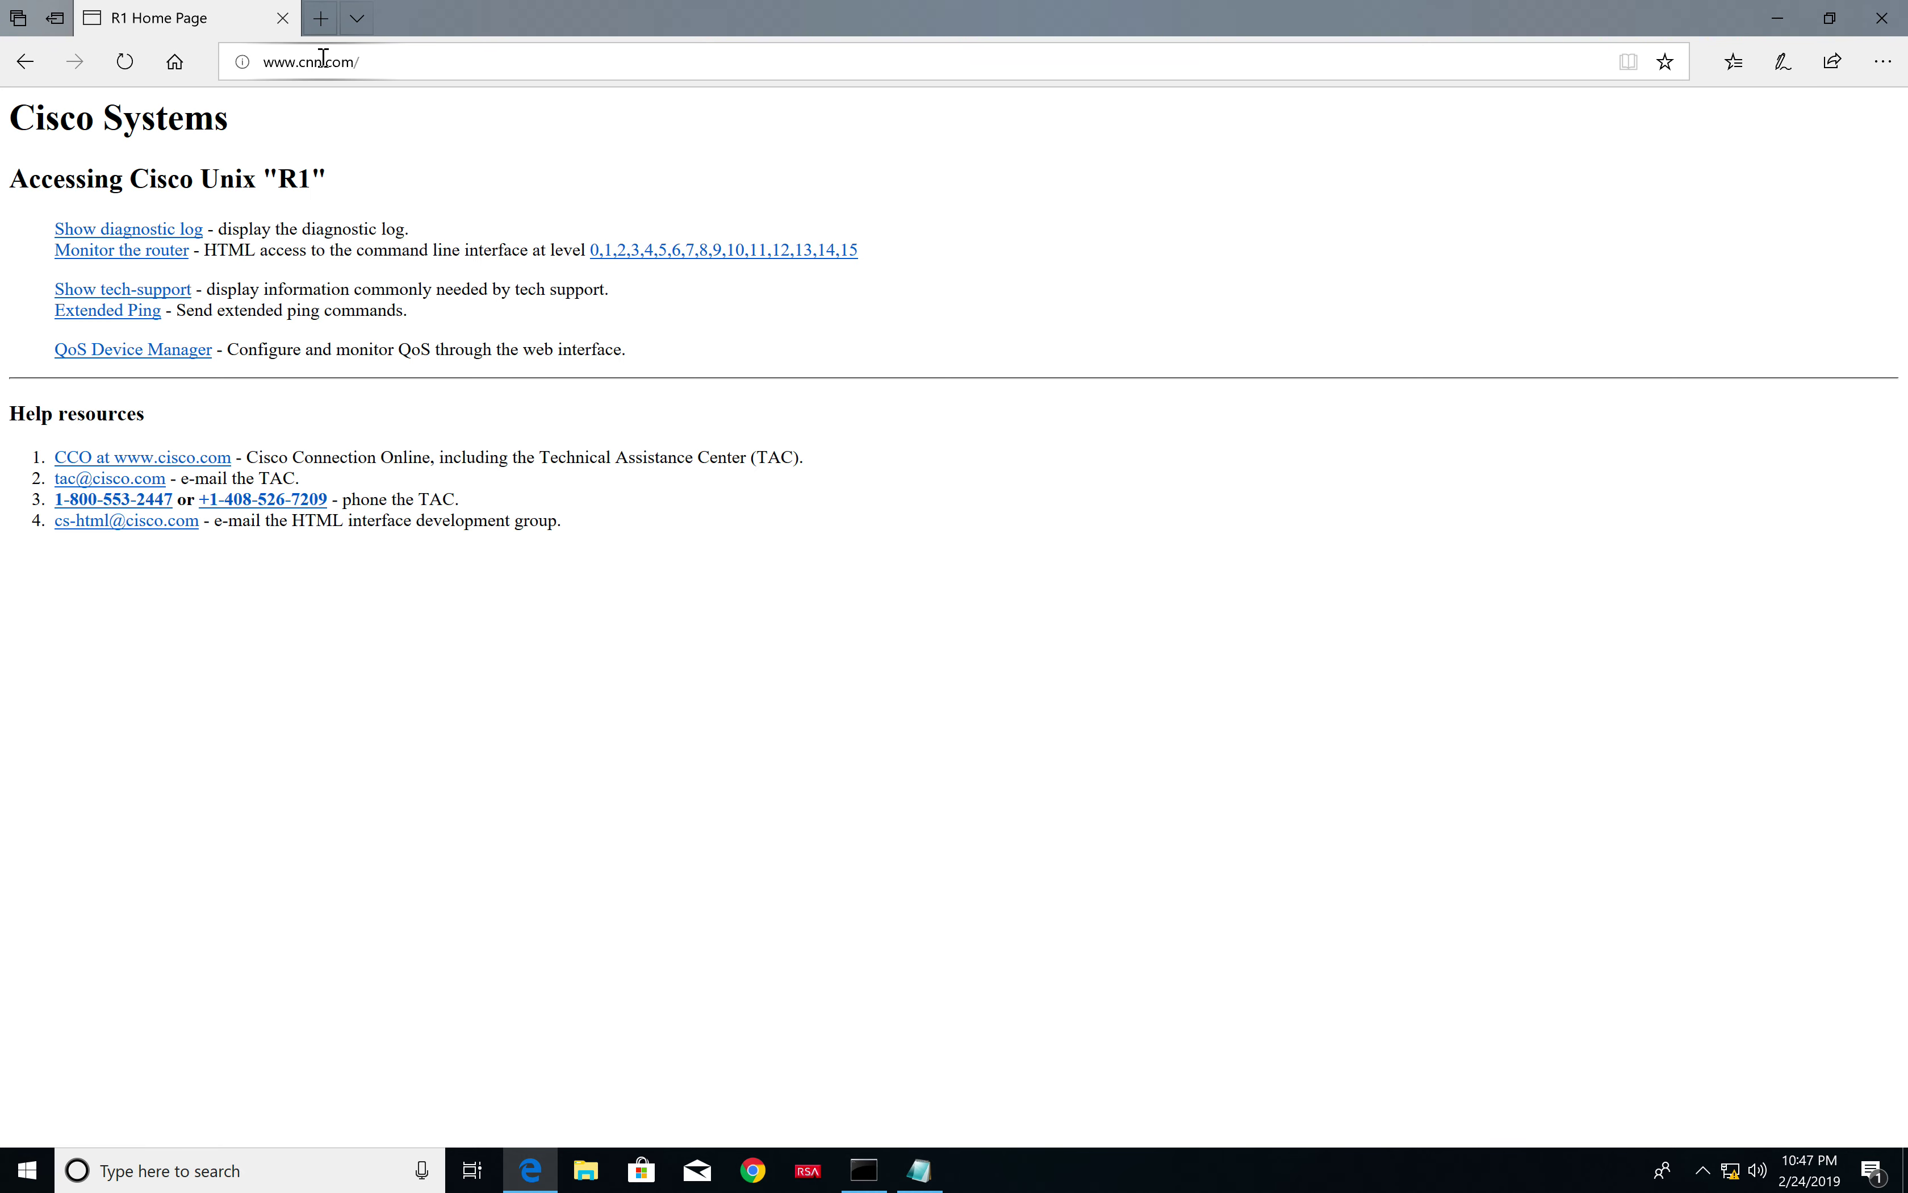
left_click_drag(323, 57, 302, 57)
type("bbc")
key("Return")
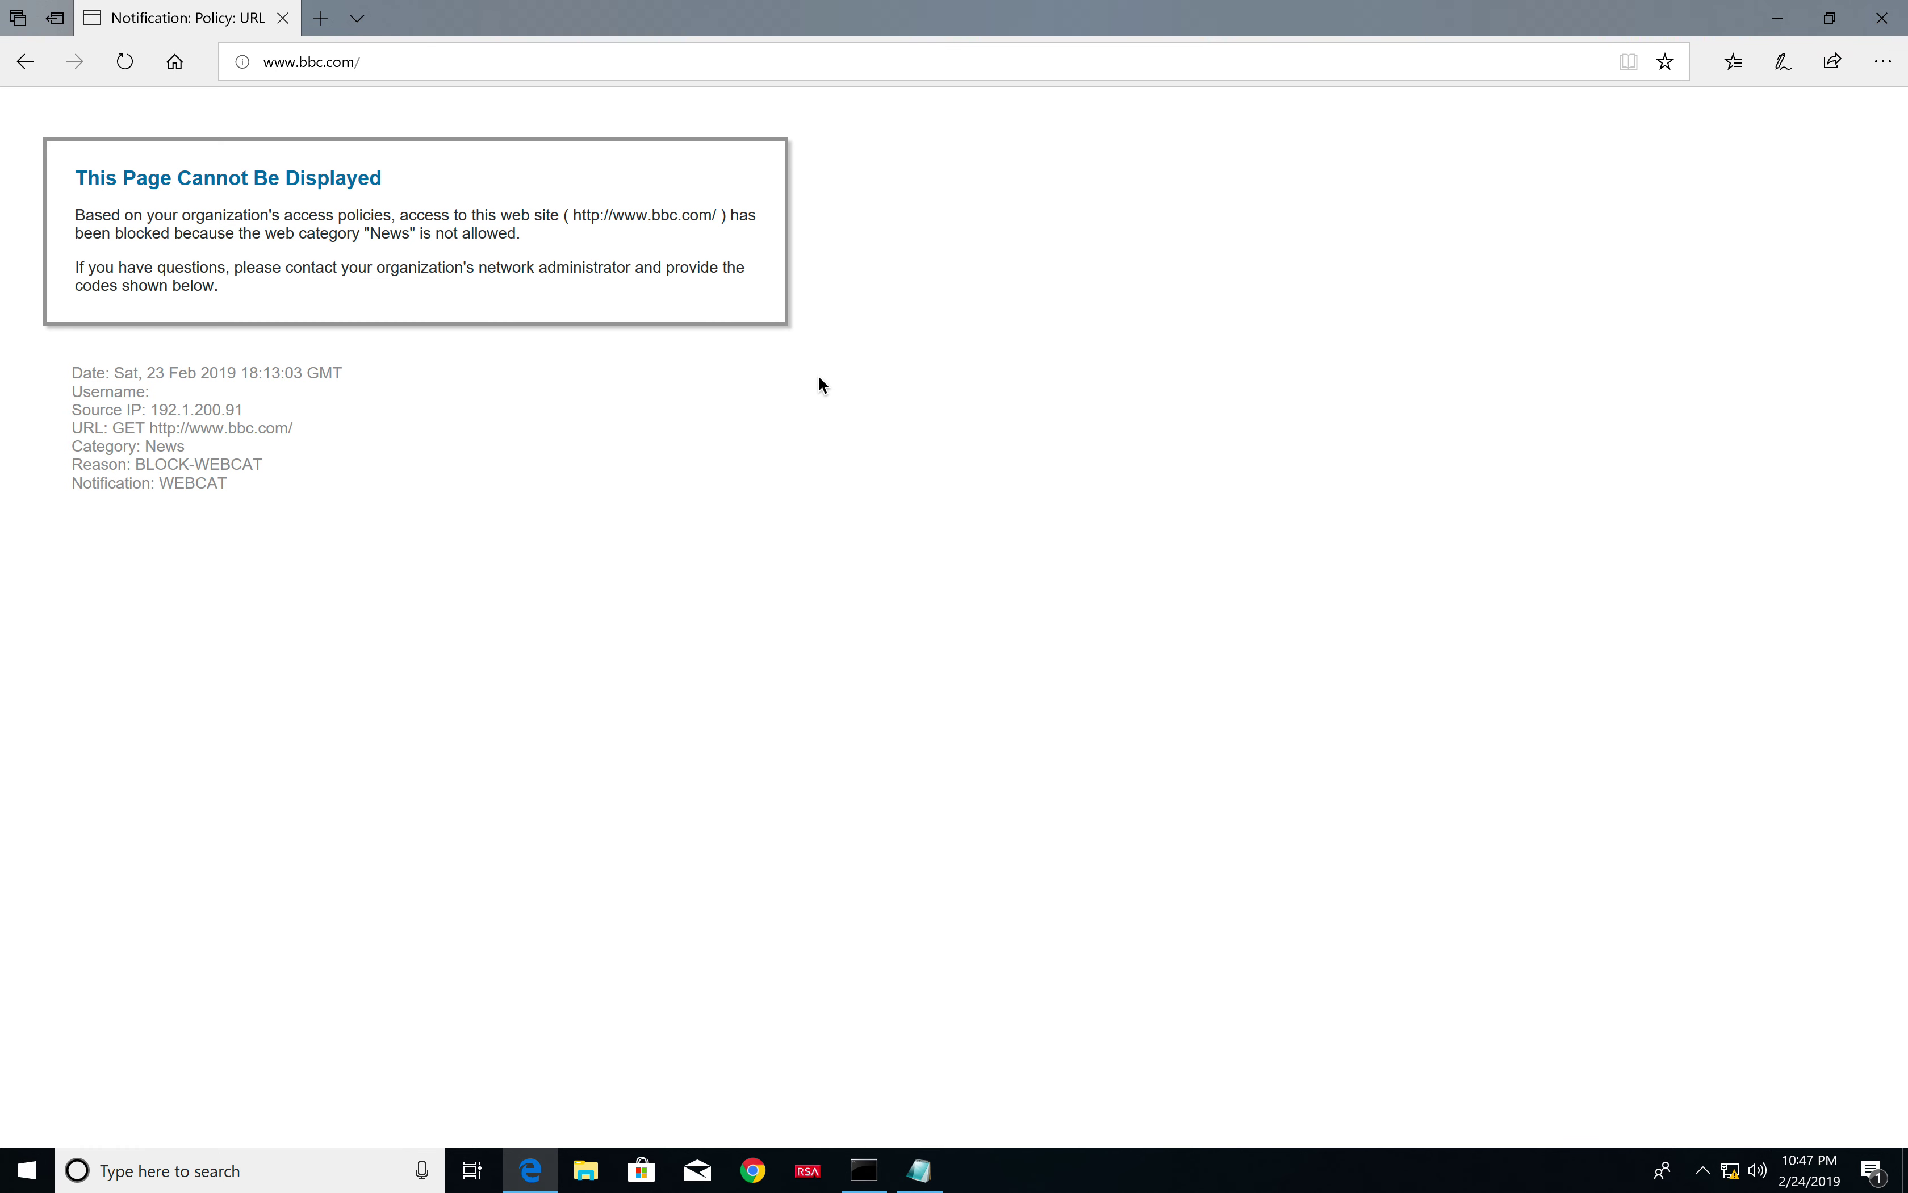
key("ctrl+Left")
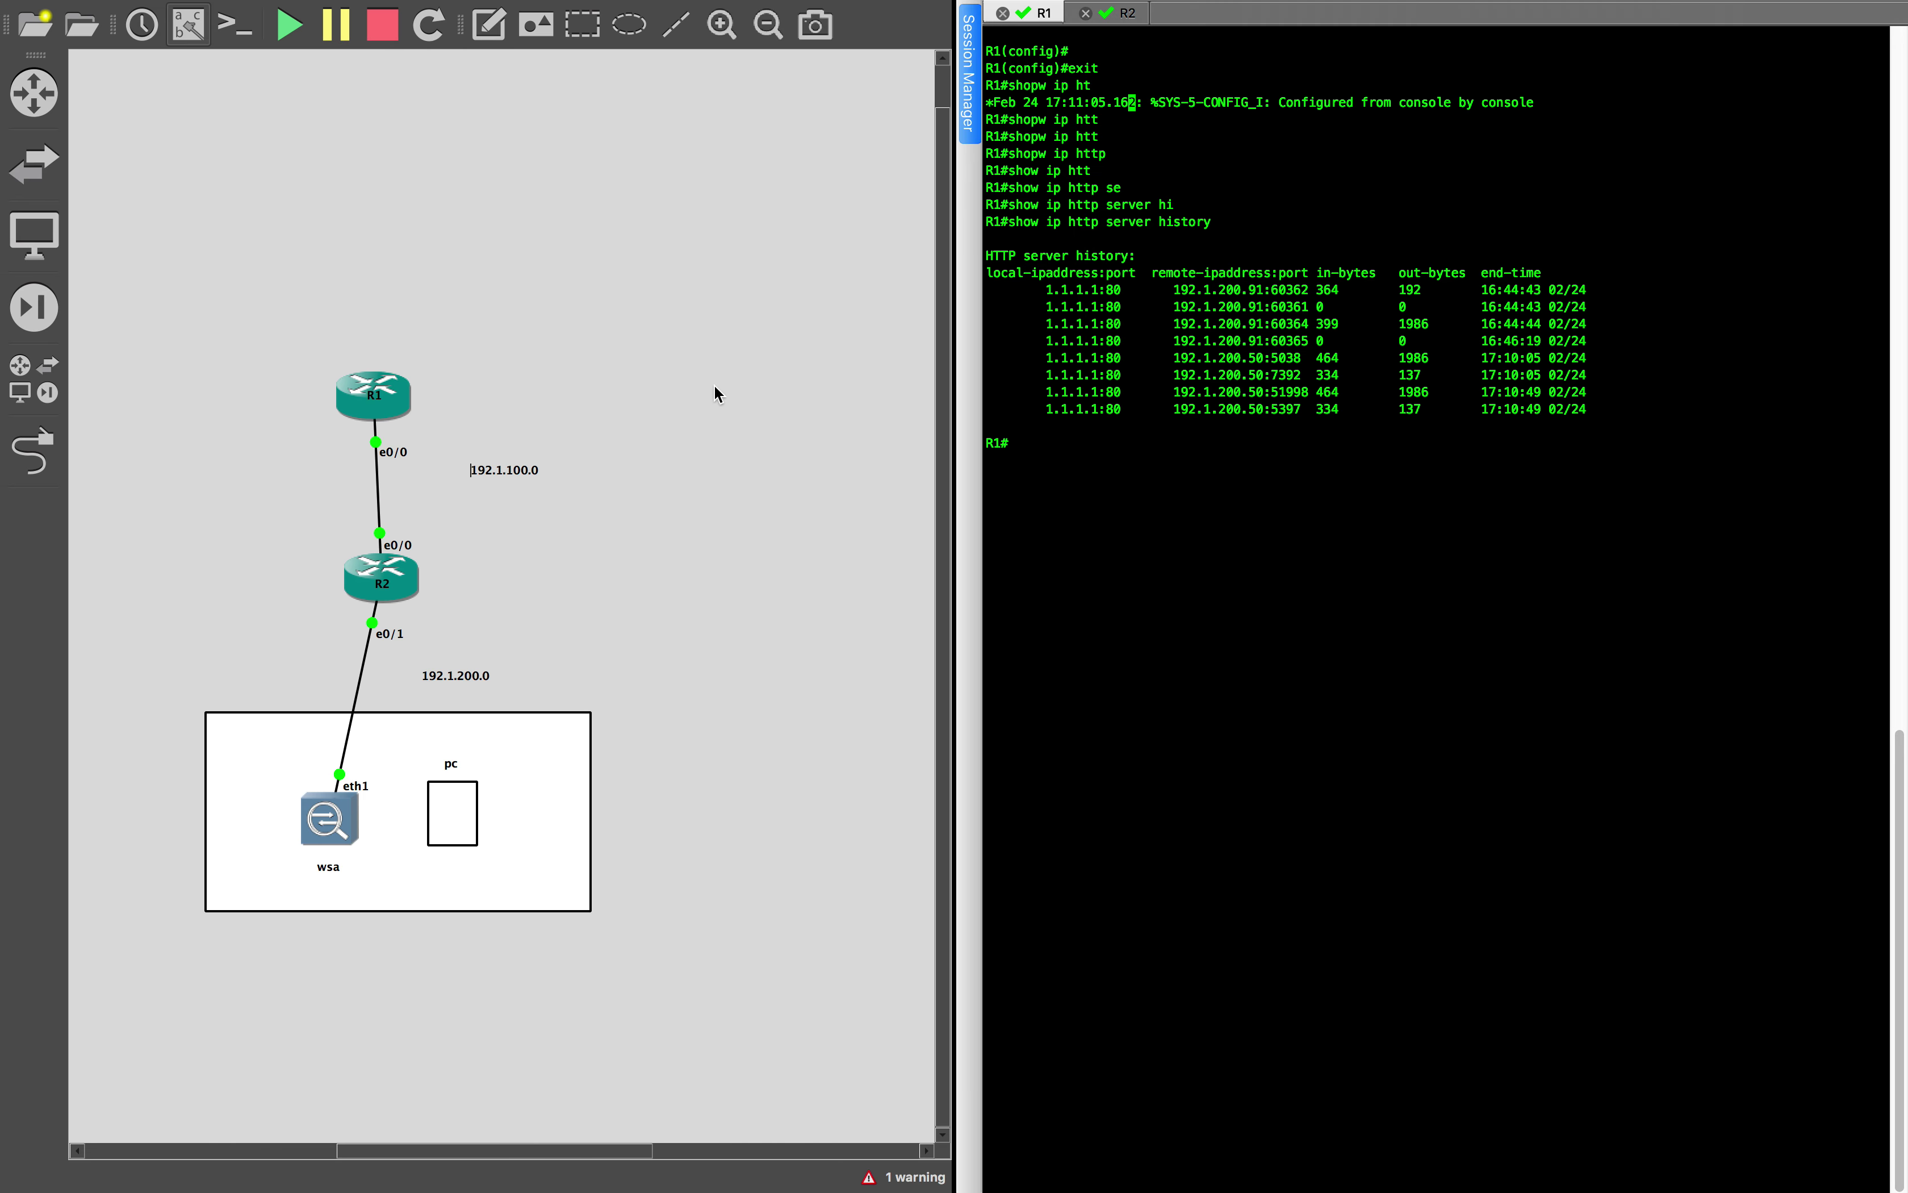